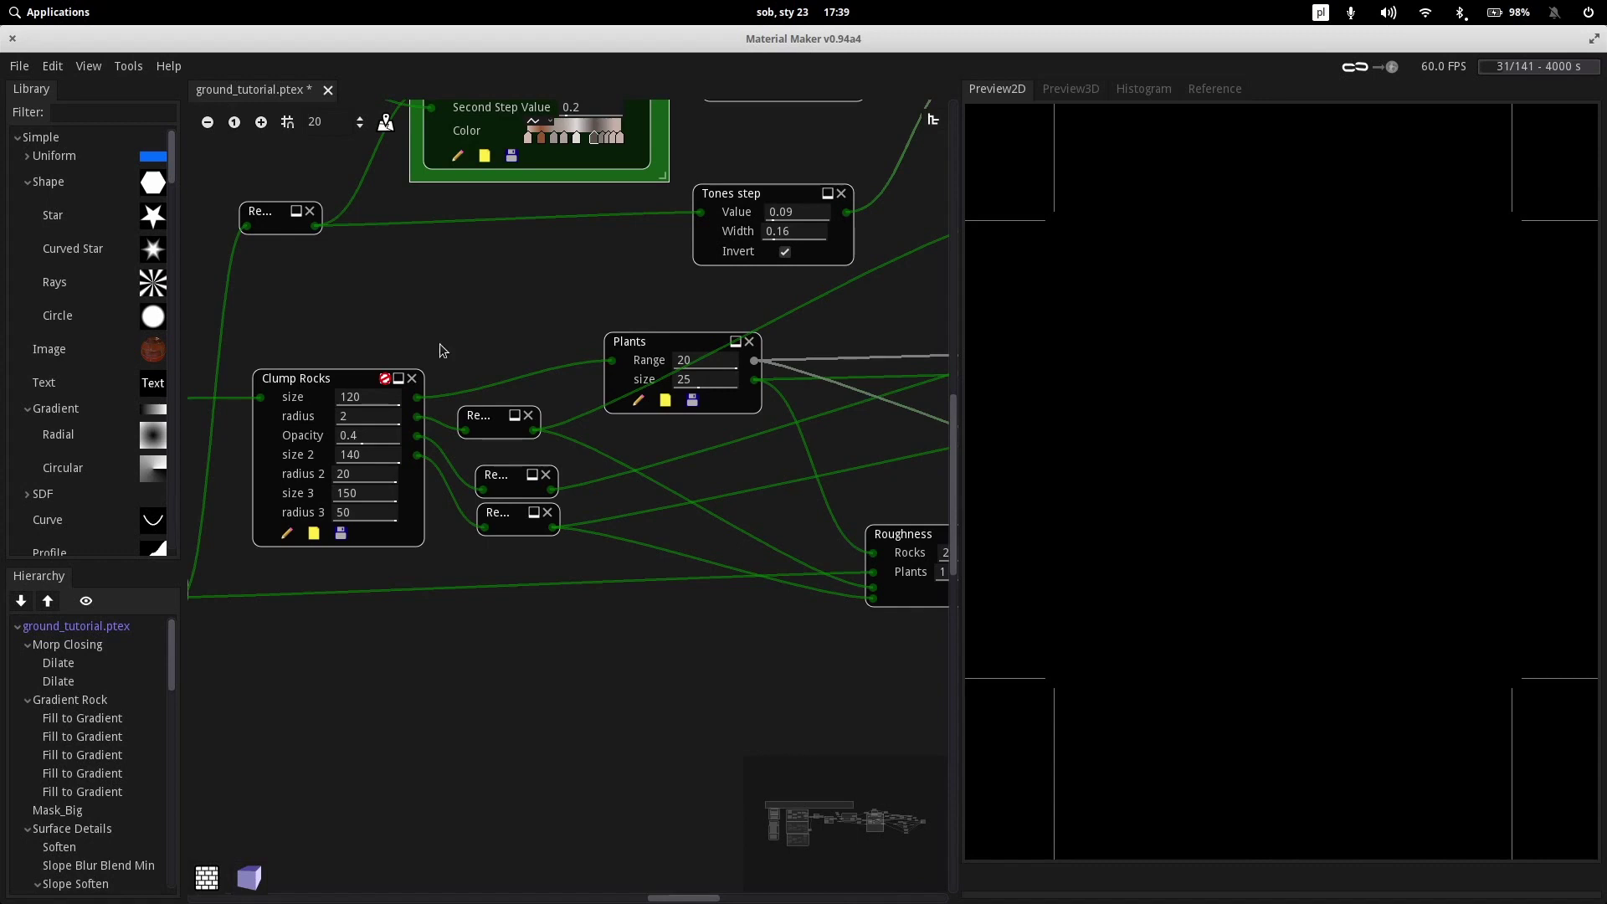
Preview the Plants node's output at closer range and open its subgraph
click(642, 338)
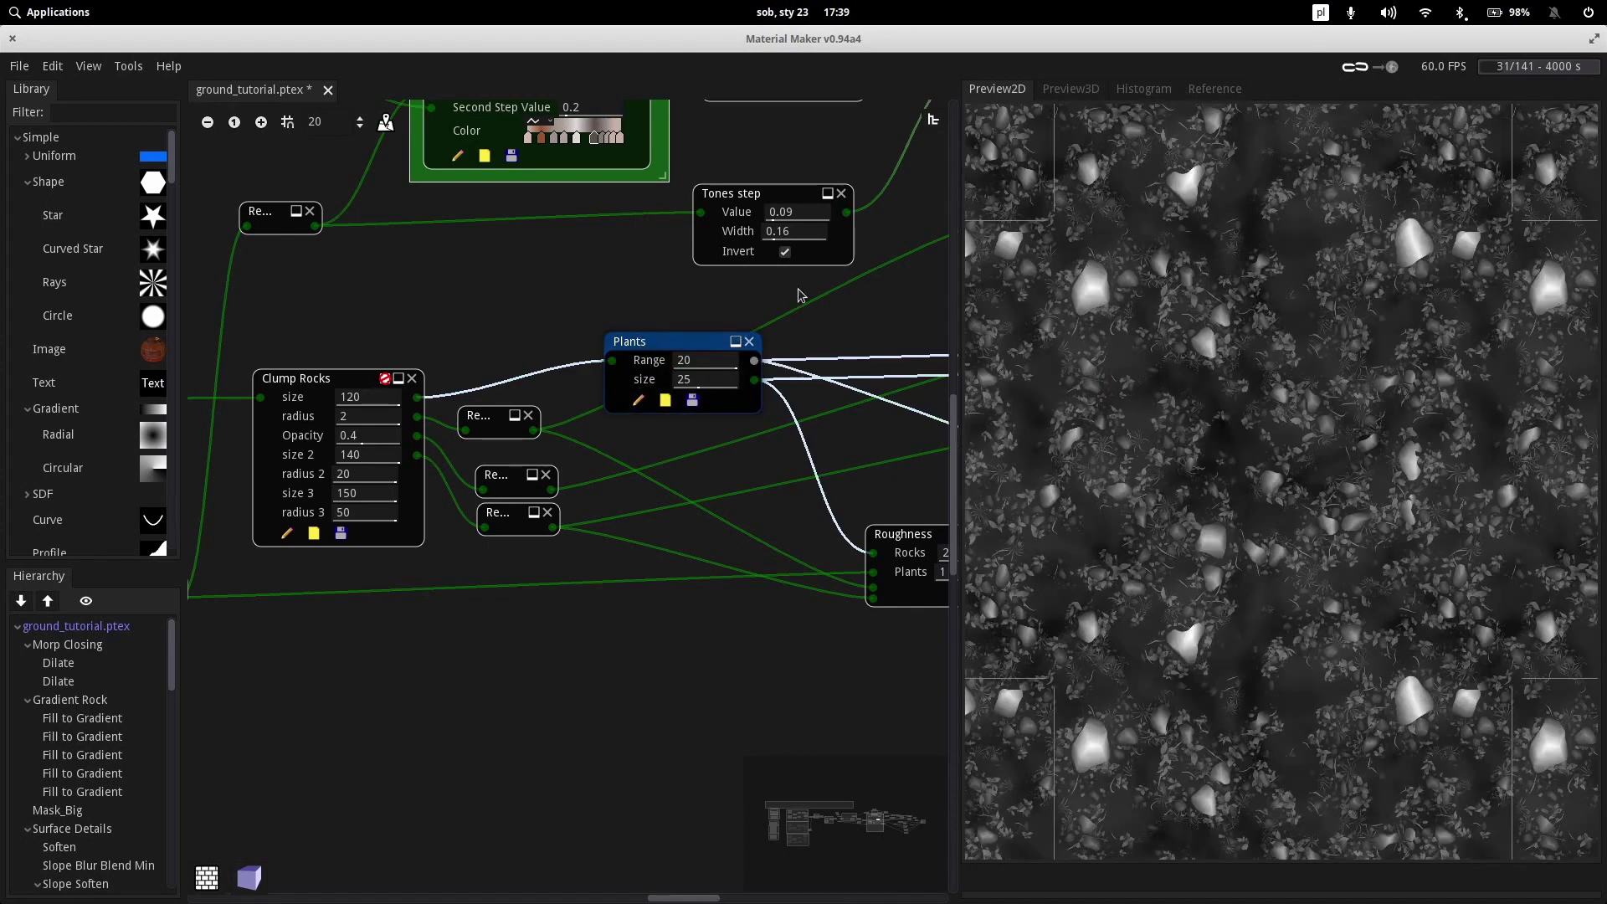
scroll(1227, 377, up, 2)
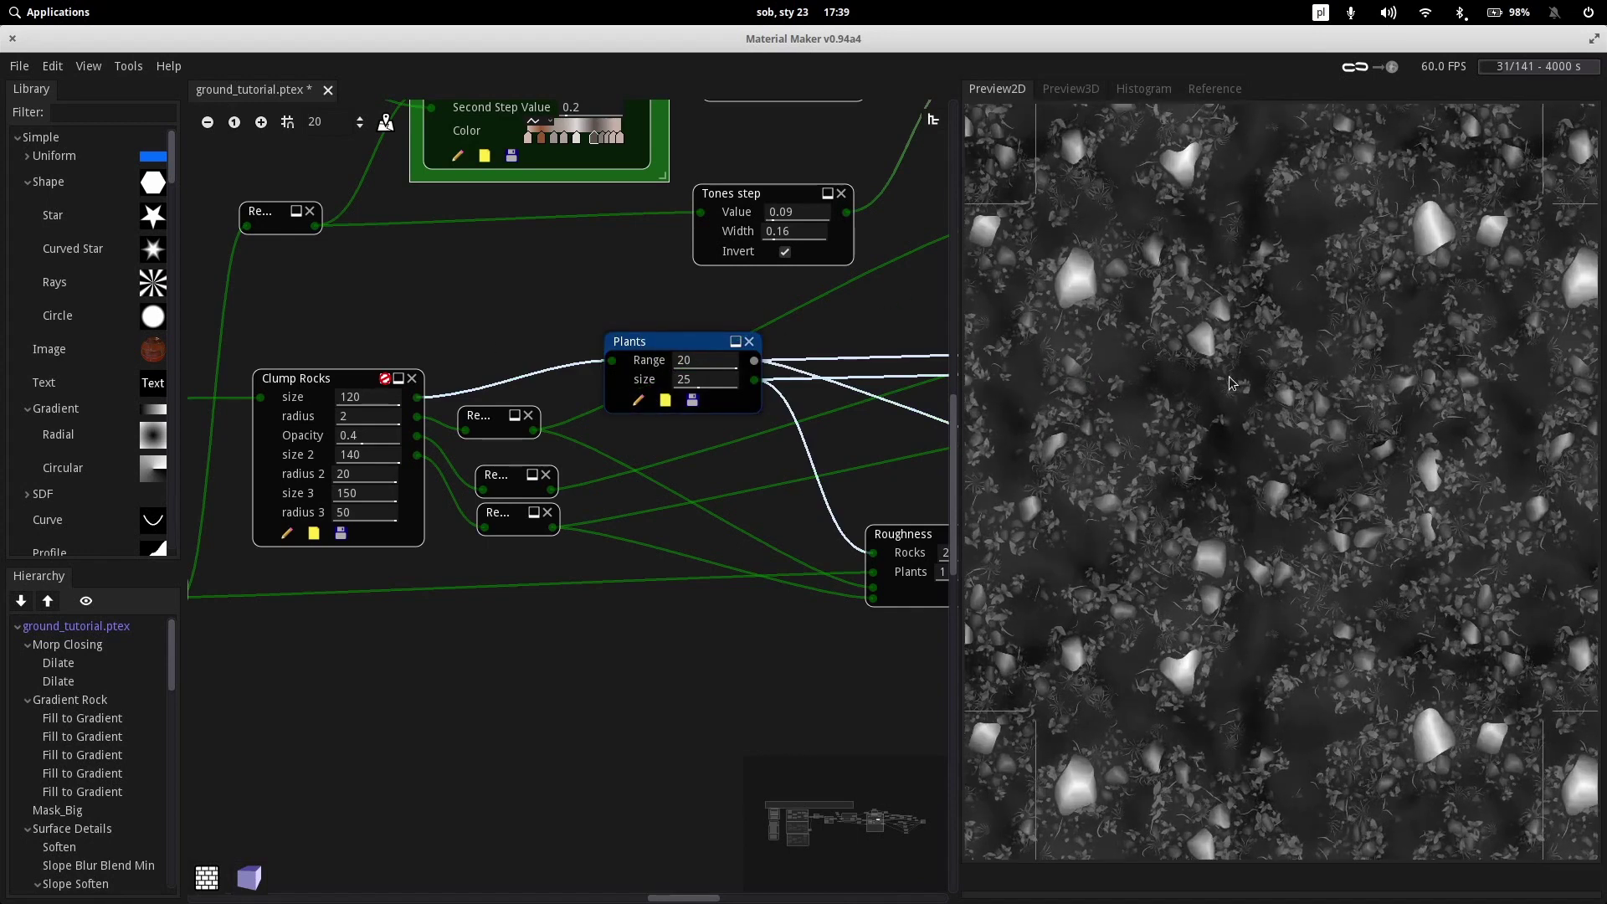
click(638, 400)
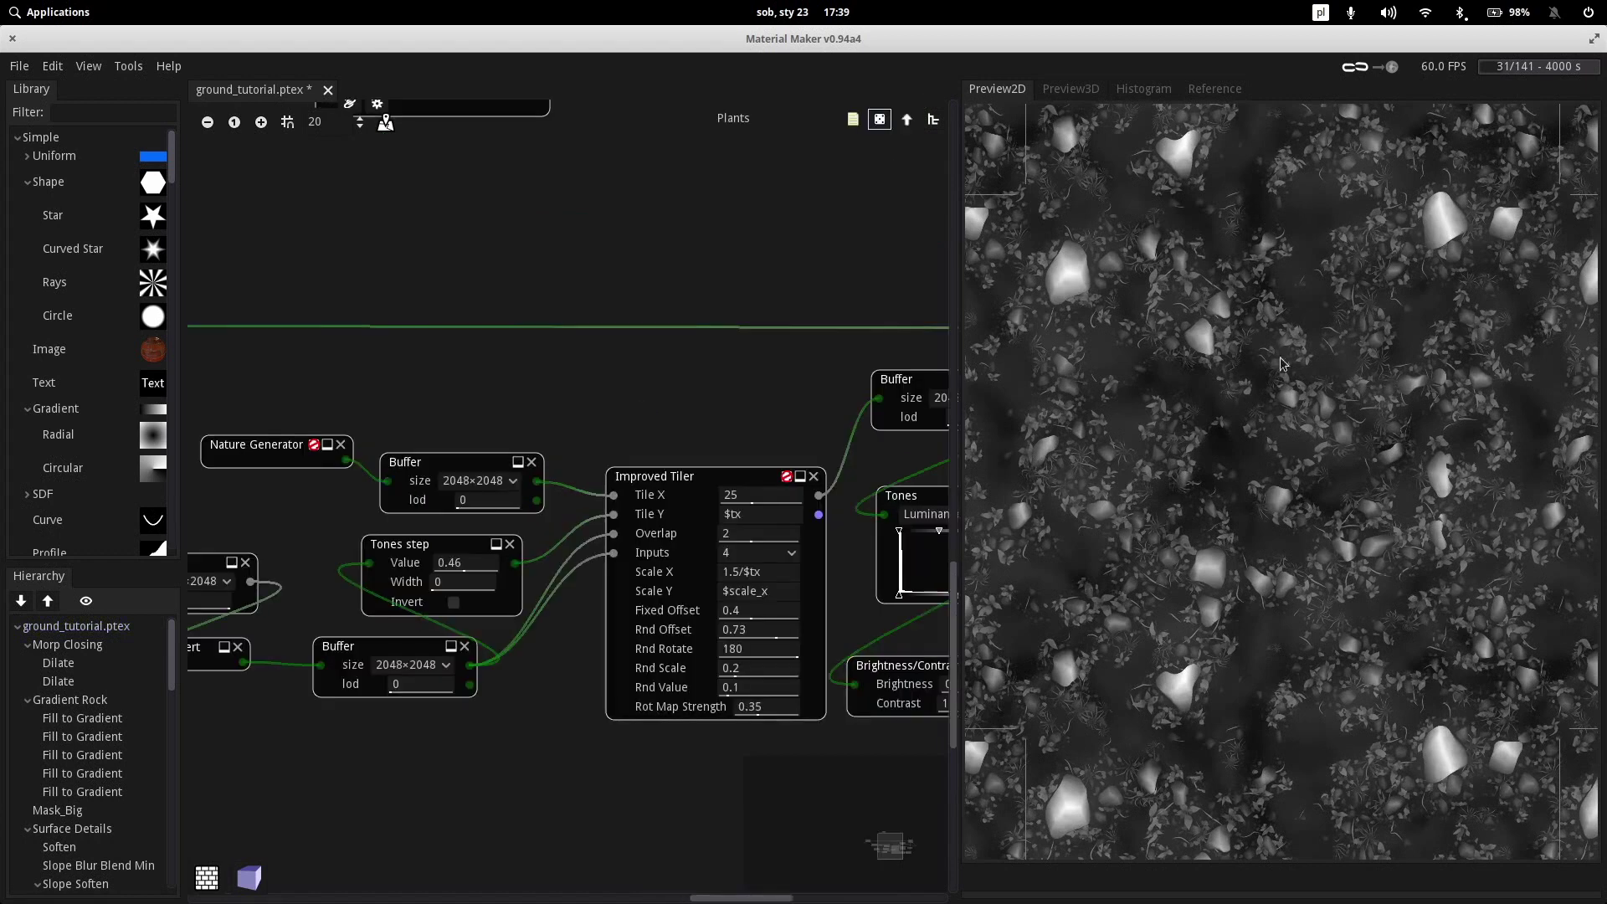
Preview the stages of the plant mask in order: Buffer, first Tones step, Occlusion and Invert
scroll(494, 351, left, 10)
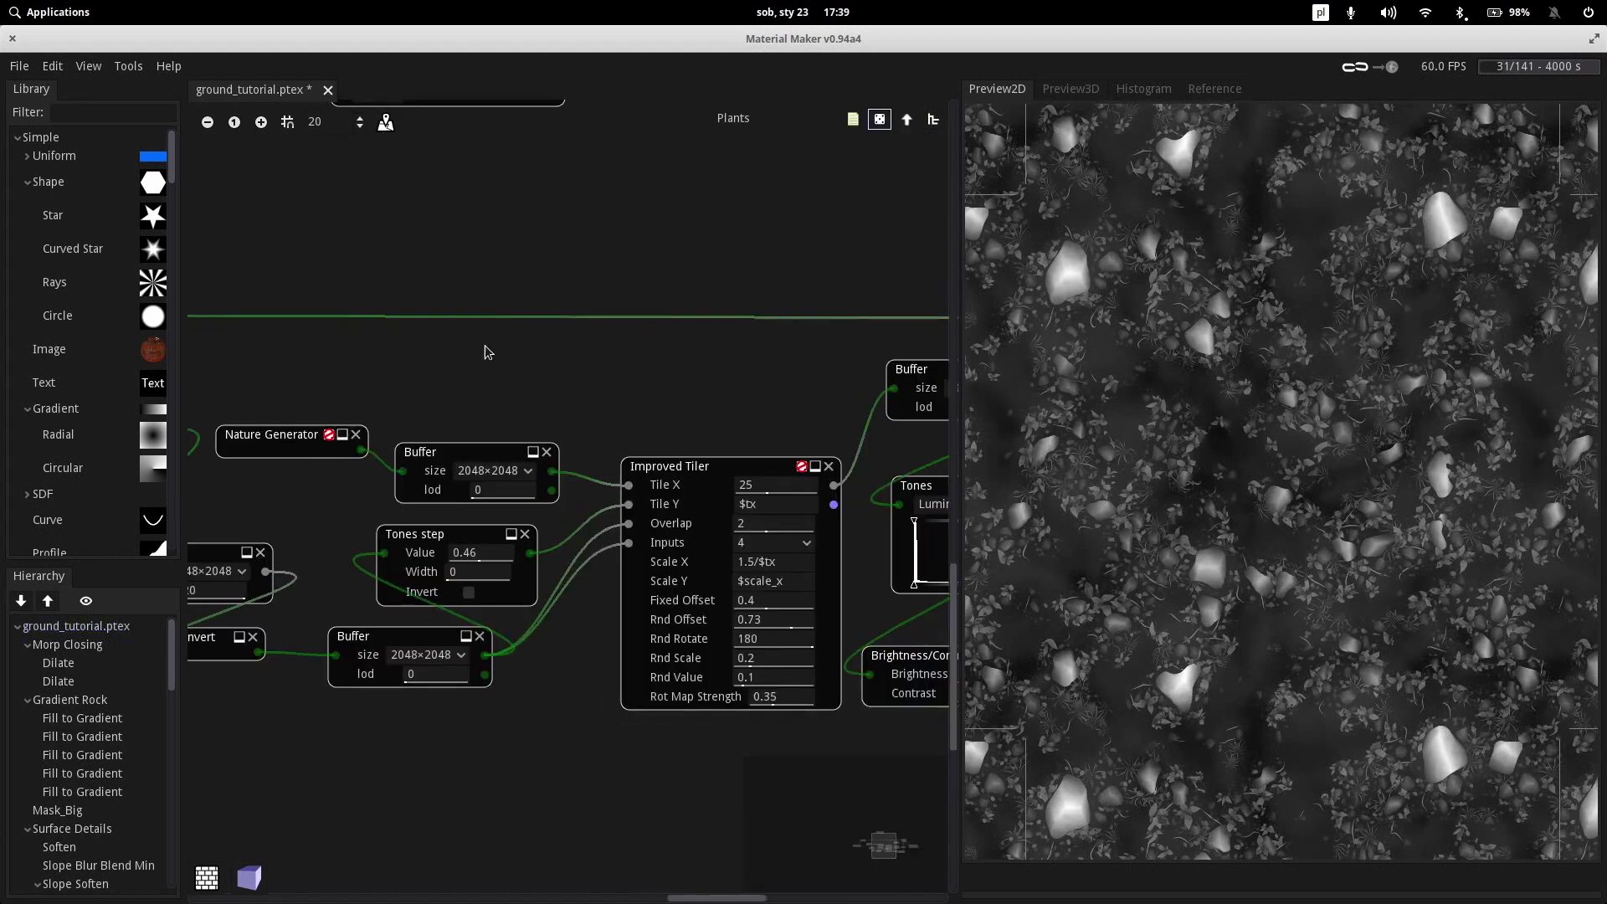
middle_drag(449, 581, 601, 740)
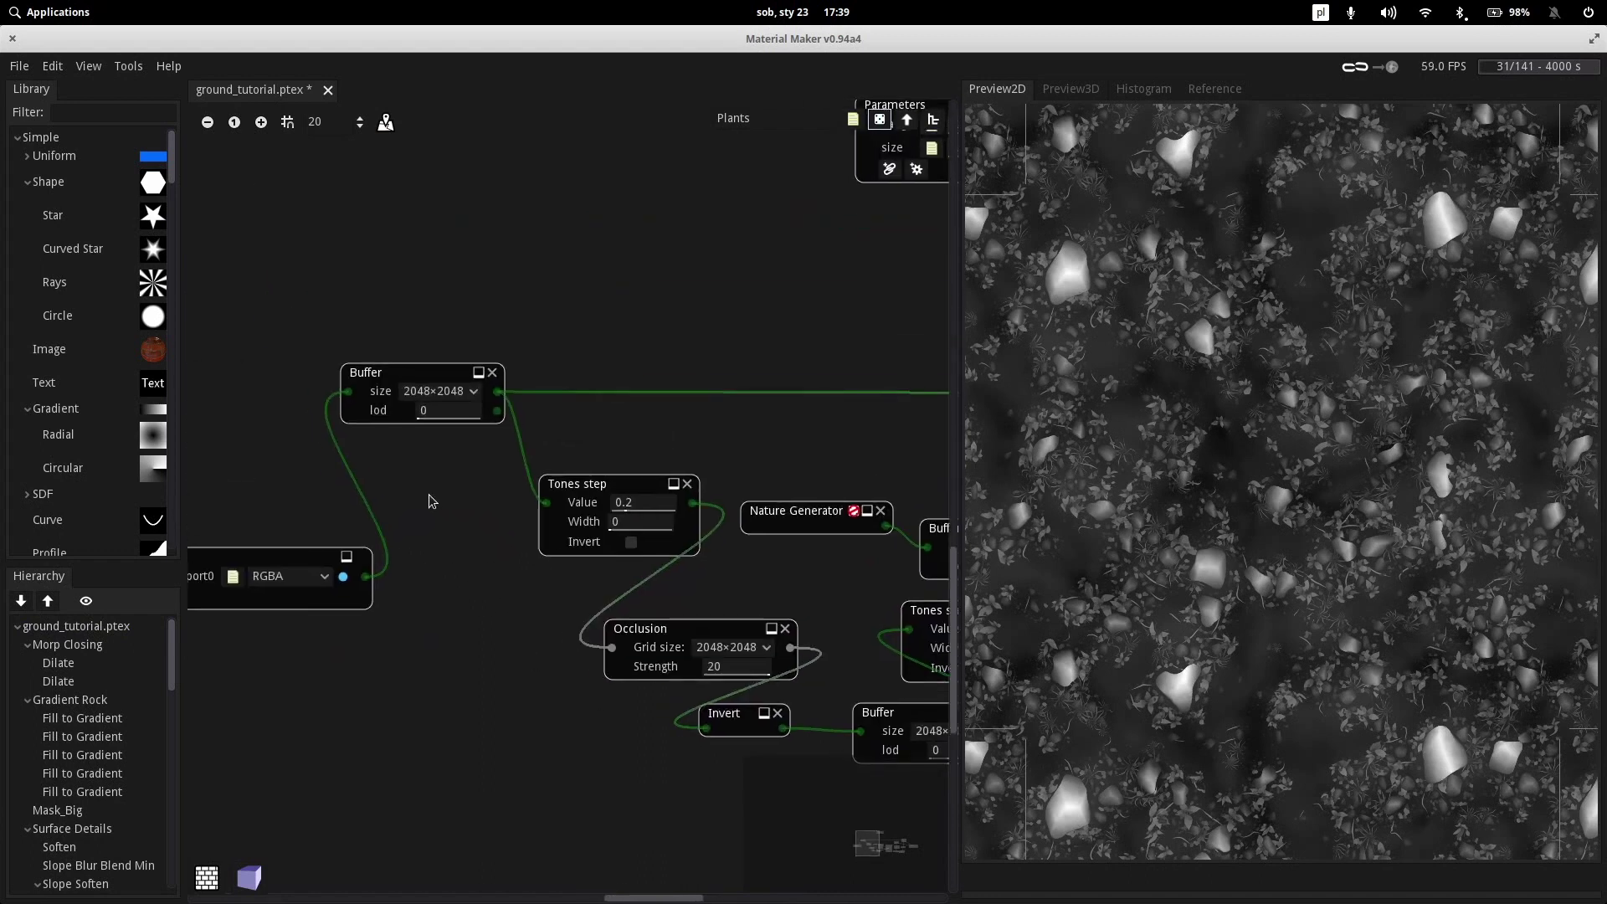
click(419, 377)
click(612, 488)
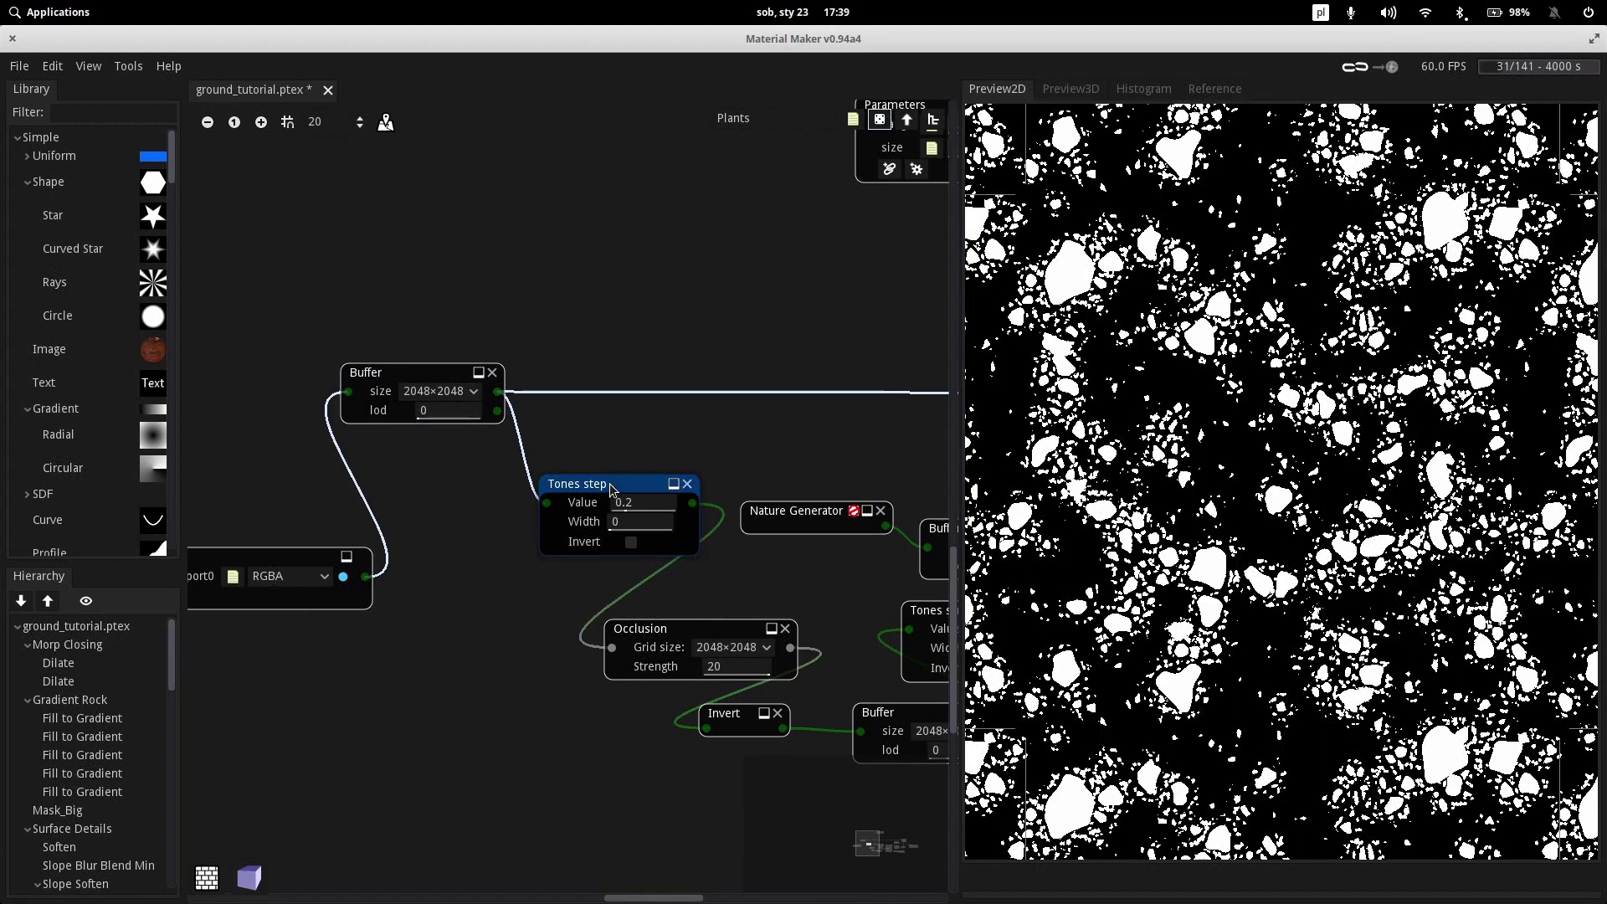
middle_drag(565, 380, 417, 248)
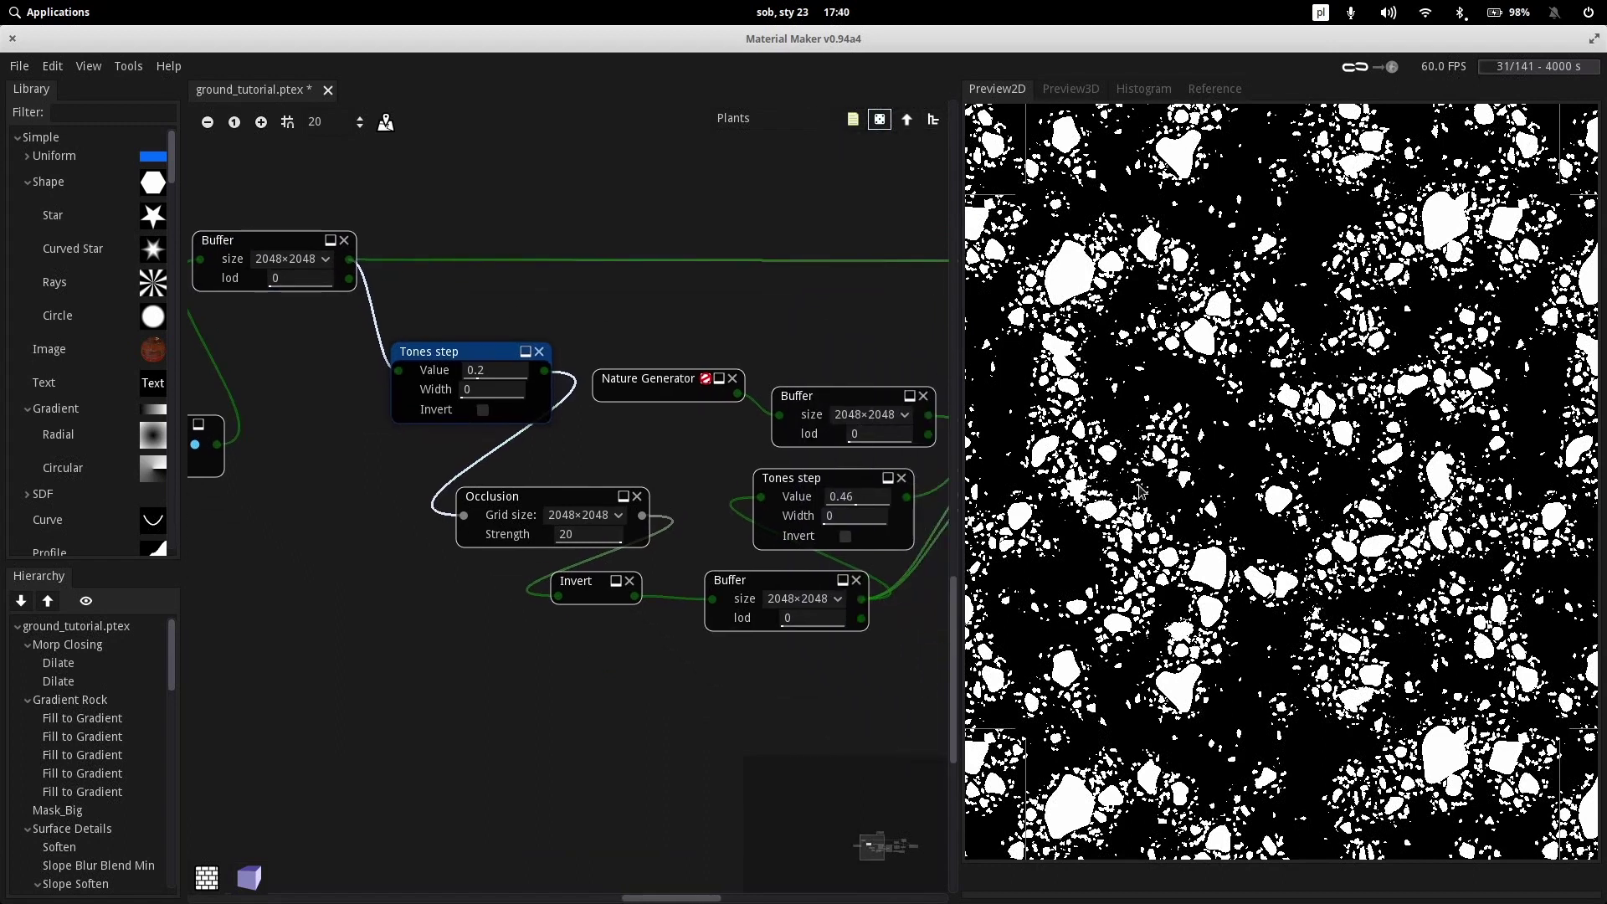
click(534, 501)
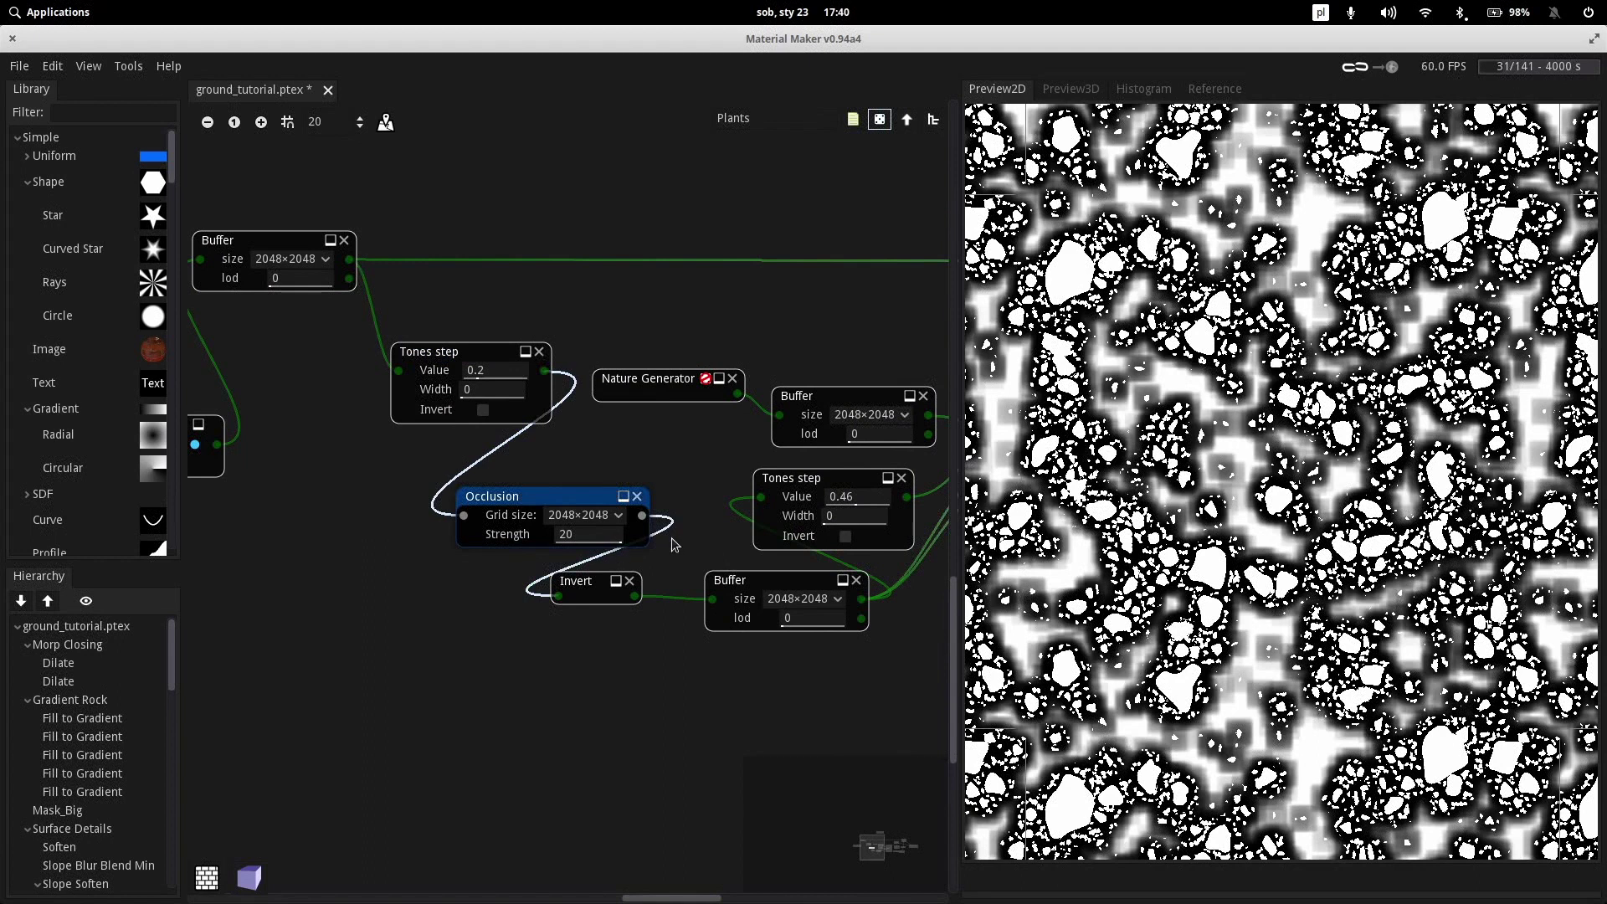
middle_drag(671, 544, 492, 525)
click(587, 587)
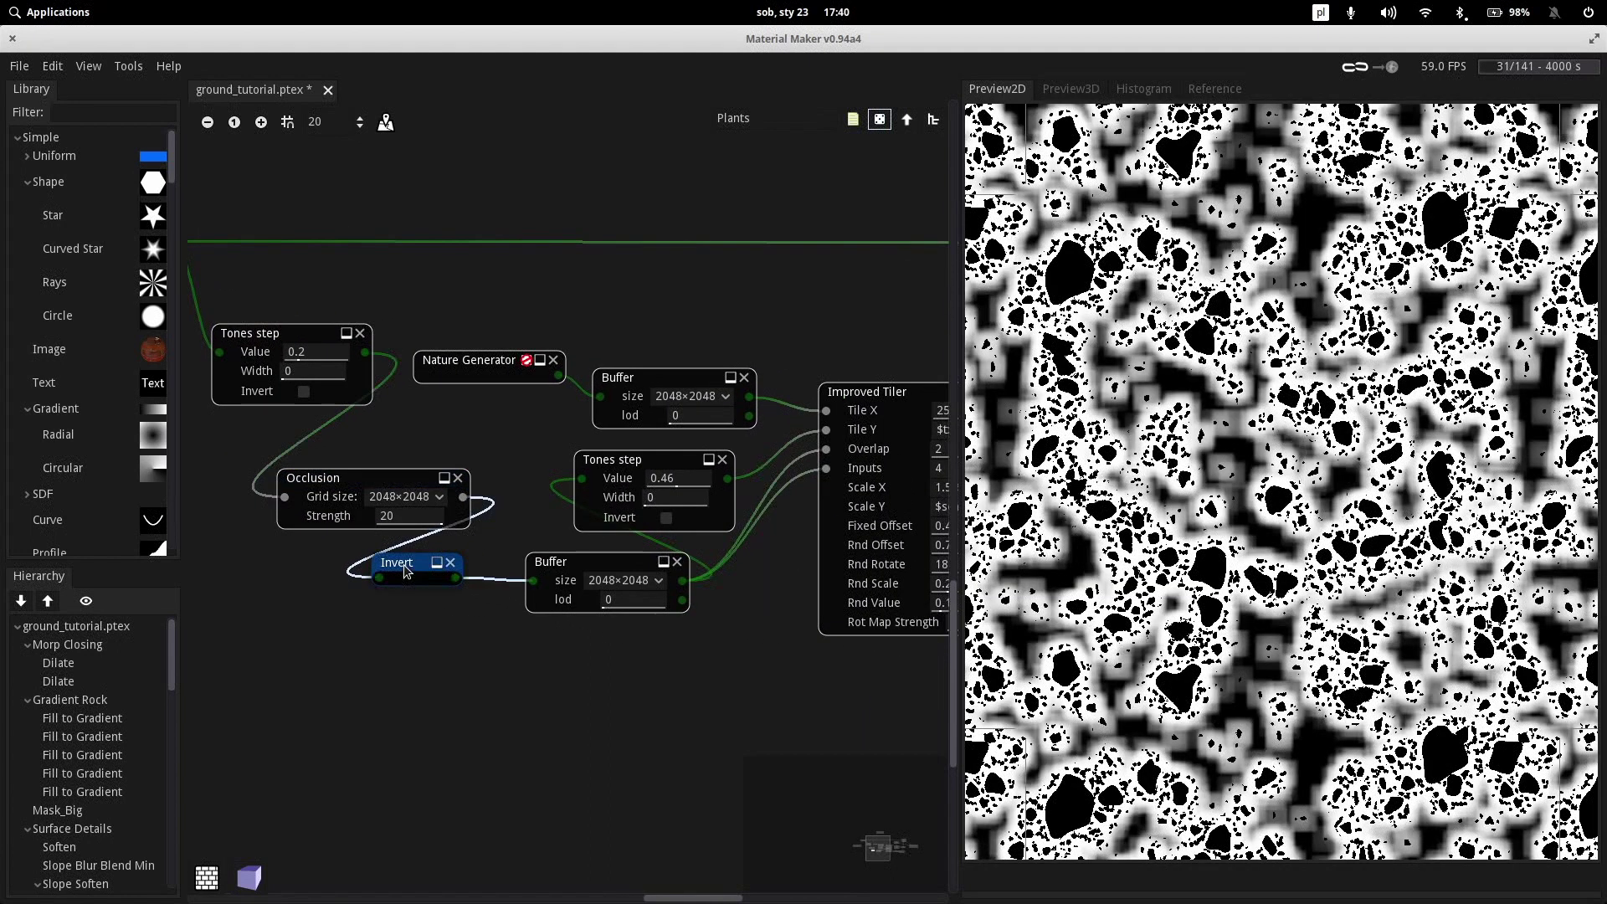
Preview the second Tones step and the Buffer that feed the Improved Tiler's mask, rotation map and scale map inputs
click(576, 563)
click(649, 461)
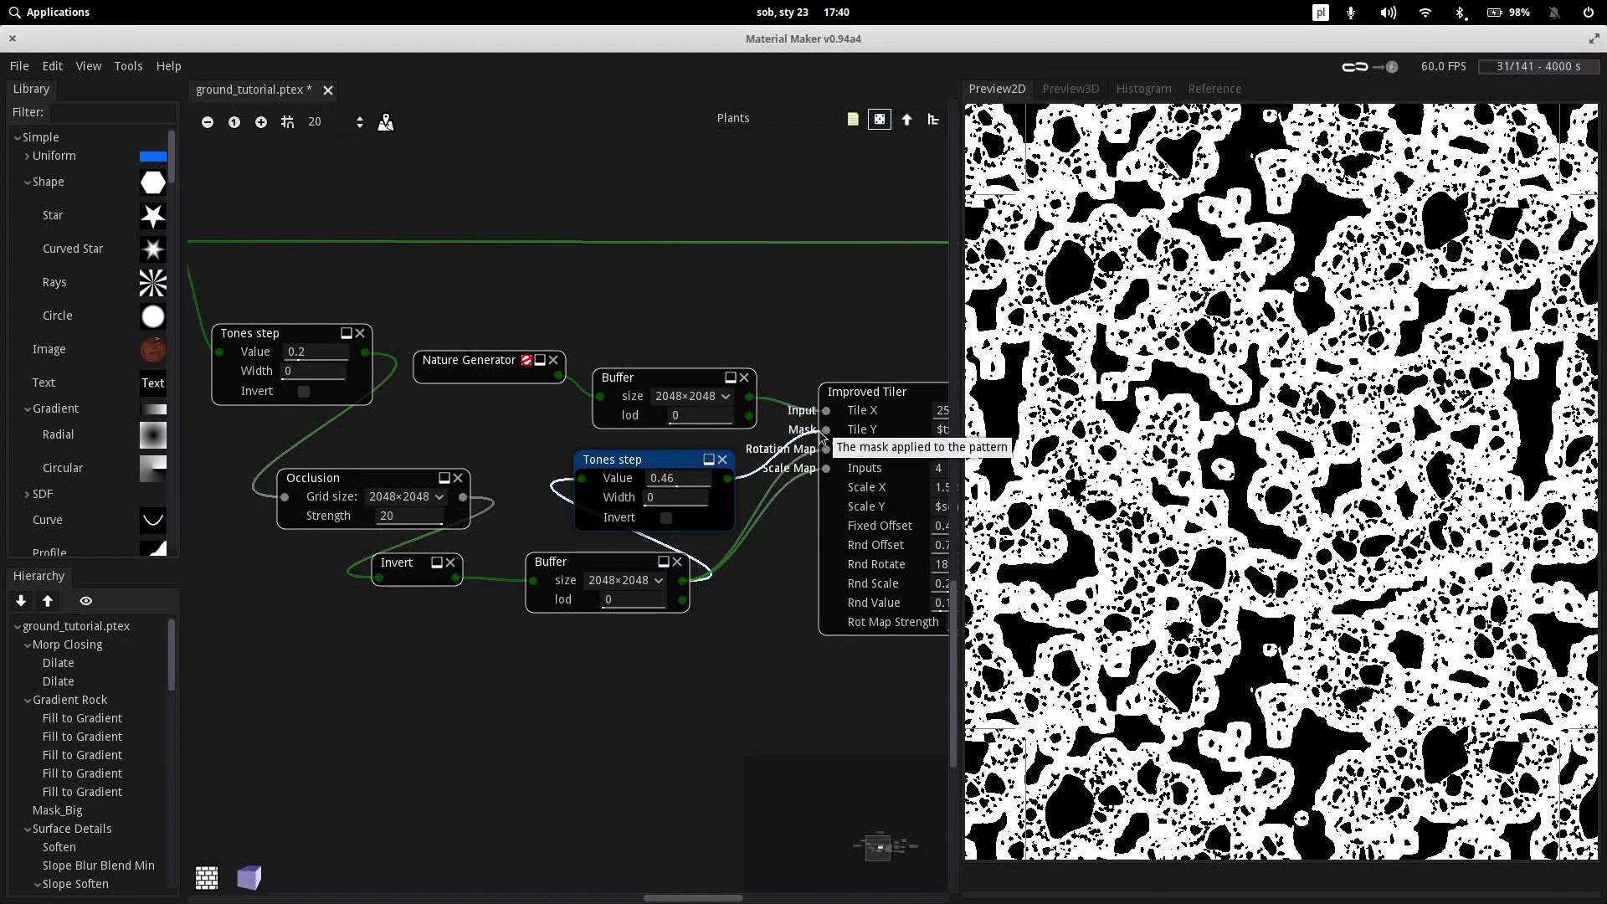
middle_drag(724, 661, 569, 692)
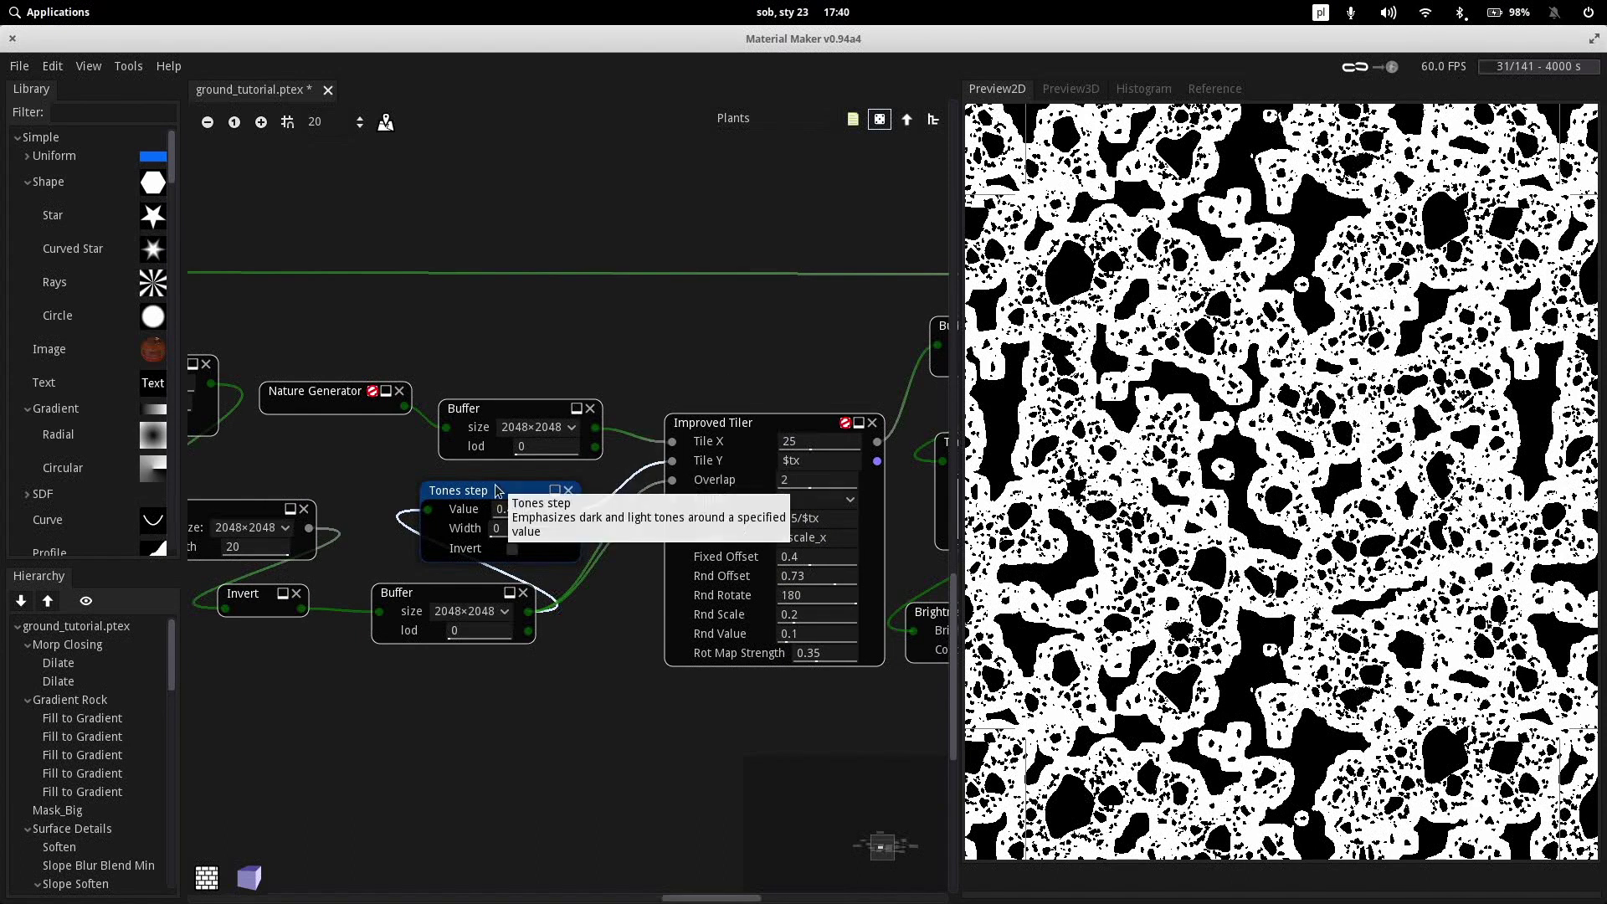
click(462, 596)
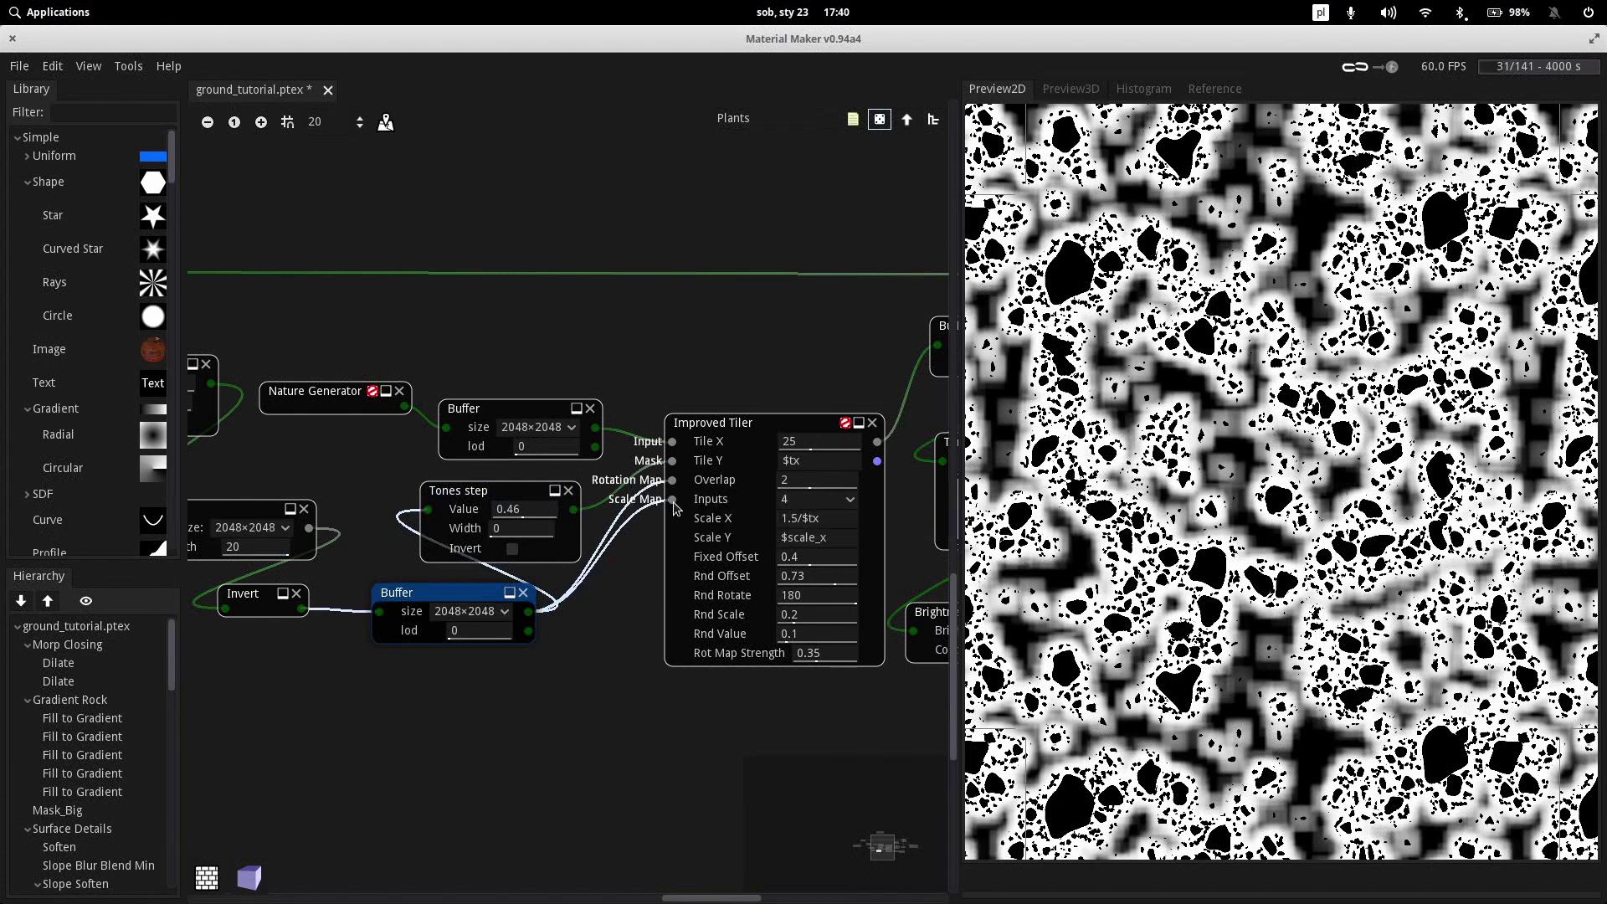
middle_drag(621, 632, 623, 704)
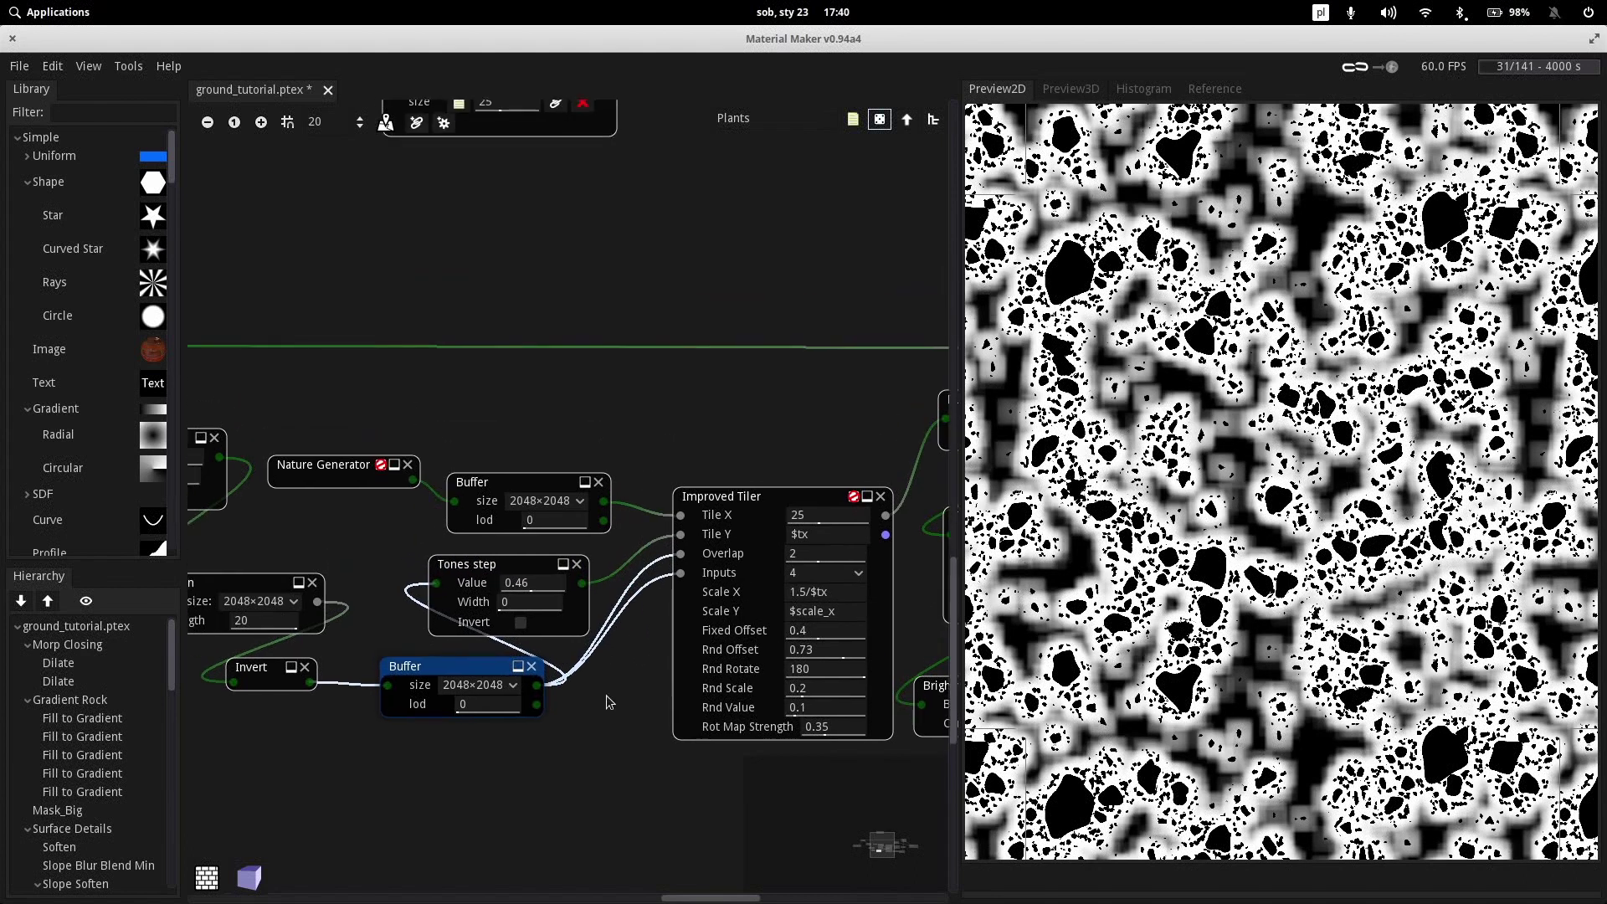
middle_drag(347, 586, 490, 494)
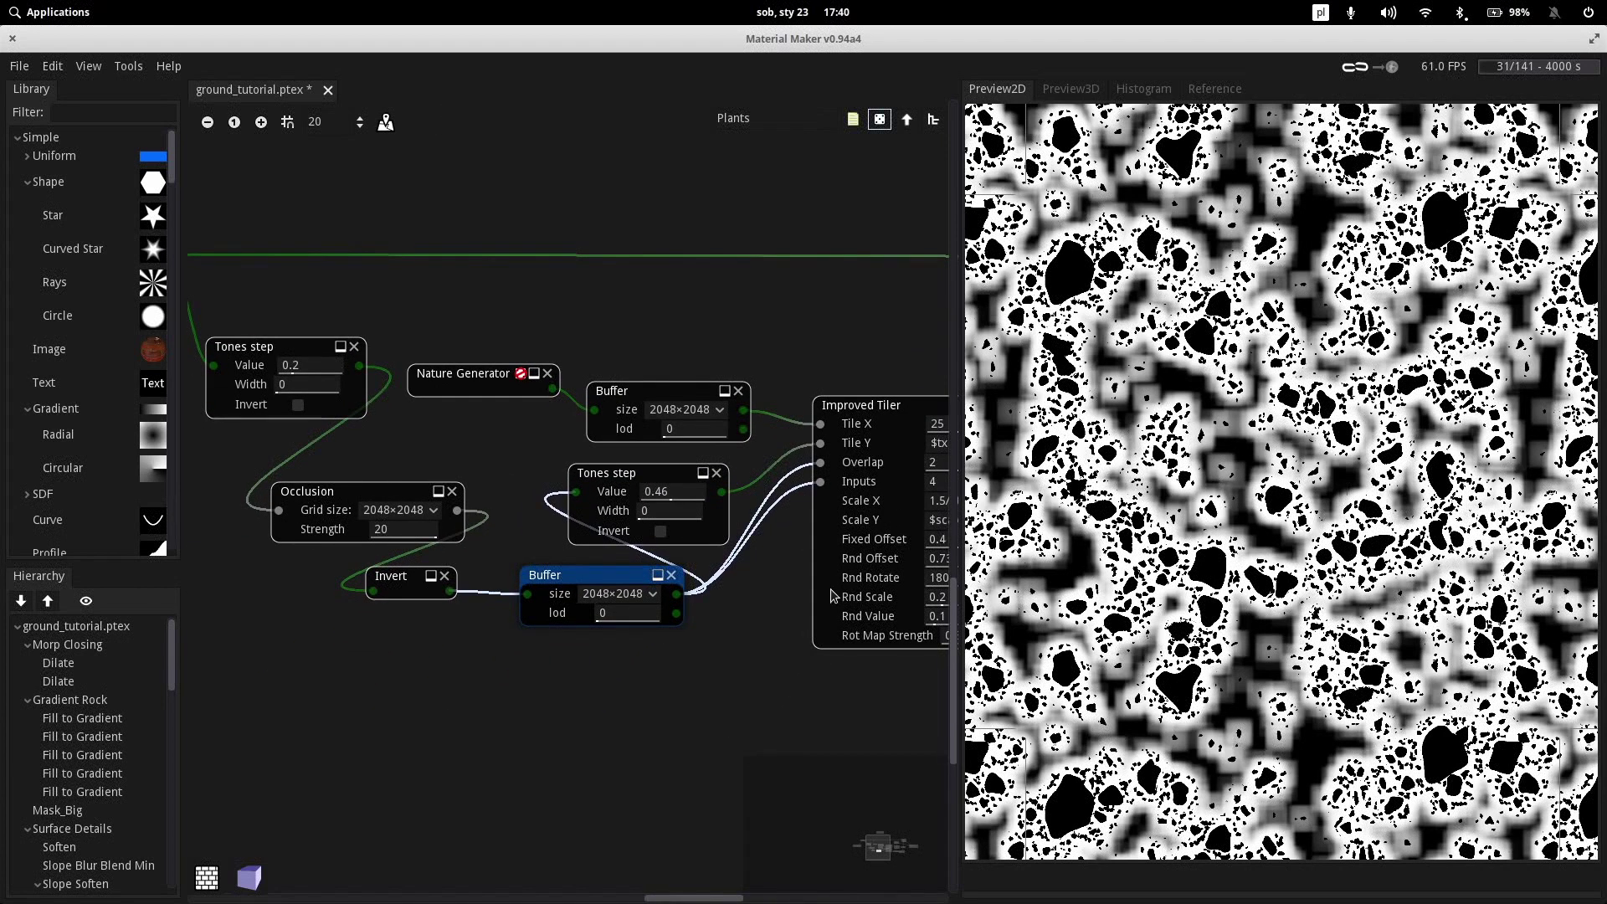
middle_drag(786, 621, 812, 644)
middle_drag(494, 458, 247, 445)
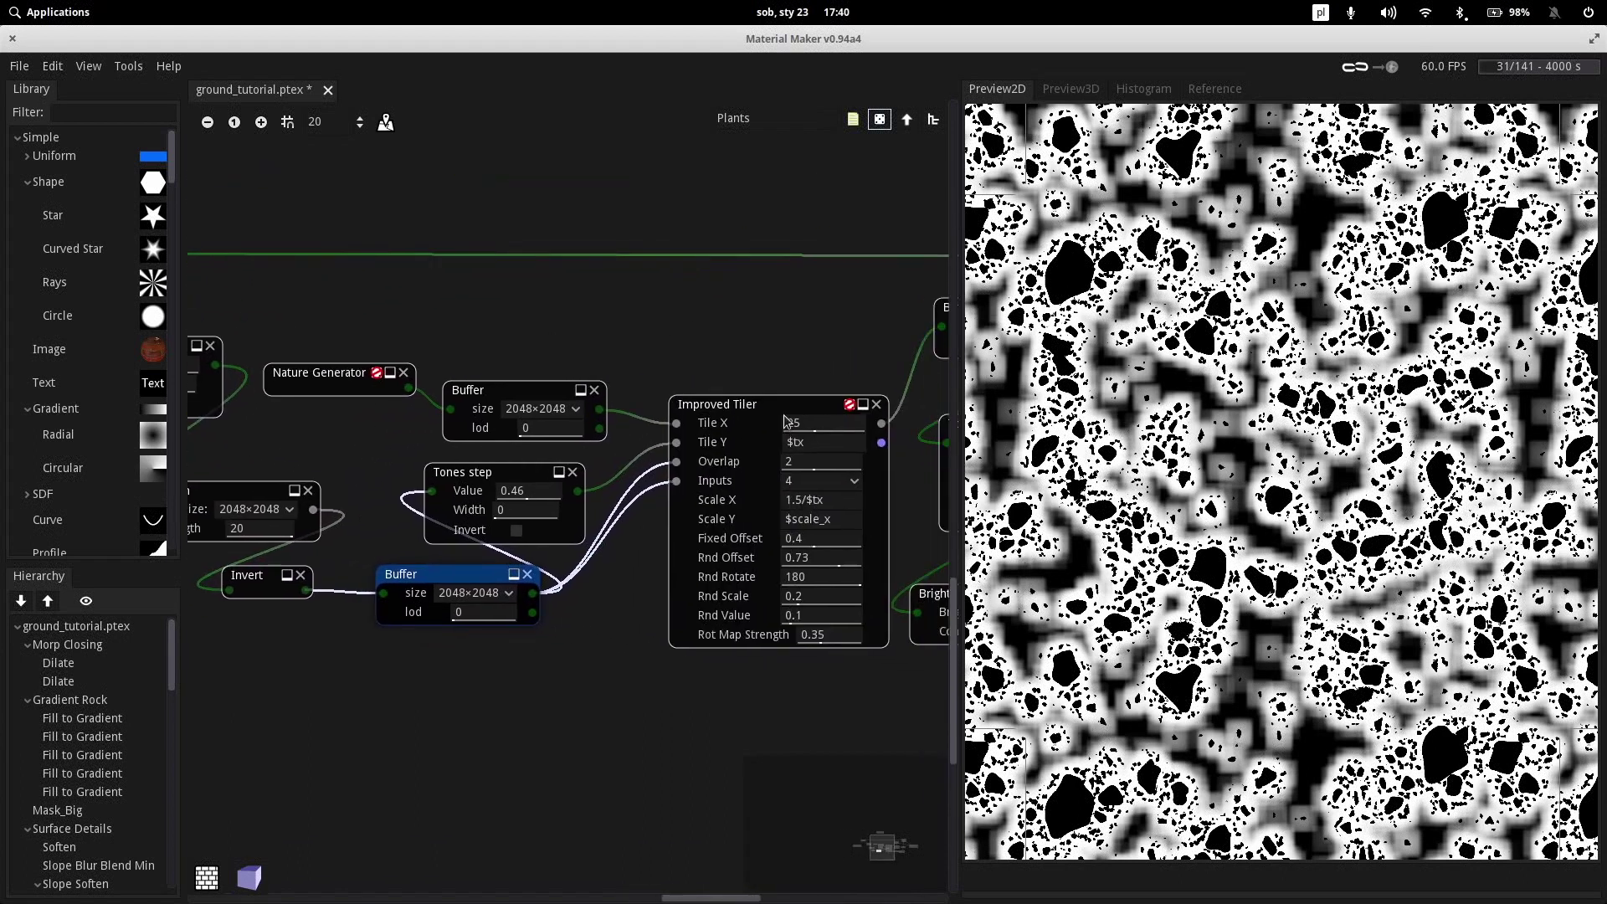
Preview the Nature Generator node that supplies the tiler's plant shapes and open its subgraph
click(319, 374)
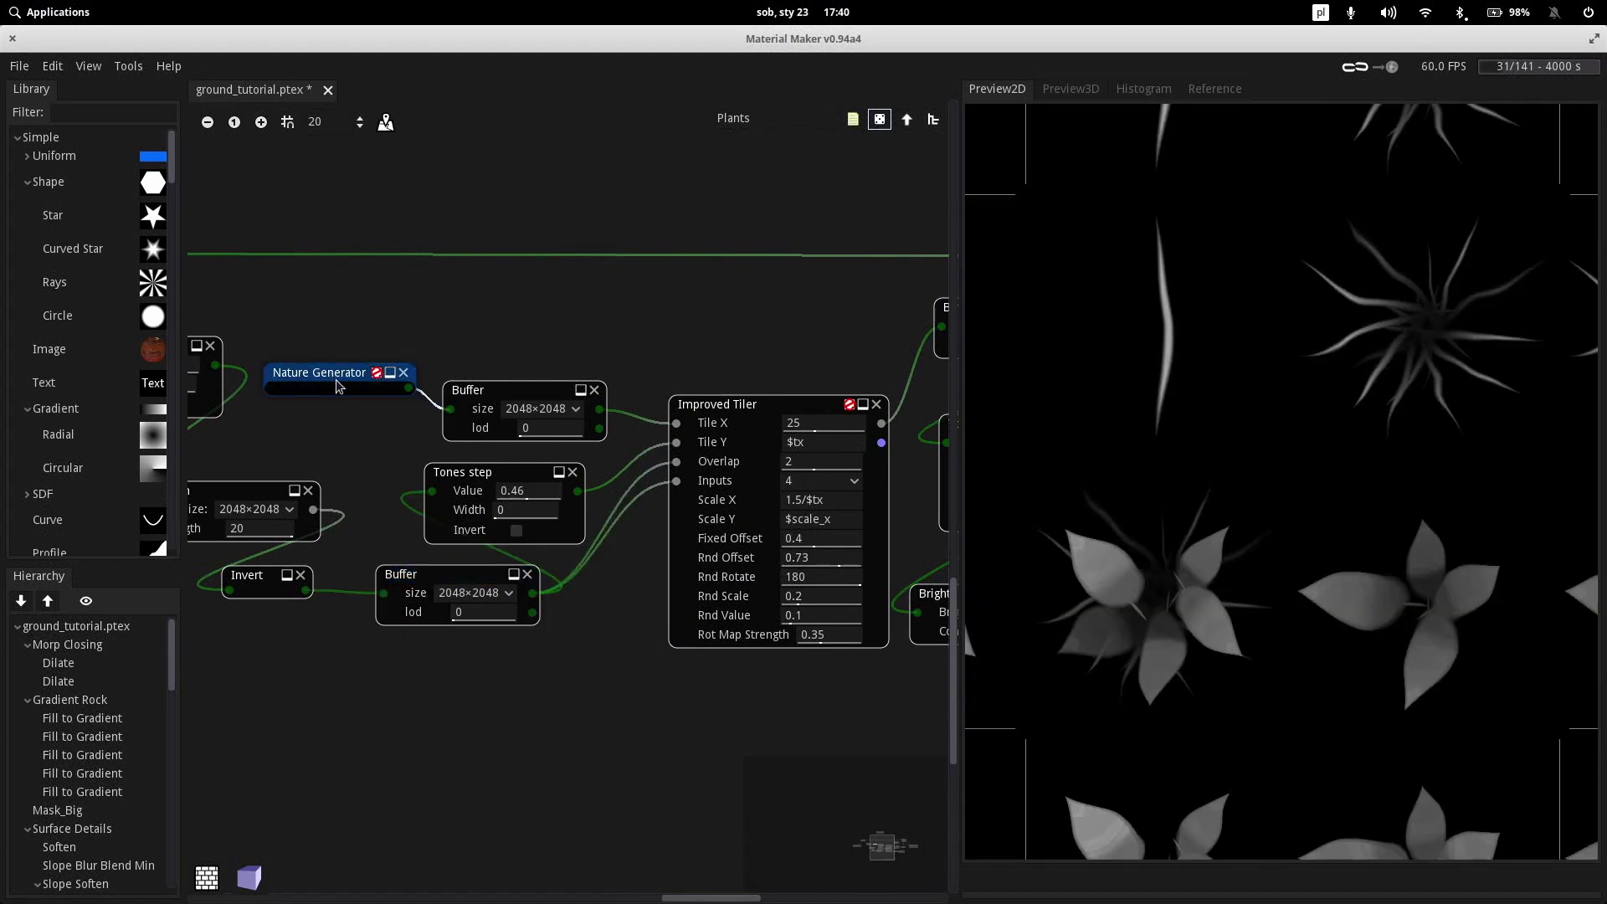
middle_drag(593, 323, 583, 281)
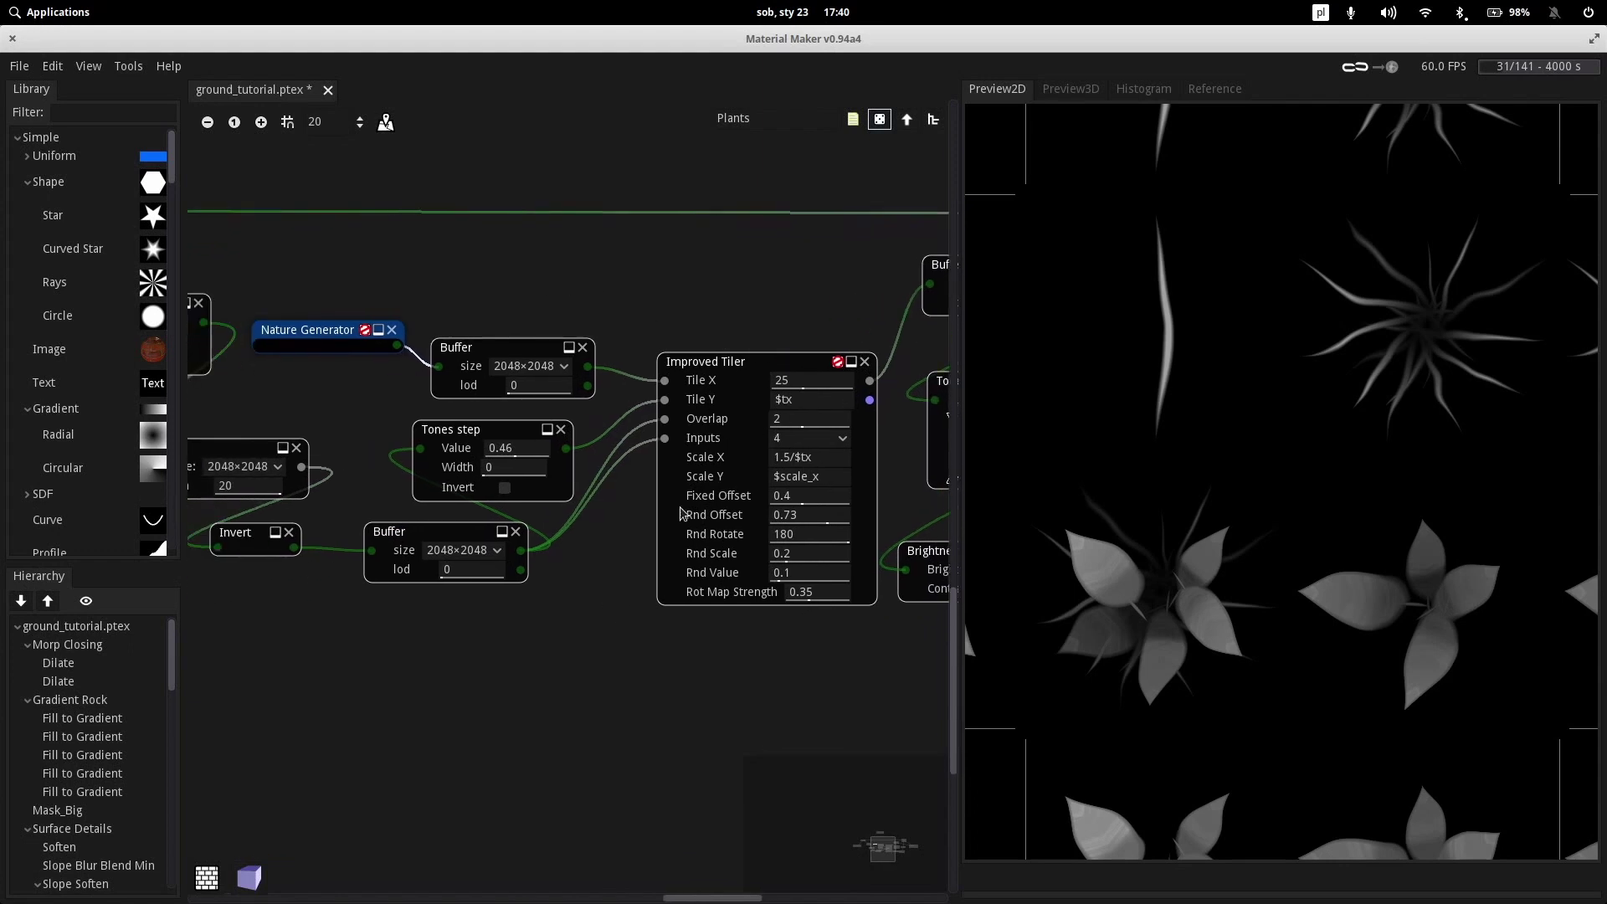
middle_drag(377, 418, 479, 394)
key(ctrl+w)
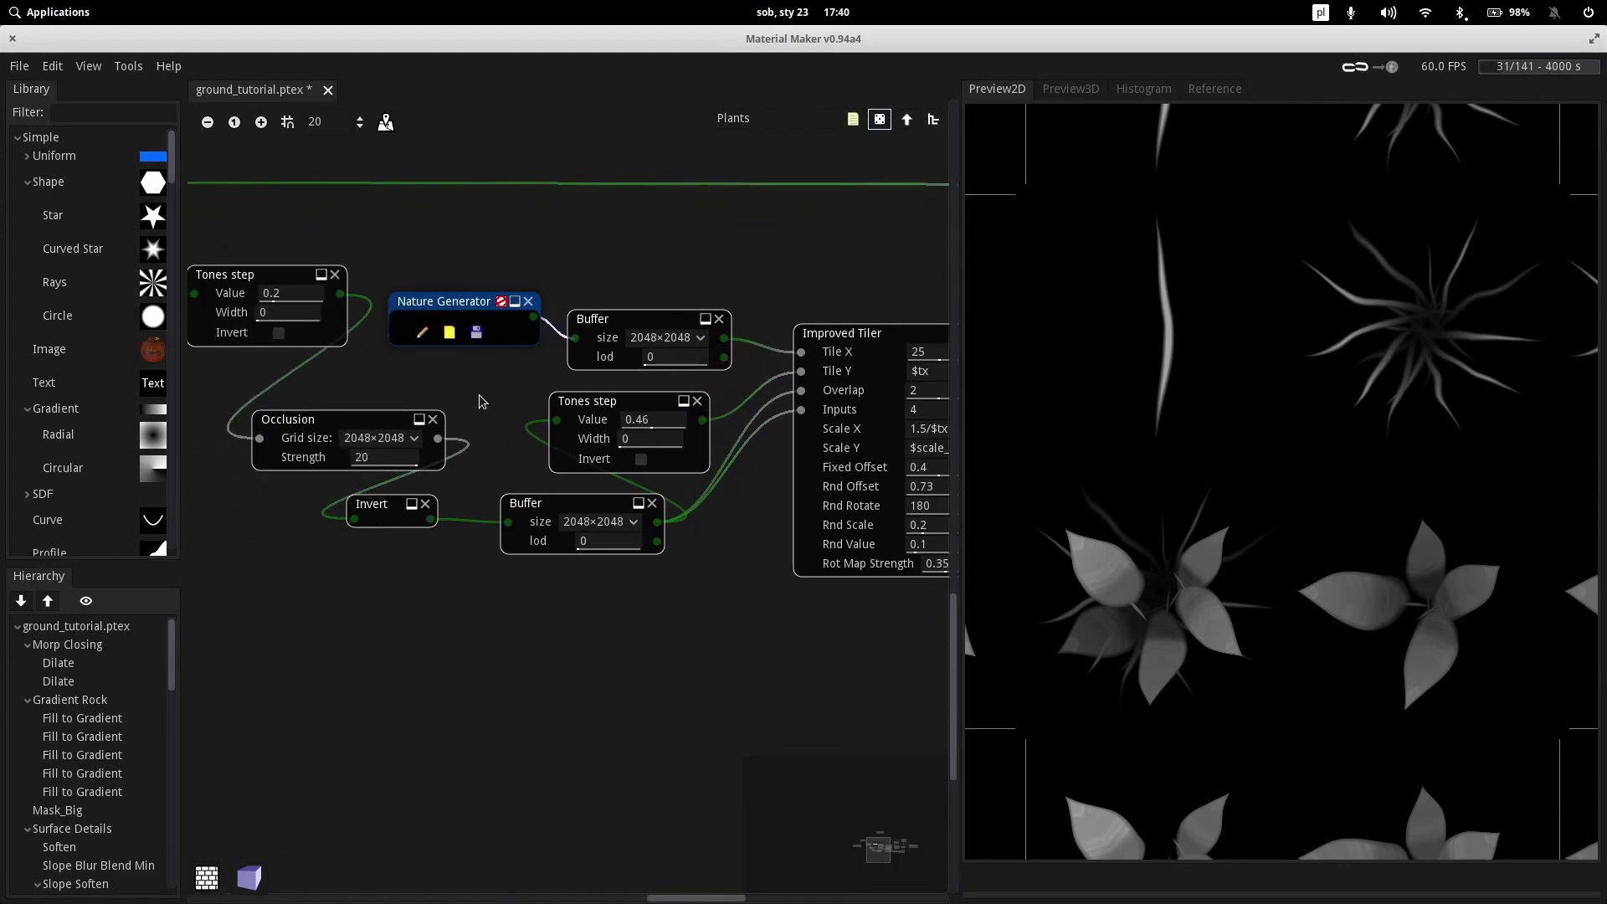
click(422, 332)
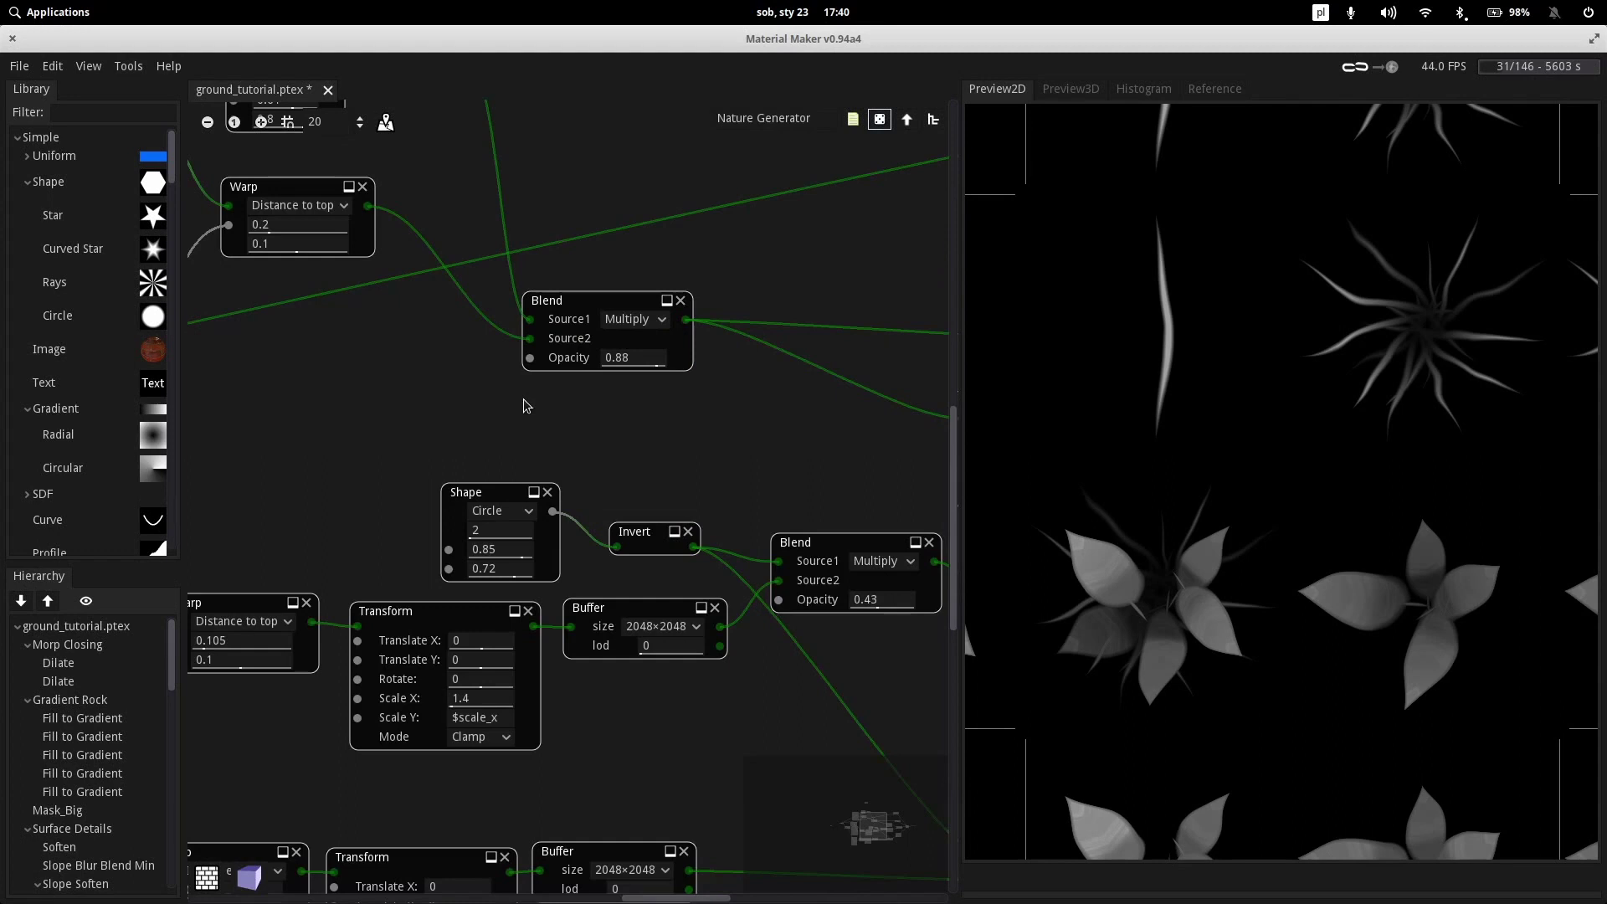
Preview the Basic Shapes node inside Nature Generator and open its subgraph
middle_drag(363, 413, 1234, 269)
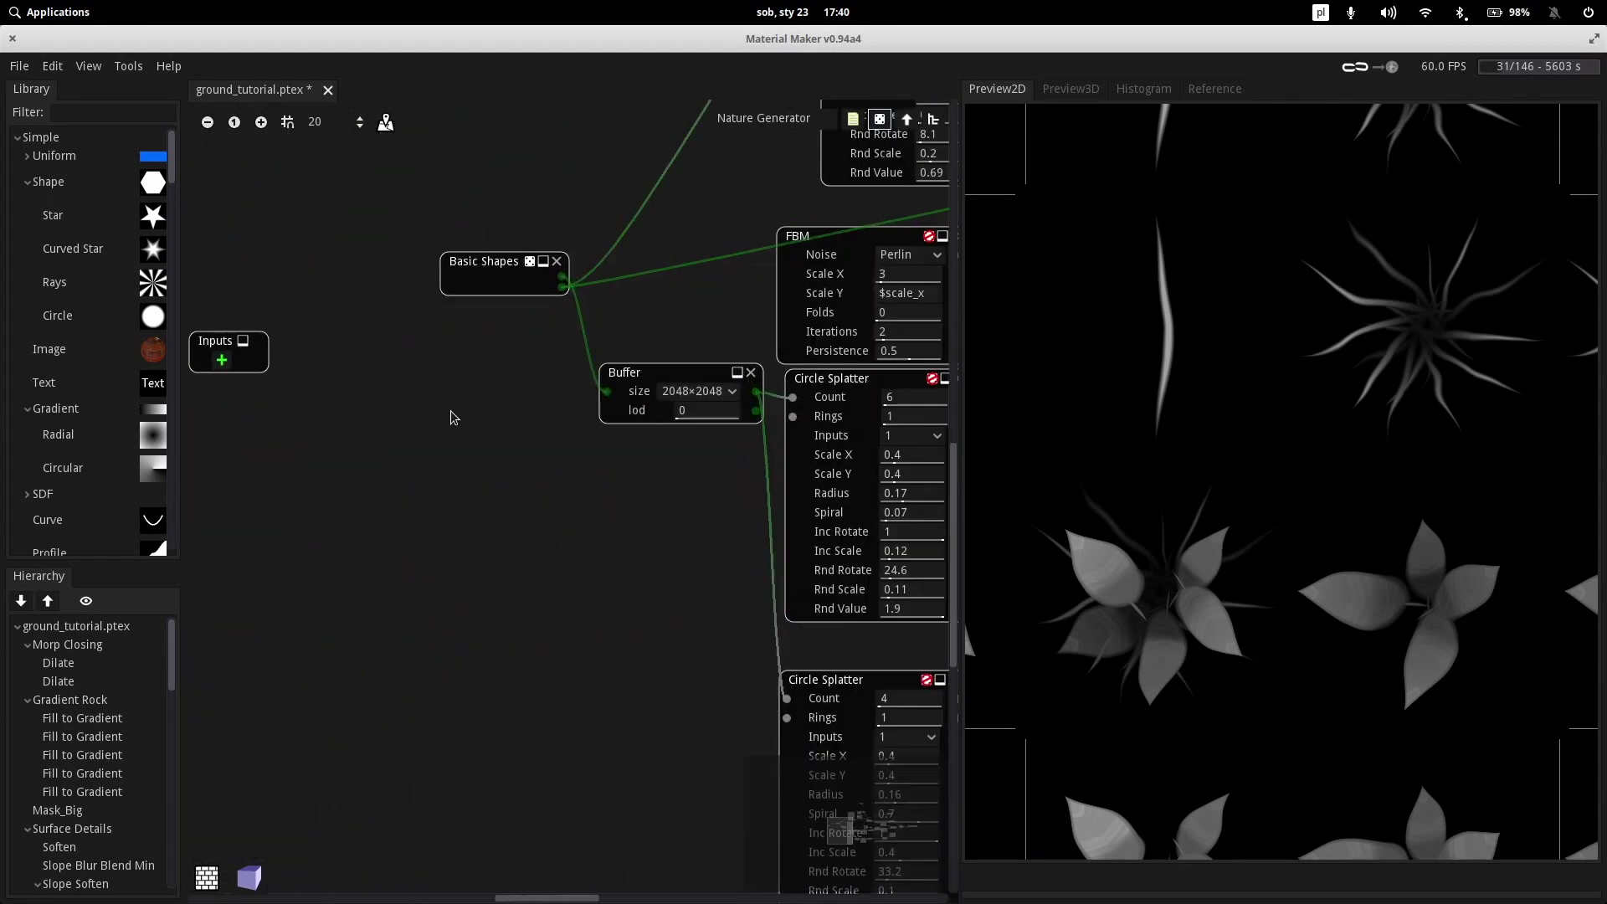
middle_drag(451, 410, 585, 560)
middle_drag(745, 450, 574, 454)
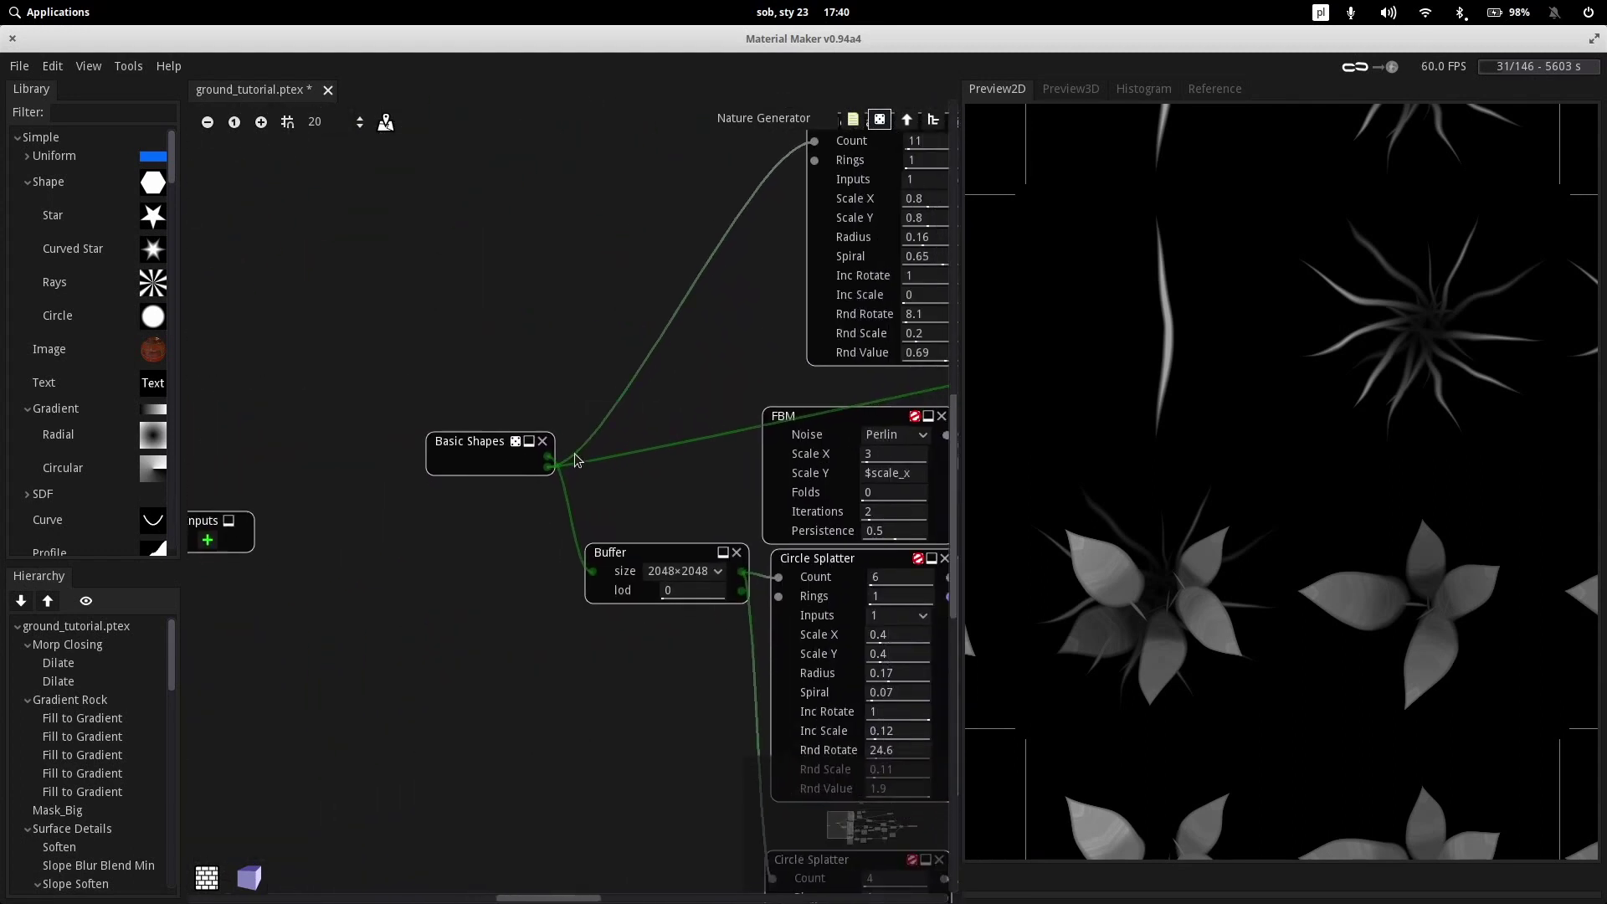
click(474, 450)
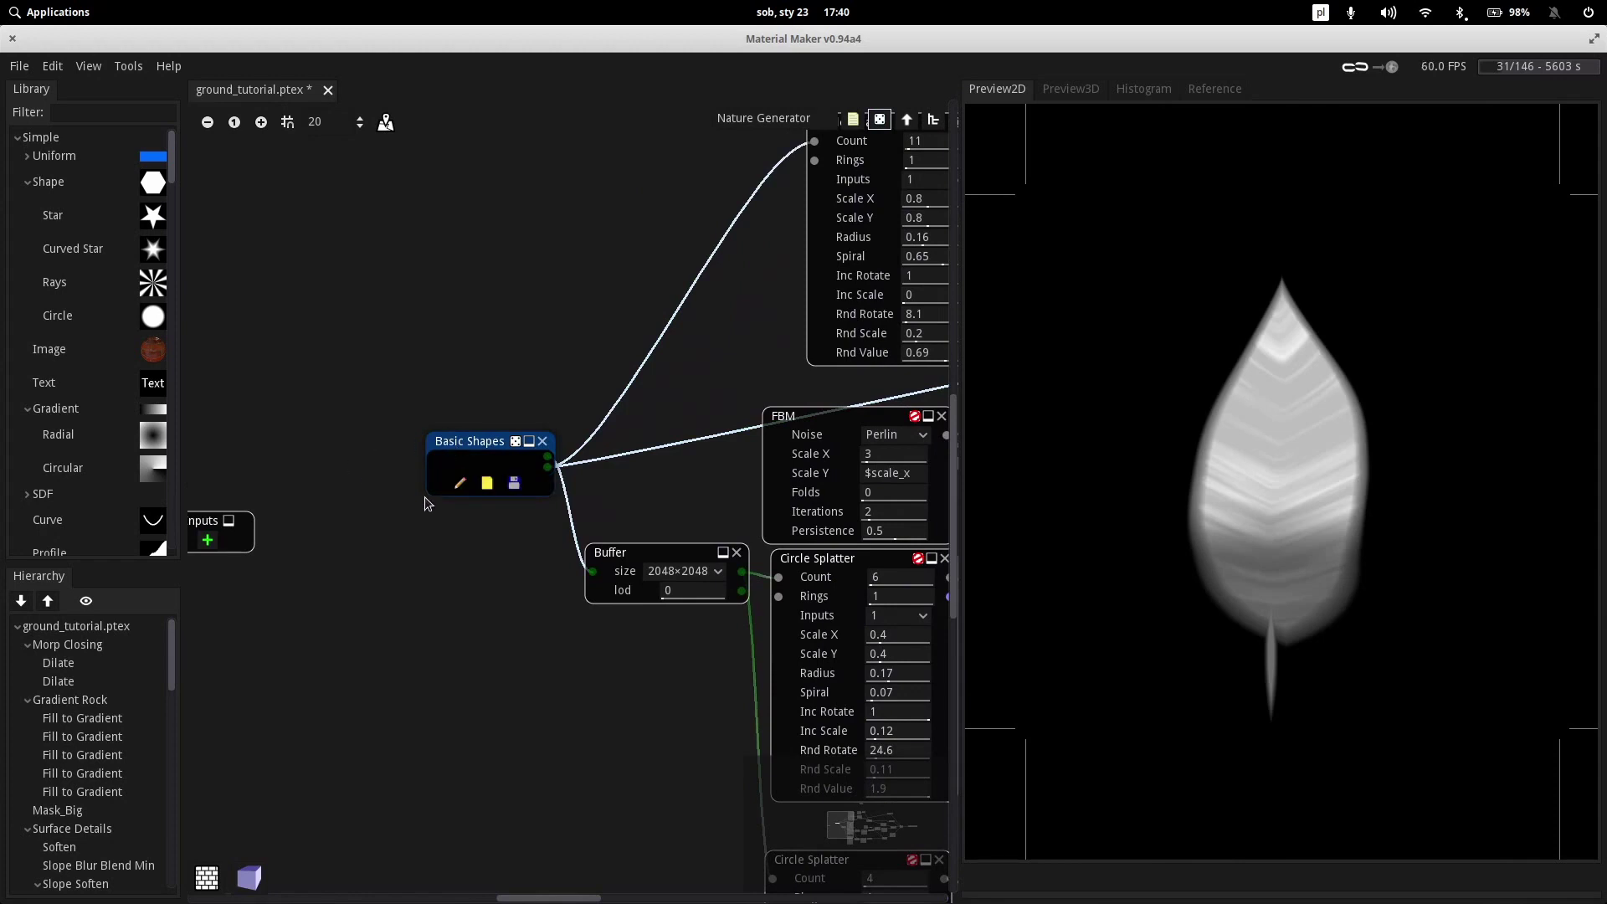
click(459, 486)
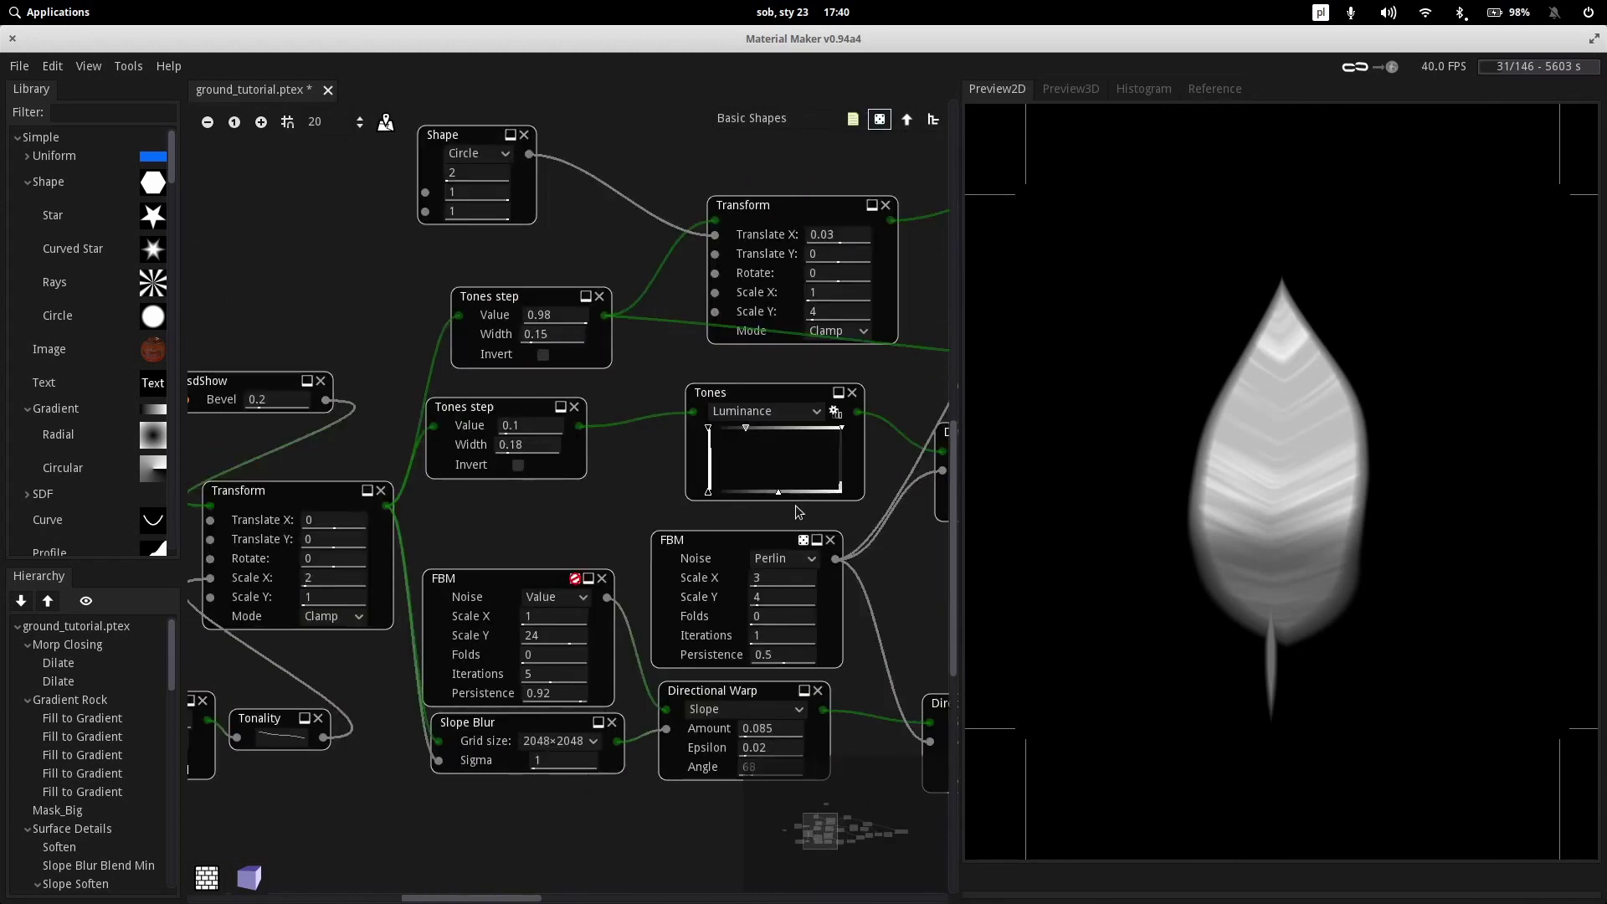
Preview the nodes that form the leaf's base shape: sdVesica, sdShow and the Transform after them
middle_drag(305, 483, 492, 448)
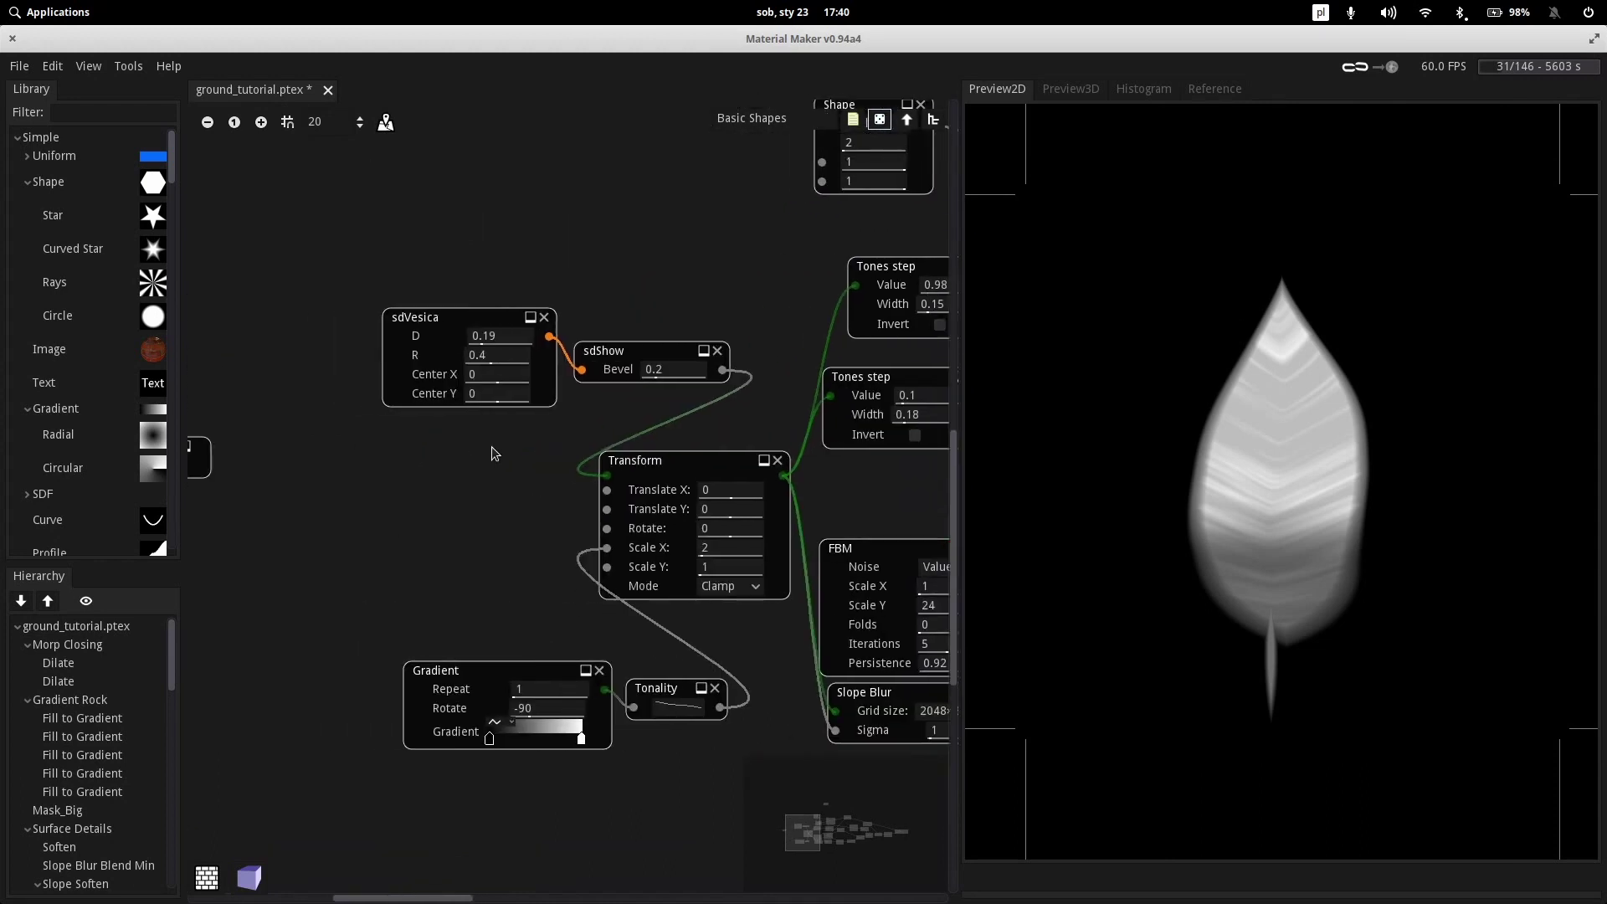
click(436, 321)
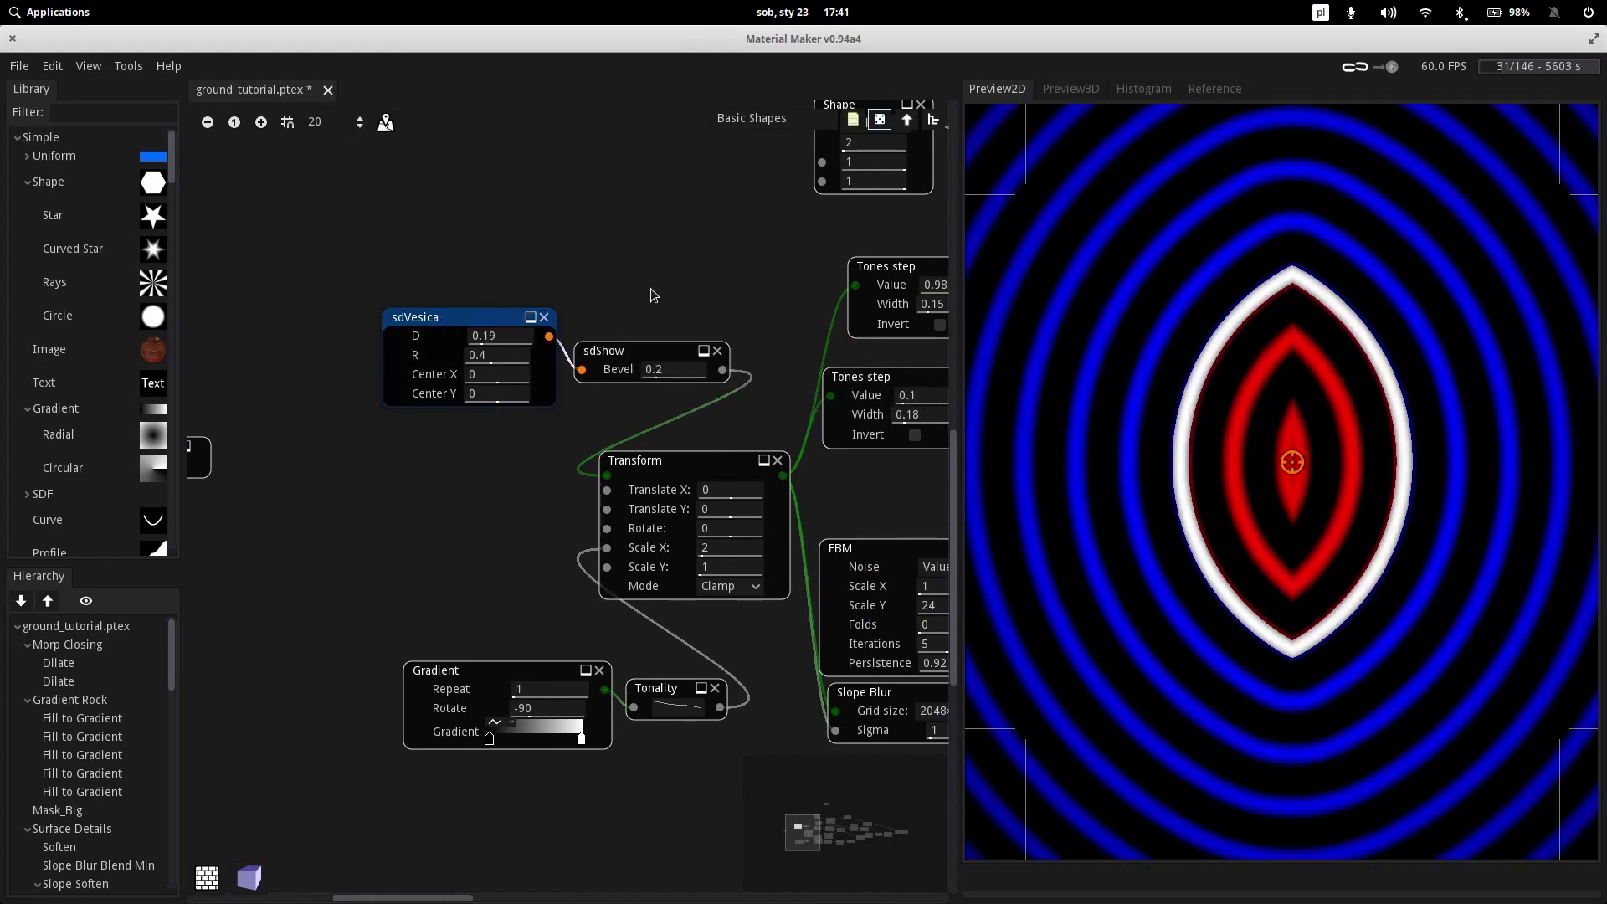
click(665, 348)
scroll(458, 283, right, 5)
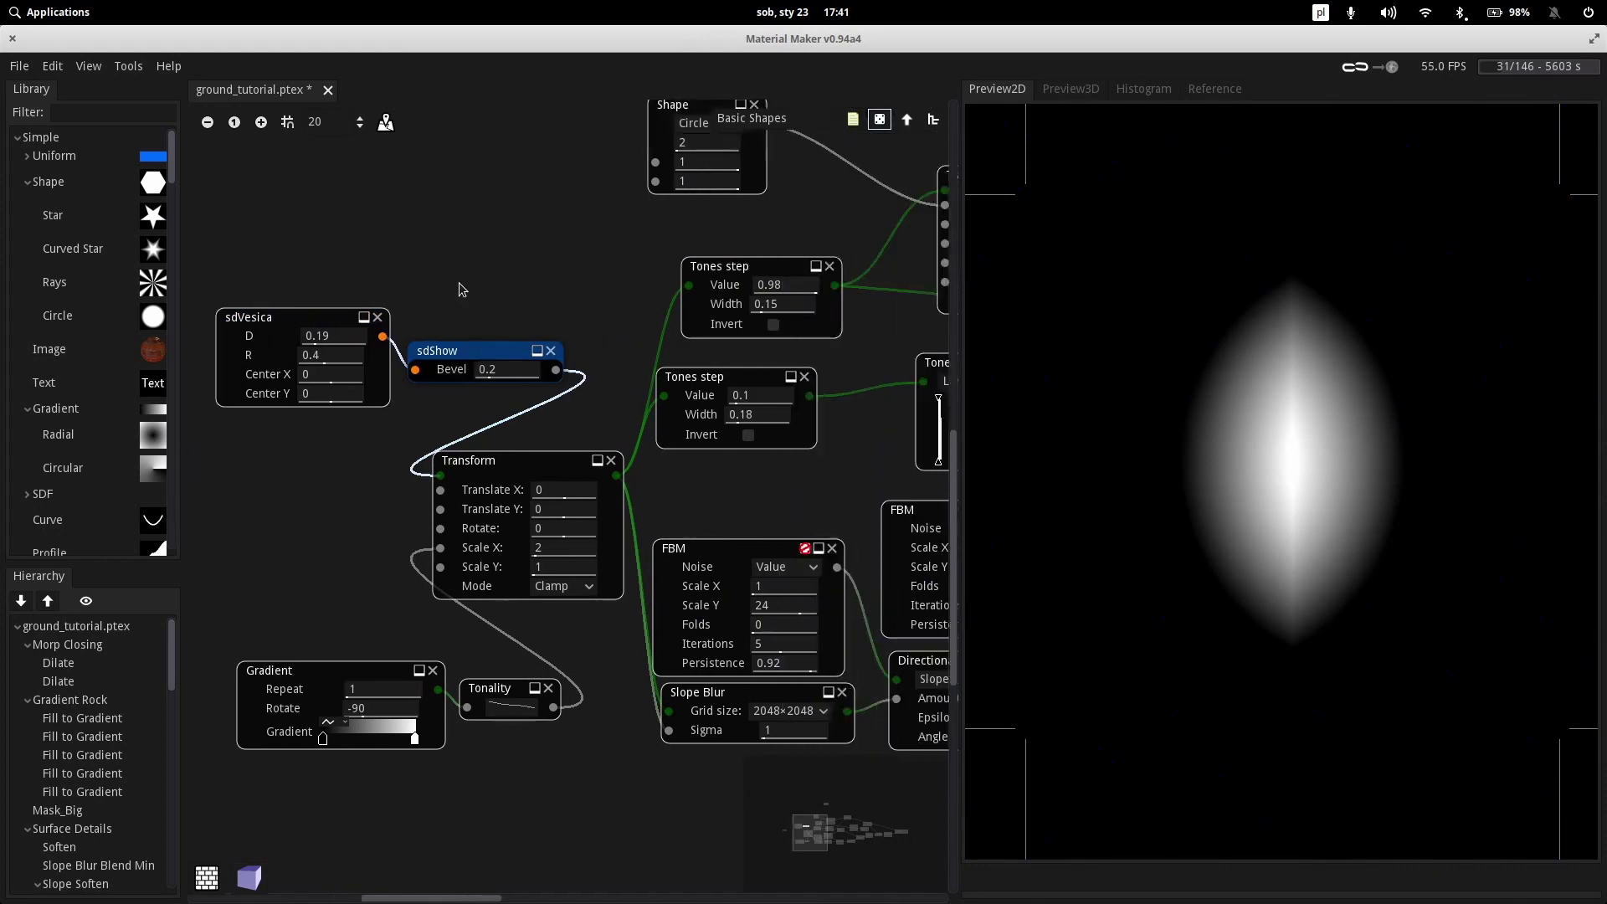
scroll(544, 179, down, 3)
middle_drag(544, 180, 557, 166)
middle_drag(634, 244, 598, 333)
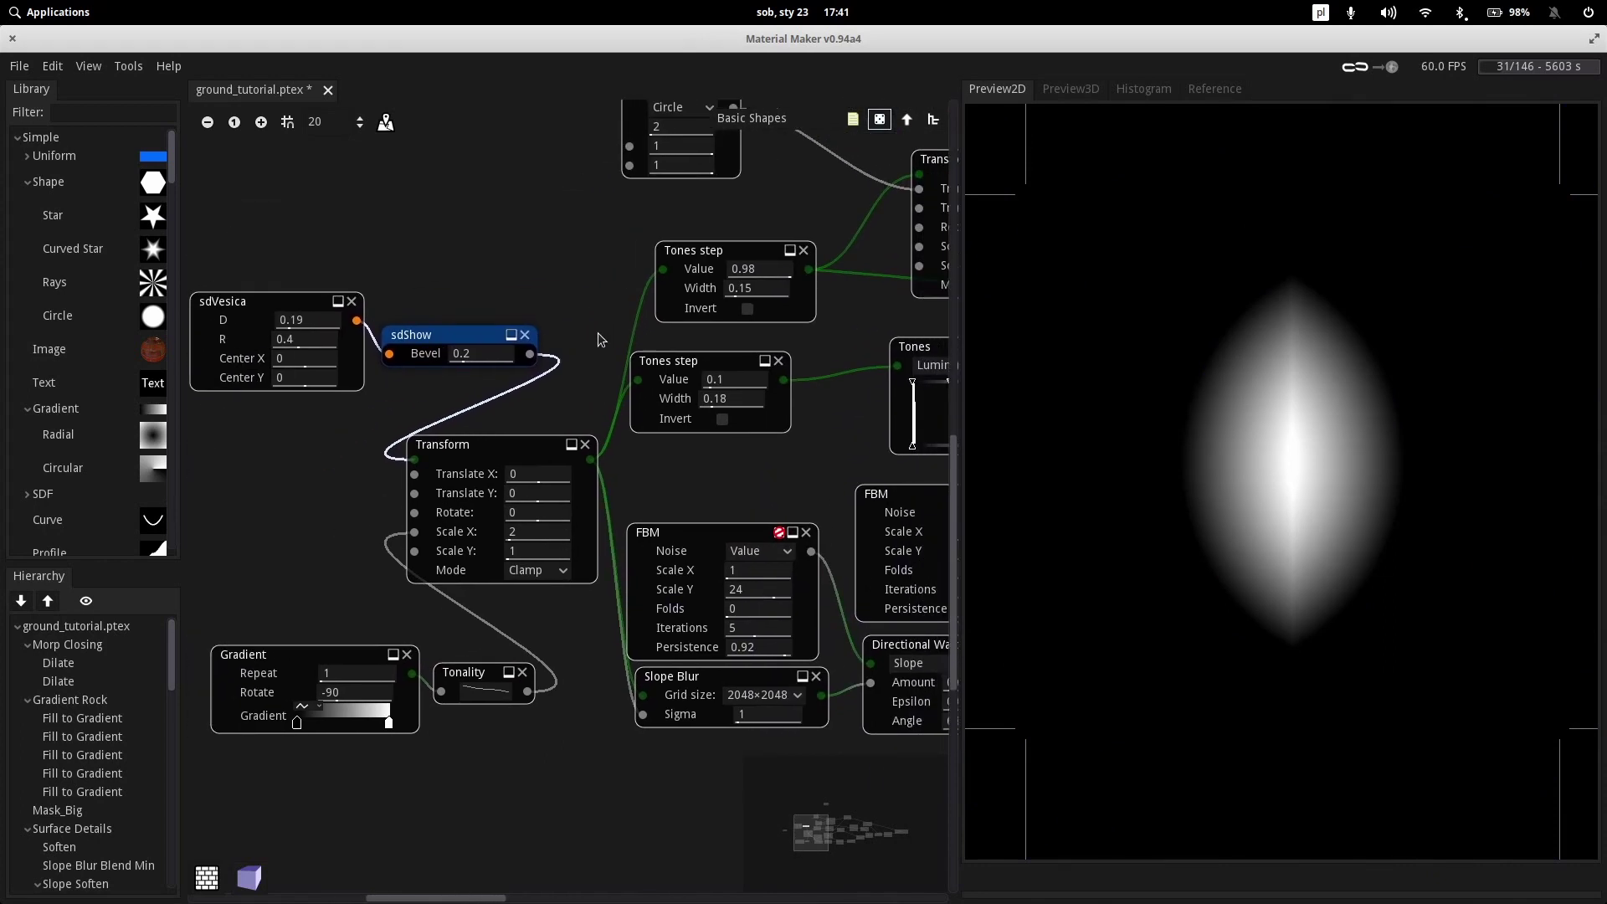
middle_drag(479, 468, 627, 348)
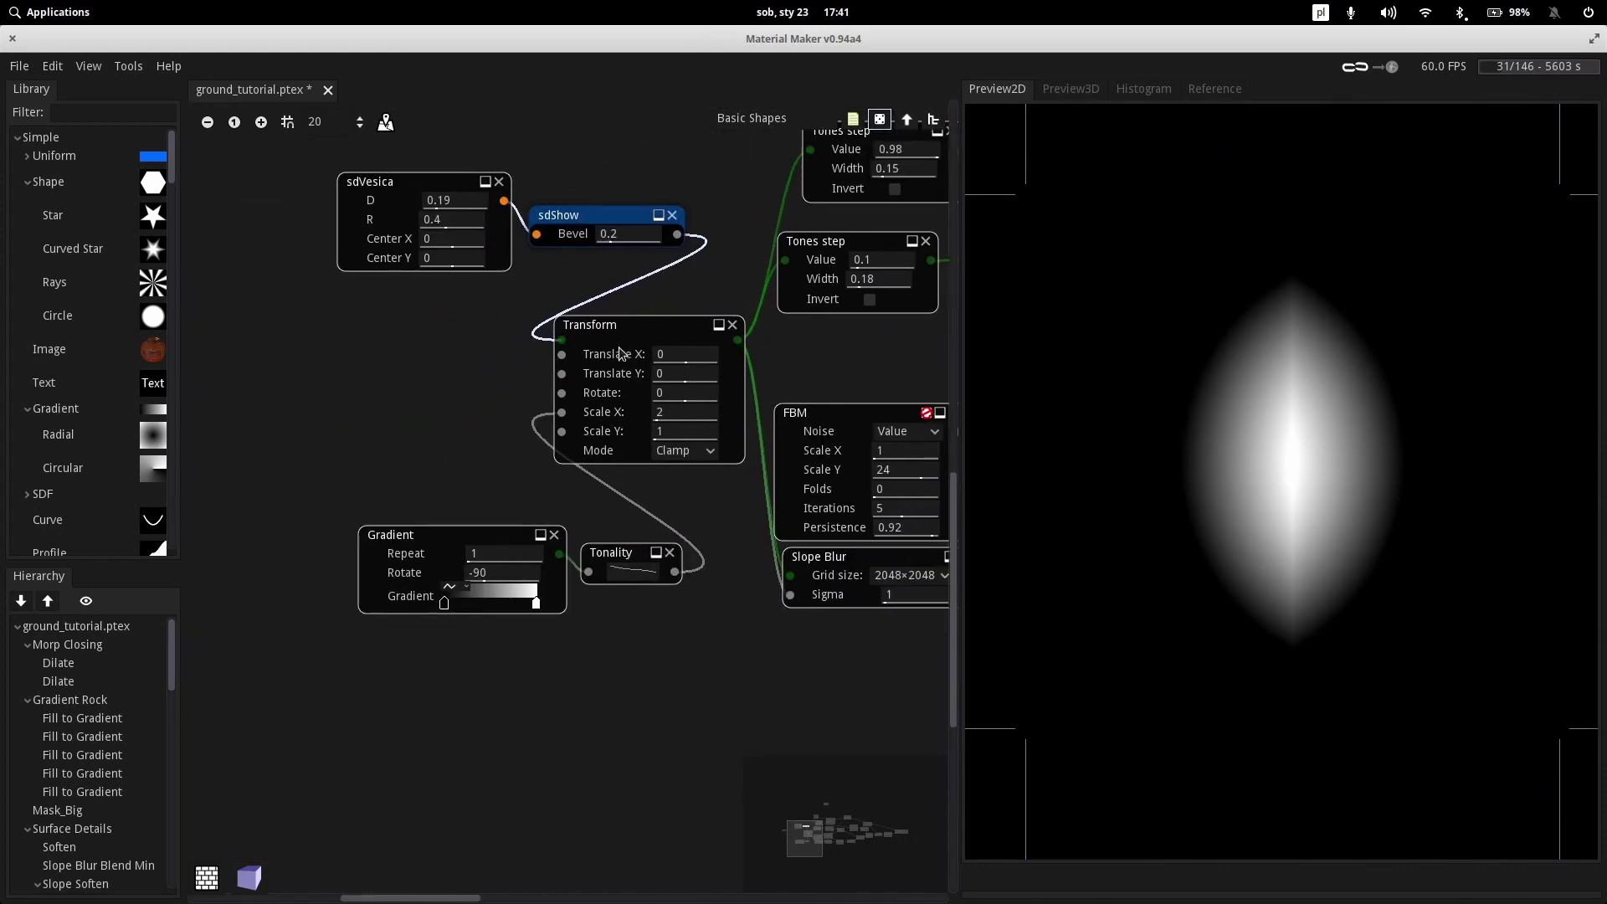
click(629, 323)
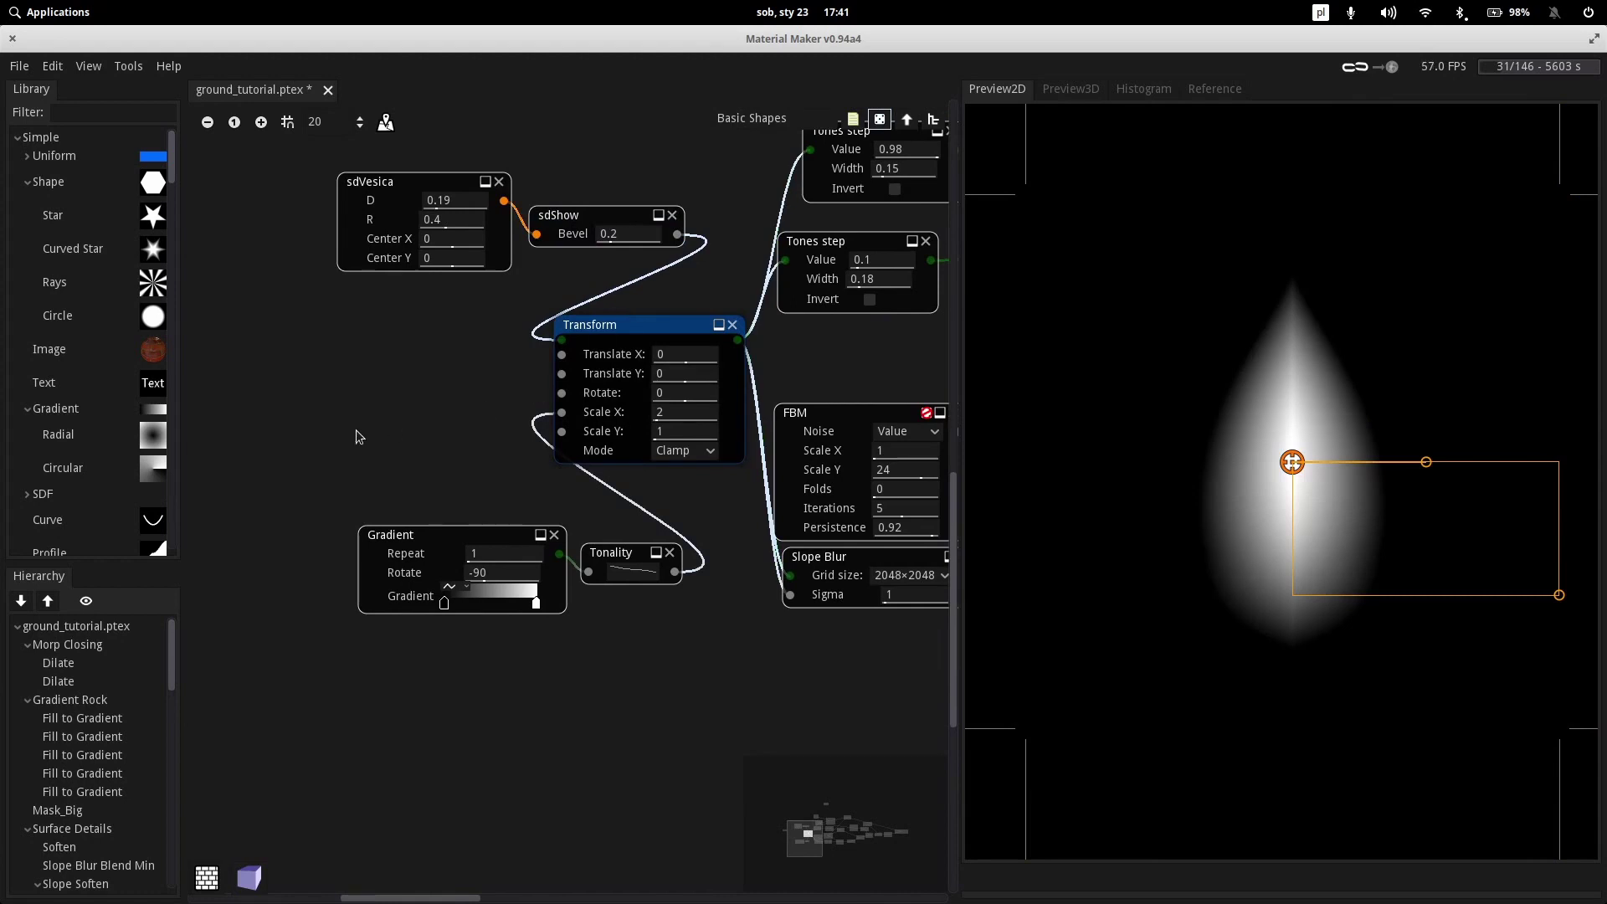
Move the Tonality node above the Gradient beside the Transform's Scale X input, and inspect its curve and the transformed shape
drag(603, 554, 391, 448)
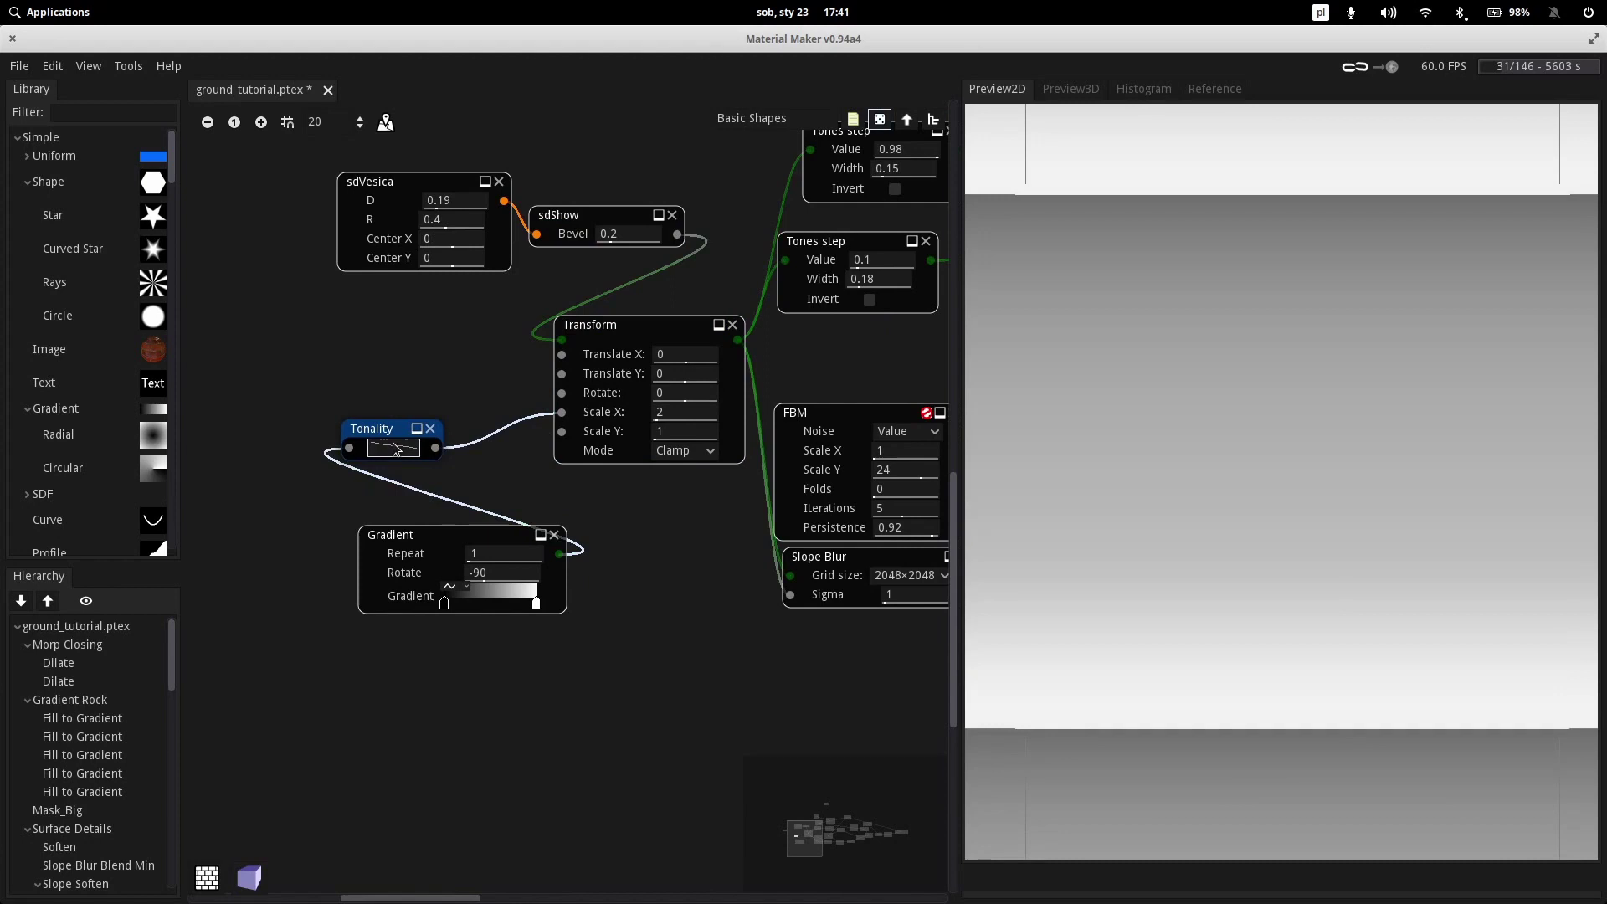
click(397, 449)
click(577, 820)
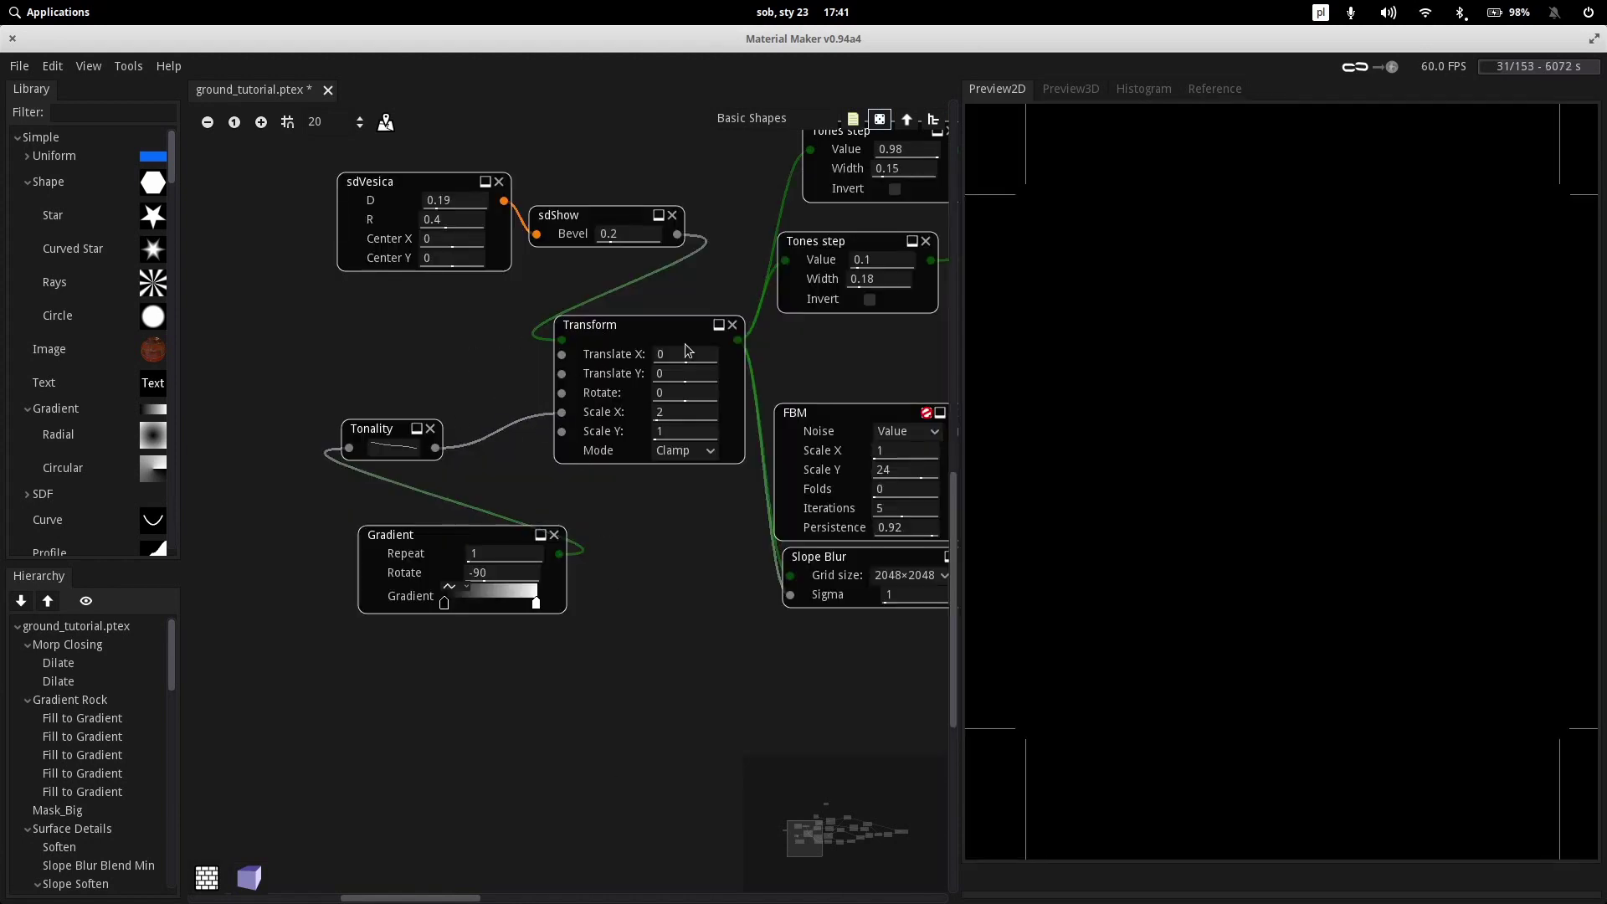
click(658, 323)
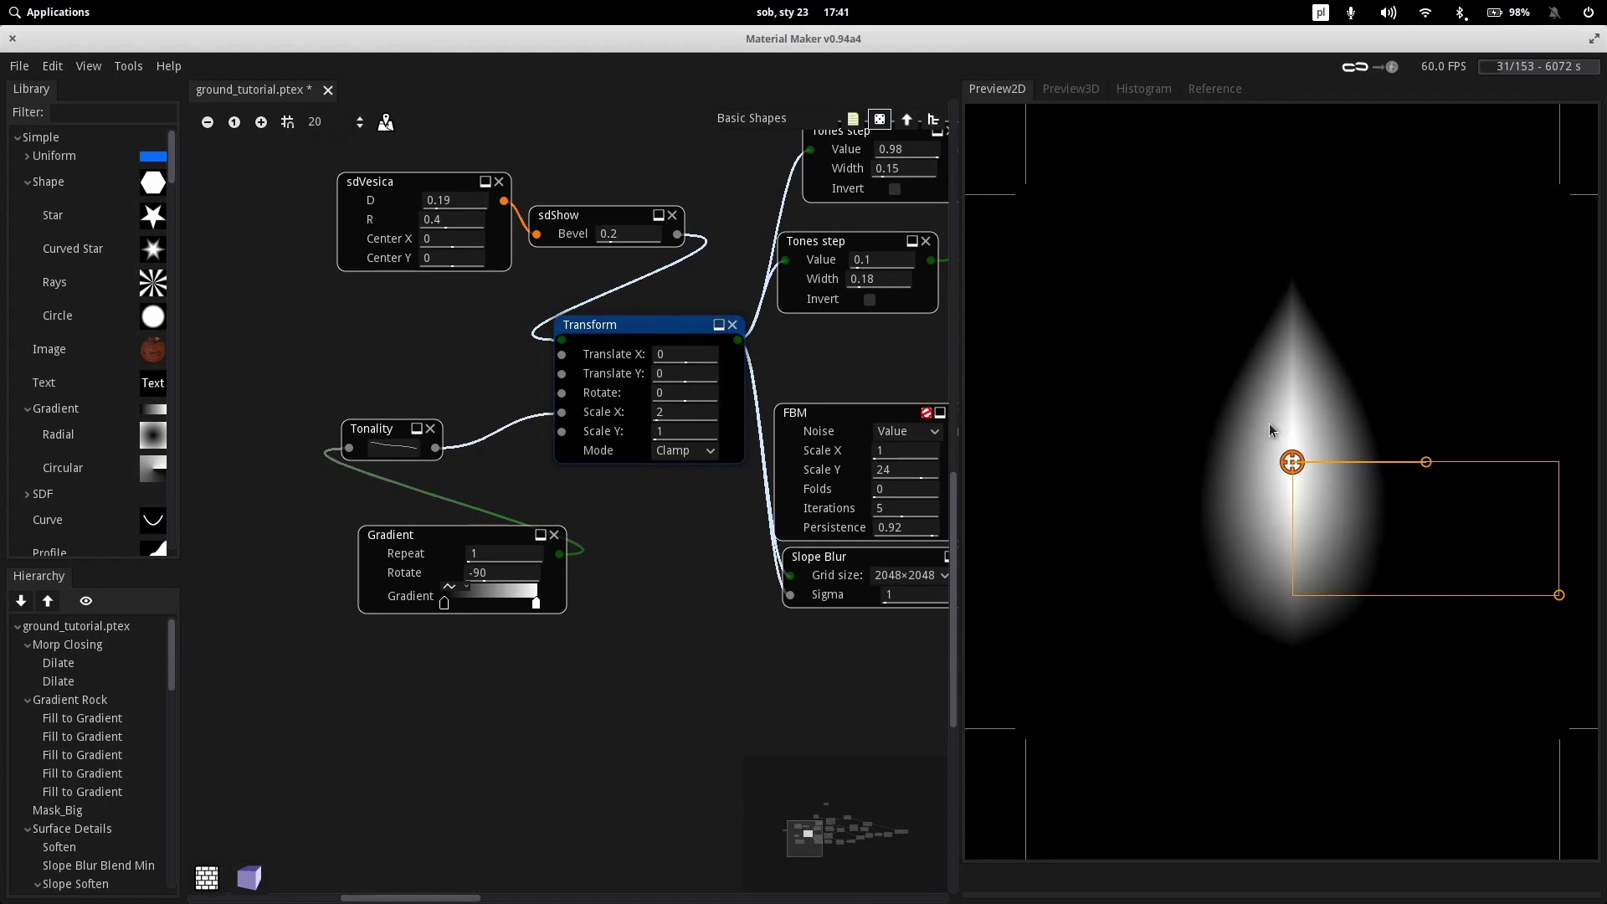
Move the Gradient node up and left, just beneath the Tonality node, and preview the Tonality output
click(462, 536)
drag(462, 536, 365, 503)
click(377, 429)
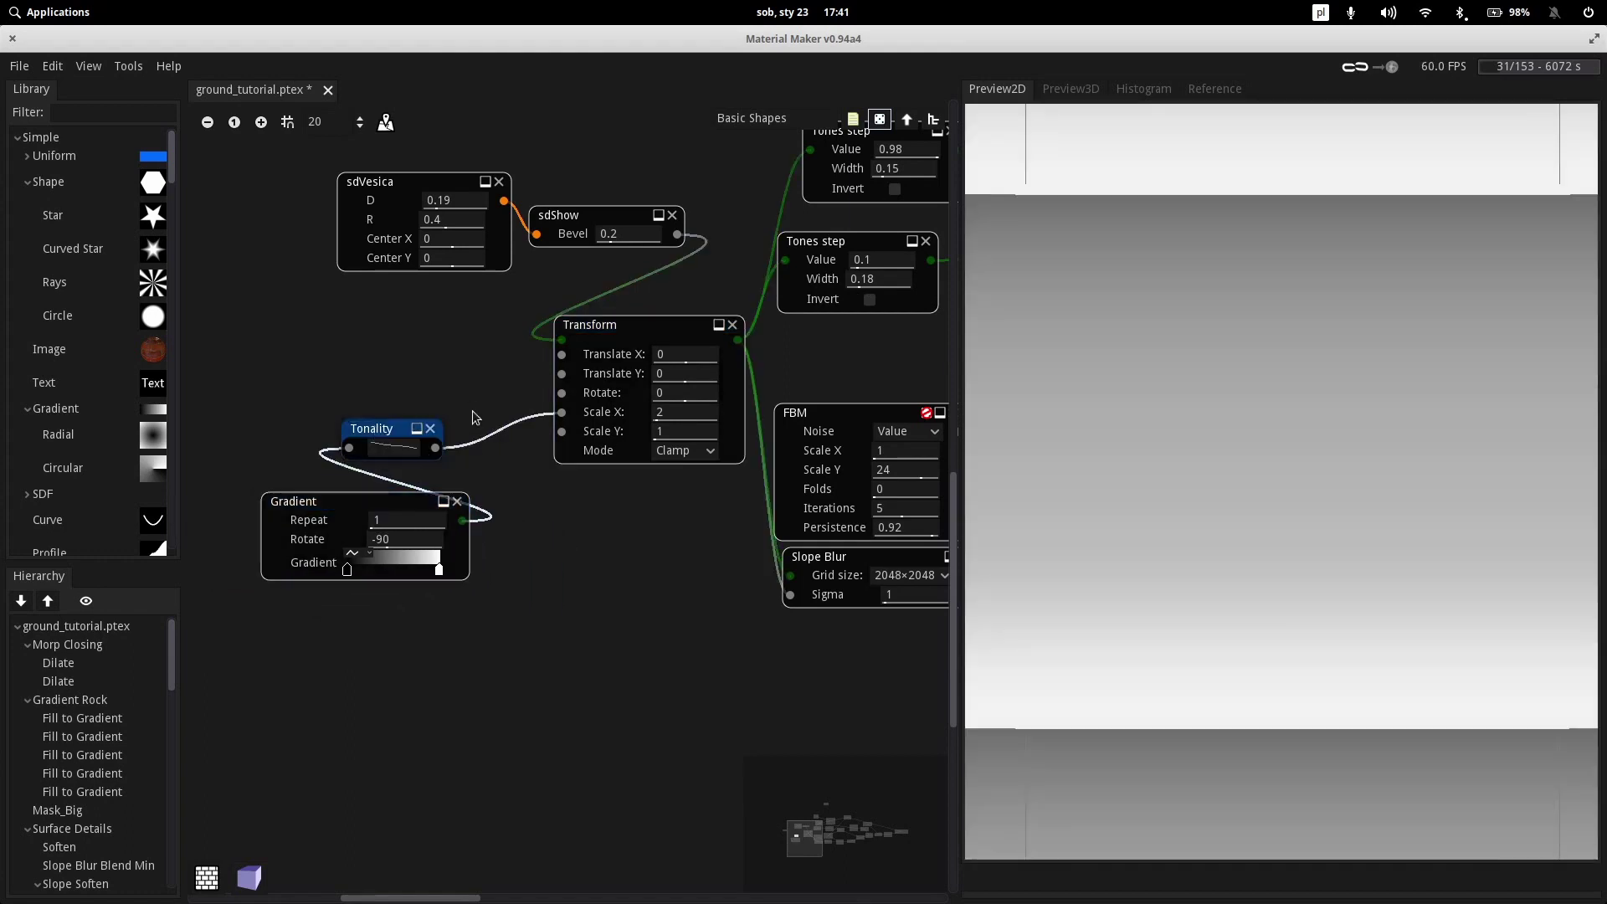
Preview the Transform and the Tones step with value 0.1 that turns its result into a leaf silhouette
click(640, 330)
middle_drag(500, 555, 212, 680)
middle_drag(593, 493, 739, 612)
middle_drag(561, 532, 436, 470)
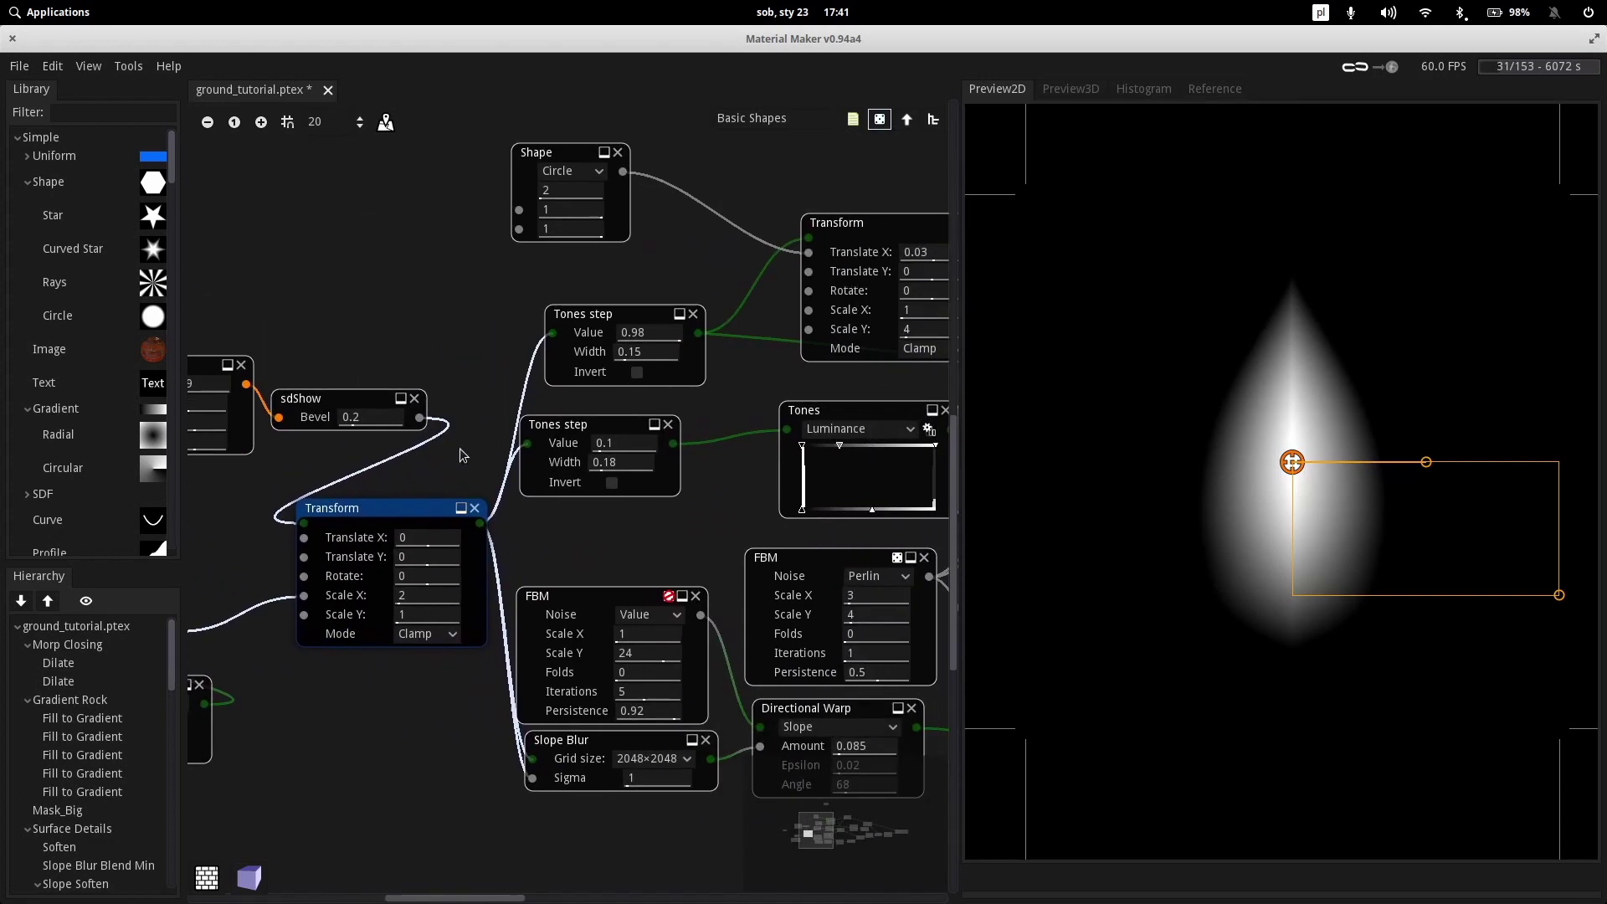
click(552, 427)
middle_drag(645, 536, 806, 548)
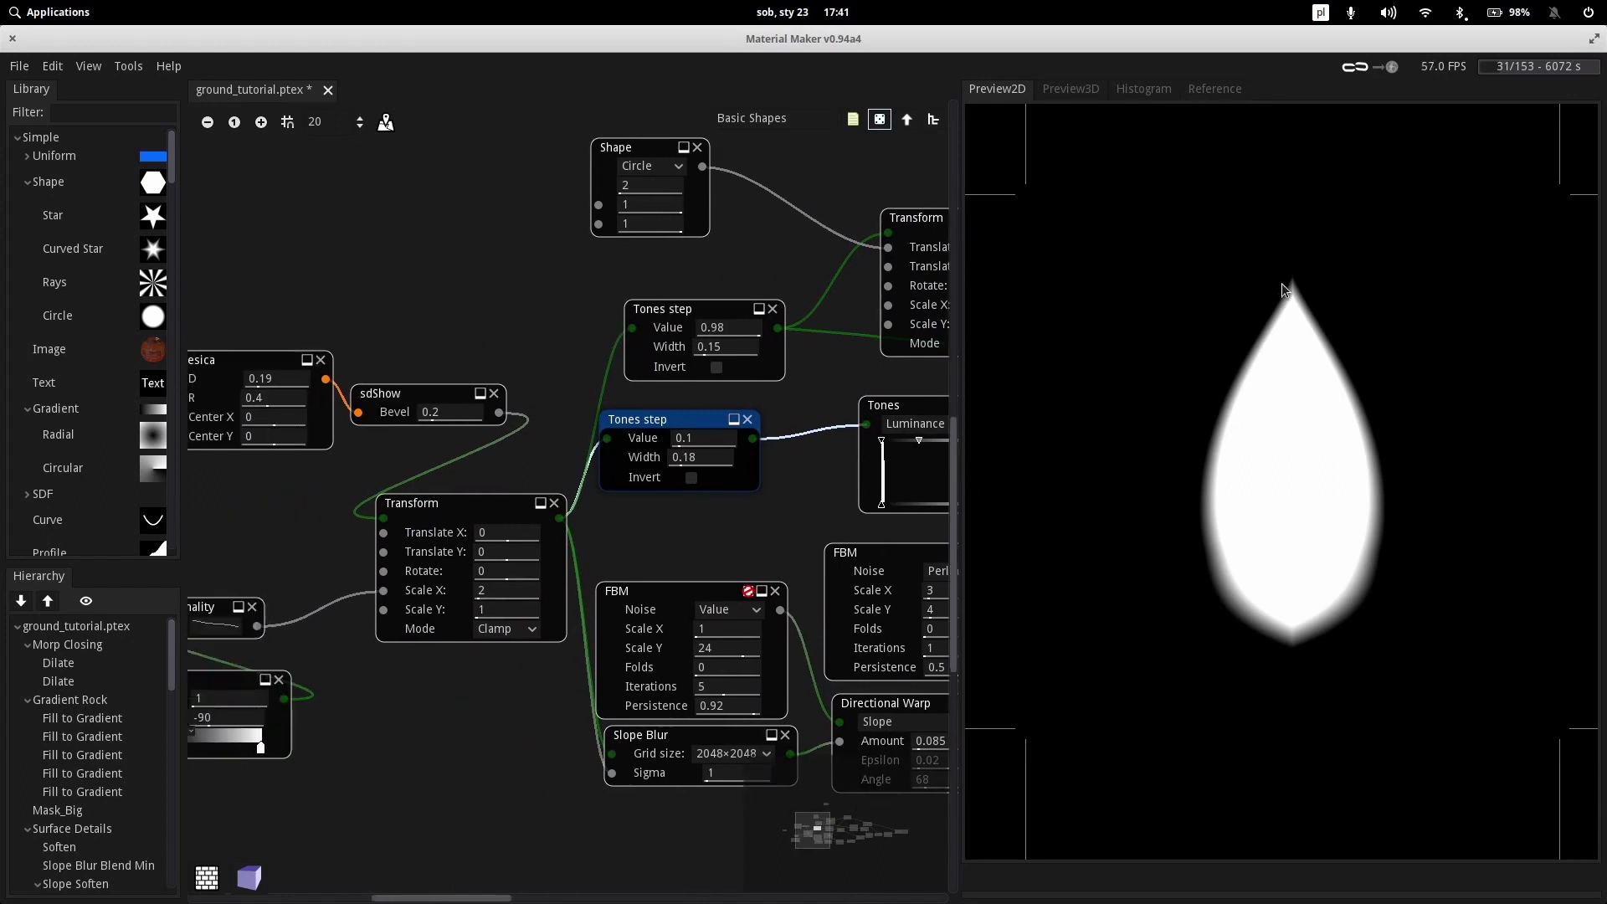
Preview the Tones step with value 0.98 and the Tones node that follows the 0.1 Tones step
click(702, 317)
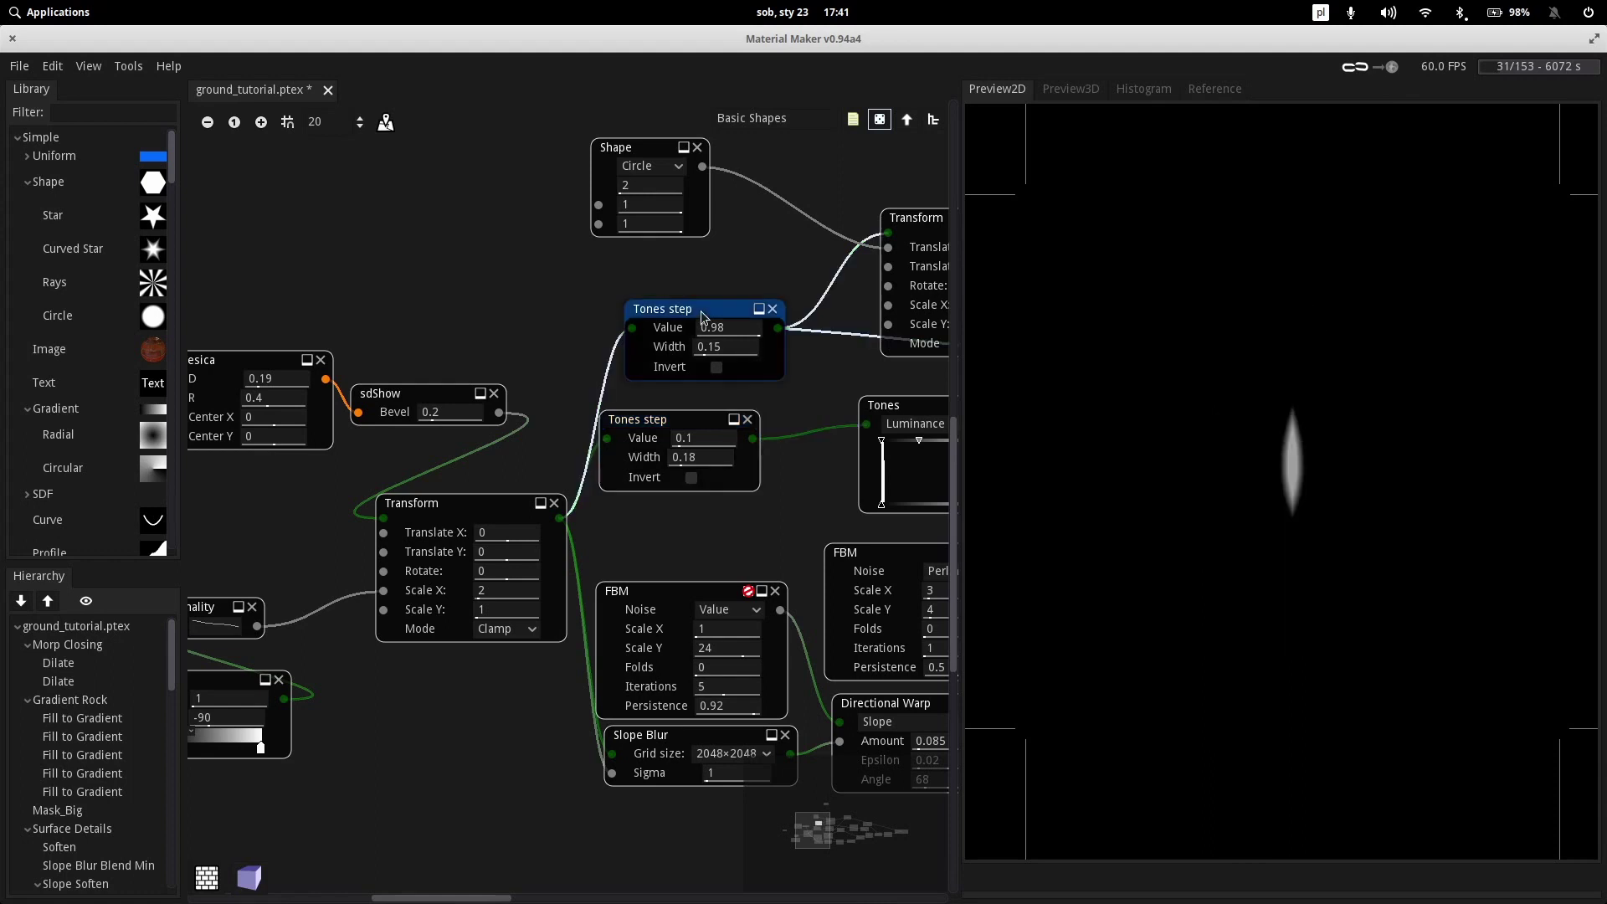
middle_drag(800, 415, 540, 475)
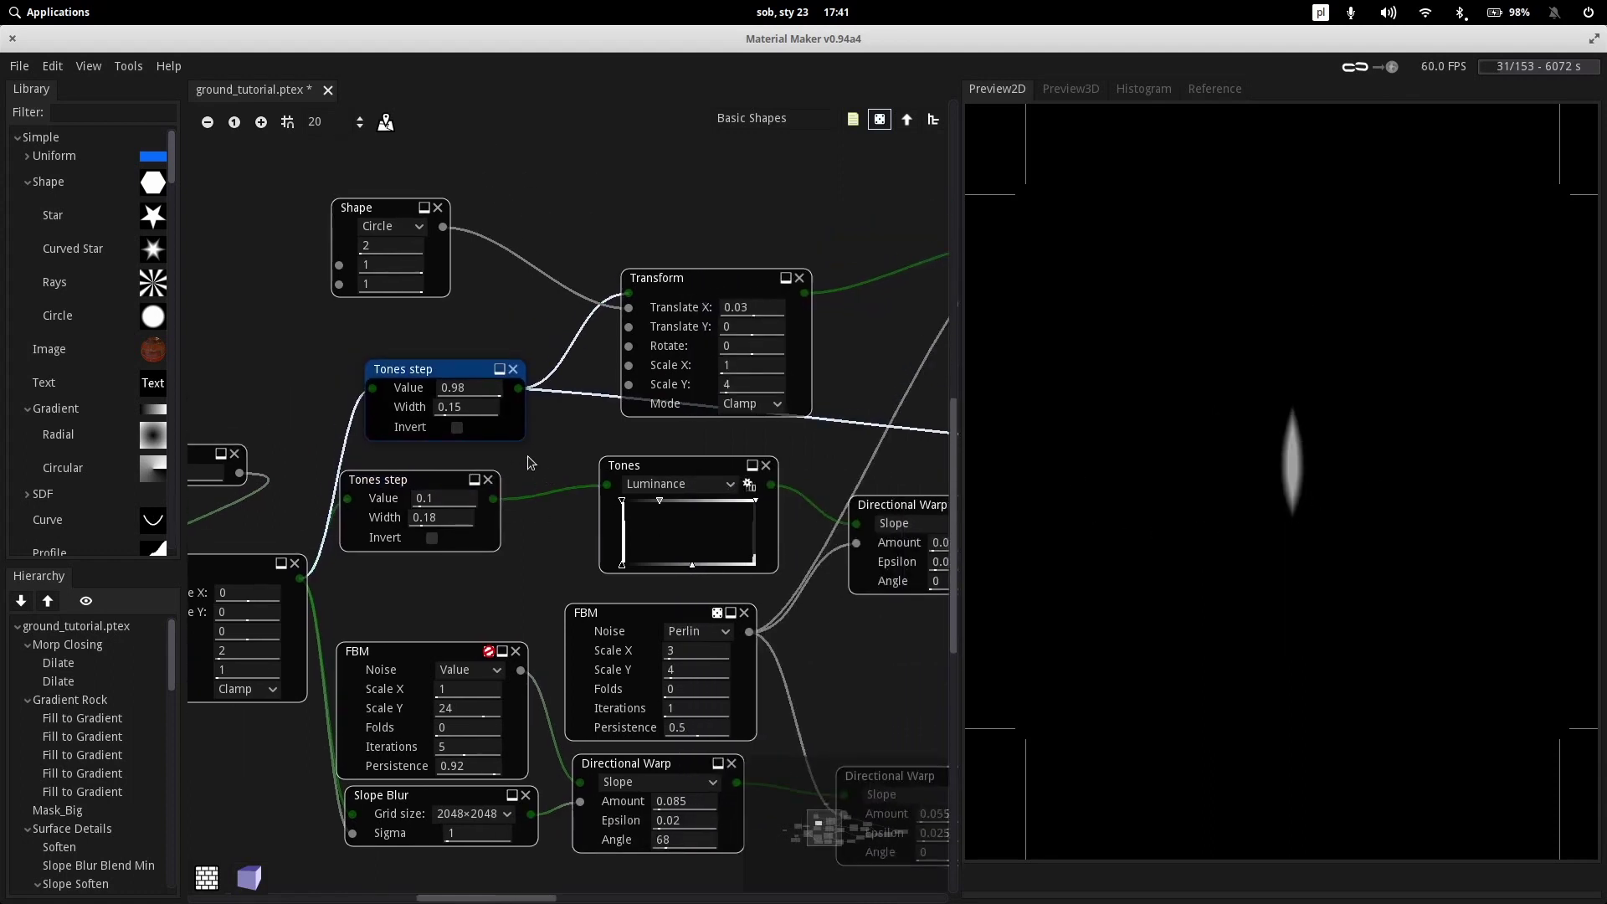
middle_drag(527, 458, 549, 402)
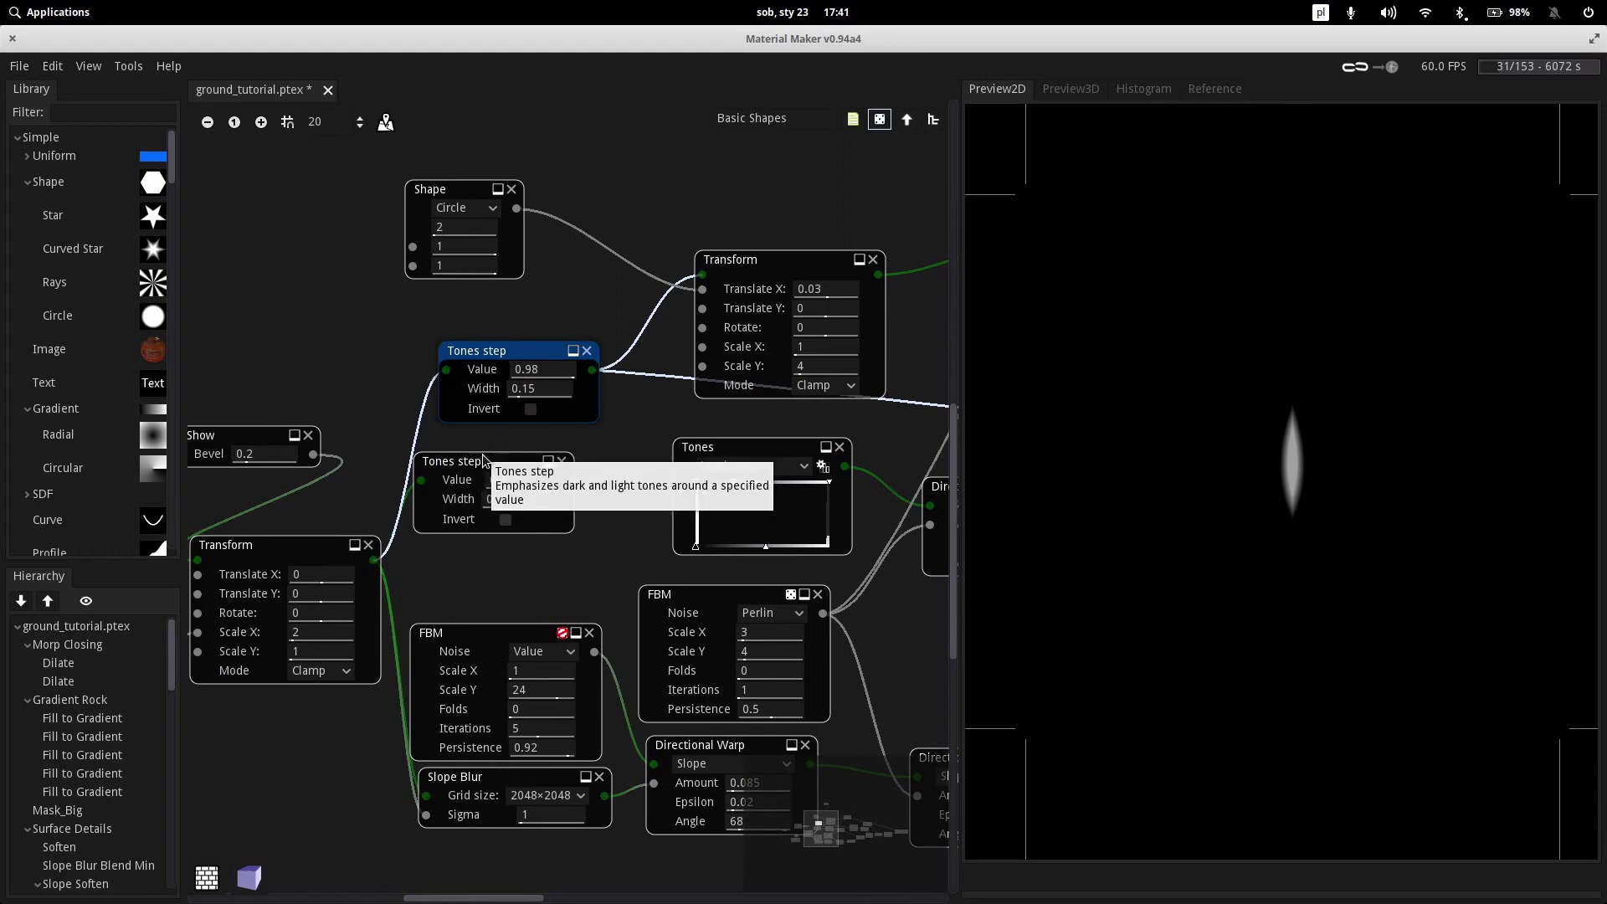
scroll(598, 215, down, 5)
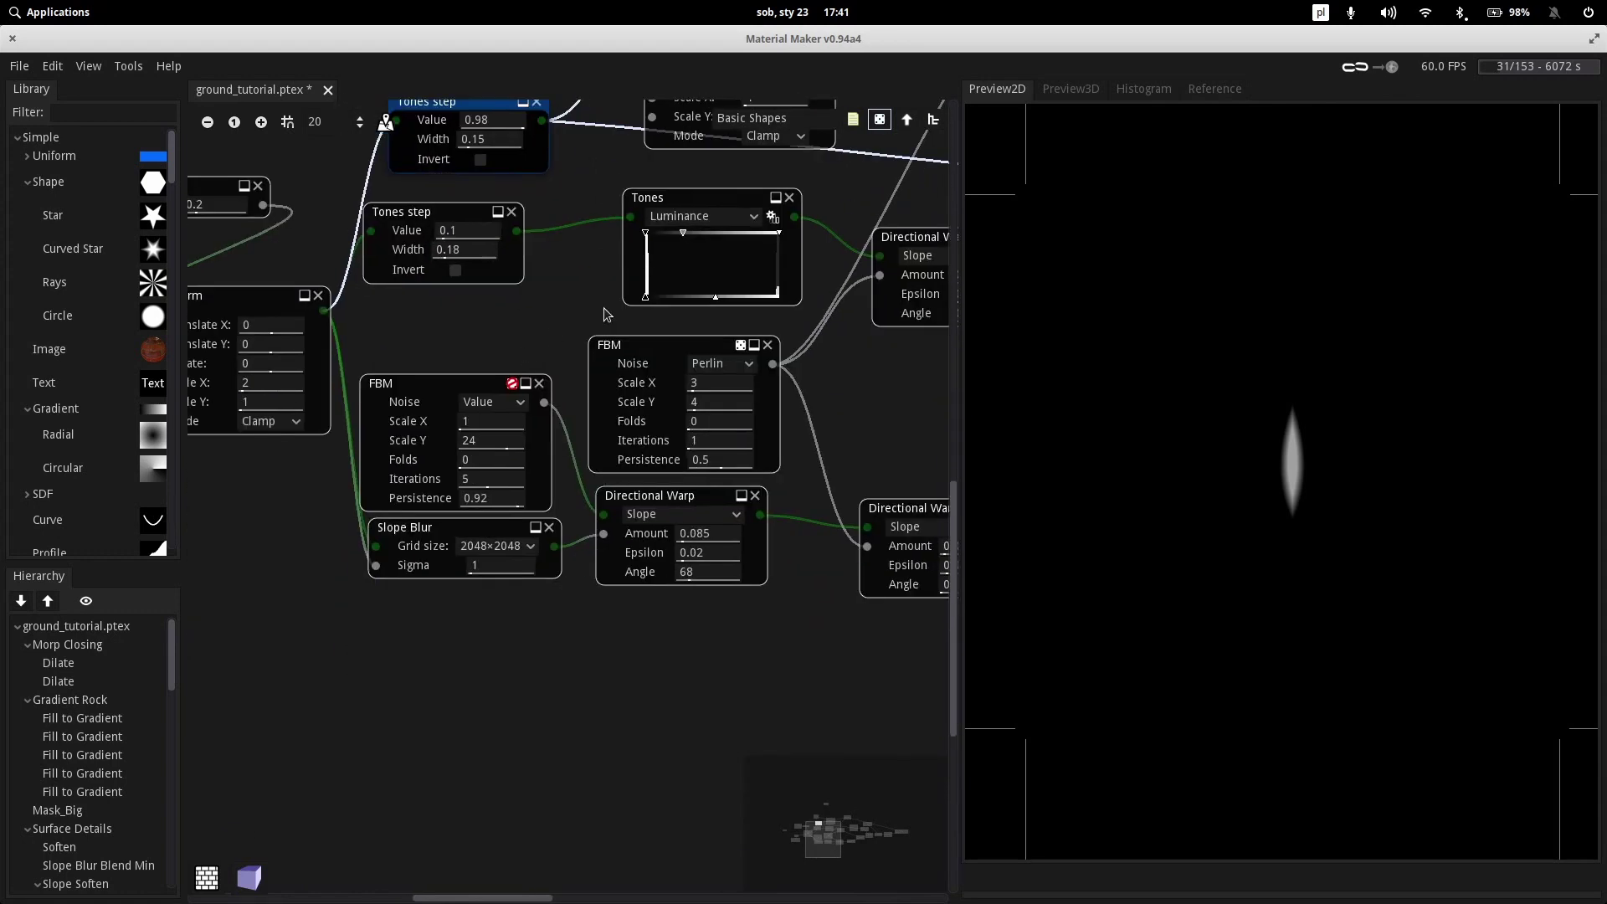
scroll(764, 294, left, 4)
middle_drag(764, 294, 406, 483)
click(600, 344)
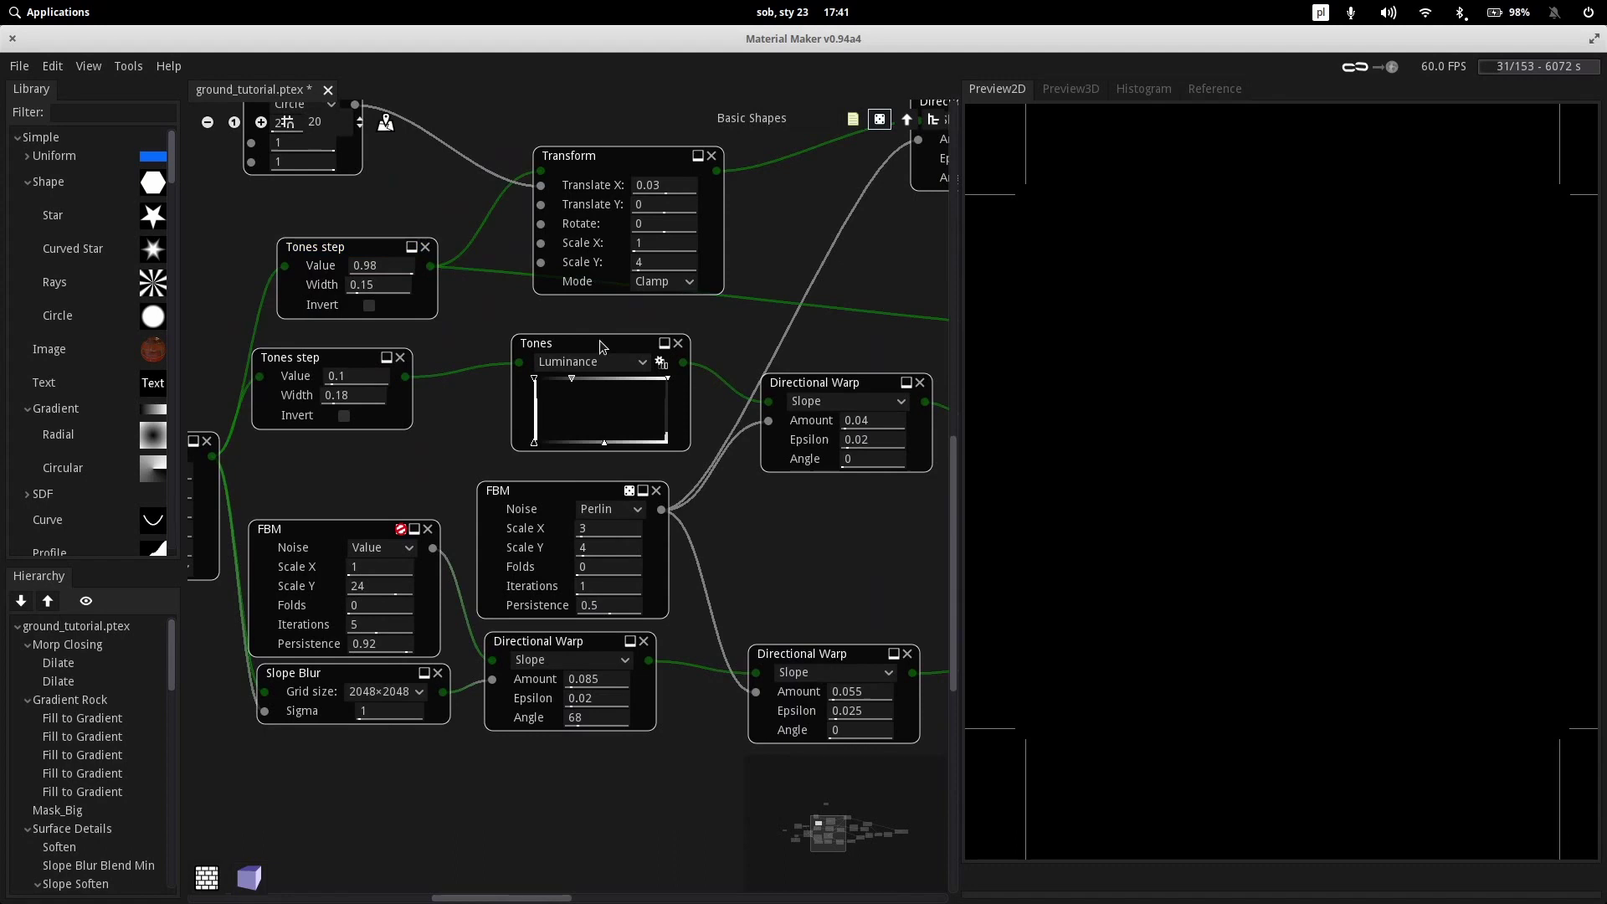
scroll(762, 385, down, 2)
scroll(556, 628, left, 2)
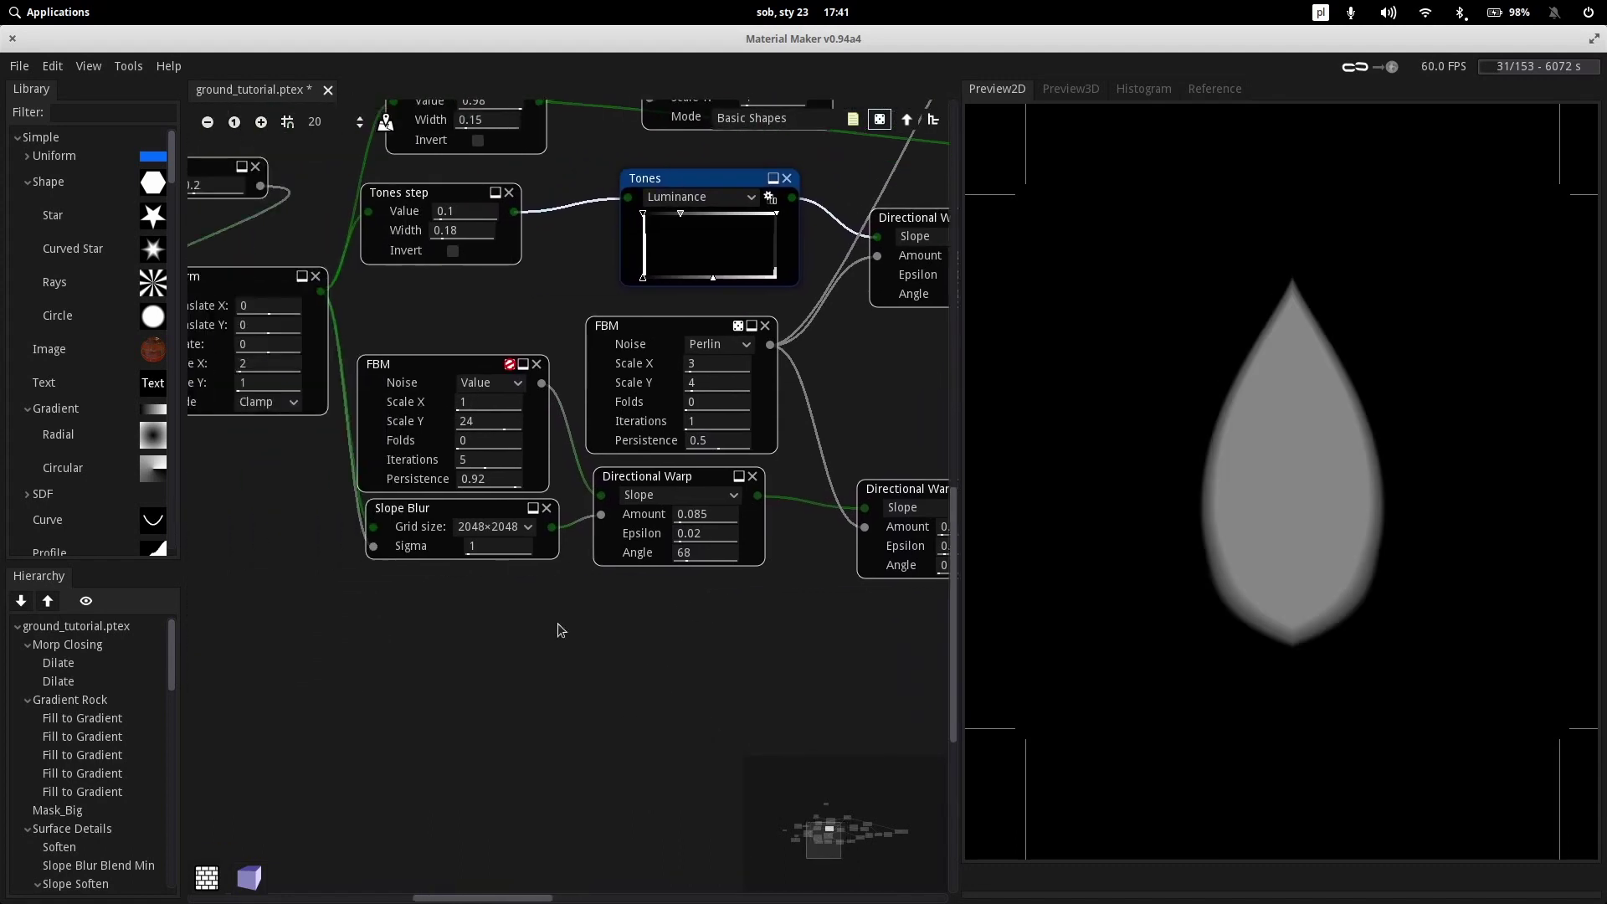
Move the Slope Blur node down and left, clear of the Value-noise FBM node
scroll(549, 730, left, 1)
scroll(550, 730, up, 1)
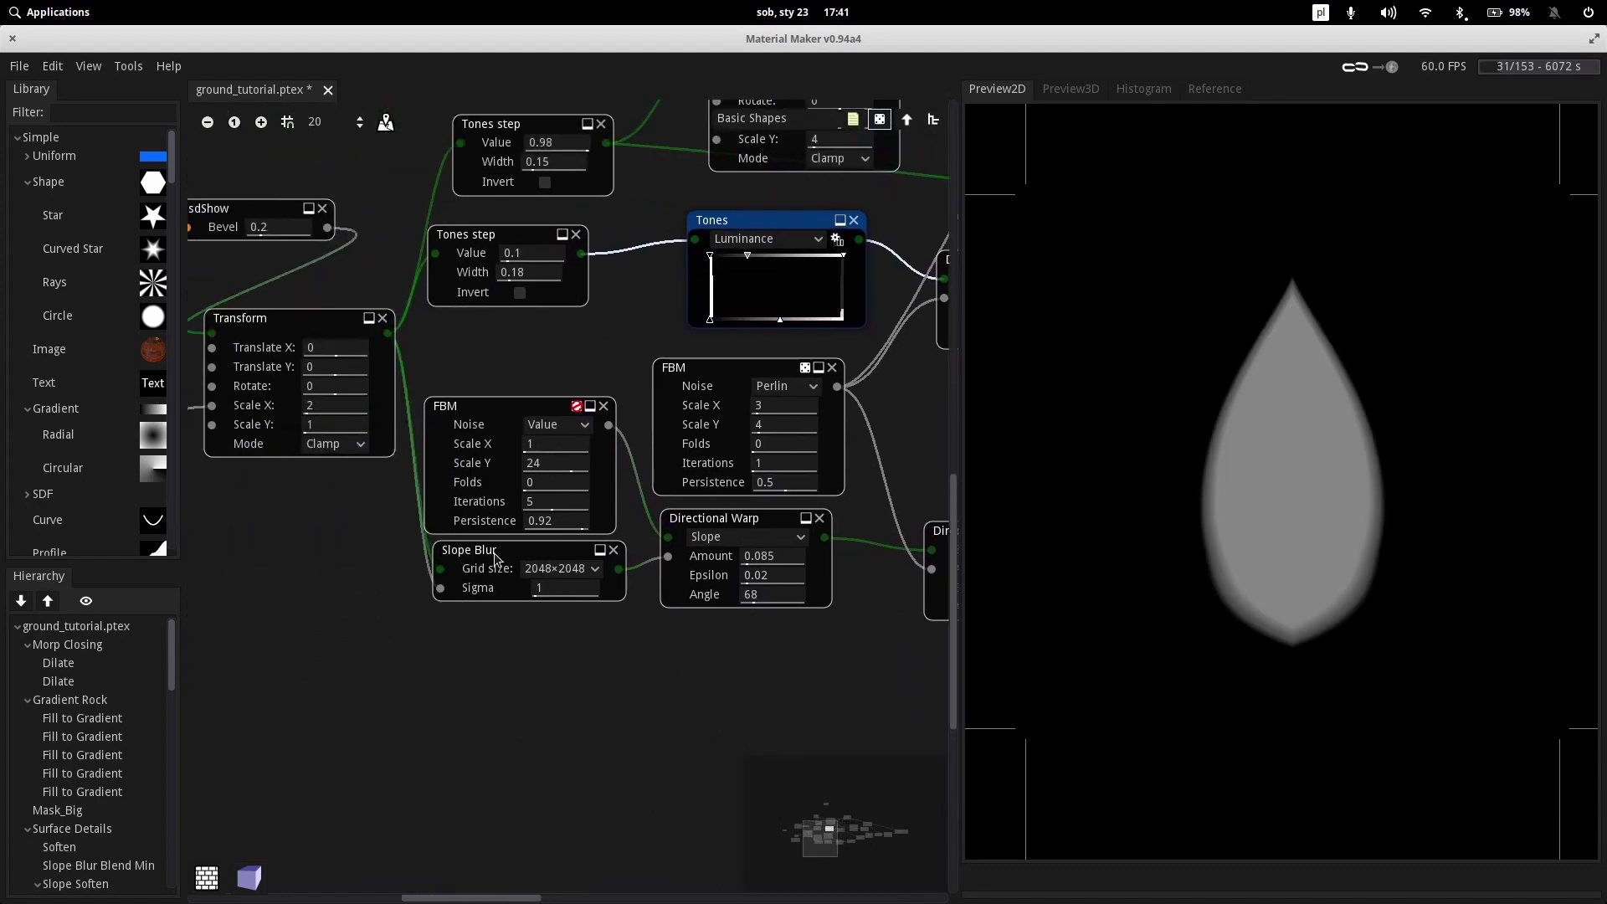
drag(496, 558, 479, 571)
middle_drag(374, 588, 416, 616)
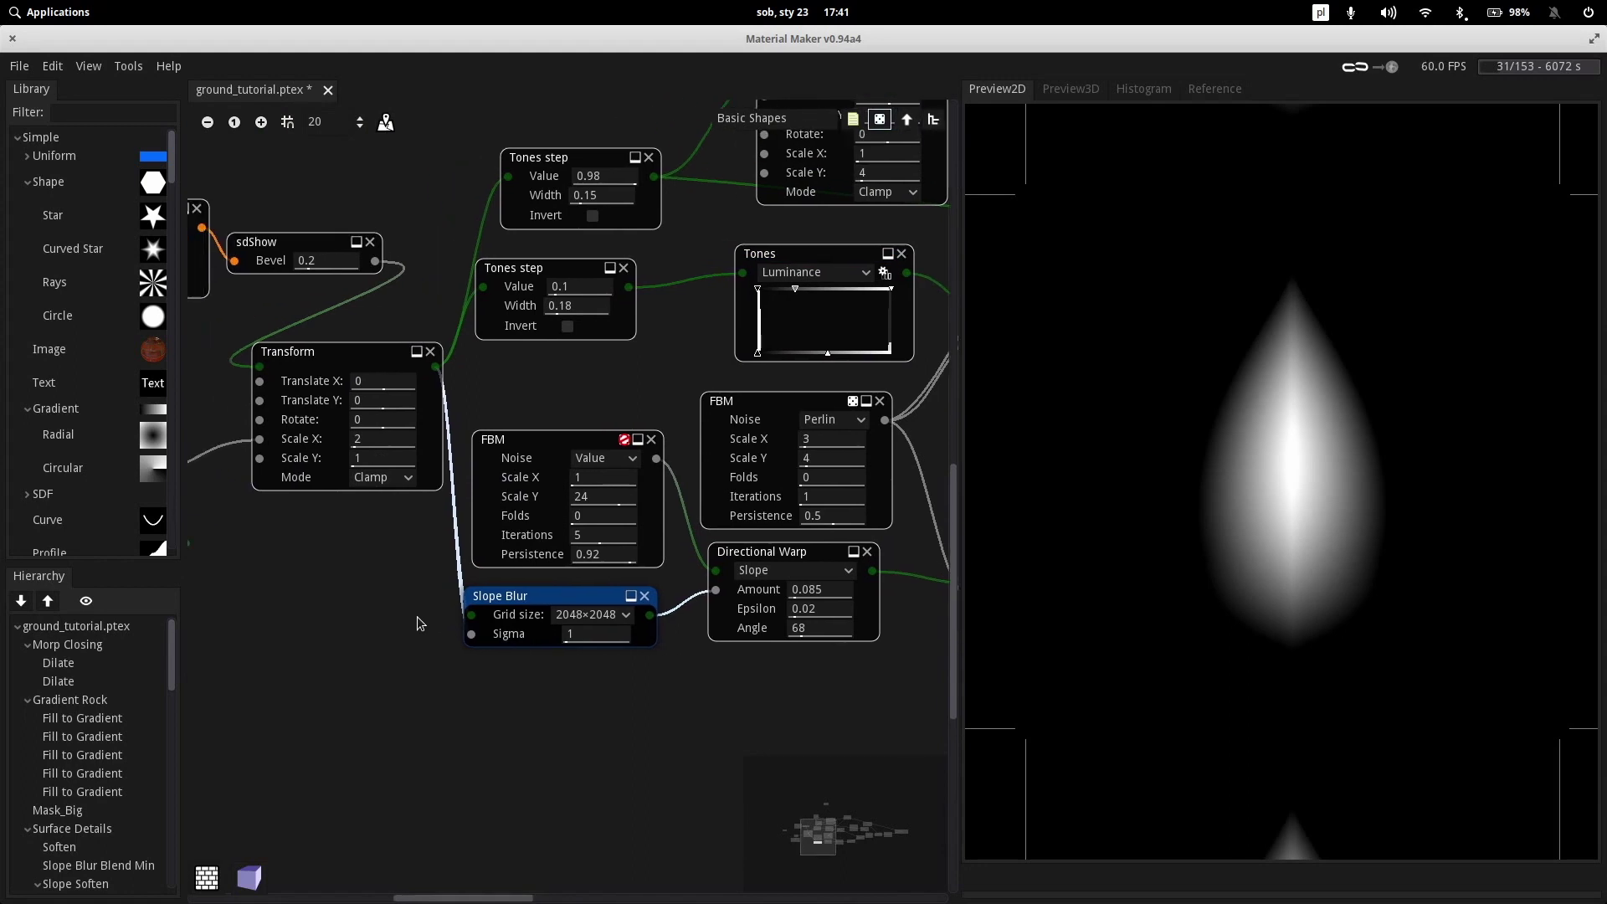
click(358, 366)
click(574, 601)
mouse_move(553, 603)
mouse_down()
mouse_move(586, 662)
mouse_move(534, 620)
mouse_up()
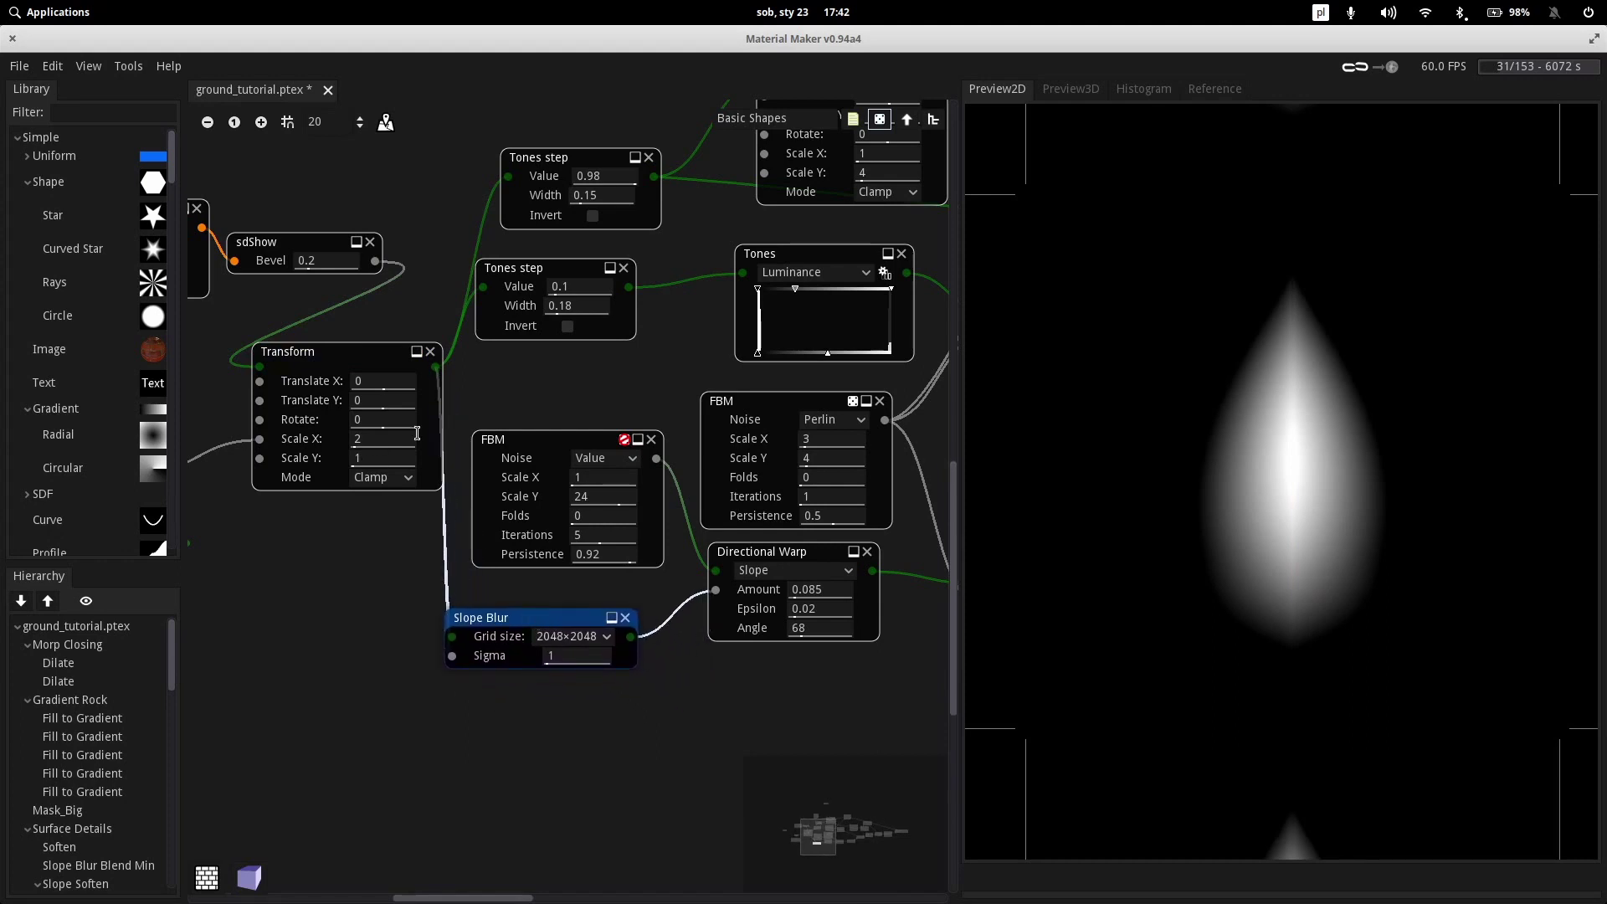
Compare the Transform's output with the Slope Blur result made from it
click(377, 364)
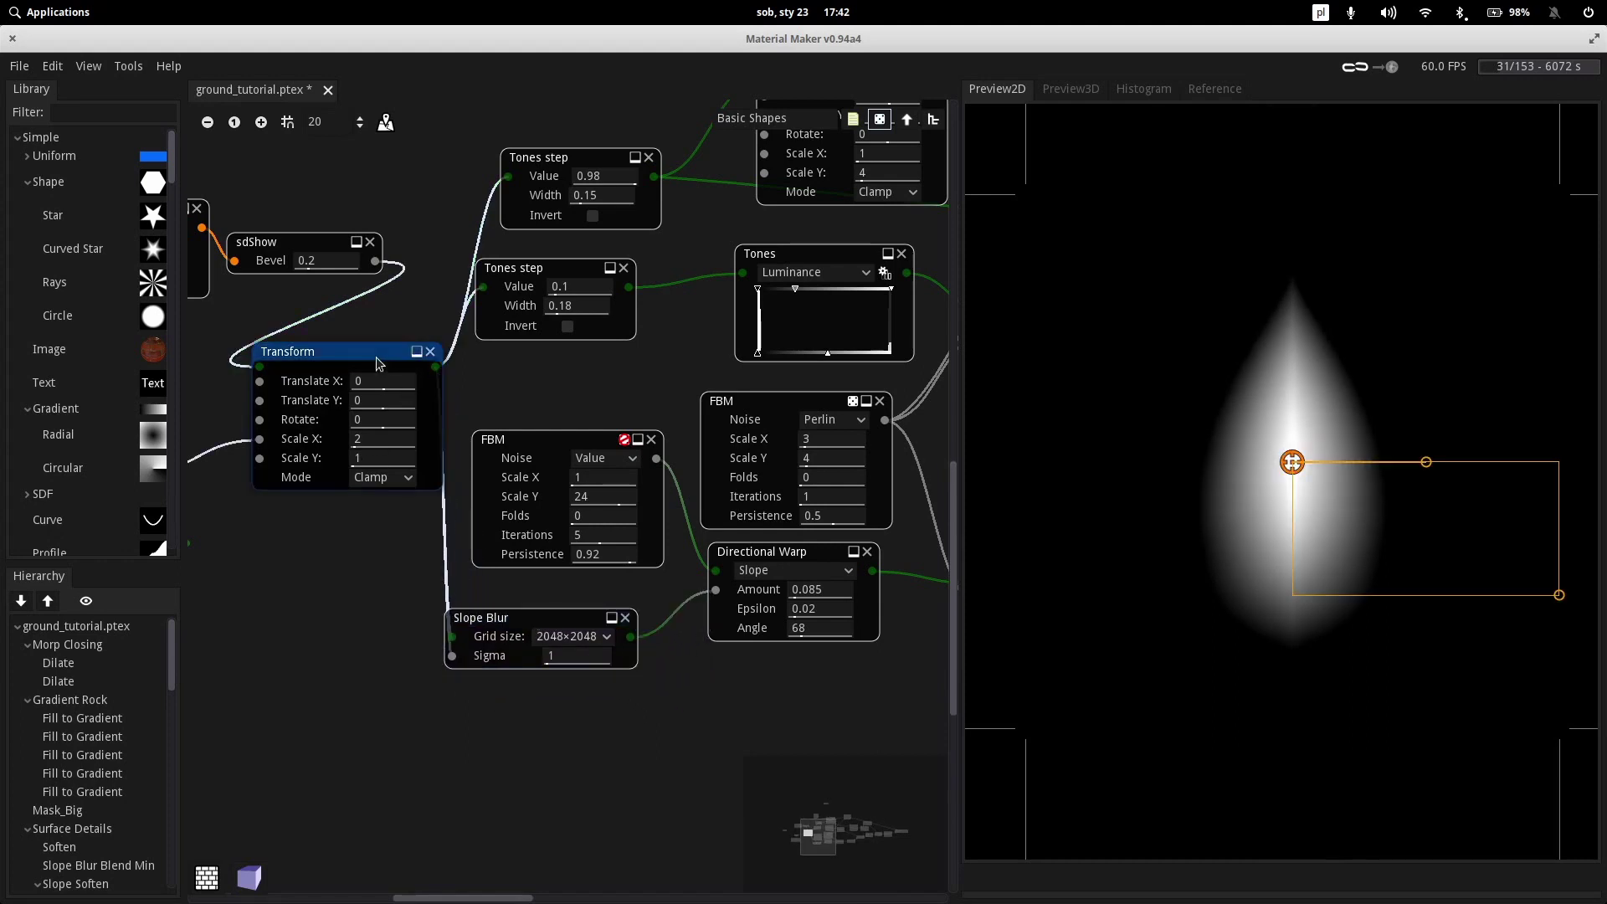
click(546, 622)
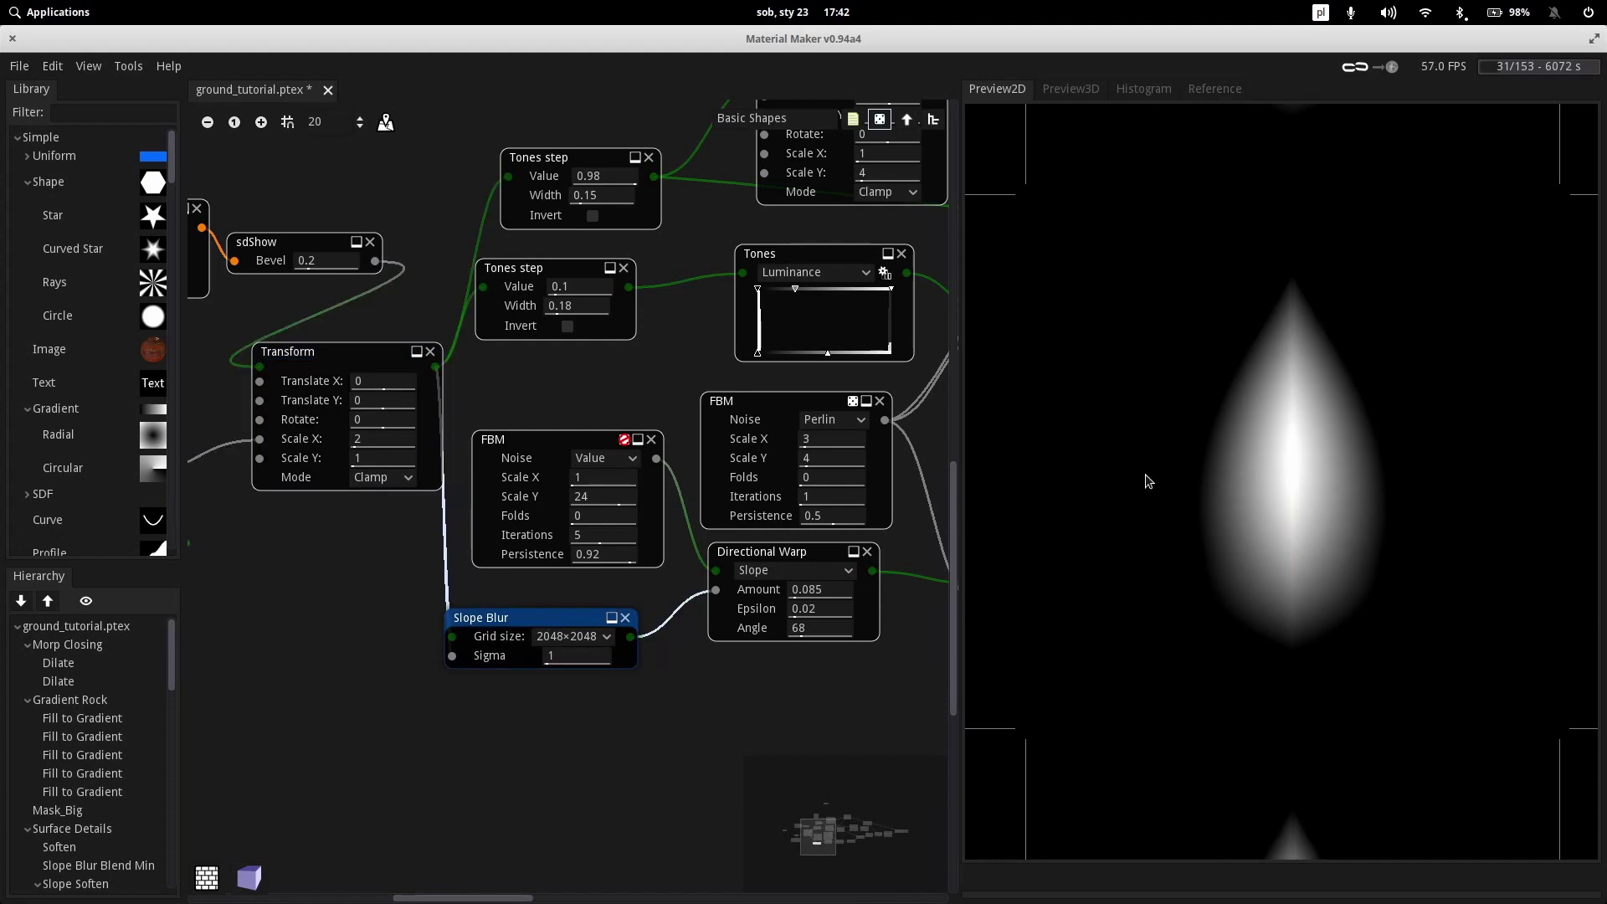
middle_drag(729, 678, 638, 759)
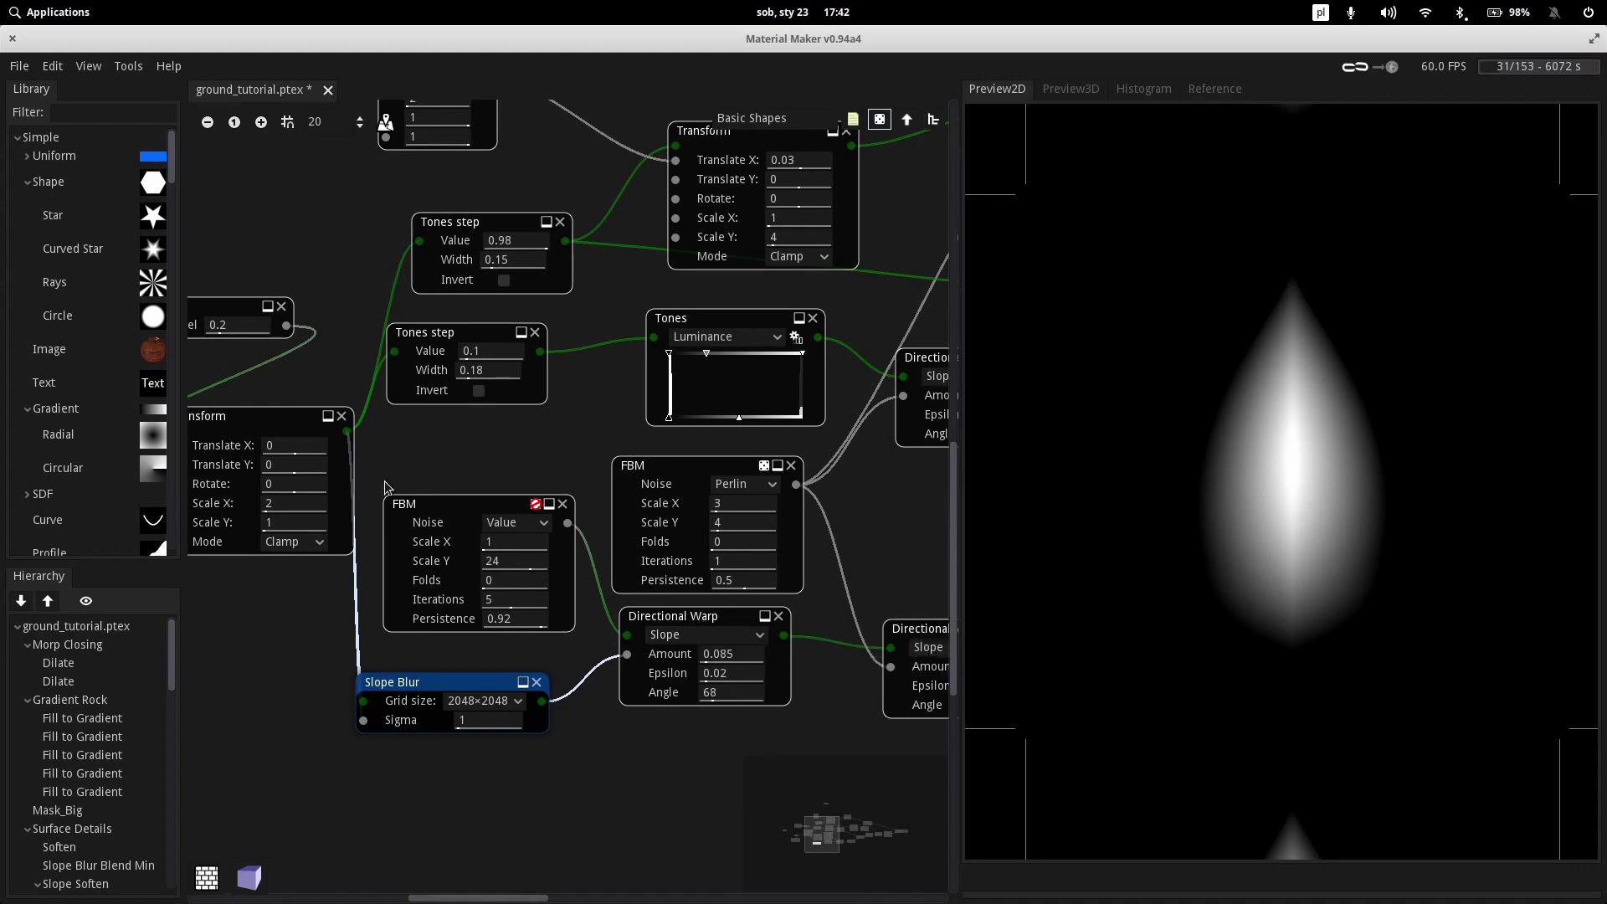
Preview the Value-noise FBM and the Directional Warp with amount 0.085 that bends it into leaf veins
click(442, 523)
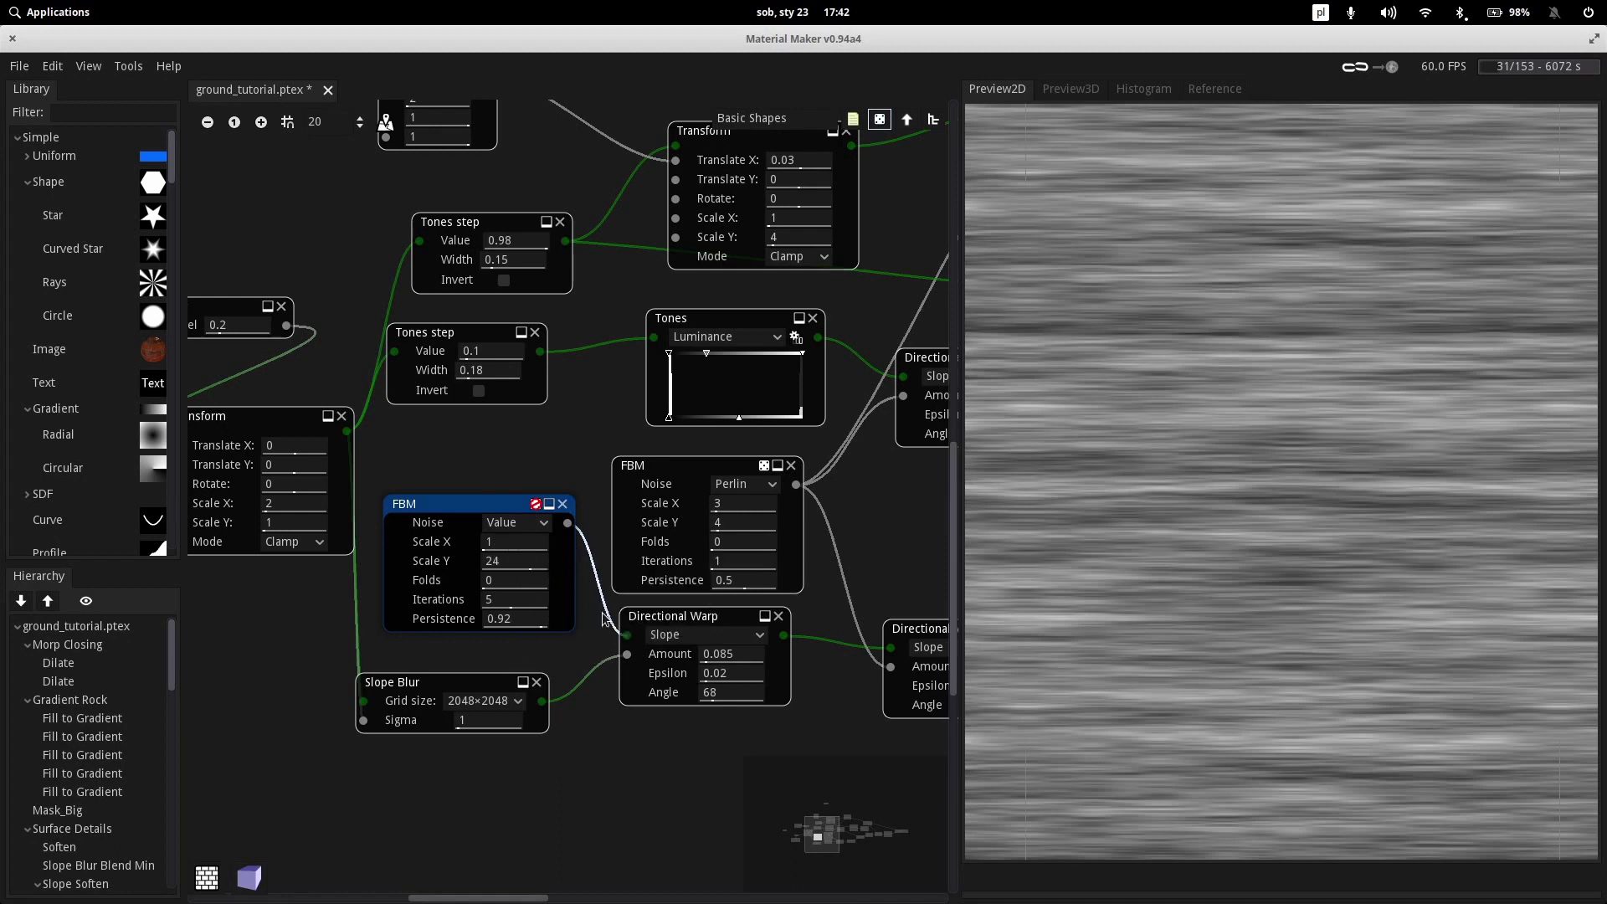
click(678, 617)
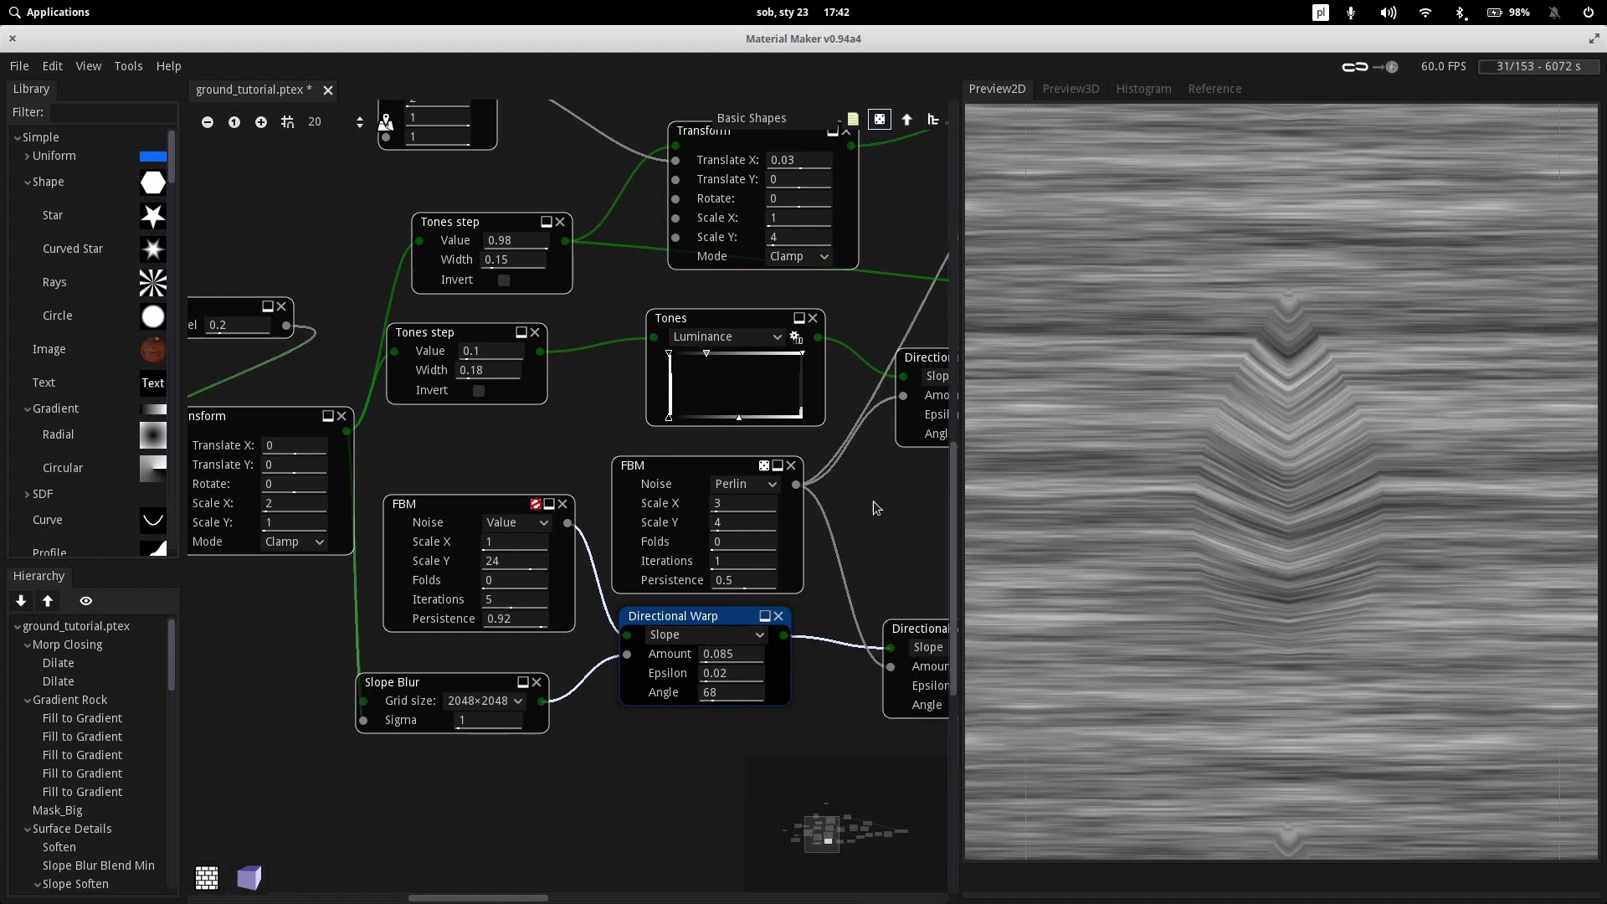
middle_drag(873, 500, 760, 516)
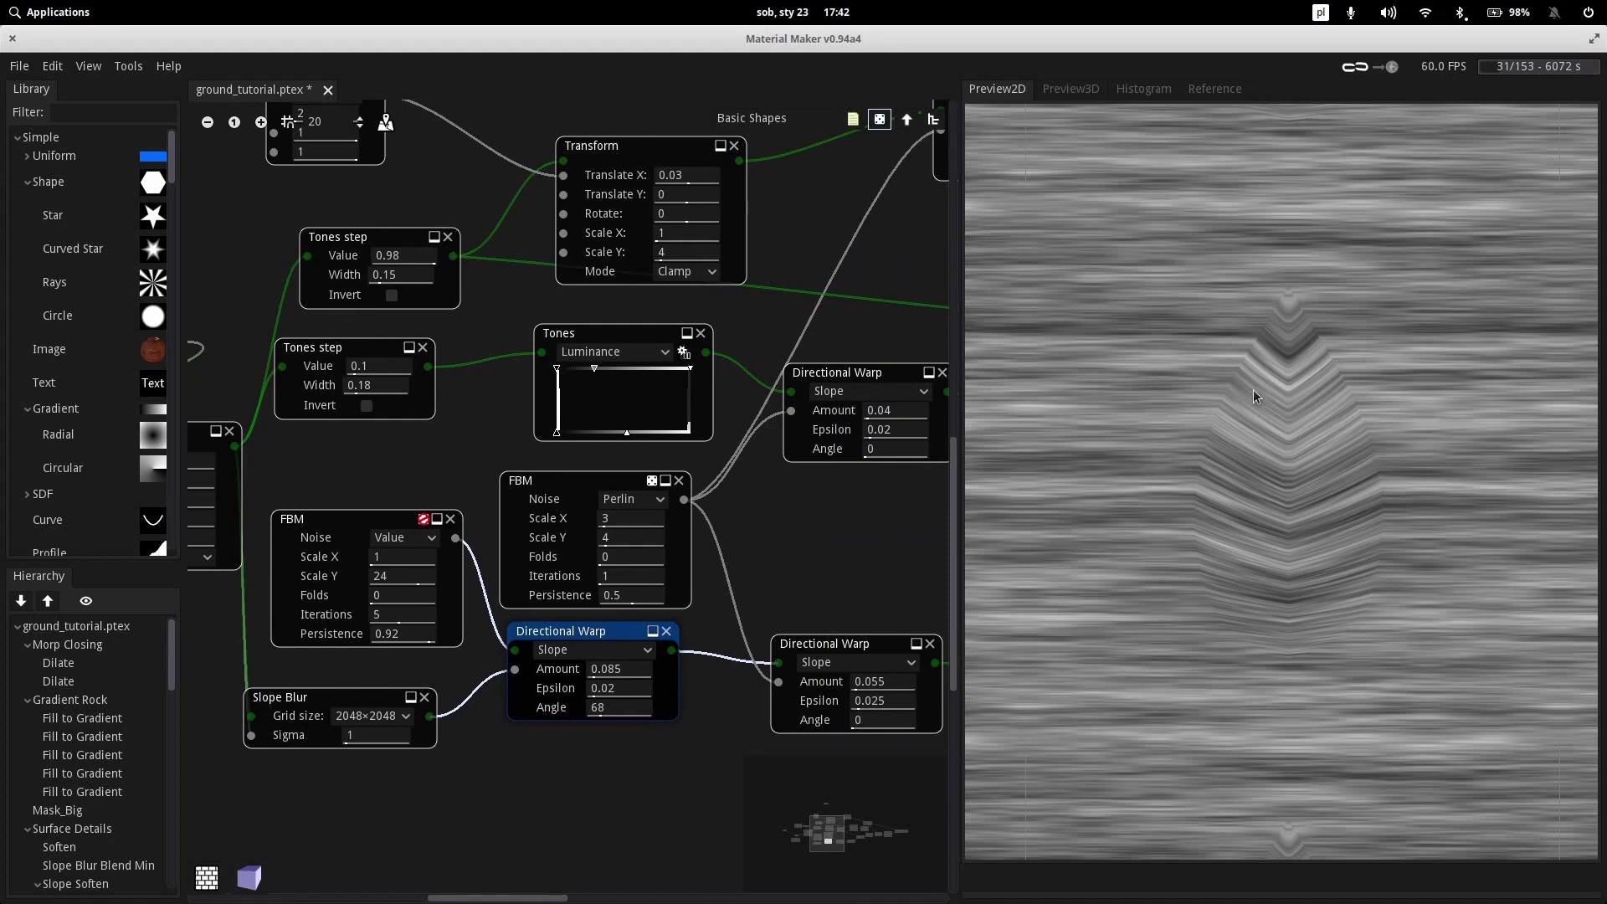
Preview the Perlin FBM and the Directional Warp with amount 0.055 that it drives on the vein pattern
middle_drag(790, 593, 740, 447)
middle_drag(688, 340, 681, 373)
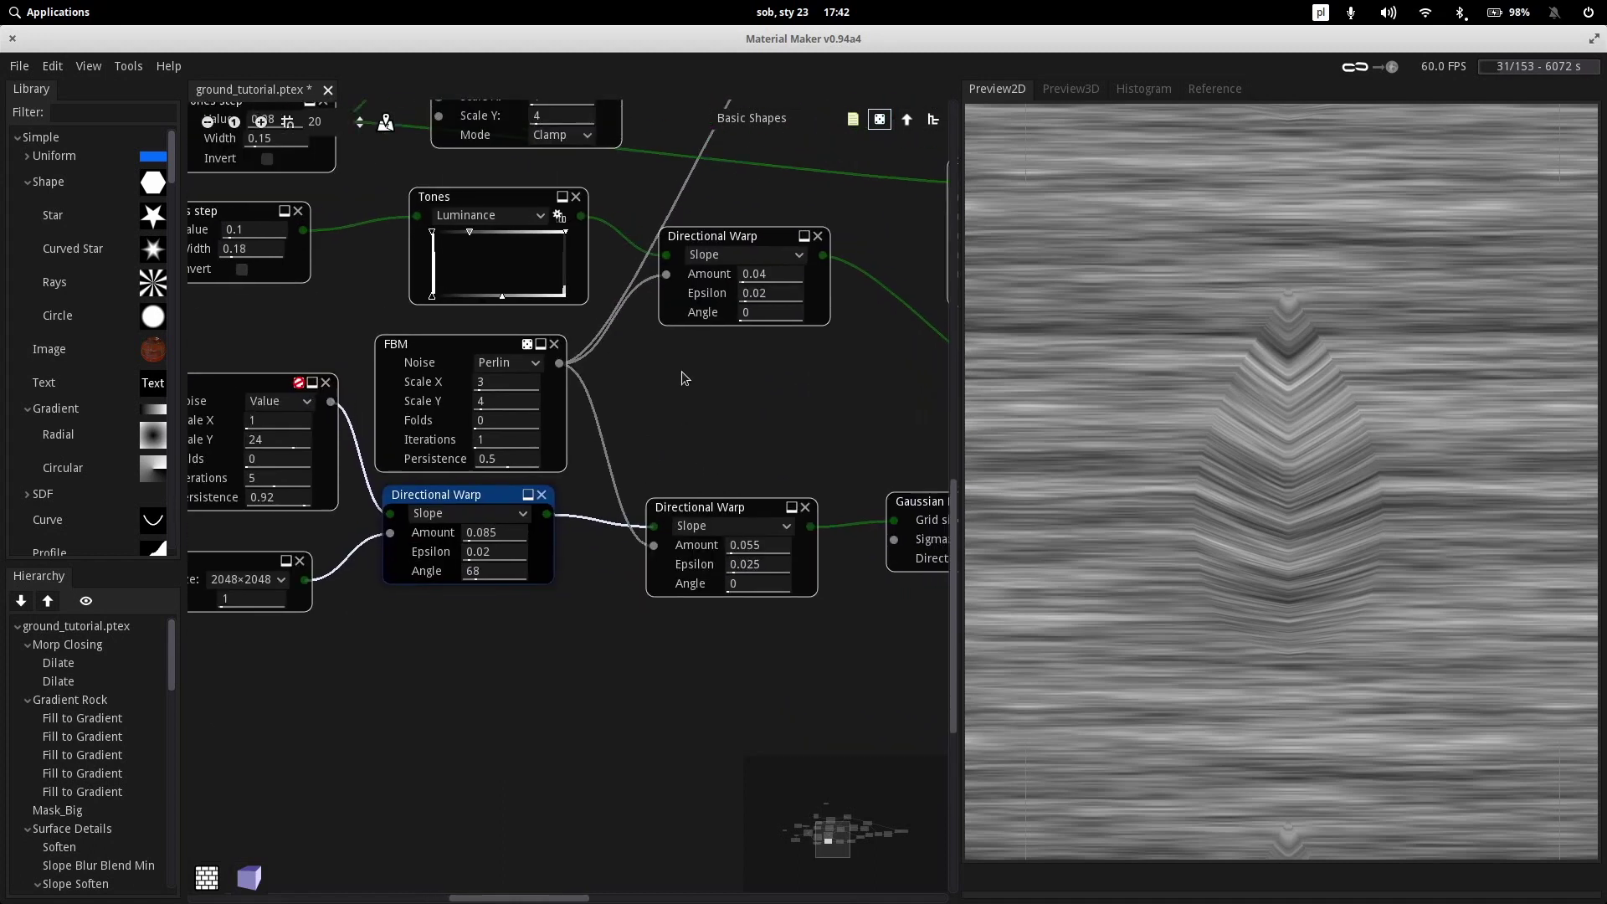
click(444, 339)
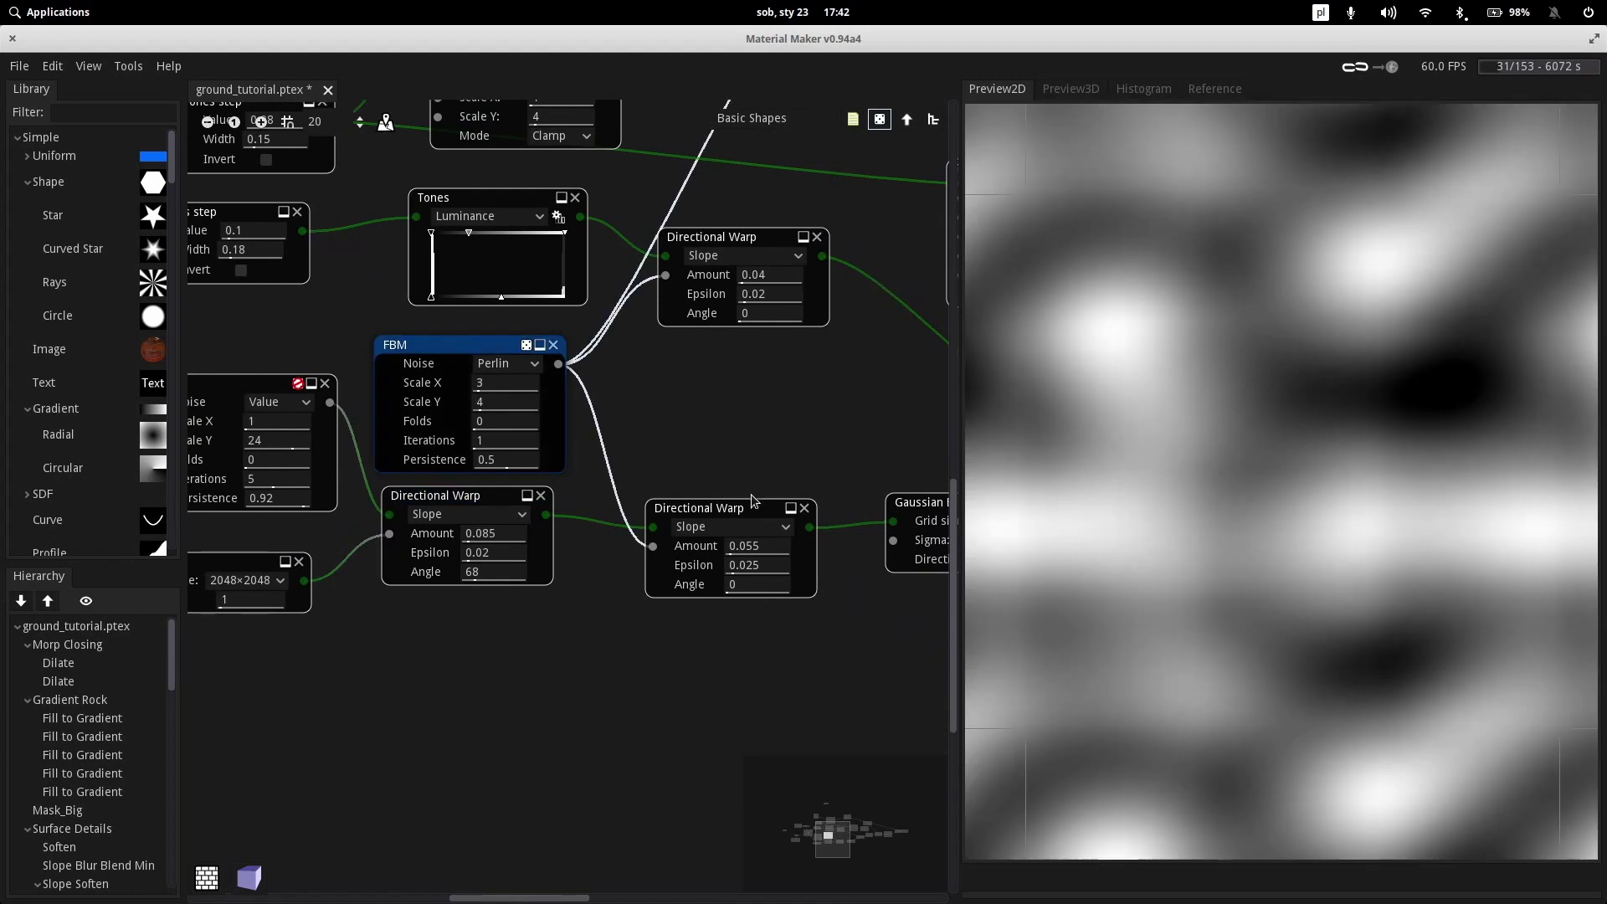
click(741, 508)
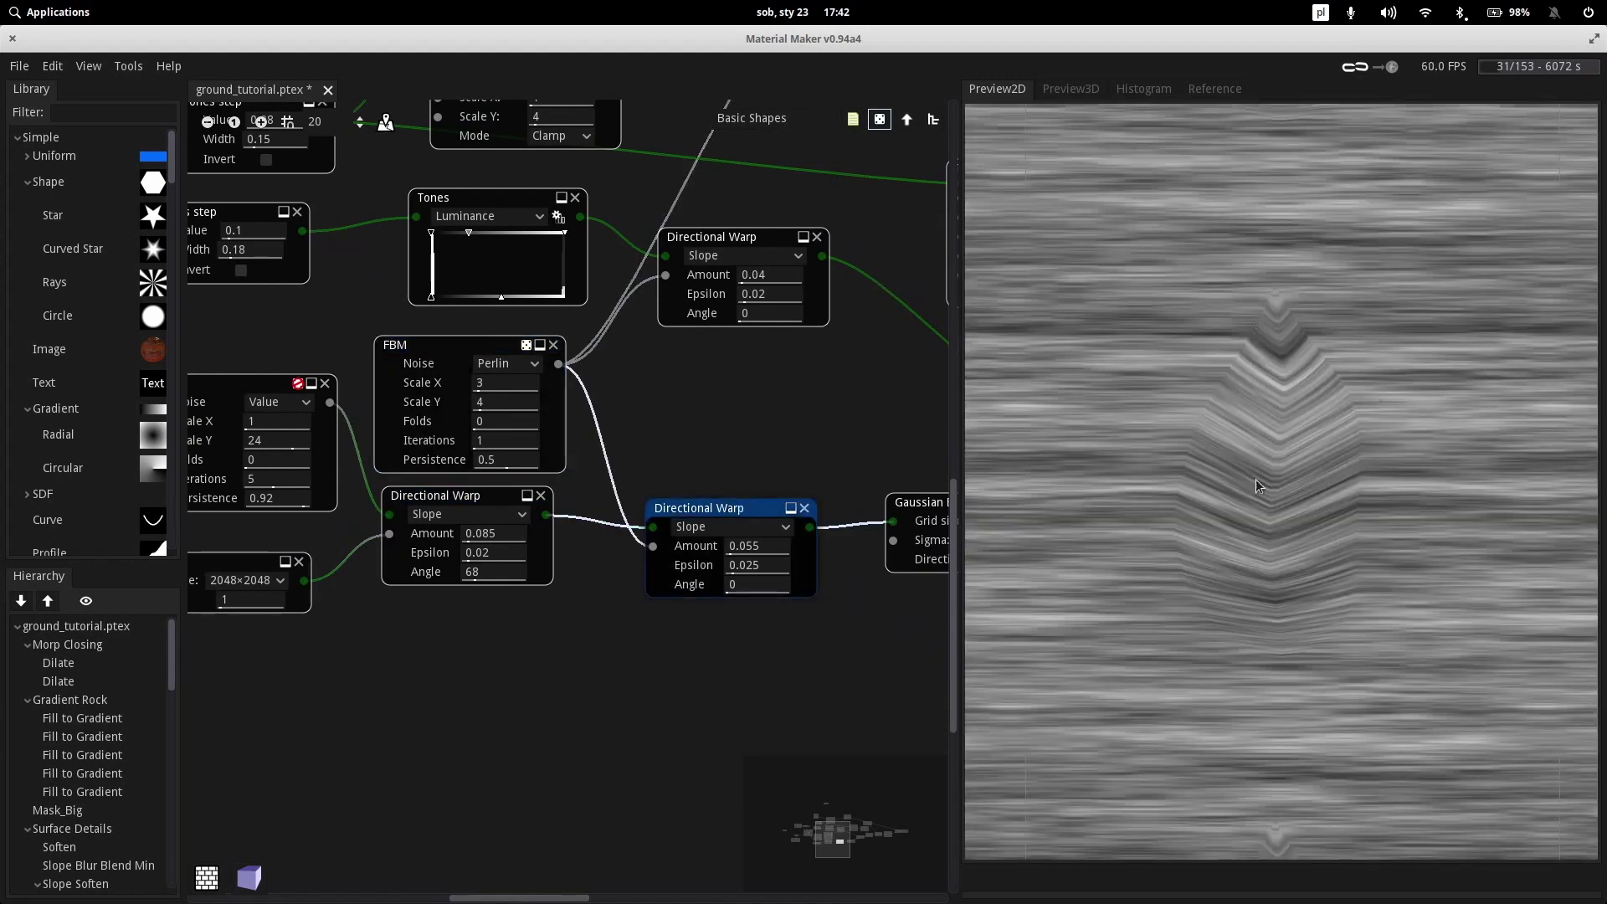
Compare the 0.1 Tones step's leaf silhouette with its warped version from the Directional Warp with amount 0.04
middle_drag(810, 401, 803, 587)
middle_drag(302, 459, 539, 429)
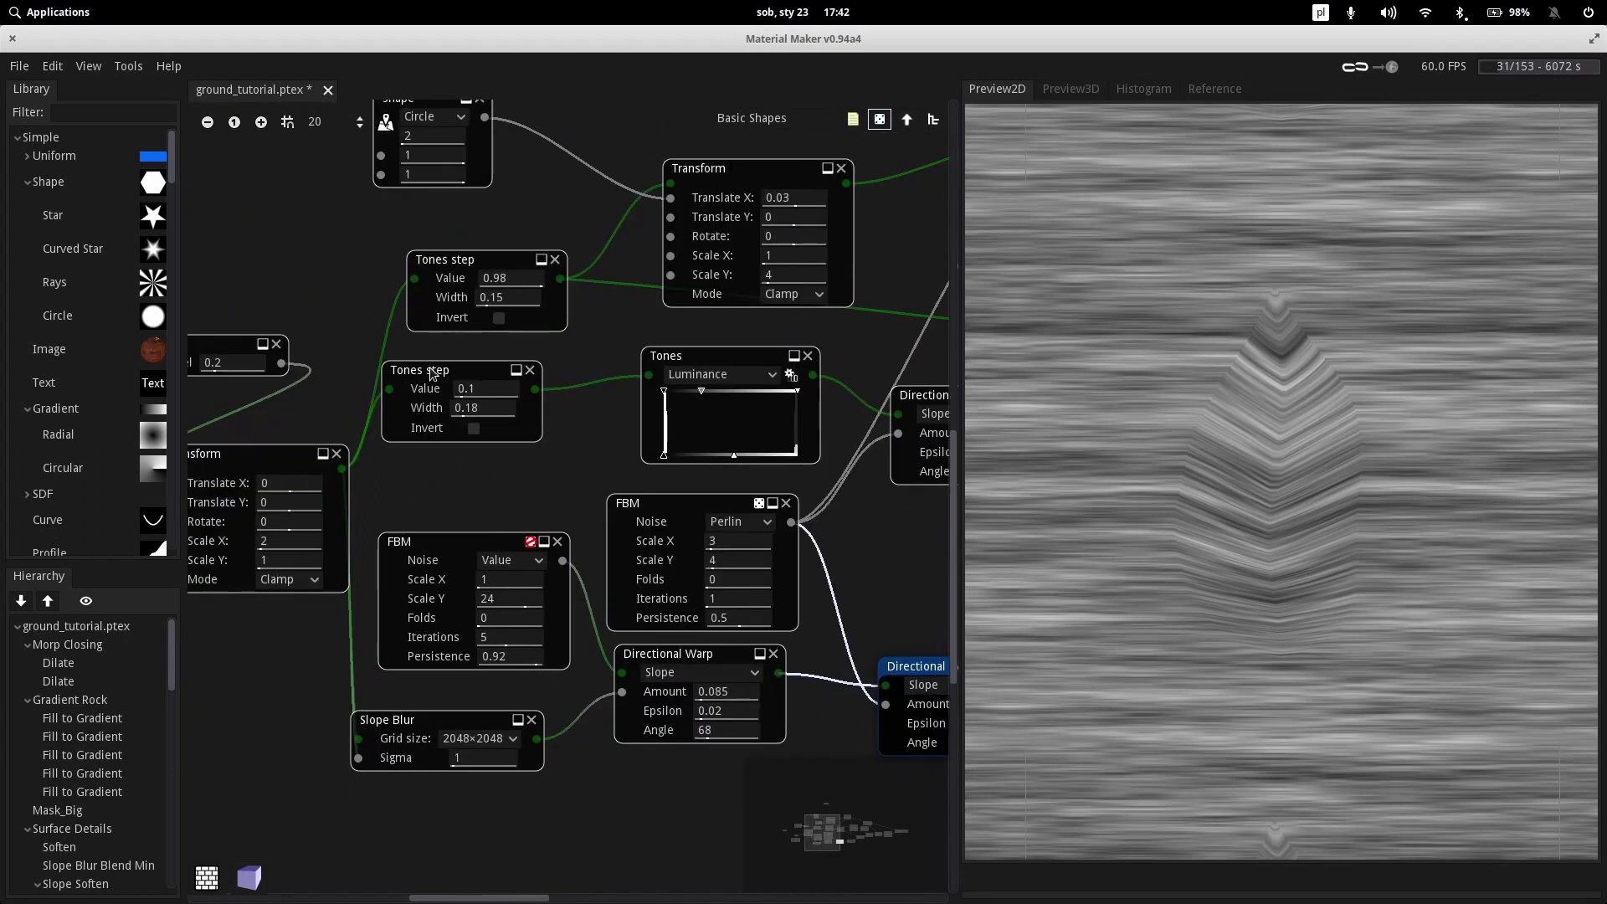
click(431, 369)
middle_drag(626, 500, 470, 489)
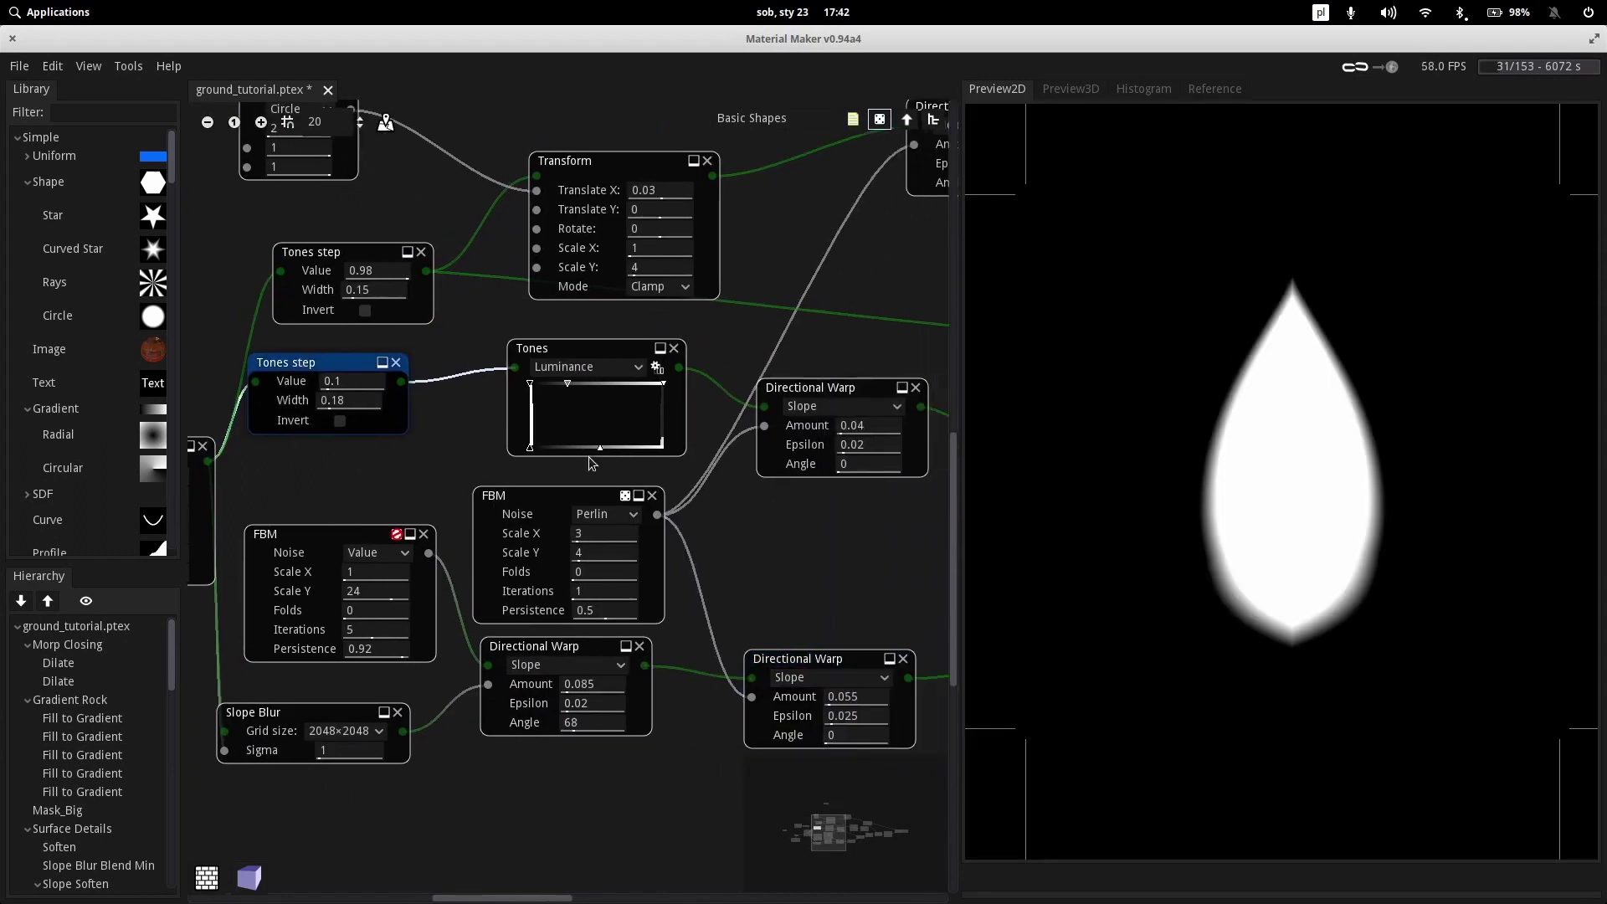
click(829, 387)
middle_drag(849, 559, 496, 506)
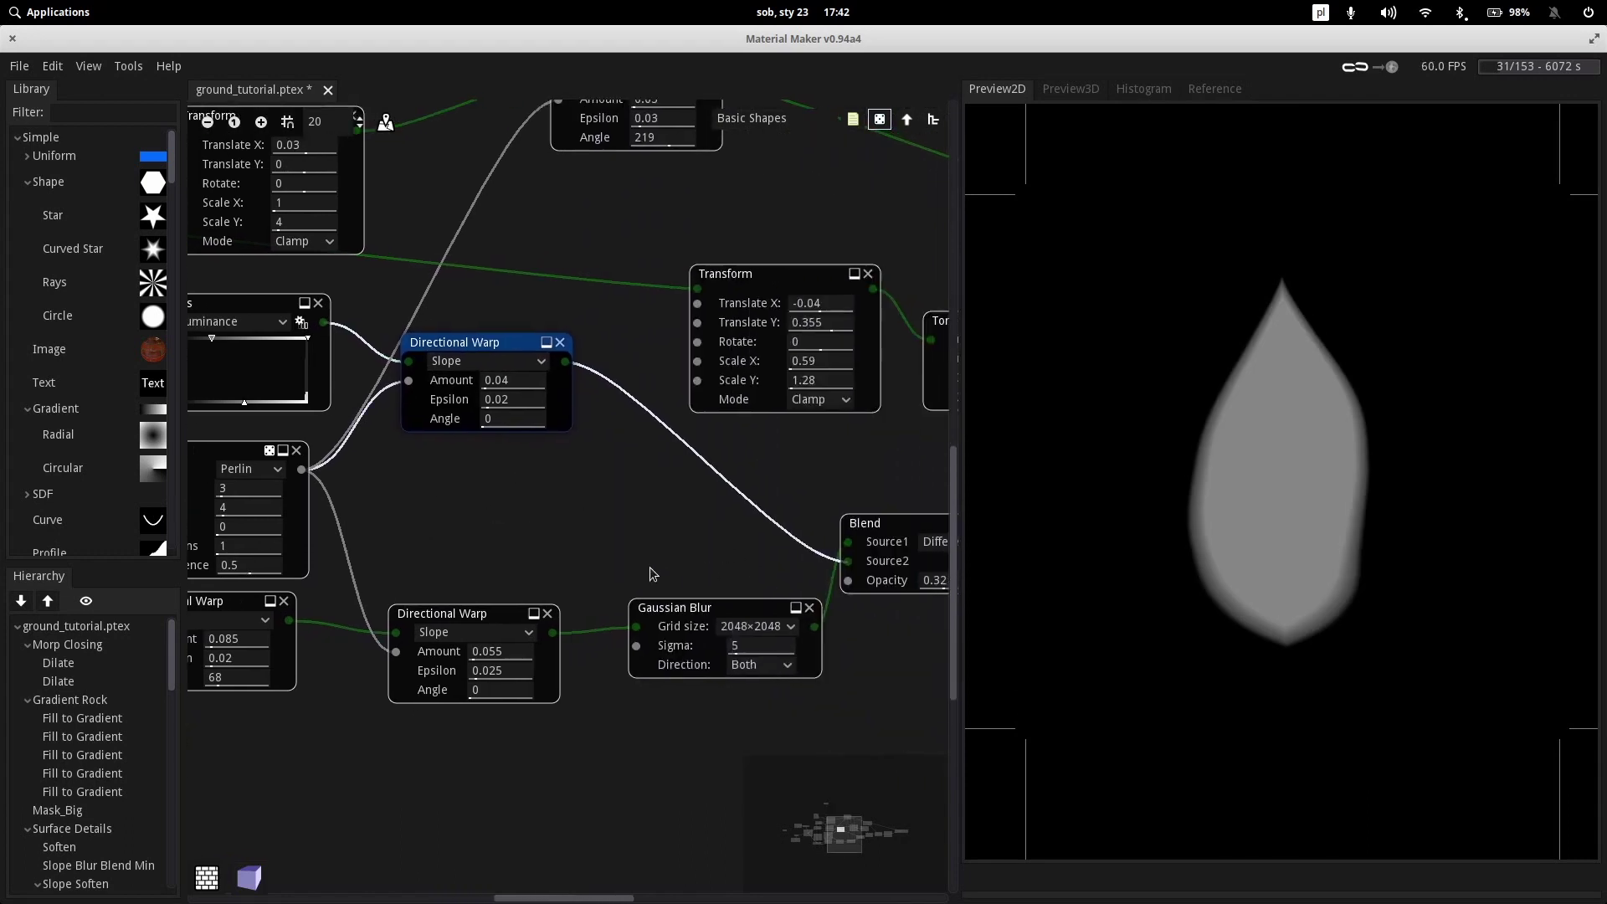
Preview the Gaussian Blur of the veins and the Difference Blend that combines them with the leaf silhouette
middle_drag(650, 566, 589, 578)
click(586, 583)
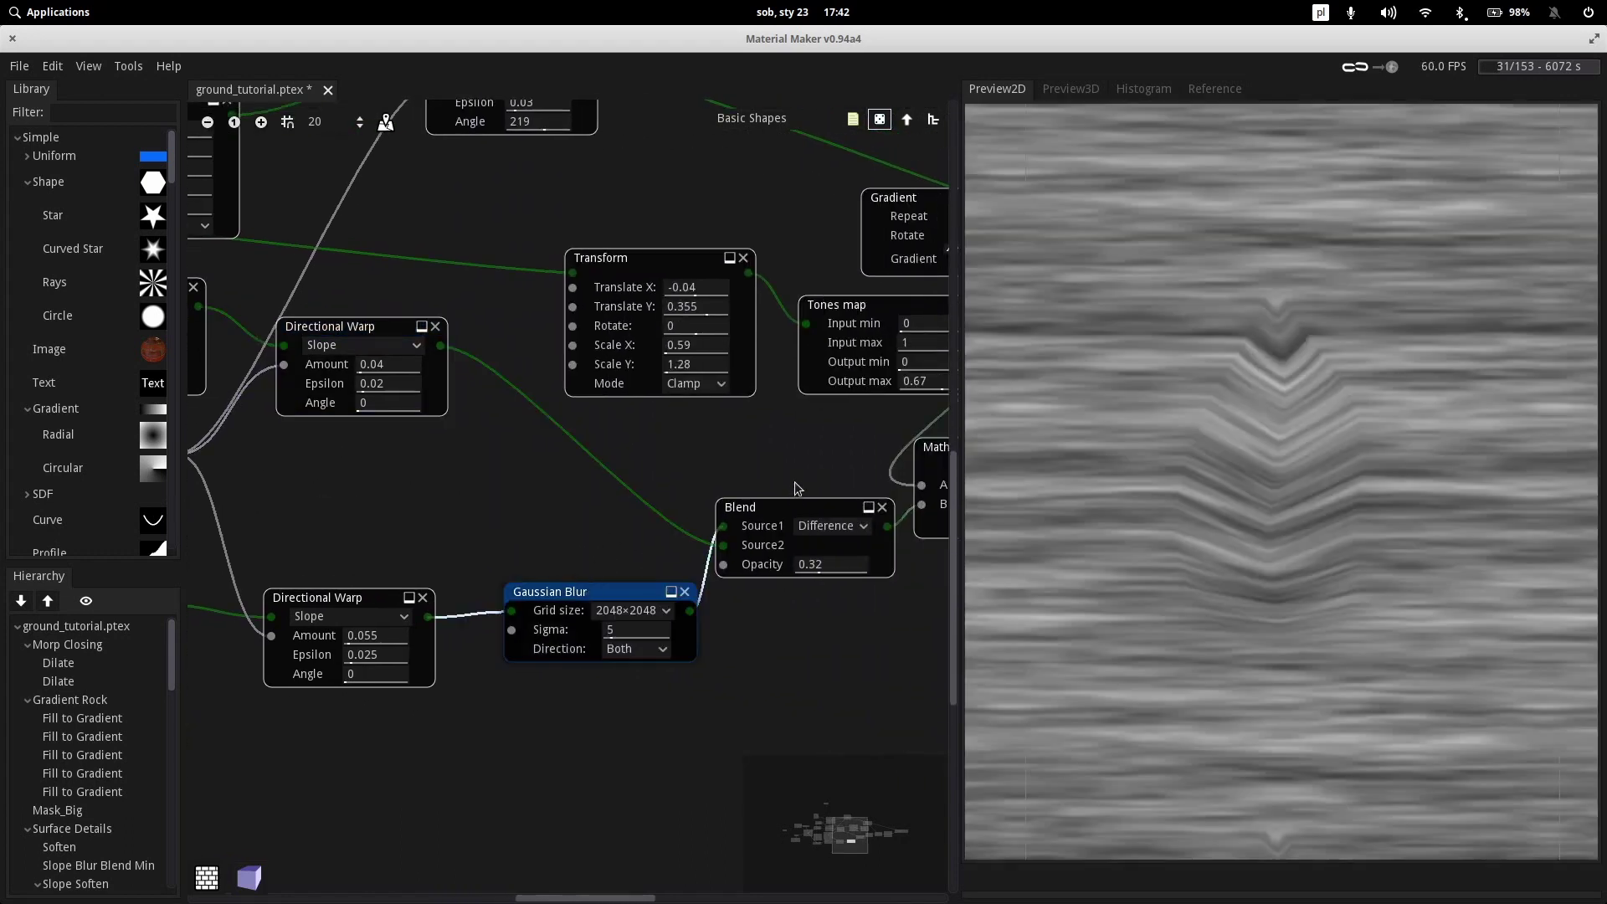
click(779, 504)
middle_drag(815, 452, 718, 444)
middle_drag(820, 438, 632, 469)
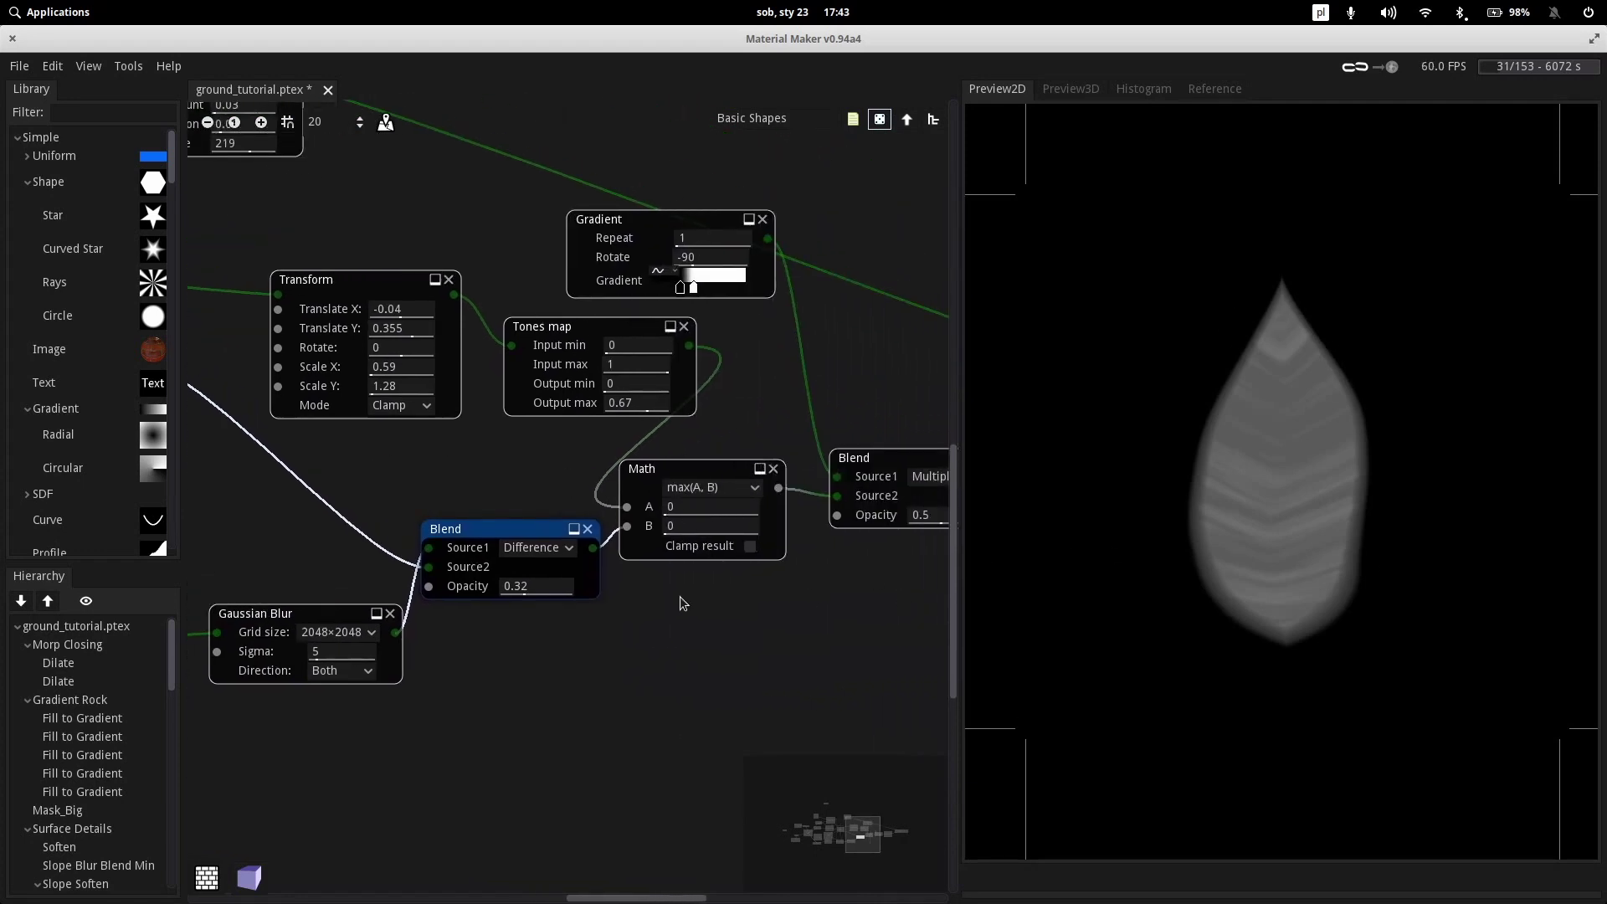
Preview the Transform with Scale Y 4 and the Circle Shape that drives its Translate X input
middle_drag(680, 596, 360, 667)
middle_drag(552, 709, 859, 767)
middle_drag(454, 566, 860, 679)
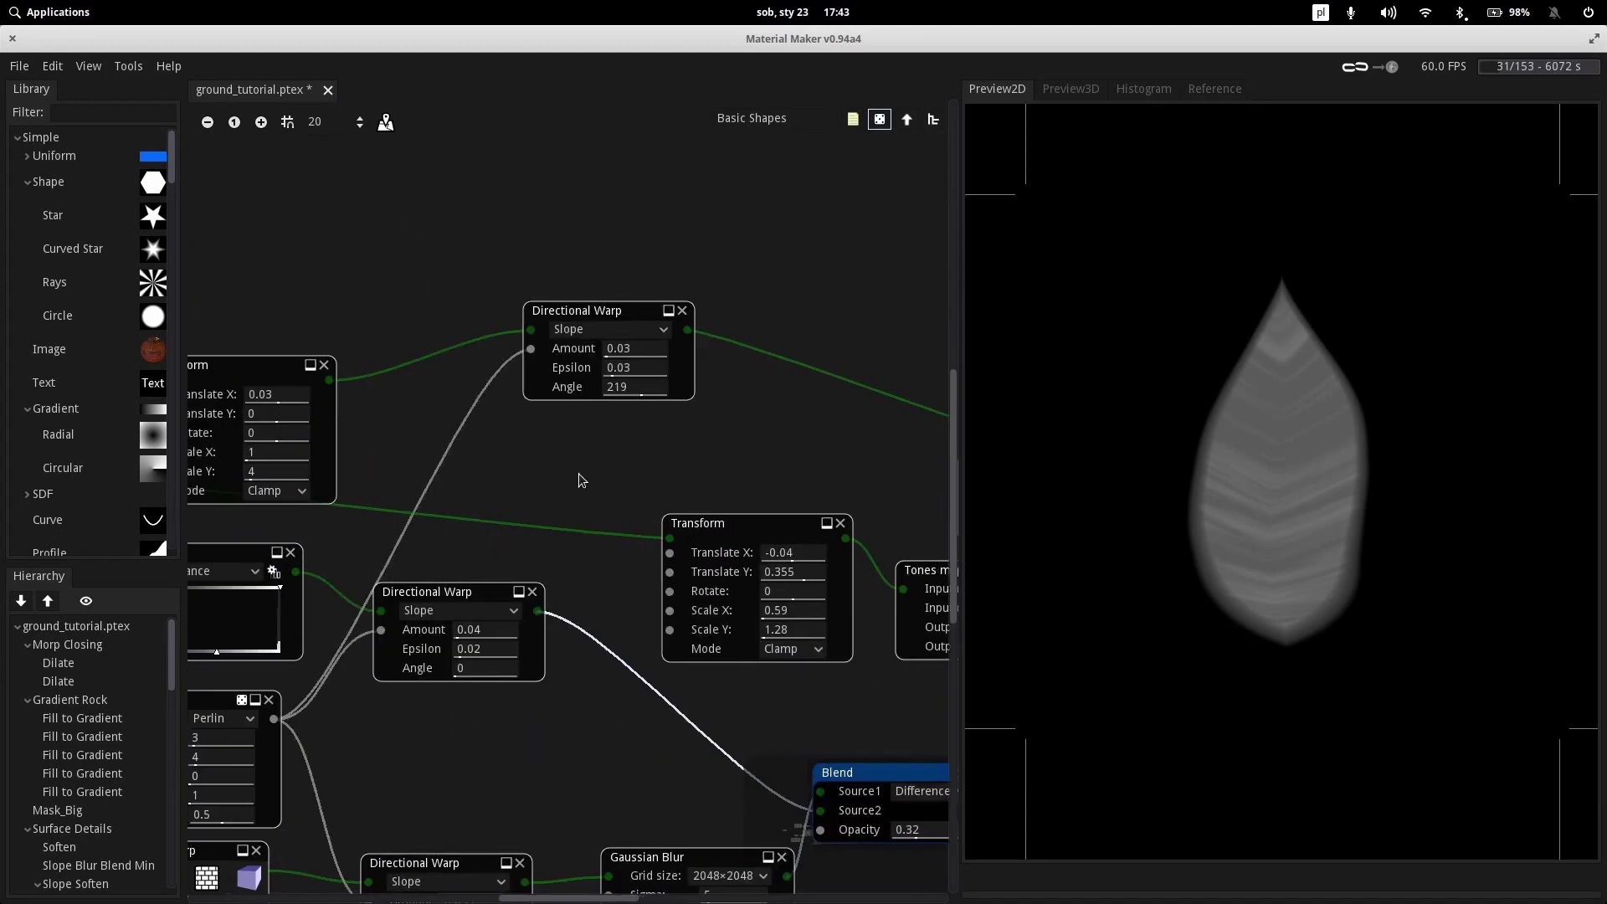
scroll(579, 474, left, 5)
scroll(392, 453, right, 2)
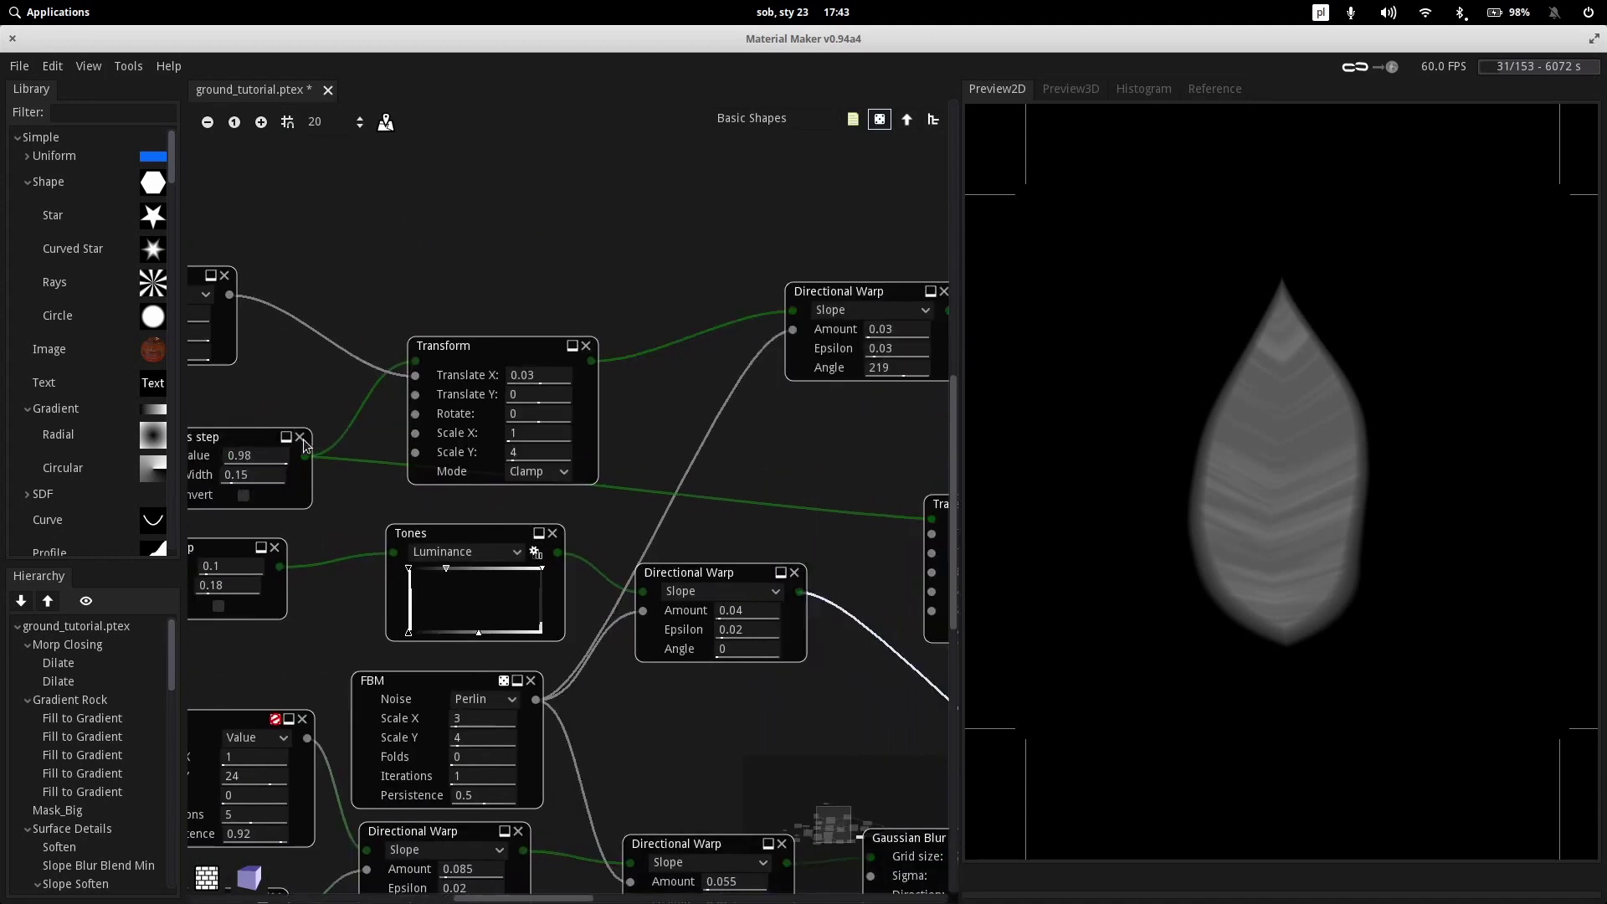
click(483, 348)
scroll(811, 298, up, 1)
scroll(543, 350, left, 5)
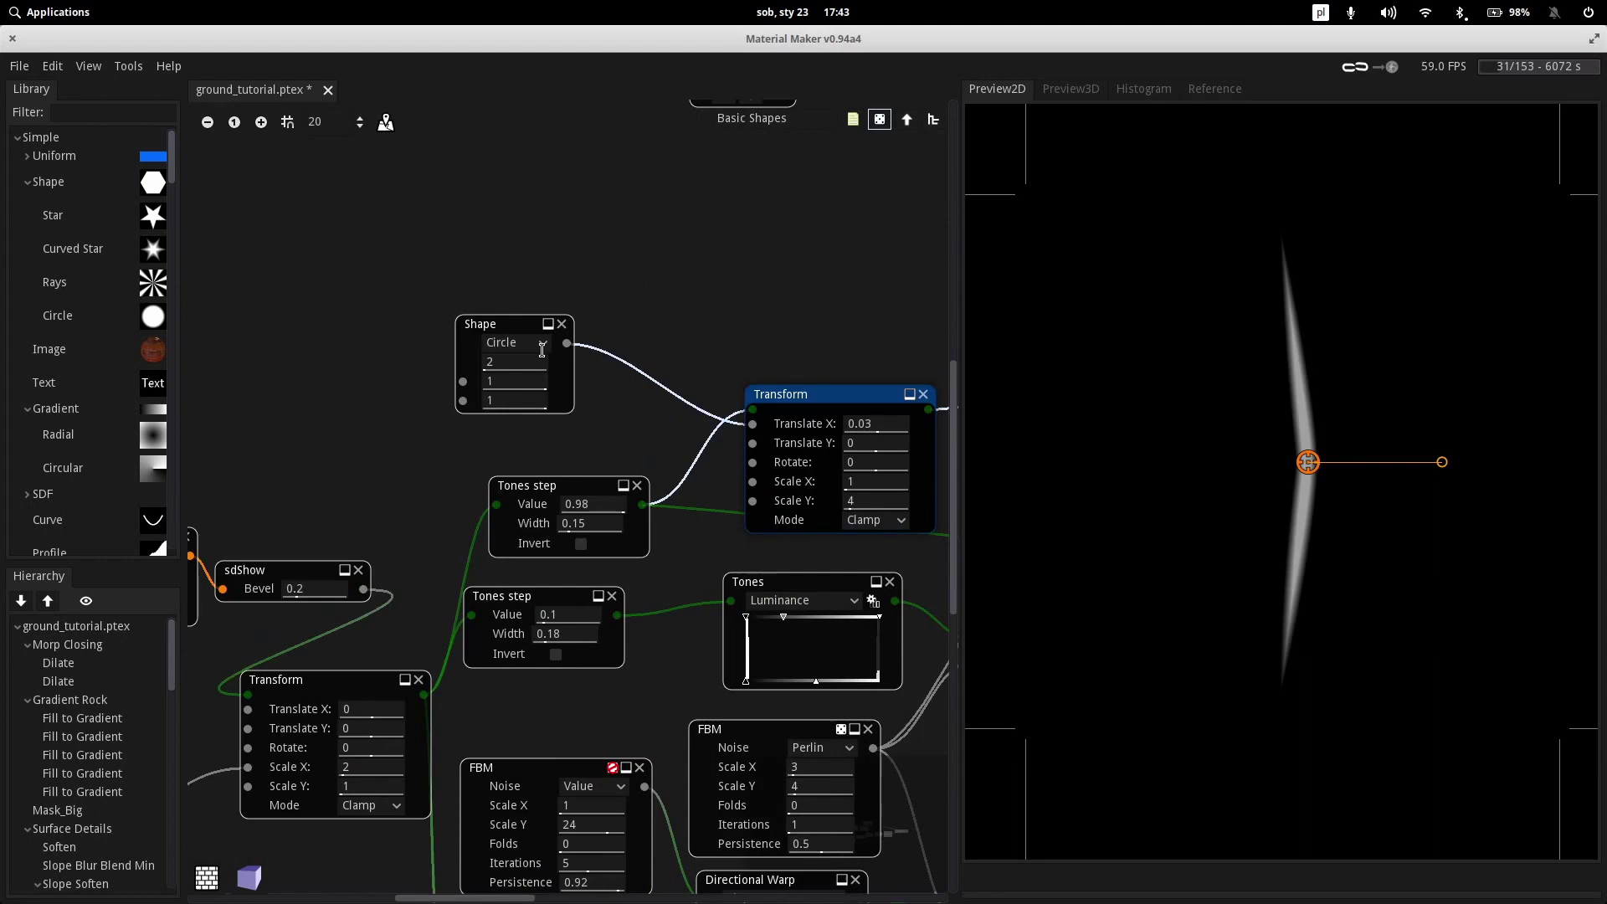
click(505, 329)
Compare the narrow shape from the 0.98 Tones step with the stretched, curved result of its Transform
scroll(606, 470, down, 1)
scroll(606, 471, left, 3)
scroll(434, 573, right, 3)
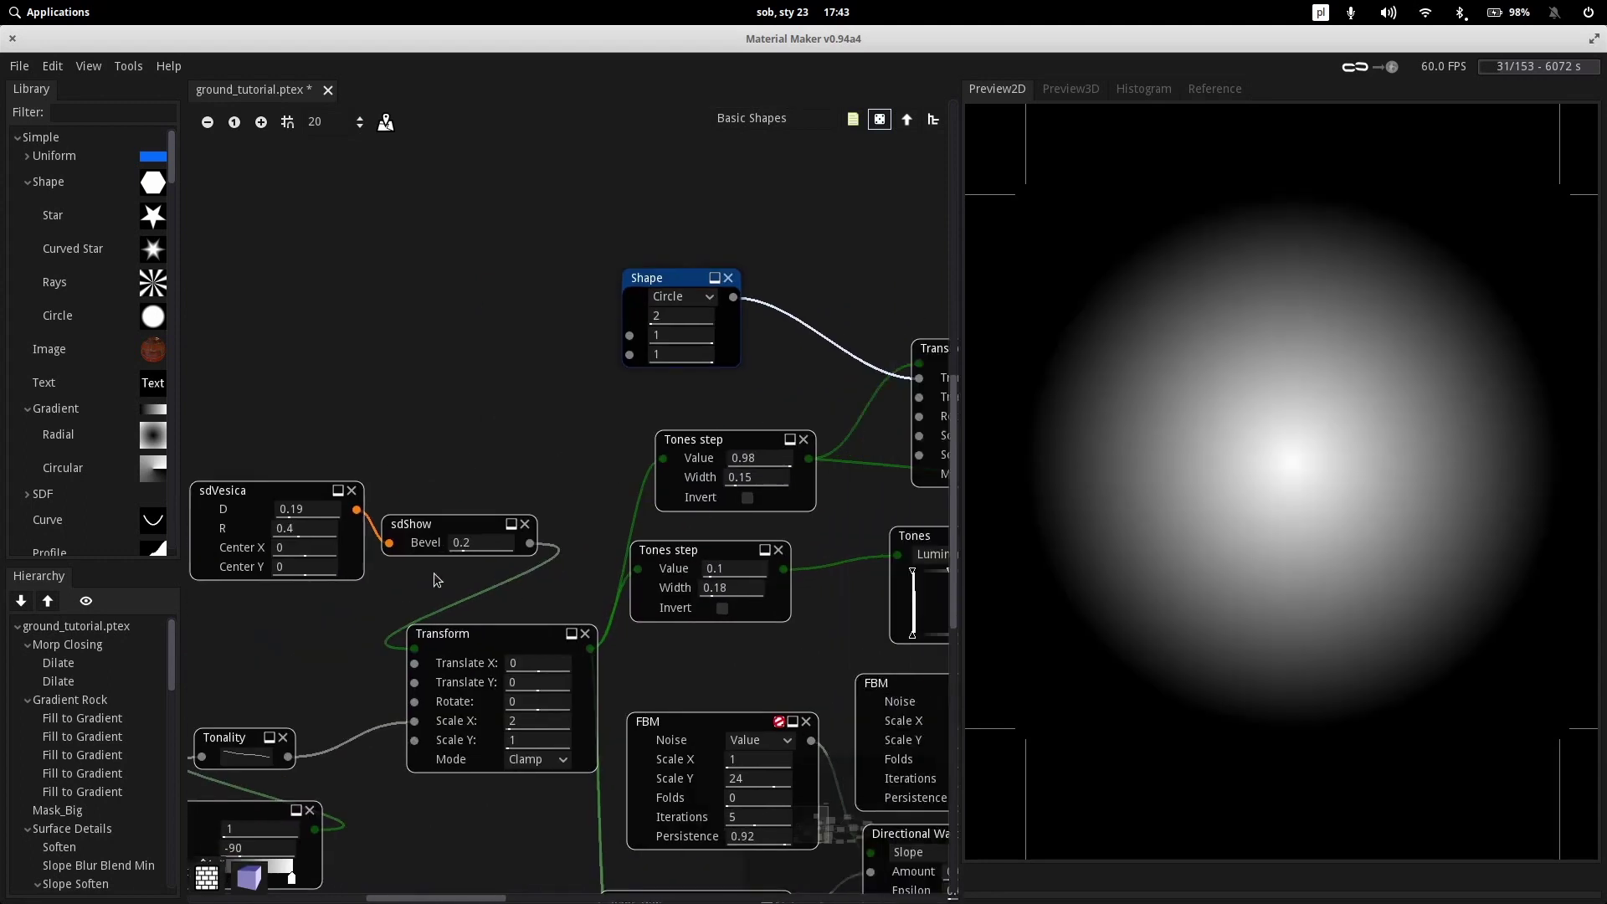
click(549, 467)
scroll(570, 452, right, 3)
scroll(569, 452, up, 1)
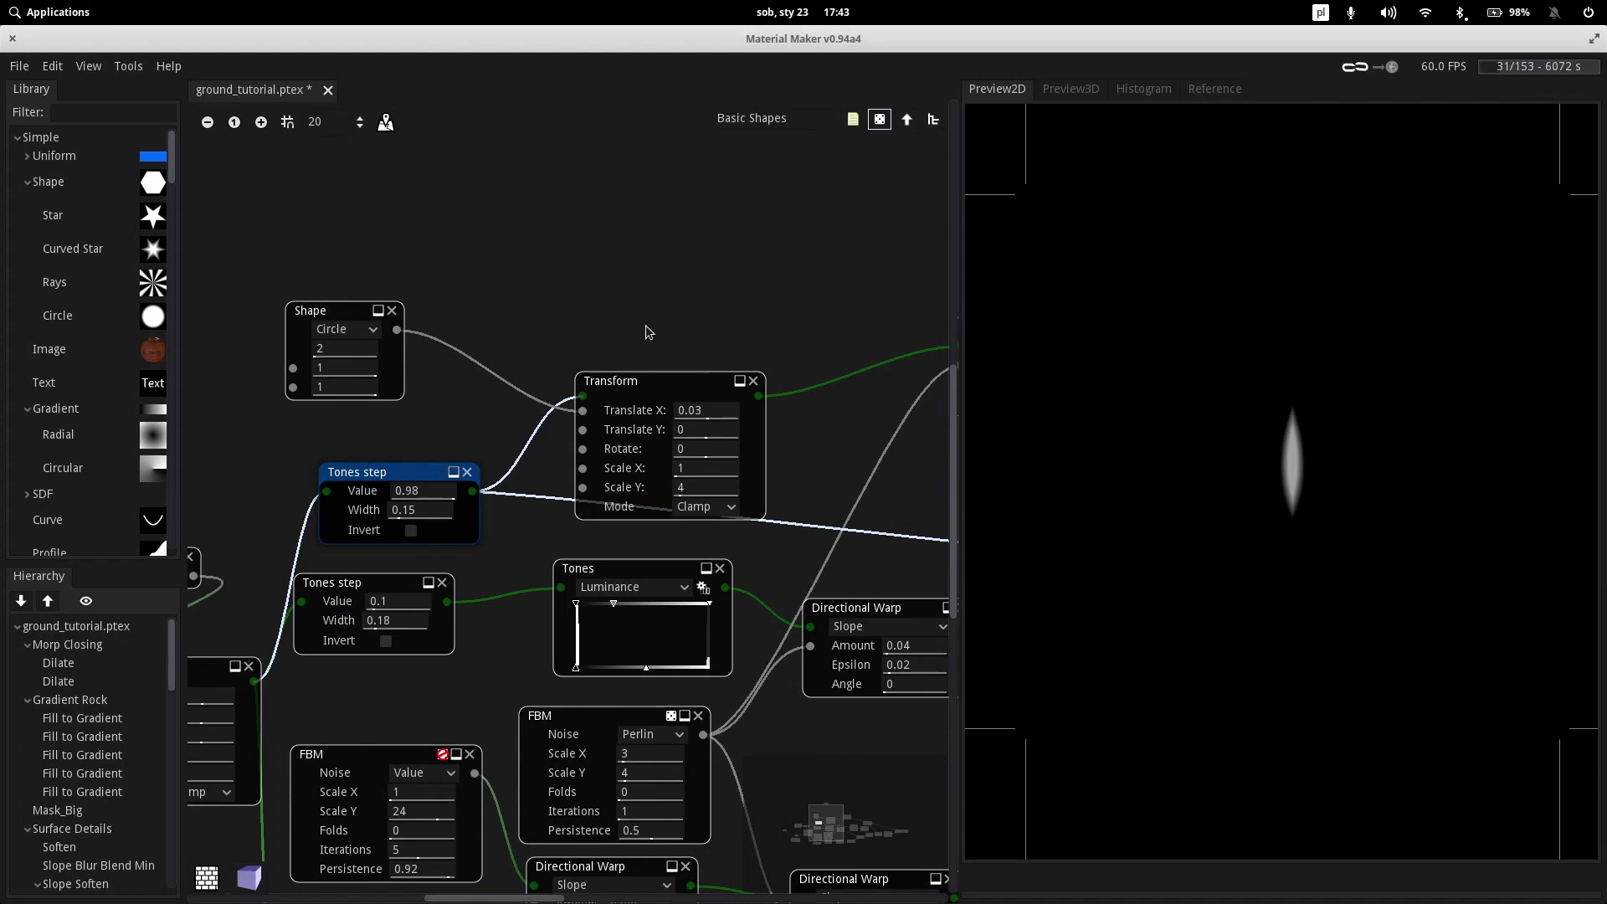
click(651, 378)
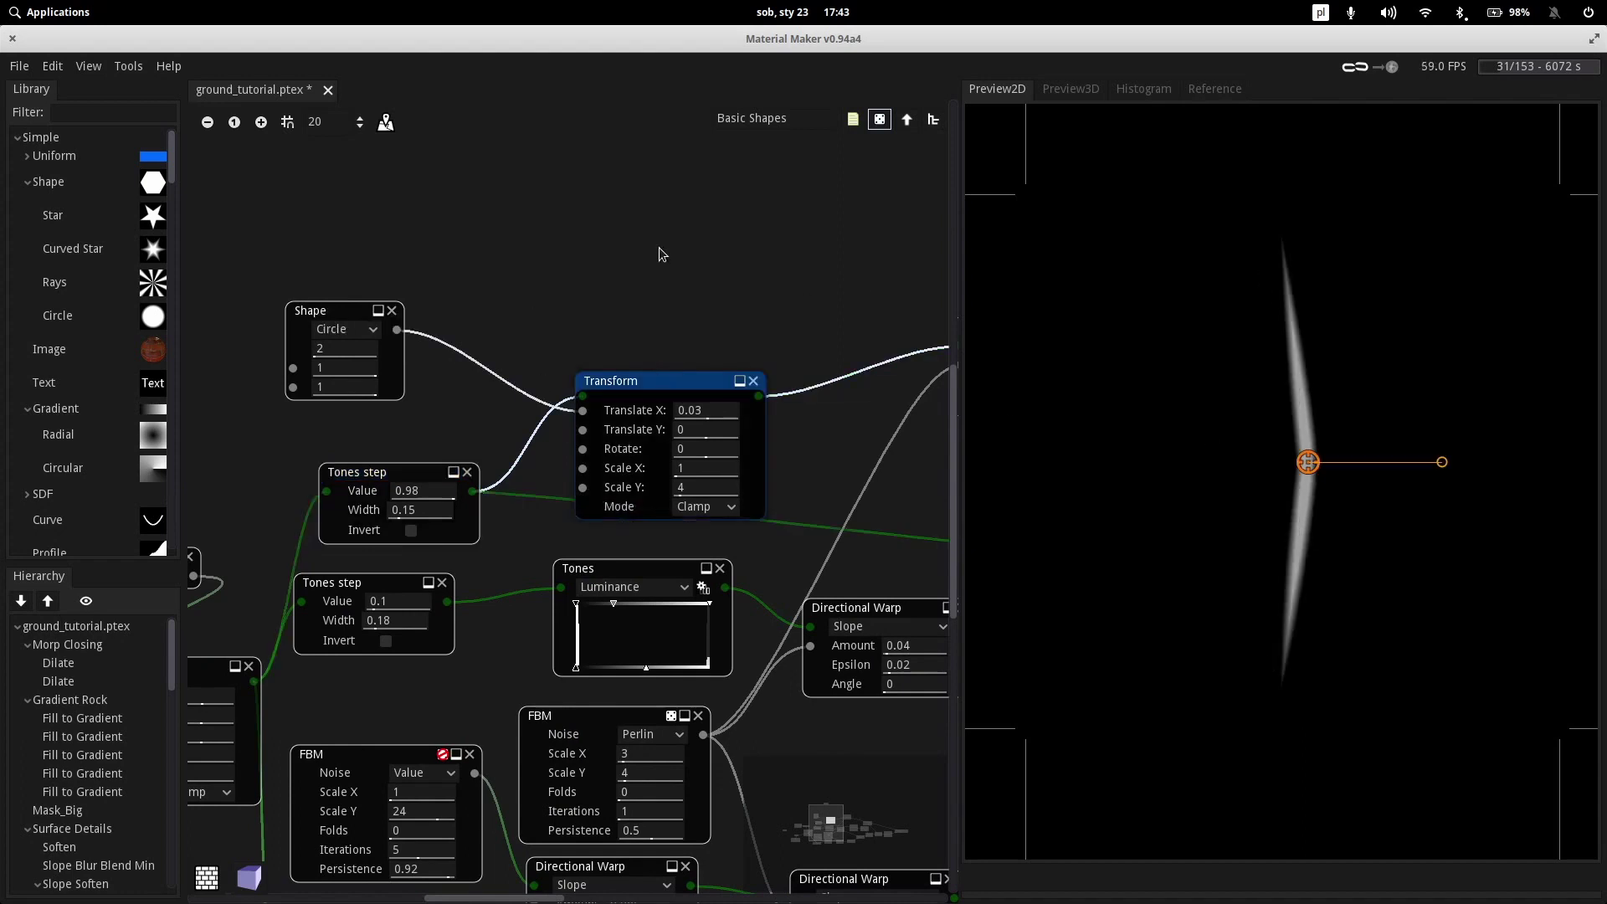
Preview the Directional Warp with angle 219 applied to the curved, stretched shape
middle_drag(827, 301, 730, 323)
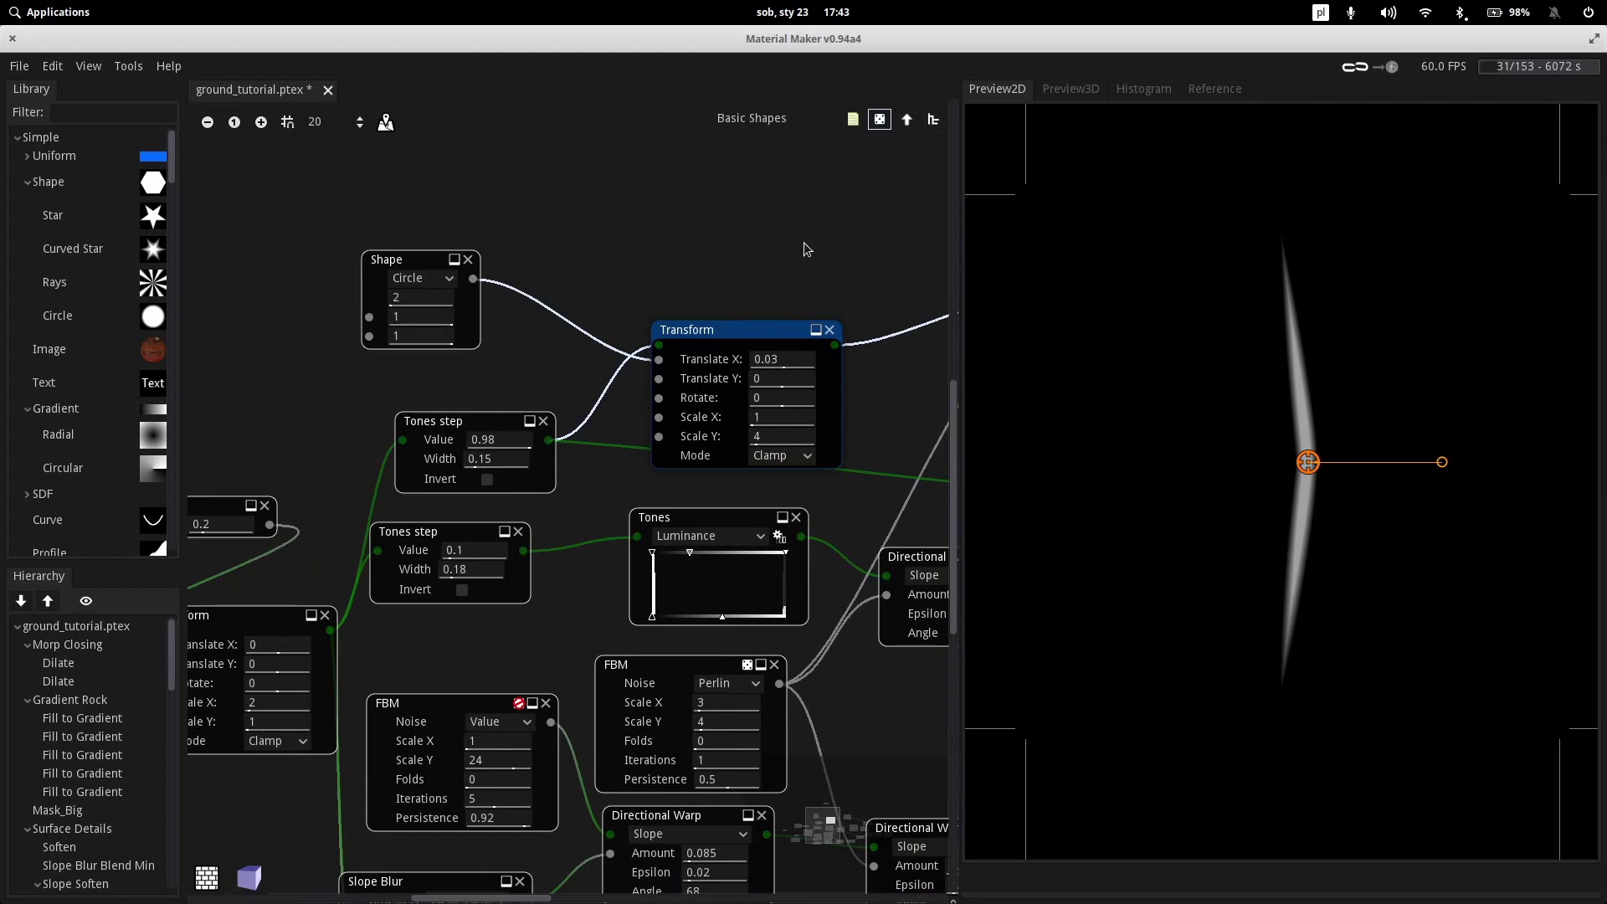
middle_drag(804, 243, 550, 285)
middle_drag(680, 292, 505, 305)
mouse_move(577, 267)
middle_down()
mouse_move(612, 253)
mouse_move(570, 245)
middle_up()
click(736, 293)
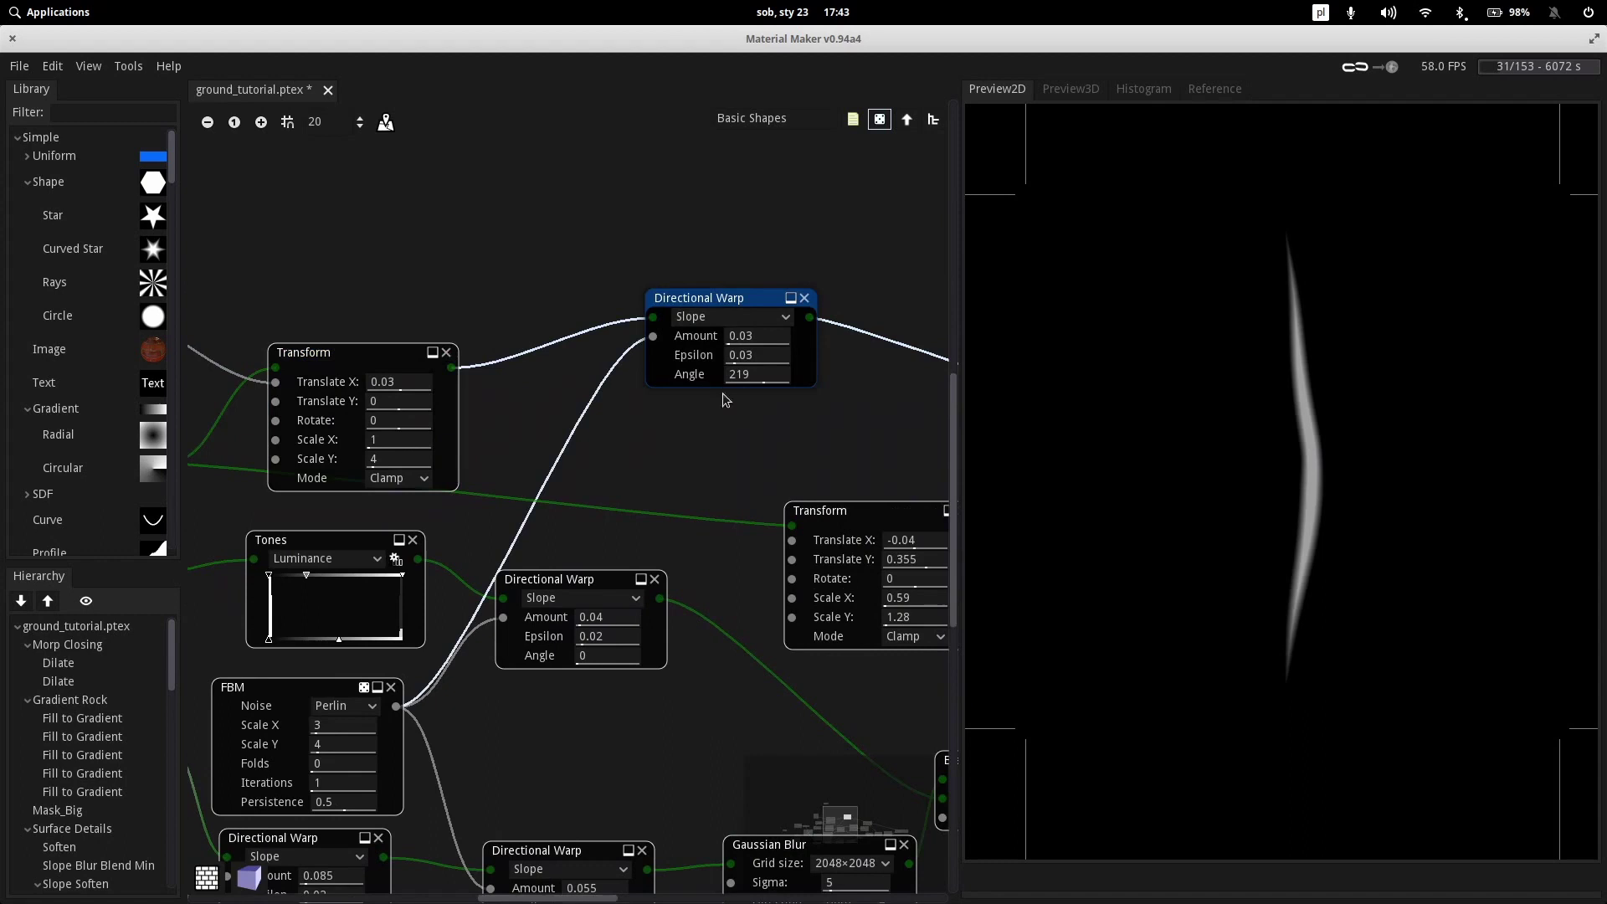
Inspect the Outputs node of the Basic Shapes graph and return to the parent Nature Generator graph
scroll(720, 434, right, 2)
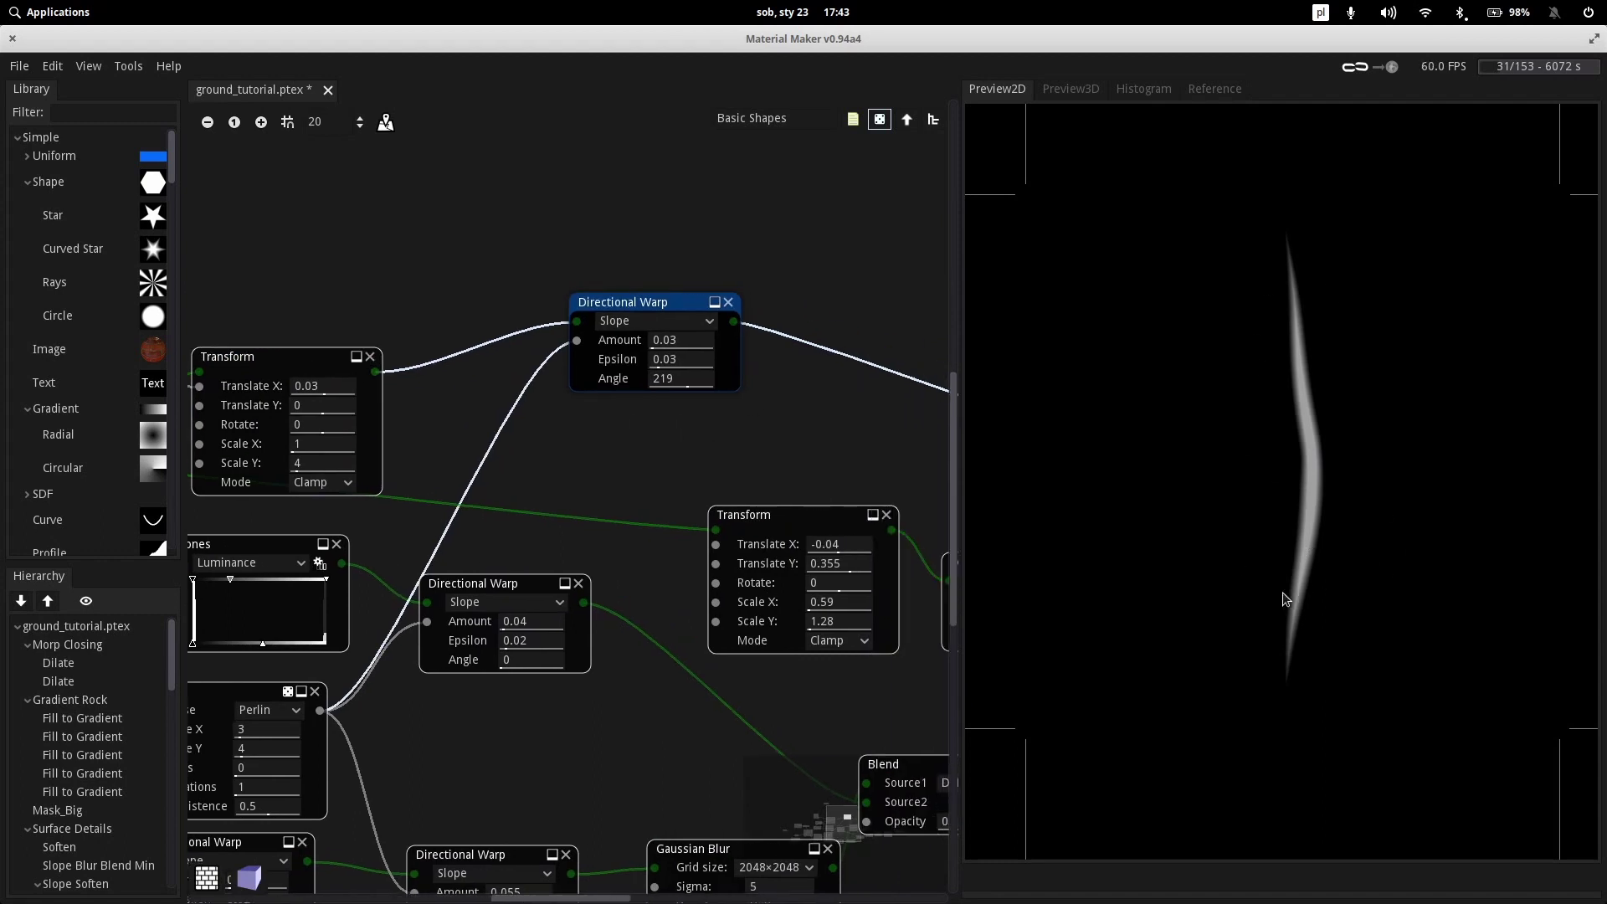
middle_drag(852, 465, 353, 376)
middle_drag(883, 558, 445, 500)
scroll(709, 521, right, 4)
click(684, 477)
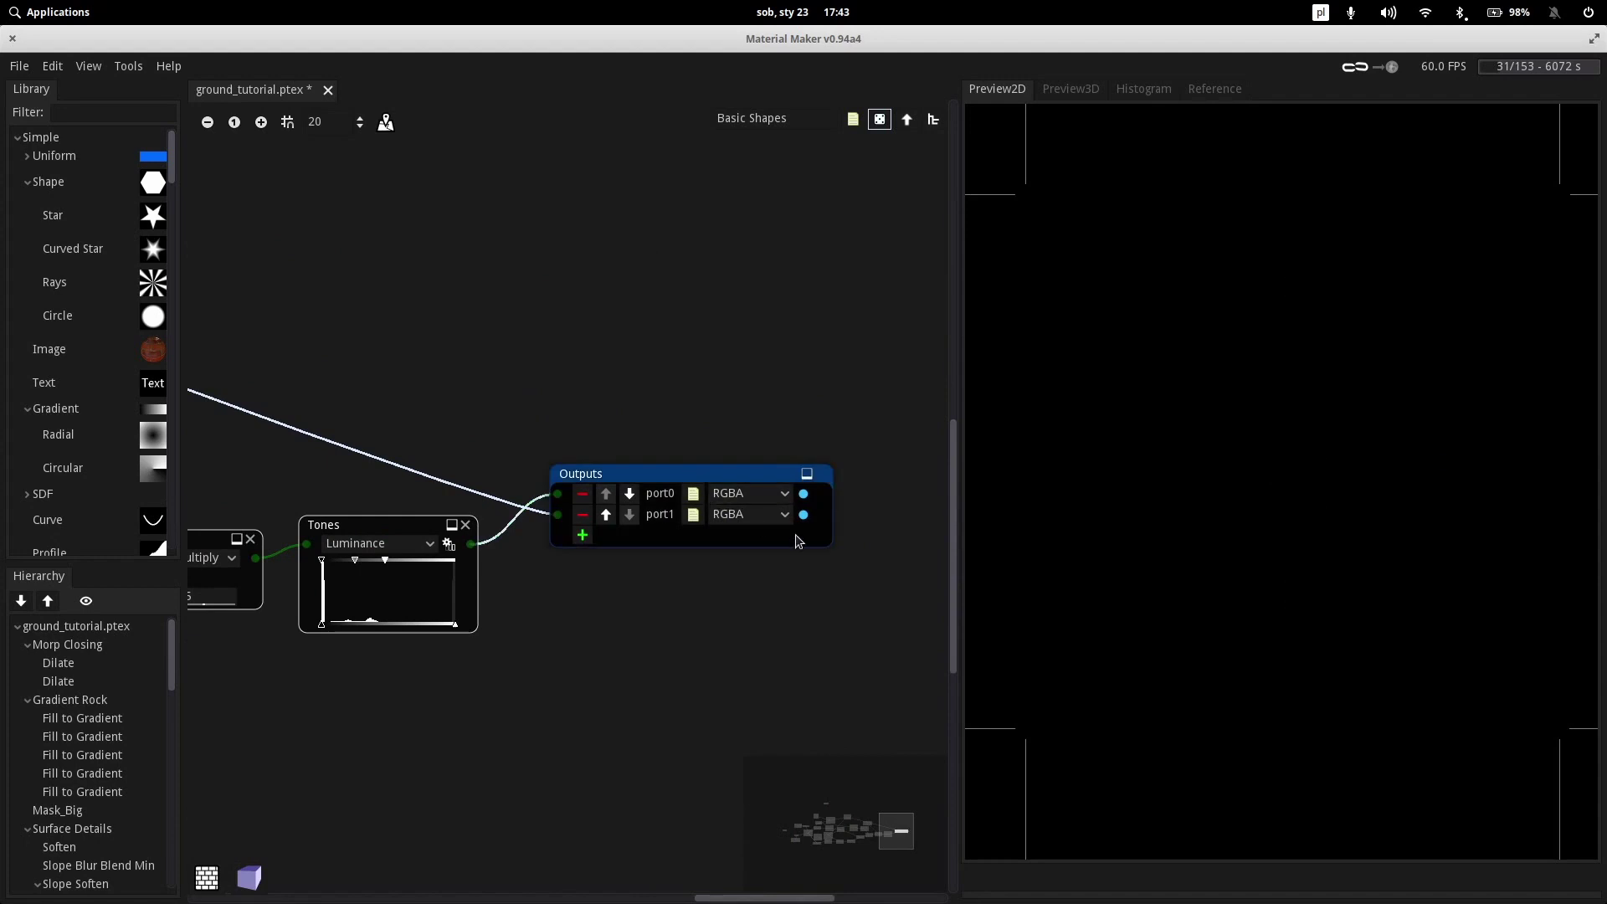
middle_drag(639, 614, 1127, 705)
middle_drag(691, 583, 440, 498)
scroll(842, 603, right, 5)
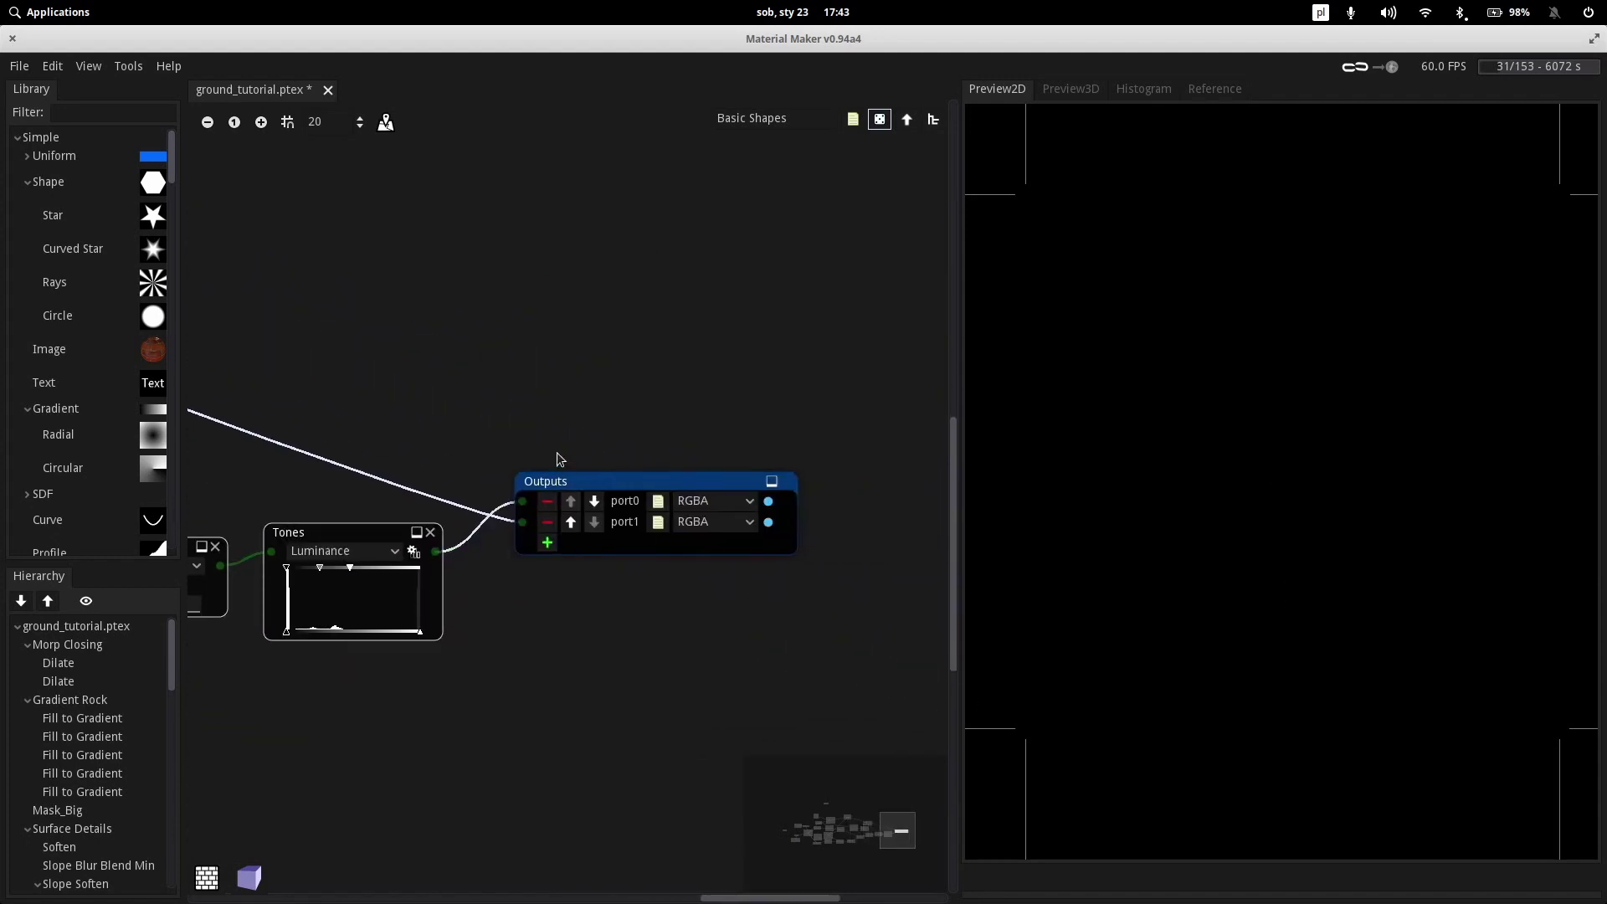
click(907, 120)
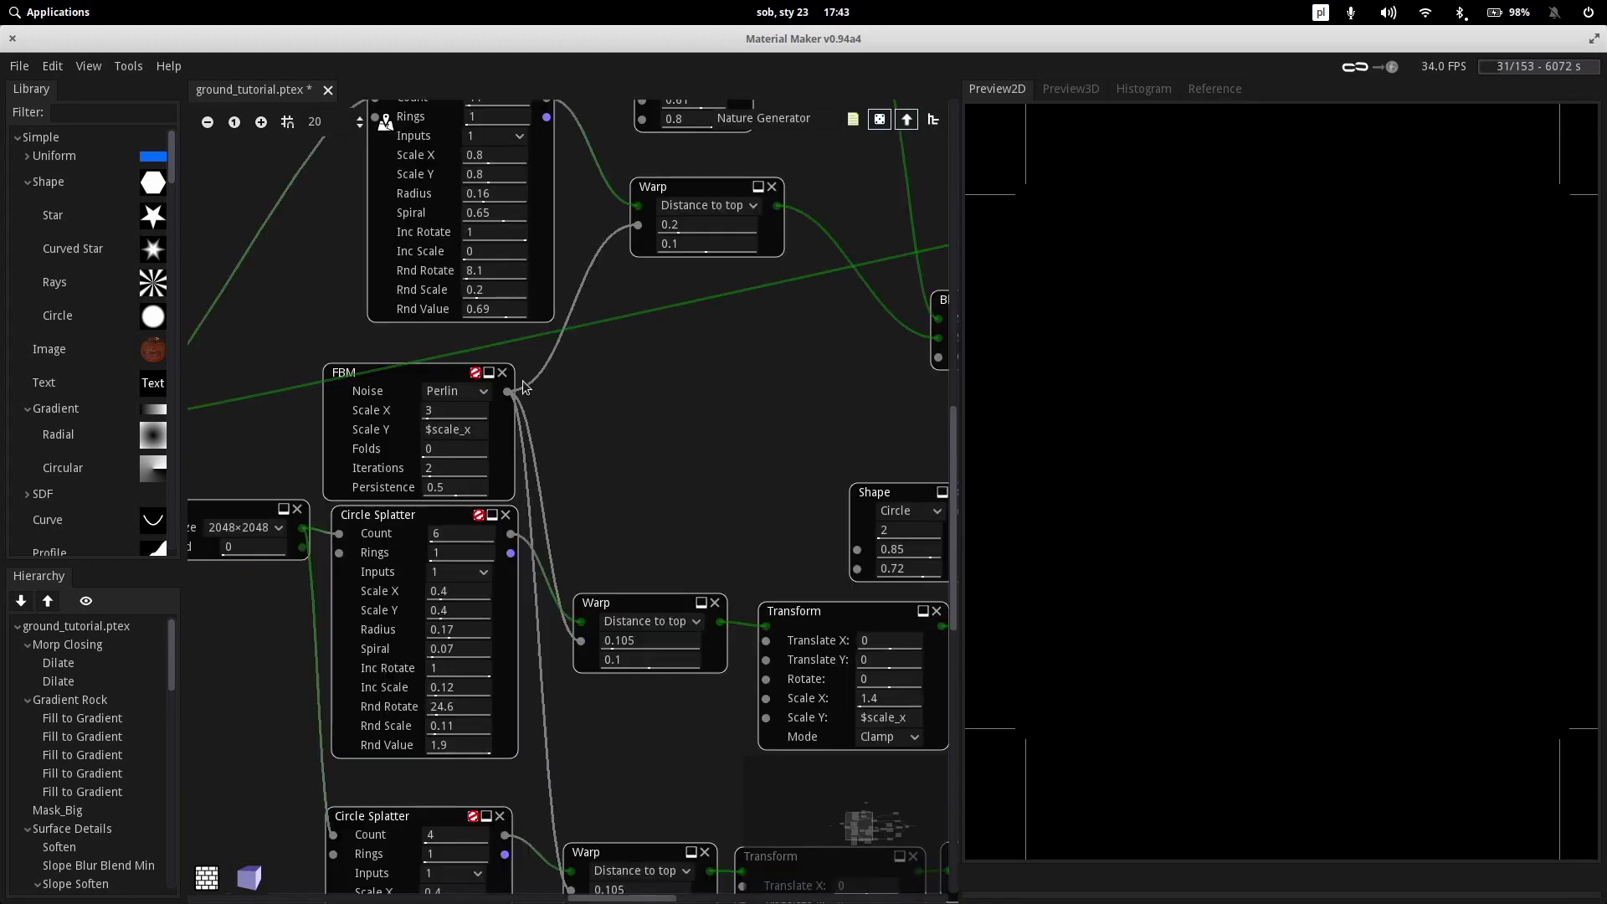
Preview the Basic Shapes node and the Circle Splatter with Count 11 that it feeds
middle_drag(689, 418, 1123, 403)
scroll(444, 622, up, 3)
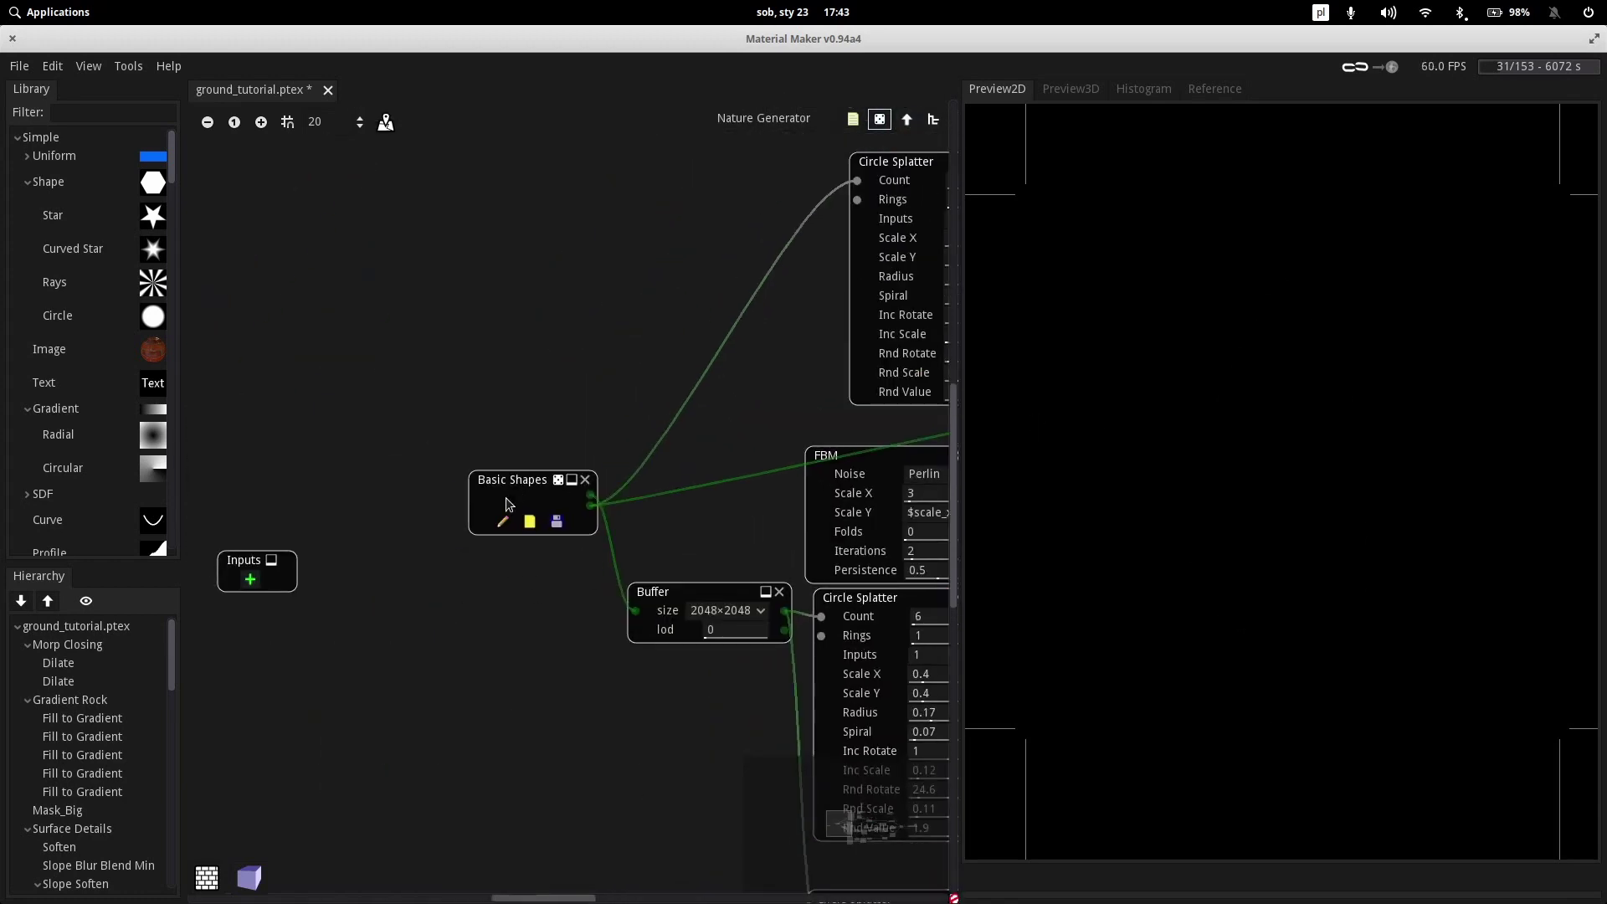
drag(524, 488, 493, 503)
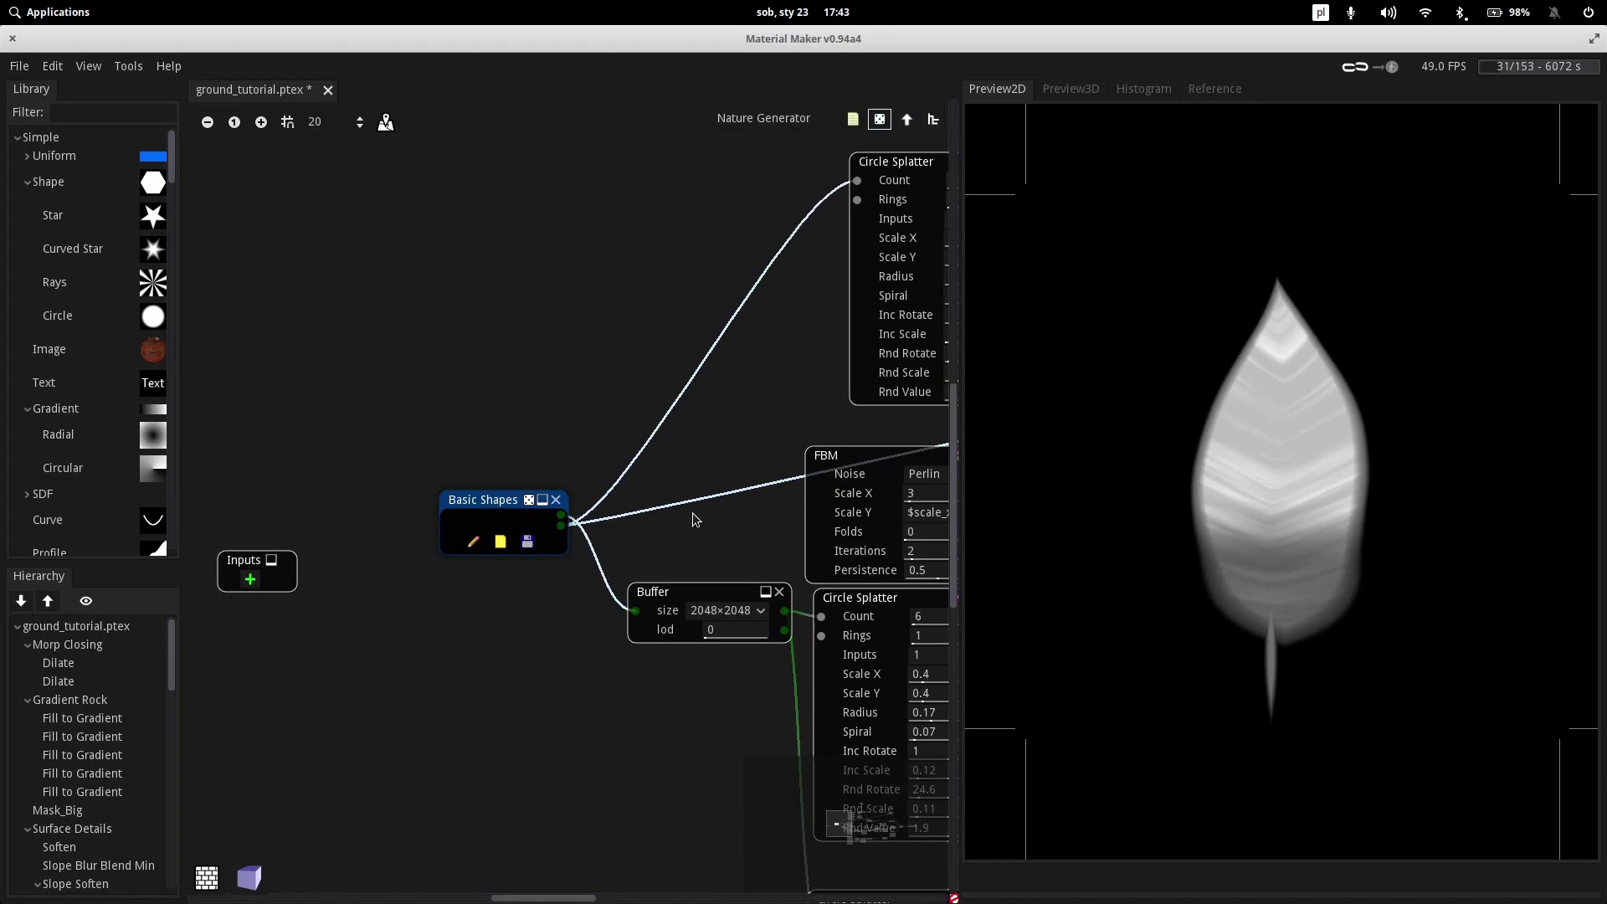
middle_drag(709, 469, 643, 532)
middle_drag(656, 468, 323, 595)
click(572, 327)
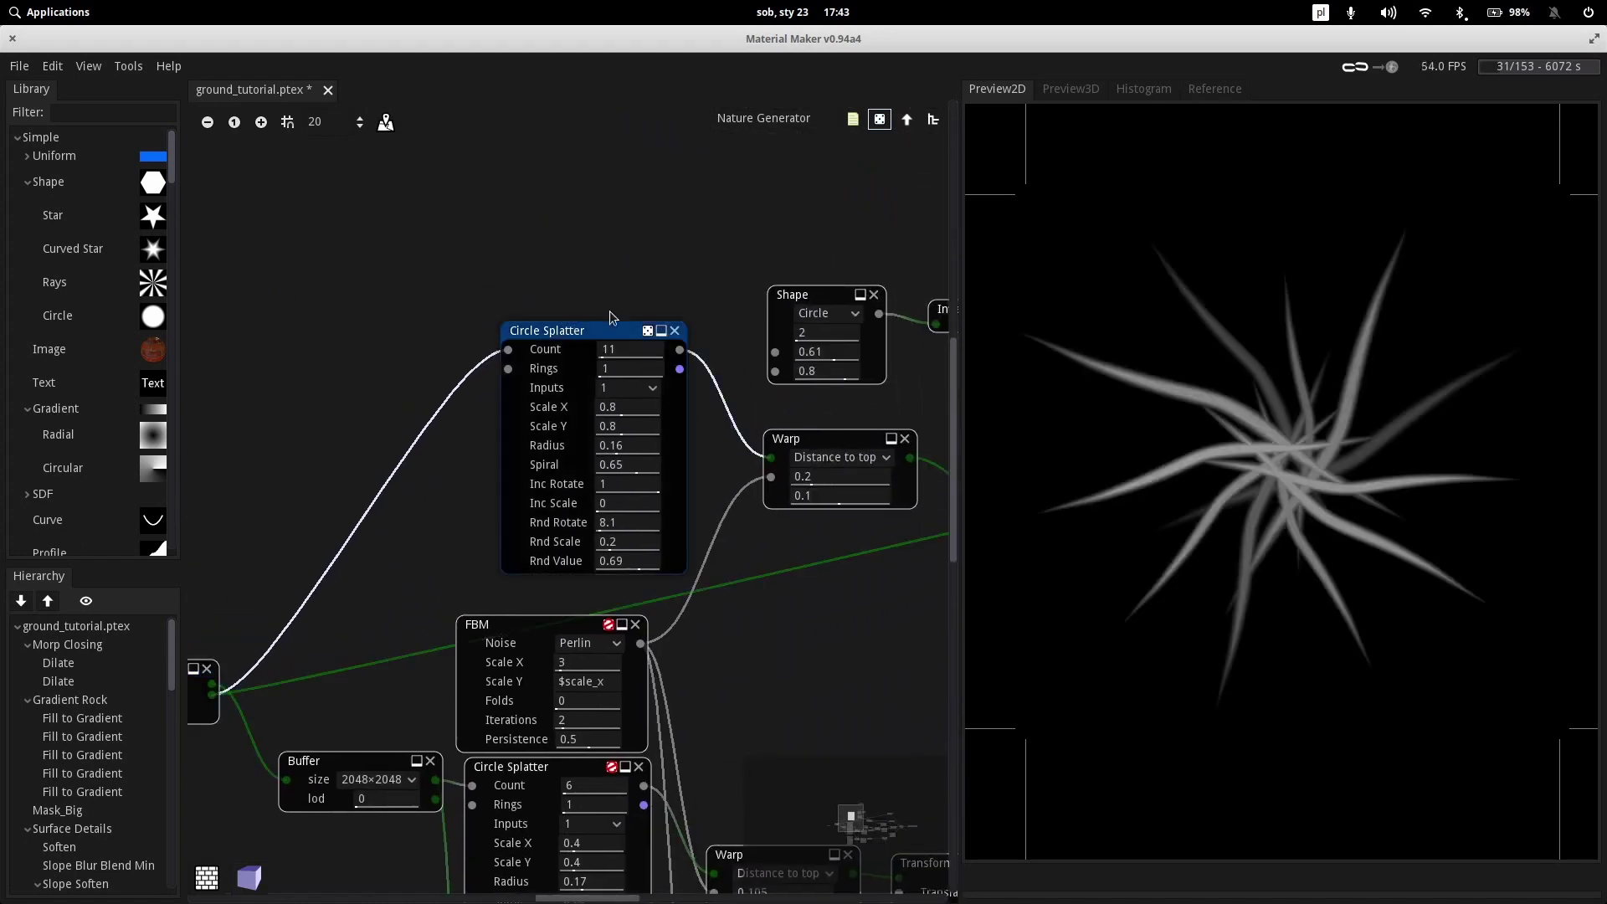
Preview the Warp of the splattered stems and the 0.88 Multiply Blend that combines it with the inverted Circle Shape
middle_drag(628, 308, 244, 212)
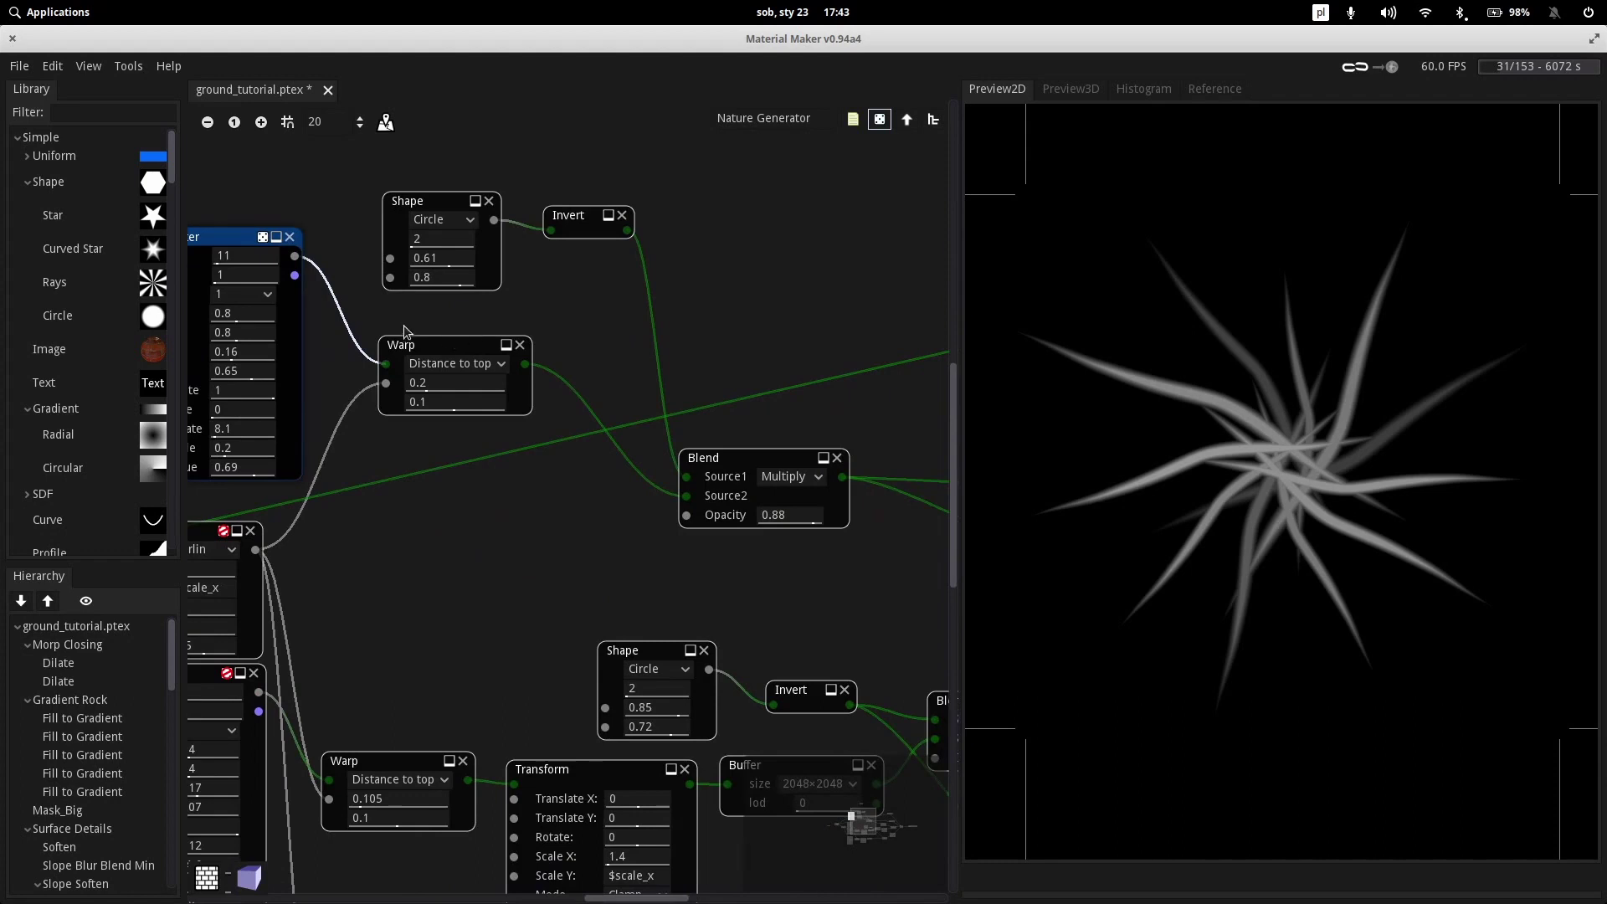
middle_drag(404, 328, 500, 311)
click(529, 329)
middle_drag(586, 272, 298, 201)
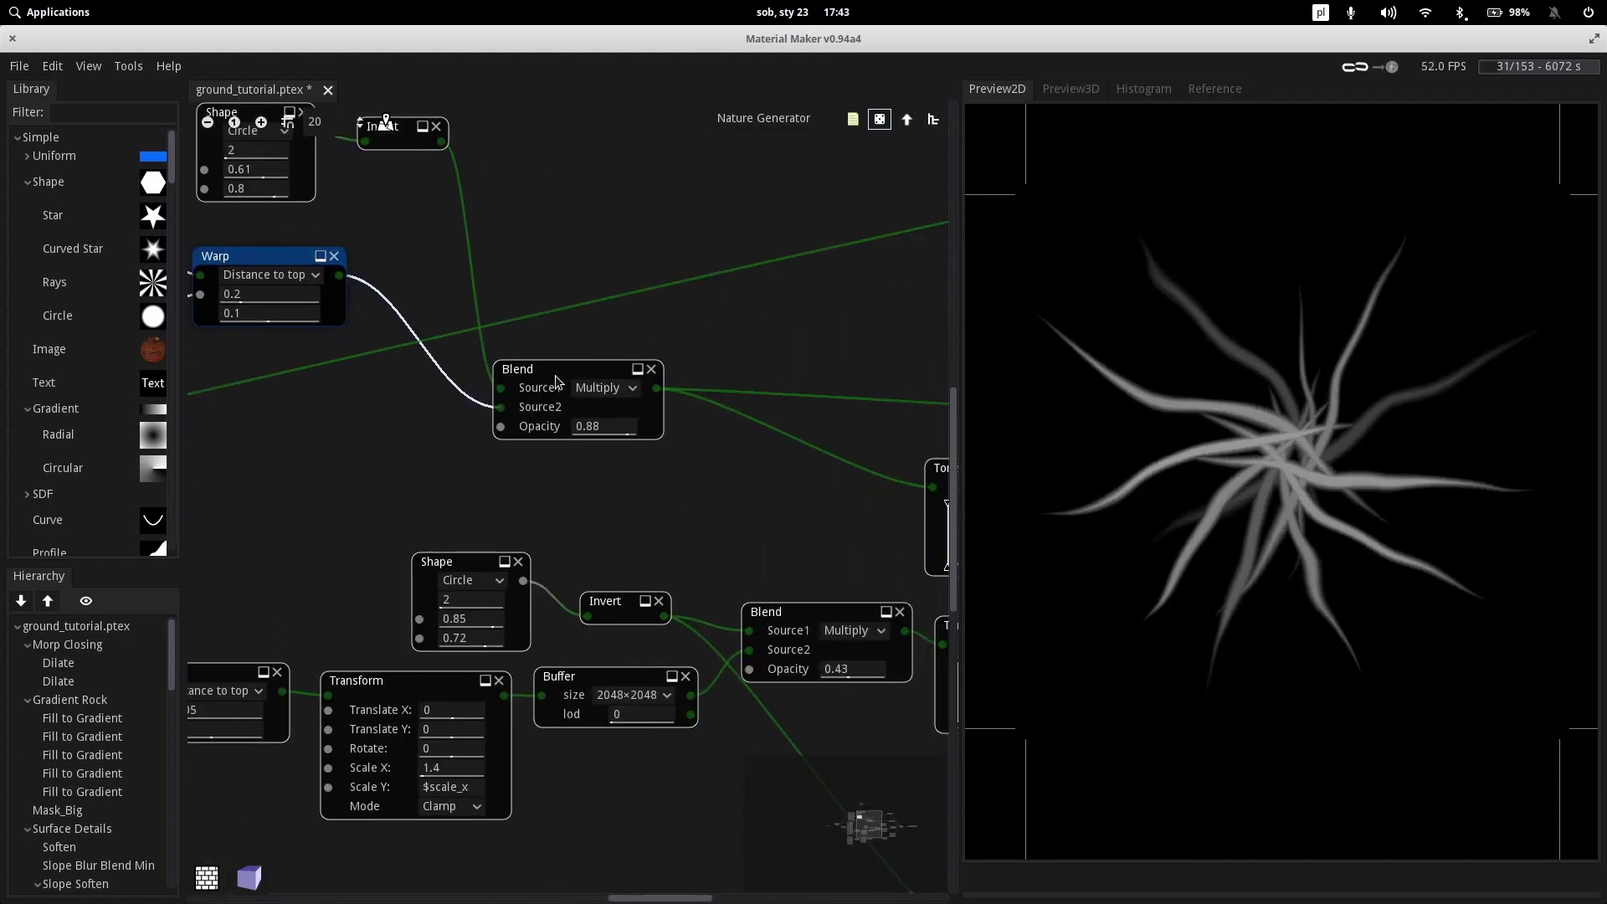
click(547, 363)
middle_drag(588, 362, 806, 524)
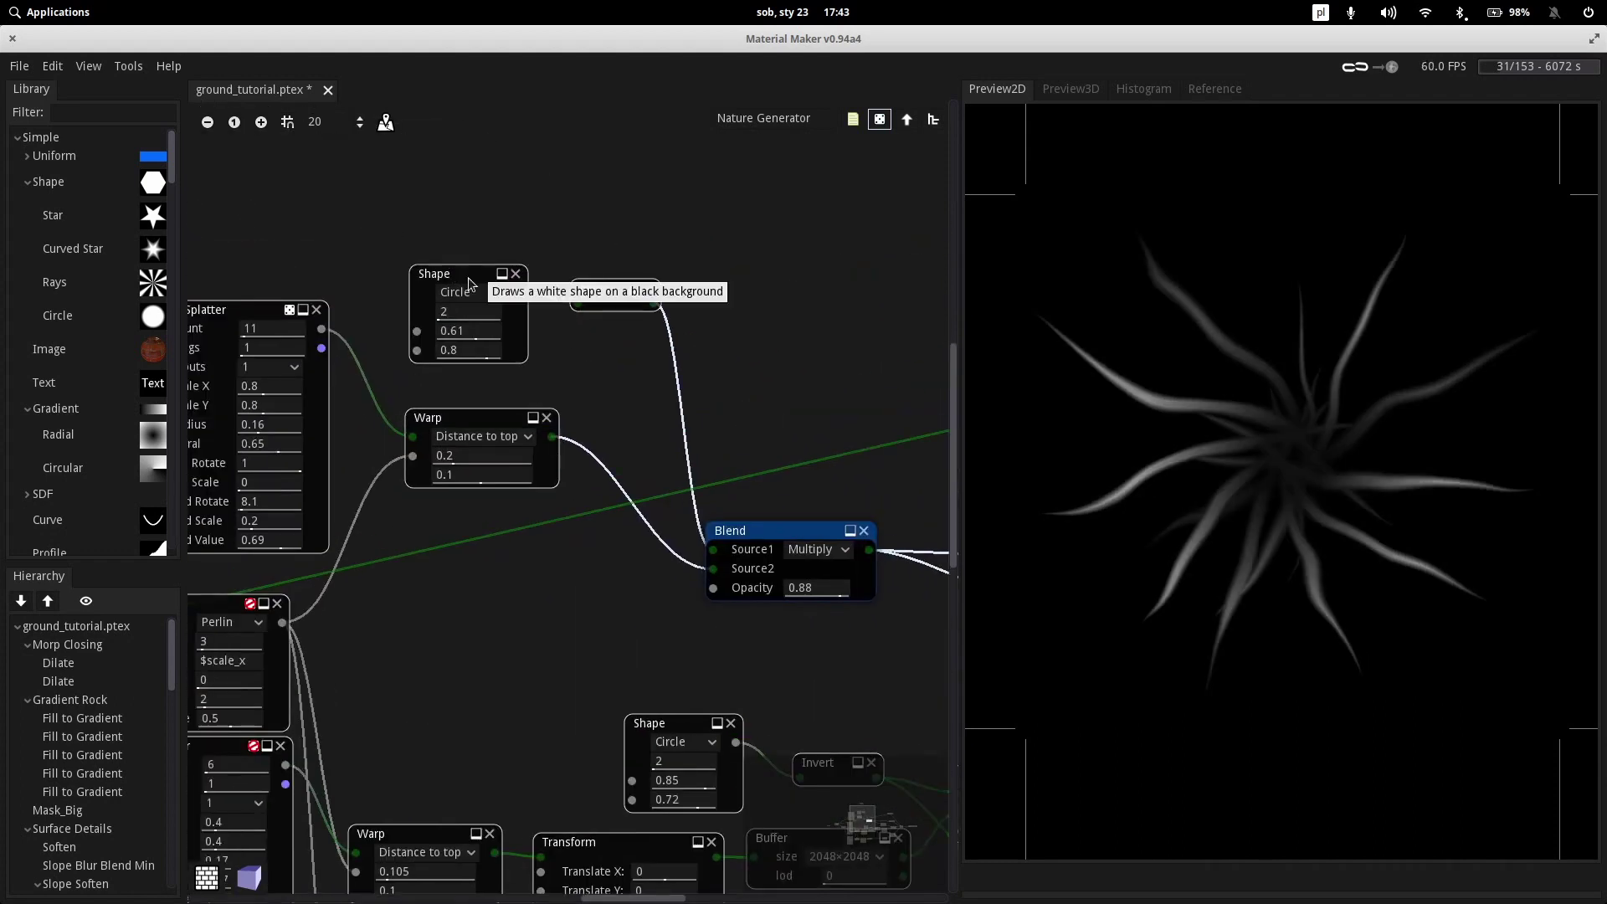
Examine how the 0.88 Multiply Blend connects onward to the Tones node and the following nodes
scroll(801, 490, right, 4)
scroll(801, 490, down, 2)
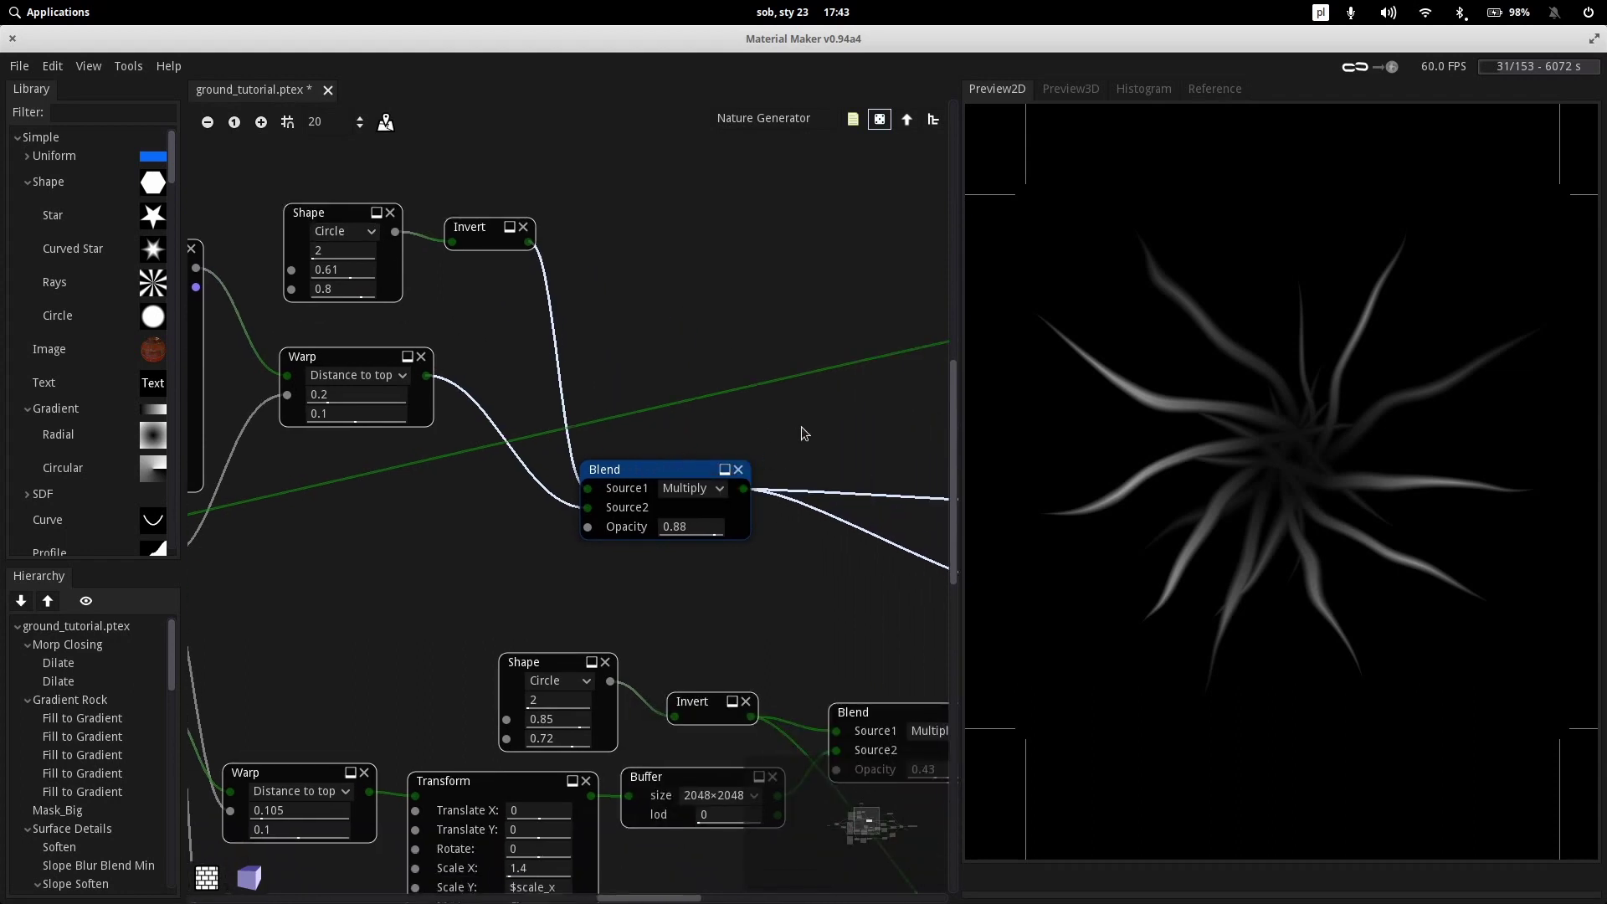
scroll(753, 494, right, 6)
scroll(700, 556, down, 1)
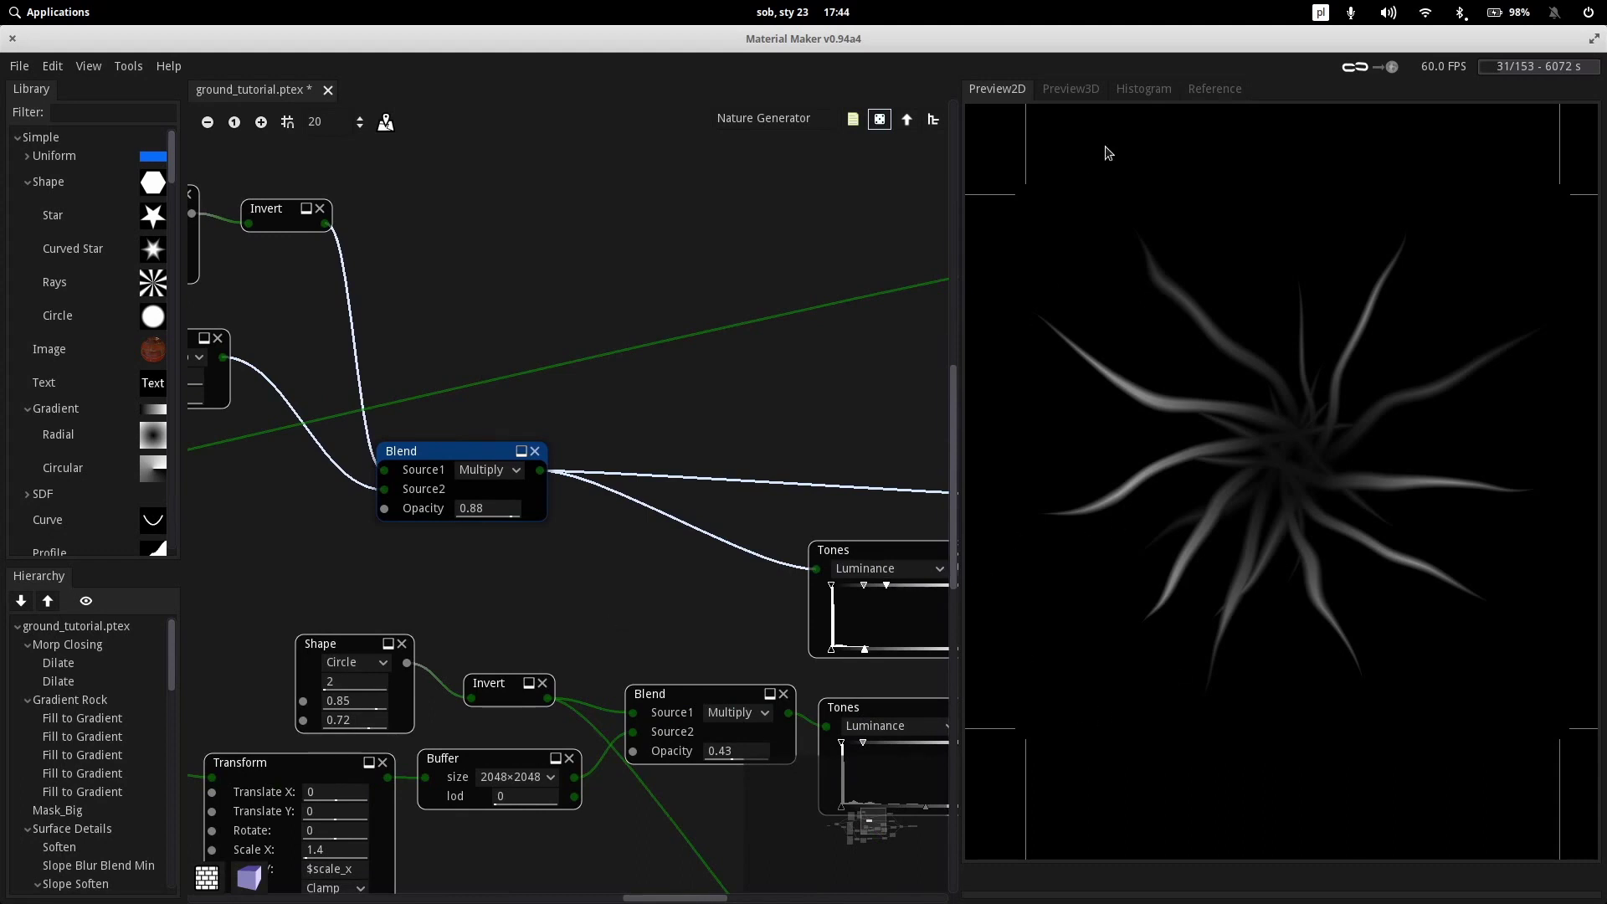
scroll(833, 362, right, 5)
scroll(832, 361, down, 3)
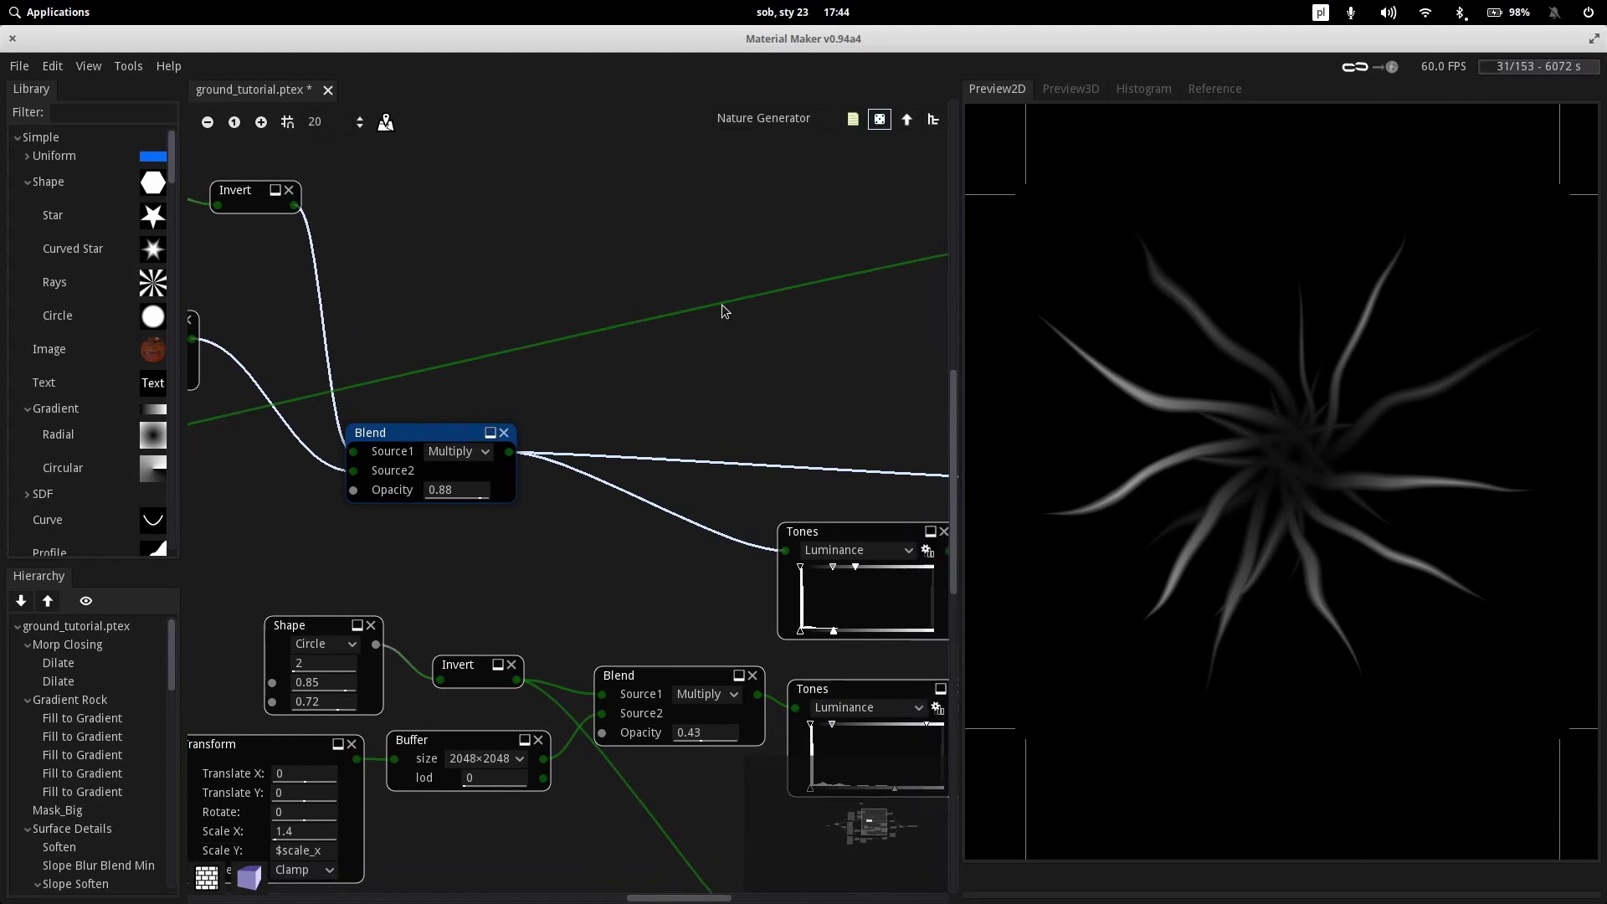
scroll(650, 263, left, 3)
scroll(651, 263, up, 1)
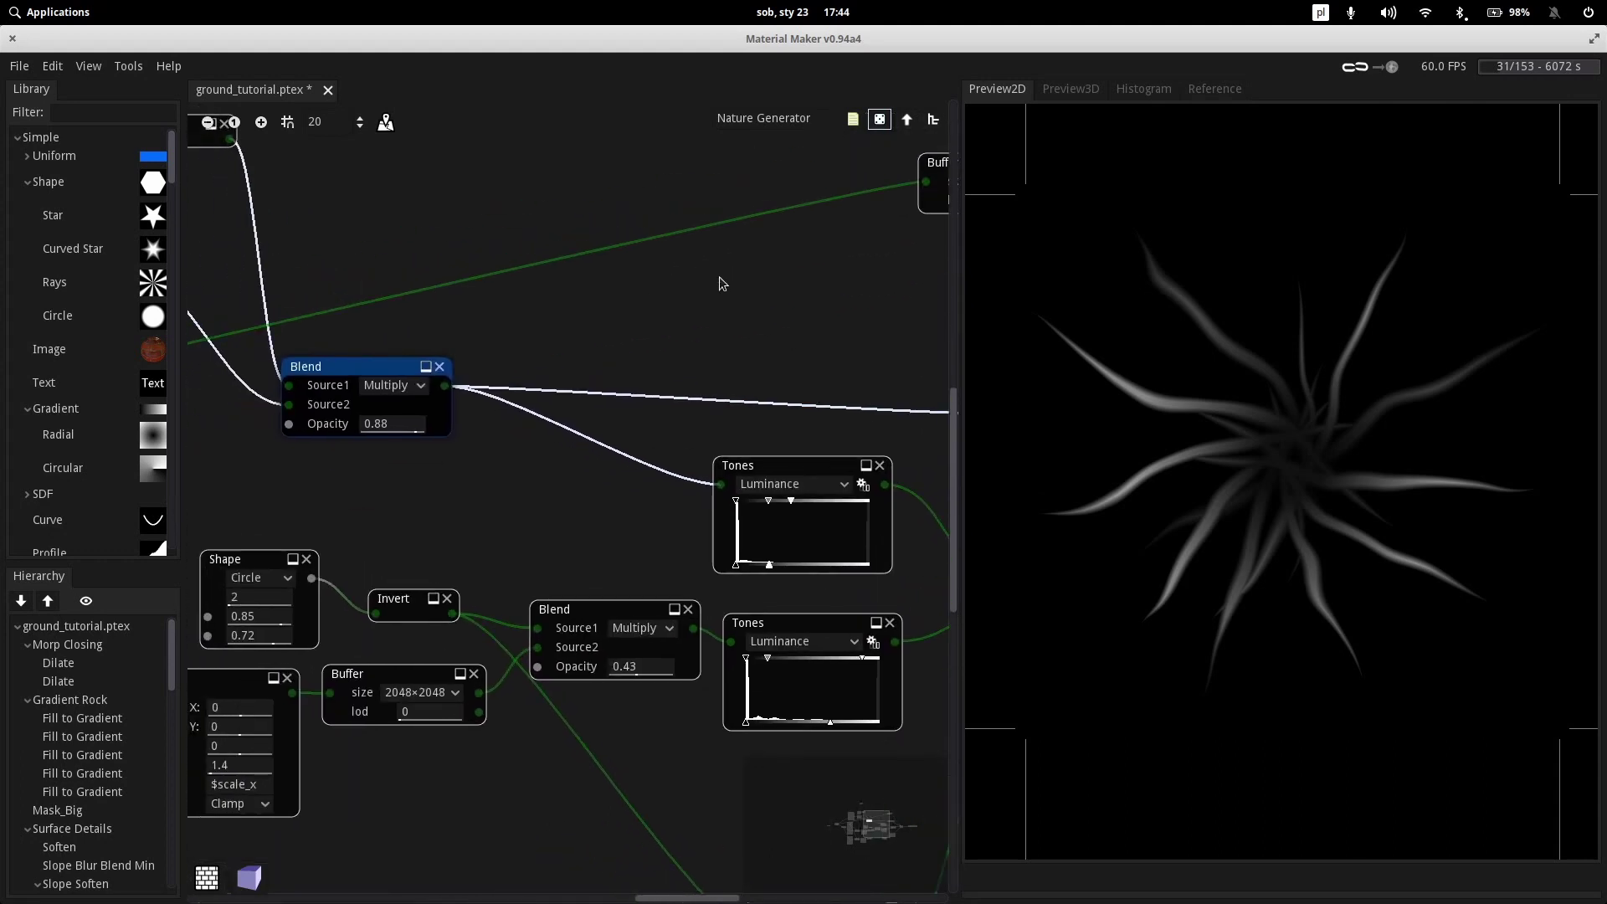
middle_drag(720, 278, 734, 149)
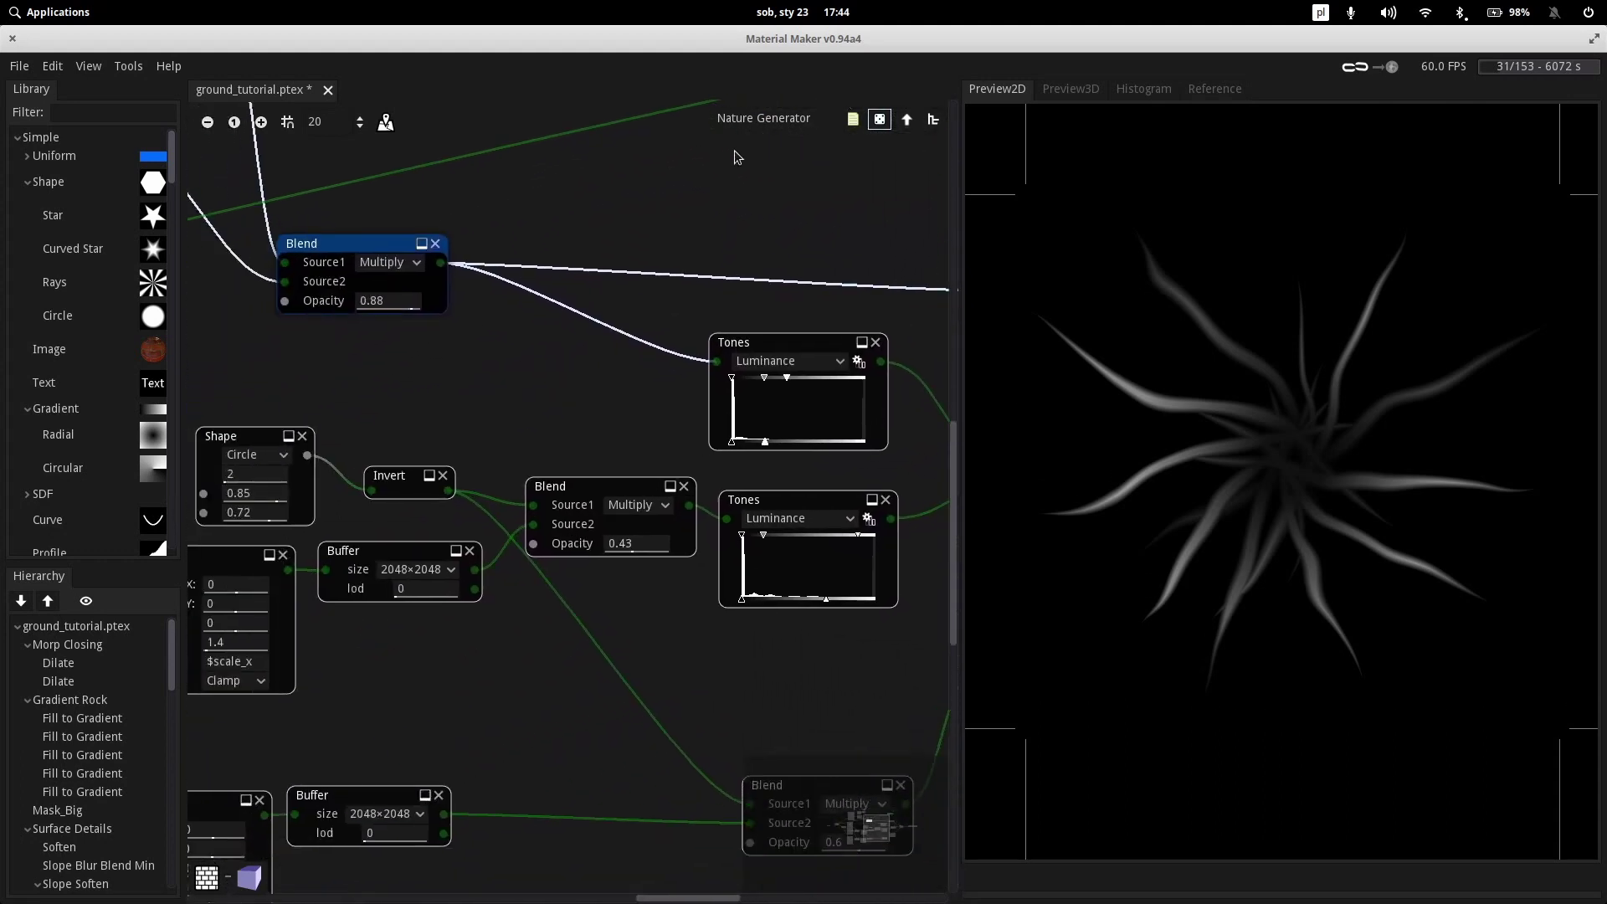
Compare the leaf arrangements of the two Circle Splatter nodes with Count 6 and Count 4
middle_drag(489, 374, 993, 233)
scroll(661, 246, right, 1)
scroll(662, 246, down, 1)
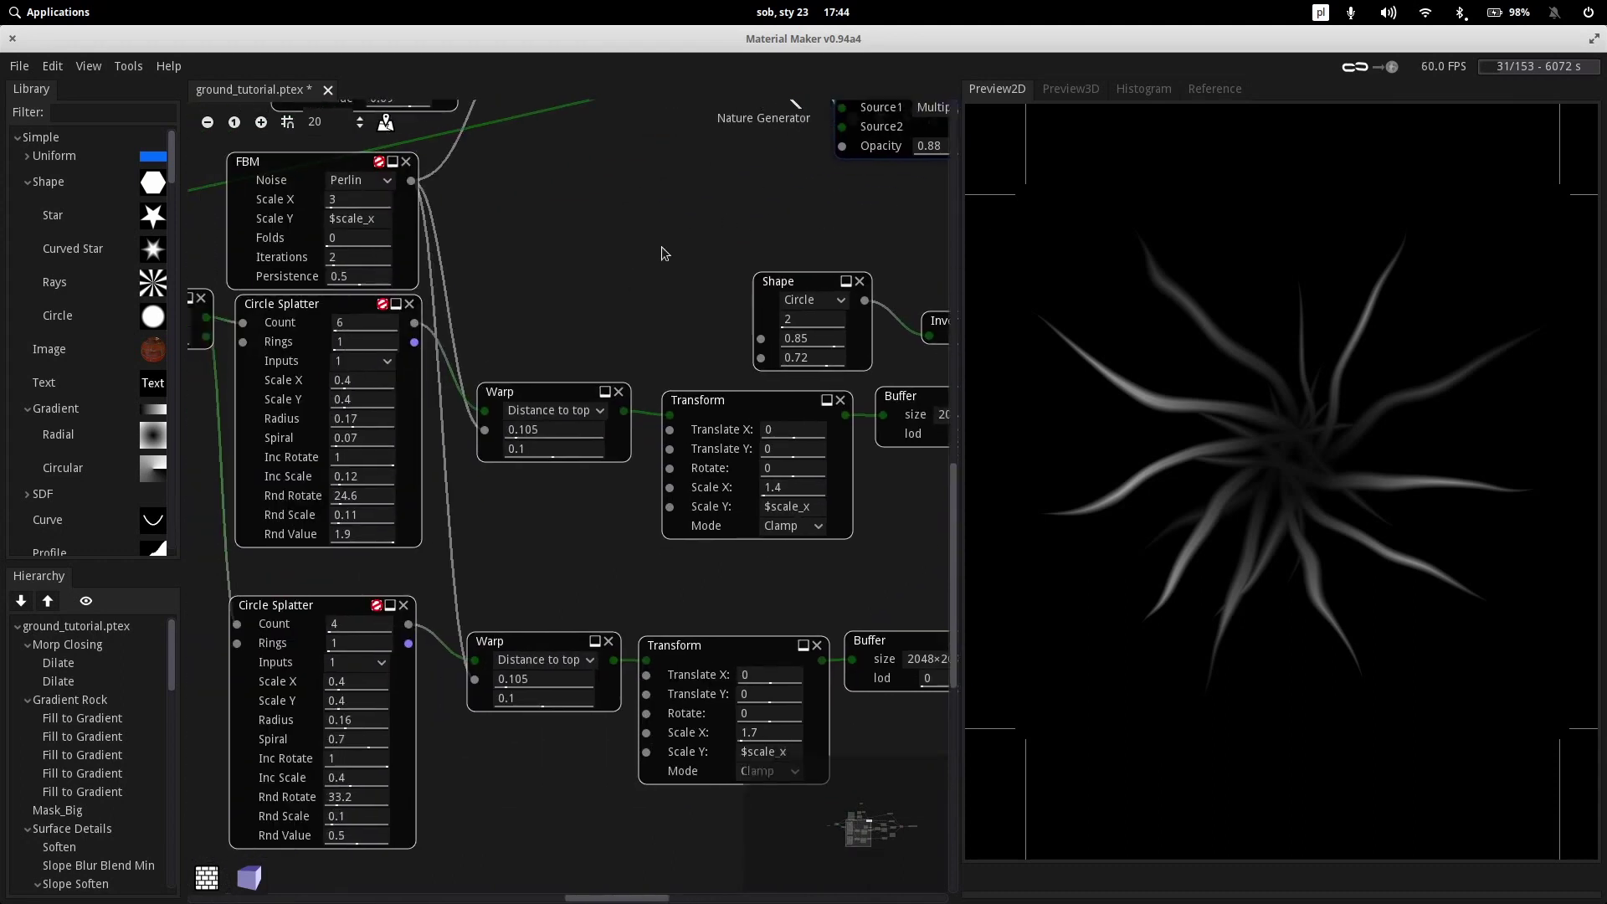
middle_drag(539, 289, 730, 335)
click(449, 330)
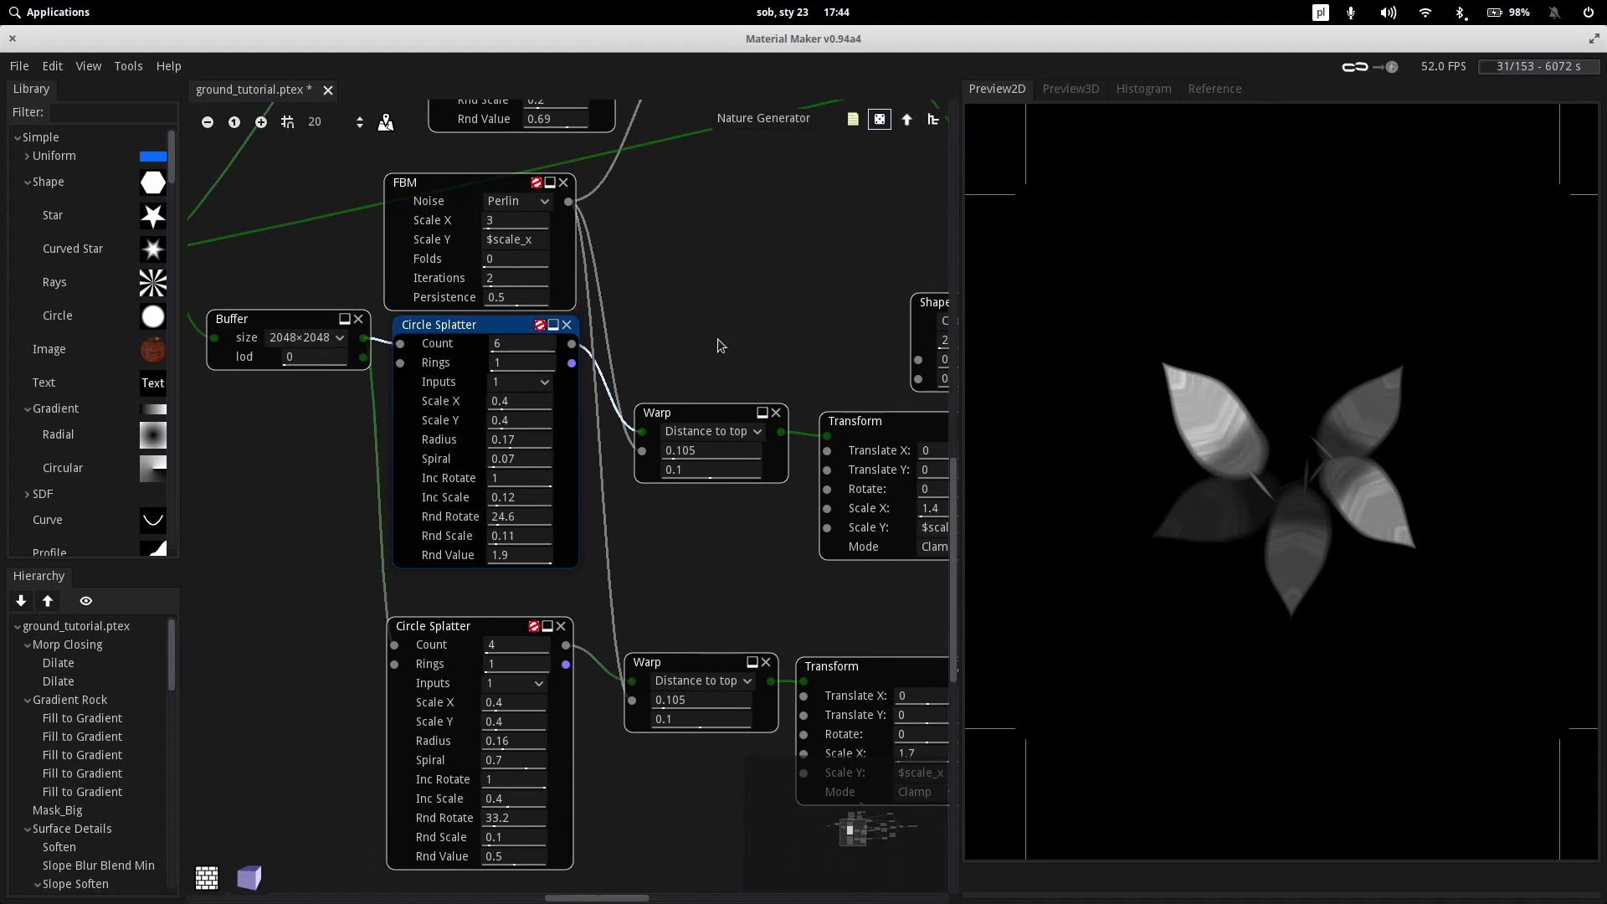
click(456, 628)
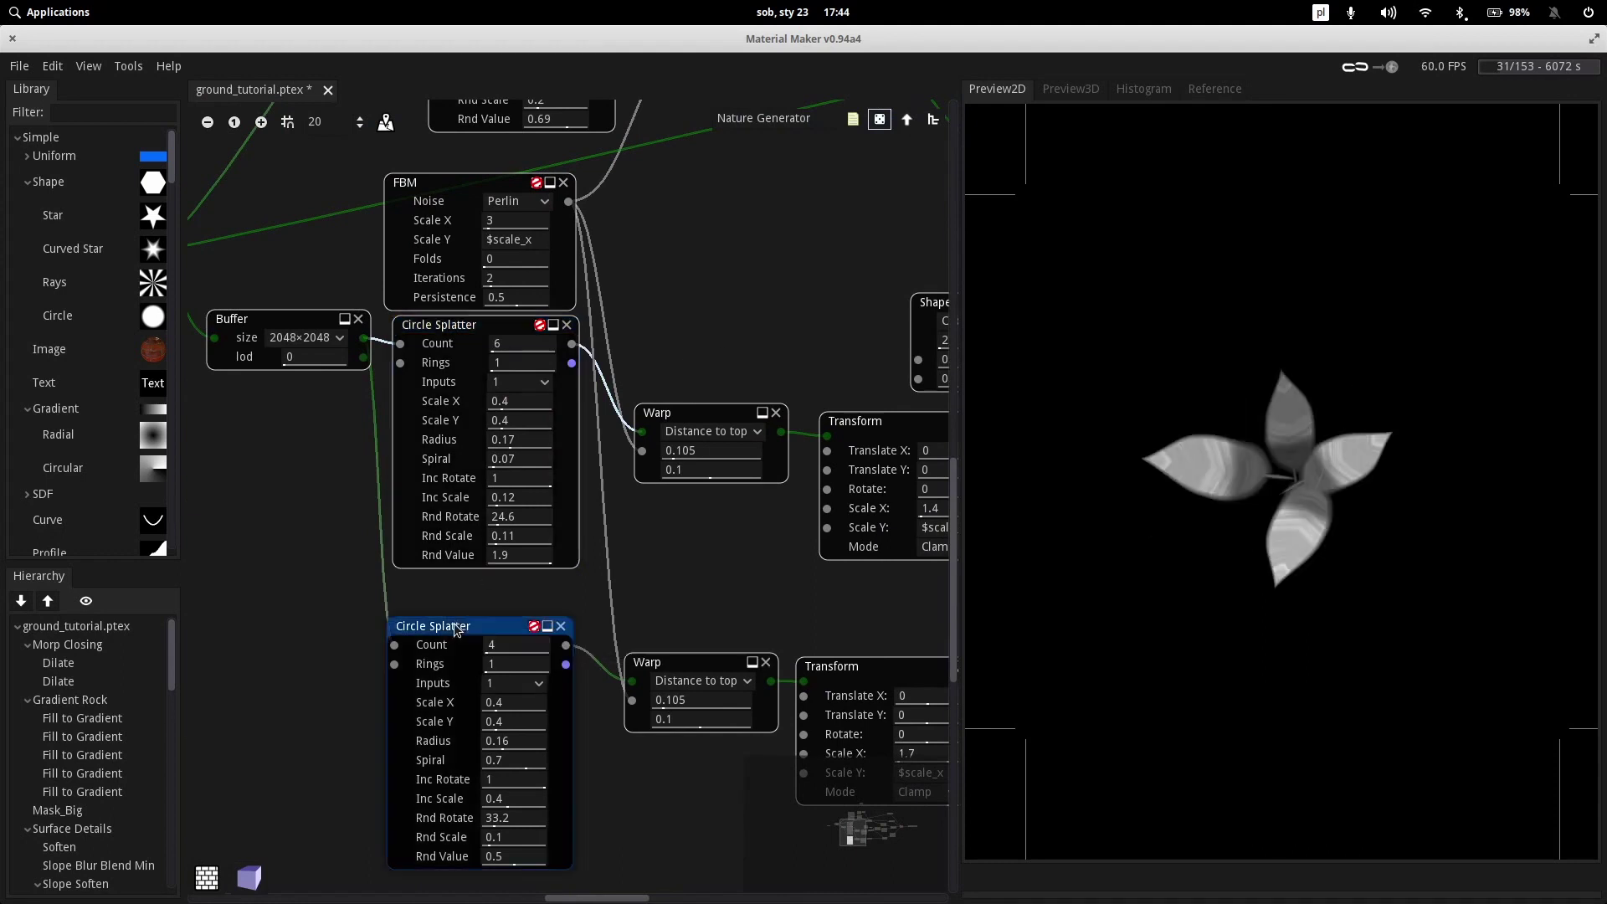
click(450, 323)
Follow the six-count leaf branch through Warp and Transform and preview its Multiply Blend with opacity 0.43
scroll(682, 307, right, 10)
scroll(683, 308, down, 1)
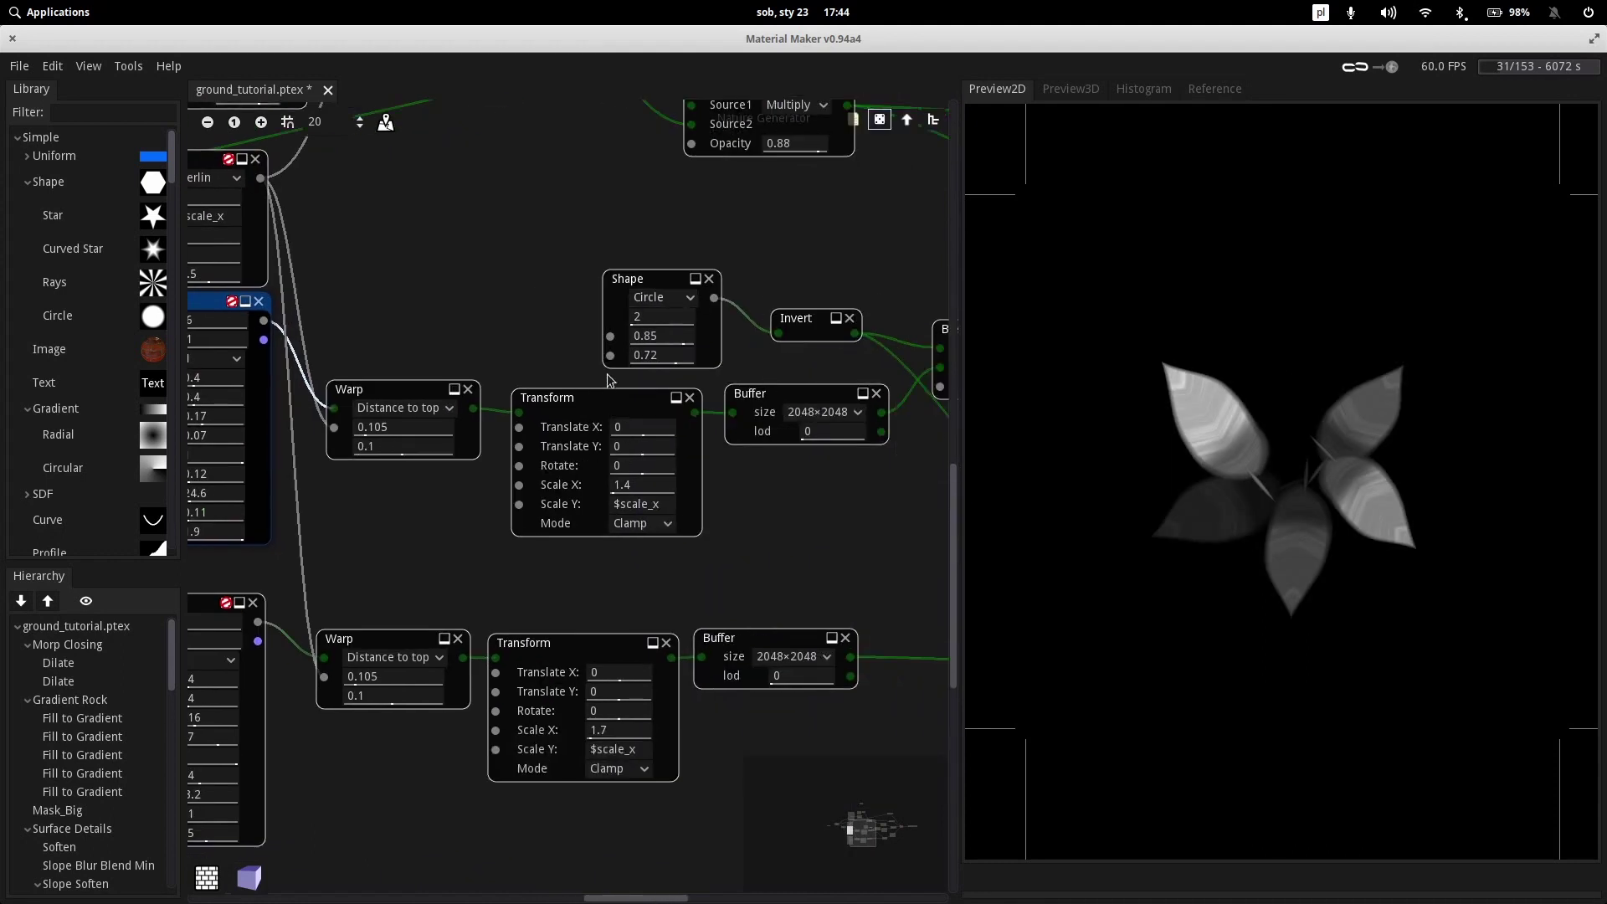
scroll(611, 380, right, 6)
scroll(611, 380, down, 3)
scroll(580, 525, right, 2)
scroll(579, 526, up, 1)
scroll(586, 502, right, 6)
click(588, 297)
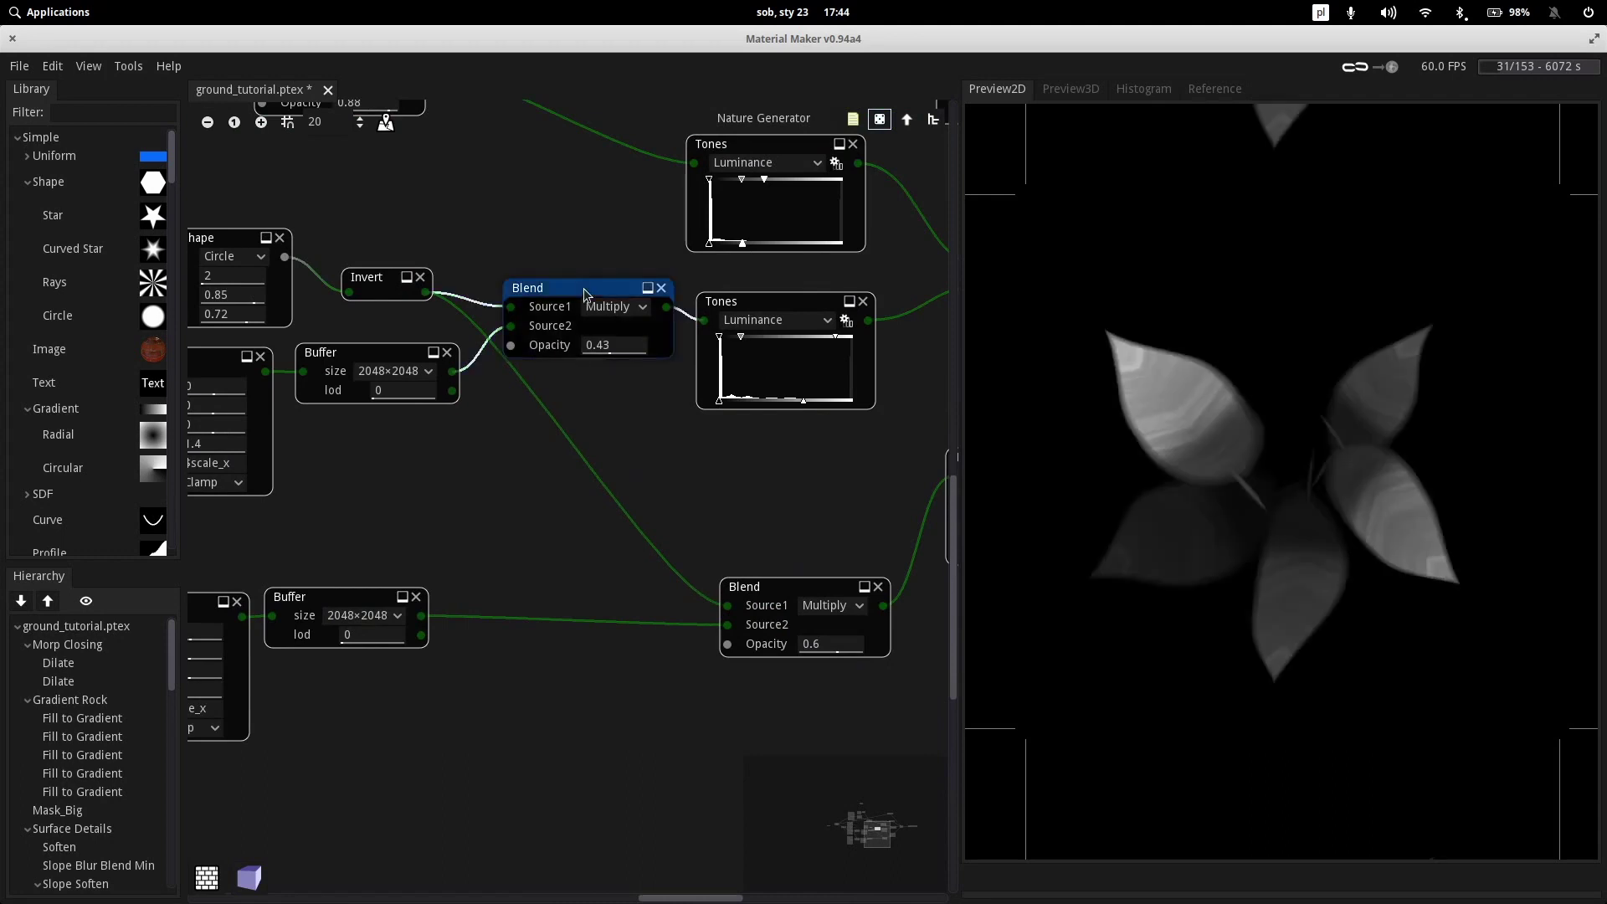
Preview the Lighten Blend that merges the stem and leaf branches after their Tones nodes
scroll(677, 418, right, 4)
scroll(677, 418, up, 3)
scroll(492, 591, right, 2)
scroll(492, 591, up, 2)
scroll(746, 442, right, 4)
scroll(746, 442, up, 1)
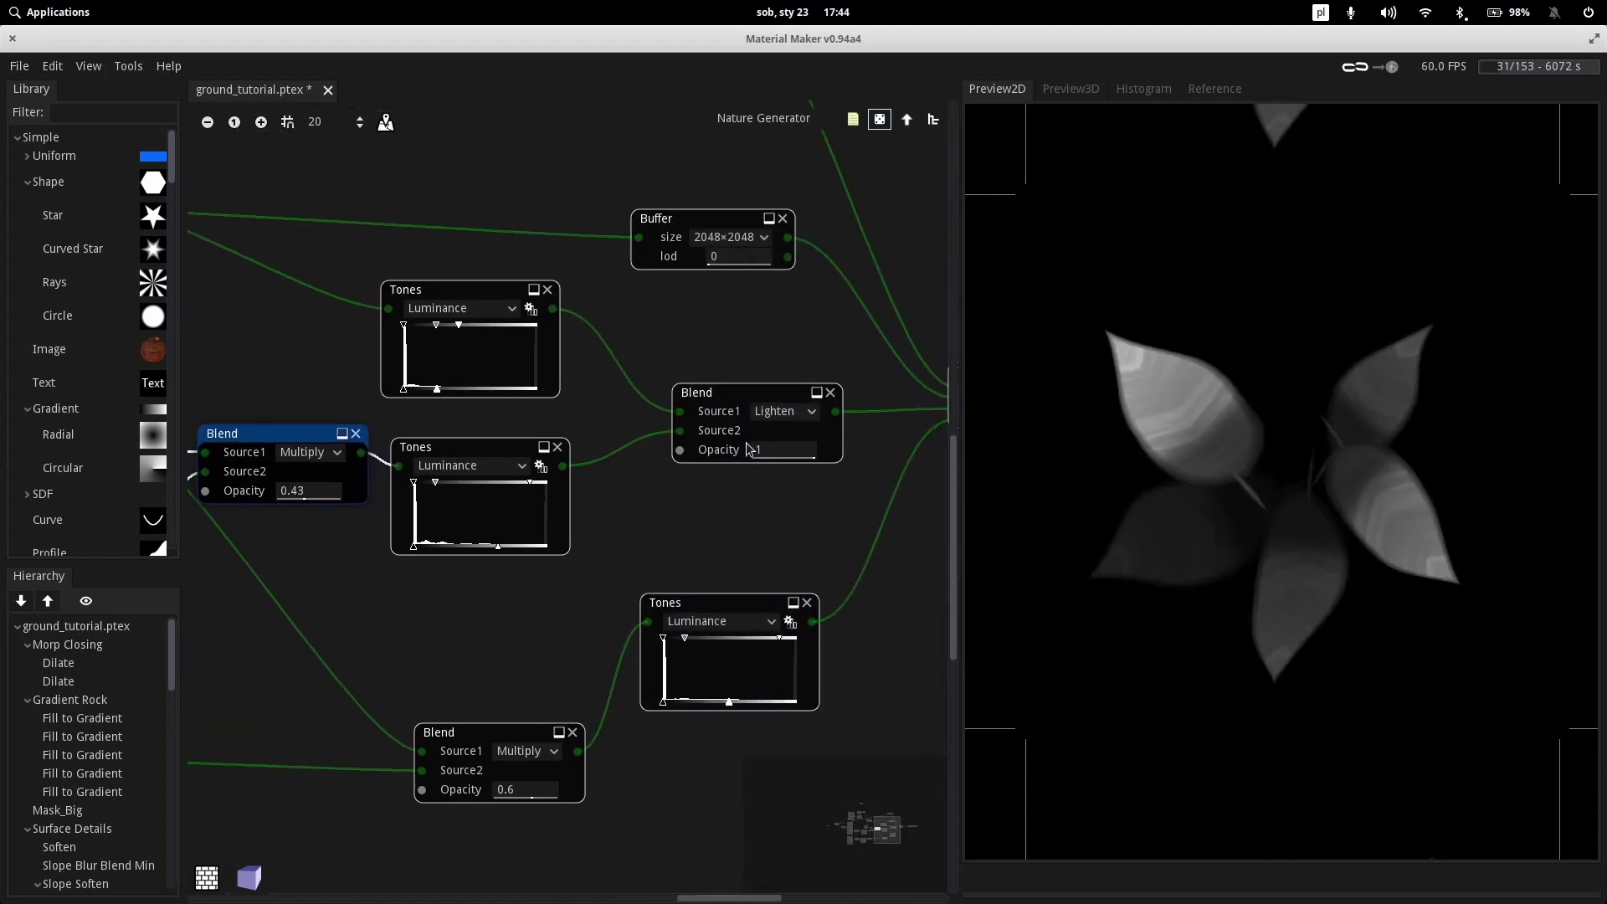
click(734, 400)
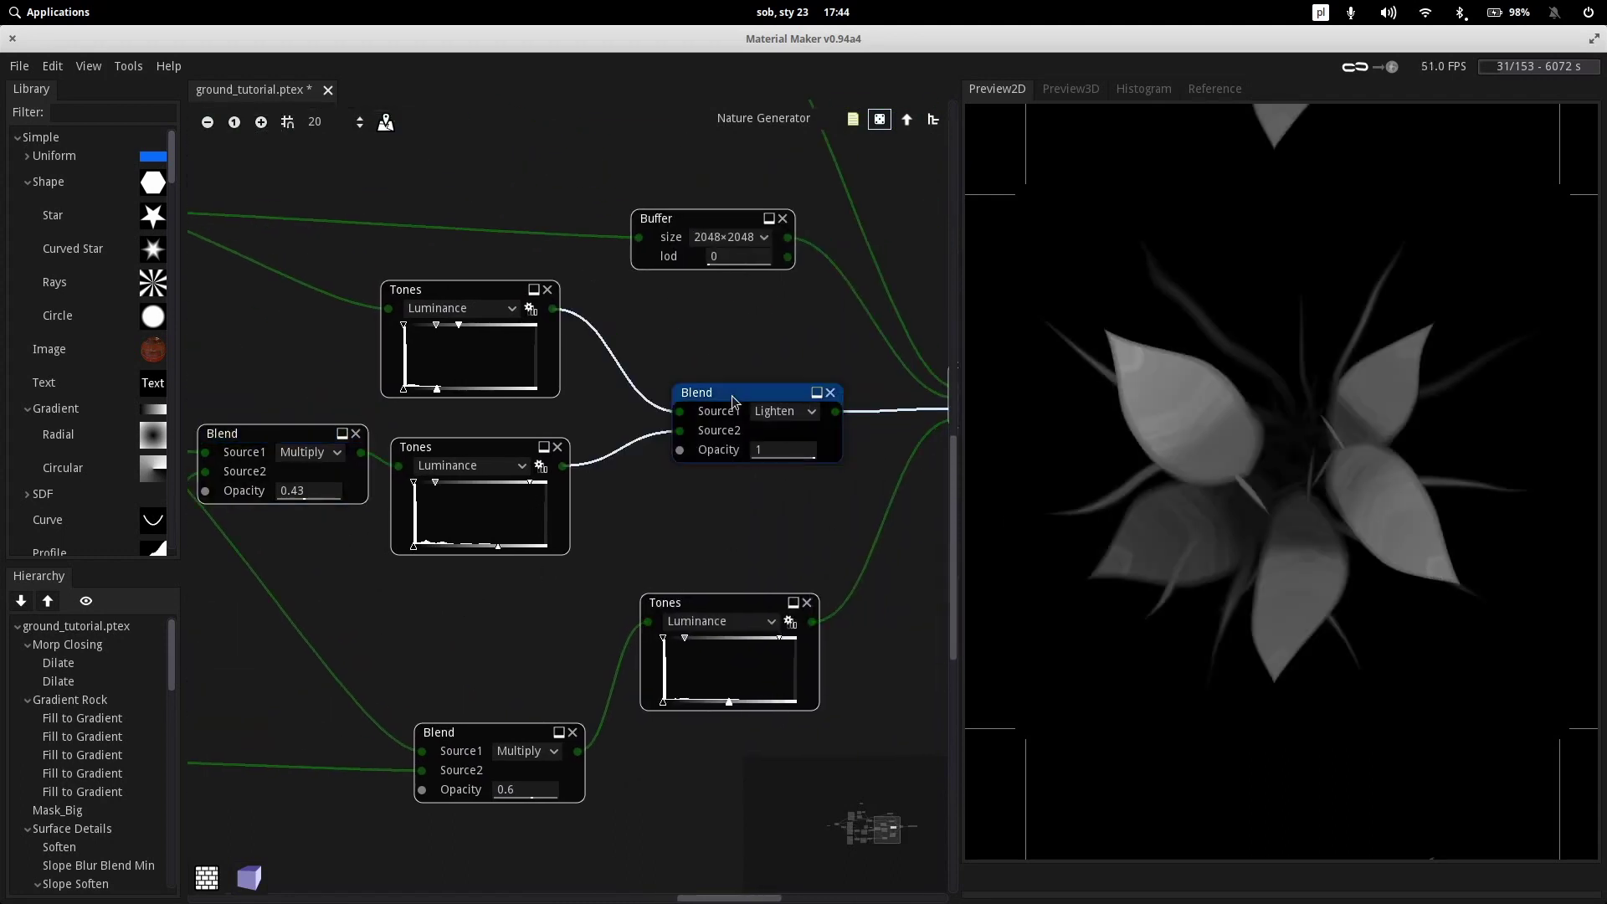
Review the branches feeding the Tile2x2 node and preview how it lays out the four plant shapes
middle_drag(285, 307, 756, 520)
middle_drag(558, 355, 896, 405)
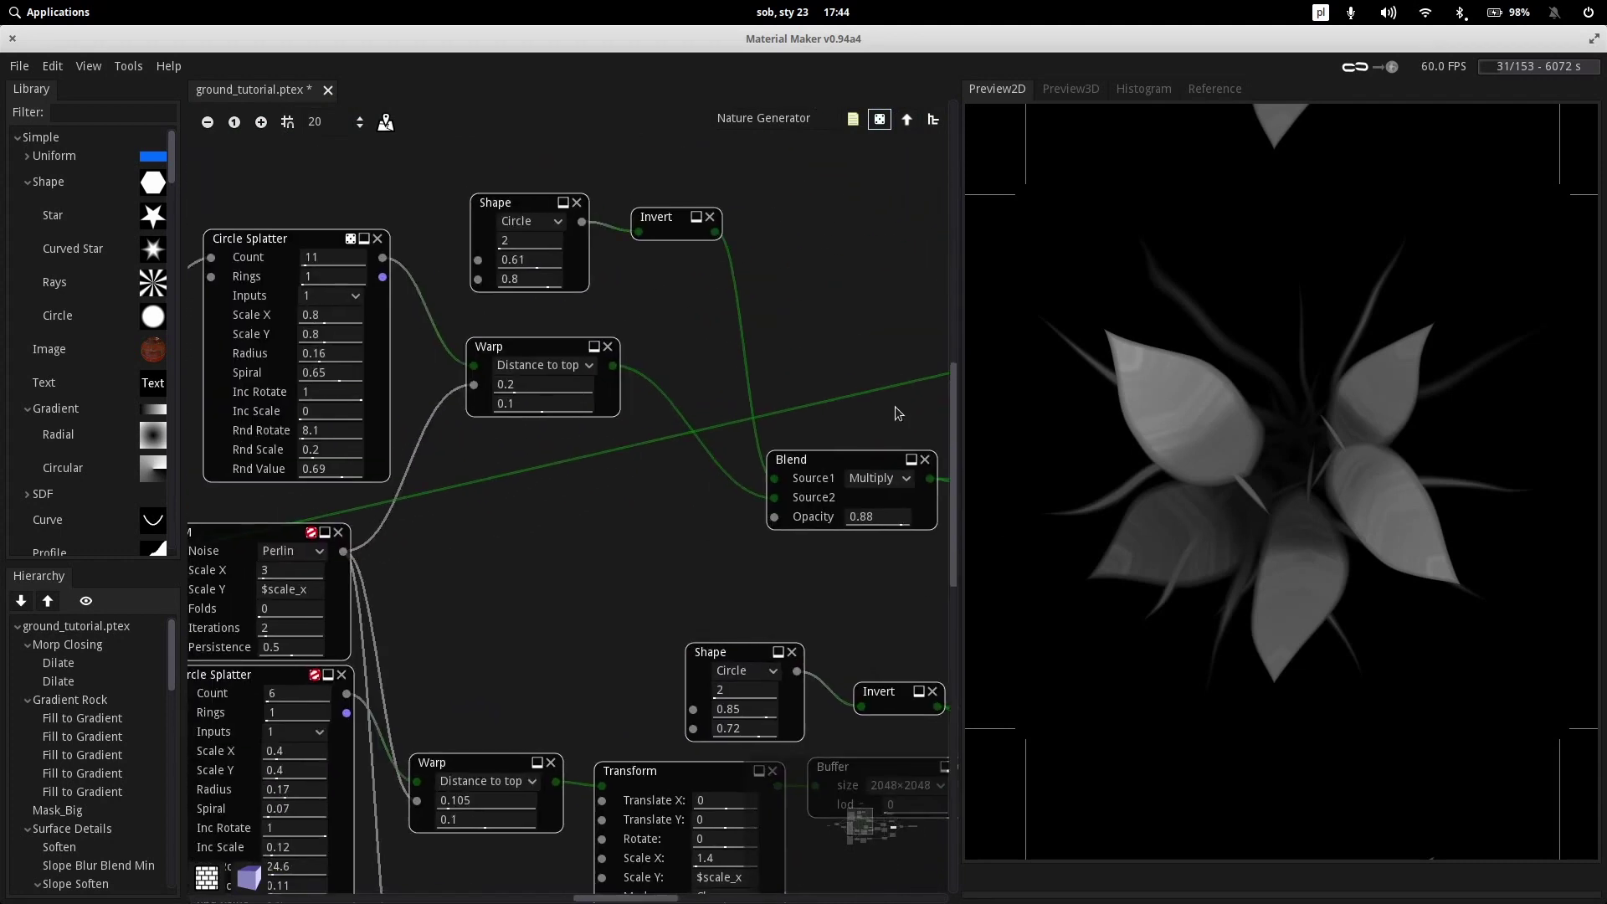
mouse_move(559, 453)
middle_down()
mouse_move(887, 544)
mouse_move(456, 479)
mouse_move(54, 371)
middle_up()
middle_drag(538, 323, 36, 79)
middle_drag(612, 515, 675, 364)
mouse_move(597, 331)
middle_down()
mouse_move(452, 599)
mouse_move(368, 637)
middle_up()
click(520, 498)
click(519, 505)
middle_drag(605, 566, 748, 534)
click(696, 459)
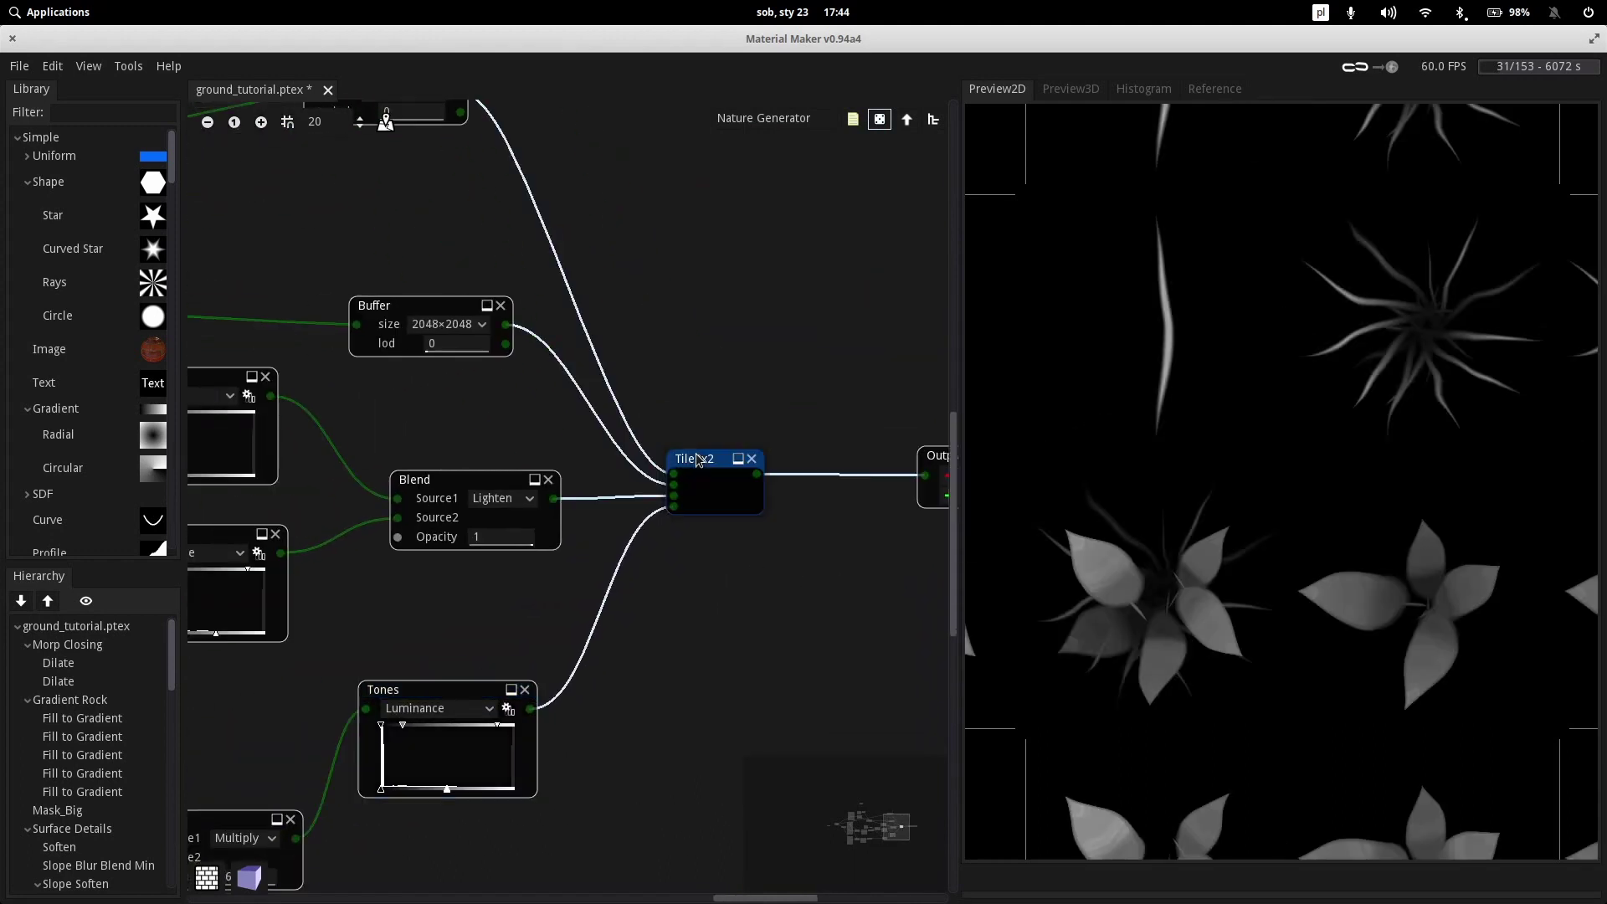
middle_drag(699, 396, 558, 372)
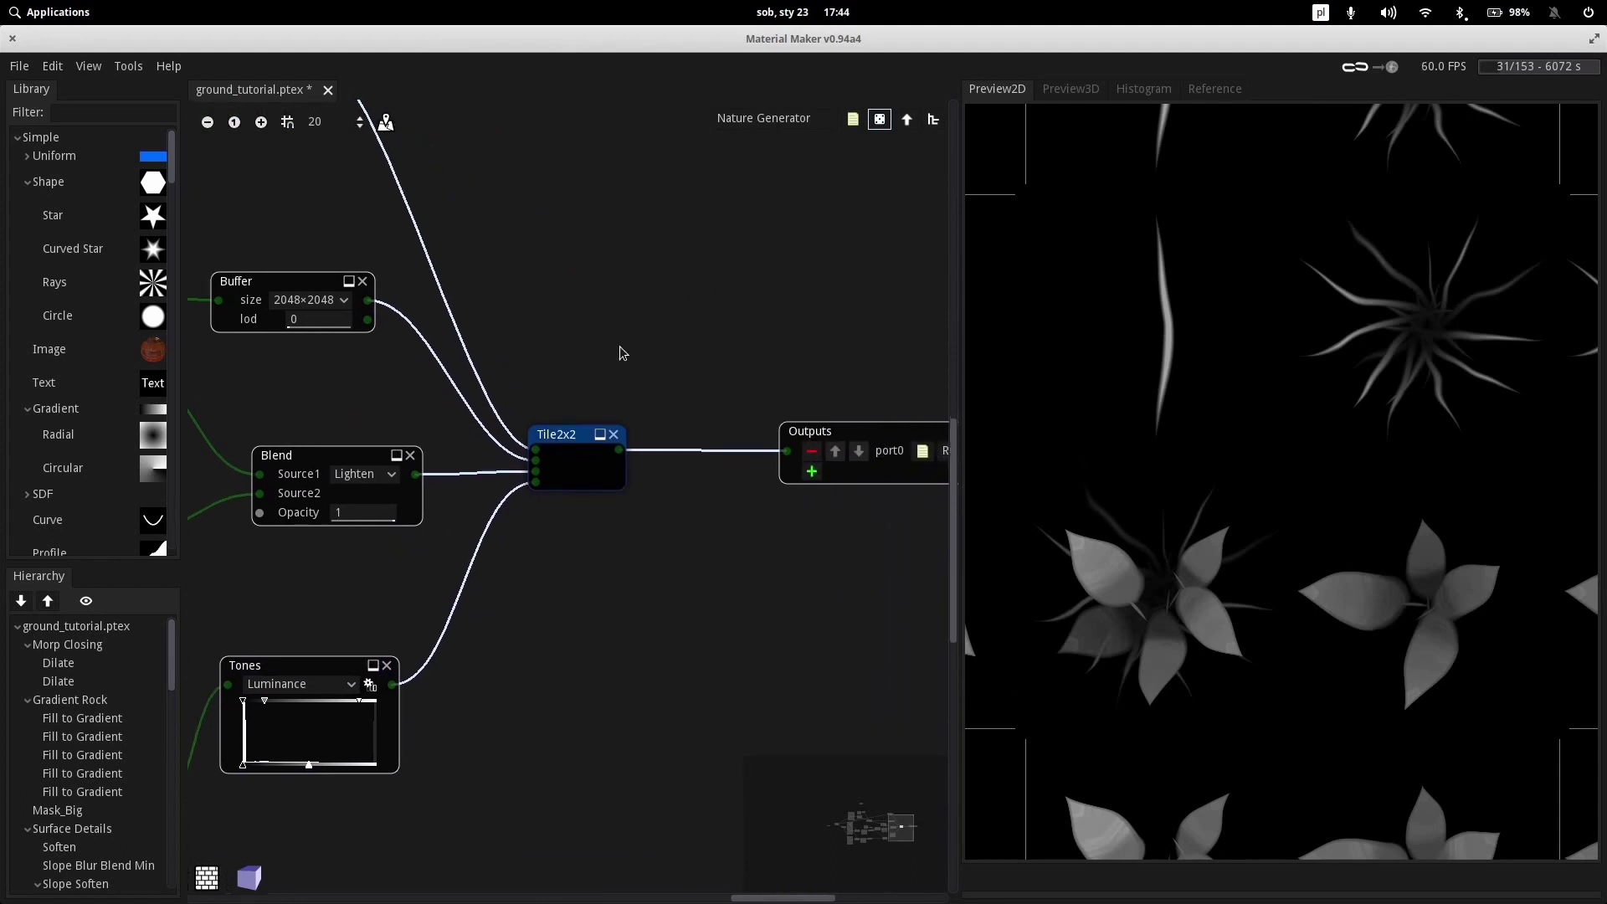
Return to the parent Plants graph and preview the Buffer that follows the Improved Tiler
click(908, 119)
scroll(527, 424, right, 4)
scroll(534, 511, down, 4)
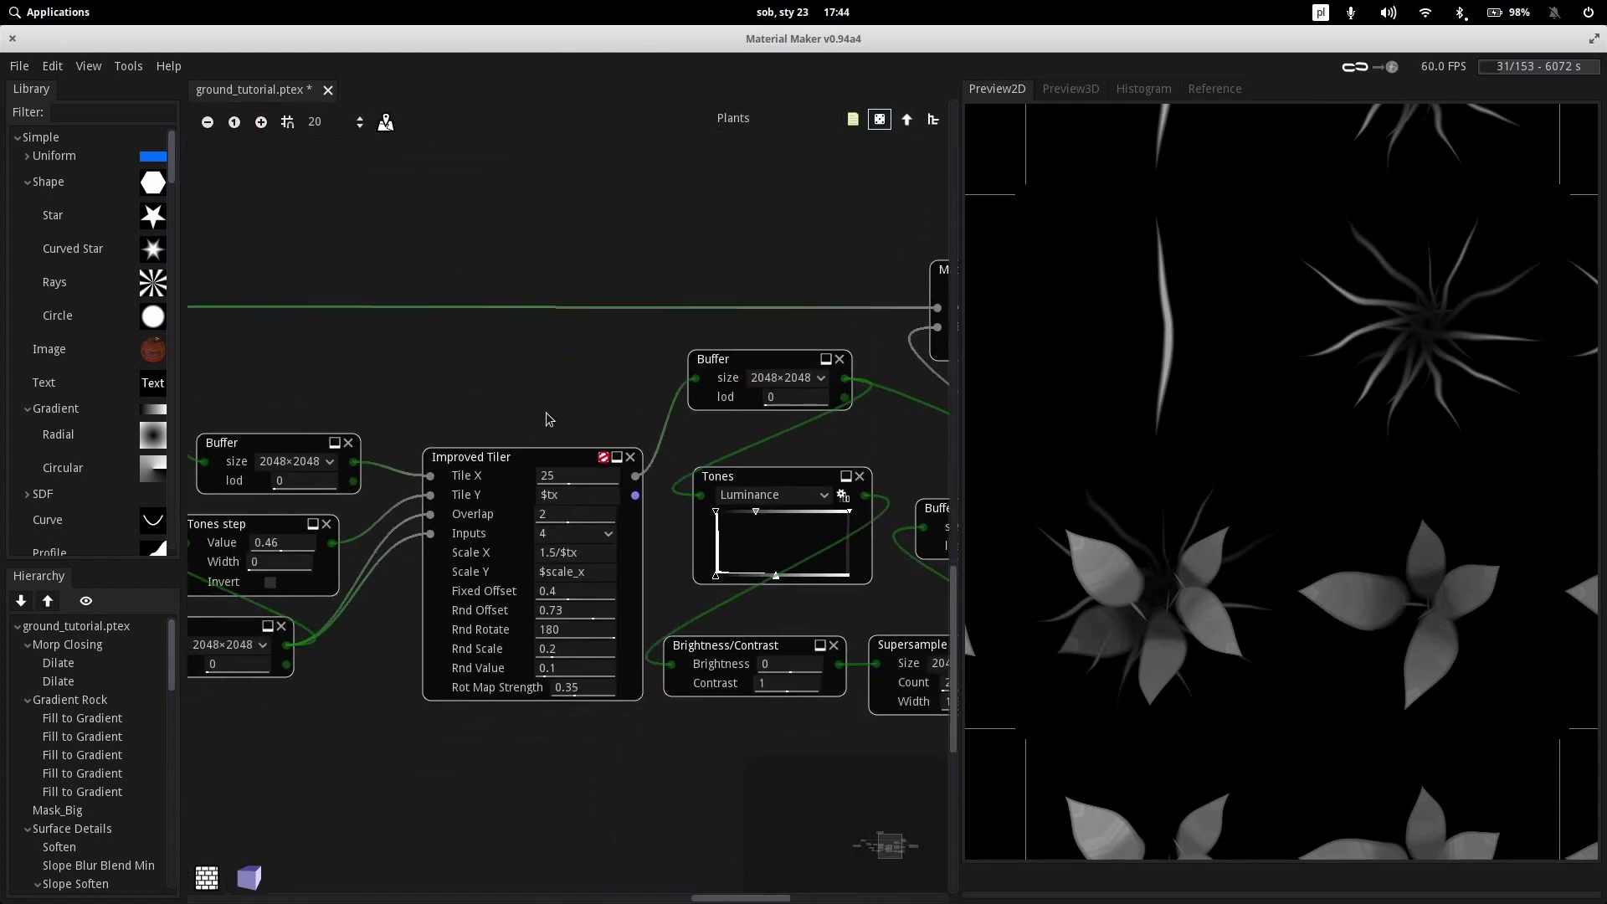
middle_drag(545, 413, 365, 310)
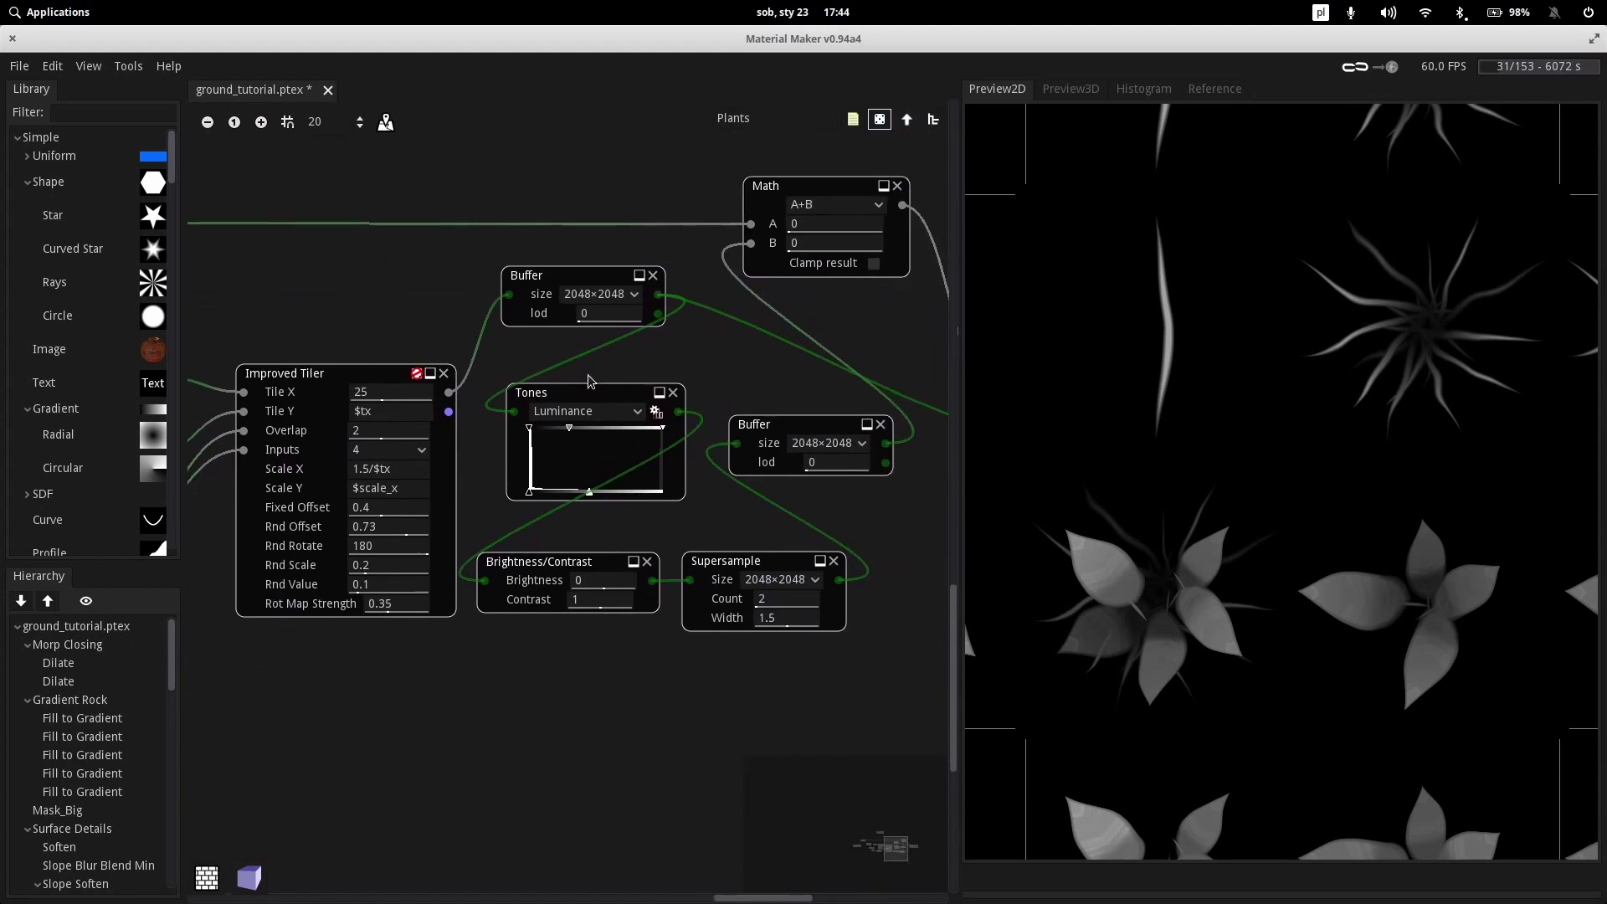
click(575, 278)
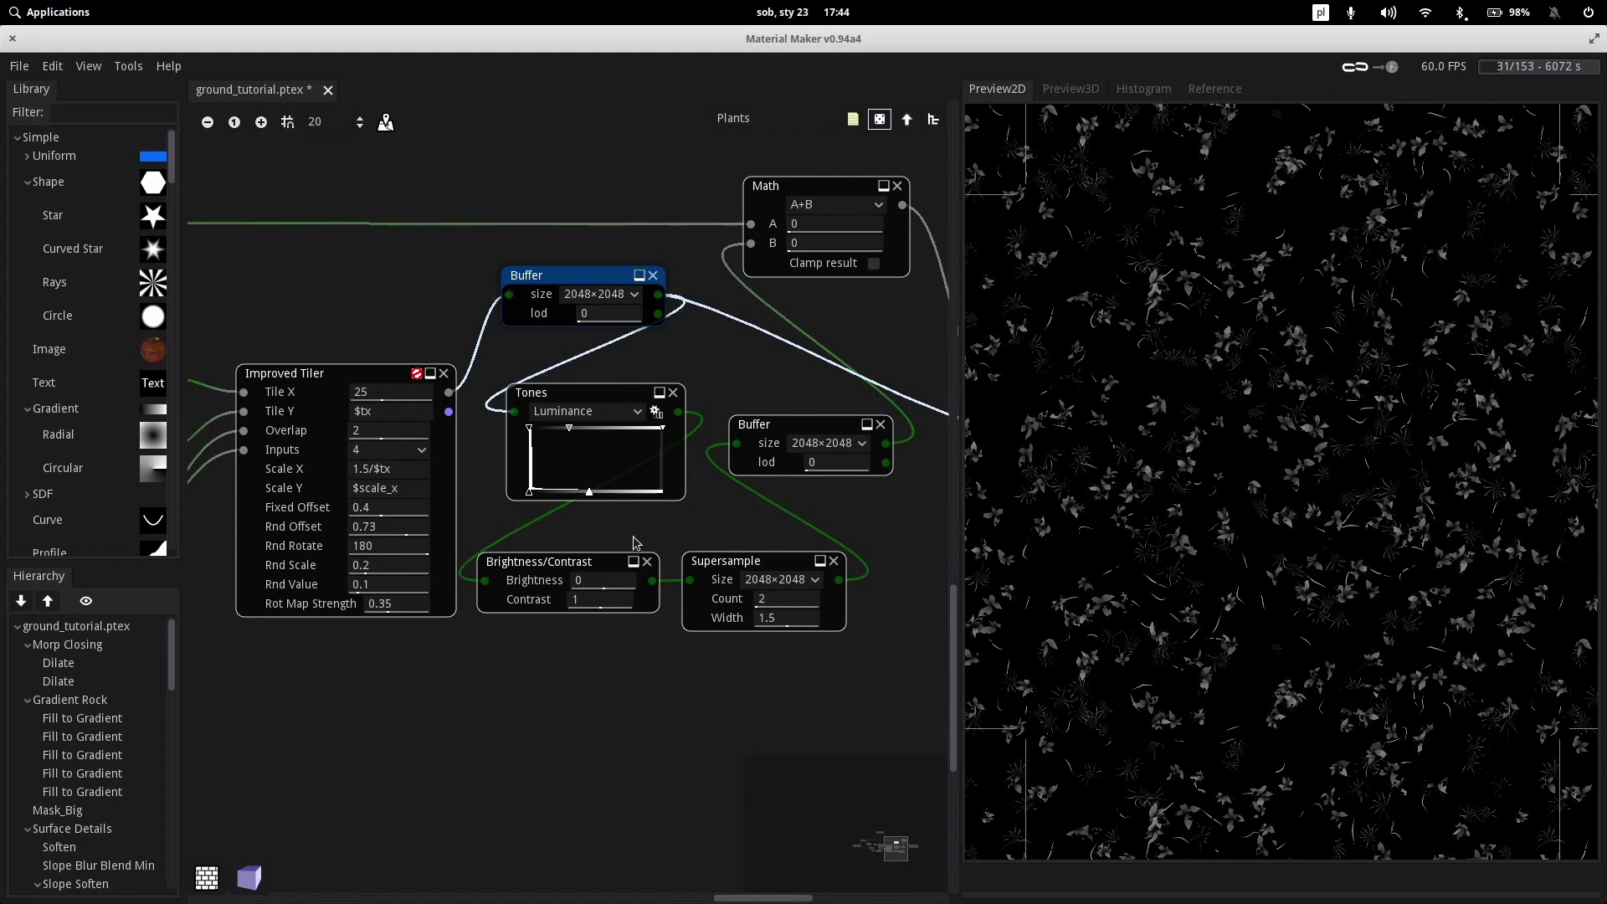
Preview the scattered plants through the Tones, Brightness/Contrast, Supersample and final Buffer nodes in turn
click(592, 402)
click(592, 564)
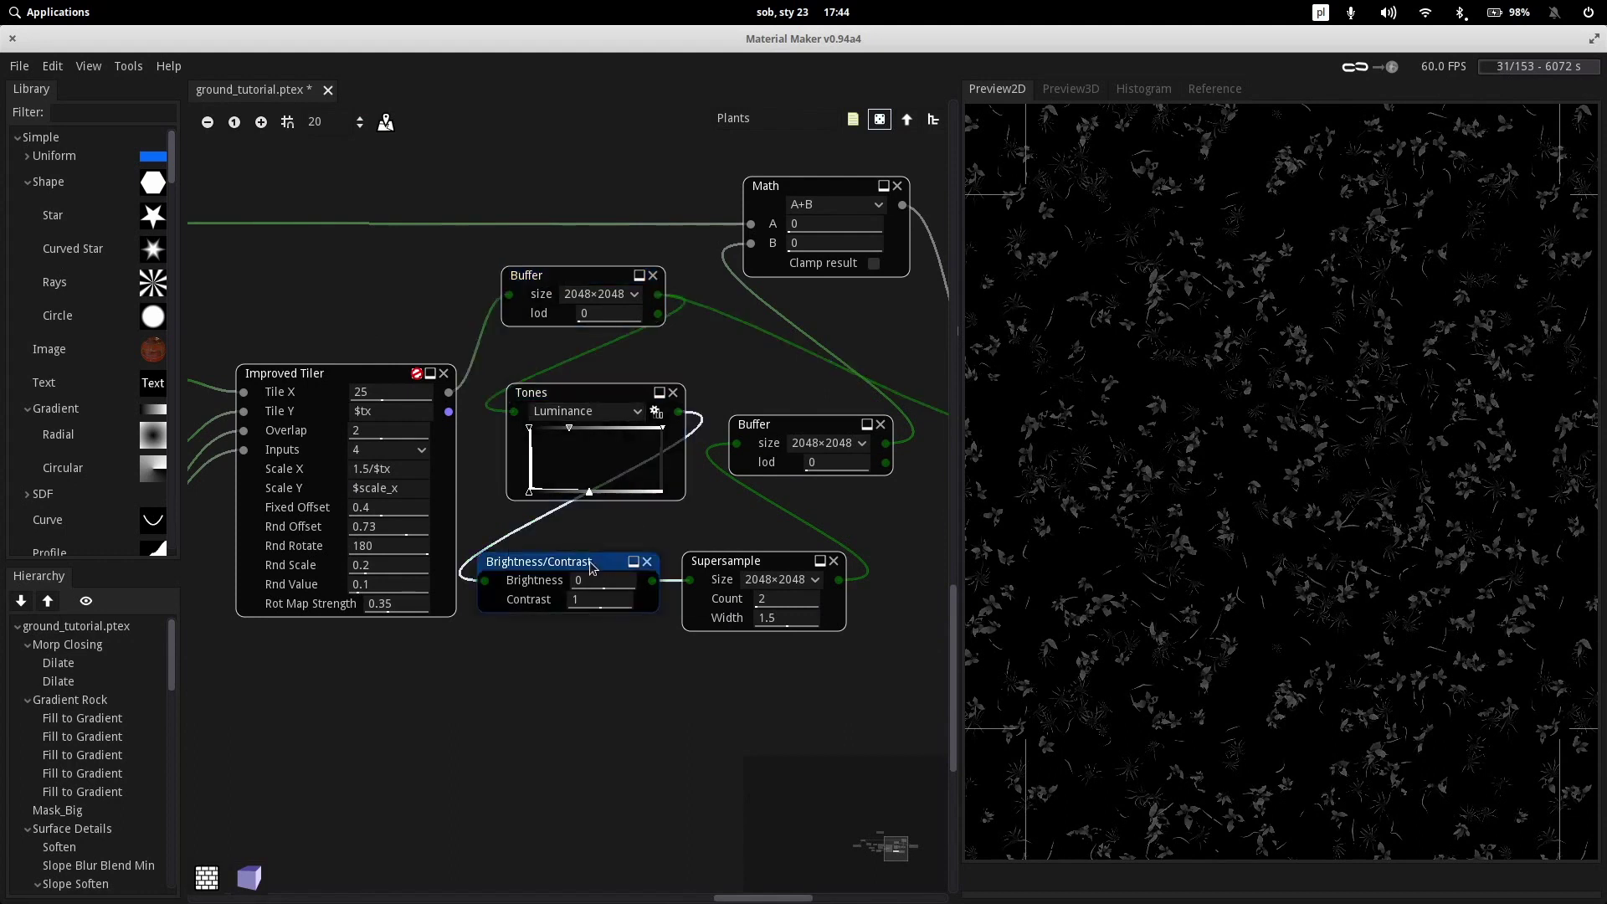
click(716, 565)
click(798, 426)
middle_drag(732, 451, 836, 520)
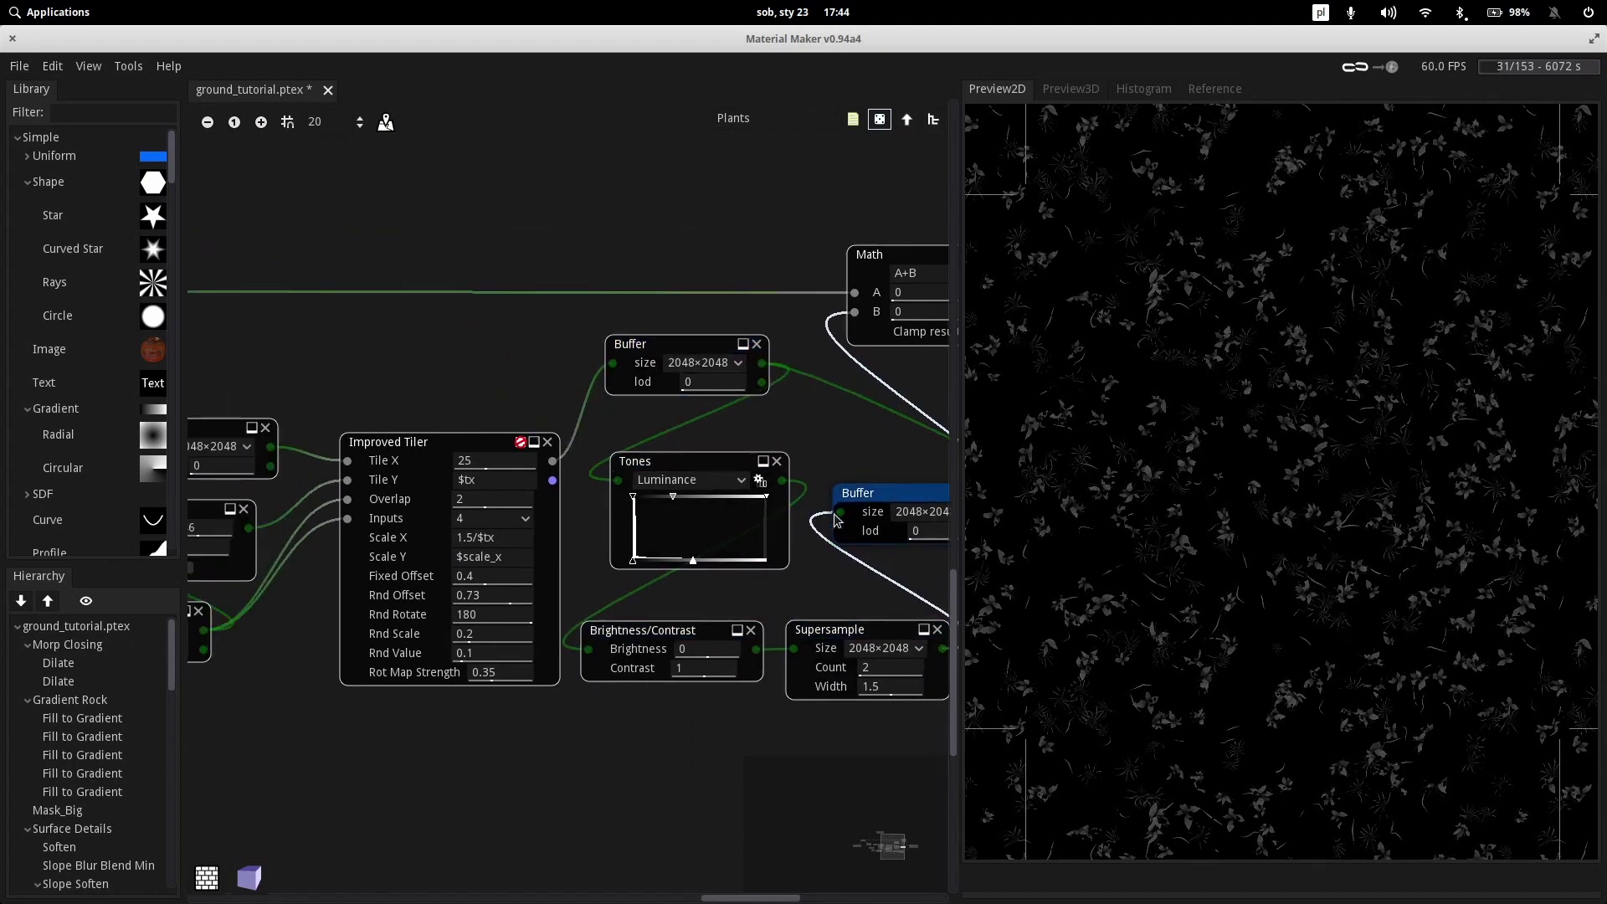
middle_drag(751, 605, 618, 562)
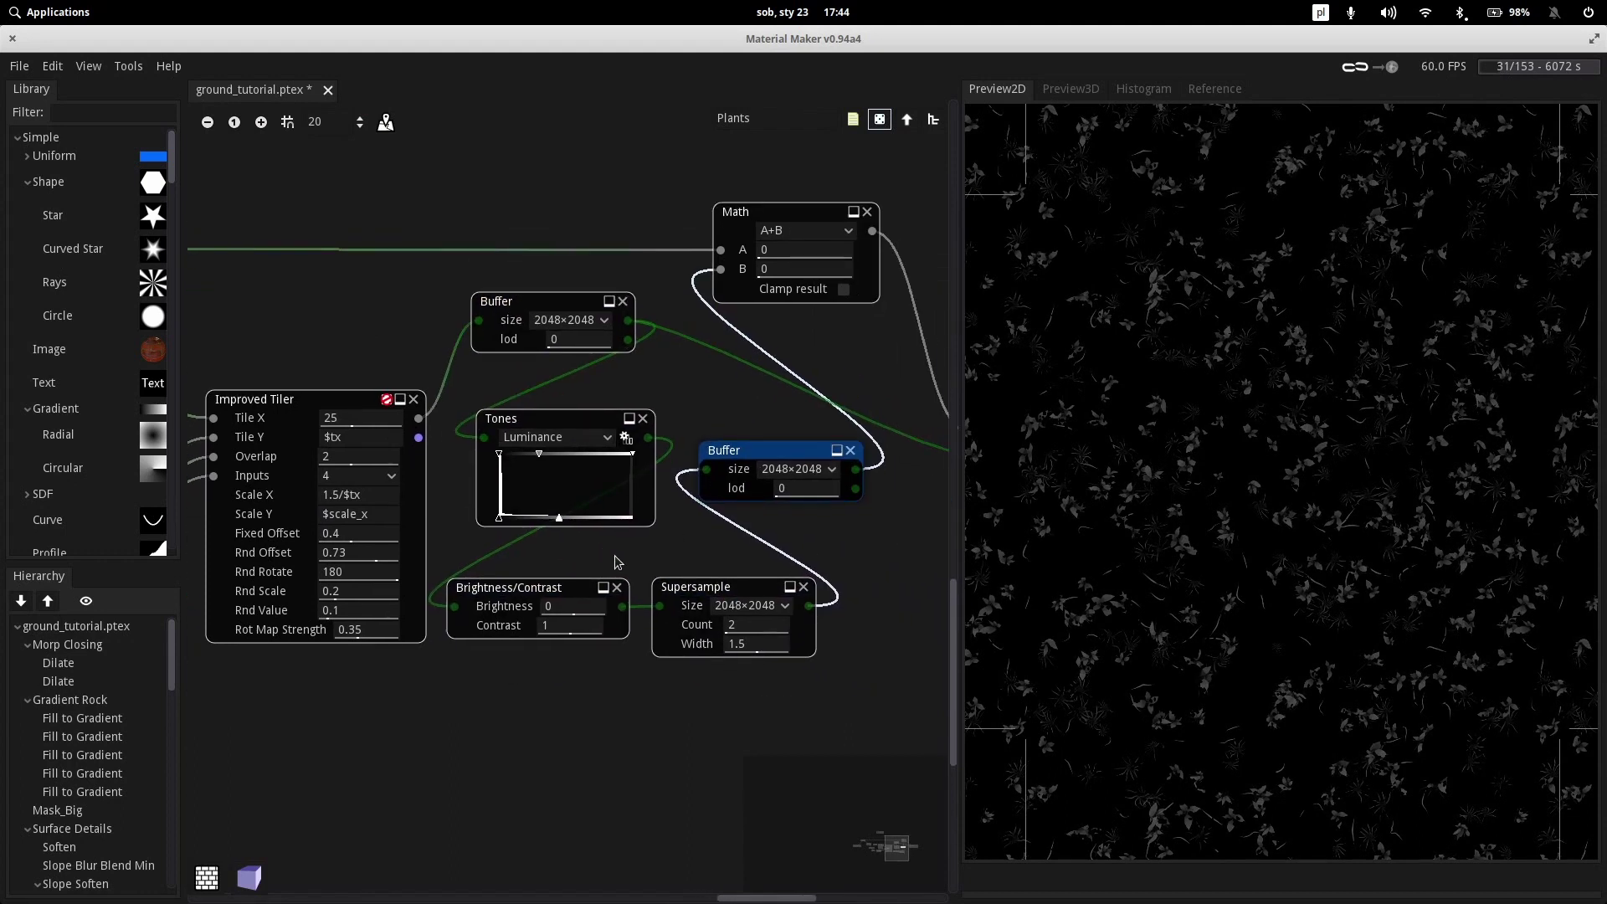
Inspect the Supersample node's result up close along with its Width setting, and reset the 2D preview view
click(716, 593)
scroll(1266, 582, up, 20)
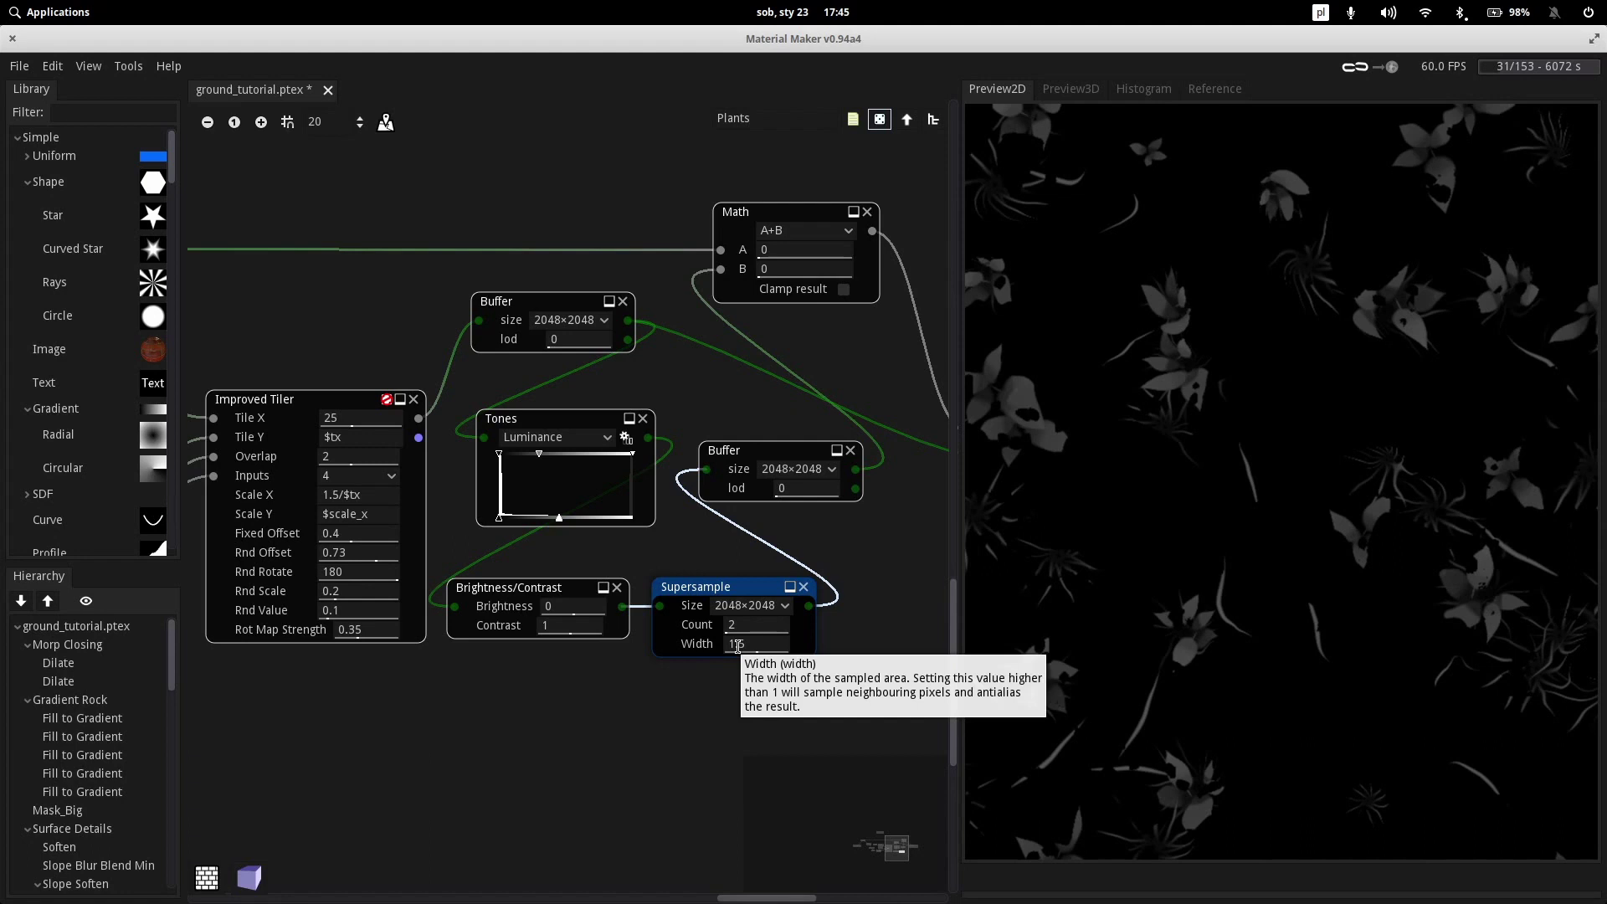
middle_drag(729, 378, 603, 582)
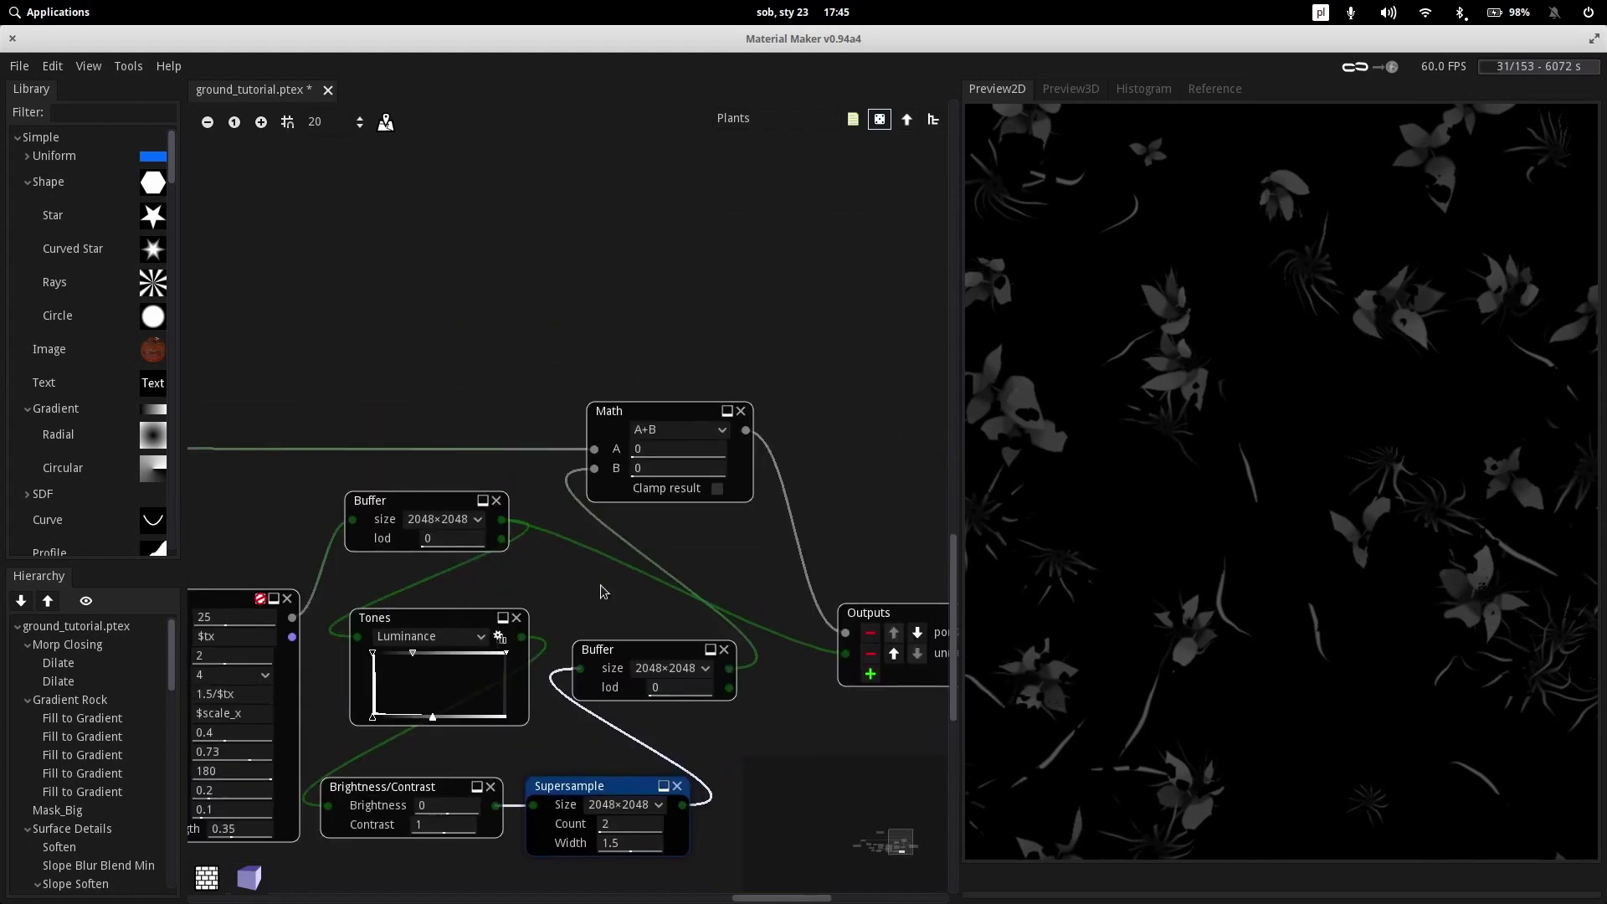
scroll(1306, 475, down, 4)
right_click(1357, 603)
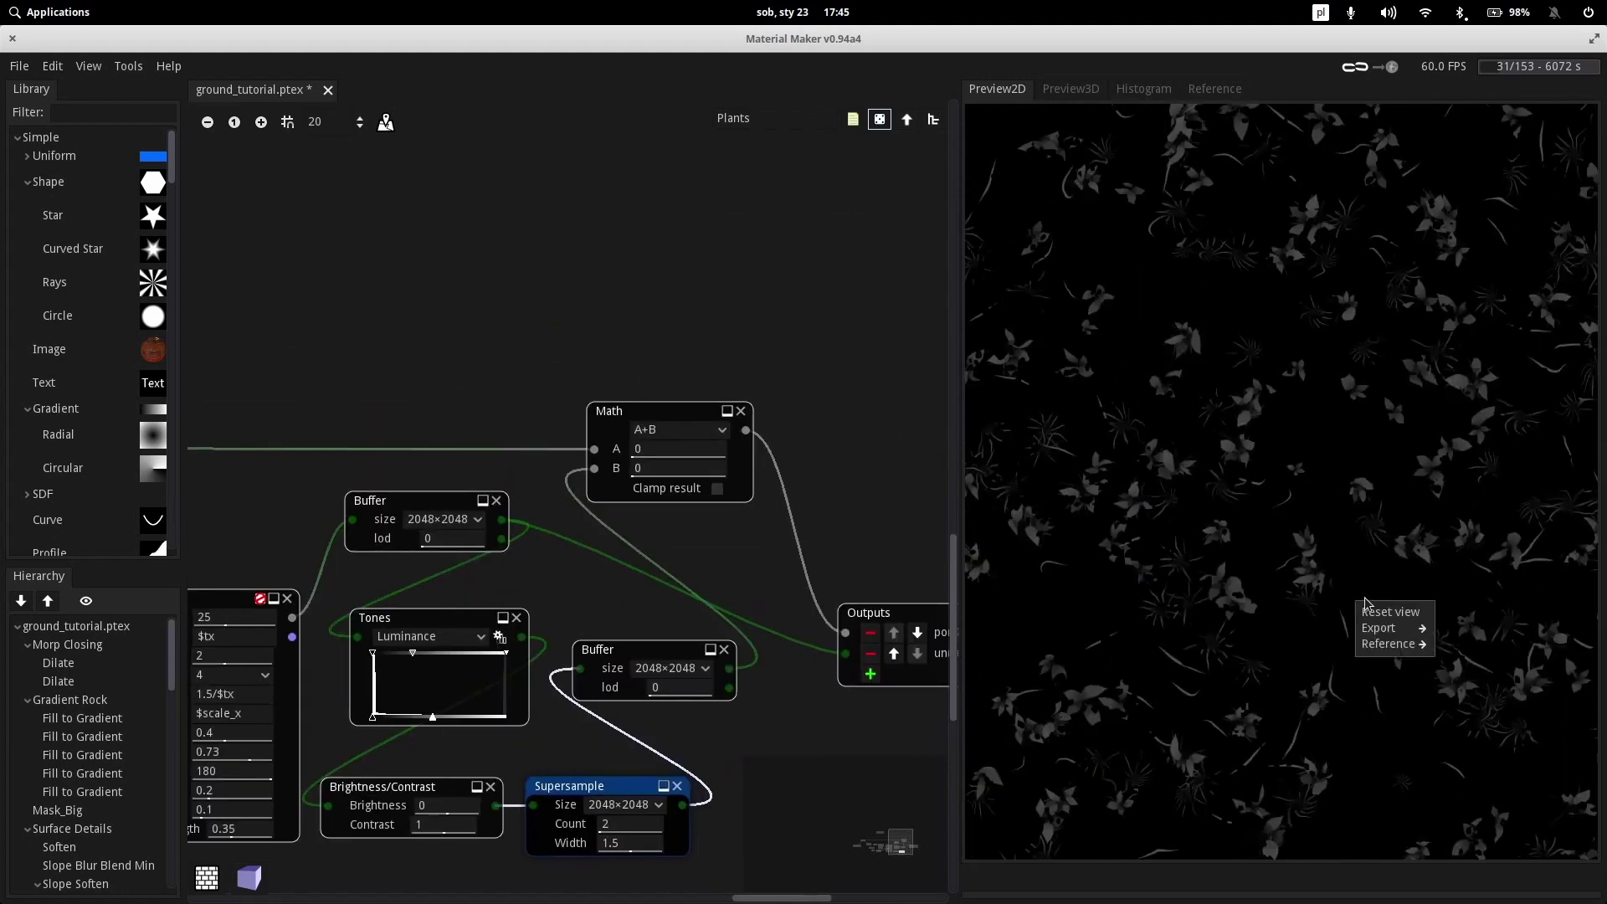
click(1407, 617)
Trace the Plants graph's input to the A+B Math node and inspect up close how it adds the plants to the ground
scroll(745, 308, left, 5)
scroll(746, 308, down, 1)
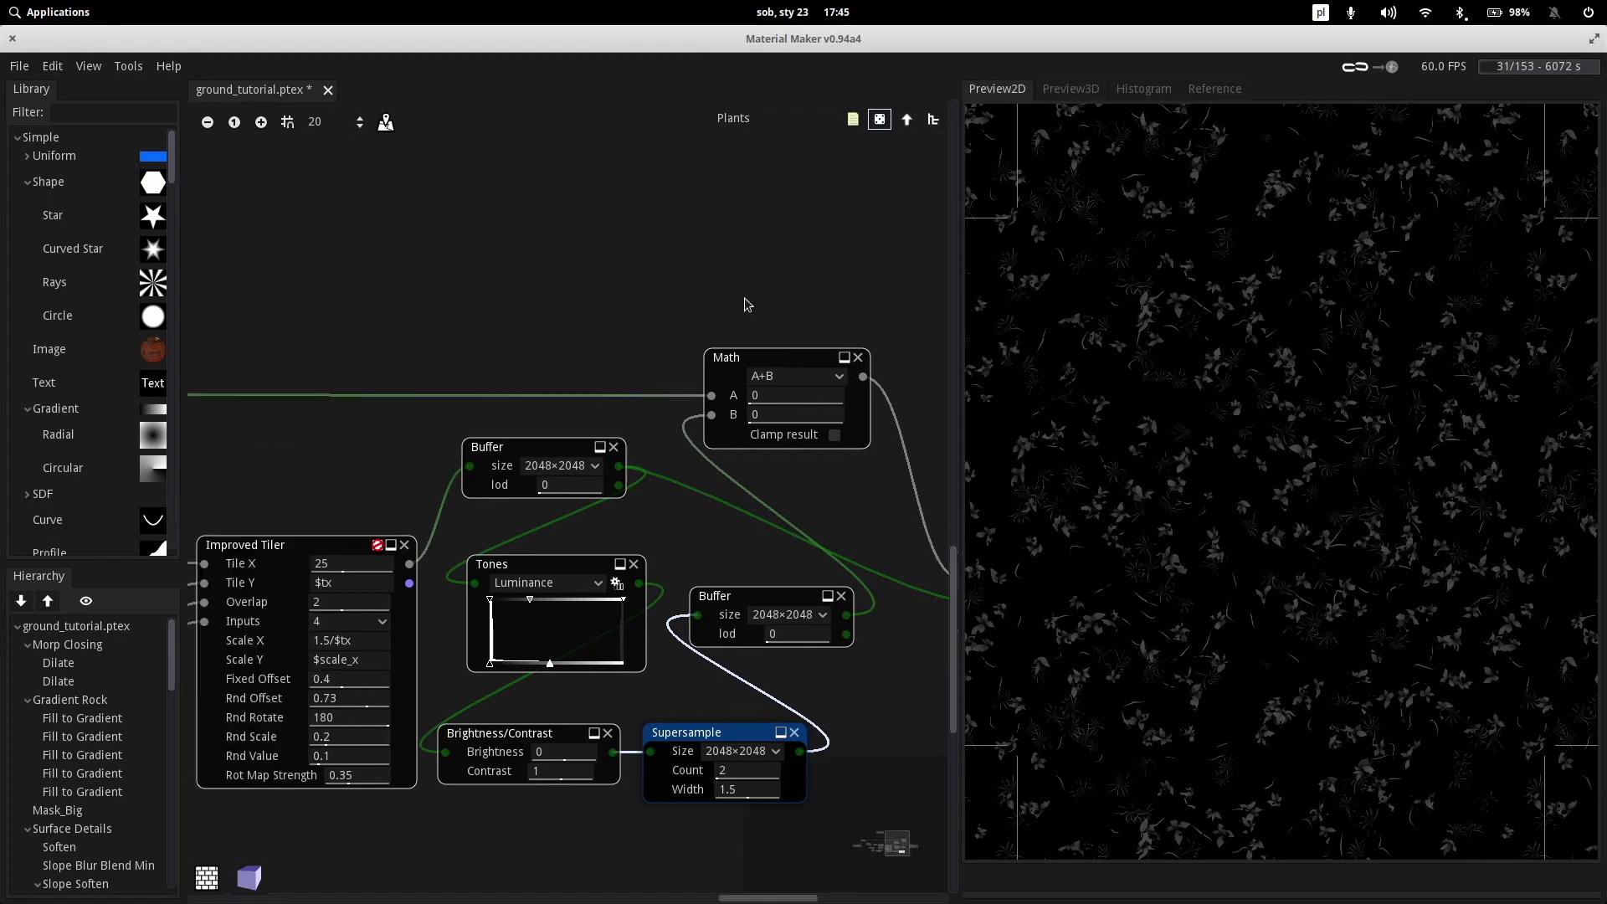
middle_drag(600, 249, 804, 309)
middle_drag(519, 279, 899, 280)
middle_drag(394, 347, 628, 348)
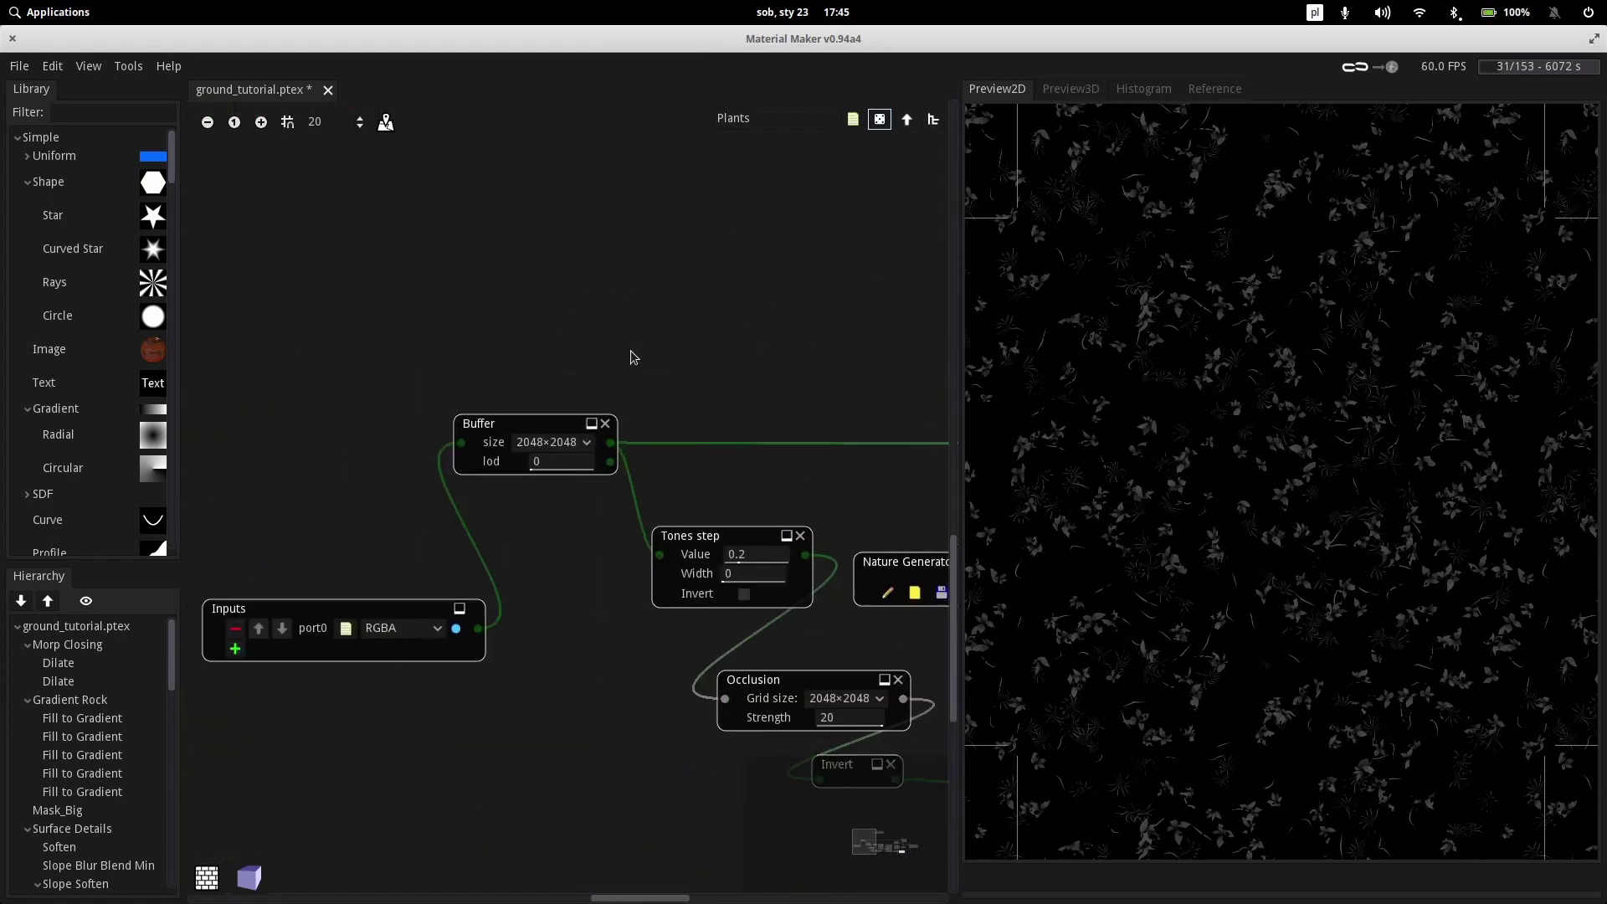
middle_drag(929, 350, 410, 374)
scroll(413, 380, right, 6)
click(886, 405)
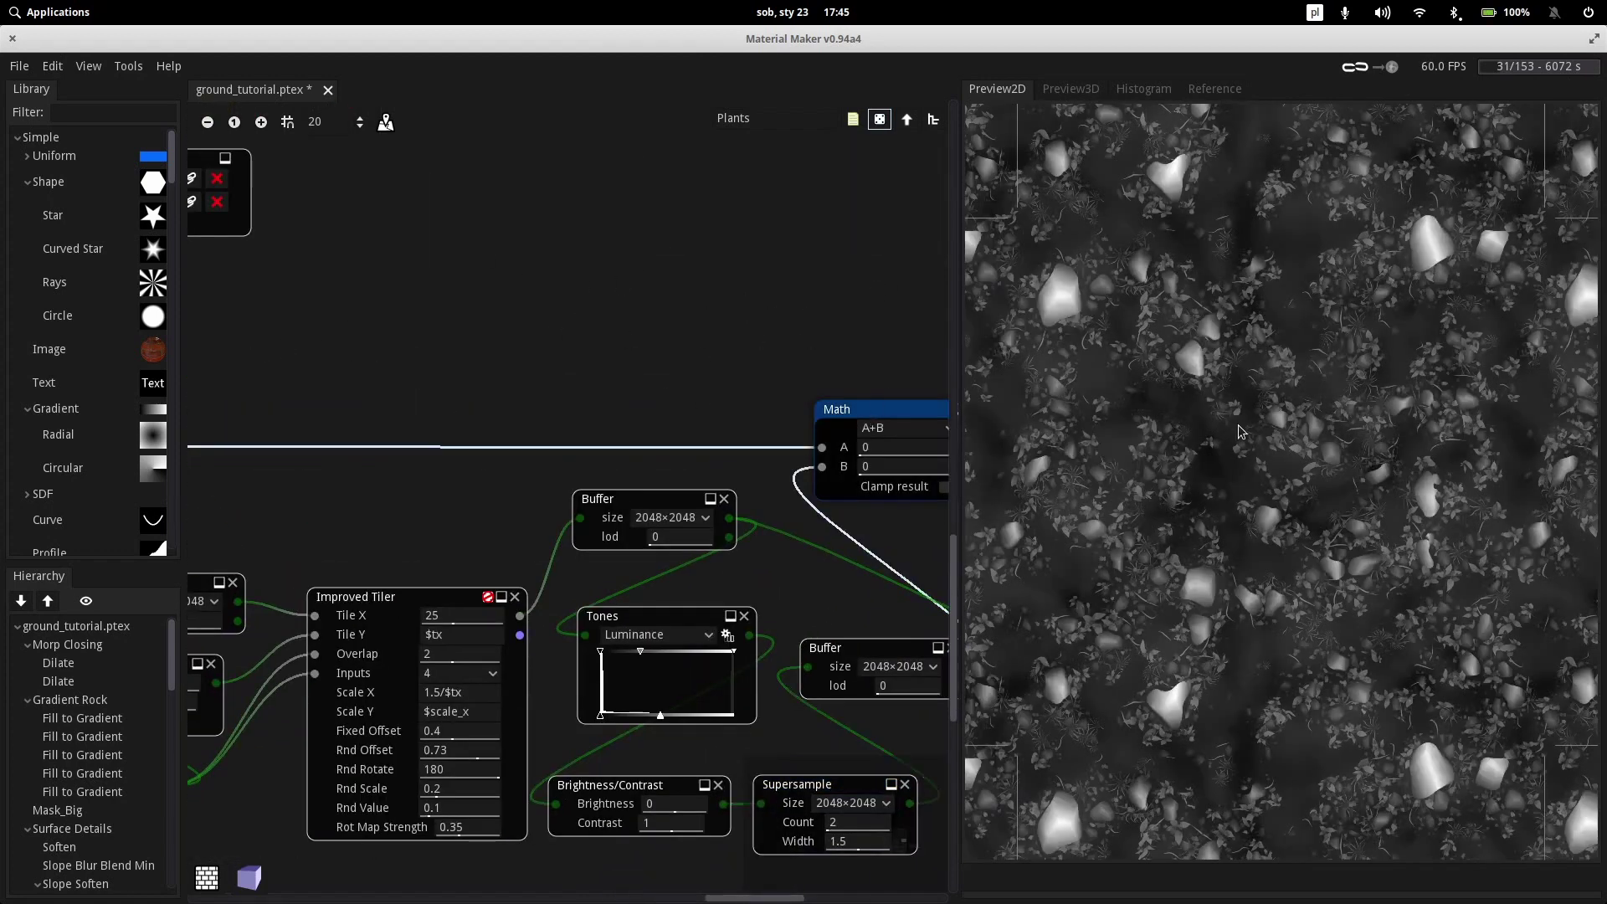
scroll(1238, 425, up, 4)
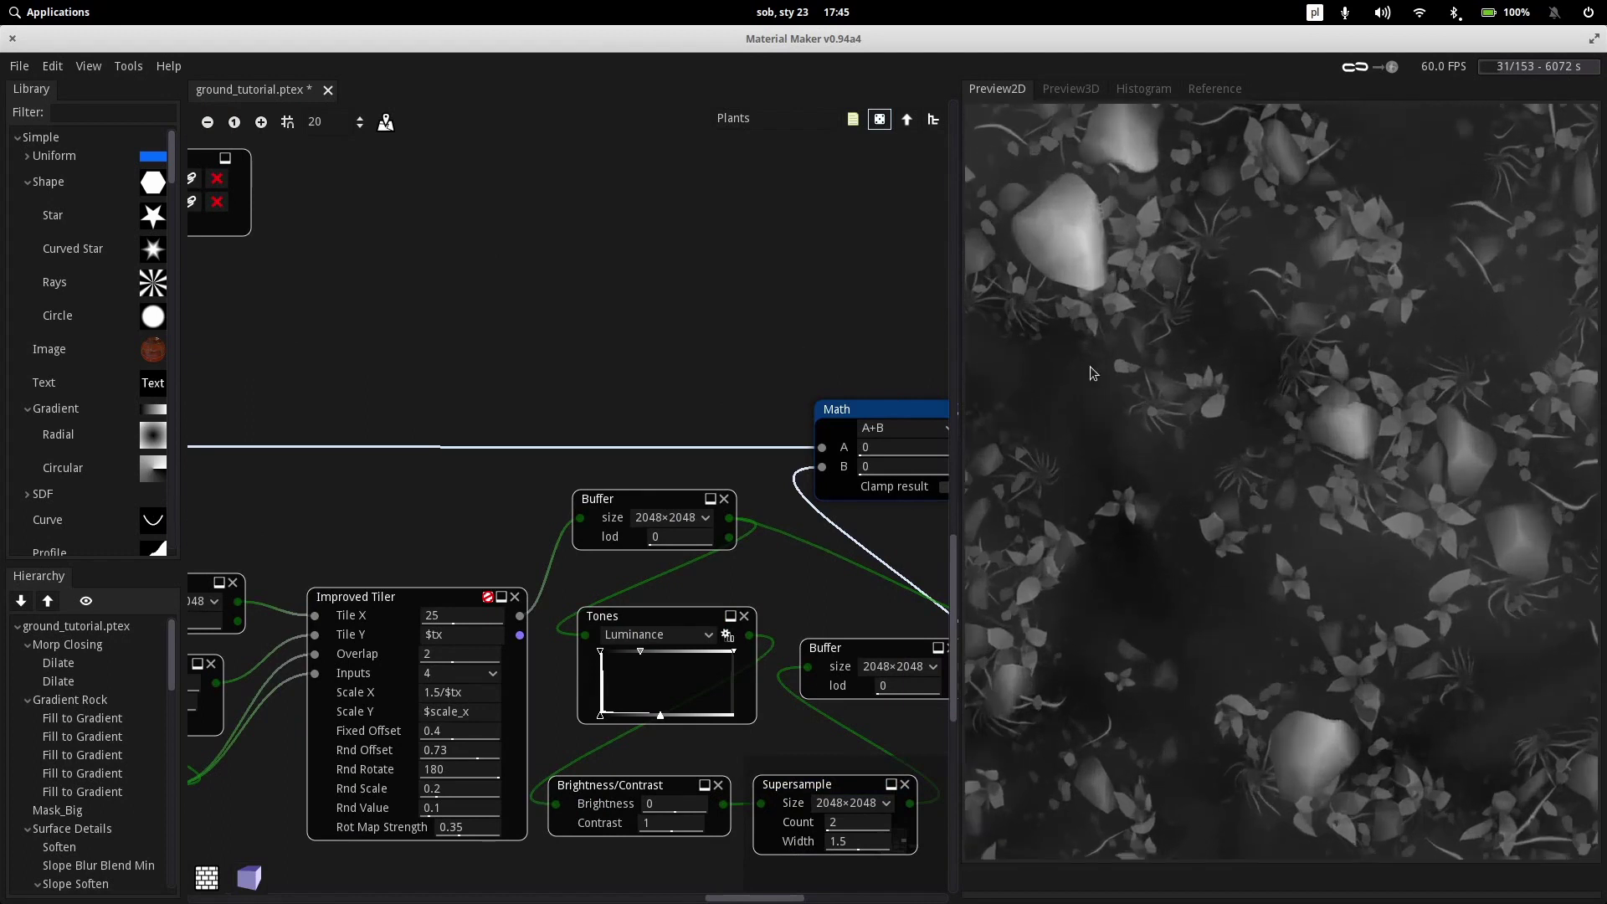
scroll(502, 334, right, 8)
scroll(1242, 445, down, 3)
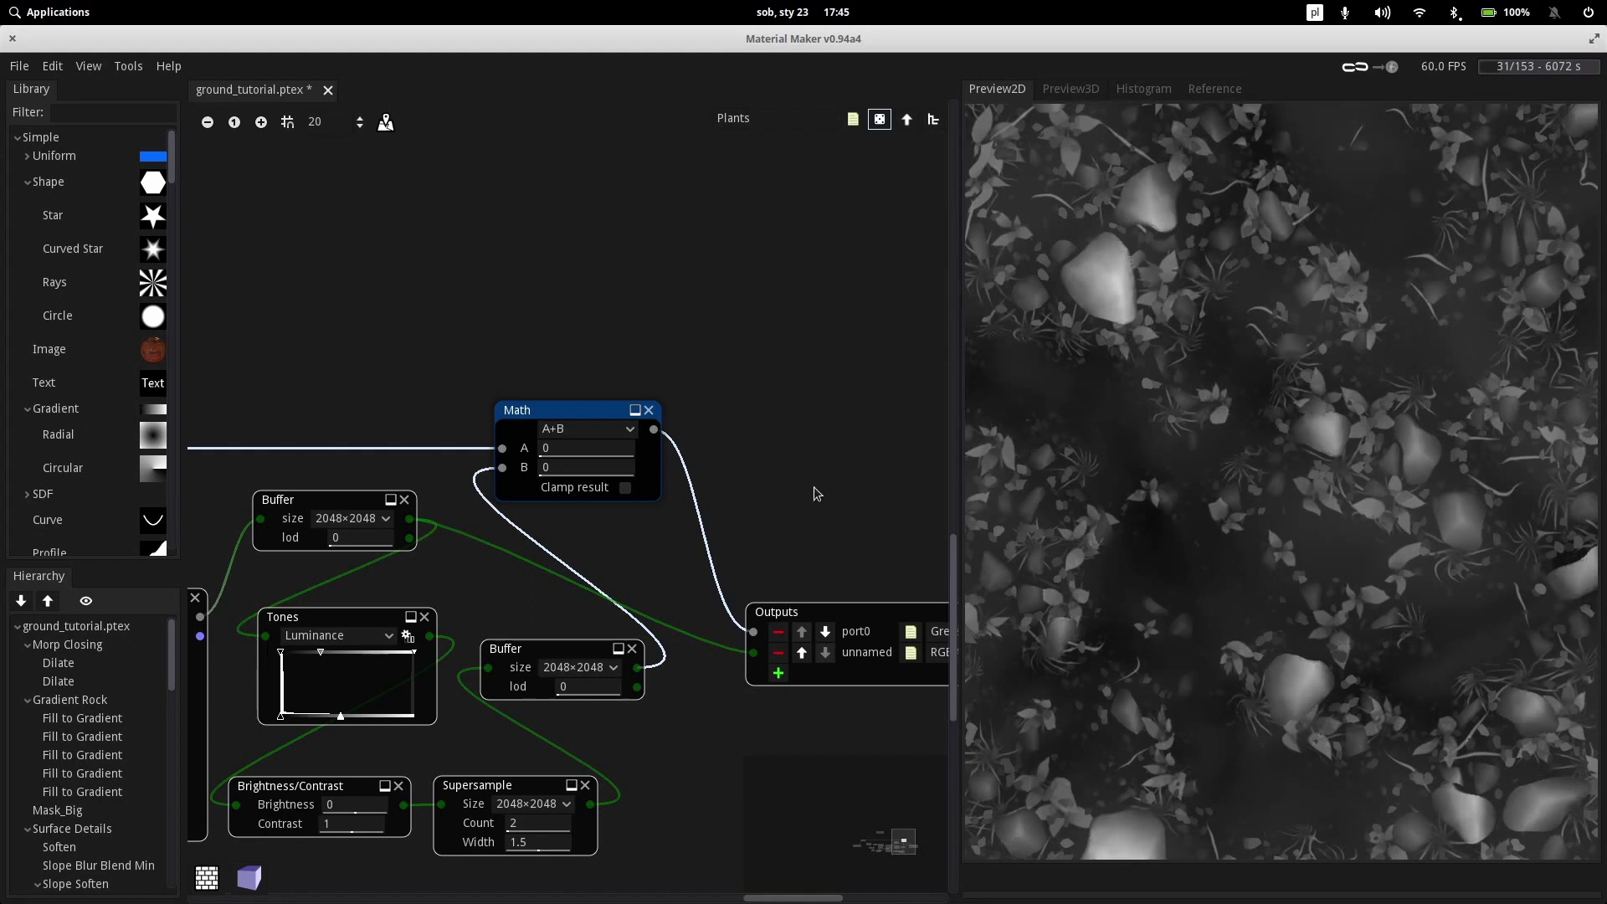
Check the plants' final Buffer and the Math node that adds it to the ground within the Plants graph
middle_drag(814, 486, 762, 448)
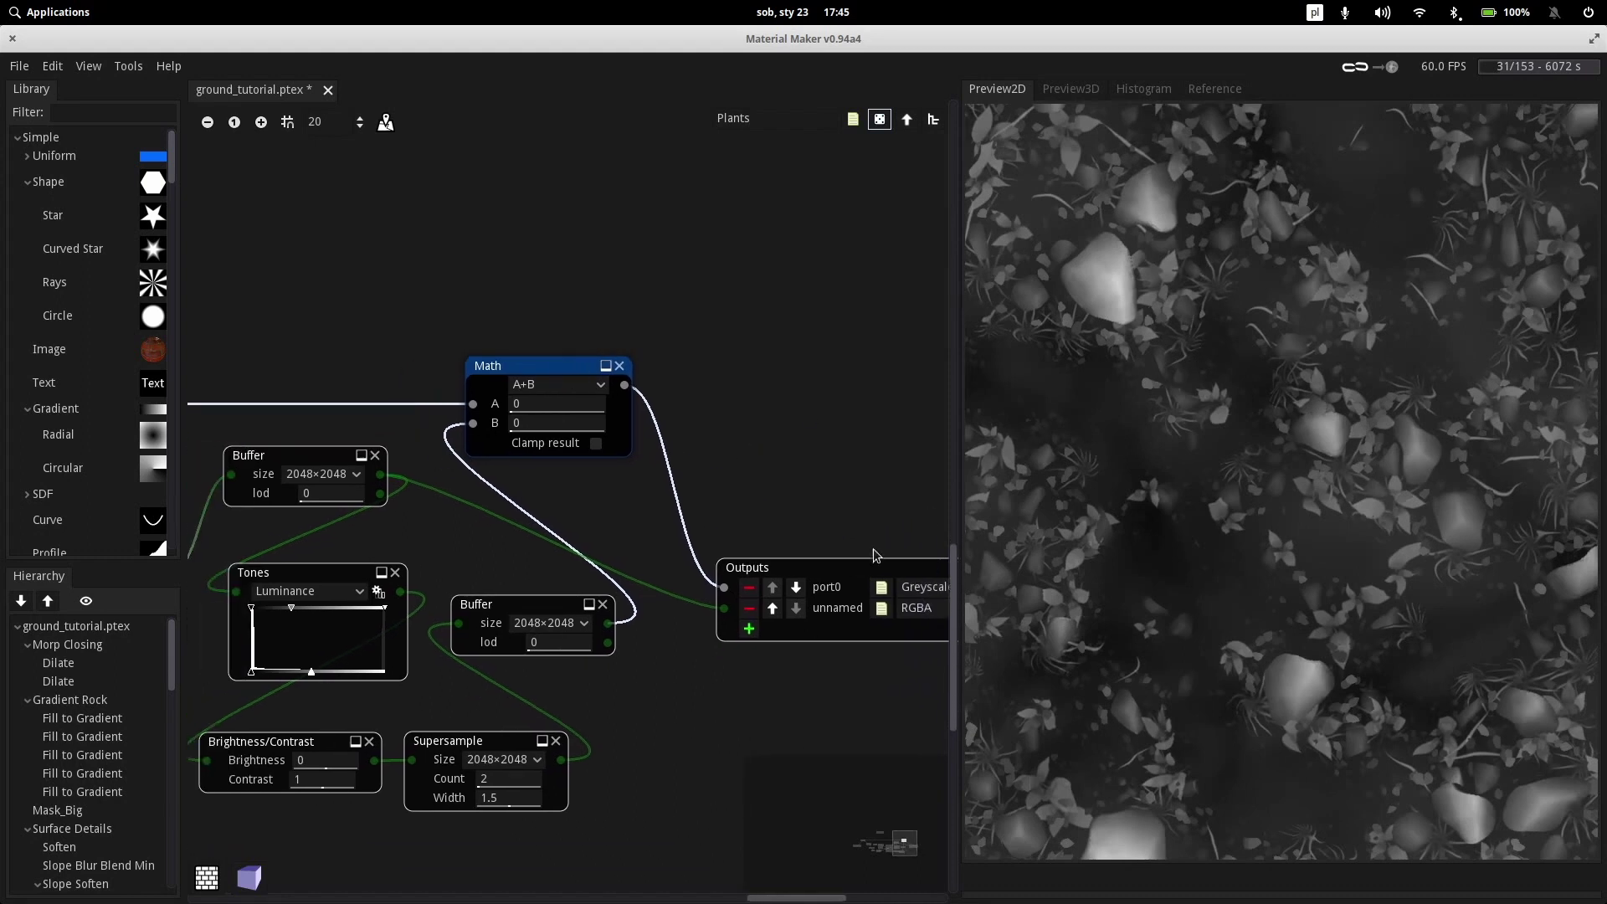
click(516, 599)
click(546, 377)
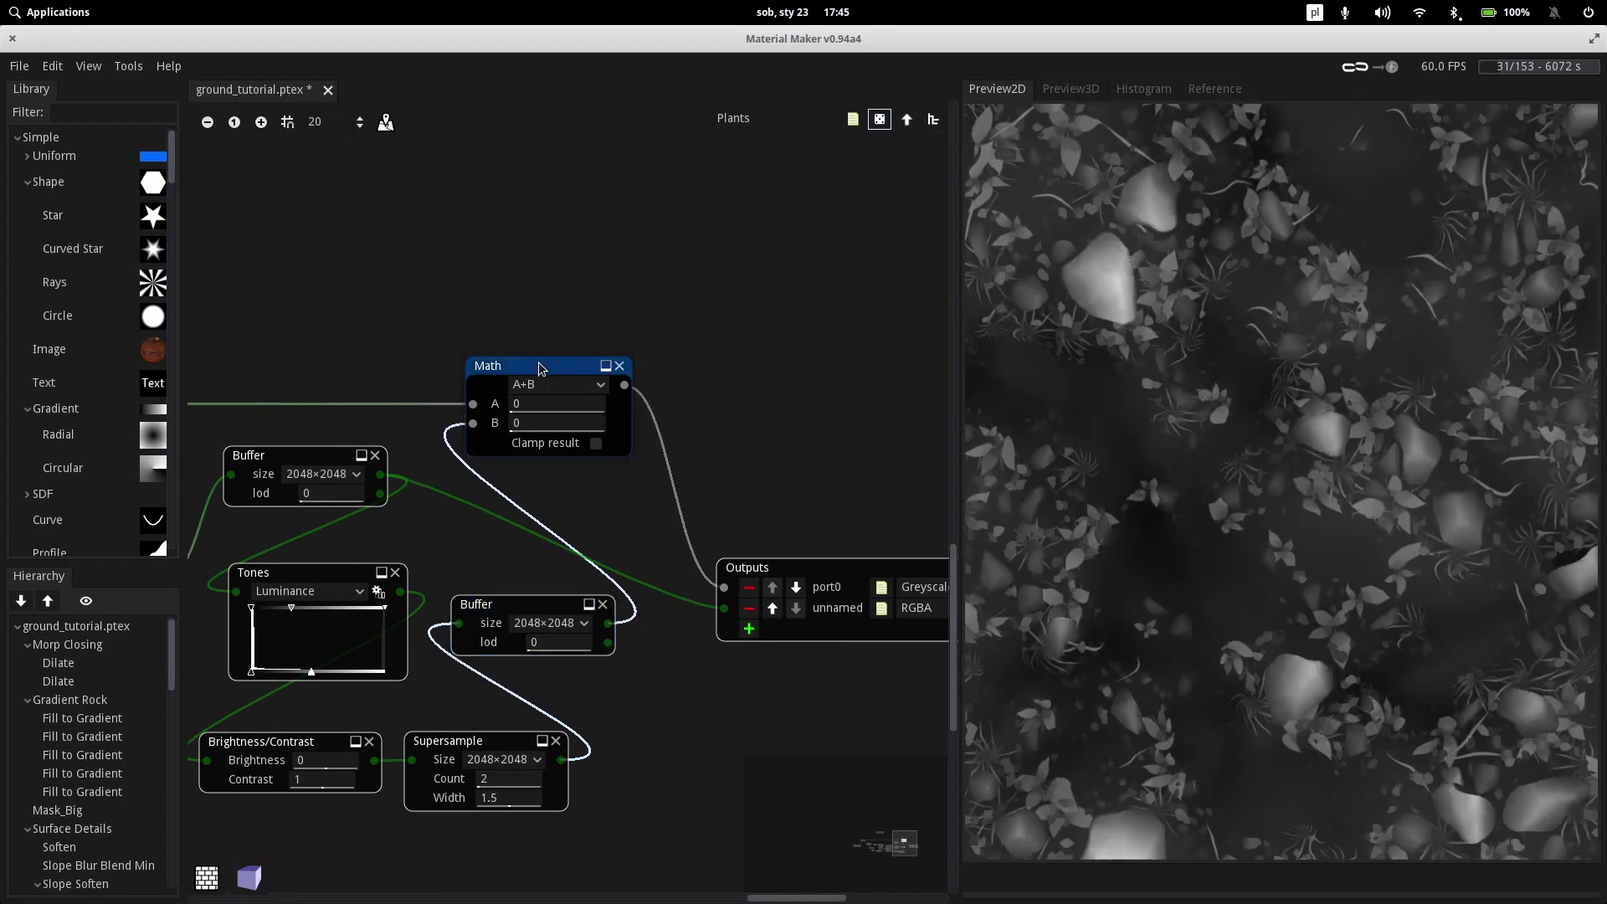
scroll(654, 412, down, 2)
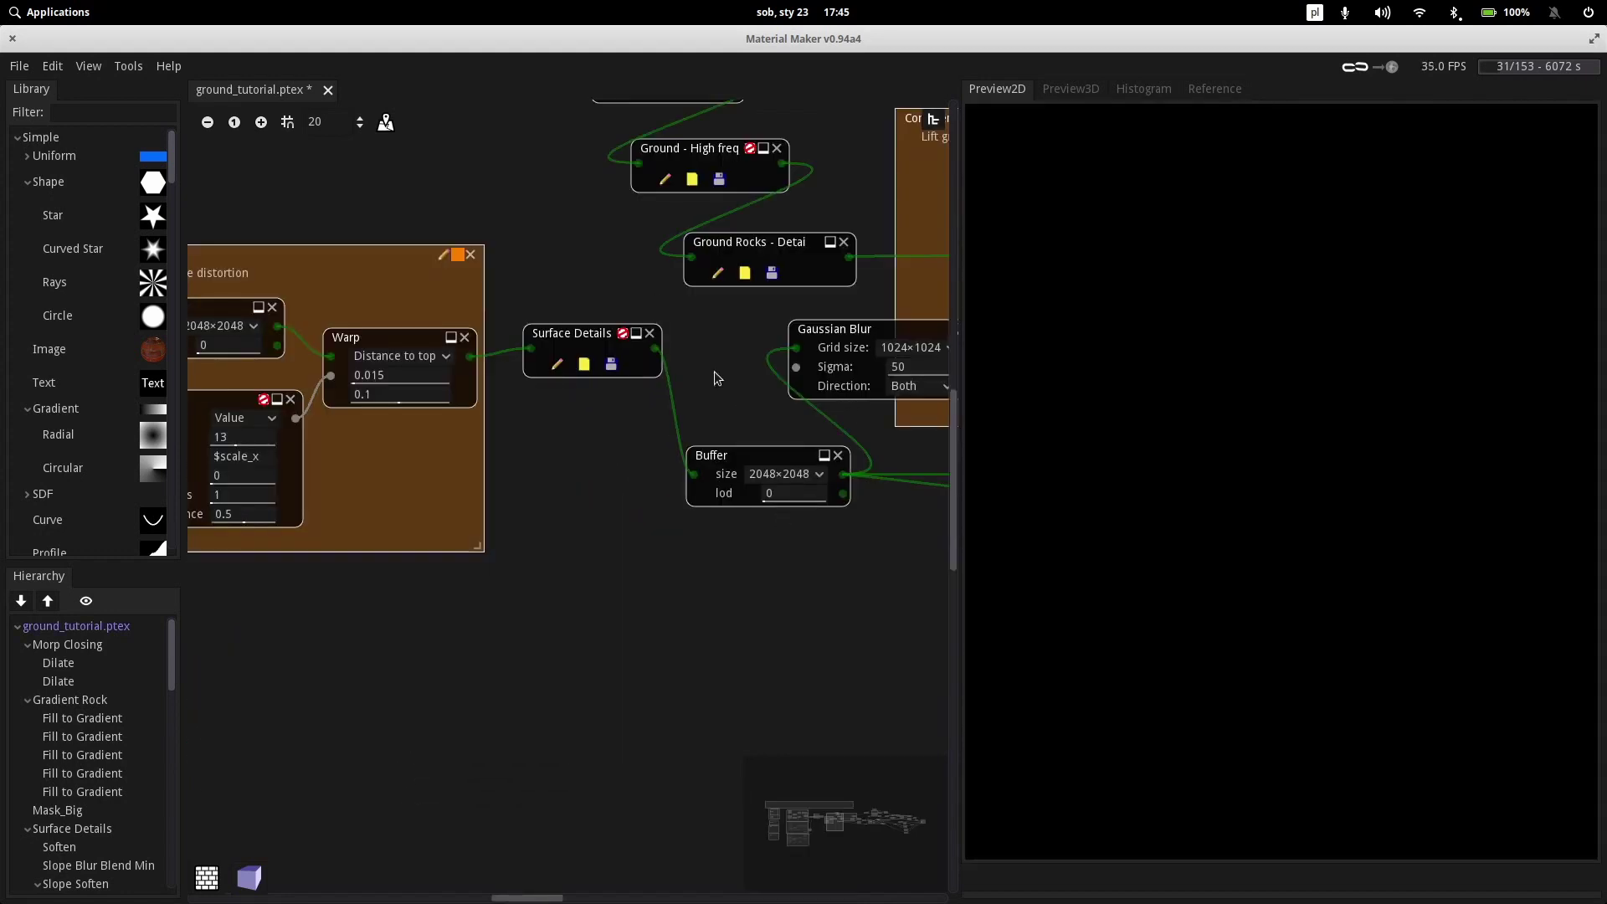
Return to the top-level graph, find the Plants node after Clump Rocks and preview its output
mouse_move(717, 378)
middle_down()
mouse_move(382, 393)
mouse_move(561, 406)
mouse_move(521, 428)
mouse_move(230, 385)
middle_up()
mouse_move(735, 501)
middle_down()
mouse_move(531, 517)
mouse_move(189, 507)
middle_up()
middle_drag(395, 556, 365, 555)
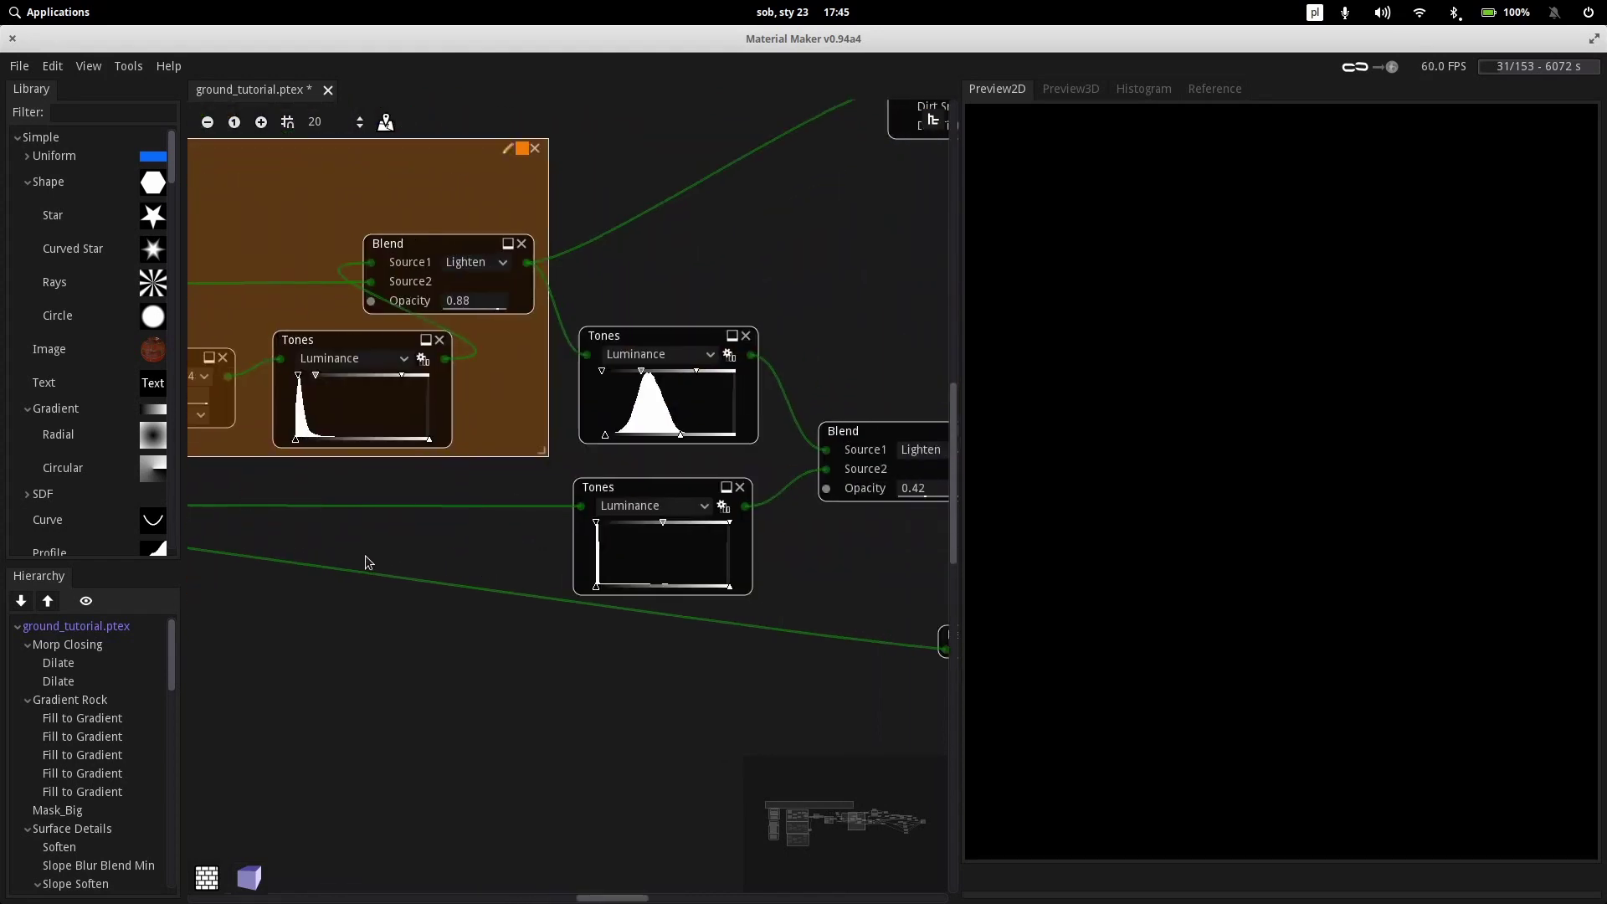
scroll(365, 555, right, 10)
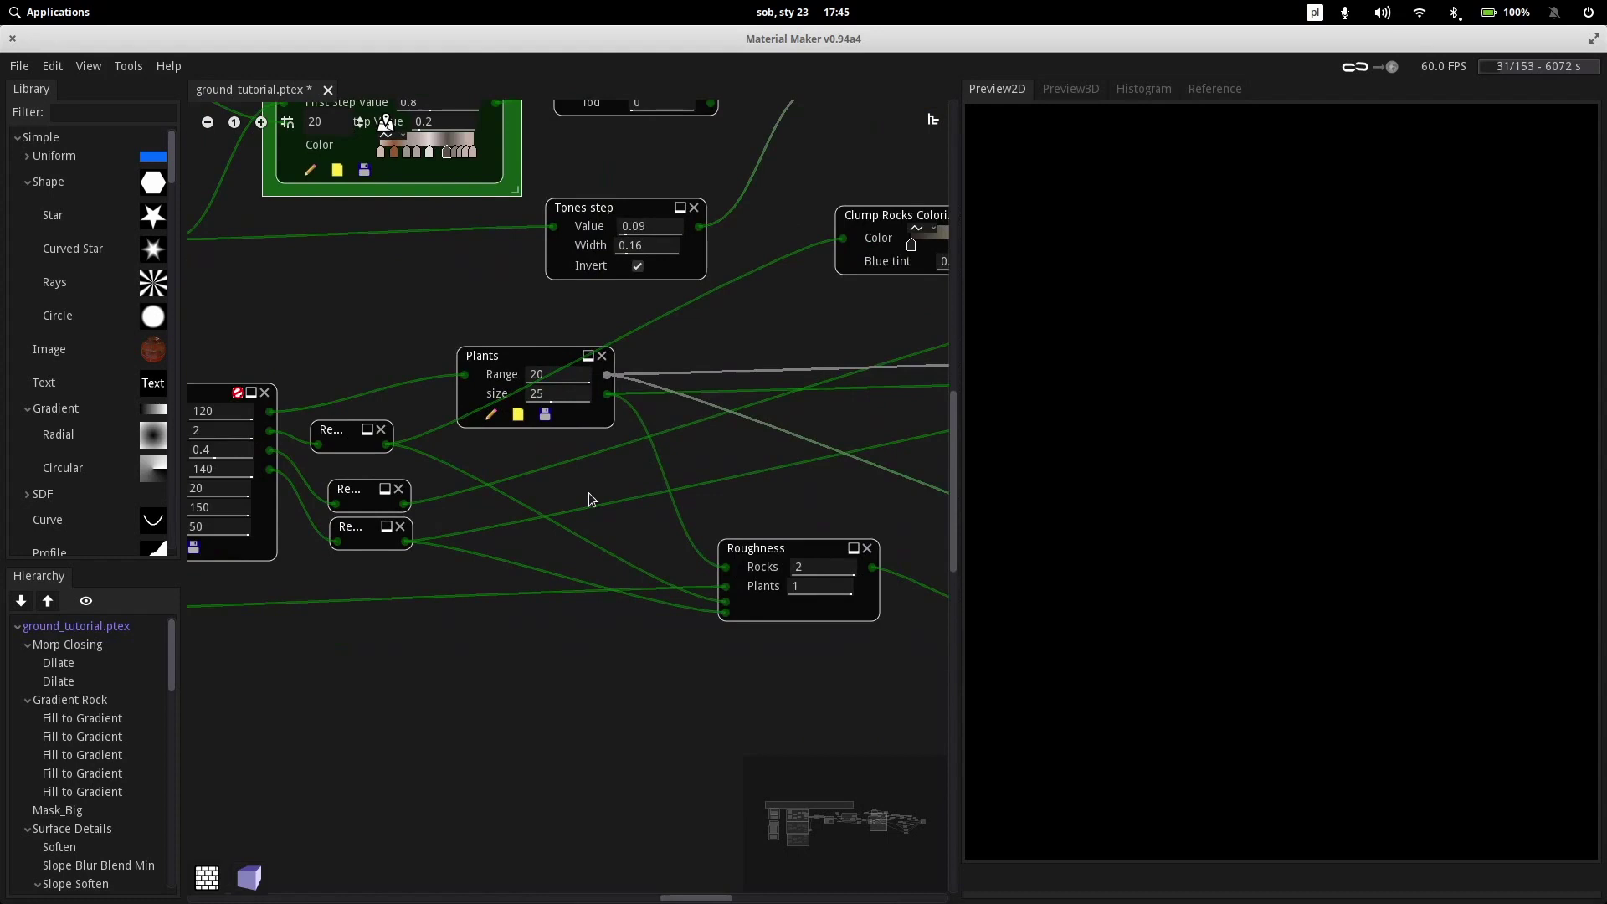
scroll(590, 496, right, 2)
scroll(544, 498, up, 2)
click(479, 427)
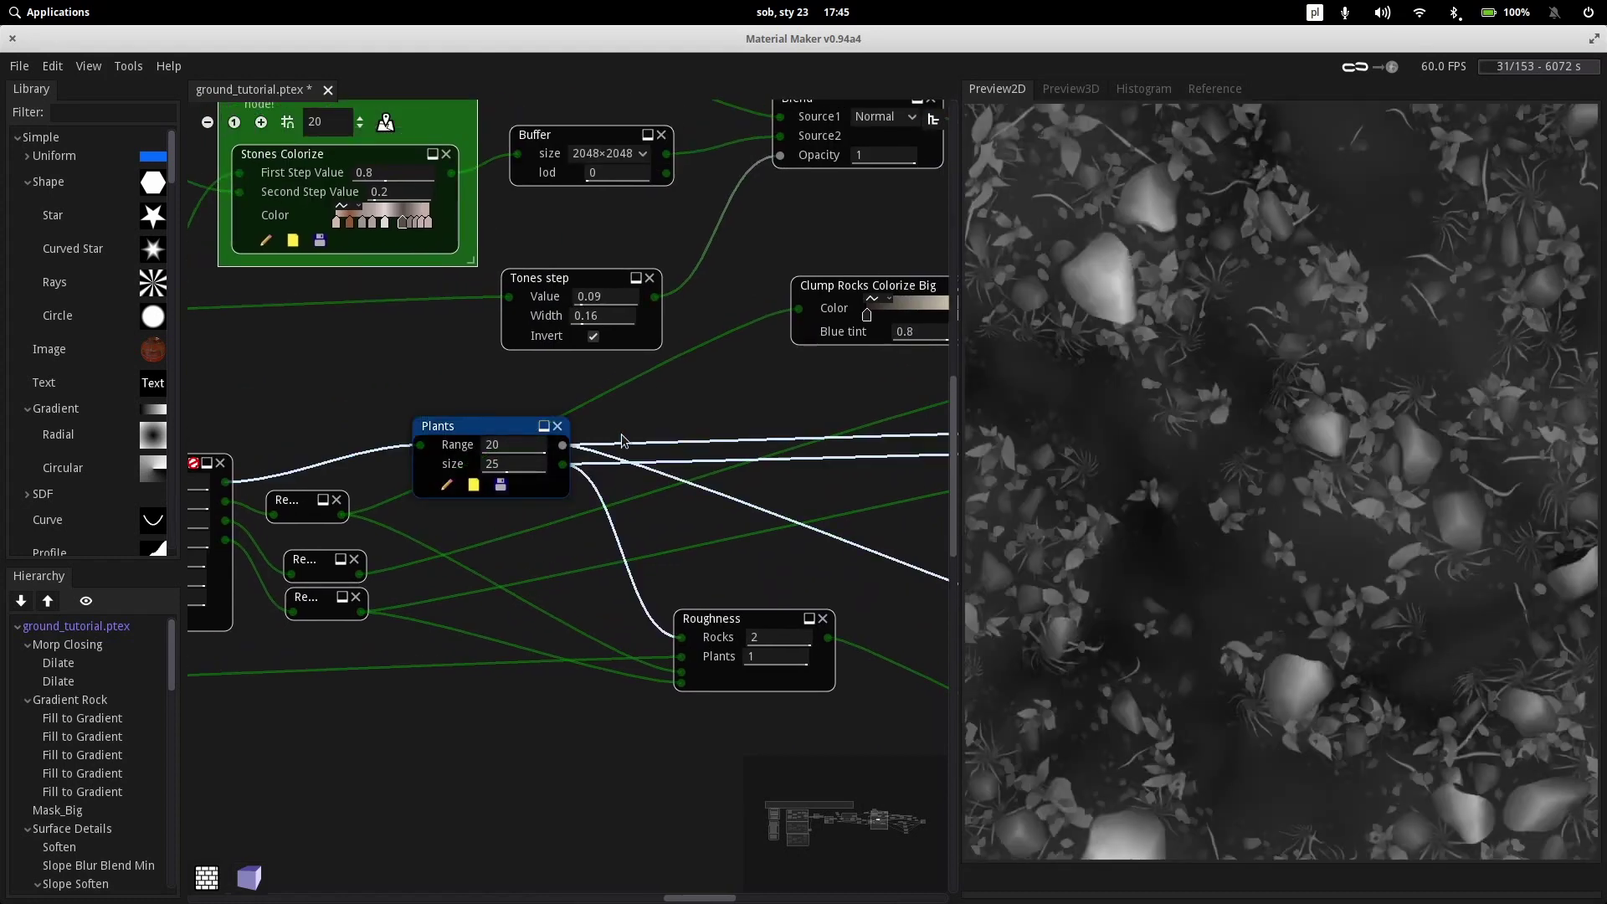
scroll(423, 479, up, 5)
scroll(423, 479, left, 2)
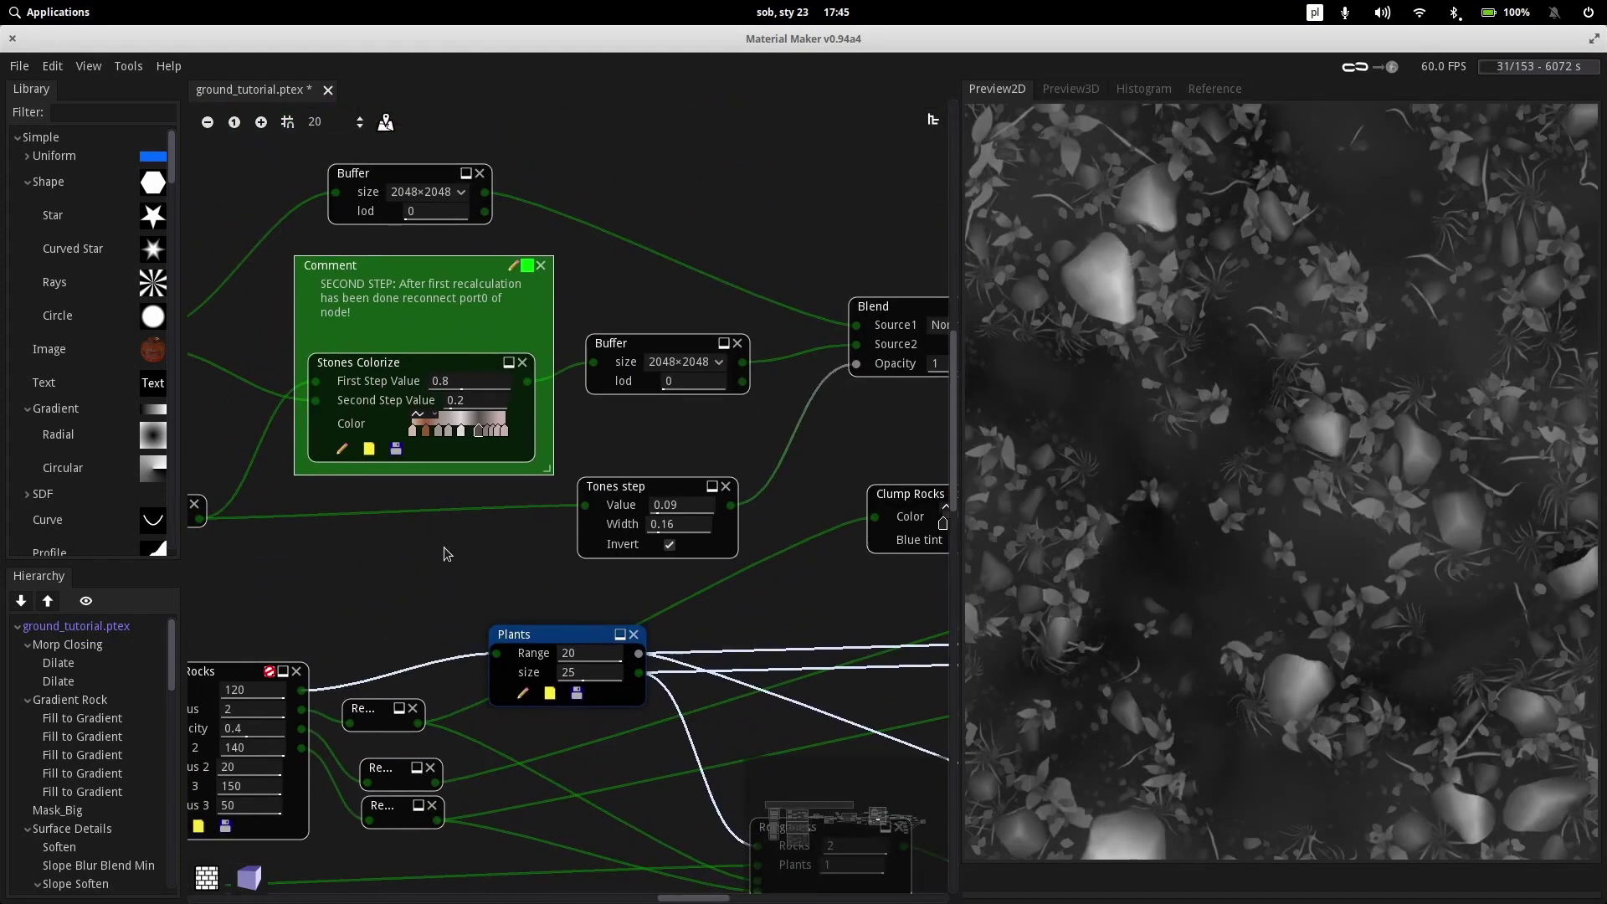
scroll(446, 562, left, 2)
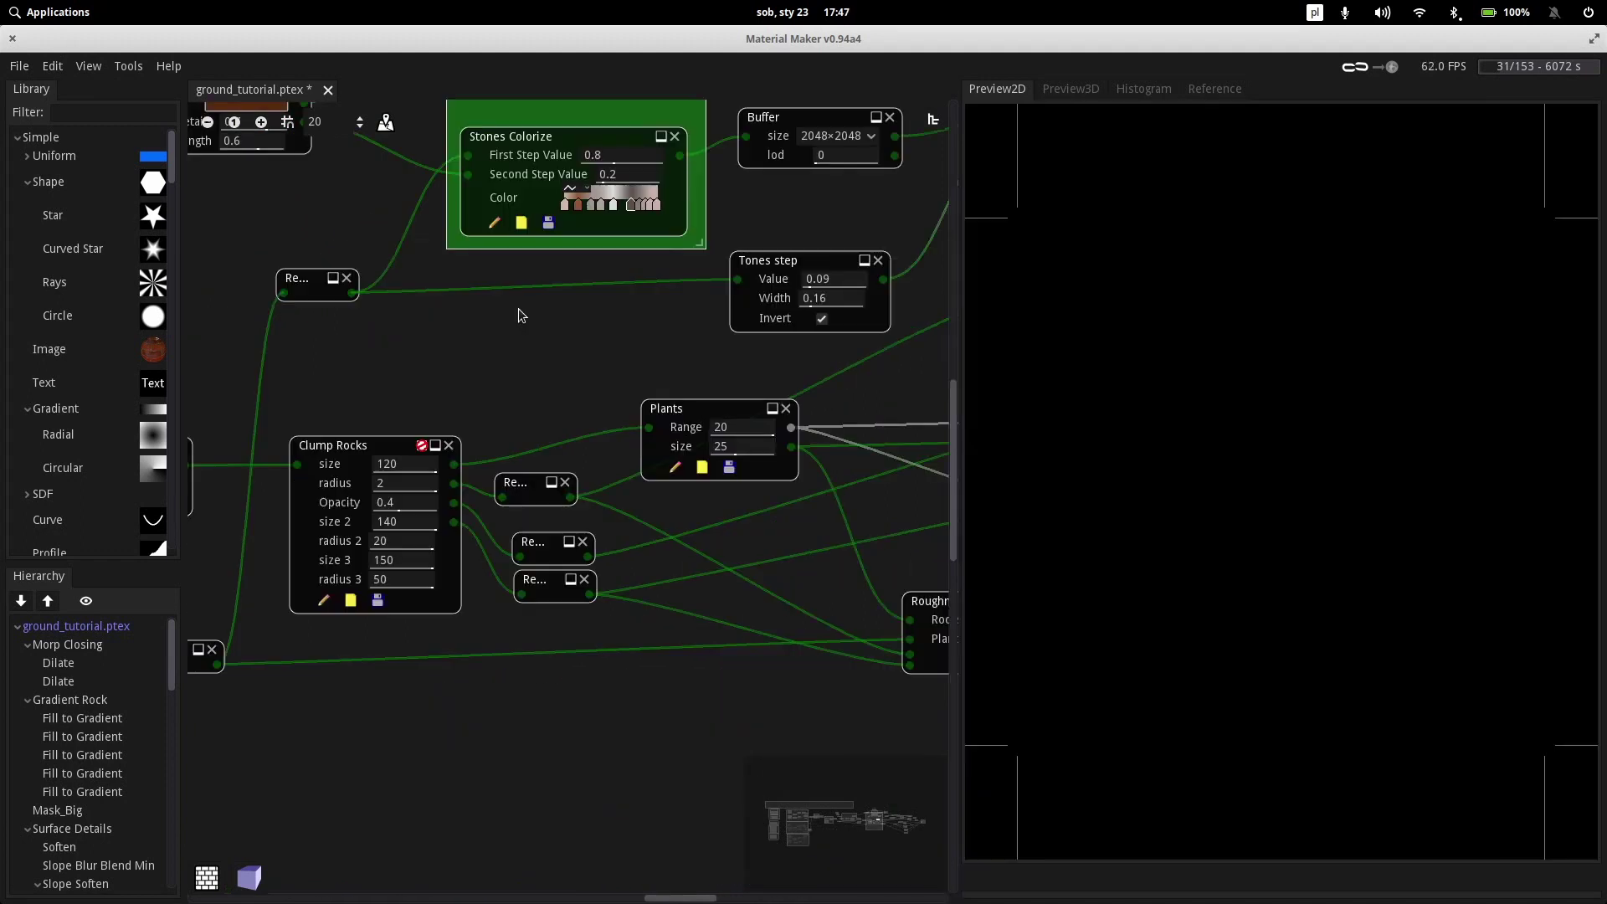
click(687, 410)
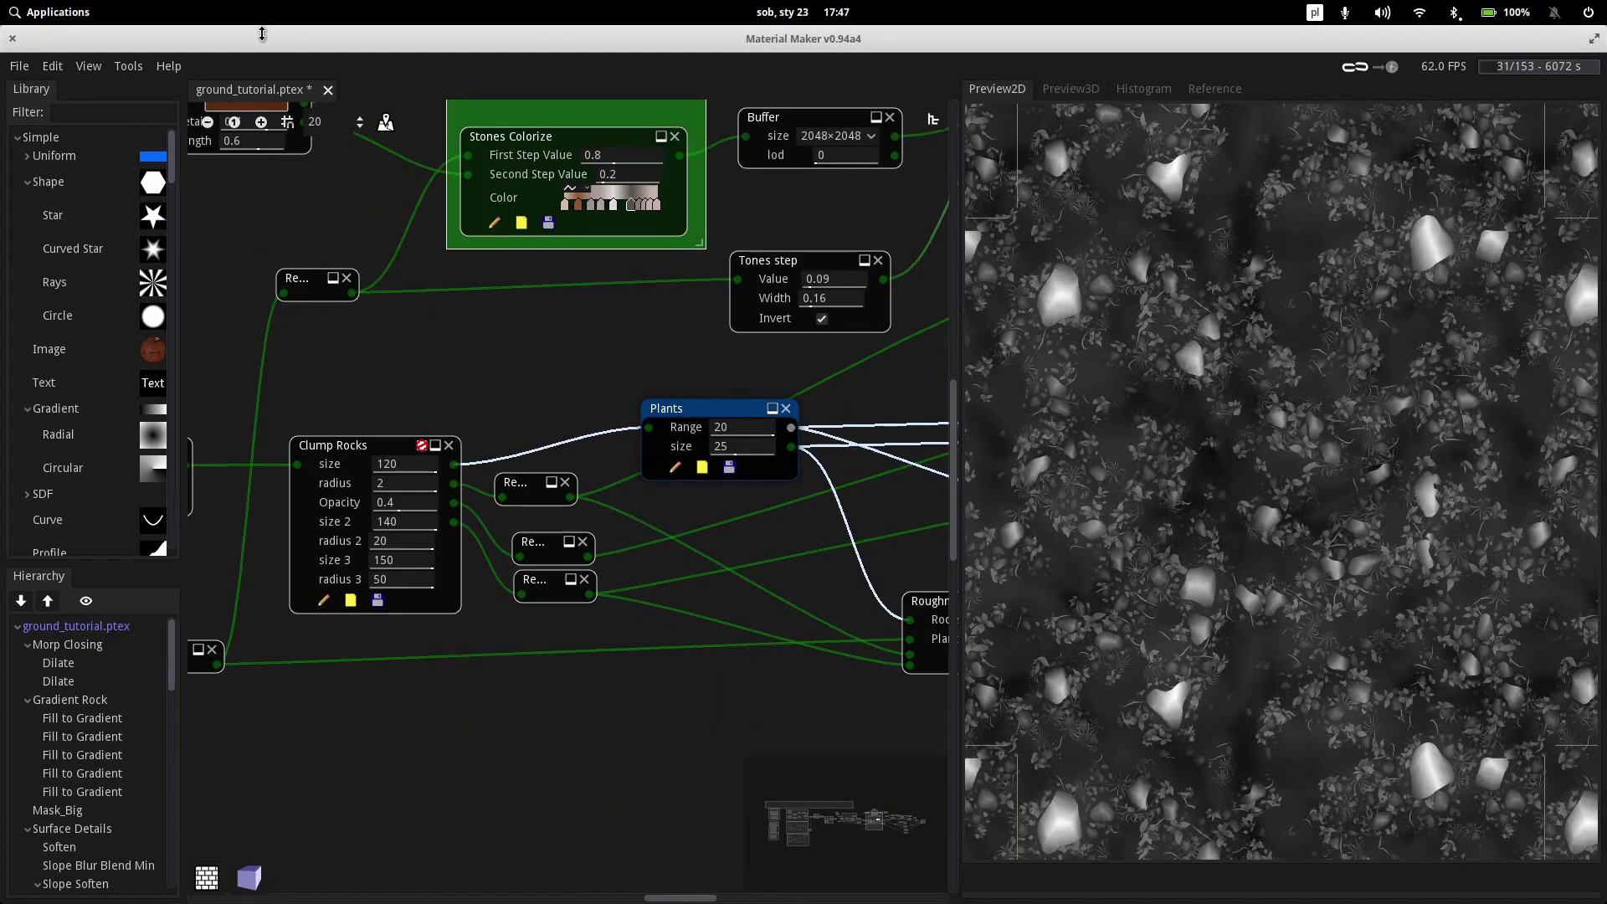
Trace the graph back to the Lighten Blend node with 0.88 opacity in the orange comment and preview it
scroll(476, 392, up, 1)
scroll(476, 392, left, 3)
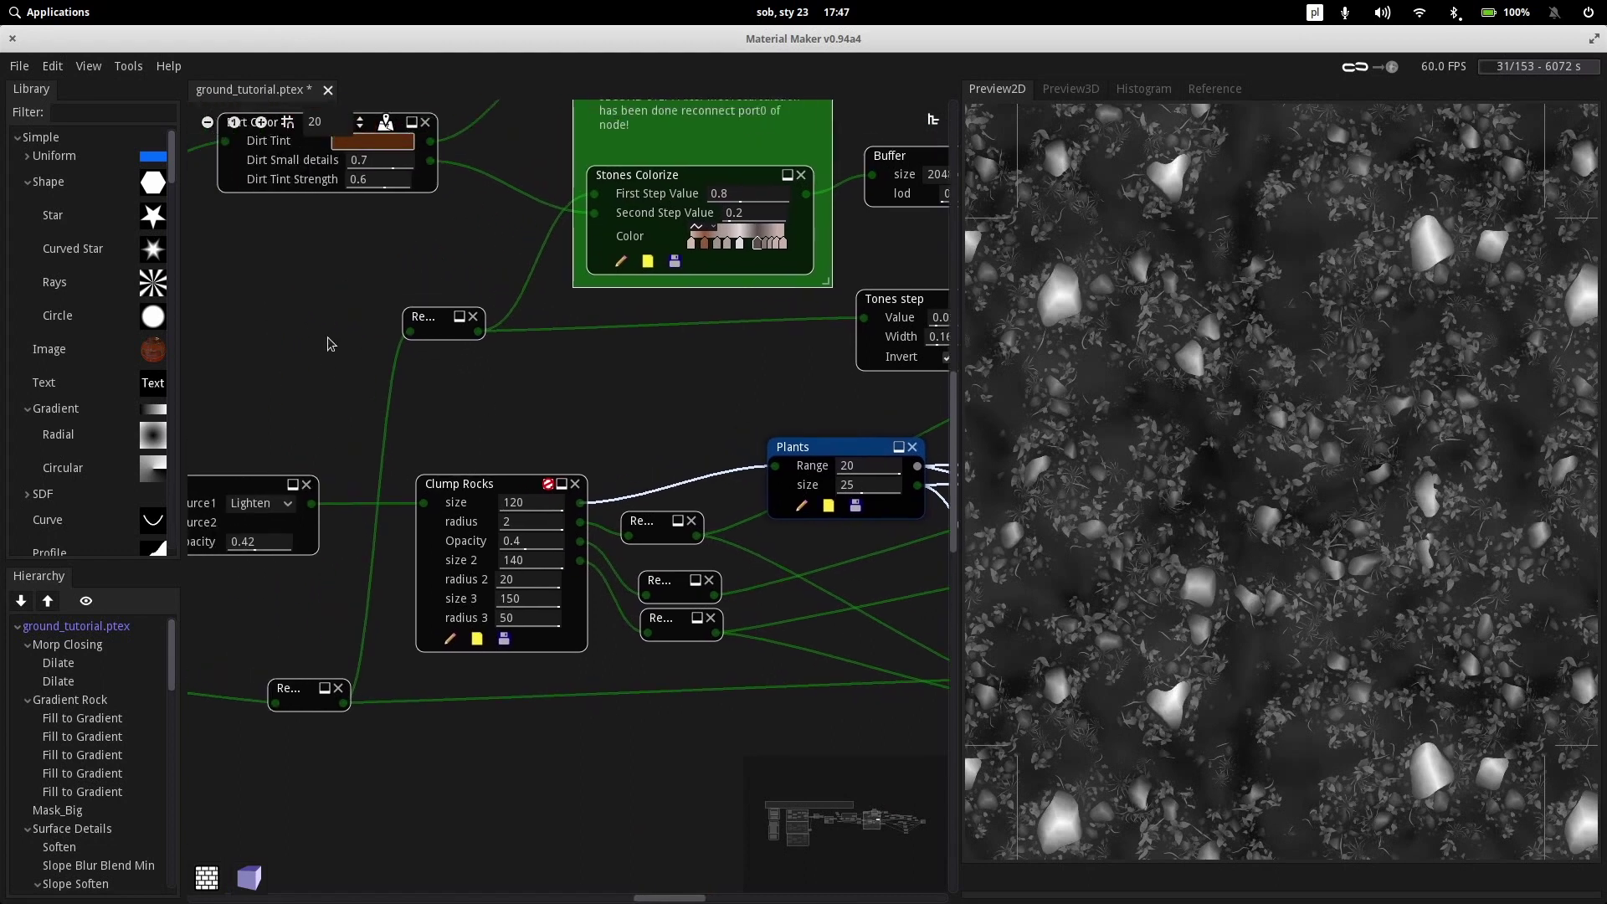
scroll(352, 295, left, 1)
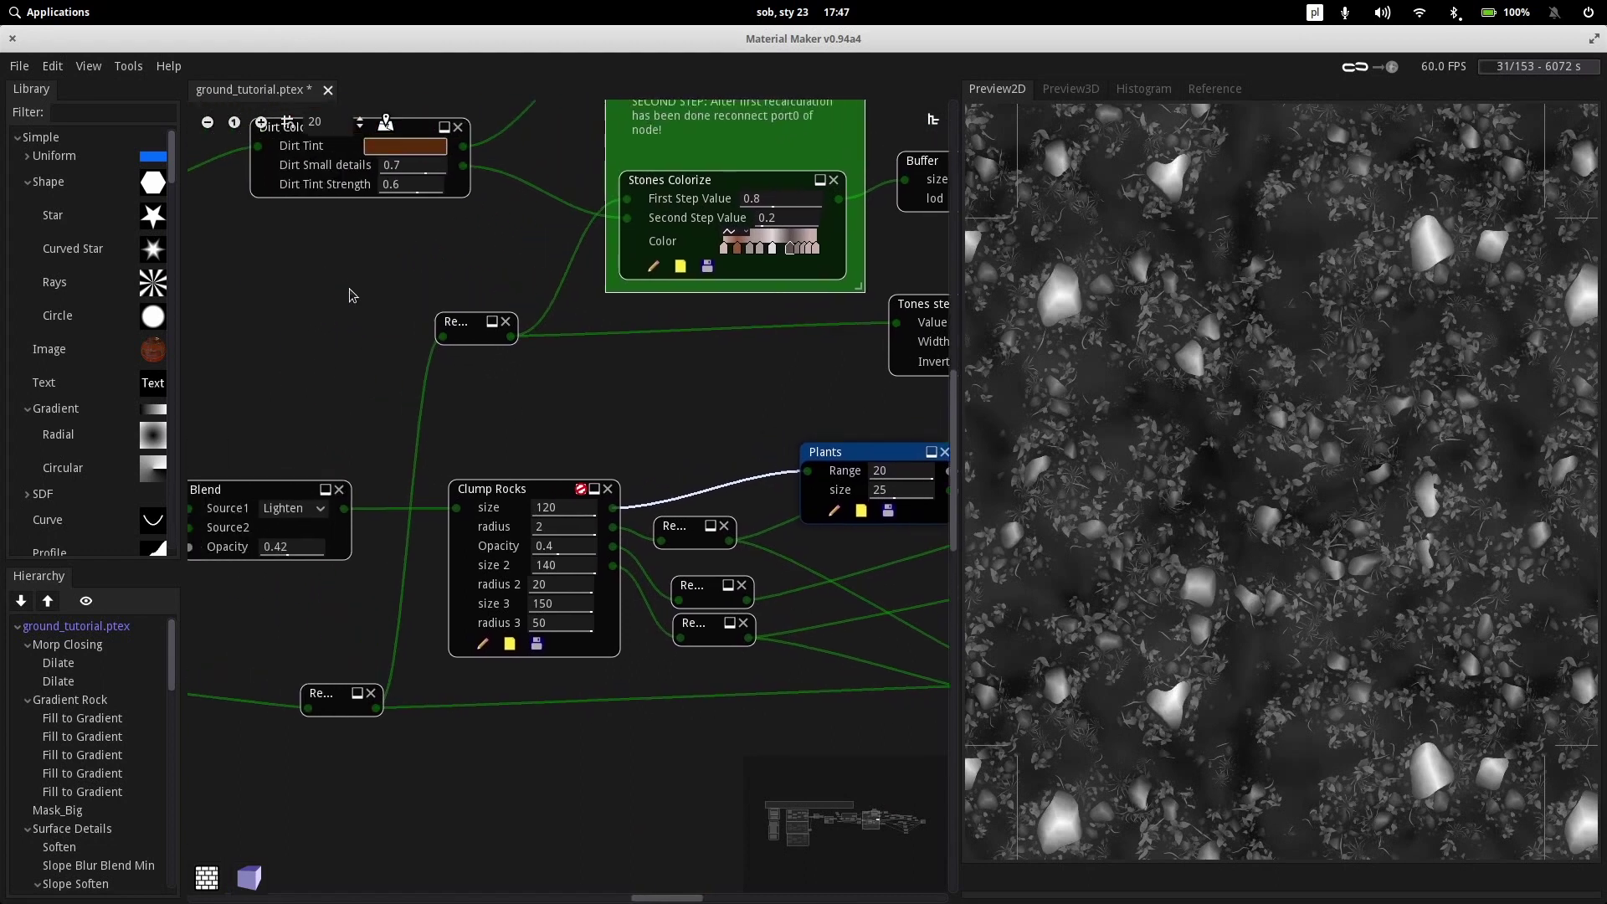
scroll(352, 295, left, 10)
scroll(352, 295, up, 2)
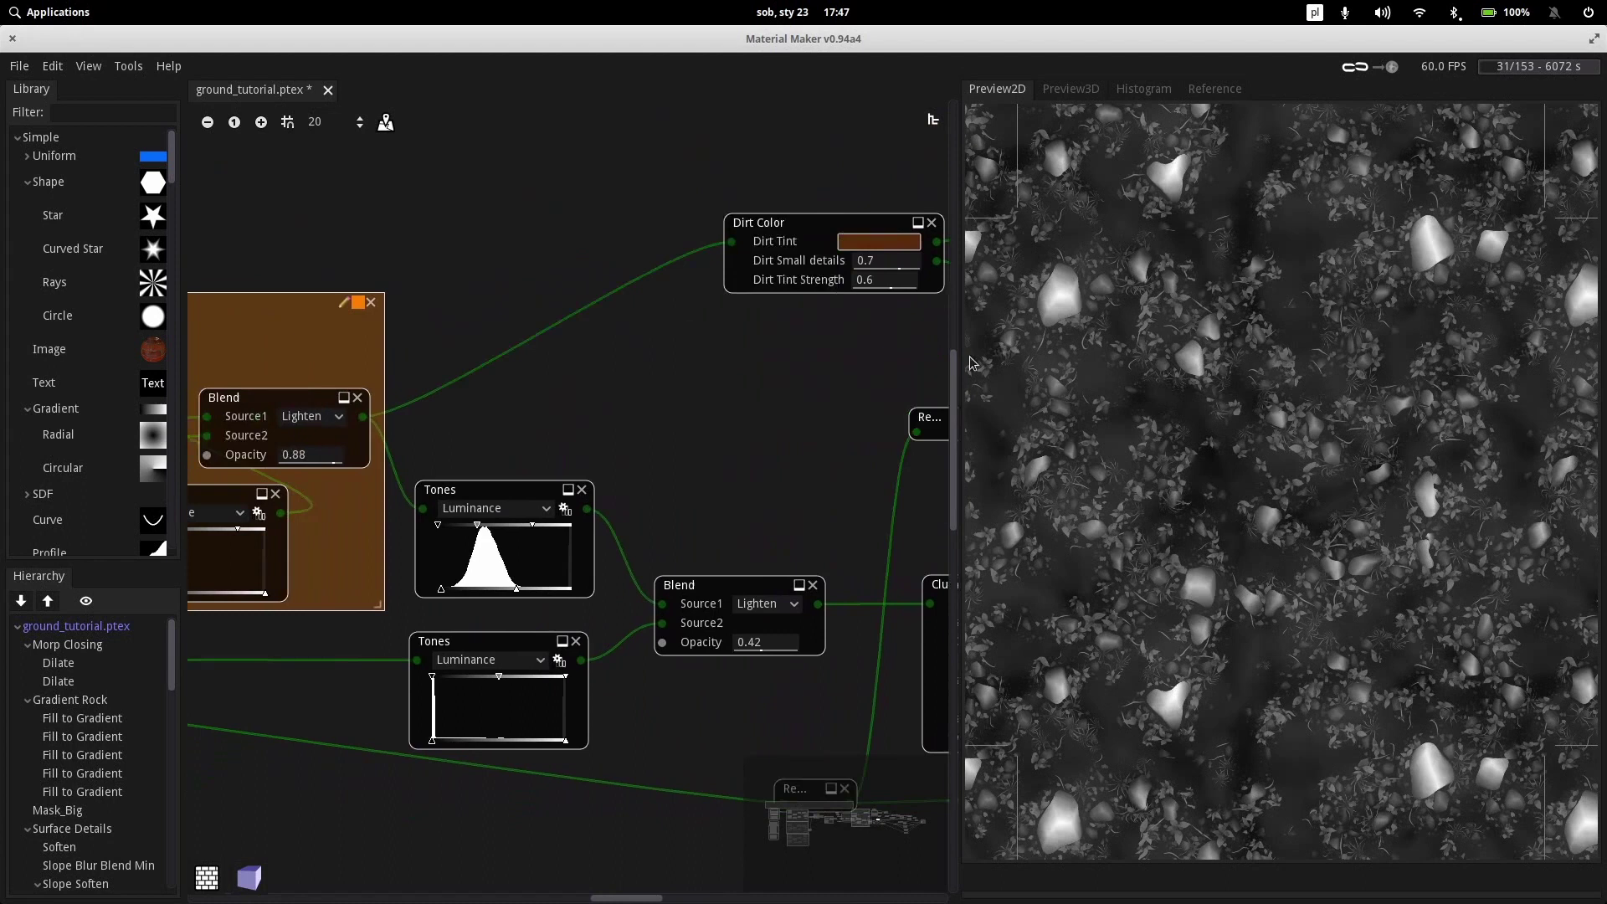
middle_drag(971, 357, 1170, 360)
middle_drag(844, 362, 620, 380)
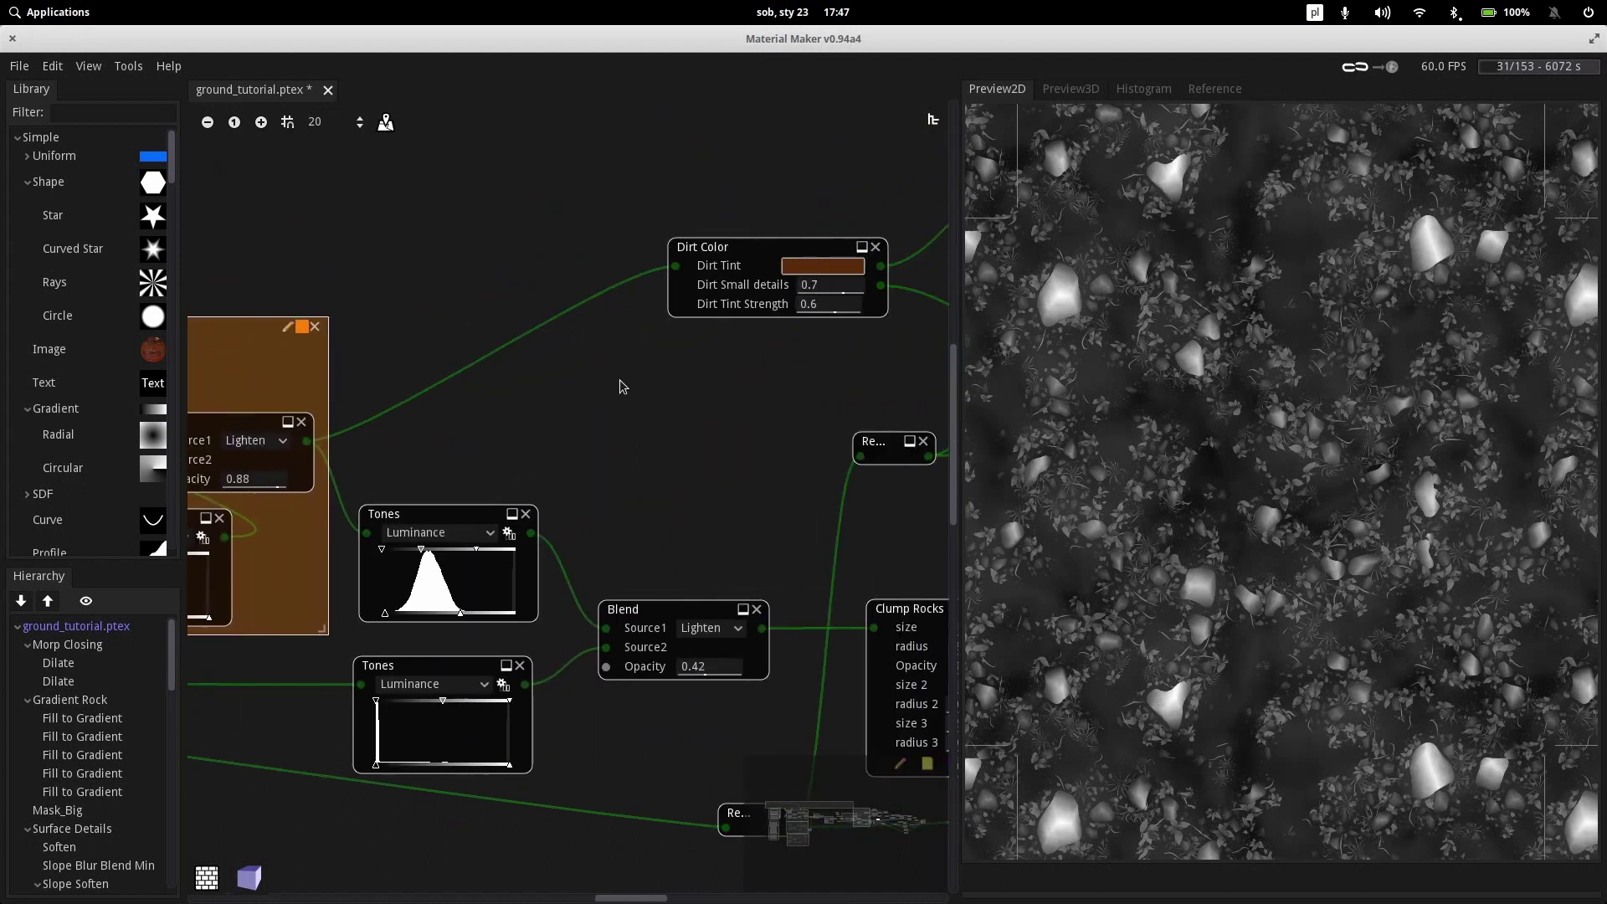
middle_drag(467, 241, 702, 223)
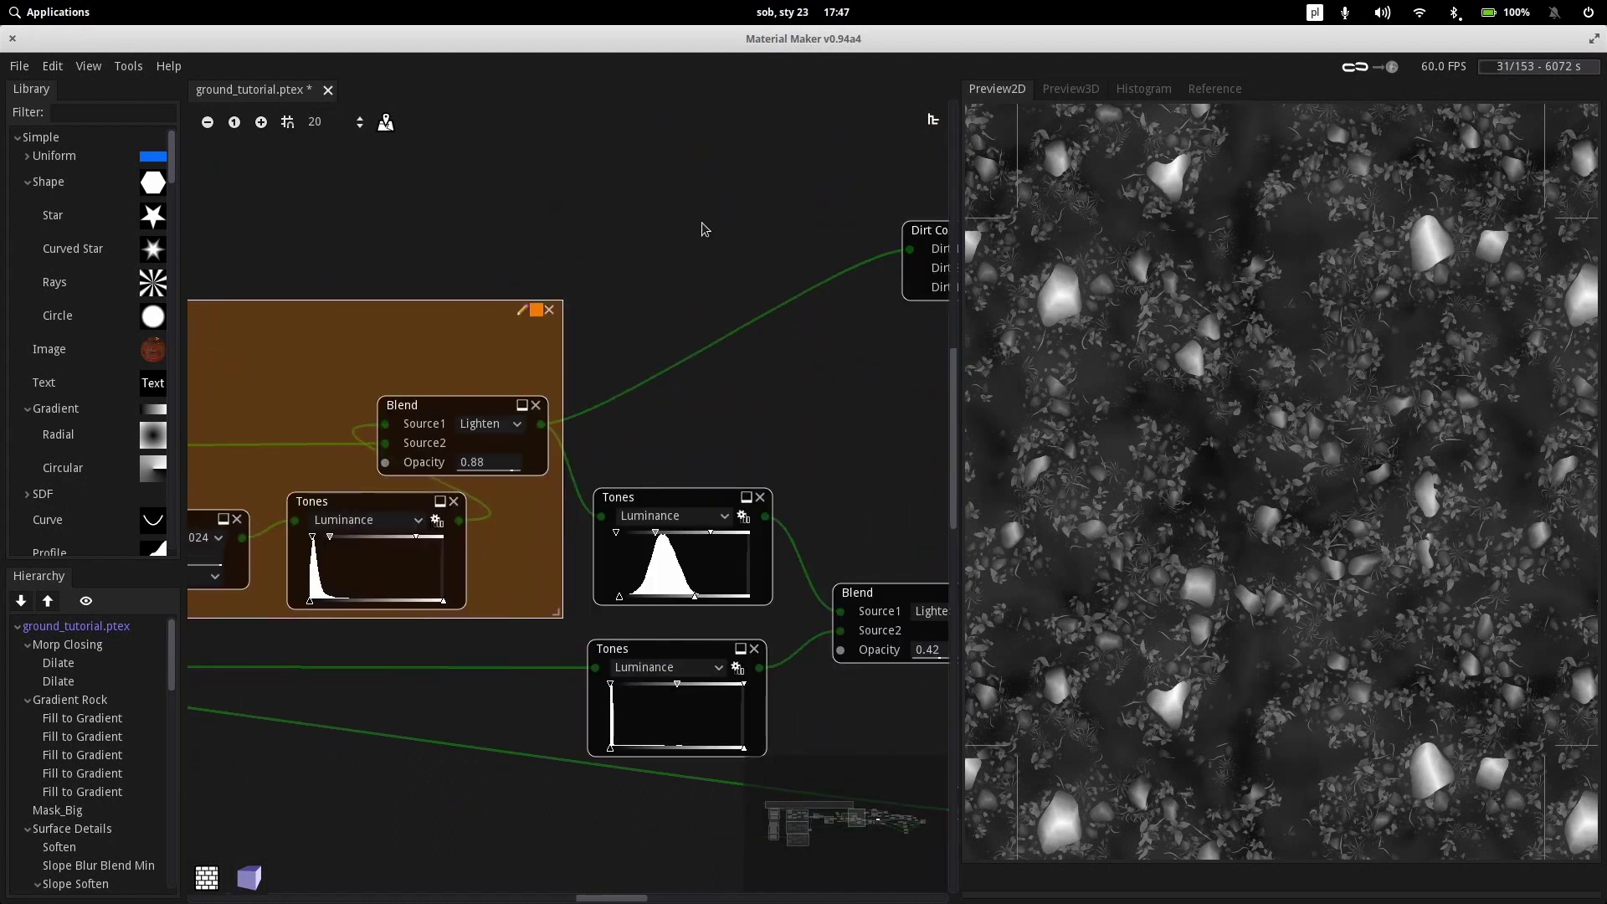
click(453, 405)
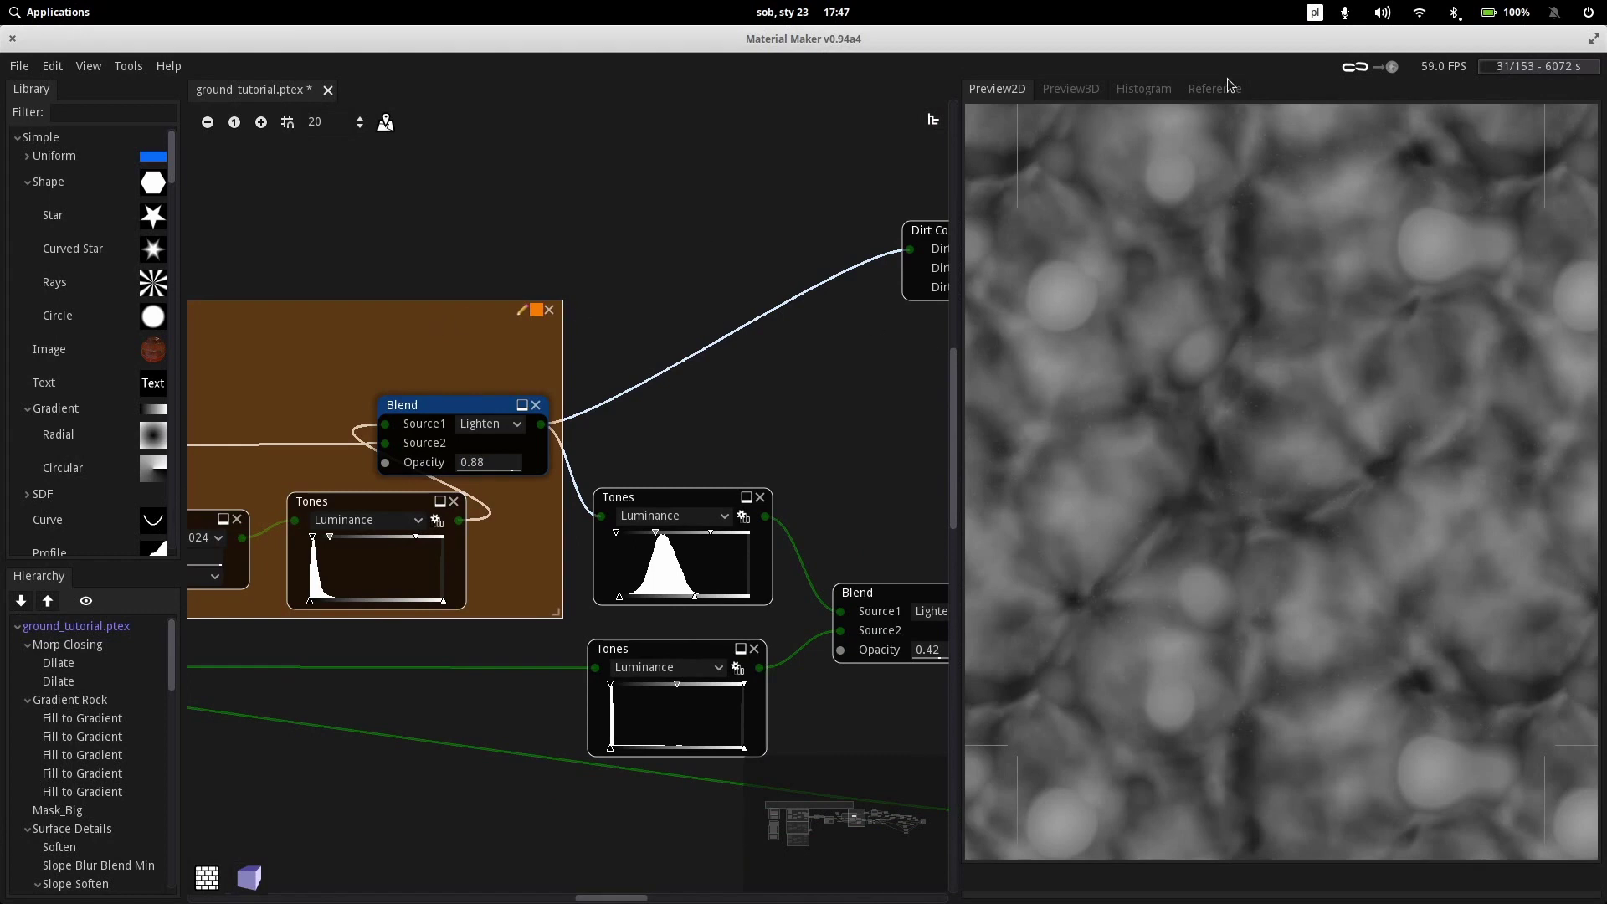
Follow that Blend's output to the Dirt Color node, preview it and open its subgraph
middle_drag(916, 377, 893, 539)
scroll(793, 468, right, 8)
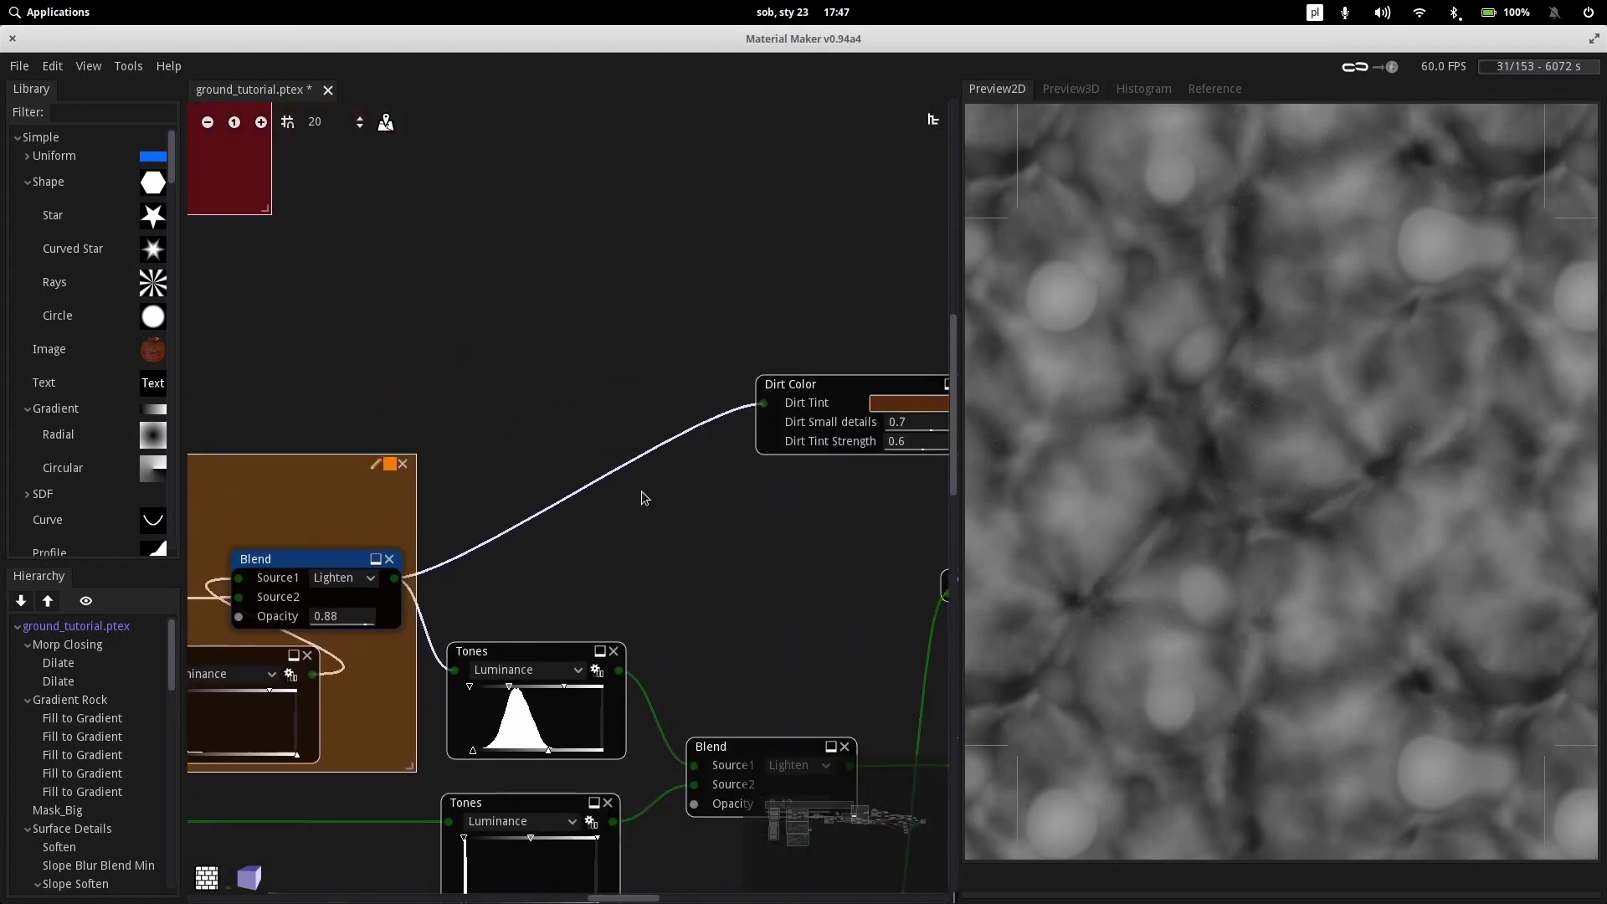
click(593, 389)
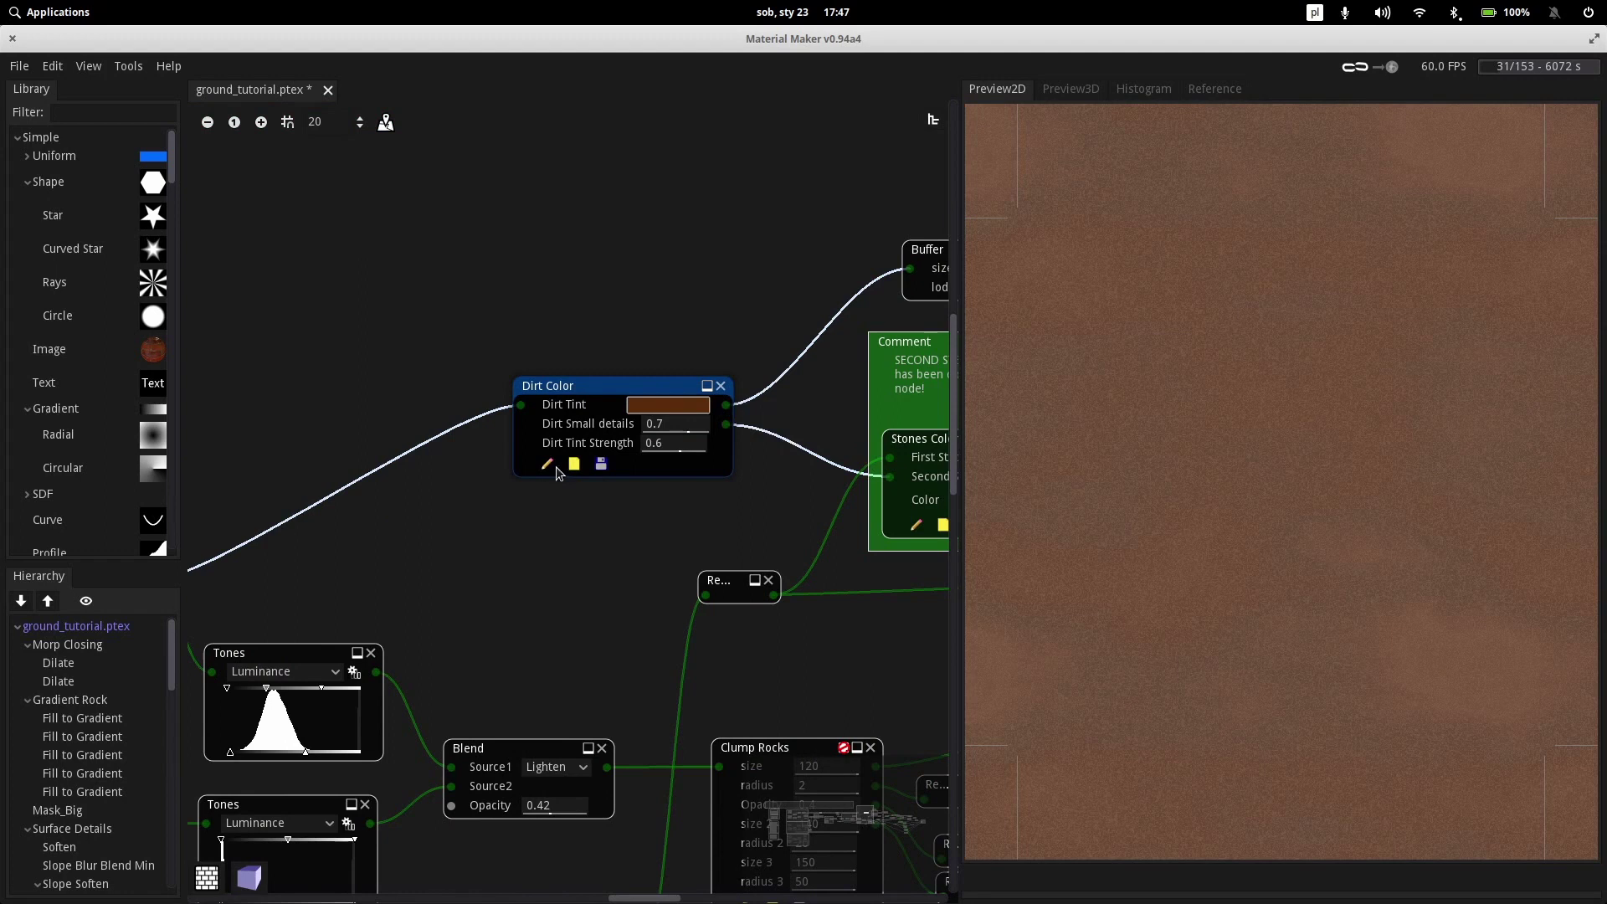
click(547, 465)
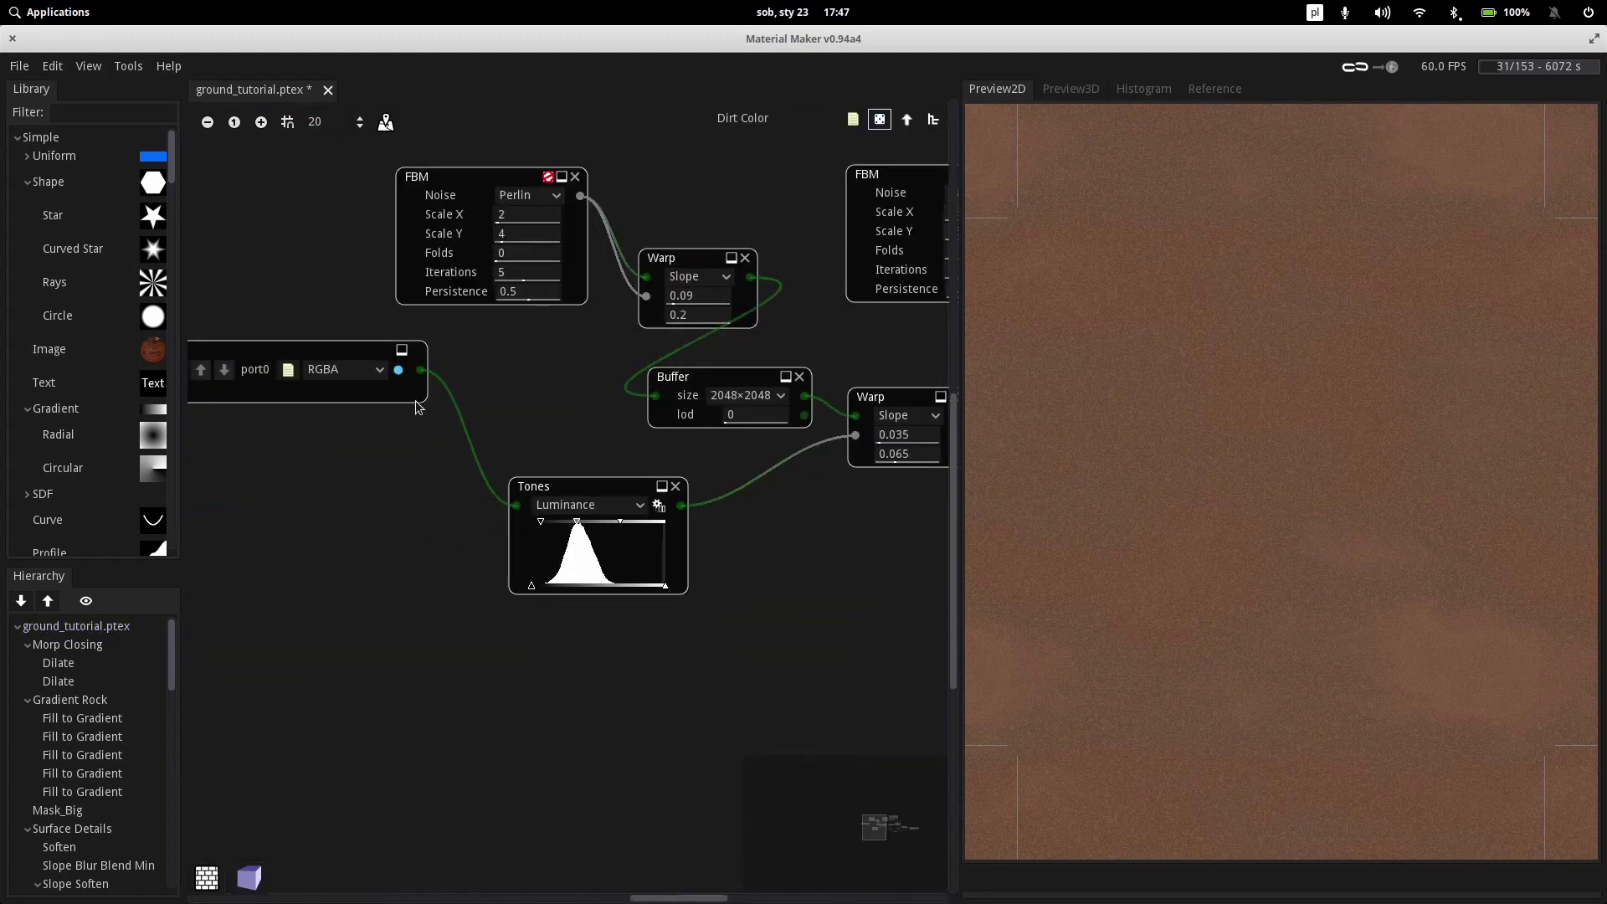
Preview the Tones node fed by the Dirt Color input and the Slope Warp that it drives
click(637, 579)
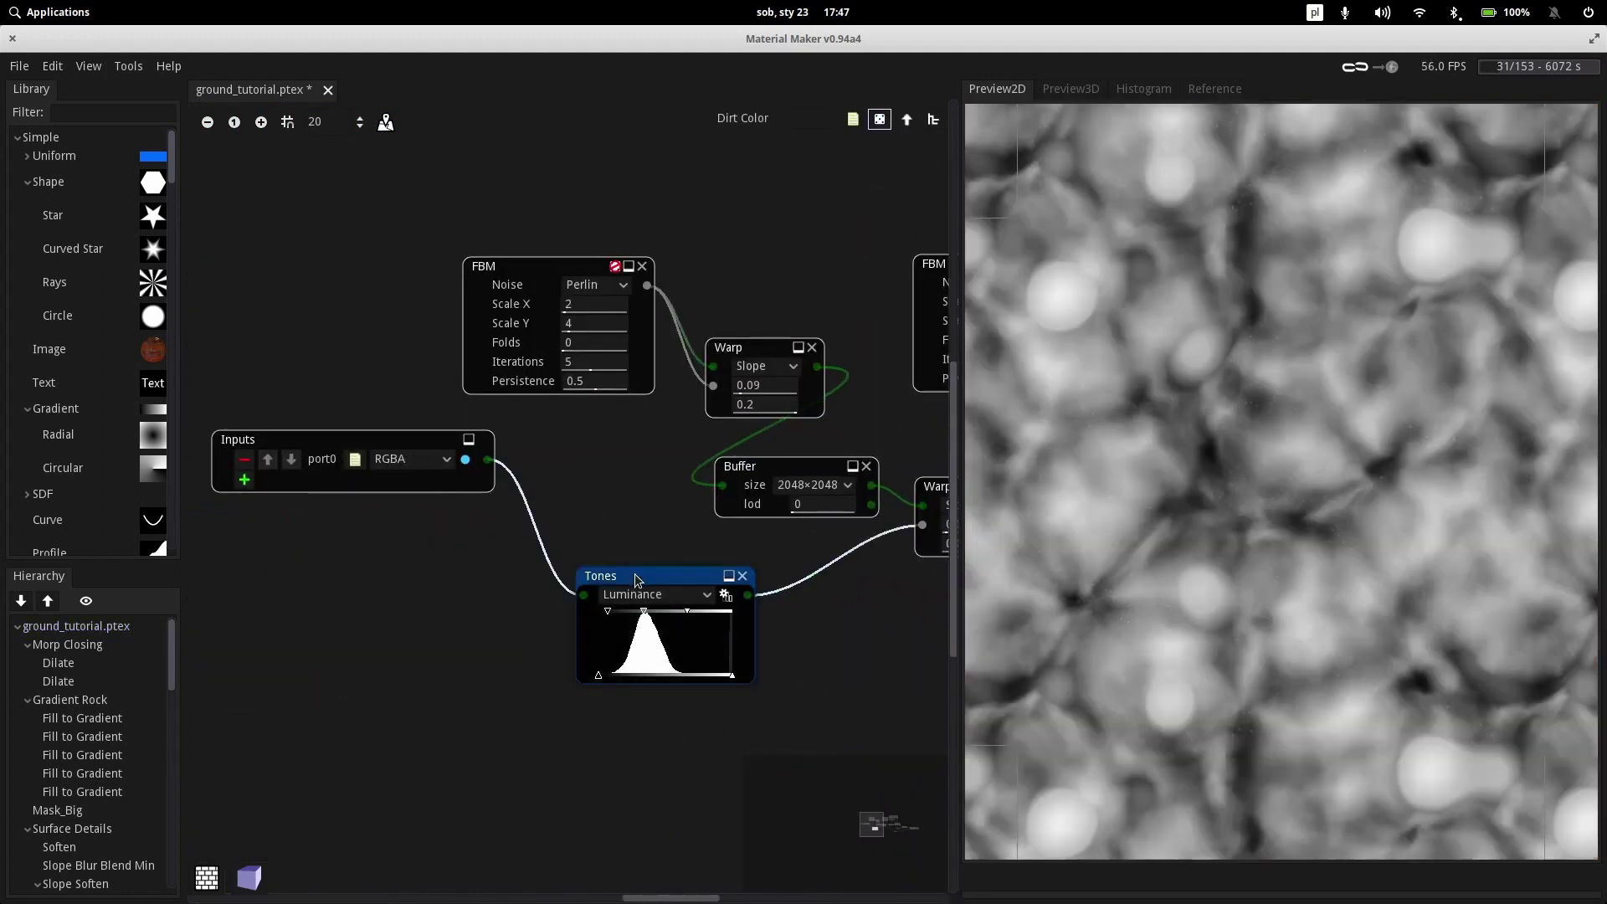
scroll(577, 465, right, 5)
click(706, 492)
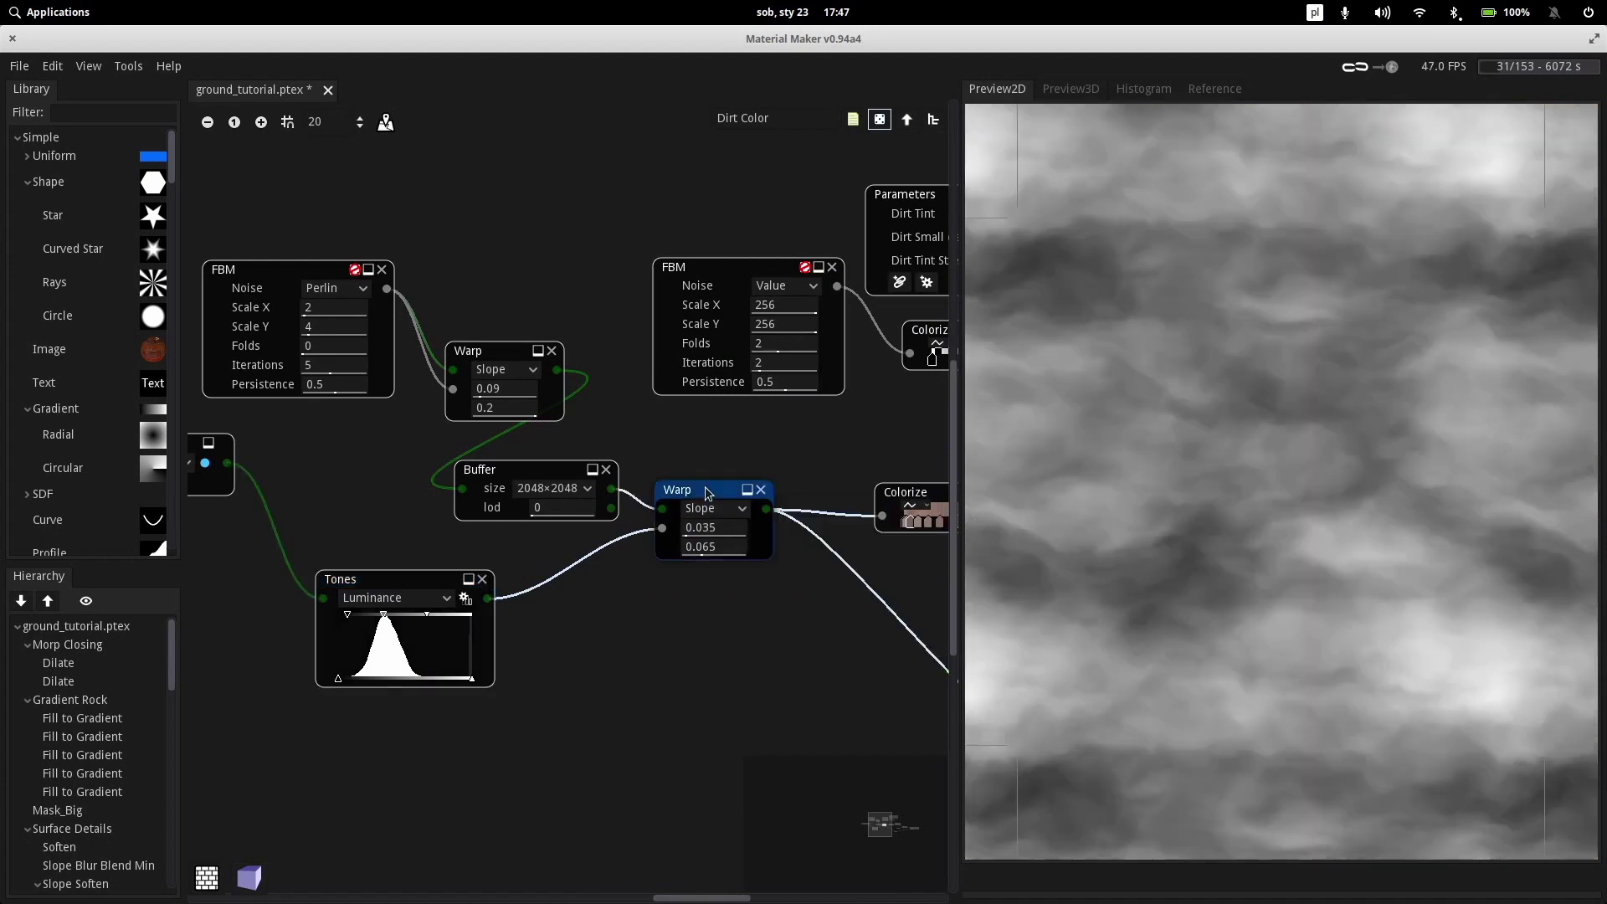
Preview the Perlin FBM noise and its first Slope Warp and 2048×2048 Buffer in turn
middle_drag(414, 524, 601, 612)
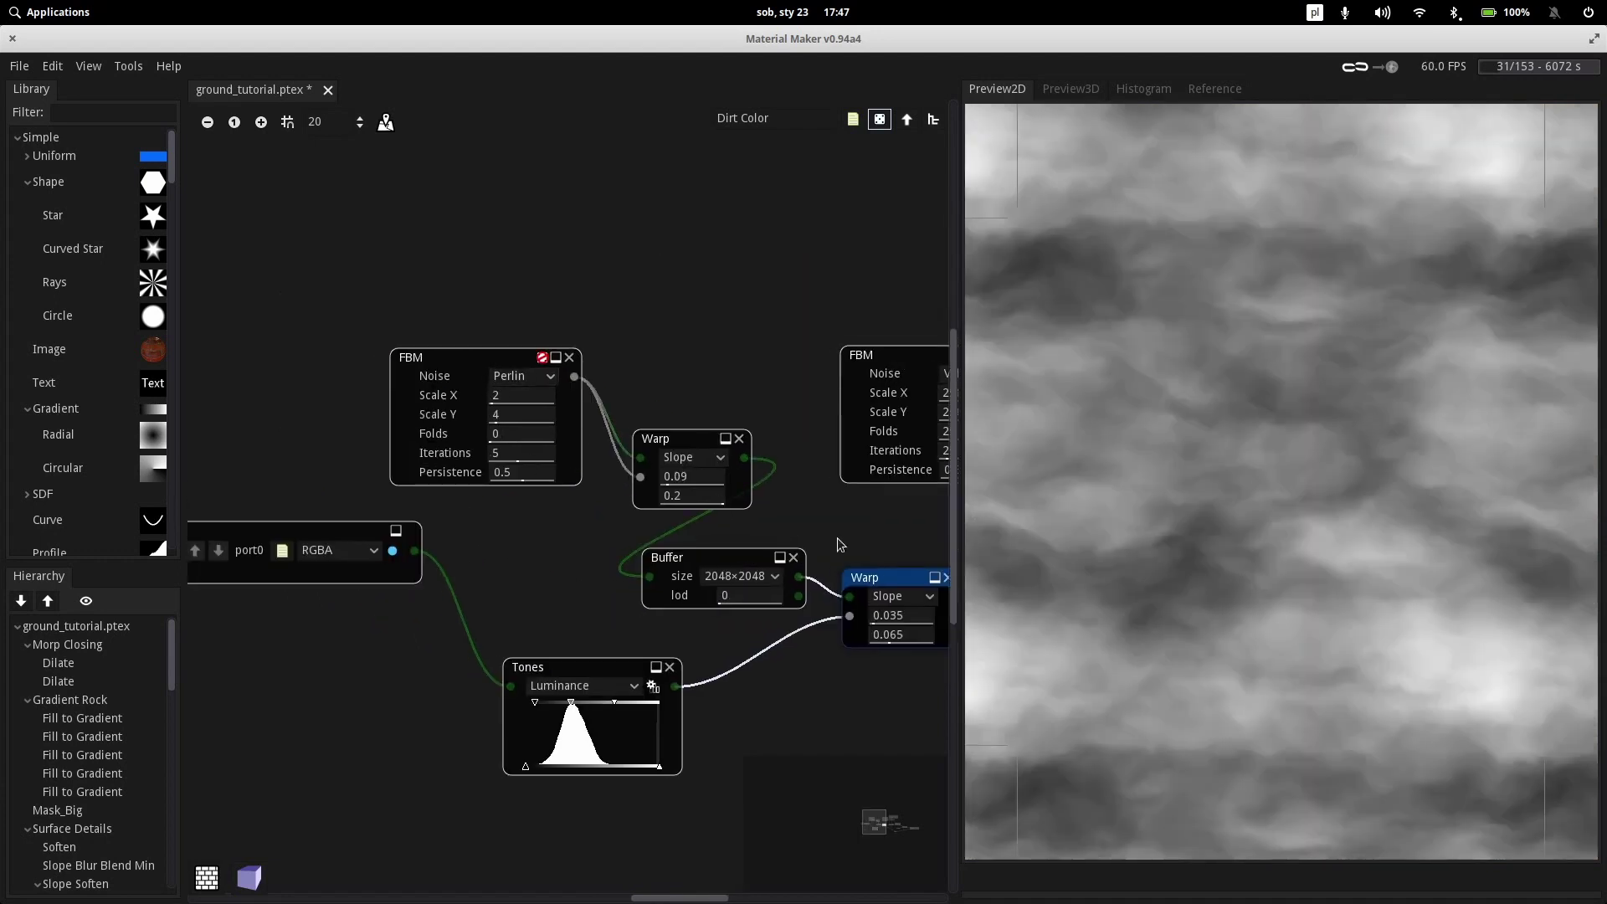
middle_drag(837, 538, 697, 502)
click(316, 316)
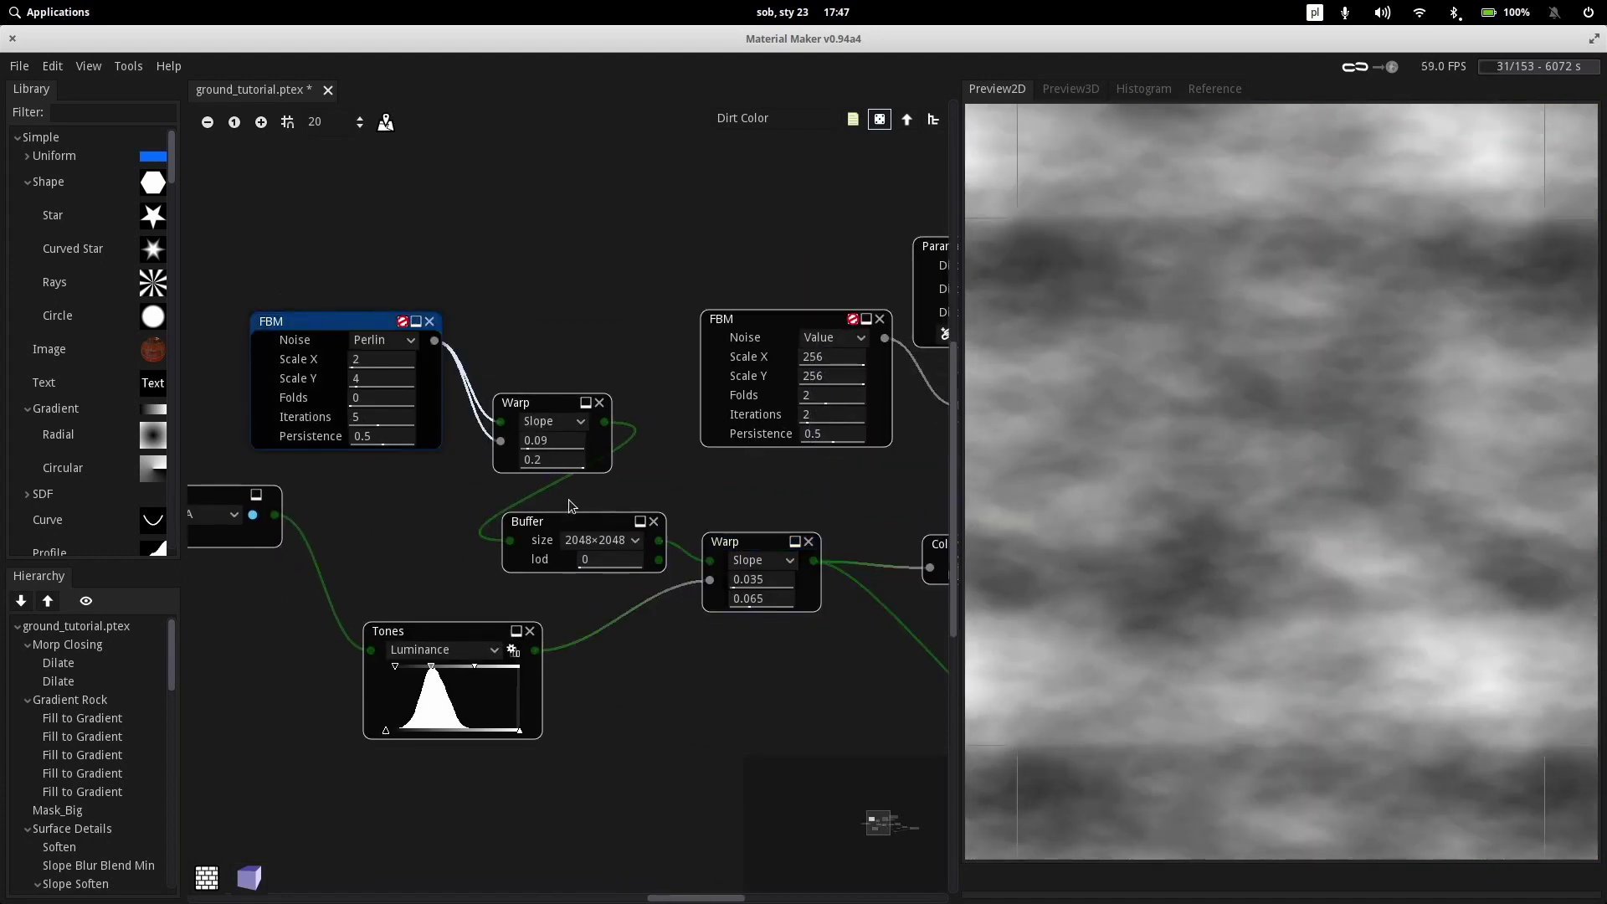
click(530, 405)
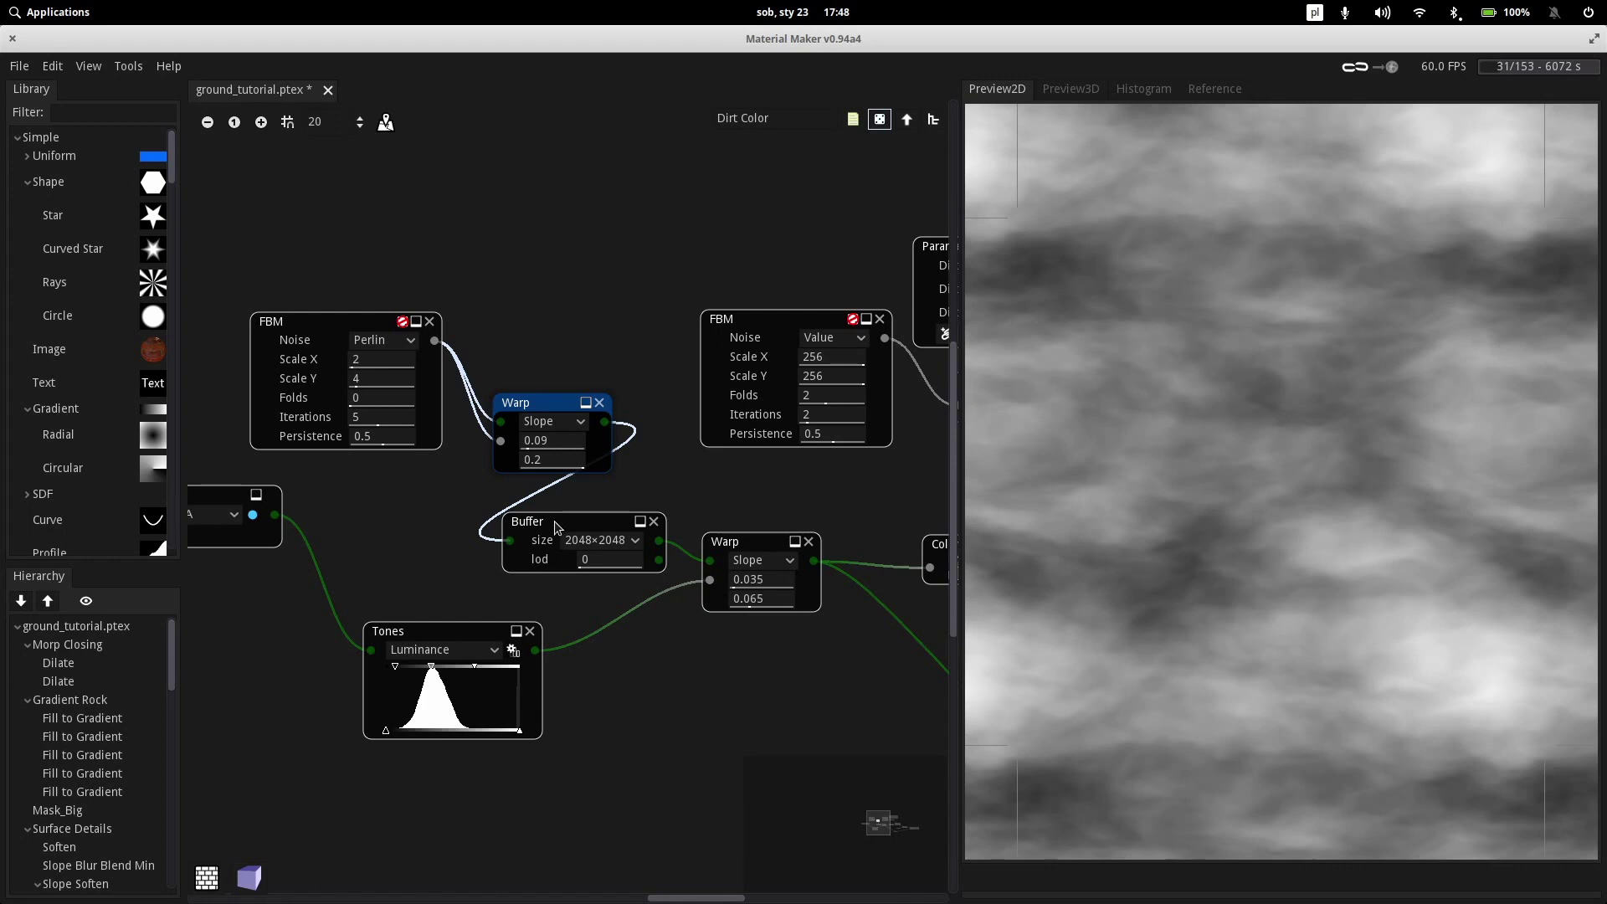
click(624, 521)
middle_drag(627, 511, 484, 463)
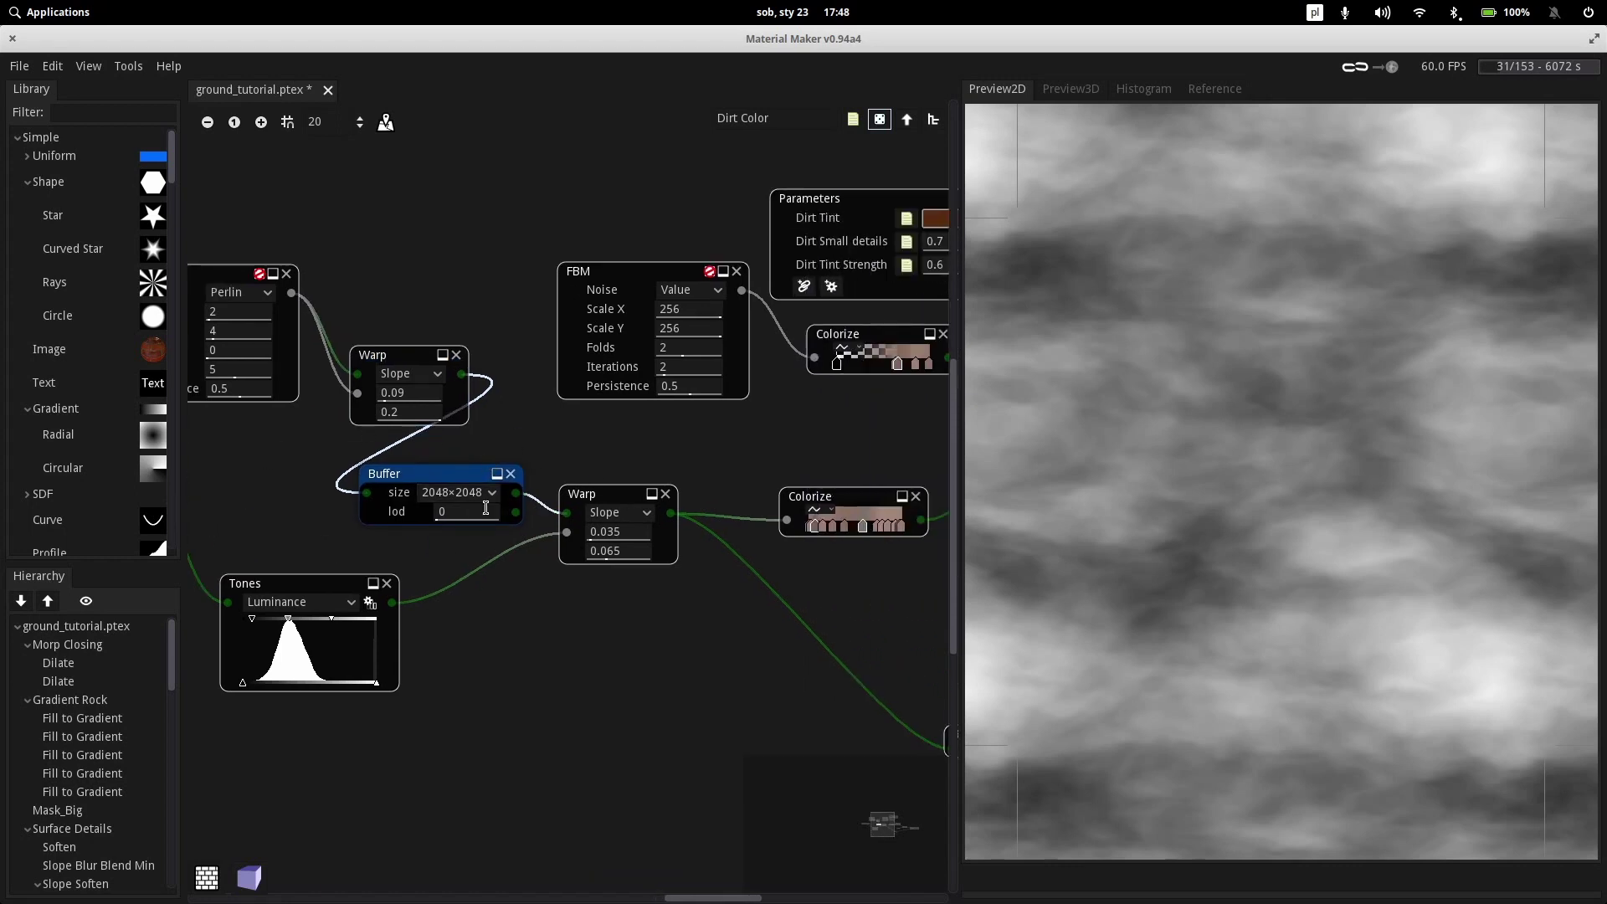
Trace the Dirt Color input through Tones to the second Slope Warp and preview both nodes again
middle_drag(639, 682, 689, 682)
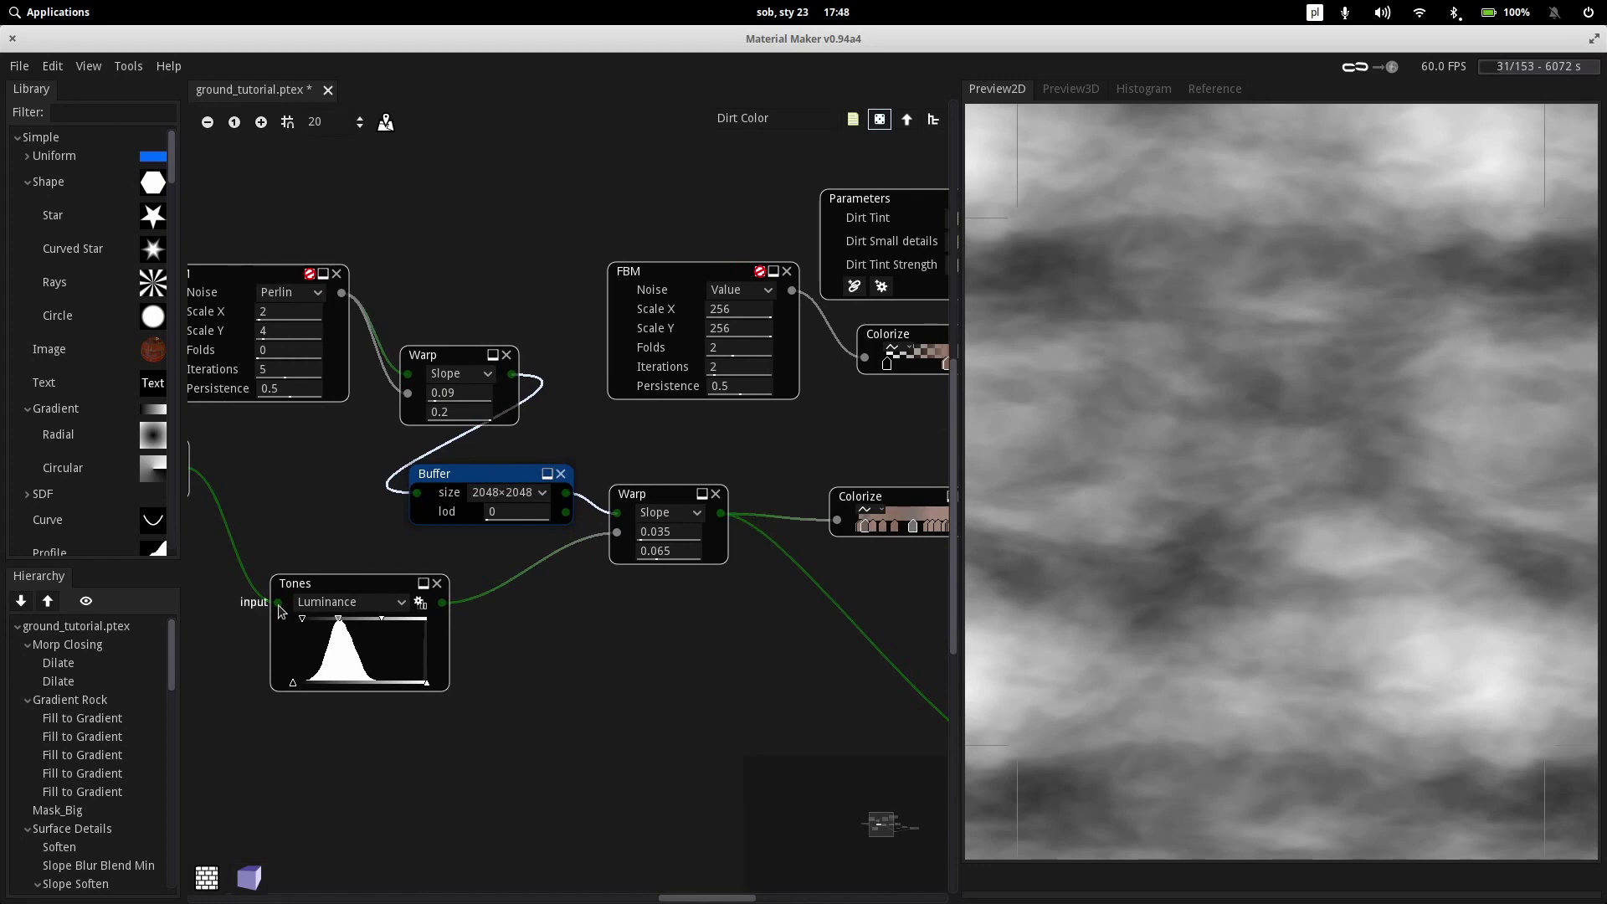
scroll(755, 661, left, 4)
click(528, 586)
middle_drag(765, 559, 492, 622)
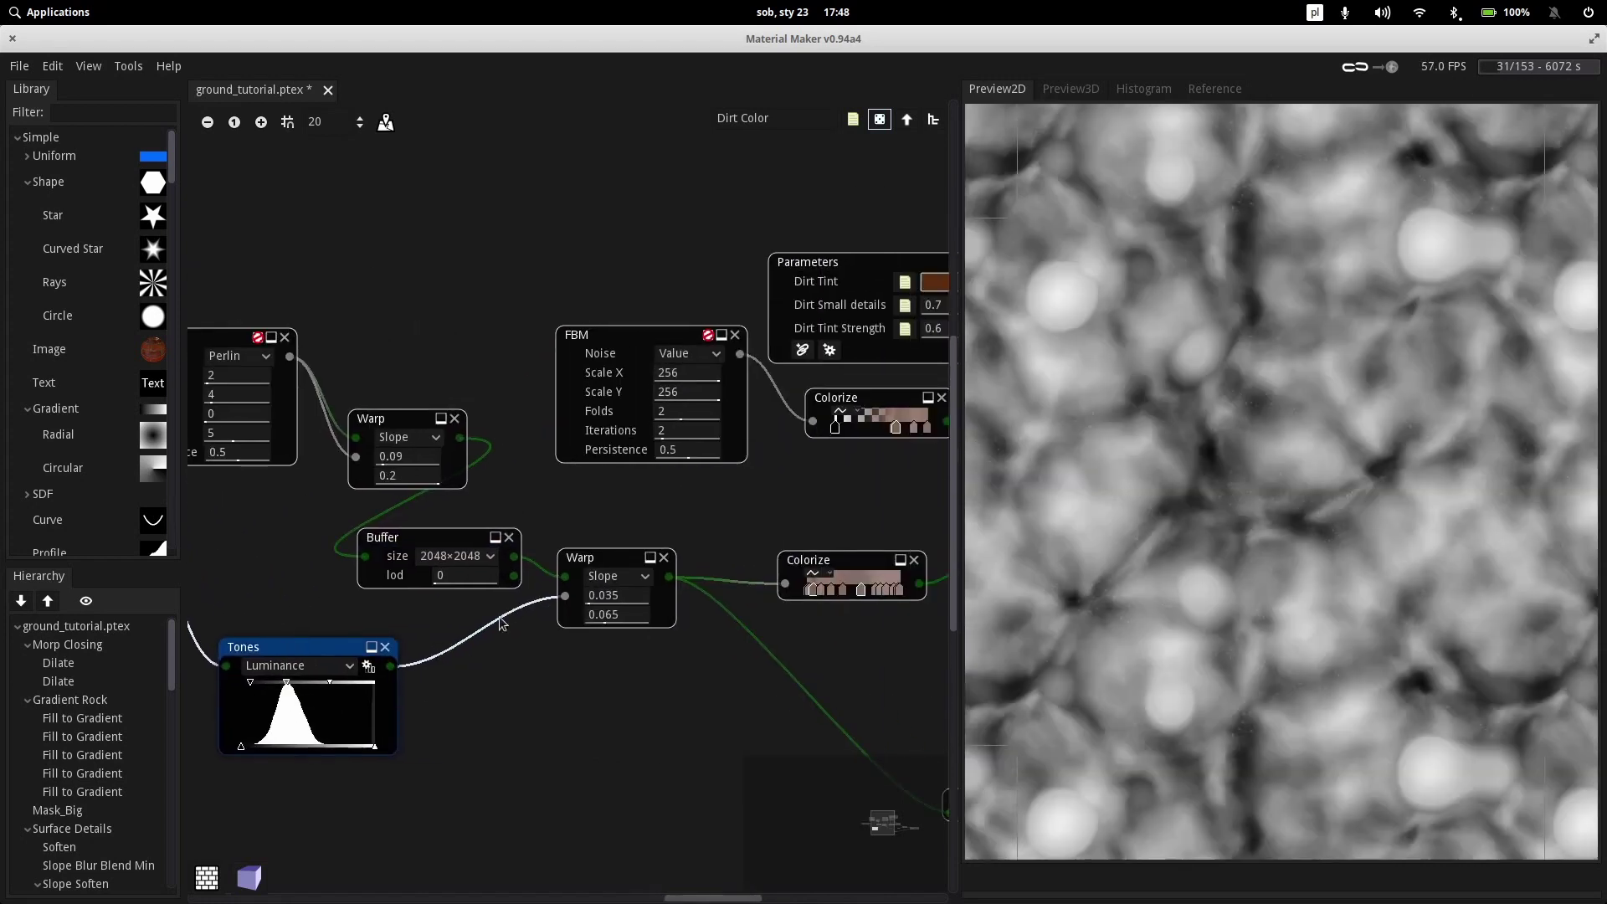
click(622, 556)
middle_drag(704, 738, 547, 755)
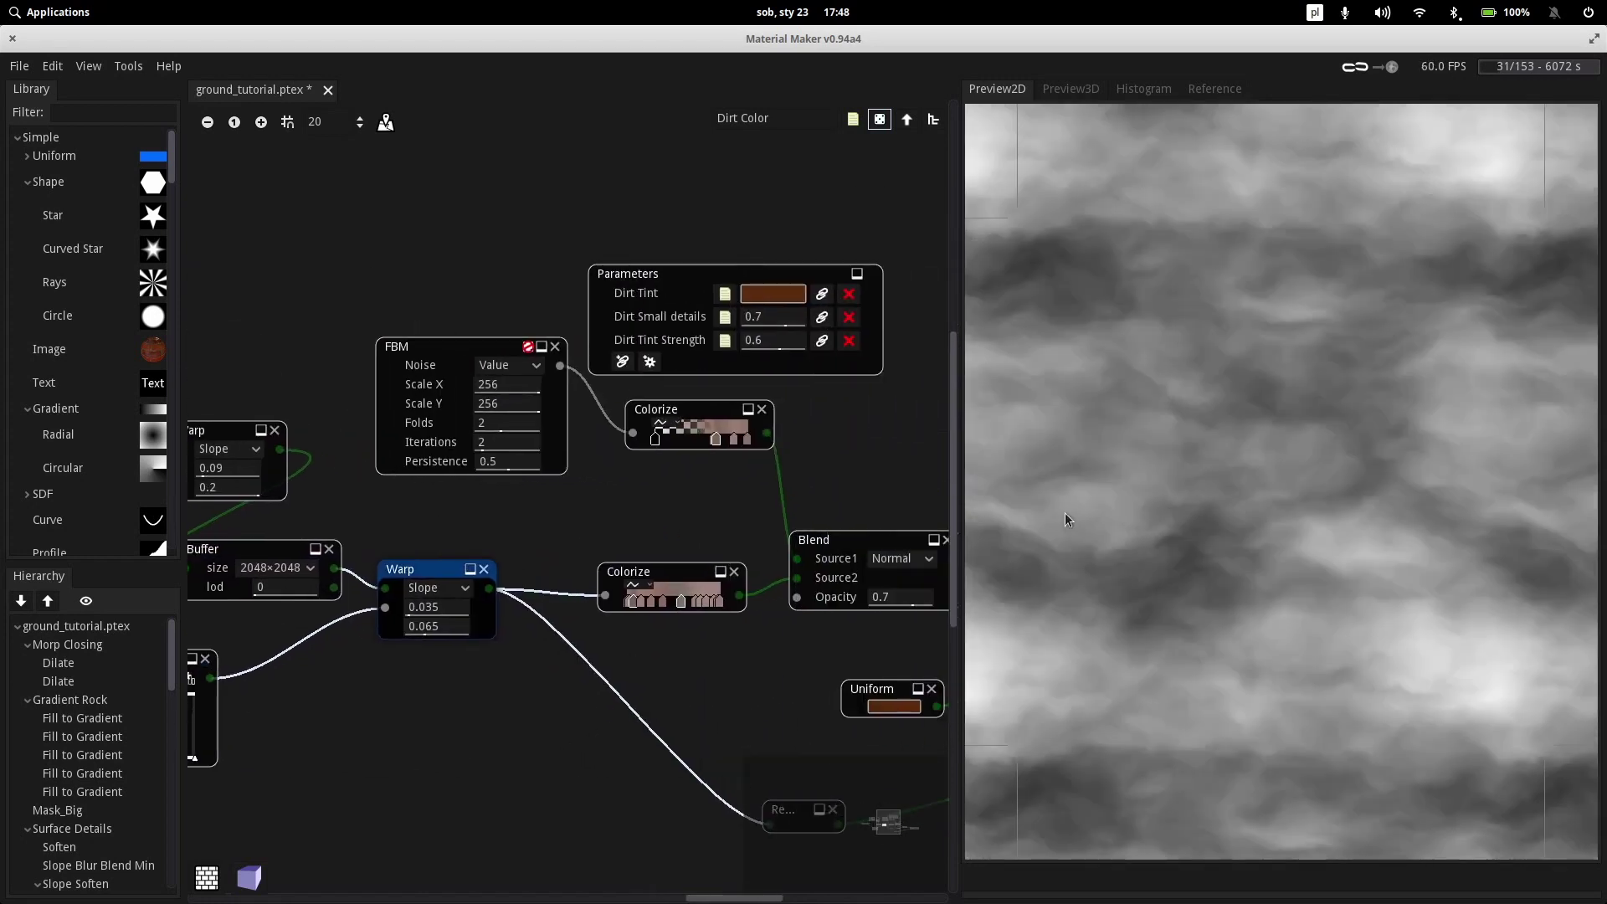
Preview the Colorize node that maps the second Warp's greyscale result to dirt colours
scroll(576, 575, down, 2)
scroll(576, 575, right, 2)
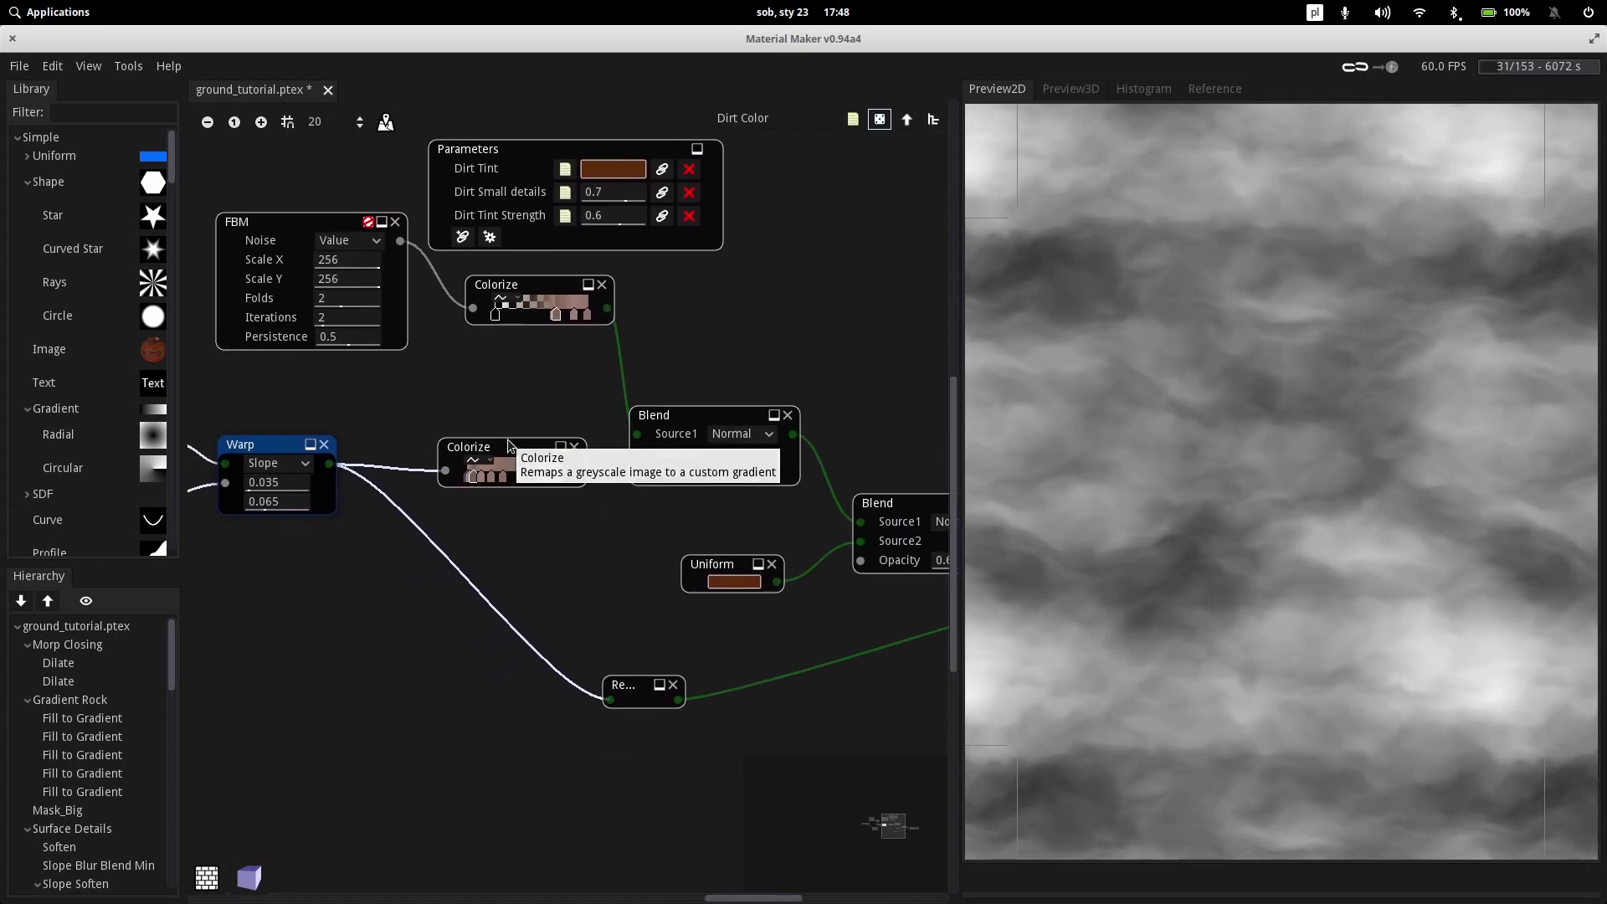
click(511, 447)
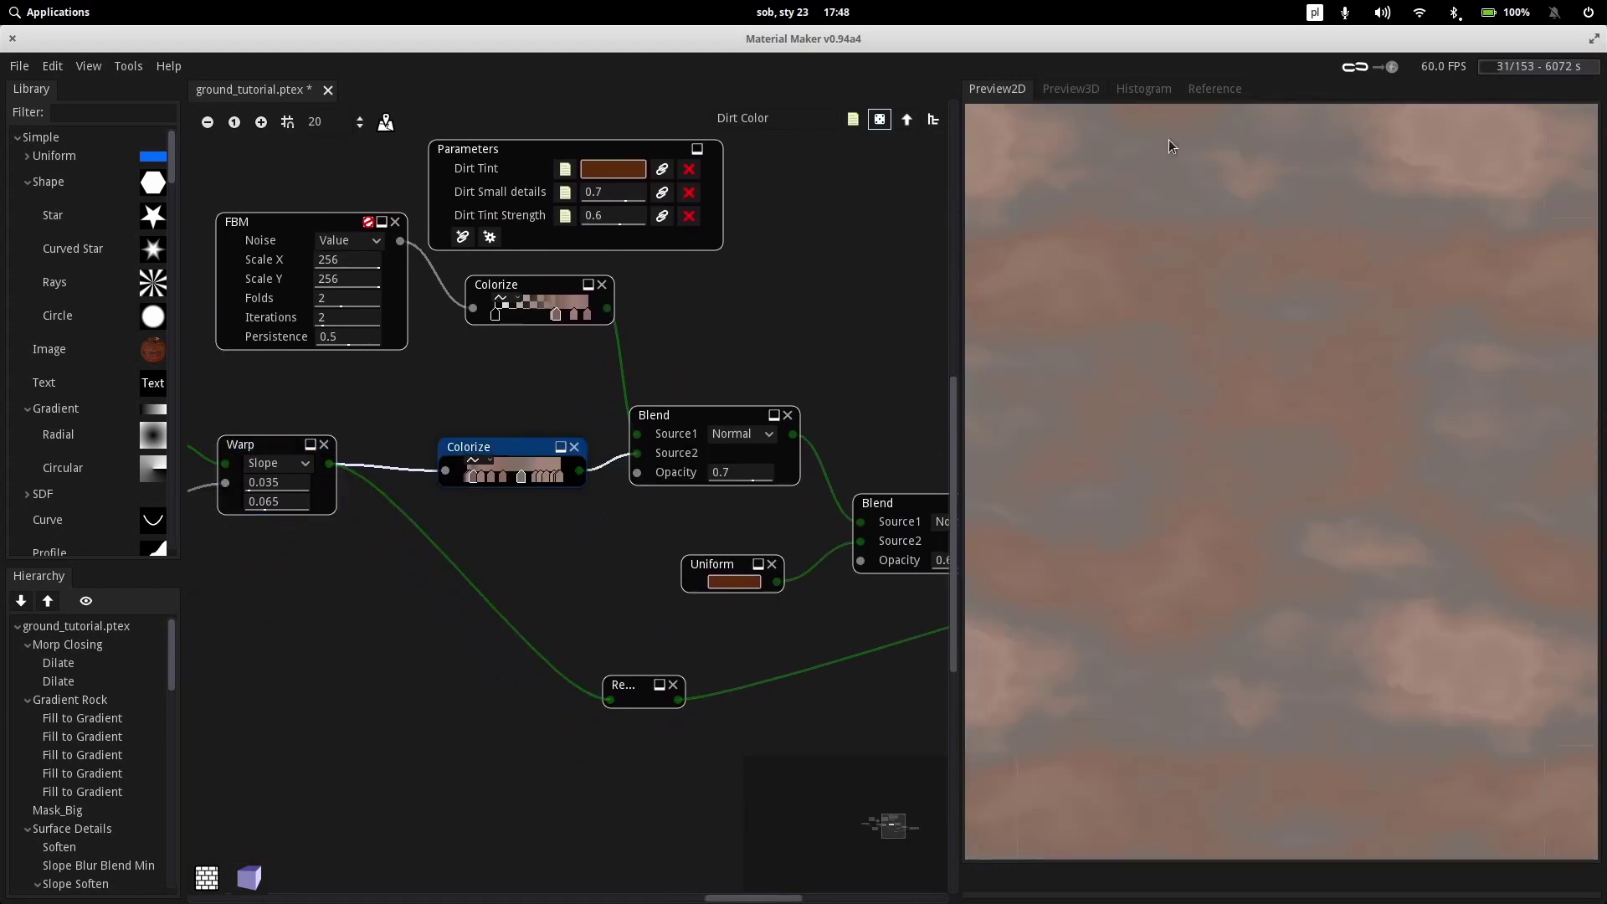
Examine the reference colour and gradient slots and the Colorize node's enlarged gradient, then show the 2D preview again
click(1216, 89)
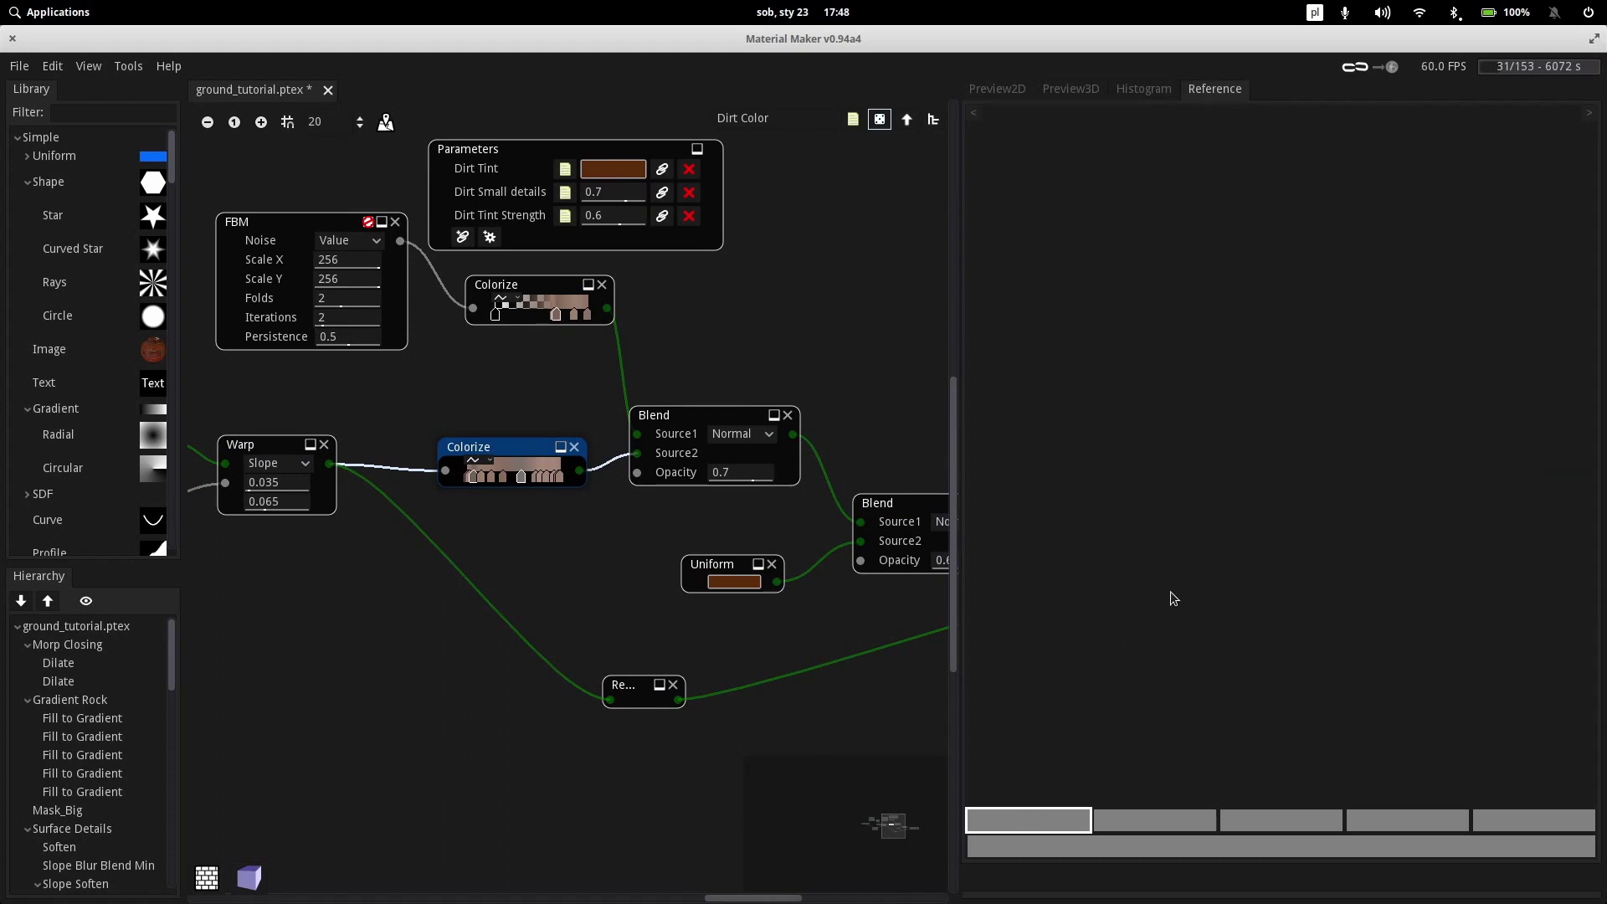
click(1072, 239)
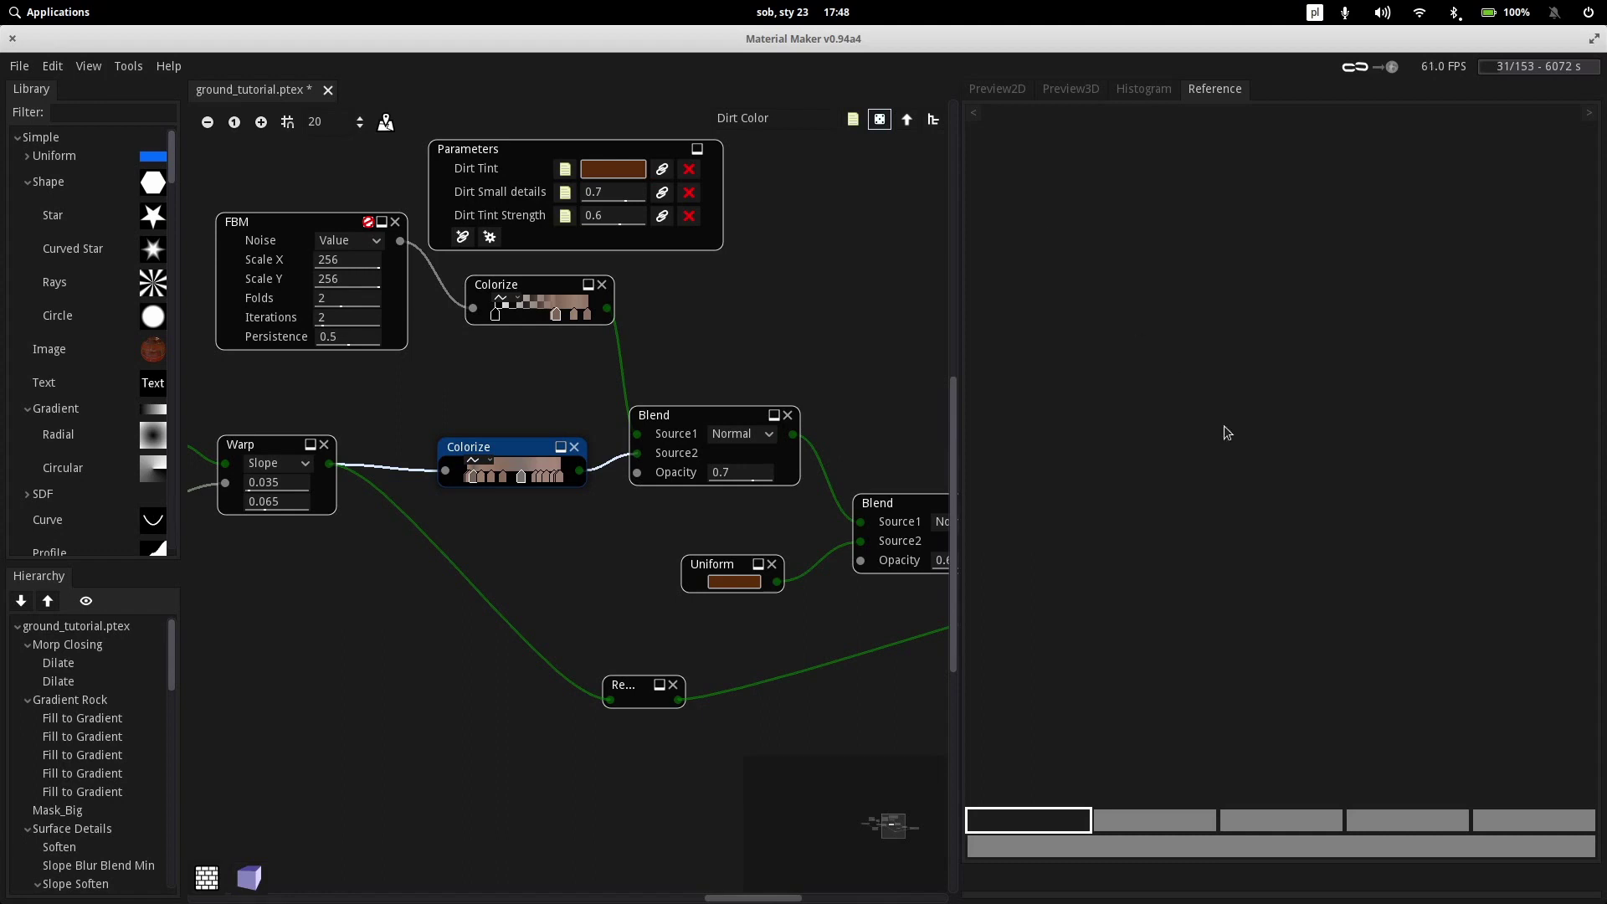
click(1133, 852)
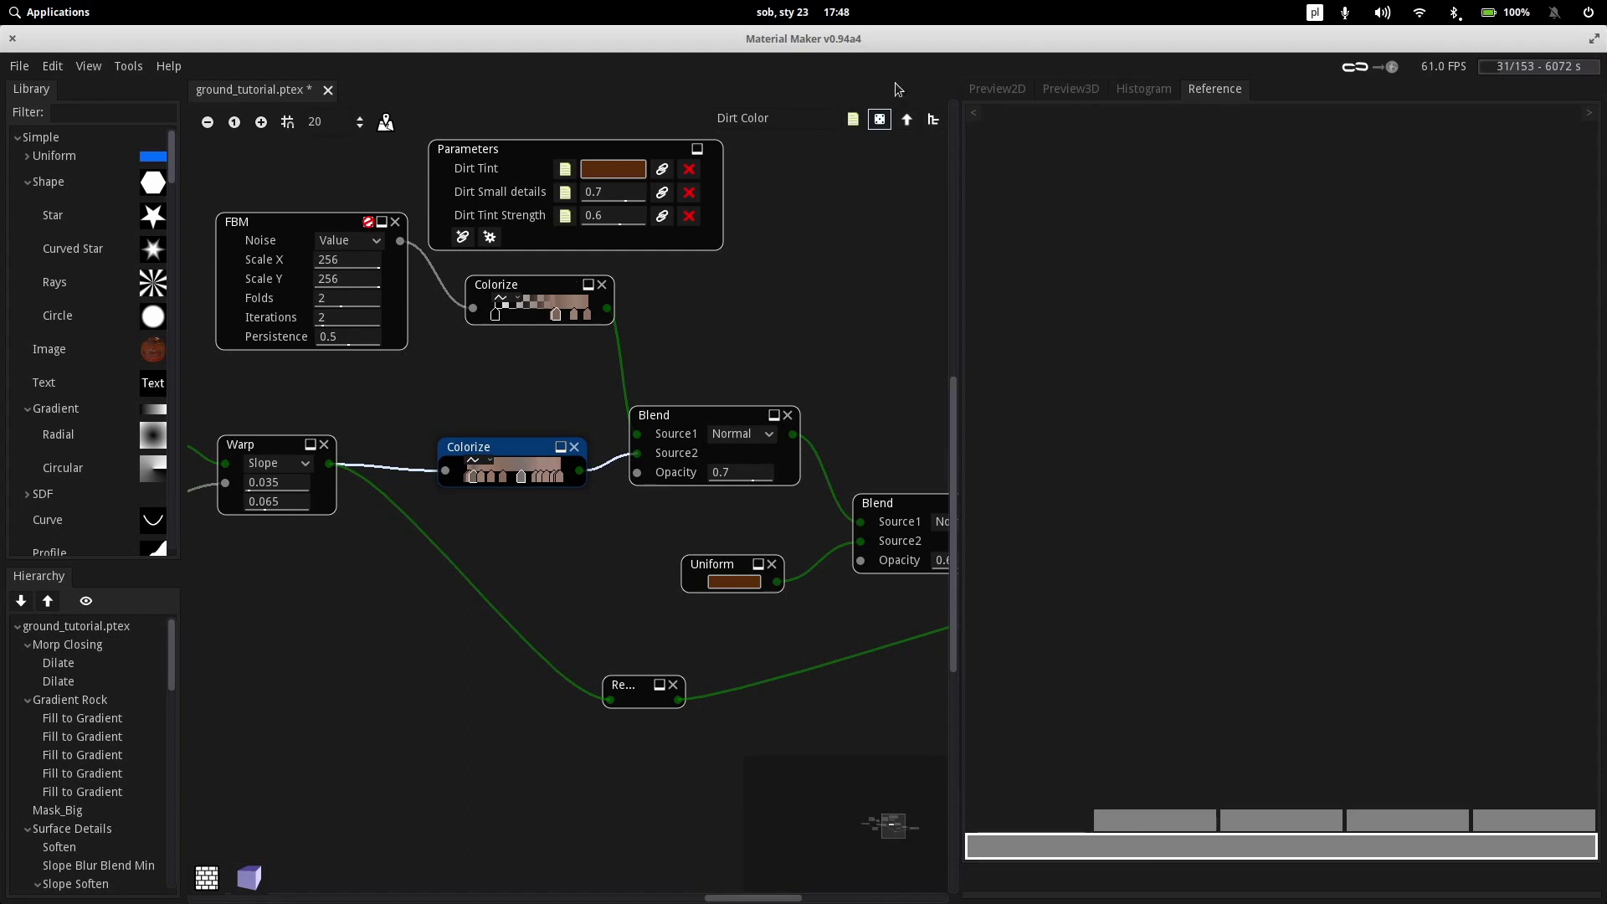
click(516, 460)
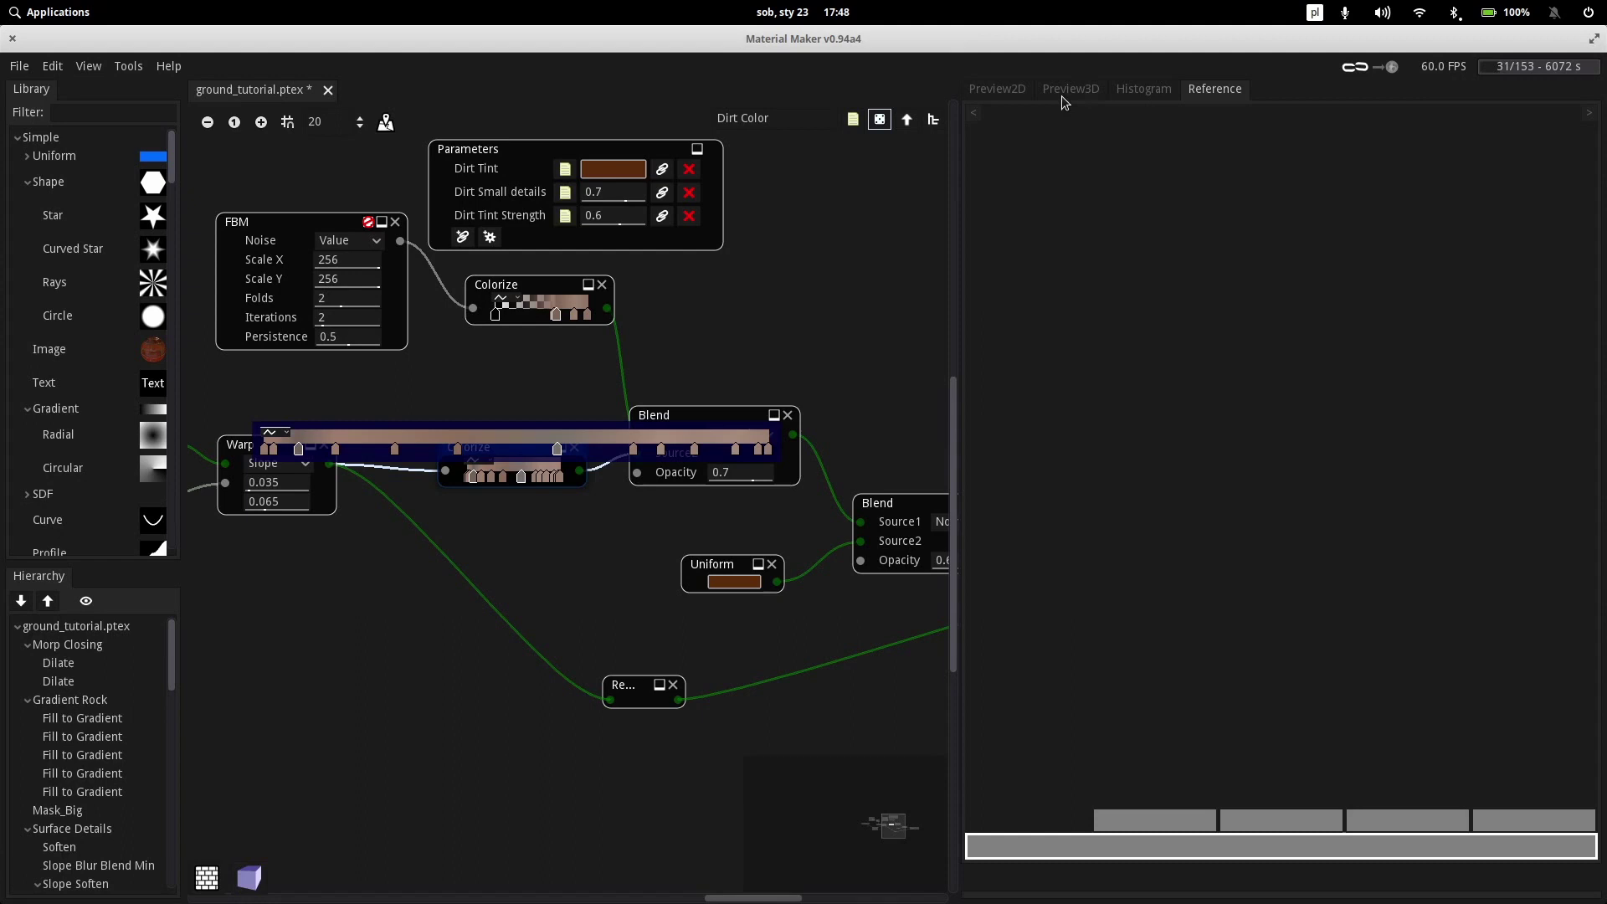
click(1008, 92)
Preview the Value FBM noise with scale 256 that feeds the upper Colorize node
middle_drag(569, 607, 648, 705)
middle_drag(472, 400, 423, 494)
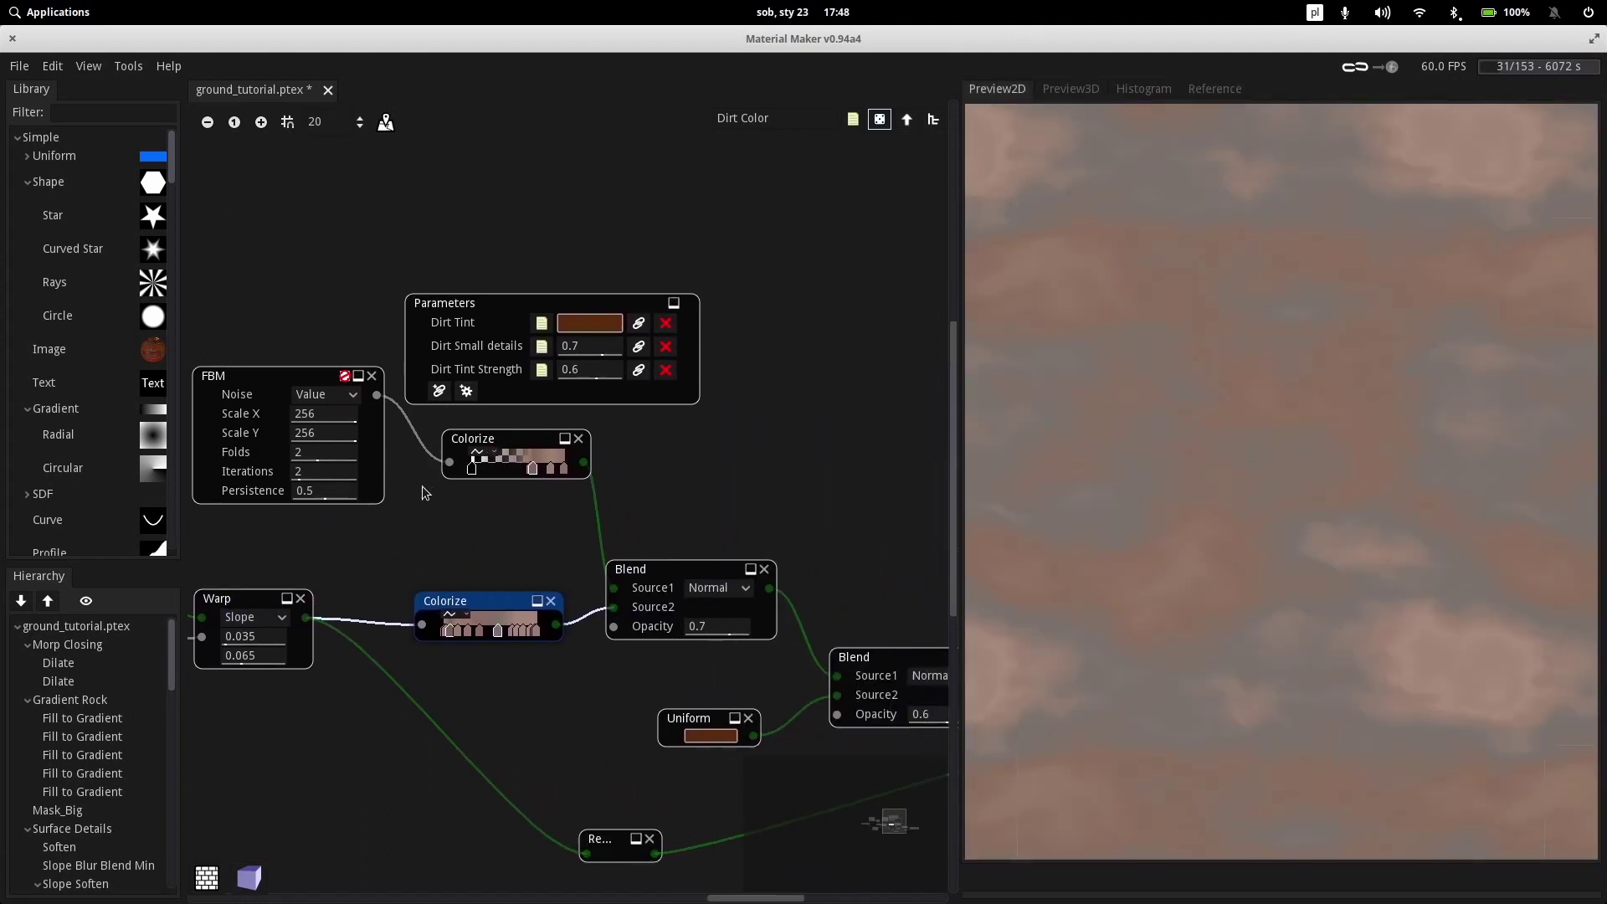
middle_drag(255, 398, 390, 435)
click(366, 413)
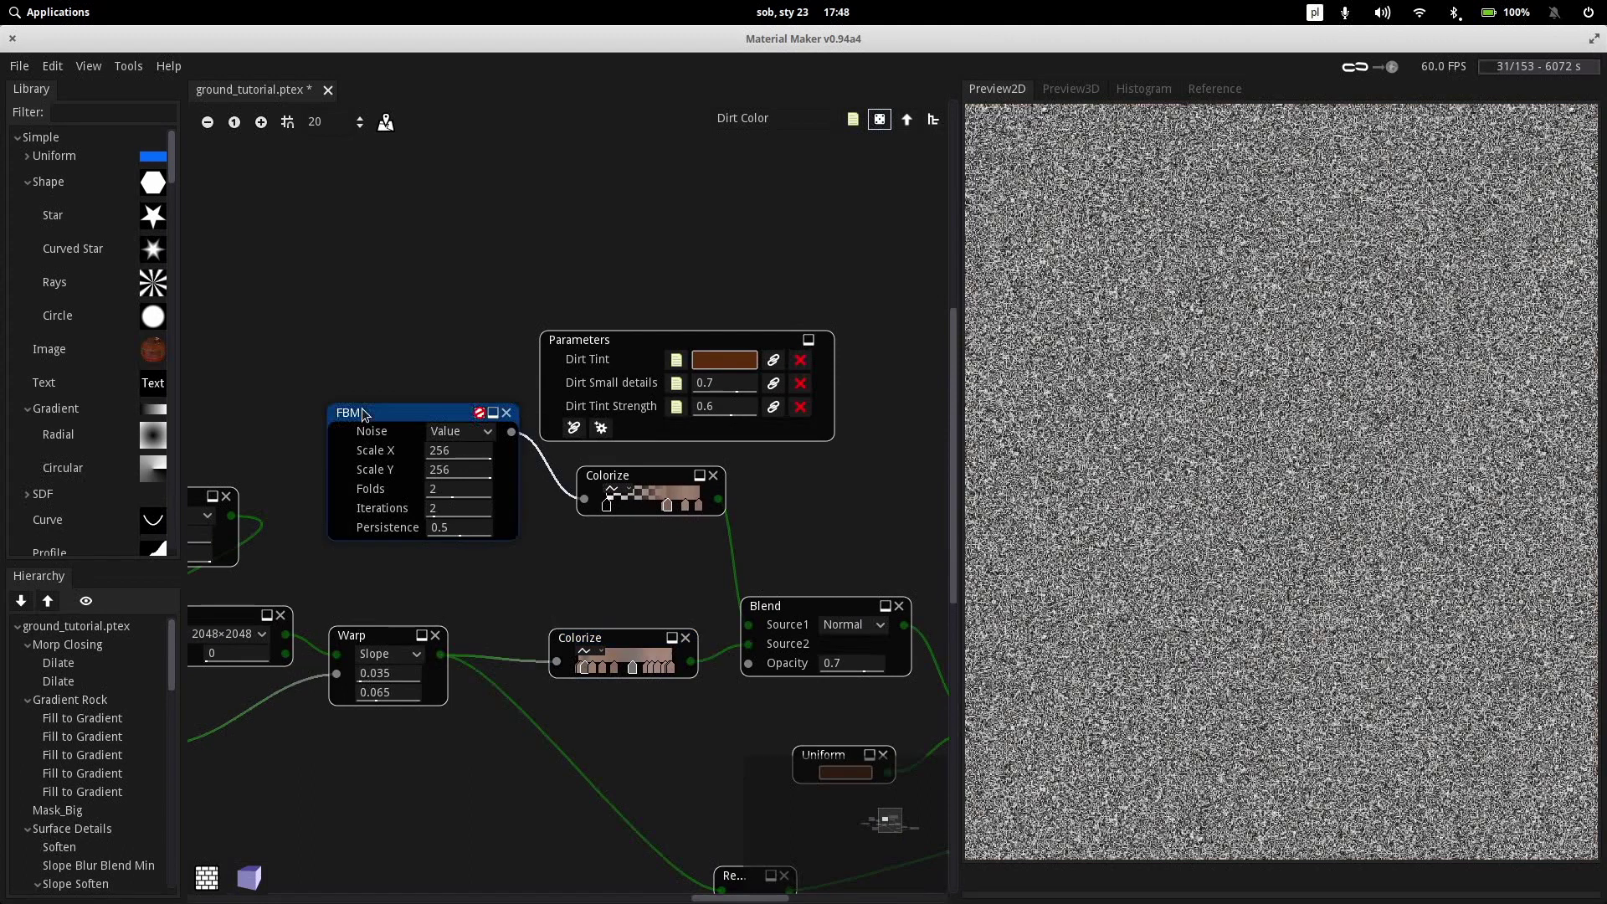
Reset the 2D preview and preview the upper Colorize node's output up close
right_click(1305, 456)
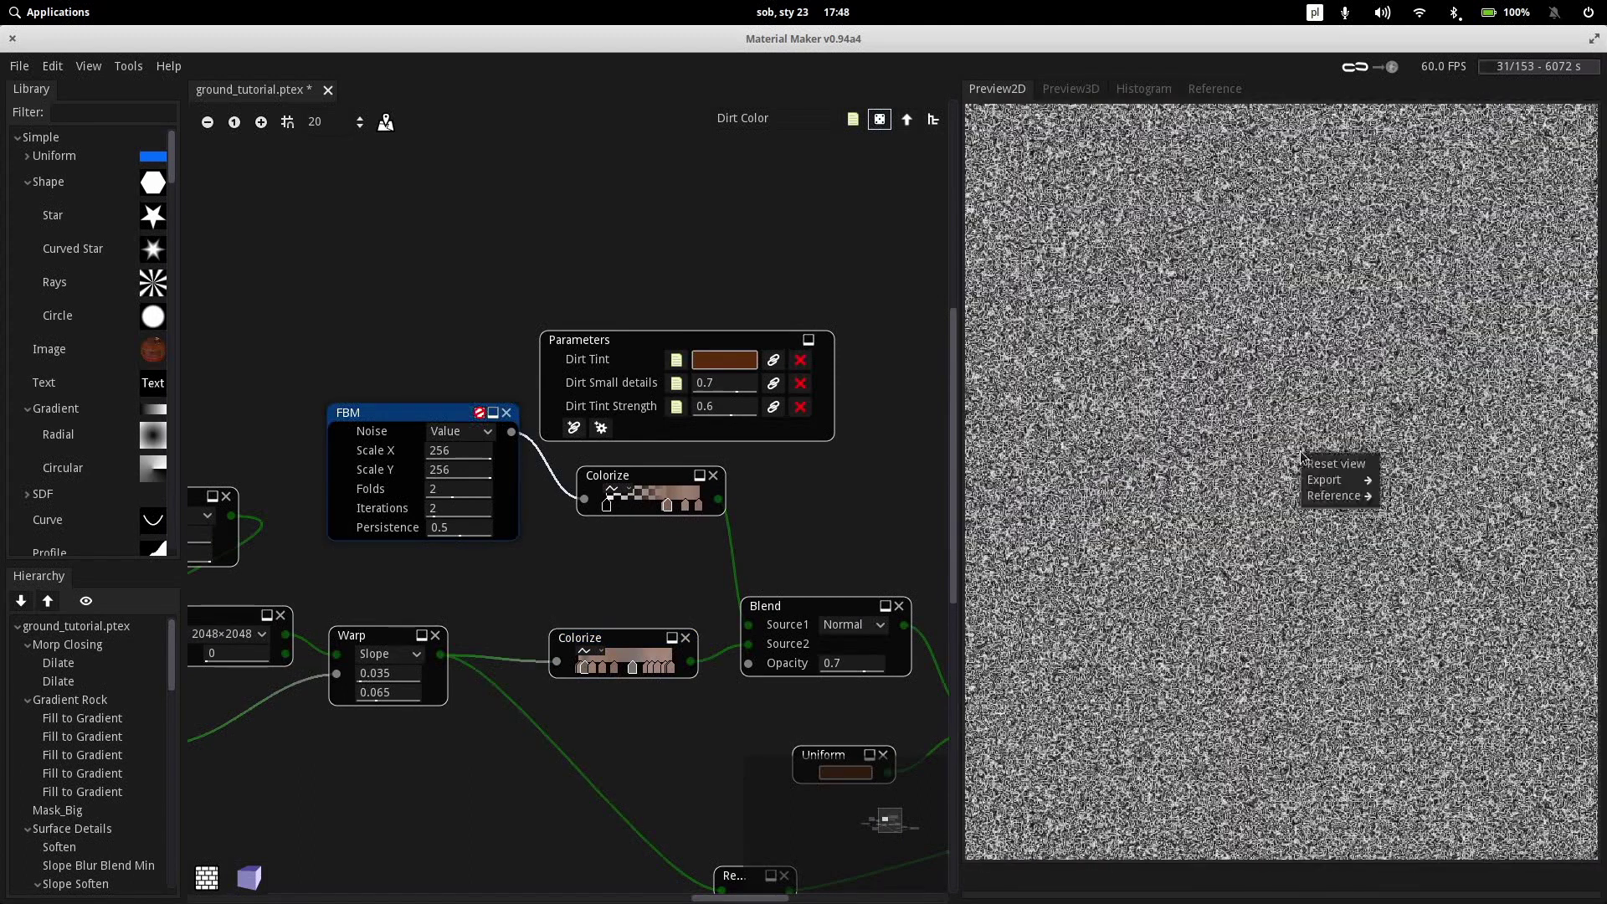
click(1324, 465)
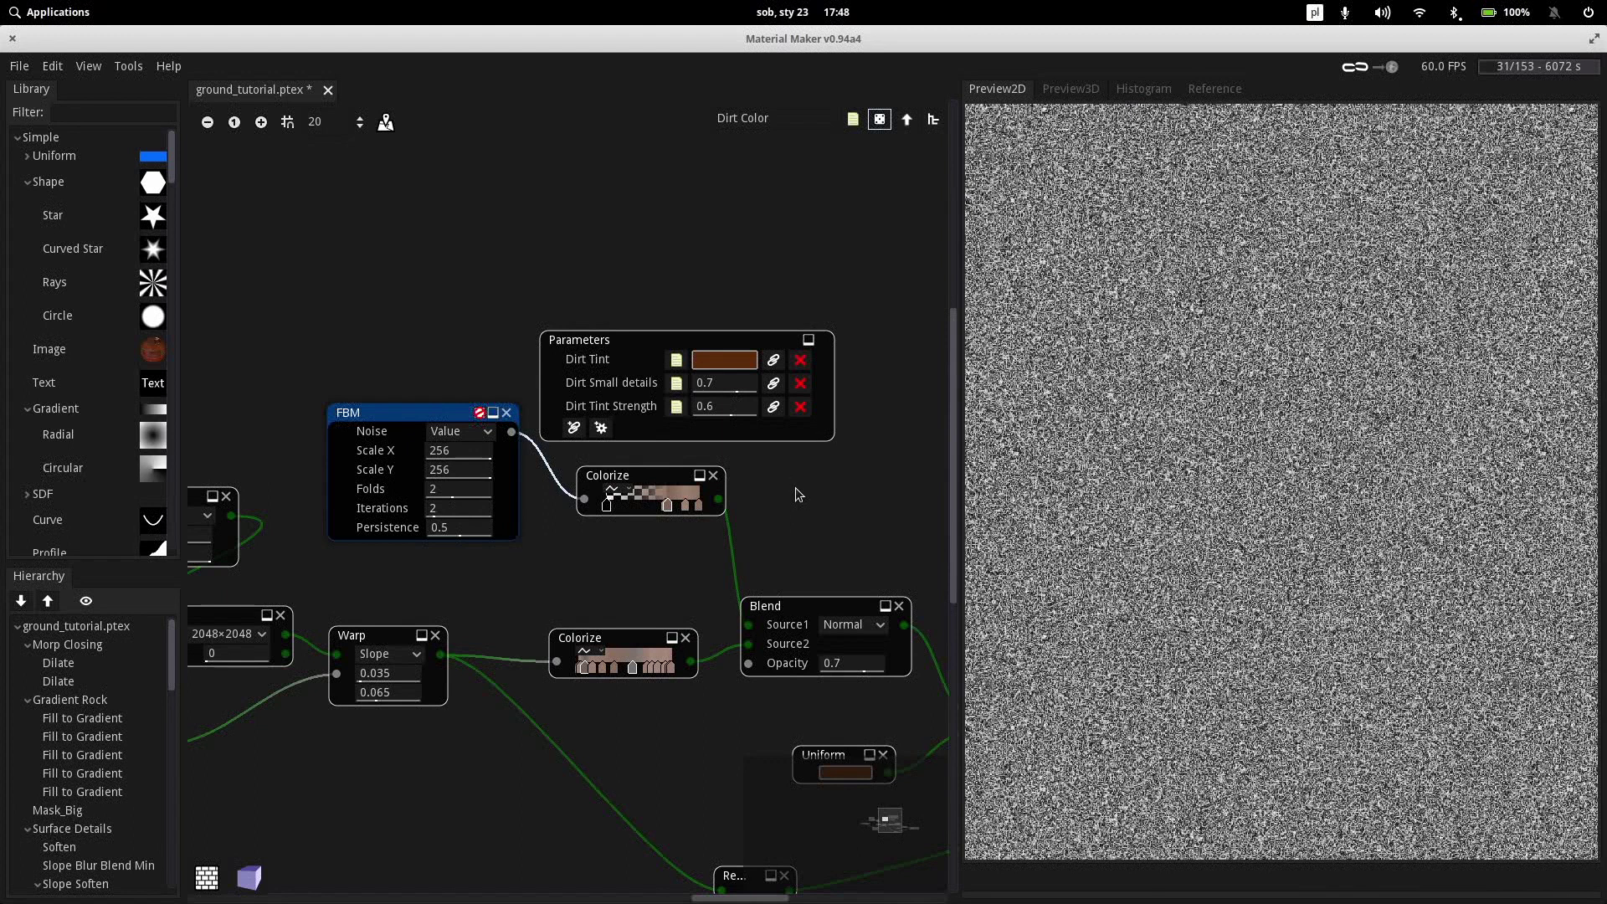
click(642, 473)
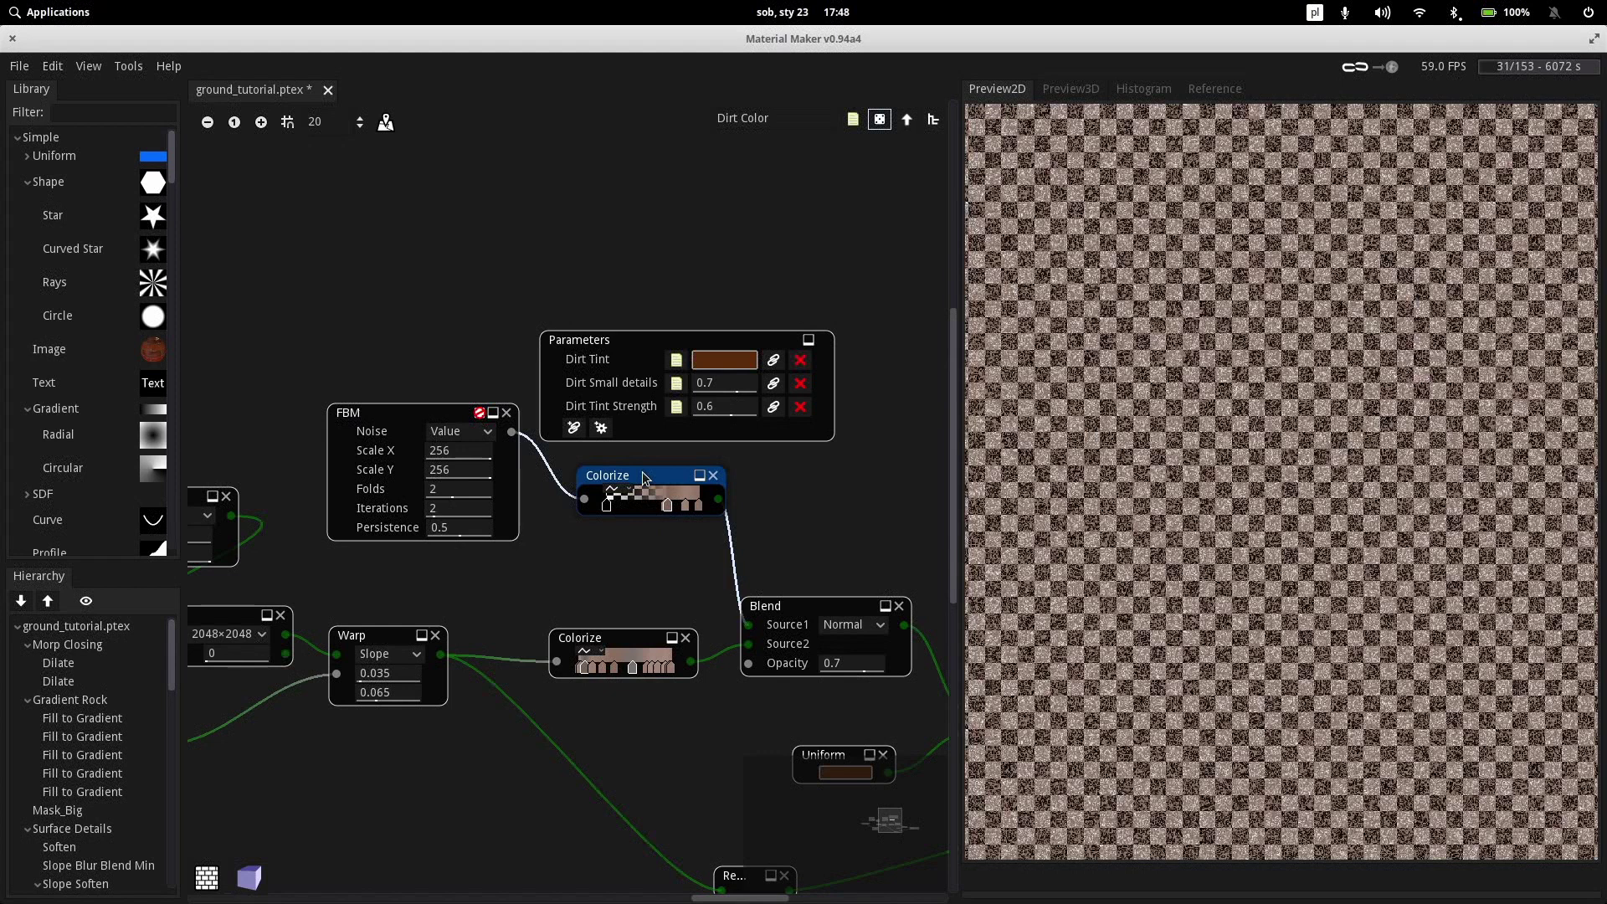
middle_drag(835, 525, 861, 445)
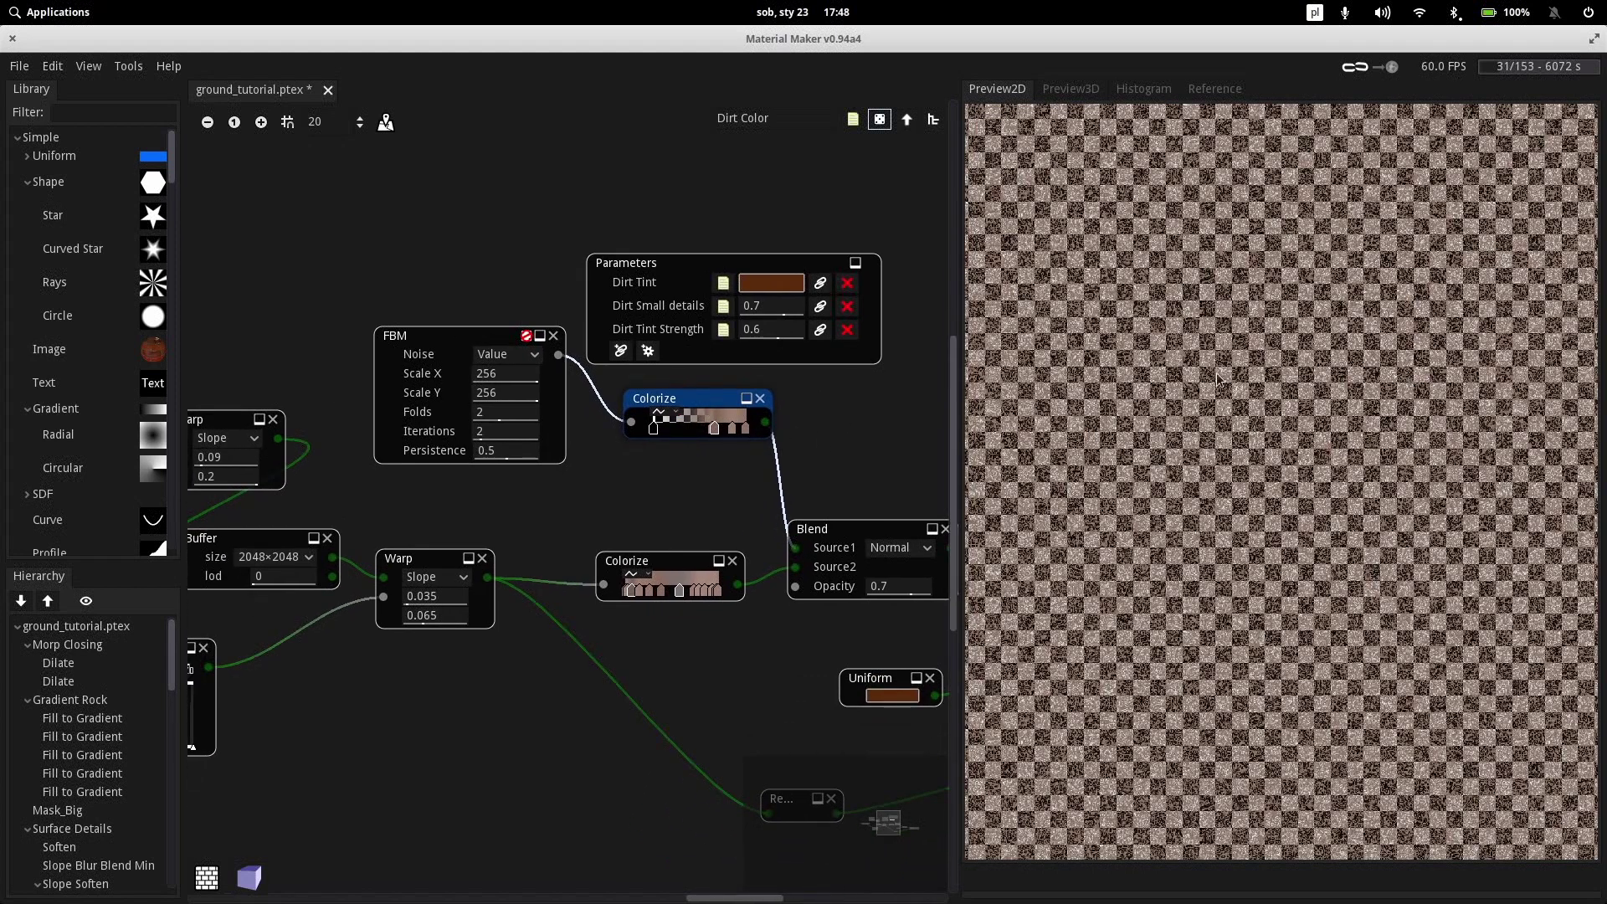
scroll(1272, 420, up, 5)
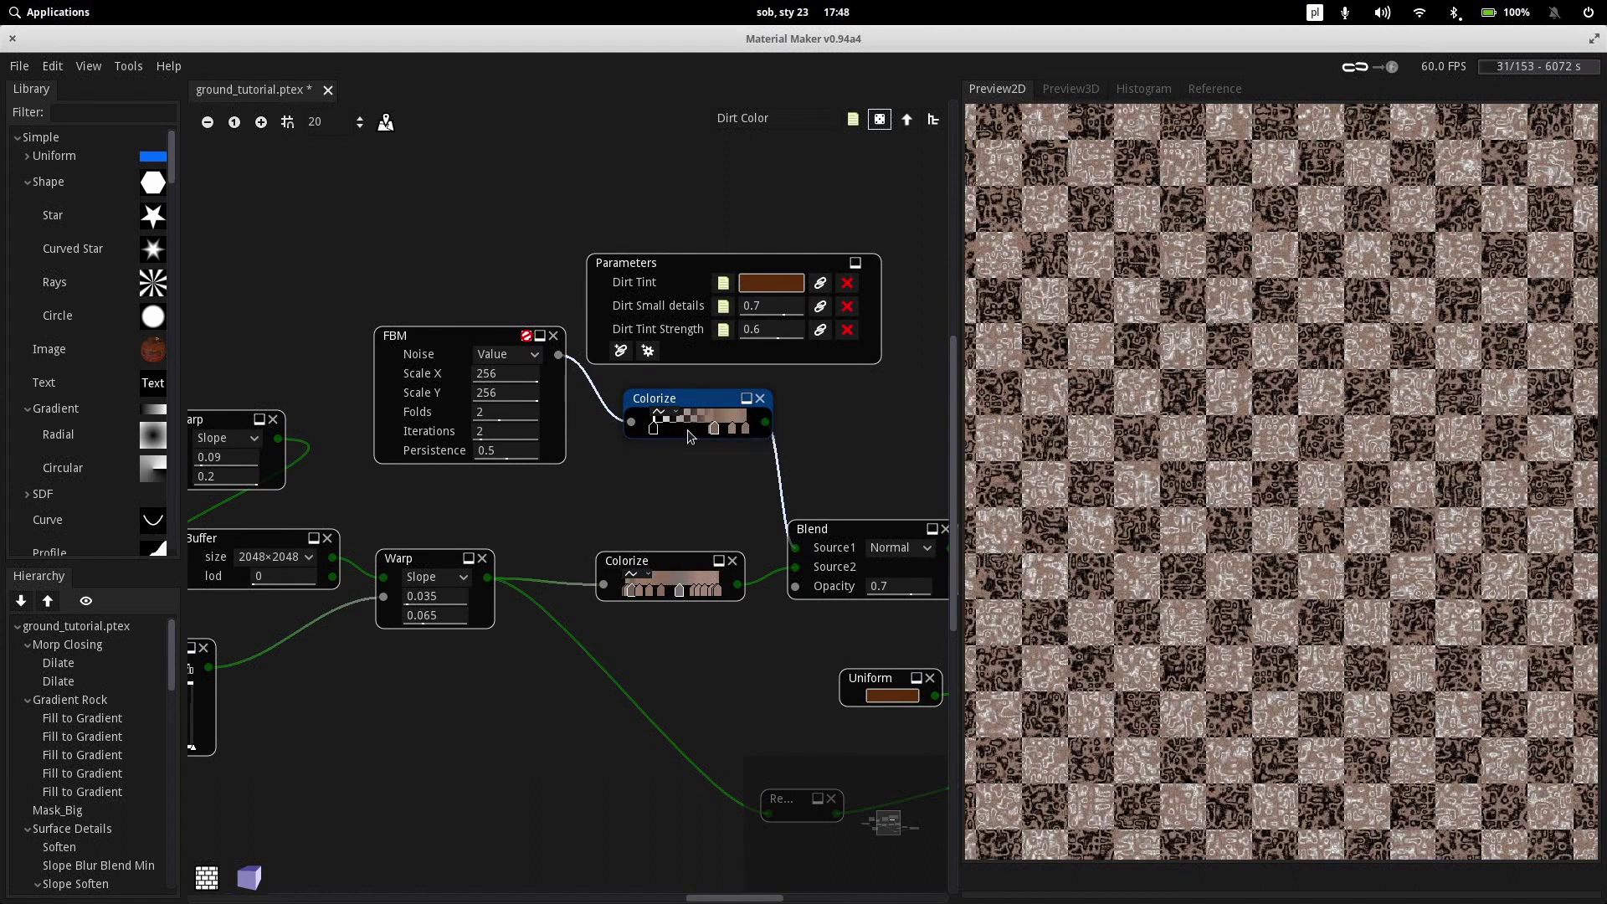
Preview the Blend node with opacity 0.7 that mixes the two Colorize outputs, and reset the 2D preview's view
scroll(689, 436, down, 3)
scroll(689, 436, right, 5)
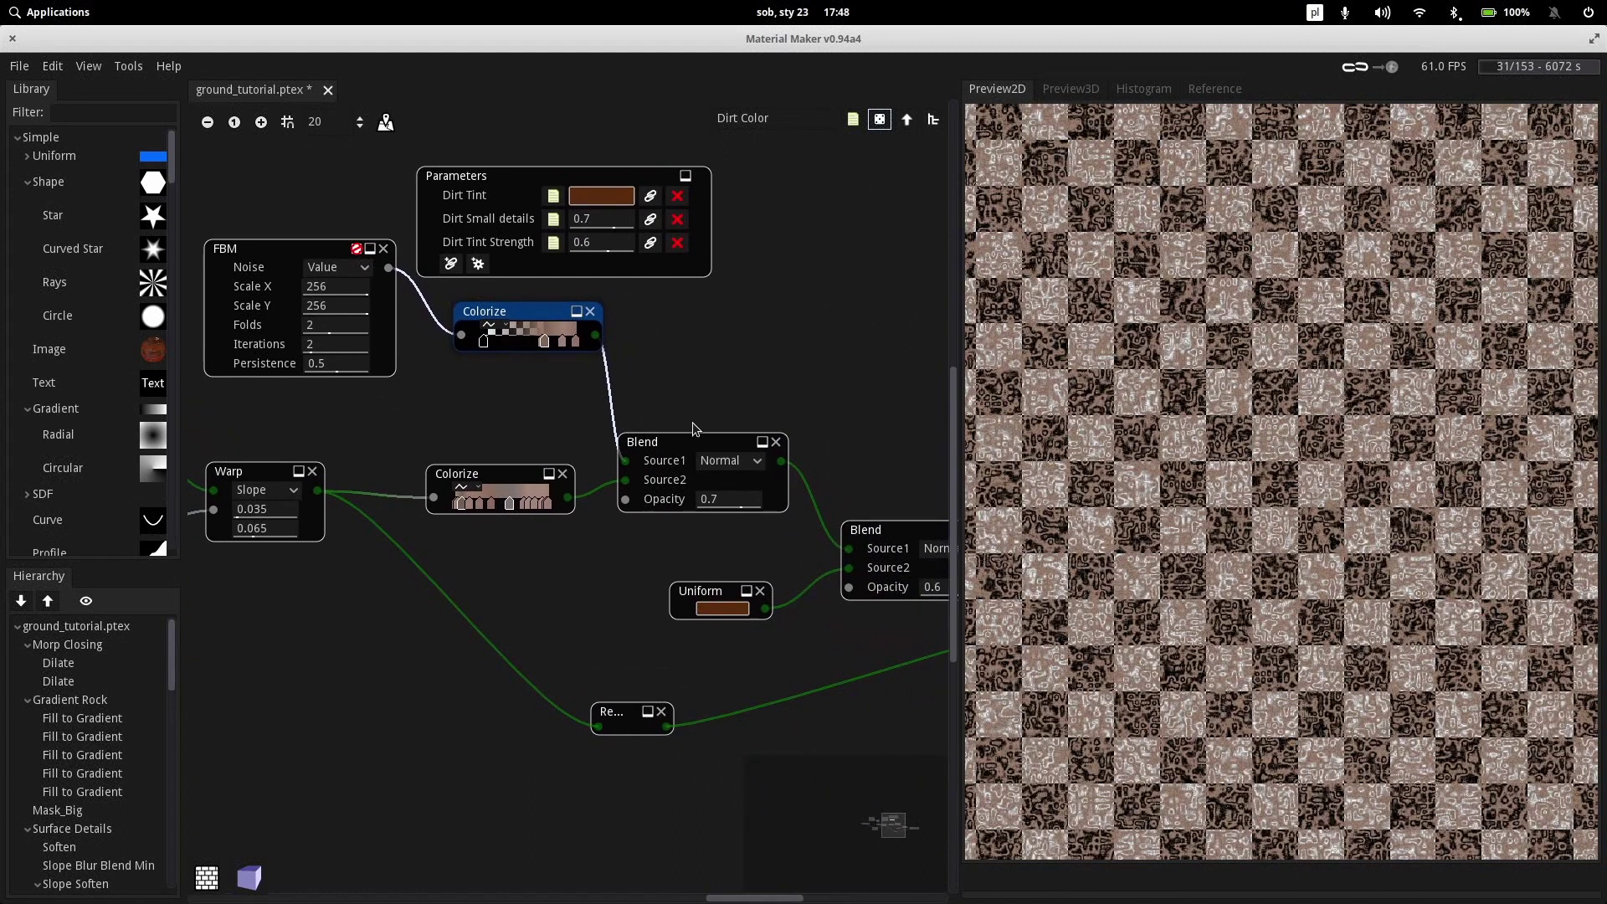
click(693, 439)
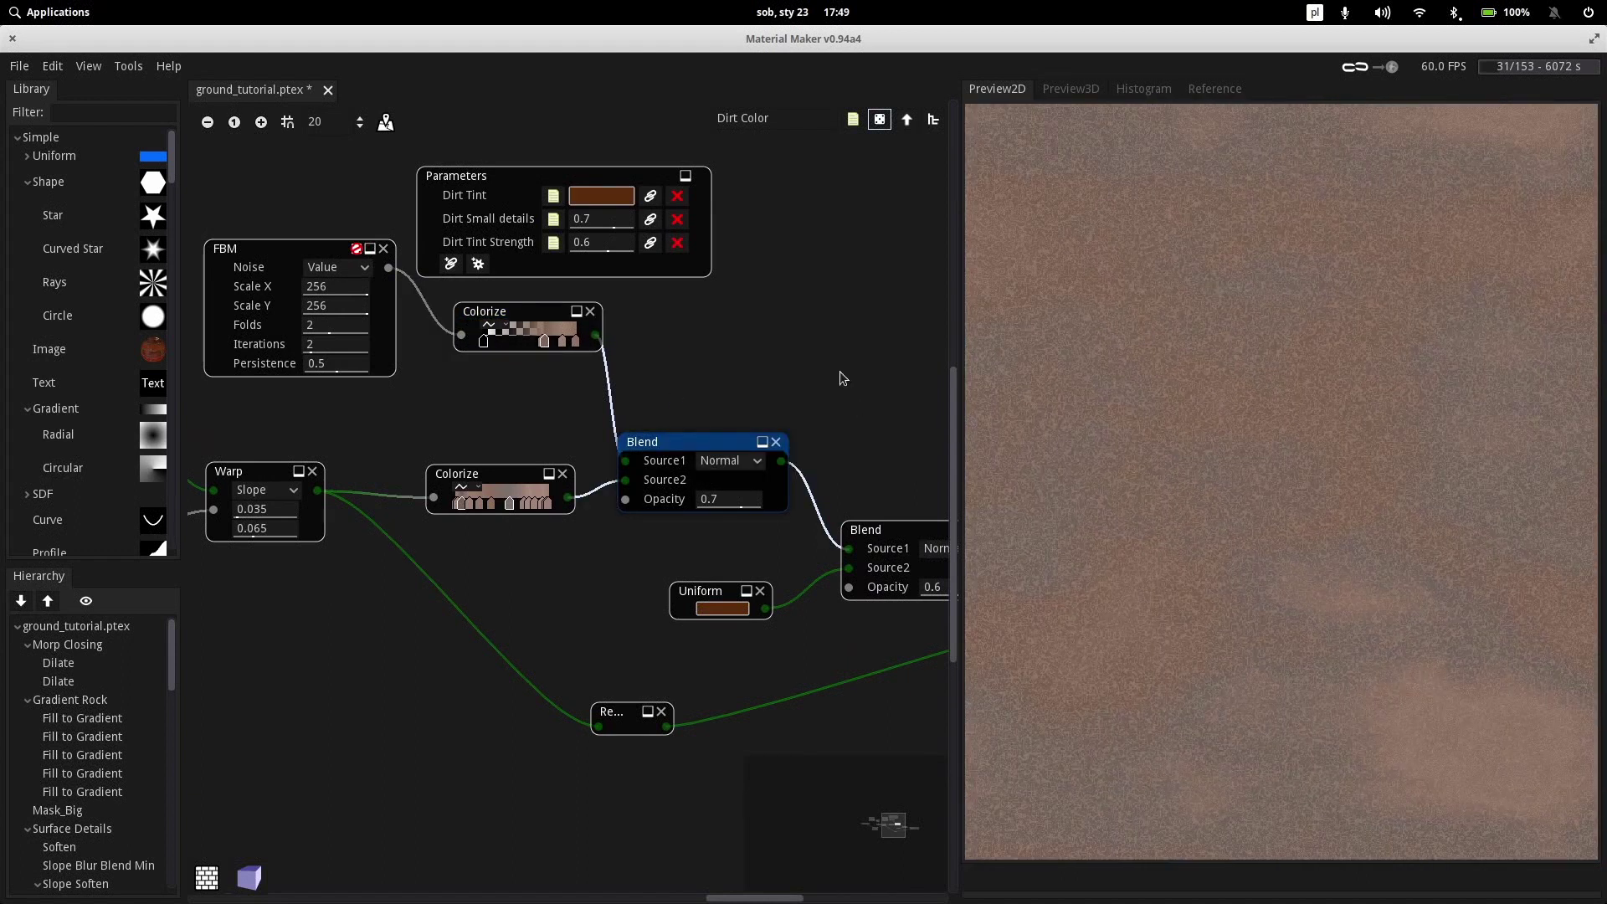
right_click(1293, 437)
click(1330, 477)
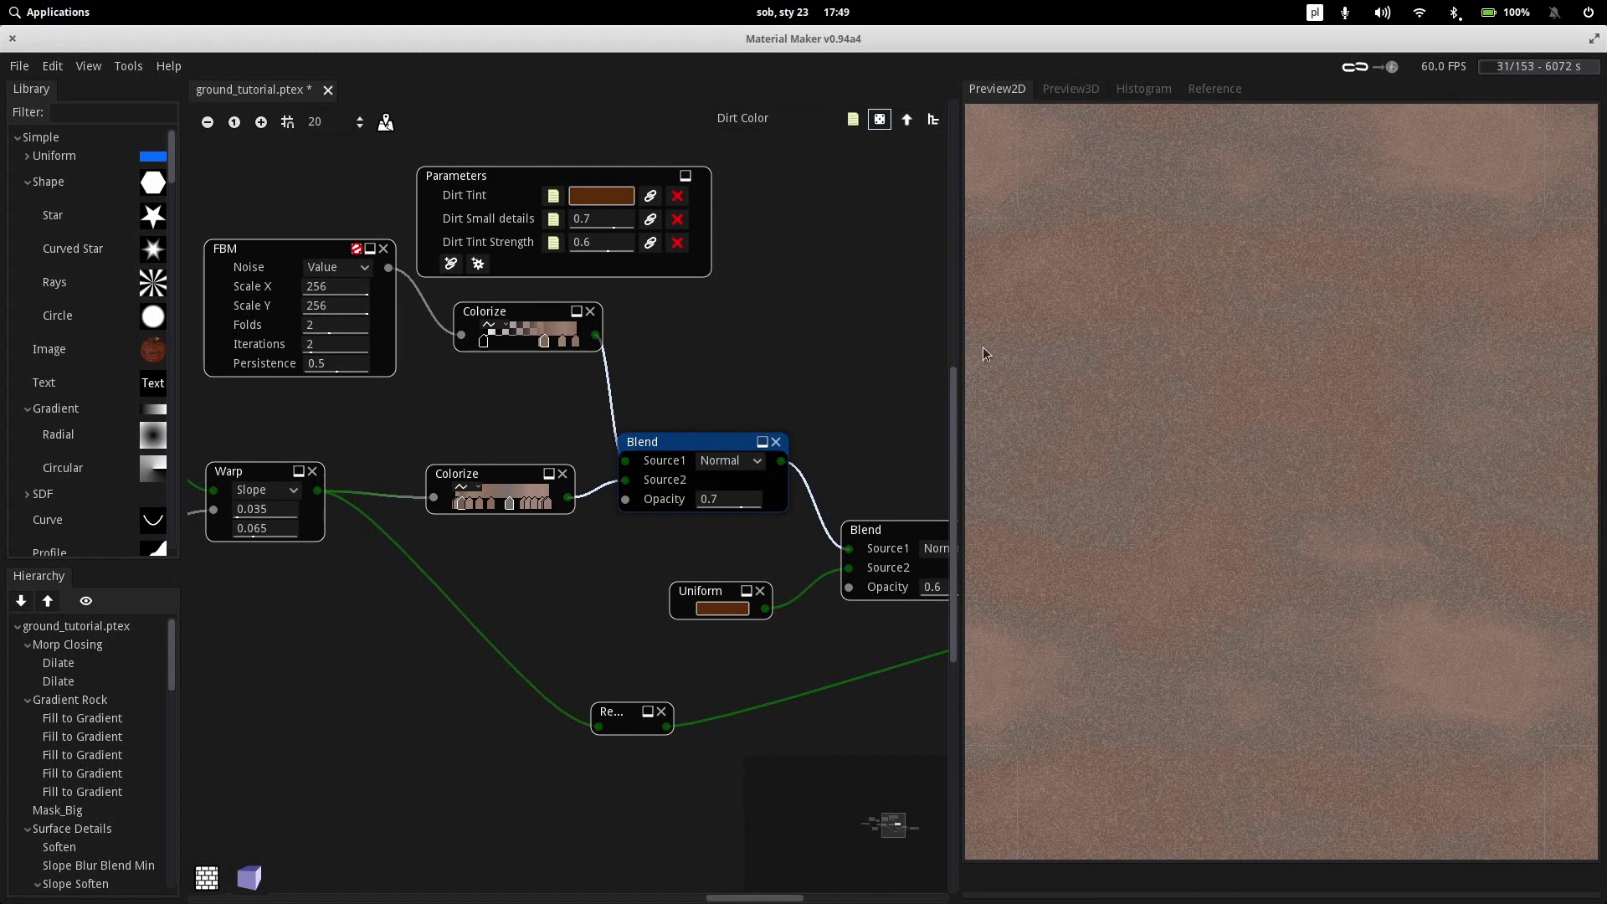
Preview the brown Uniform node and the Blend node with opacity 0.6 that applies it as the dirt tint
middle_drag(790, 303, 549, 234)
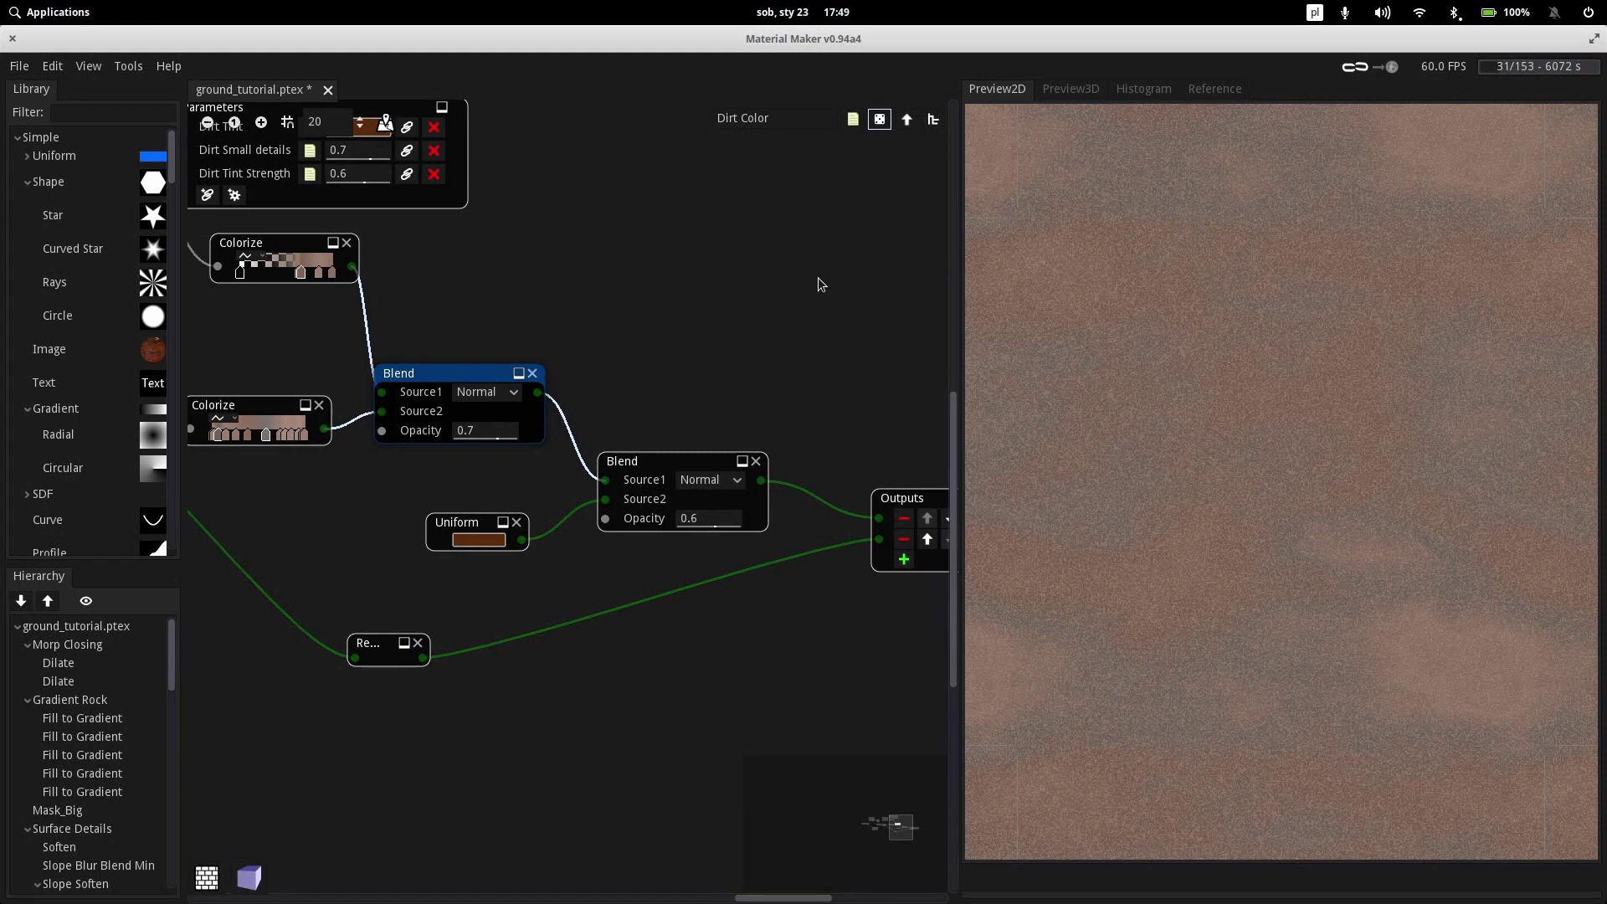
middle_drag(829, 279, 846, 218)
middle_drag(572, 382, 740, 386)
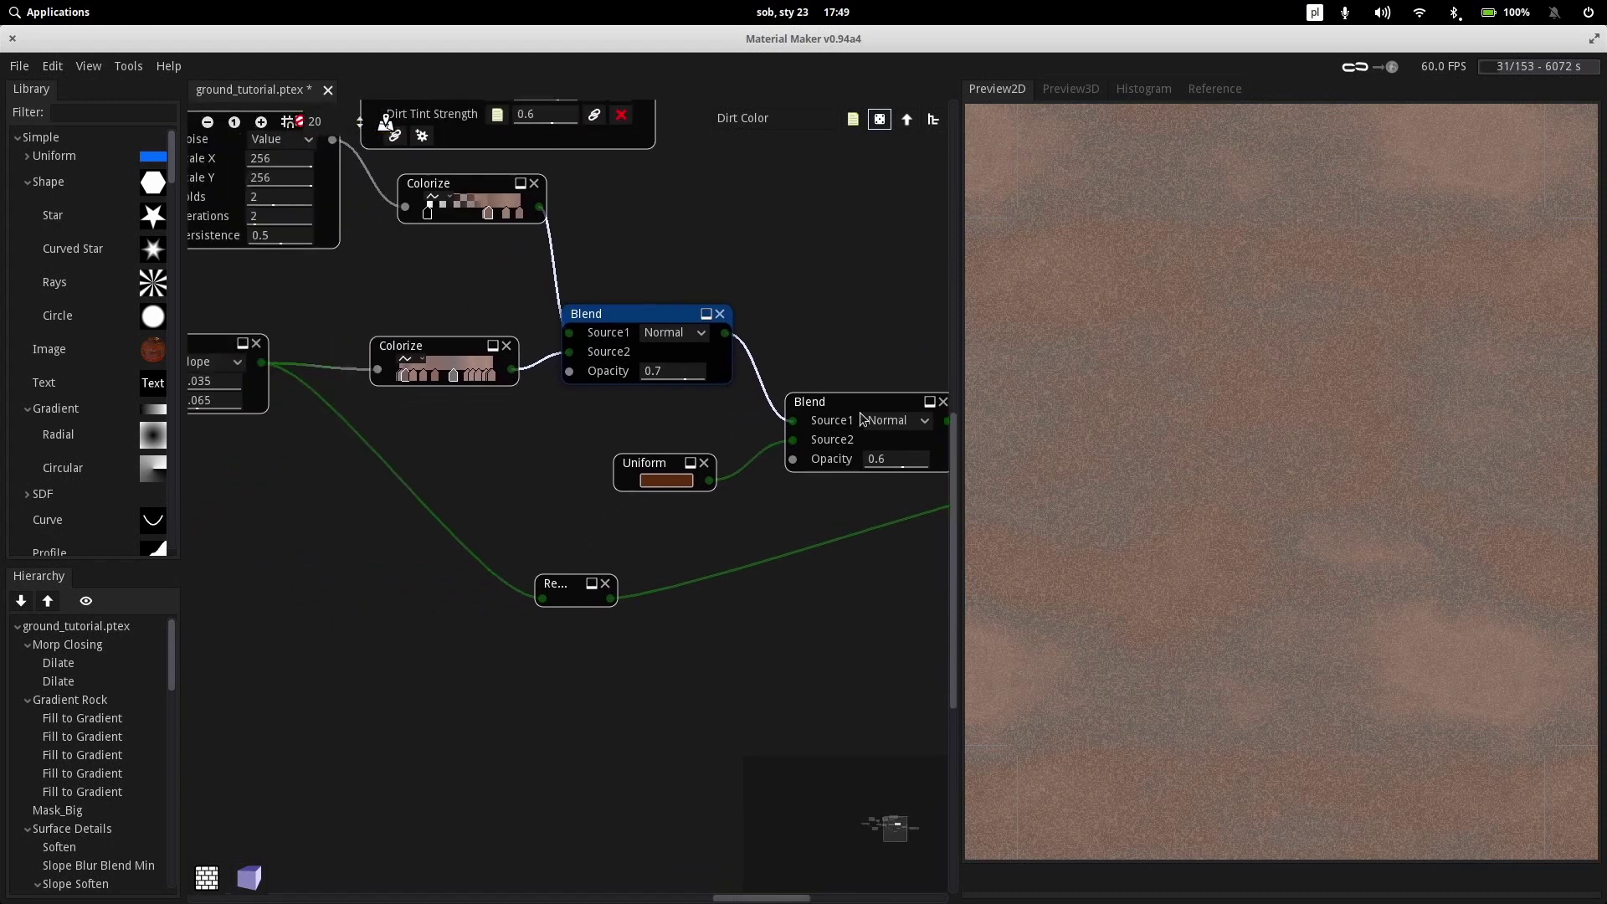
middle_drag(847, 285, 770, 306)
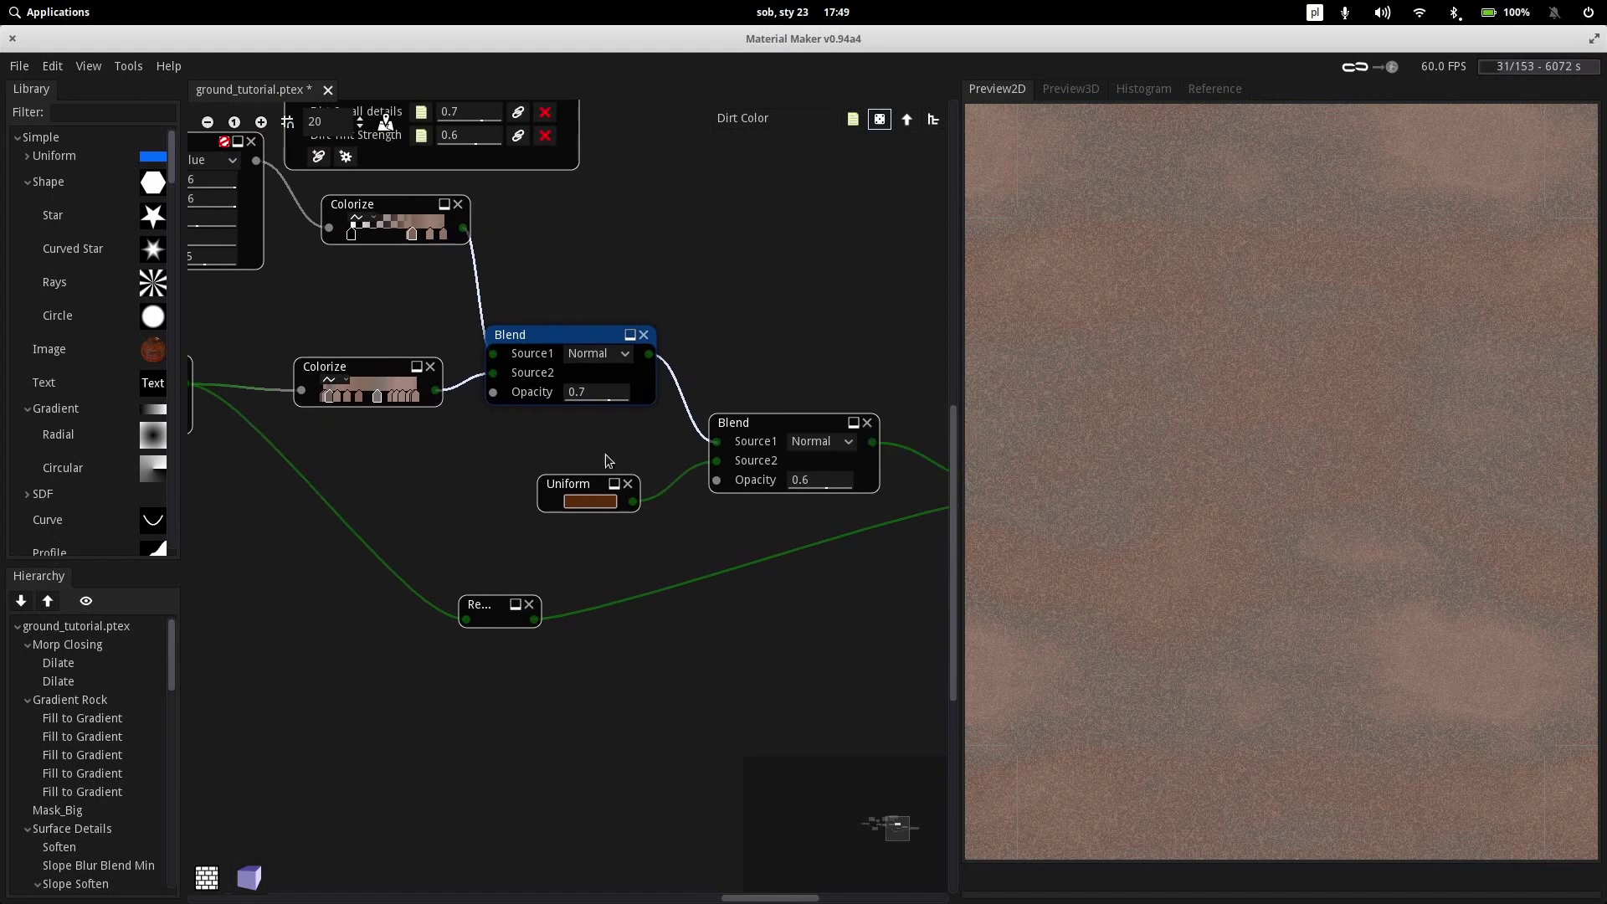
click(564, 482)
click(774, 387)
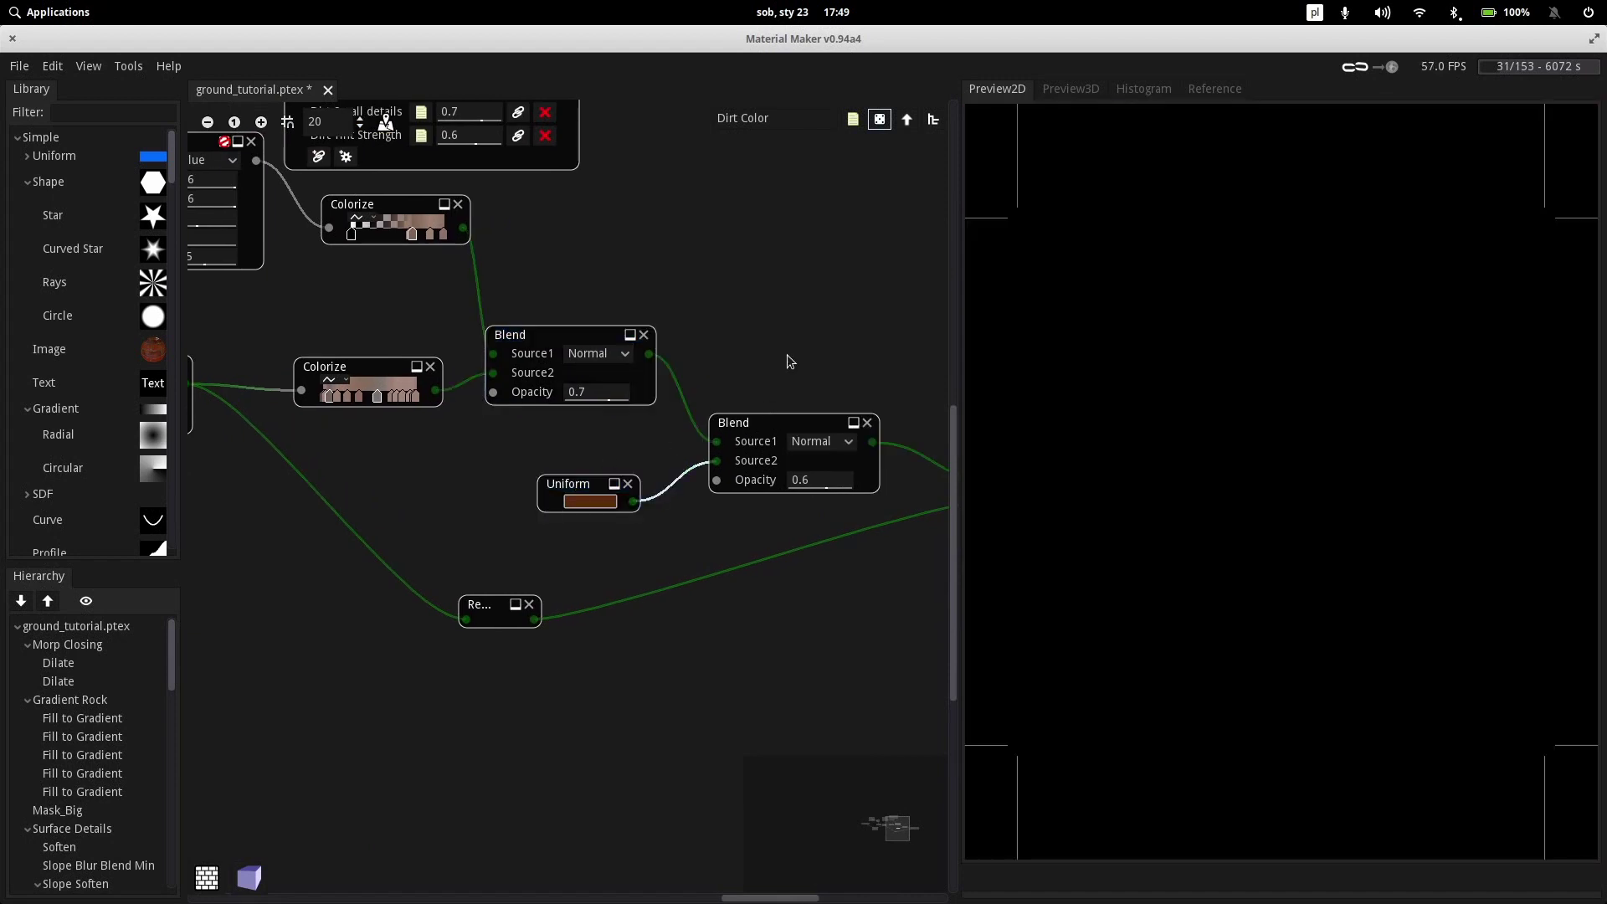
click(772, 437)
Compare the previews of the untinted Blend and the tinted Blend that feeds the subgraph's output
scroll(823, 365, right, 4)
scroll(674, 356, up, 1)
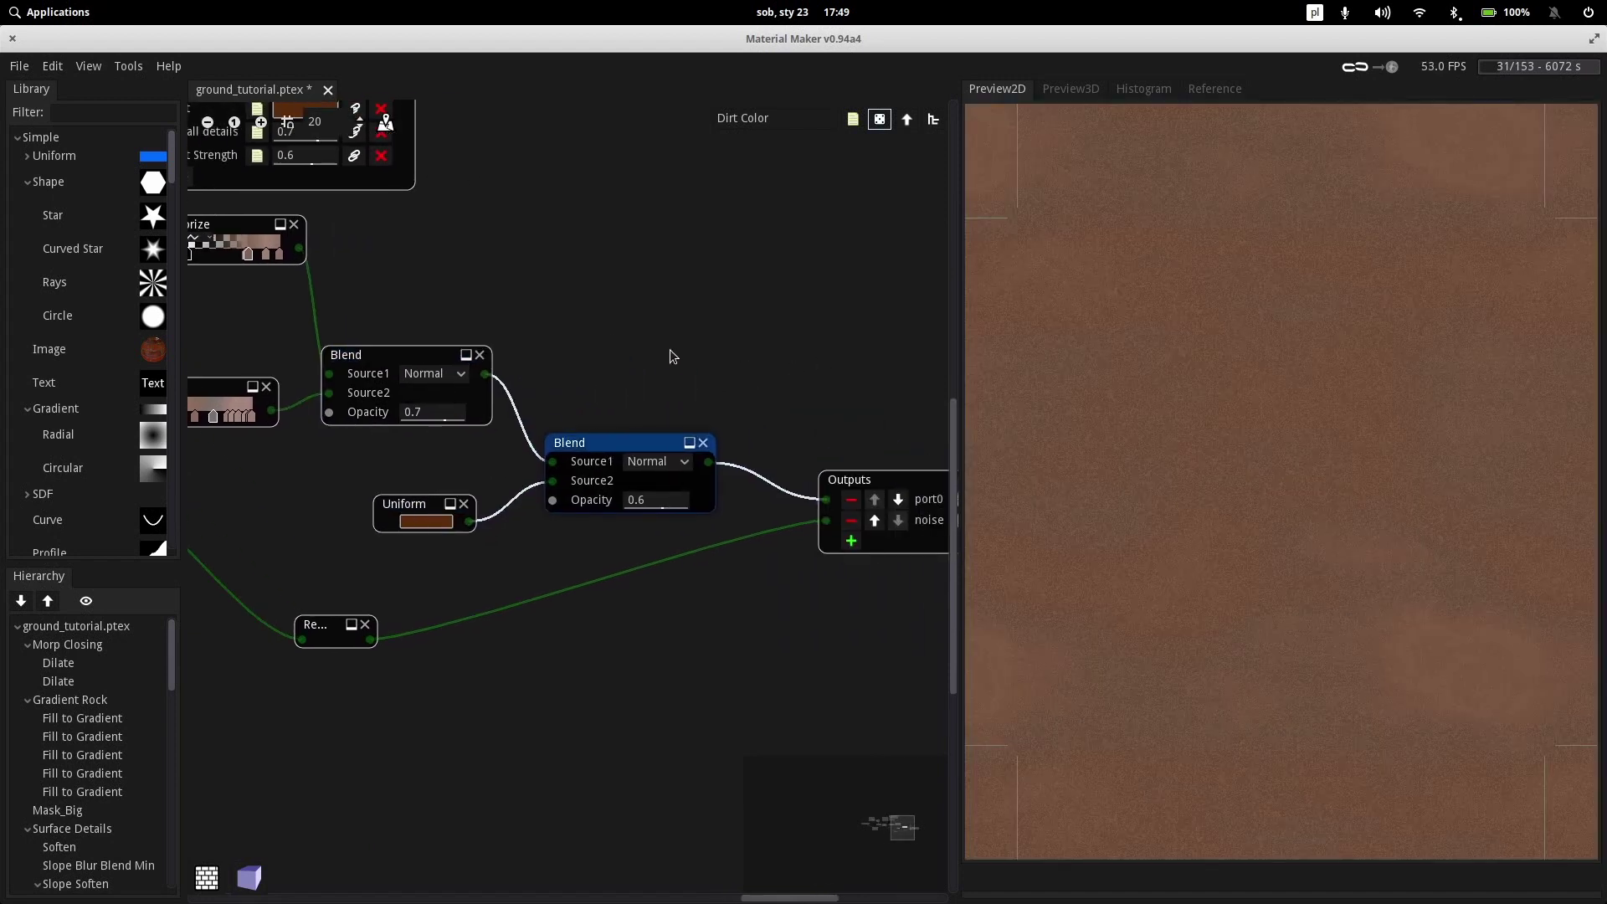
click(397, 367)
click(621, 444)
scroll(725, 389, right, 1)
scroll(725, 388, up, 1)
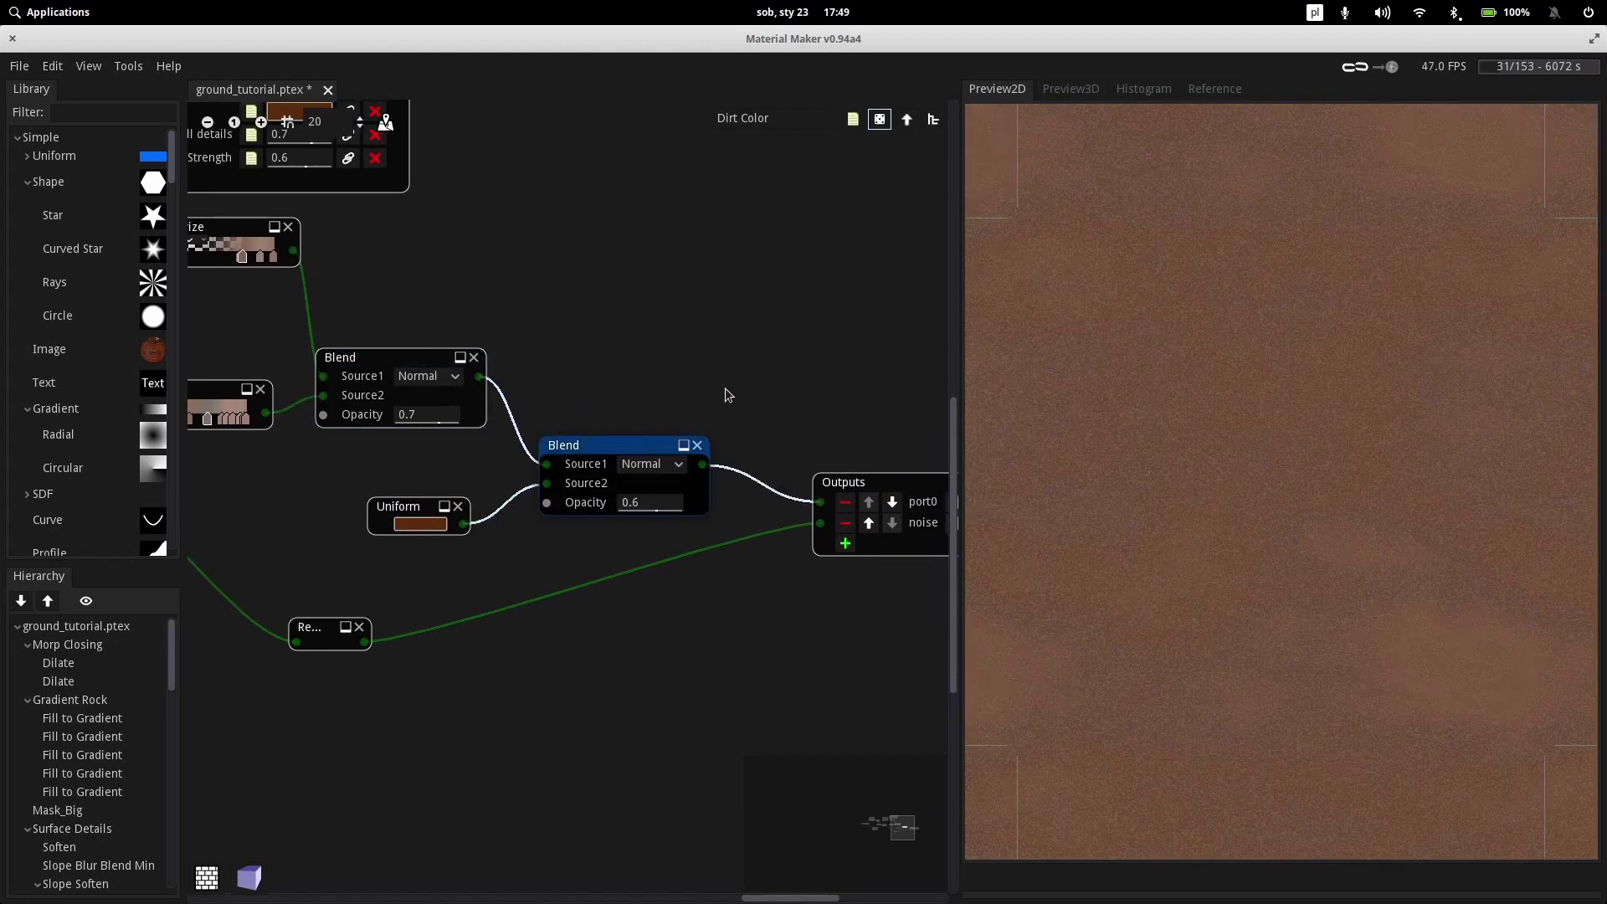
Leave the Dirt Color subgraph and locate the Dirt Color node and its outputs in the main graph
scroll(727, 395, right, 2)
scroll(727, 396, down, 1)
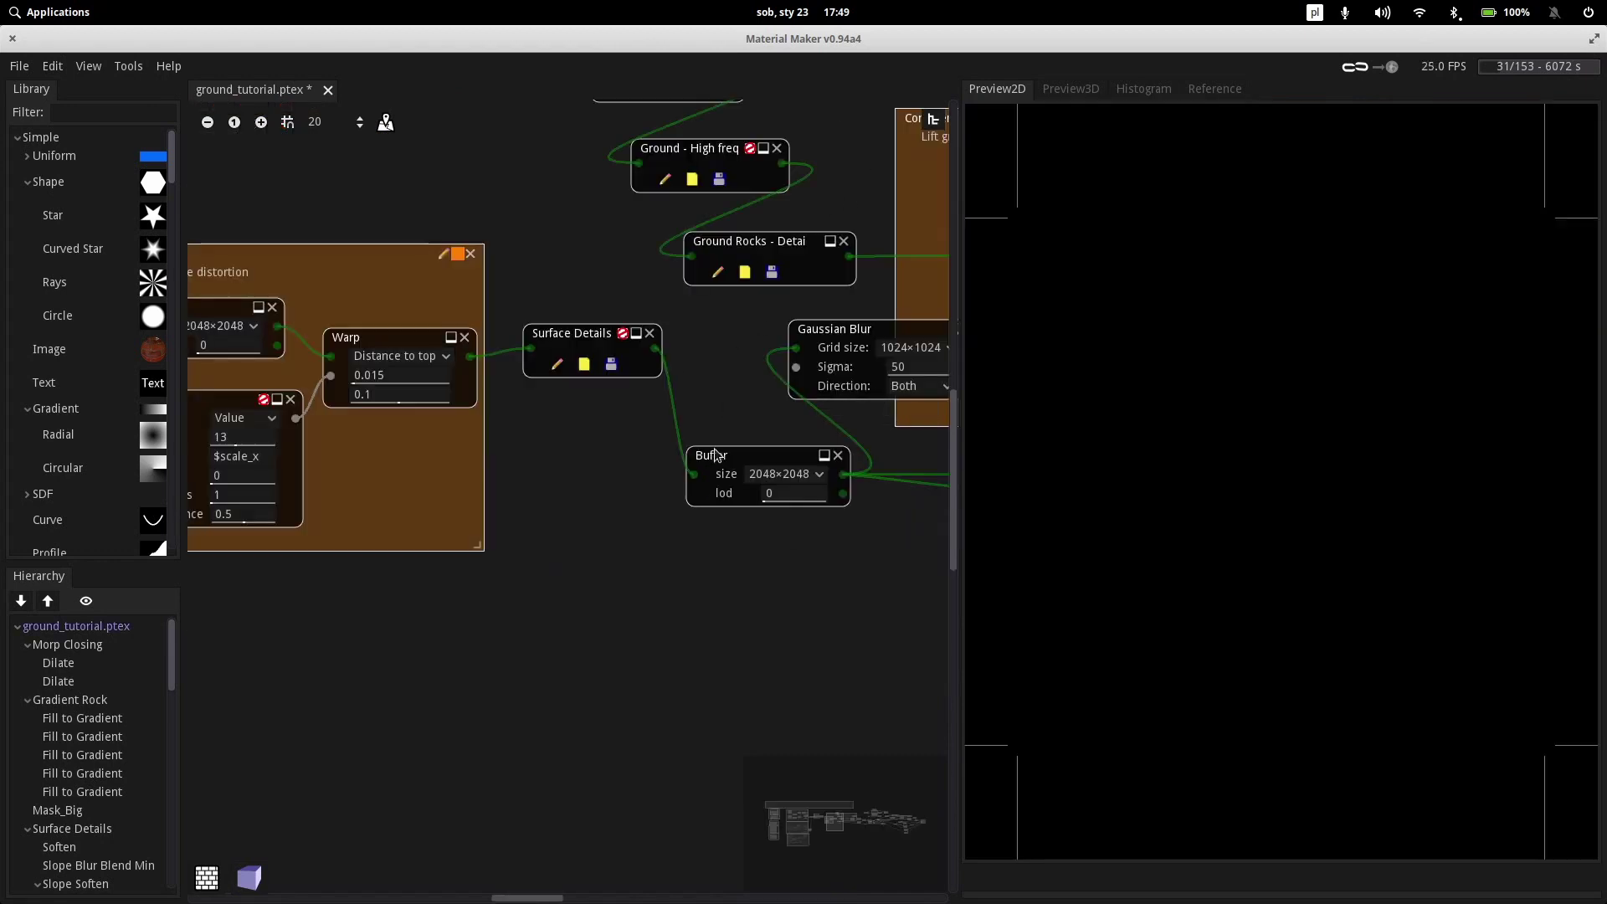
middle_drag(672, 432, 988, 664)
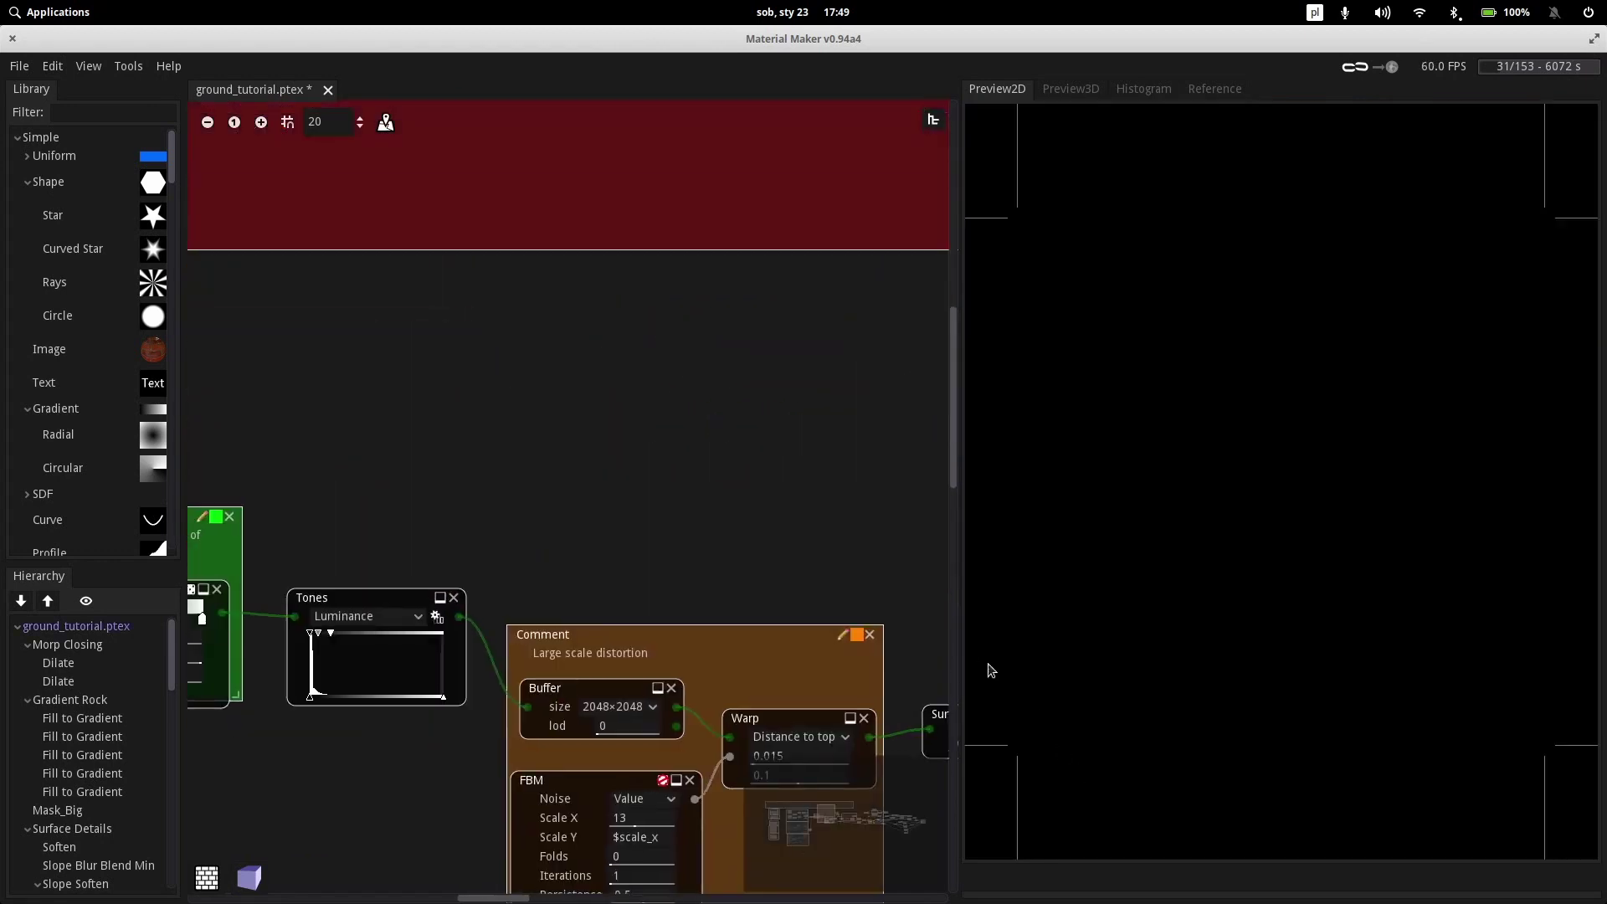
middle_drag(732, 490, 155, 425)
middle_drag(867, 376, 240, 383)
middle_drag(761, 345, 303, 351)
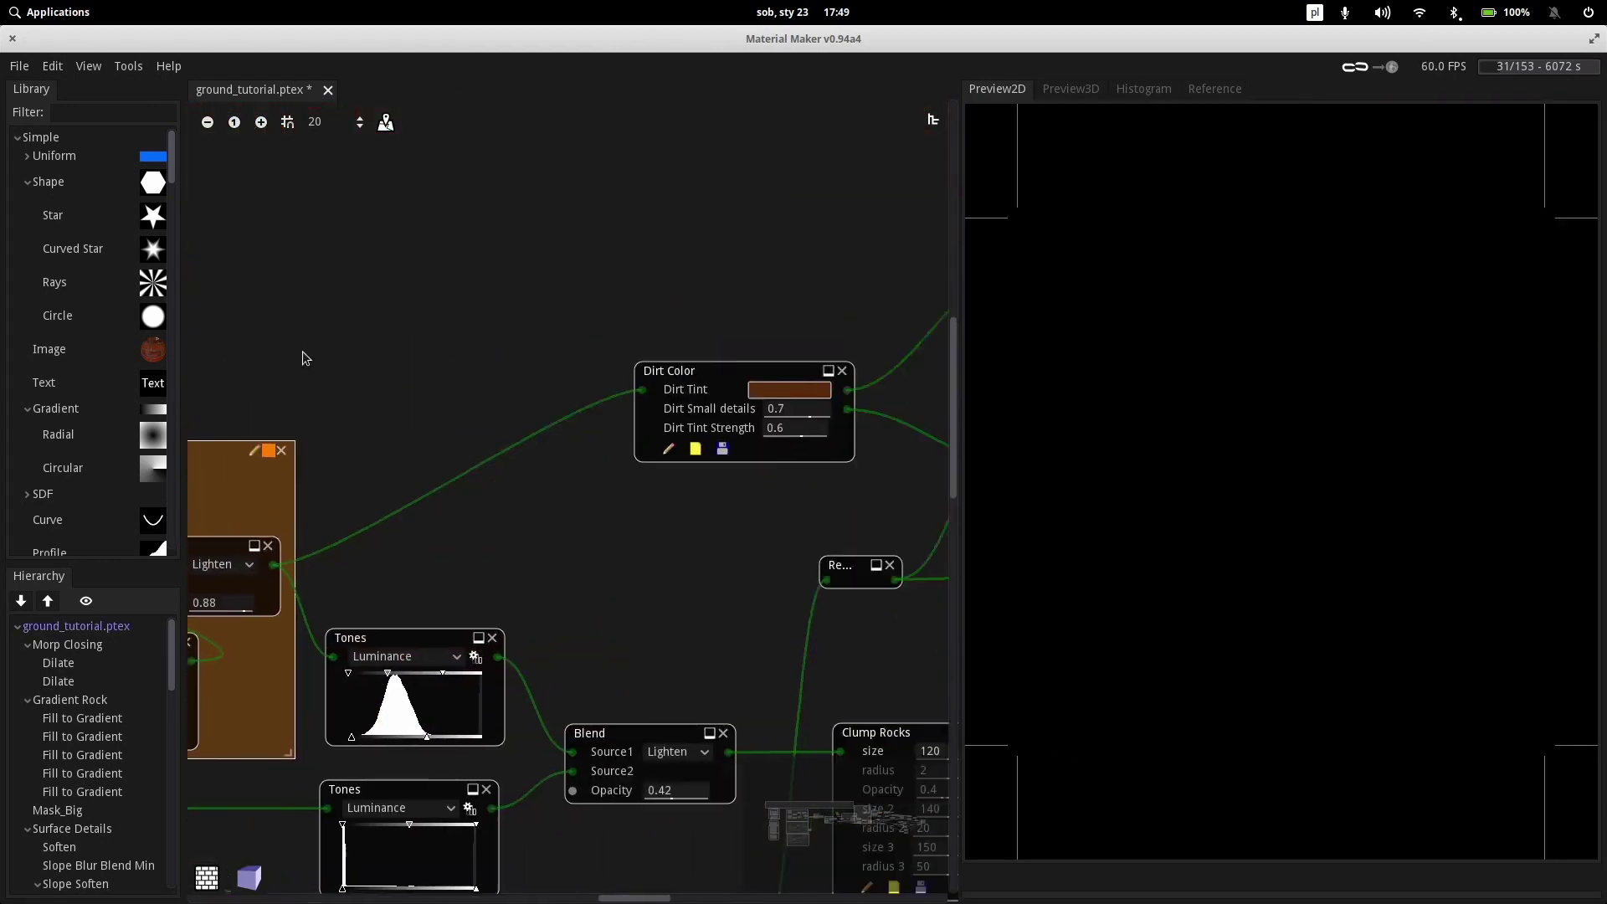
scroll(303, 352, right, 10)
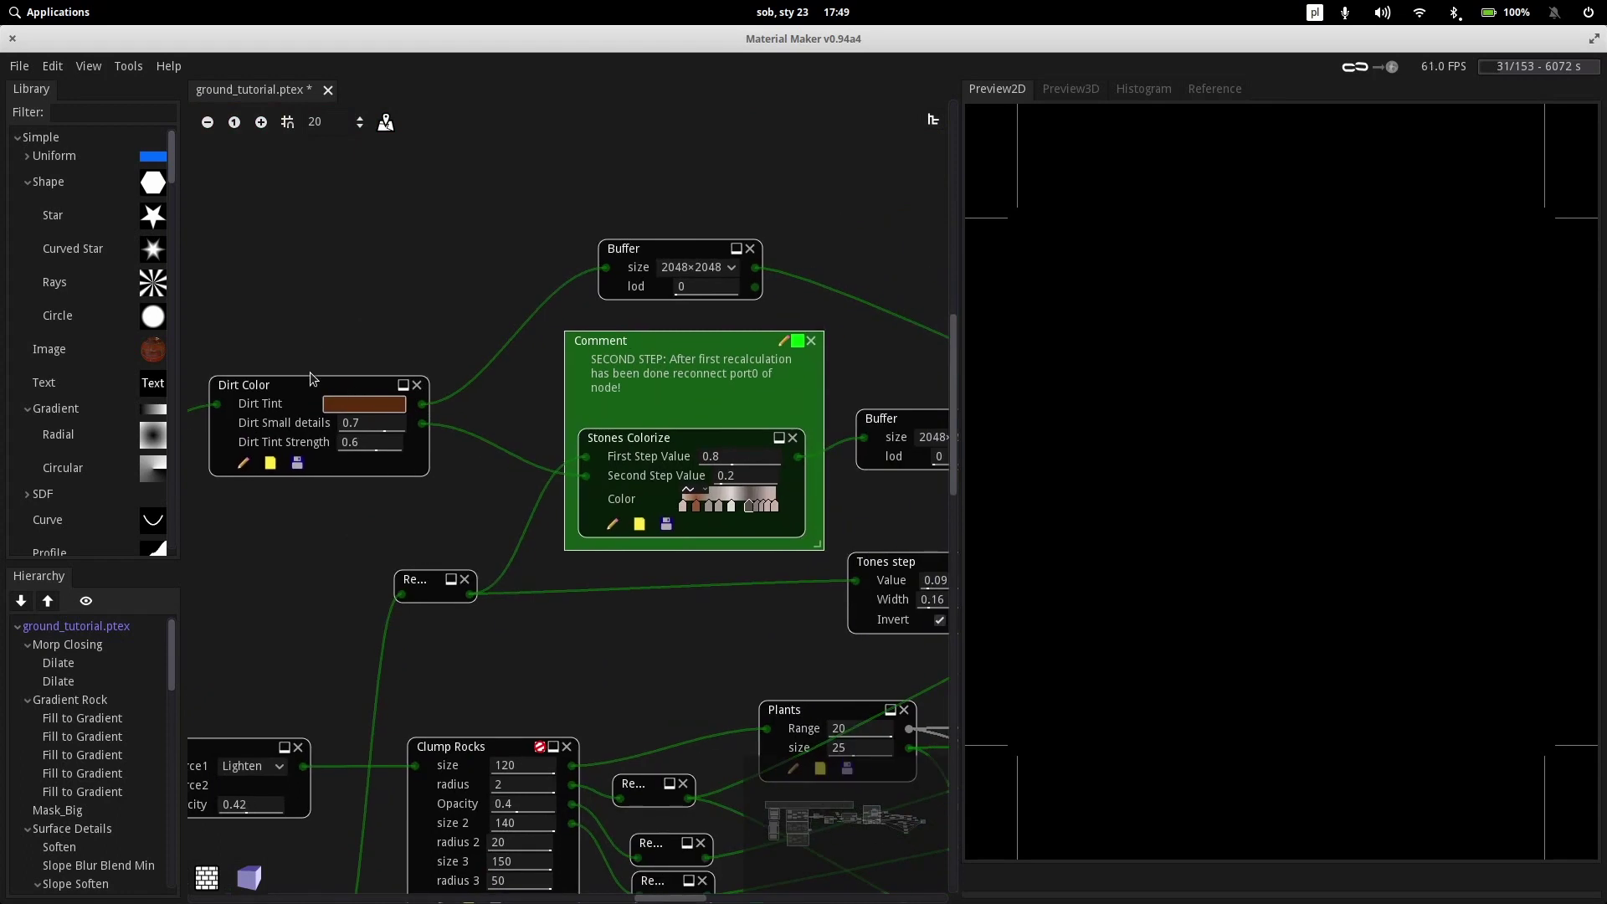
Preview the Stones Colorize node inside the green SECOND STEP comment
scroll(319, 235, right, 1)
scroll(266, 223, down, 1)
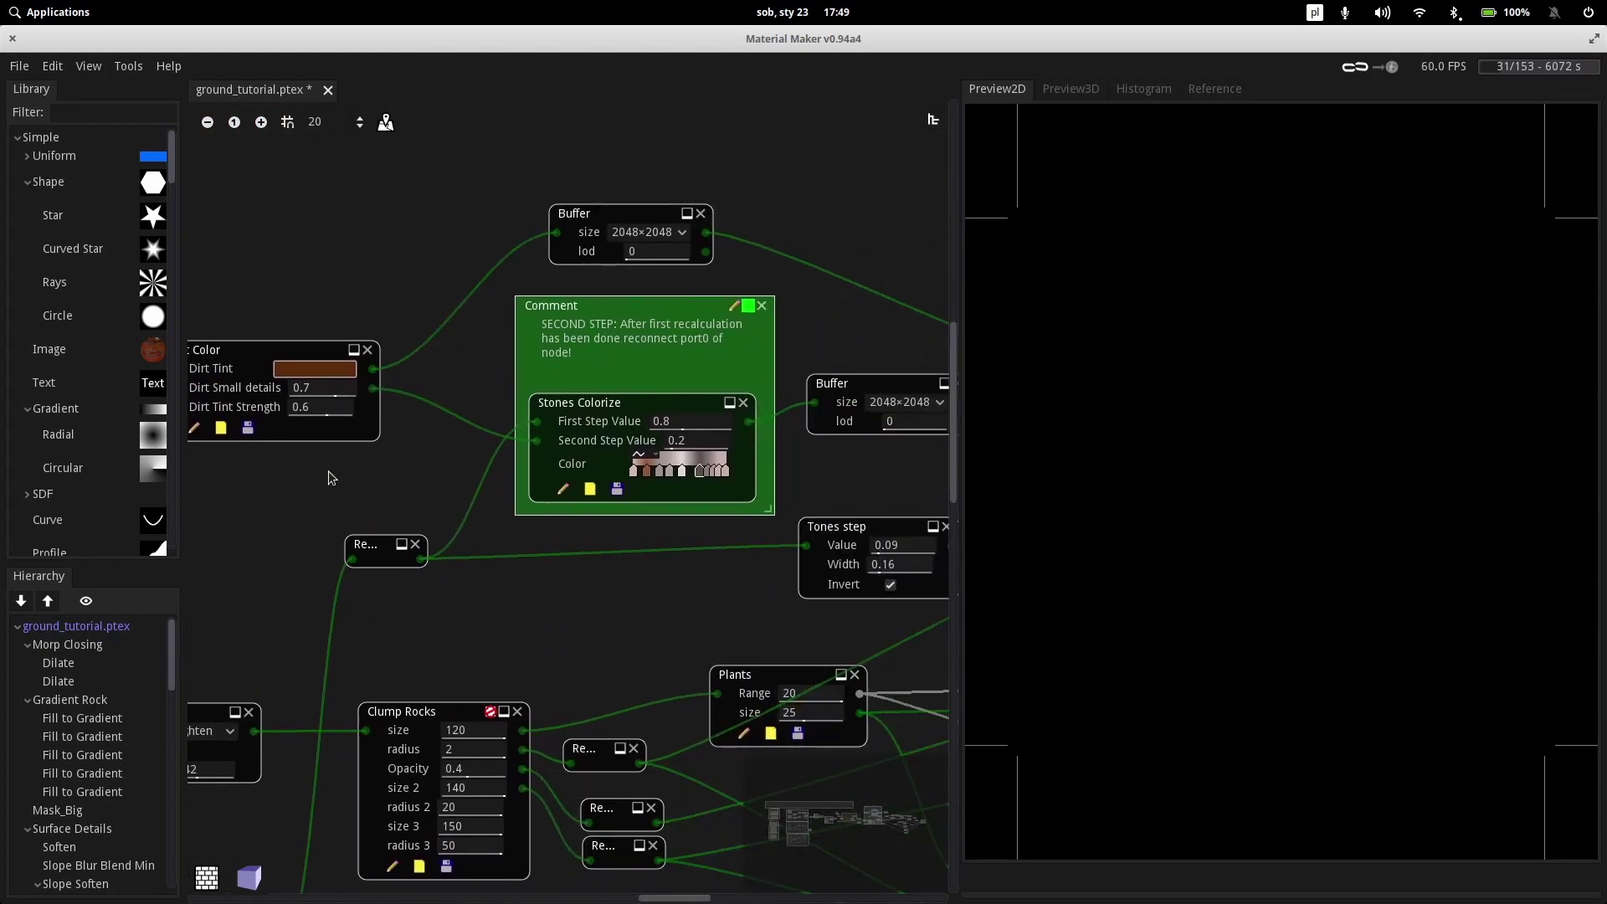
scroll(329, 471, down, 2)
scroll(501, 385, left, 4)
scroll(500, 385, right, 2)
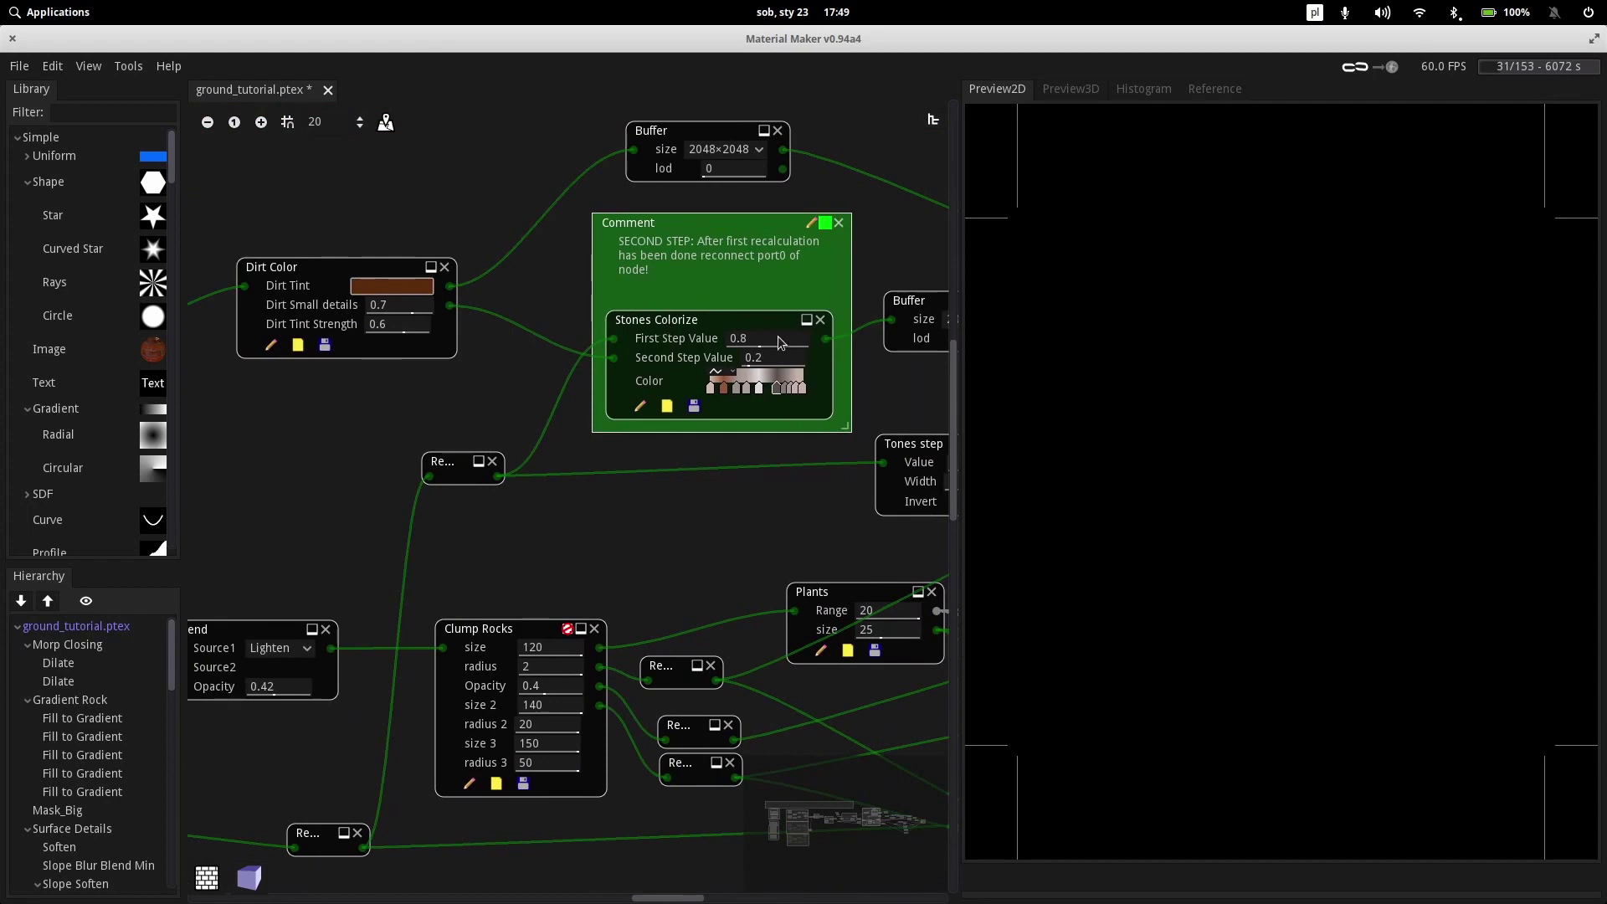
click(702, 320)
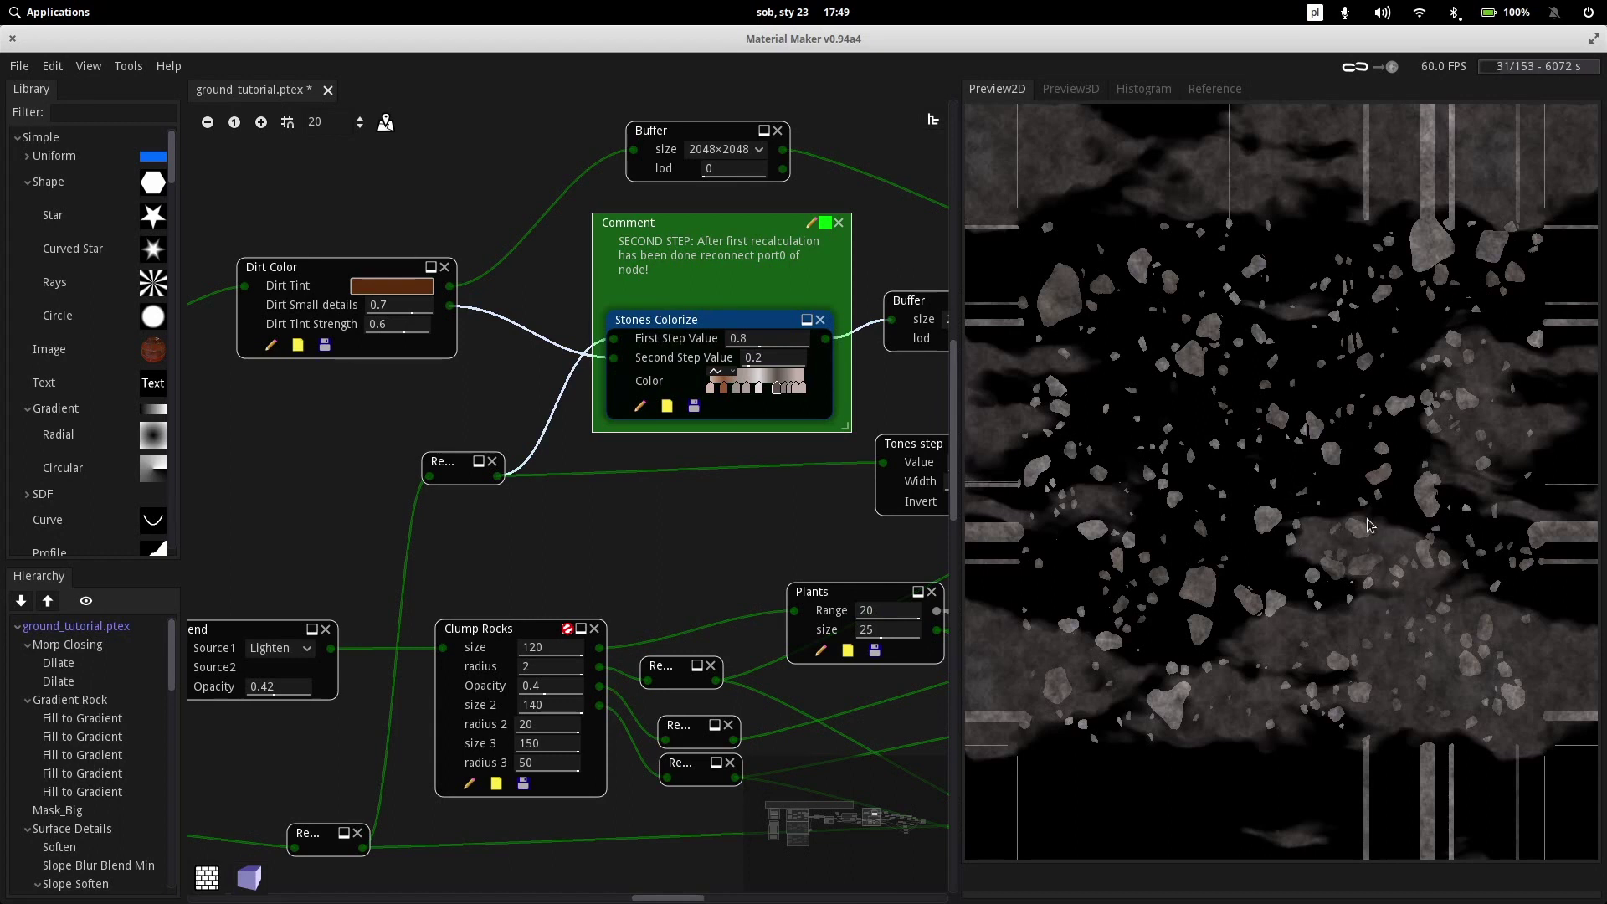
Preview the inverted Tones step mask with value 0.09 that drives the dirt and stones Blend's opacity
middle_drag(839, 545, 540, 583)
scroll(544, 596, right, 2)
scroll(468, 601, right, 3)
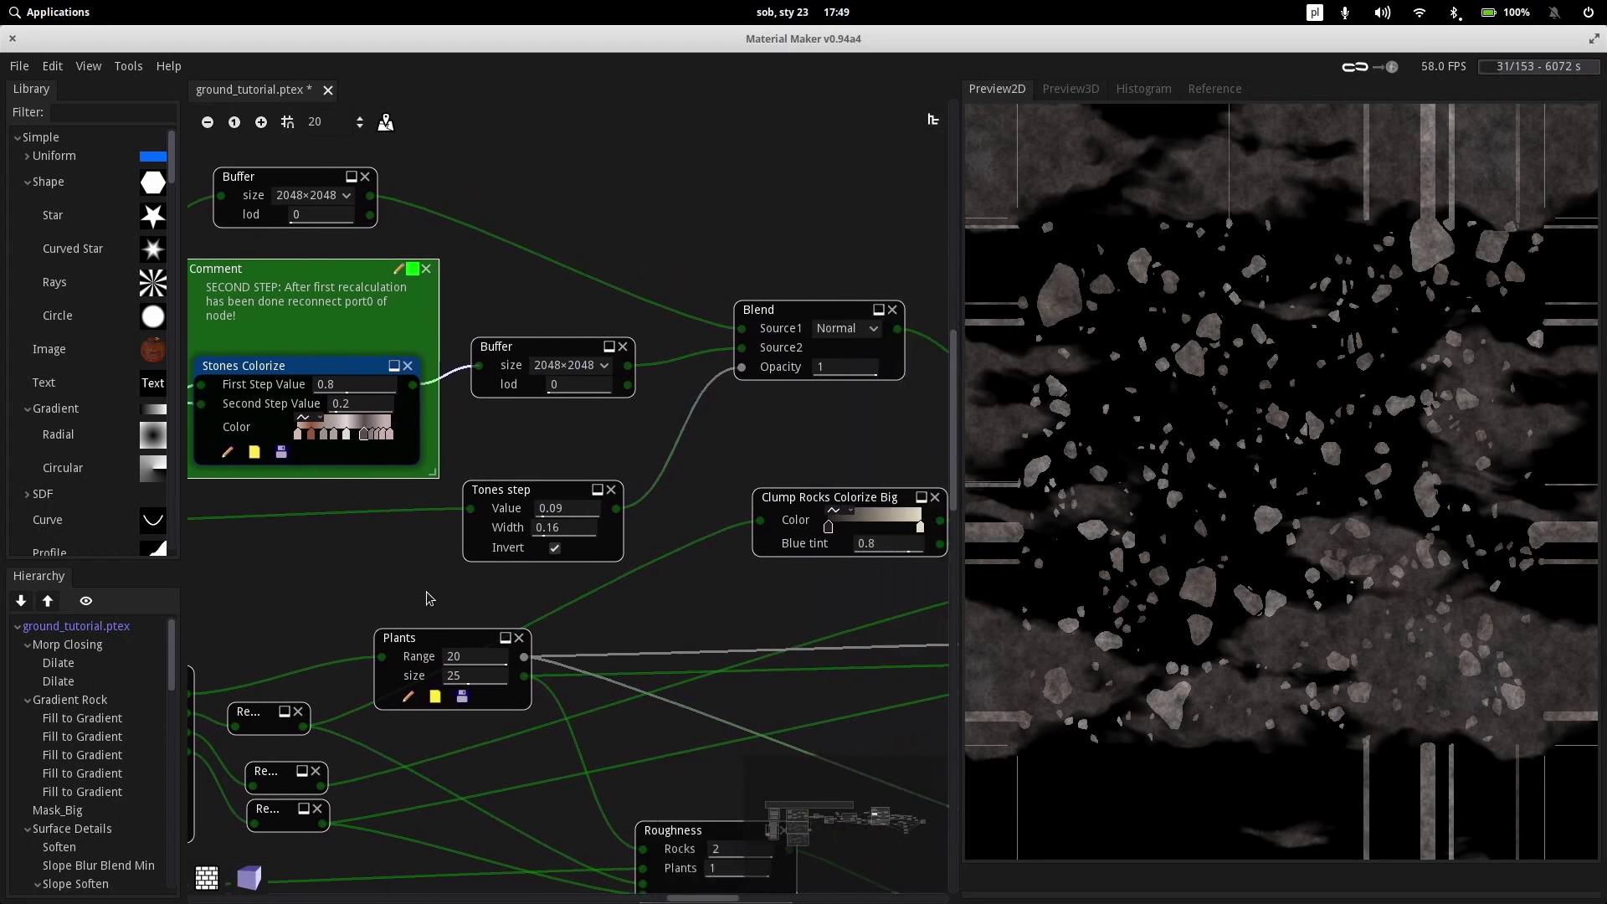
click(548, 484)
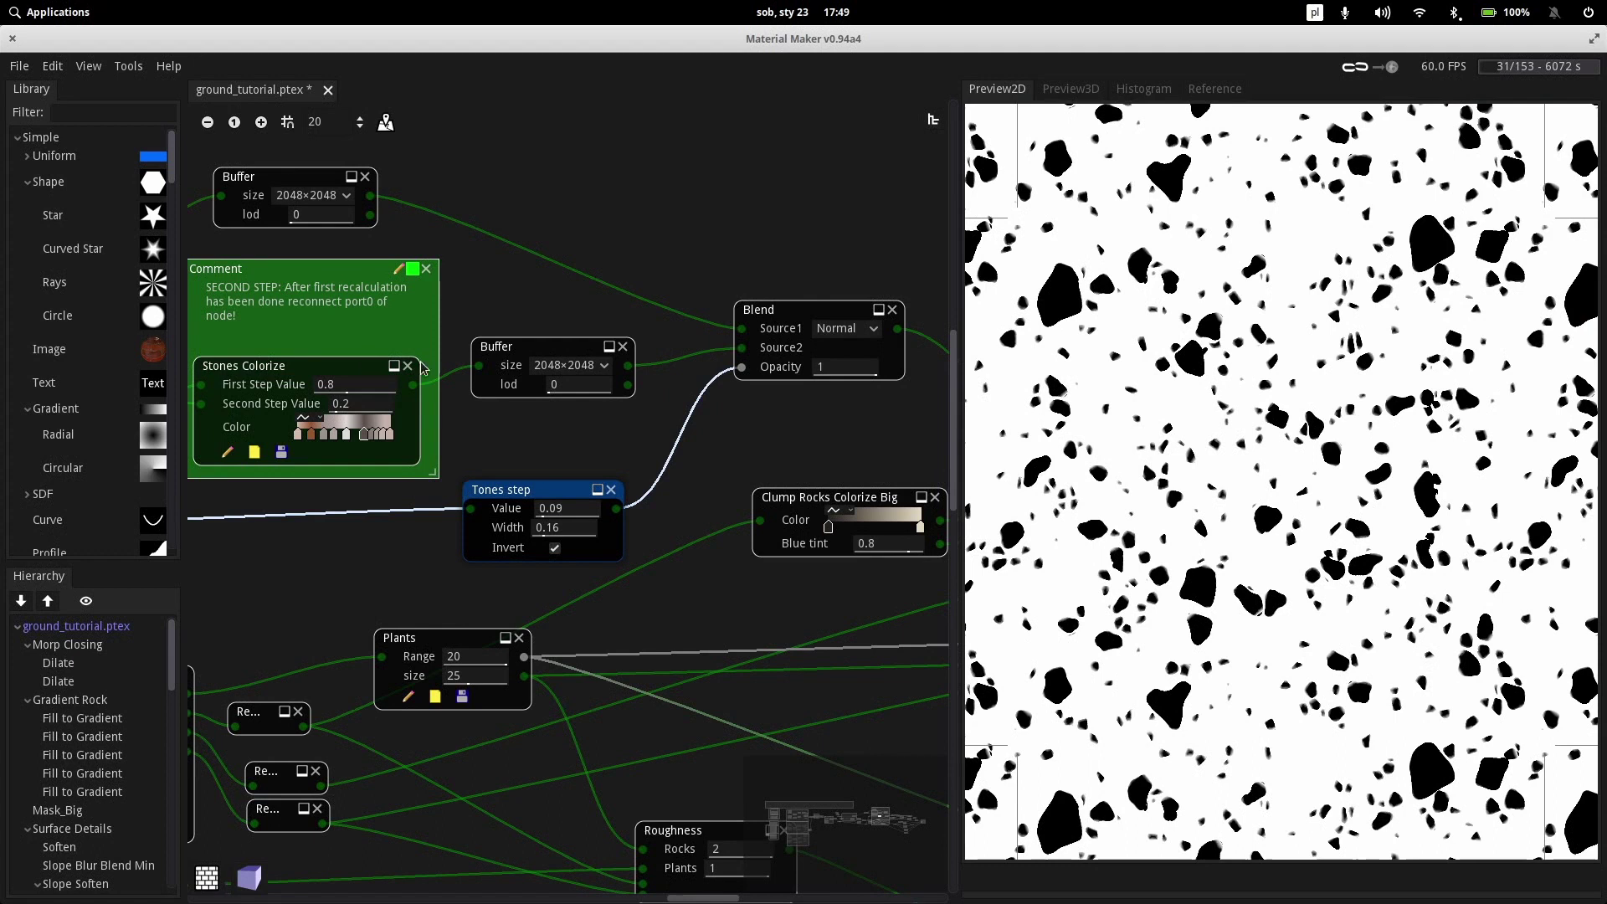
Preview Stones Colorize again and examine the connections from Dirt Color and the Reroute node into it
click(298, 362)
click(293, 362)
middle_drag(323, 502, 499, 470)
middle_drag(398, 554, 708, 482)
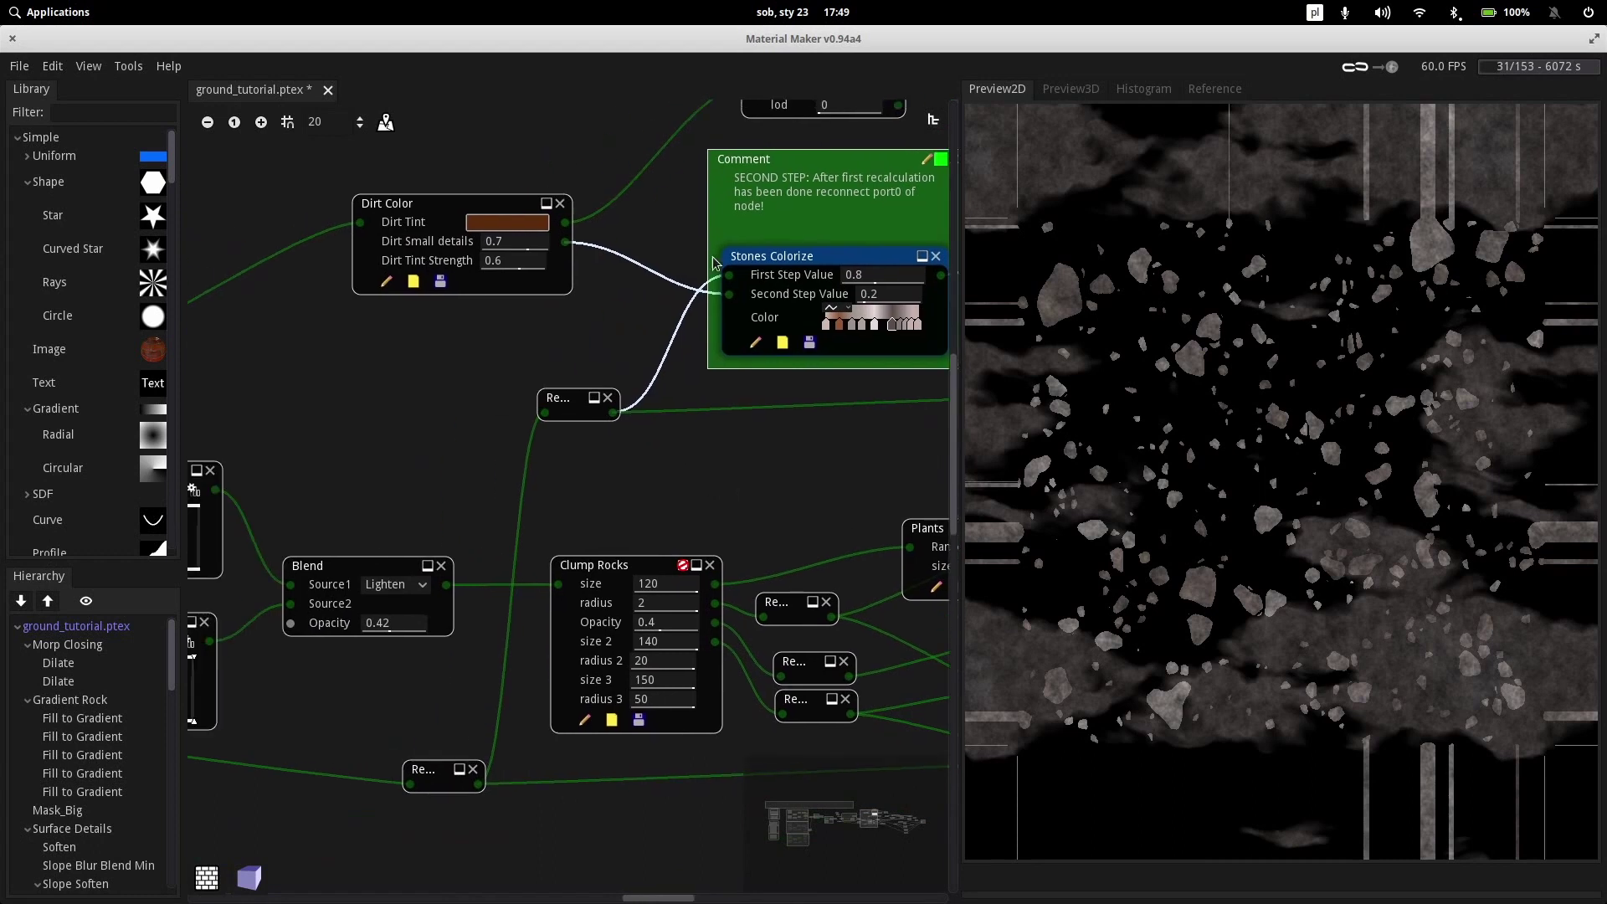
Trace the Reroute connection back to the Buffer after Surface Details and preview that Buffer
scroll(494, 602, left, 4)
scroll(494, 601, down, 3)
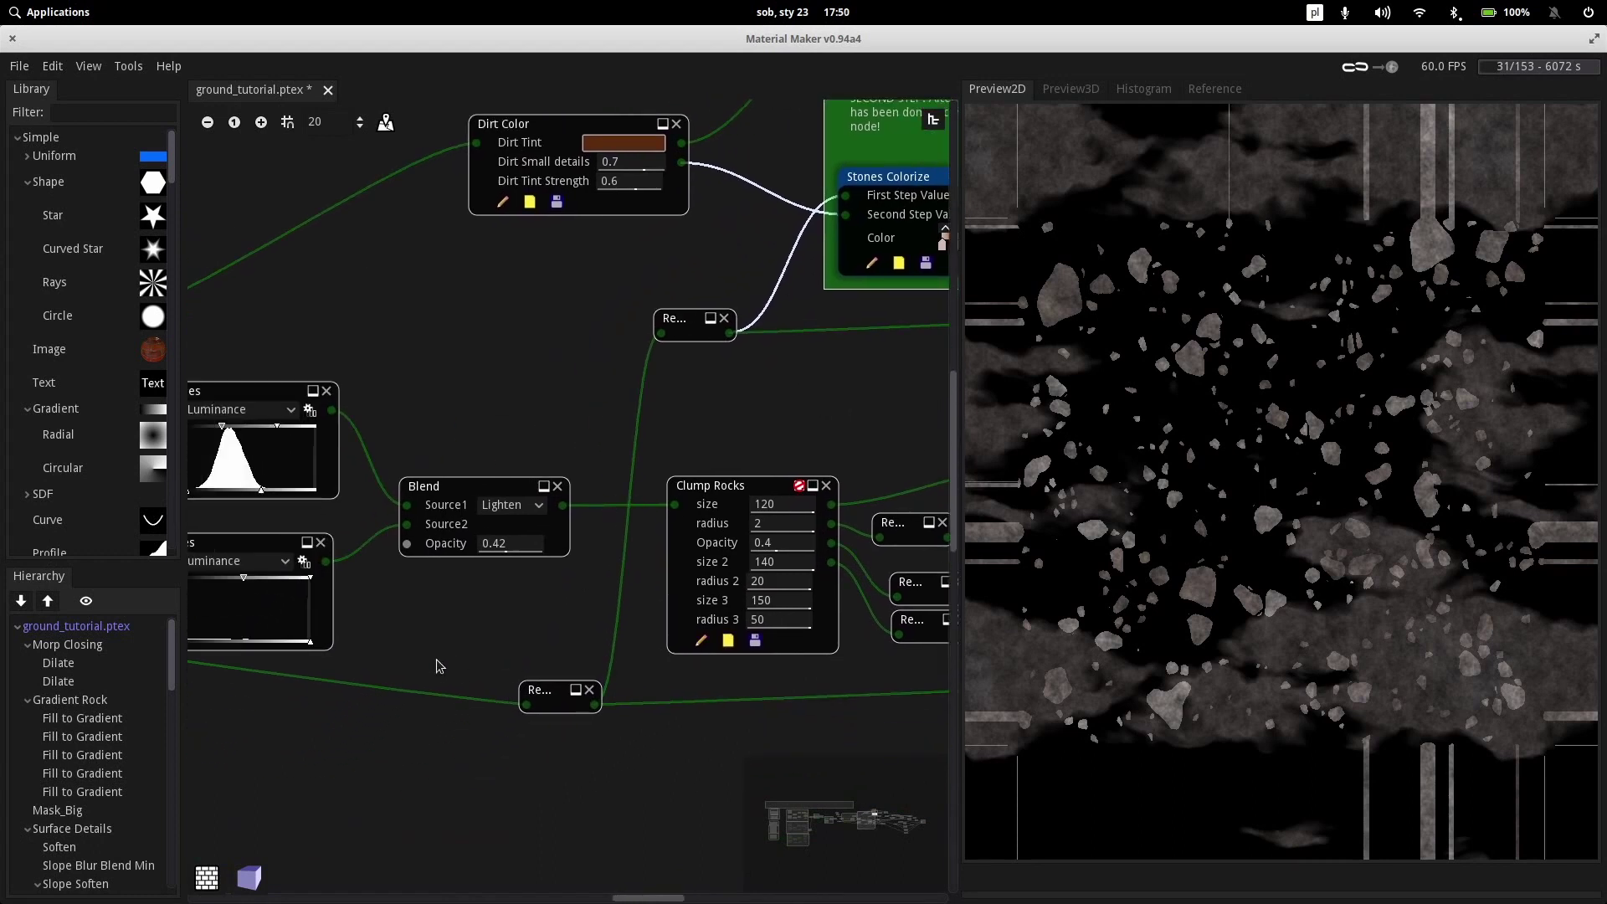
middle_drag(438, 663, 845, 609)
middle_drag(377, 608, 1205, 610)
middle_drag(467, 618, 294, 619)
click(378, 503)
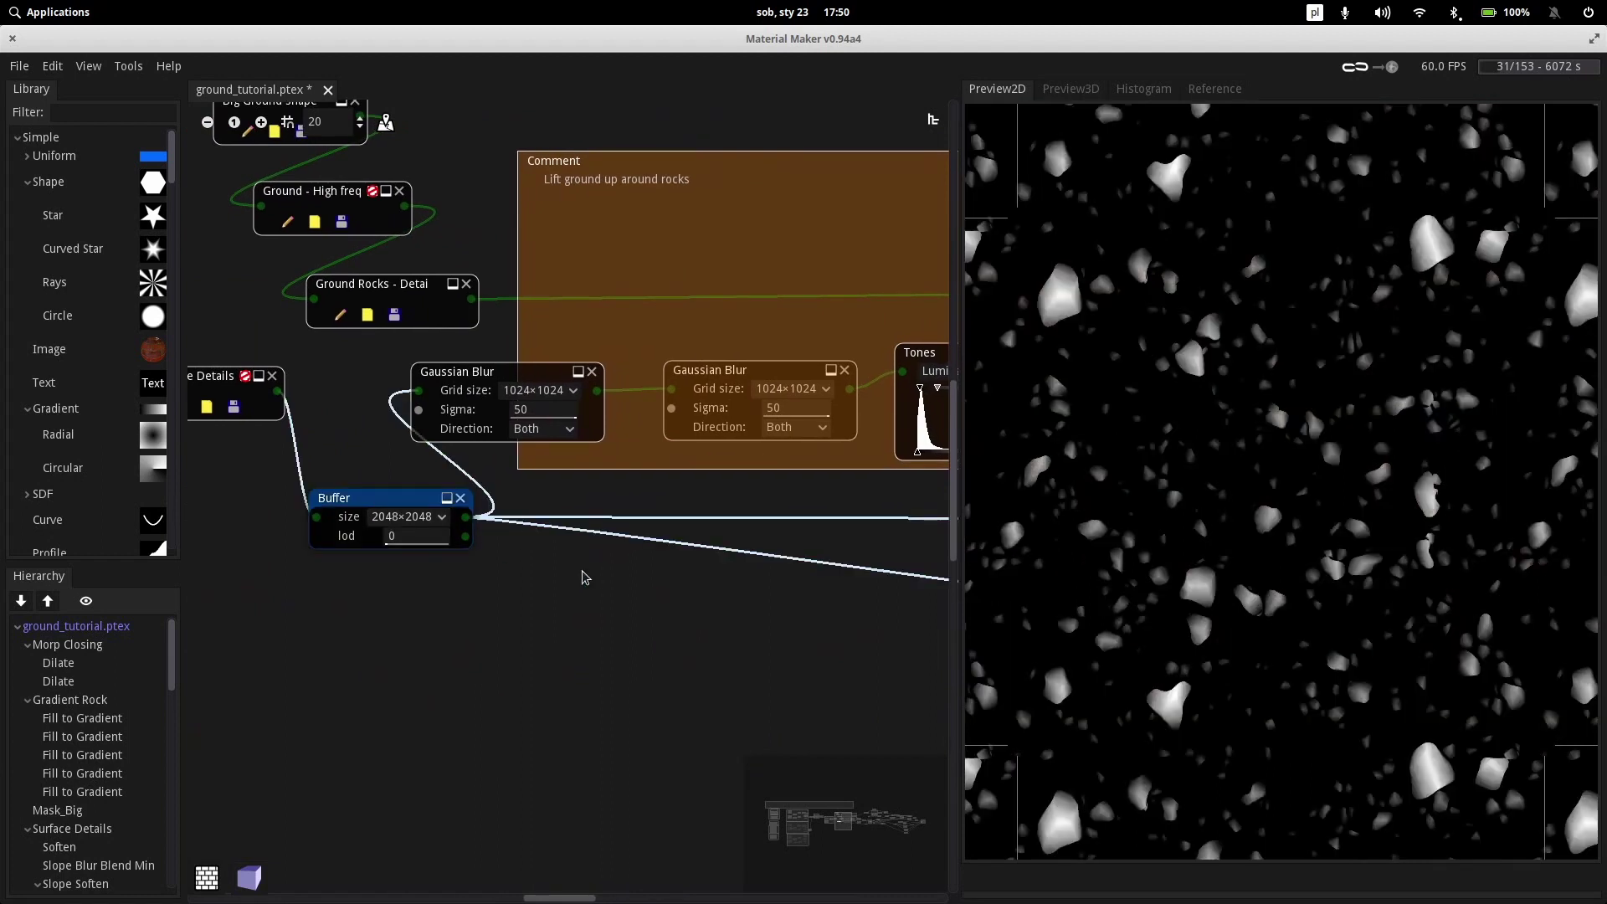
Follow the Buffer's connection through the Reroute nodes back to Stones Colorize and preview it
middle_drag(584, 578, 17, 538)
middle_drag(681, 594, 174, 597)
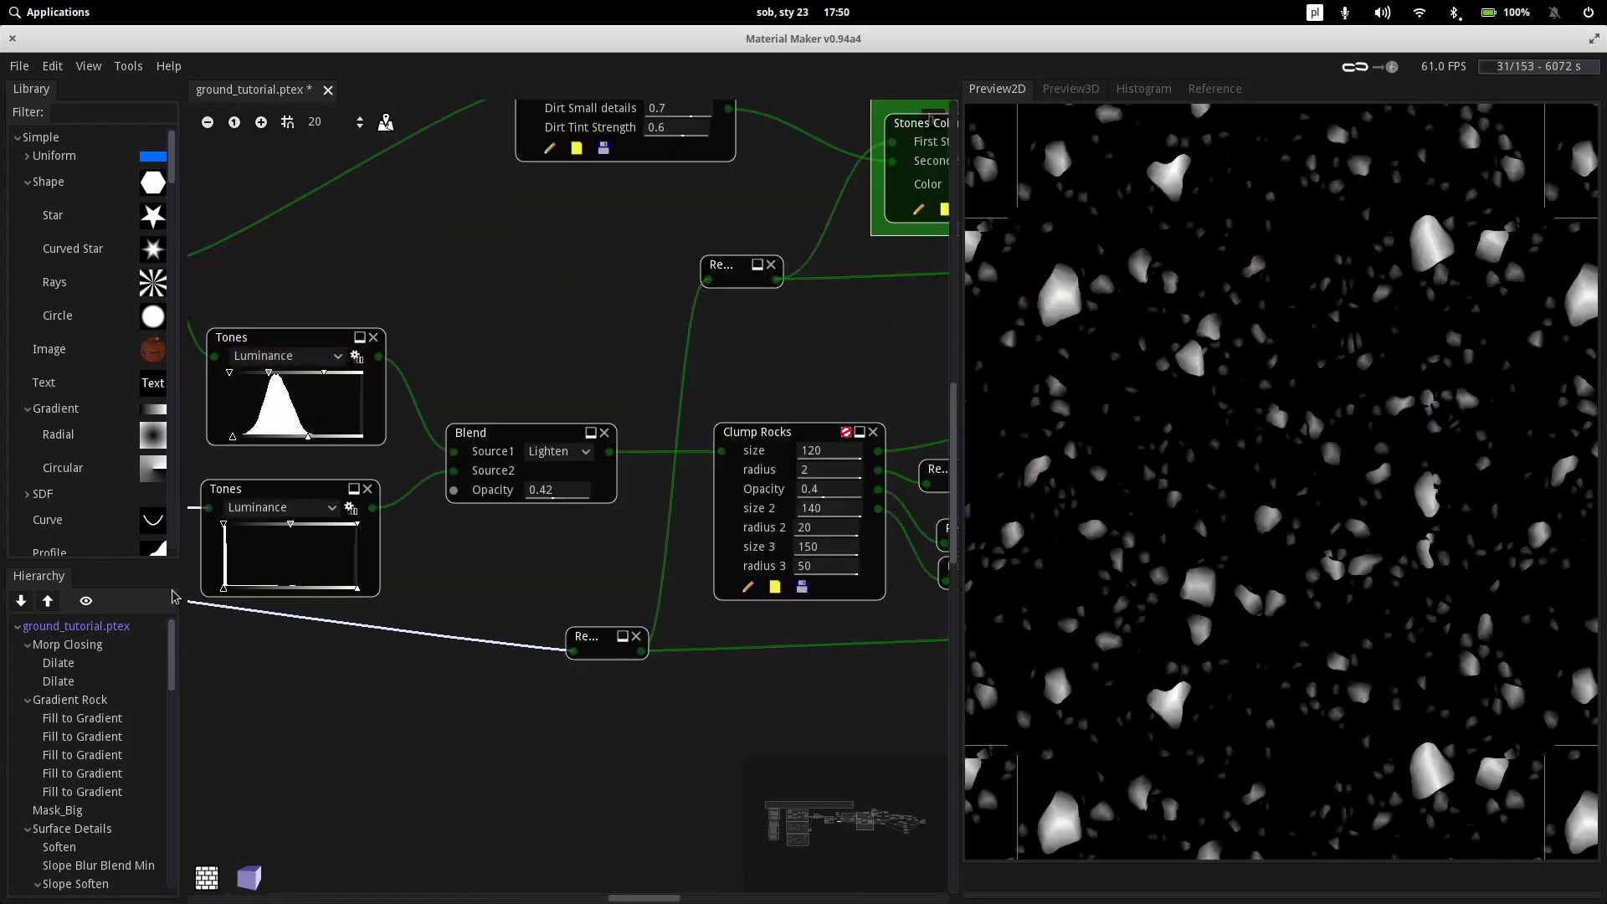
middle_drag(628, 560, 563, 659)
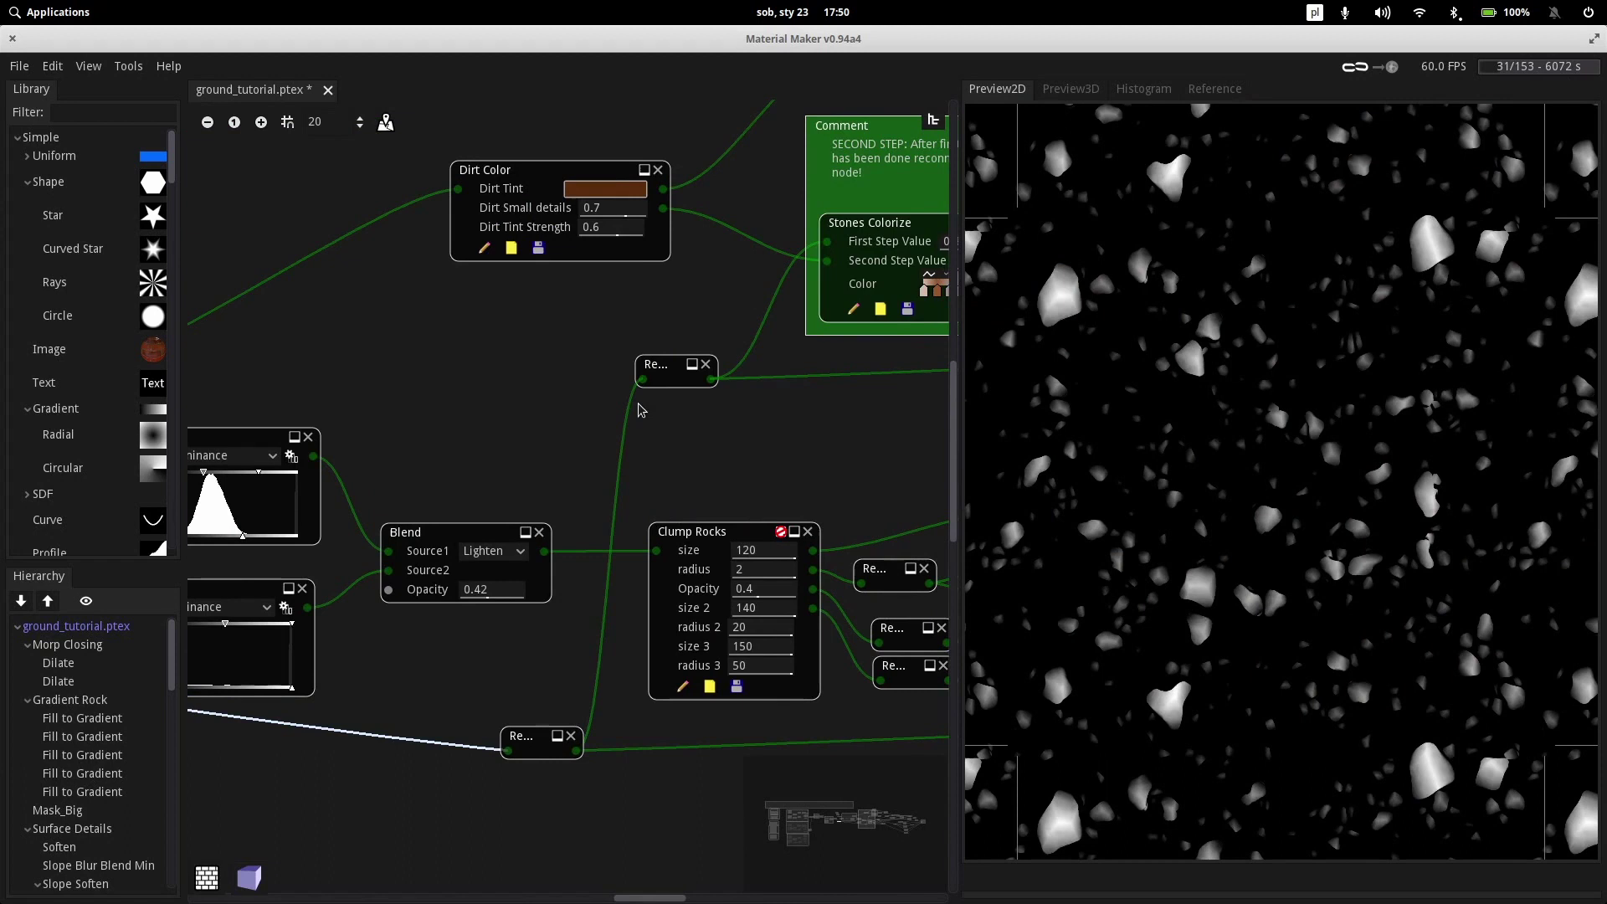
middle_drag(630, 405, 536, 540)
click(682, 412)
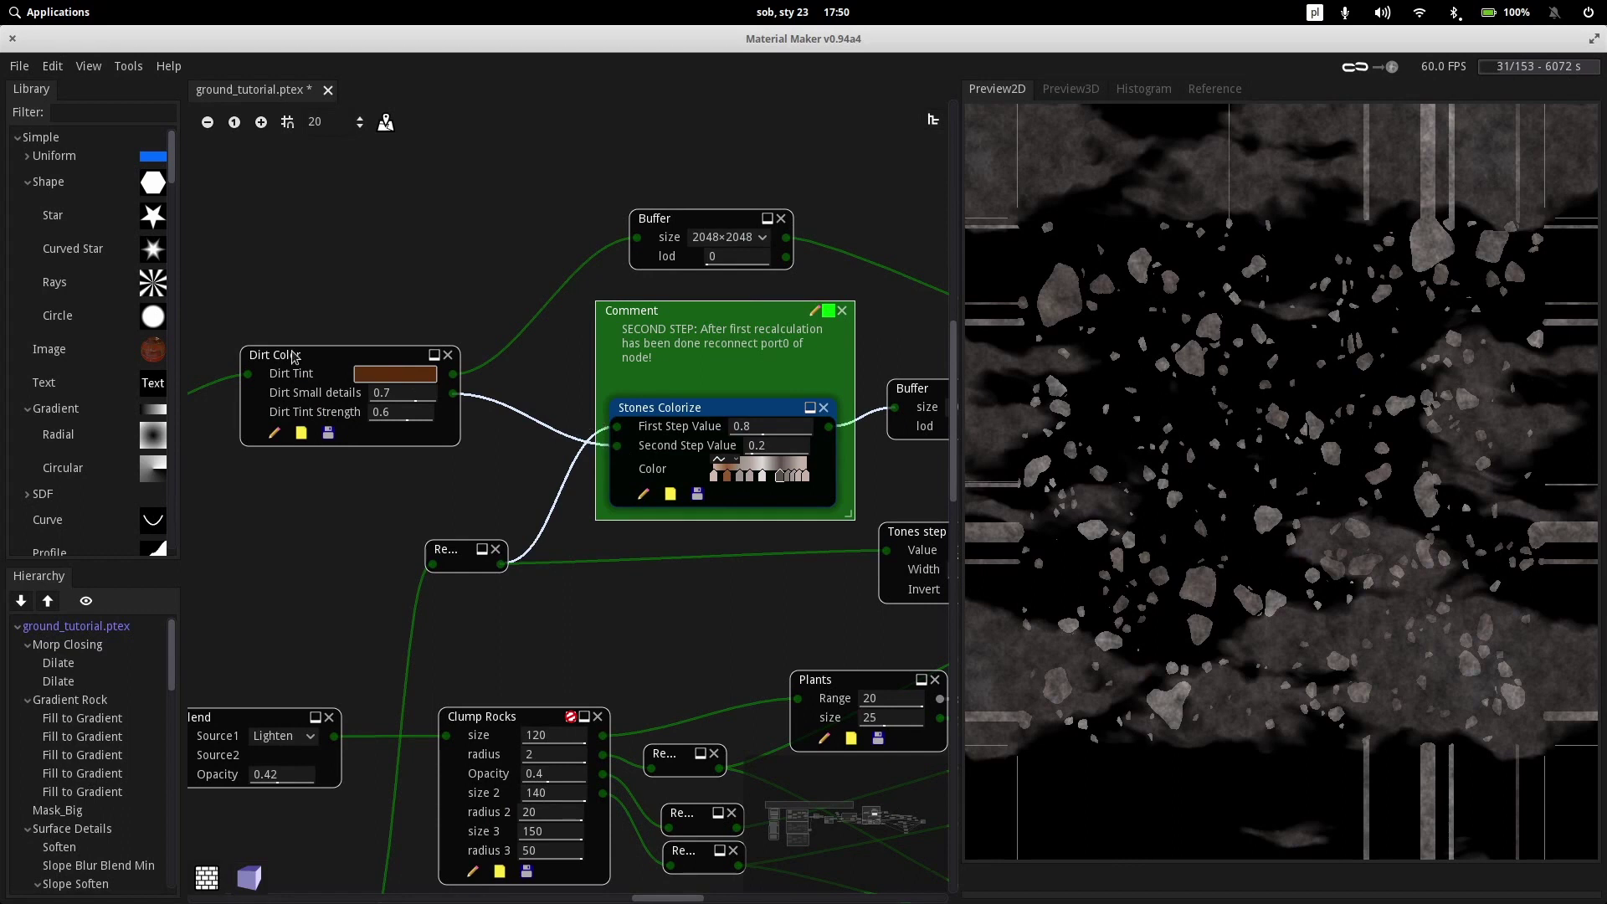
Open the Stones Colorize subgraph and preview its Inputs node
click(643, 494)
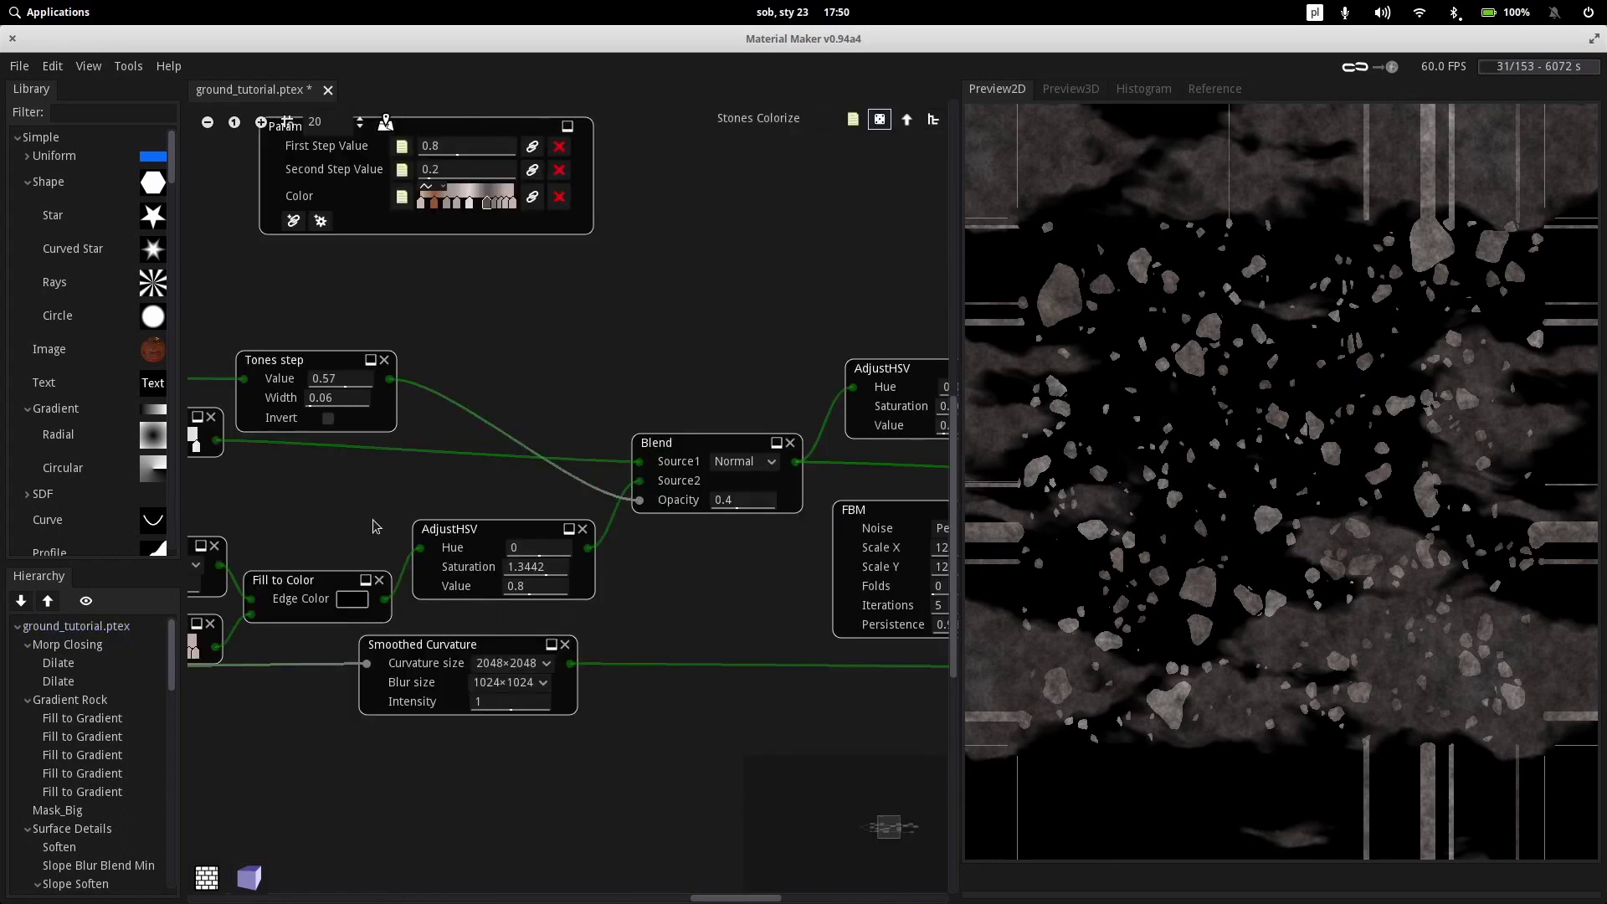
middle_drag(244, 576, 563, 569)
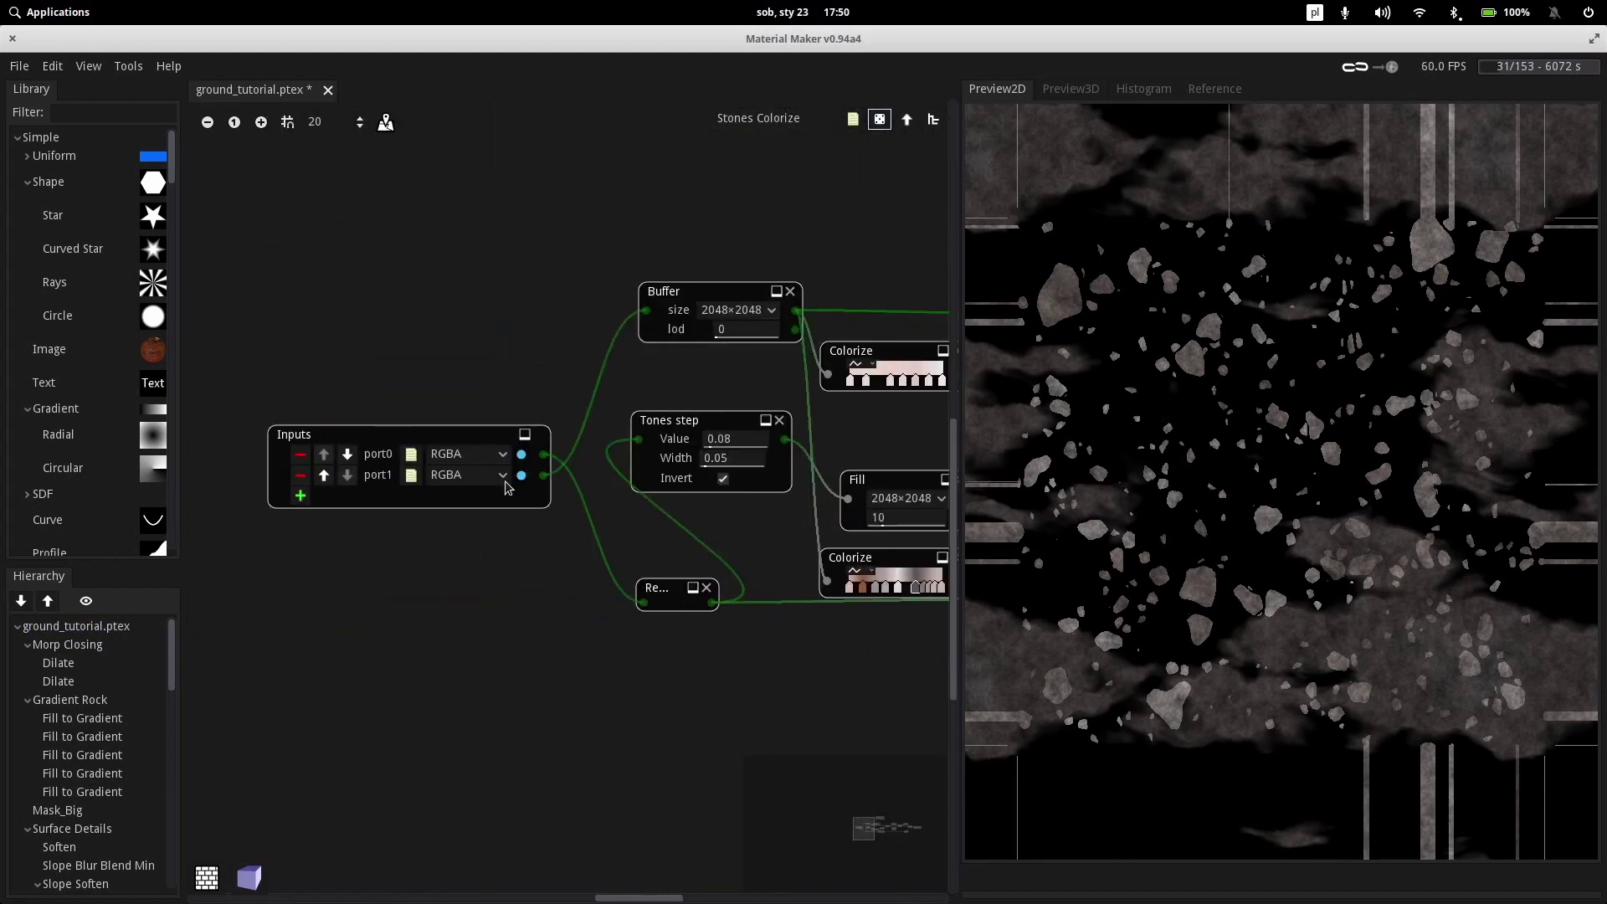
click(469, 437)
Preview the Reroute node and the inverted Tones step with value 0.08 and width 0.05 that feeds Fill
middle_drag(575, 360, 377, 532)
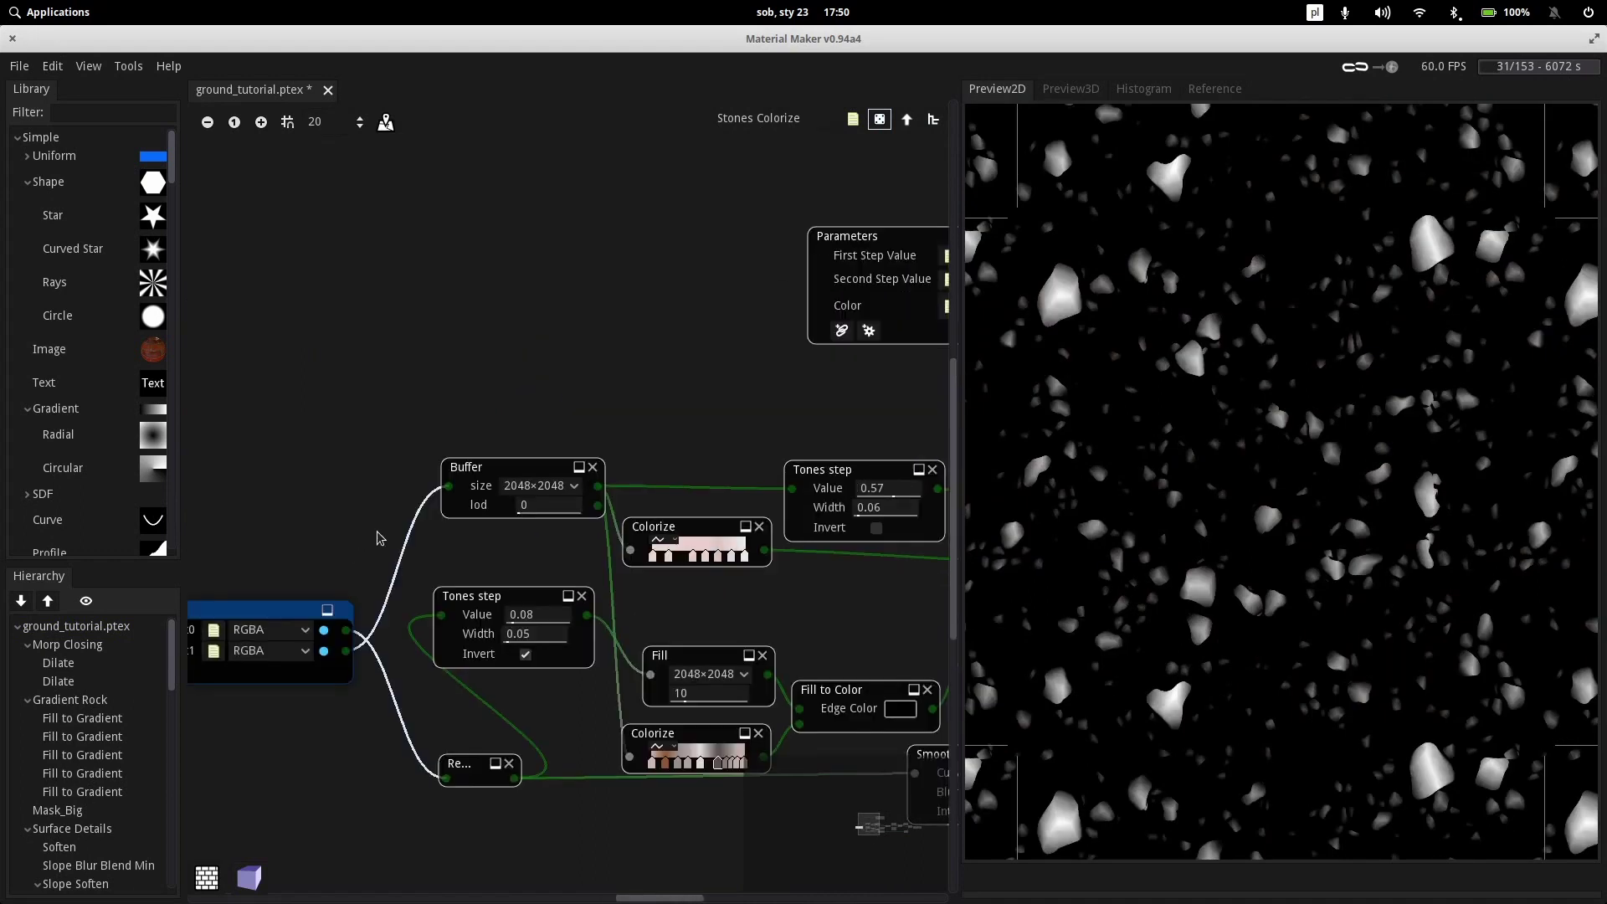
middle_drag(462, 762, 402, 646)
click(403, 648)
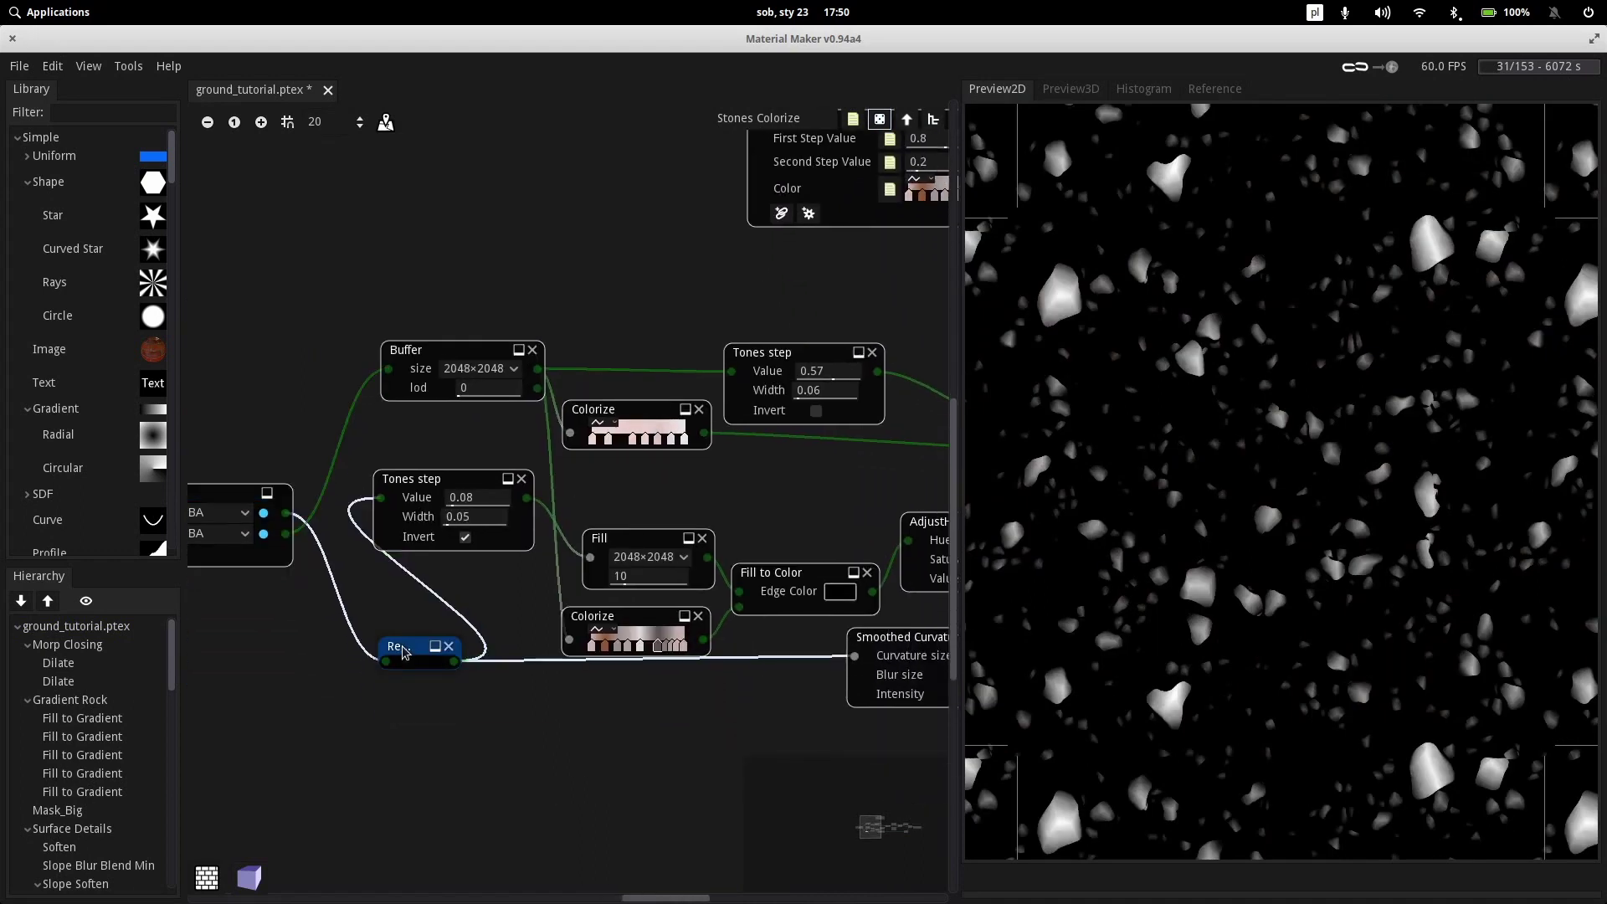
click(455, 485)
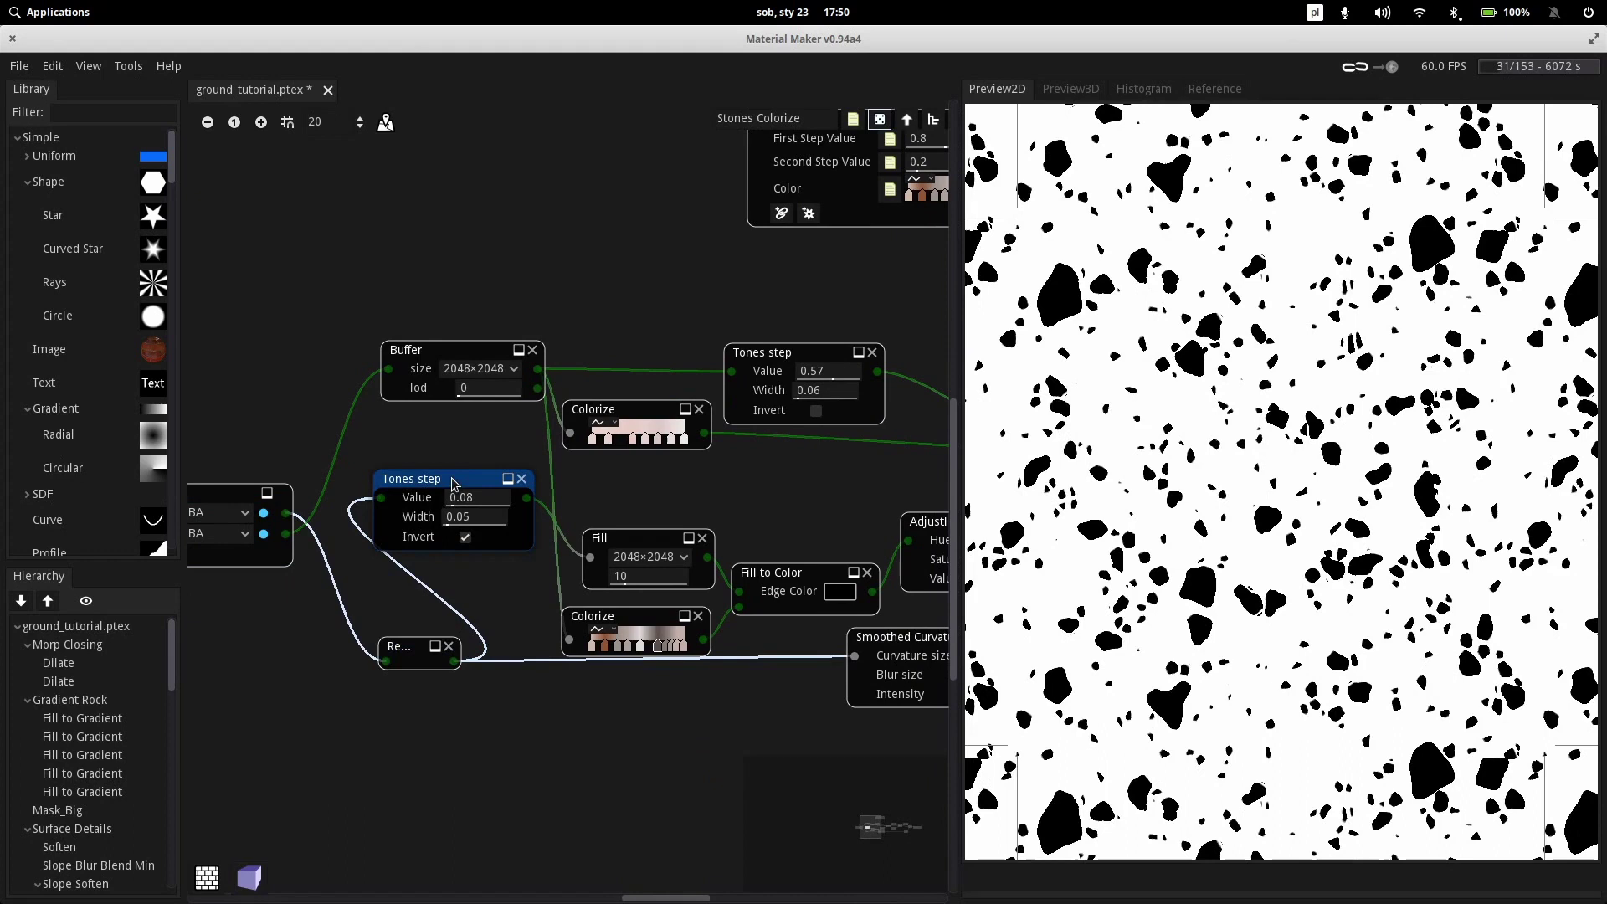
middle_drag(514, 599, 401, 543)
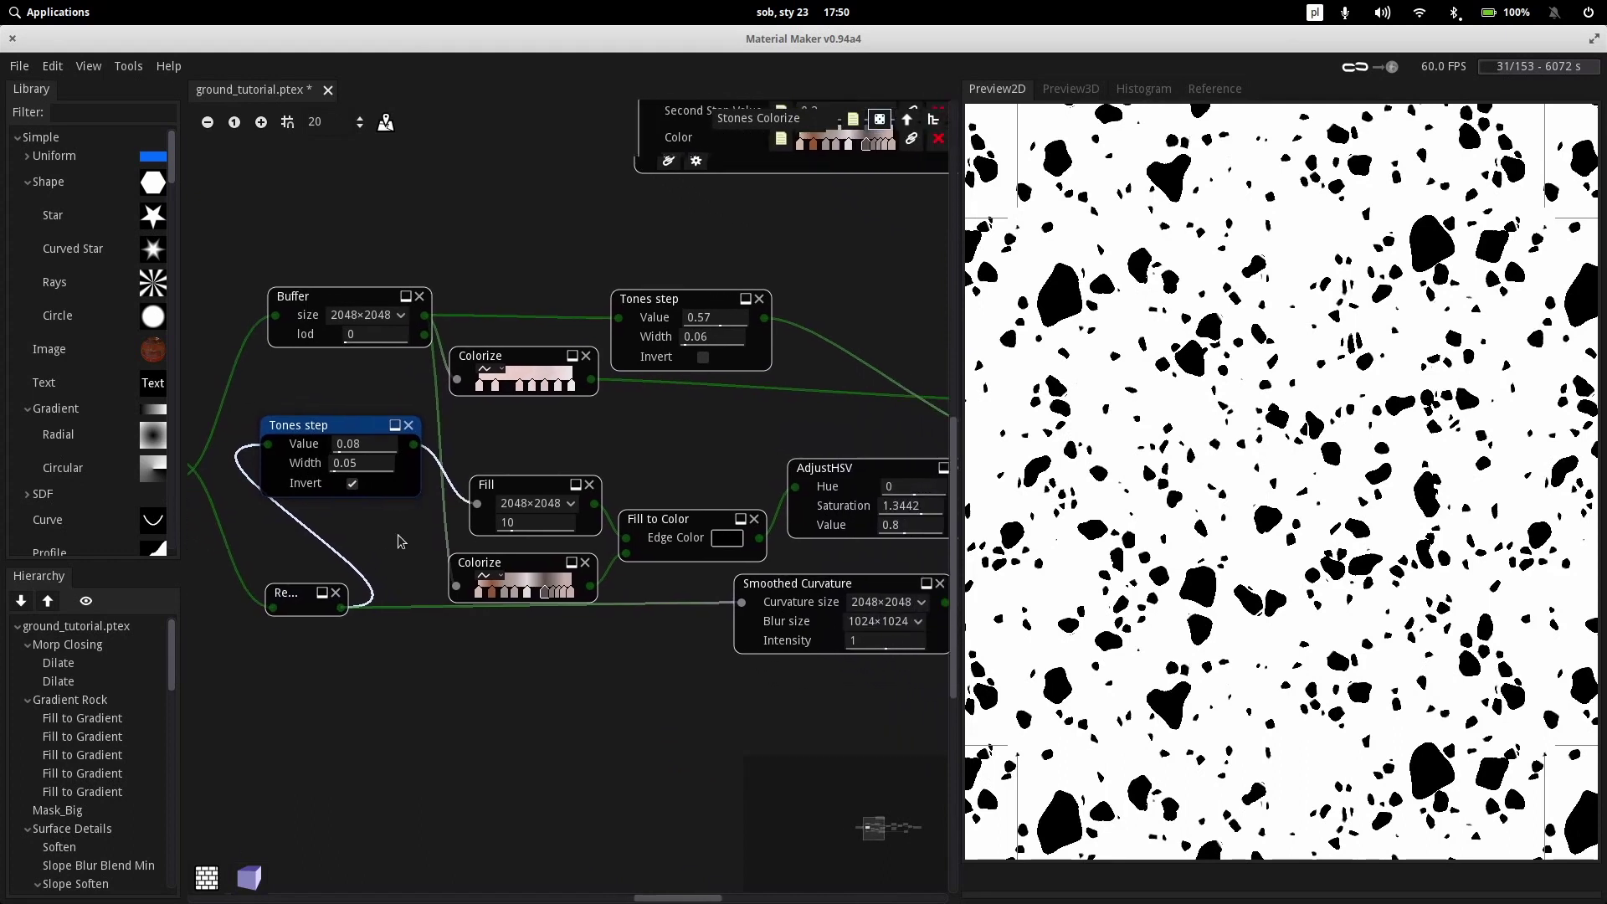
Preview Fill and Fill to Color, and inspect the enlarged gradient of the Colorize node feeding Fill to Color
click(523, 485)
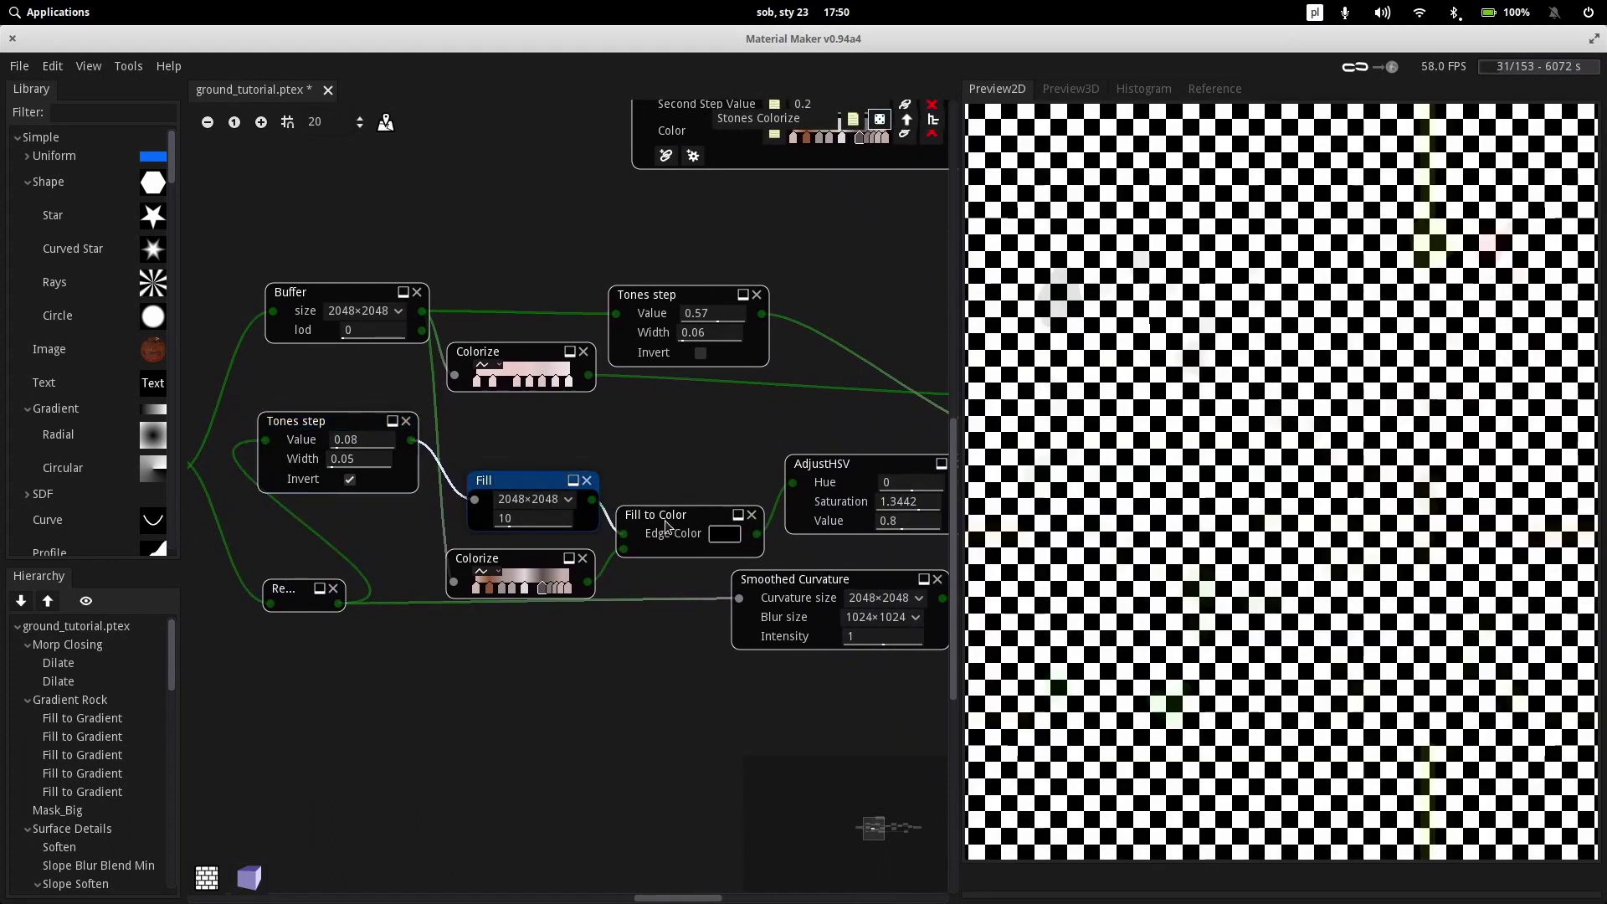
click(667, 516)
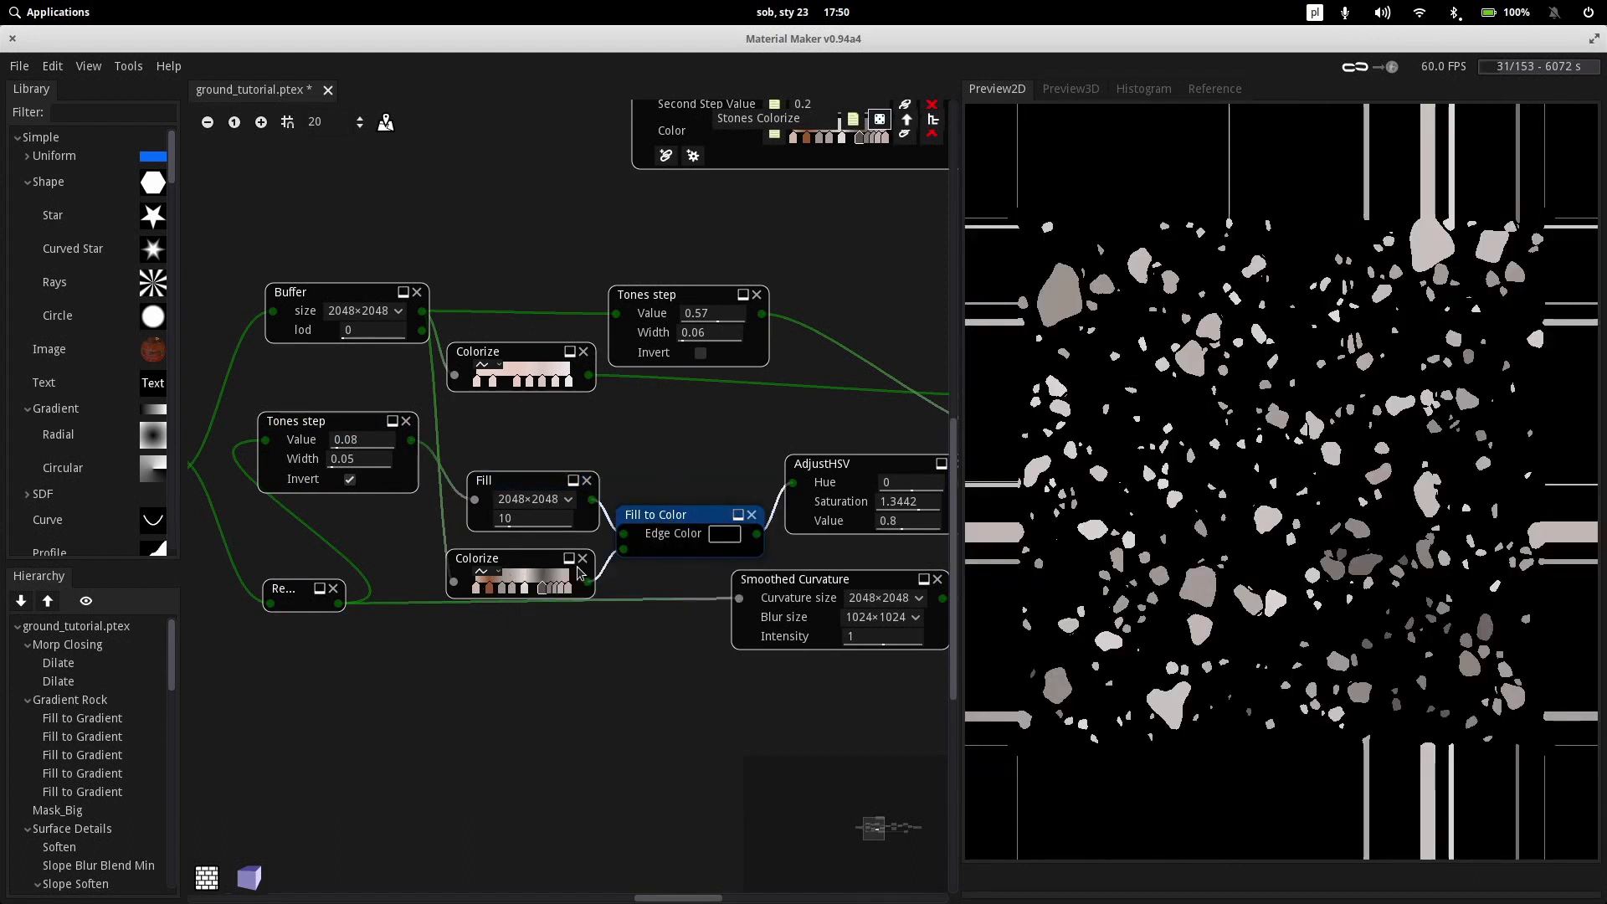
click(516, 570)
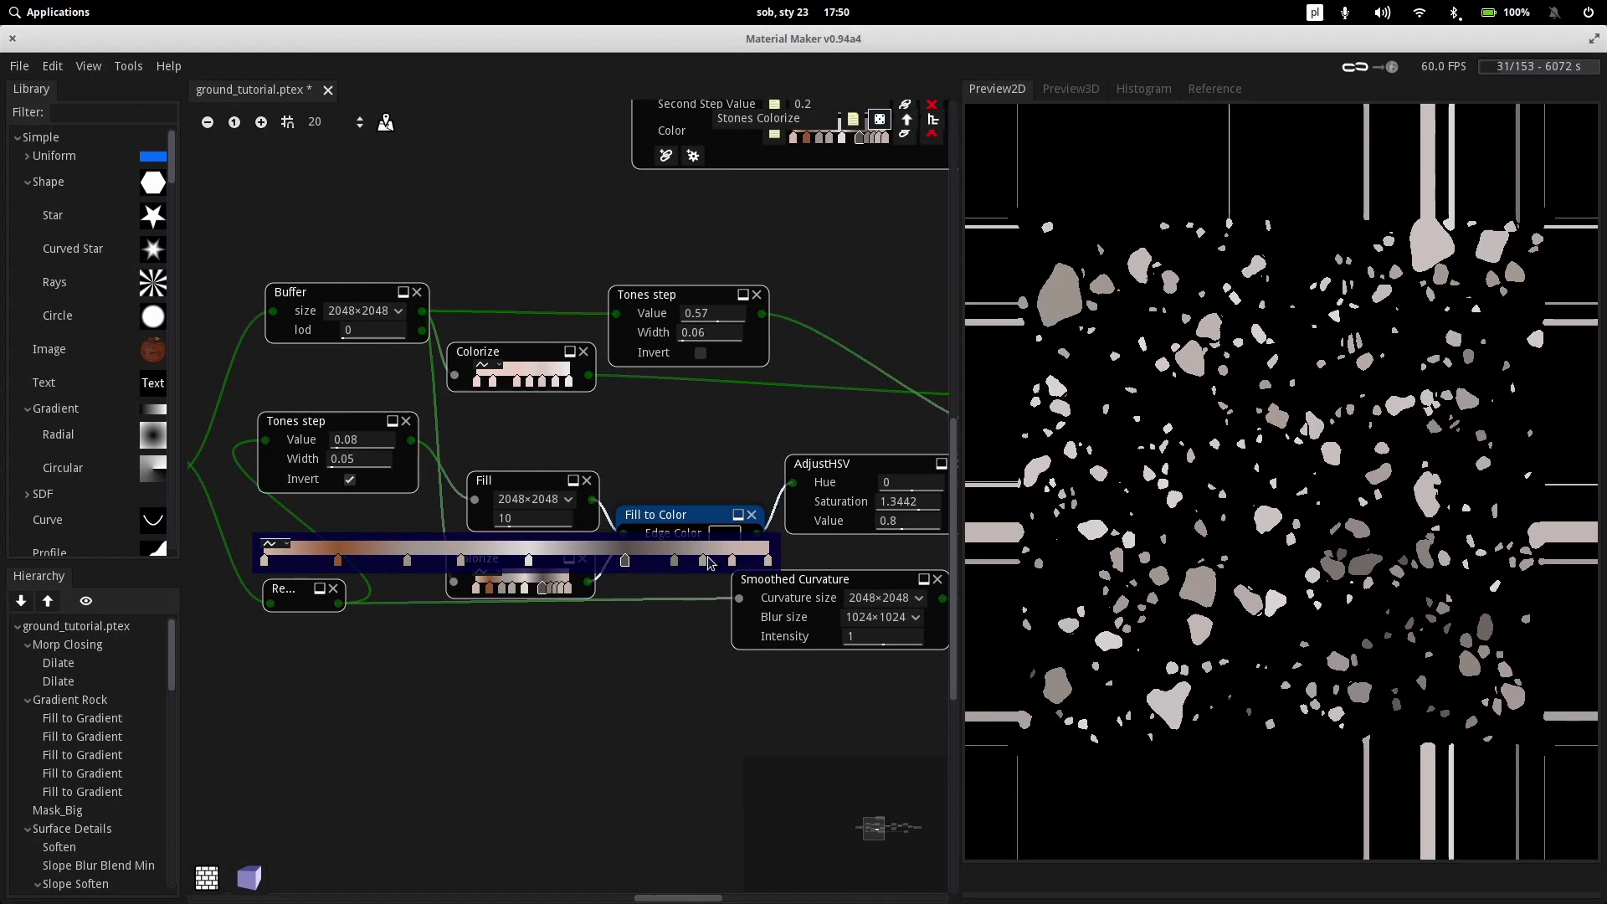
click(661, 468)
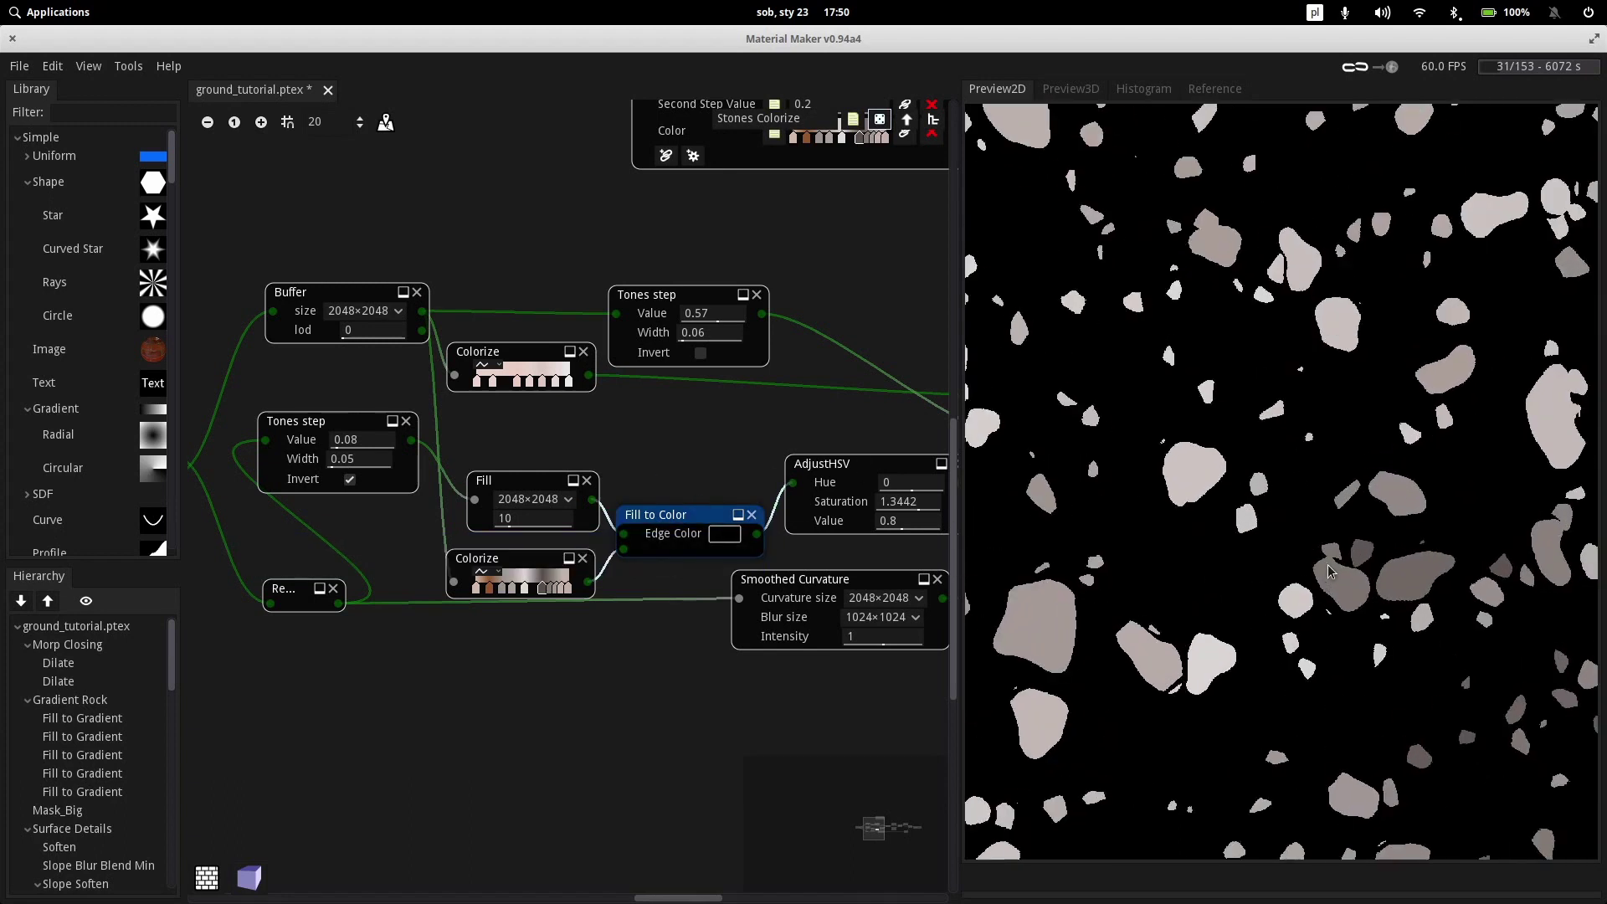
Preview the AdjustHSV node after Fill to Color and examine the stone colours in the 2D preview
middle_drag(624, 490, 375, 436)
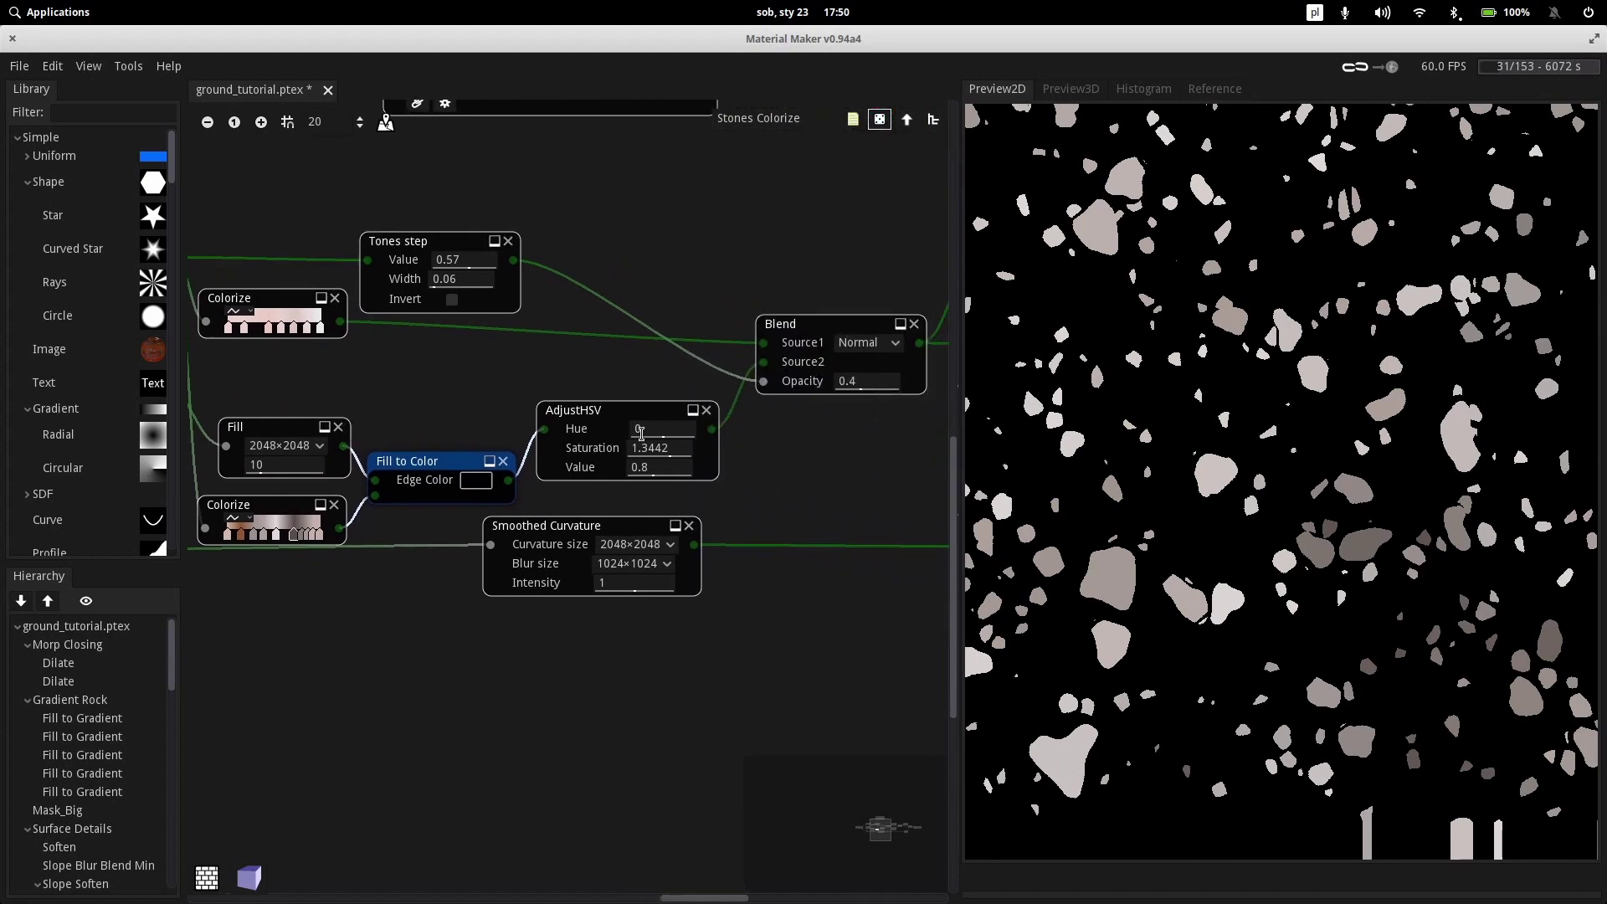
click(613, 411)
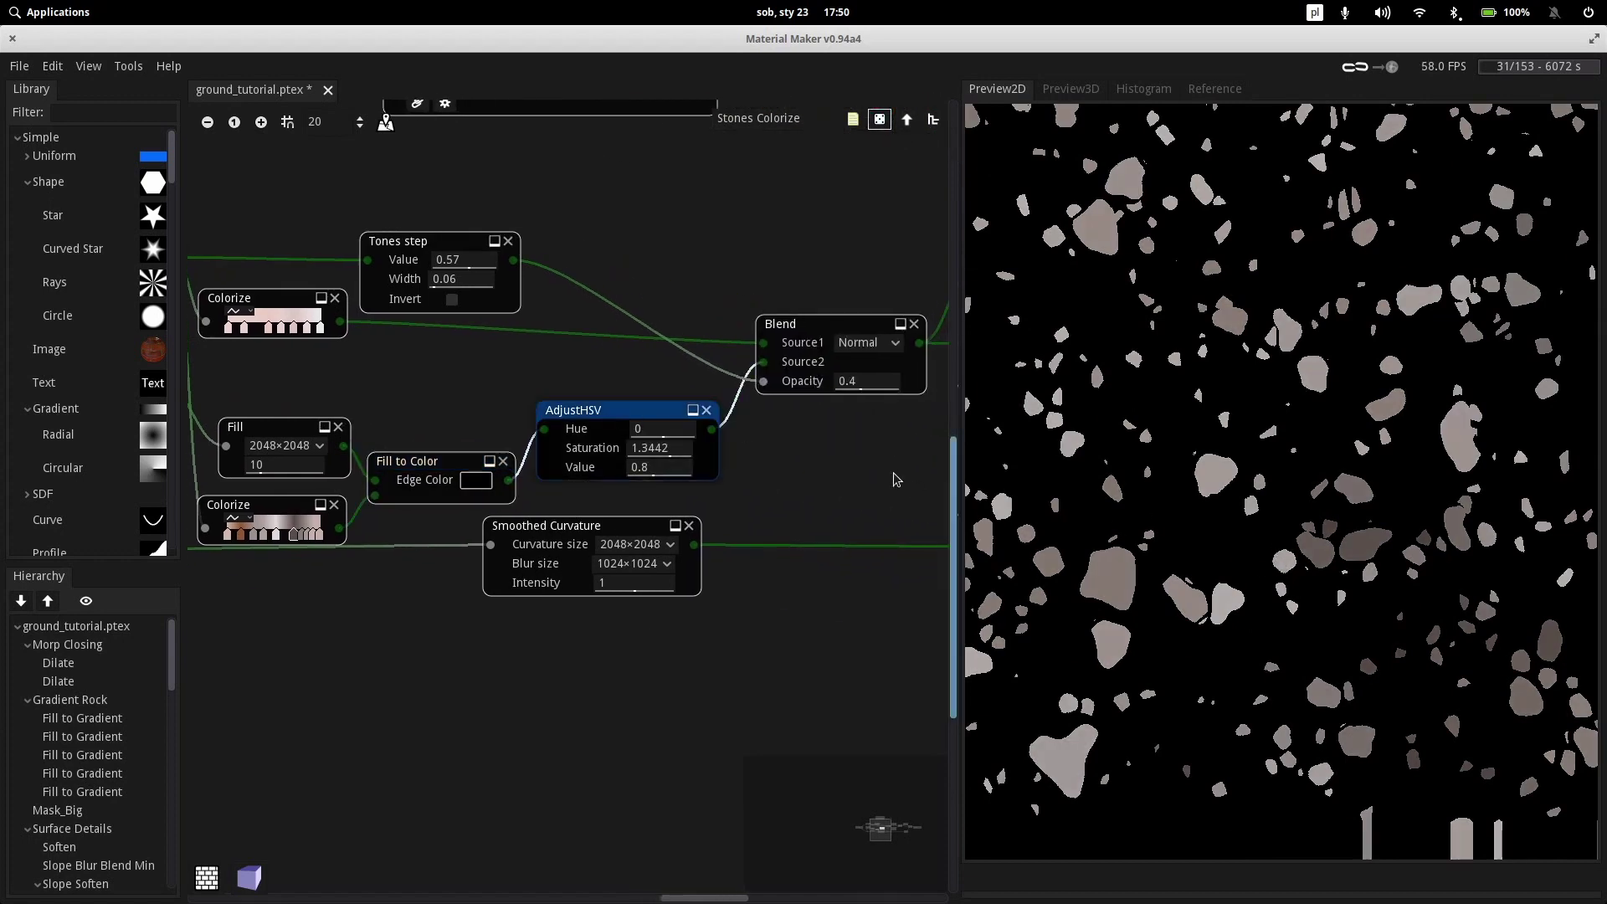
middle_drag(789, 475, 825, 526)
scroll(1291, 550, up, 1)
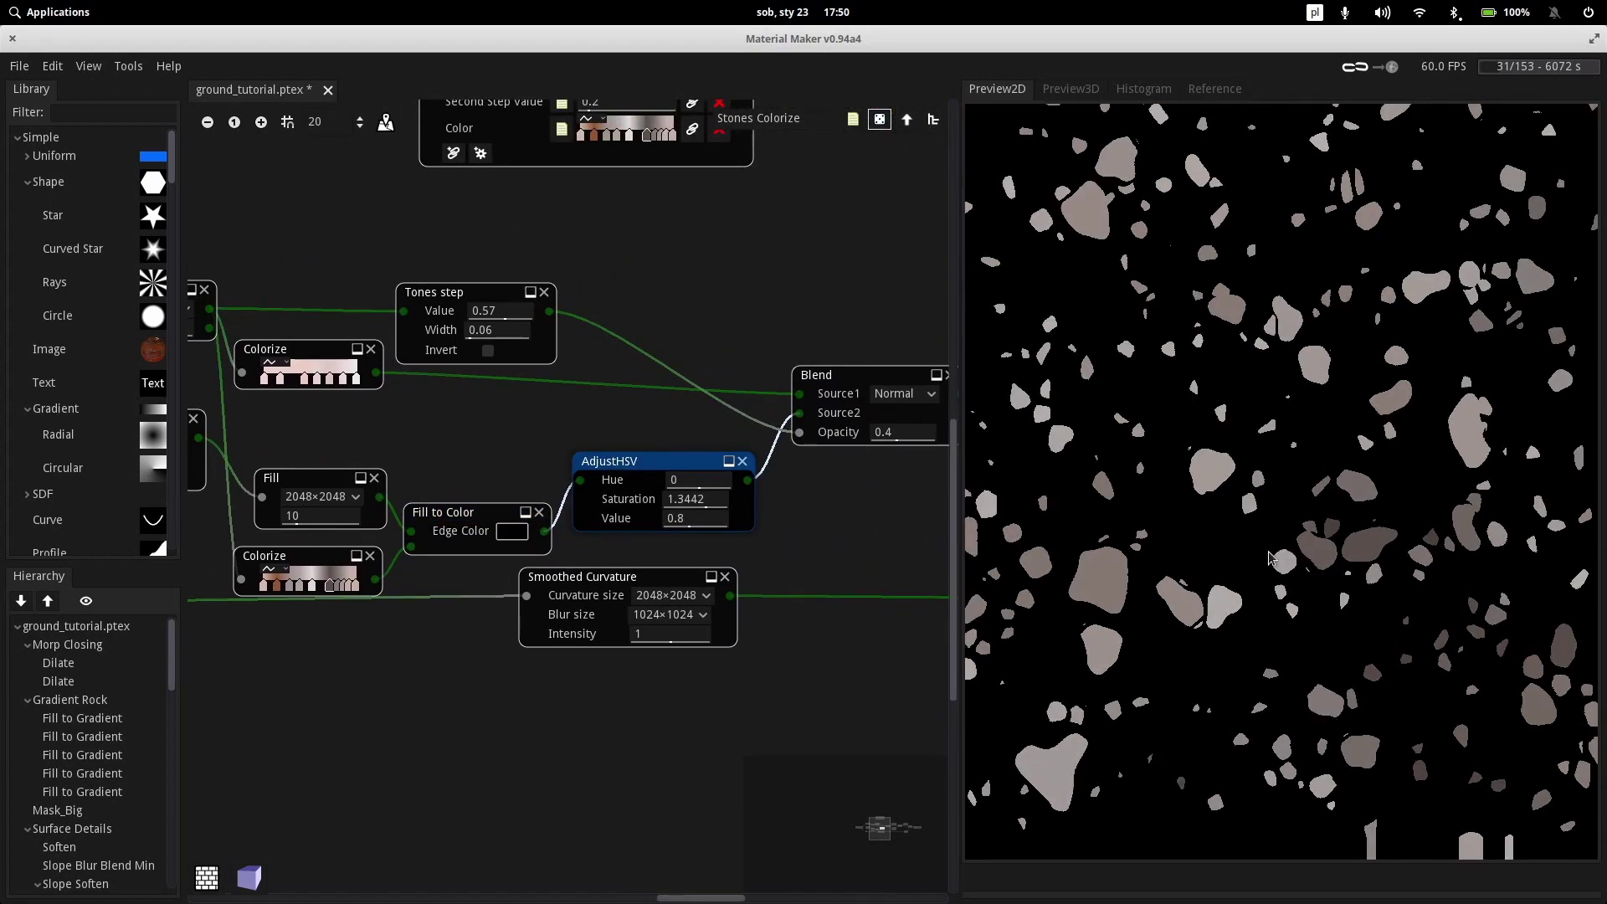
scroll(1231, 542, down, 2)
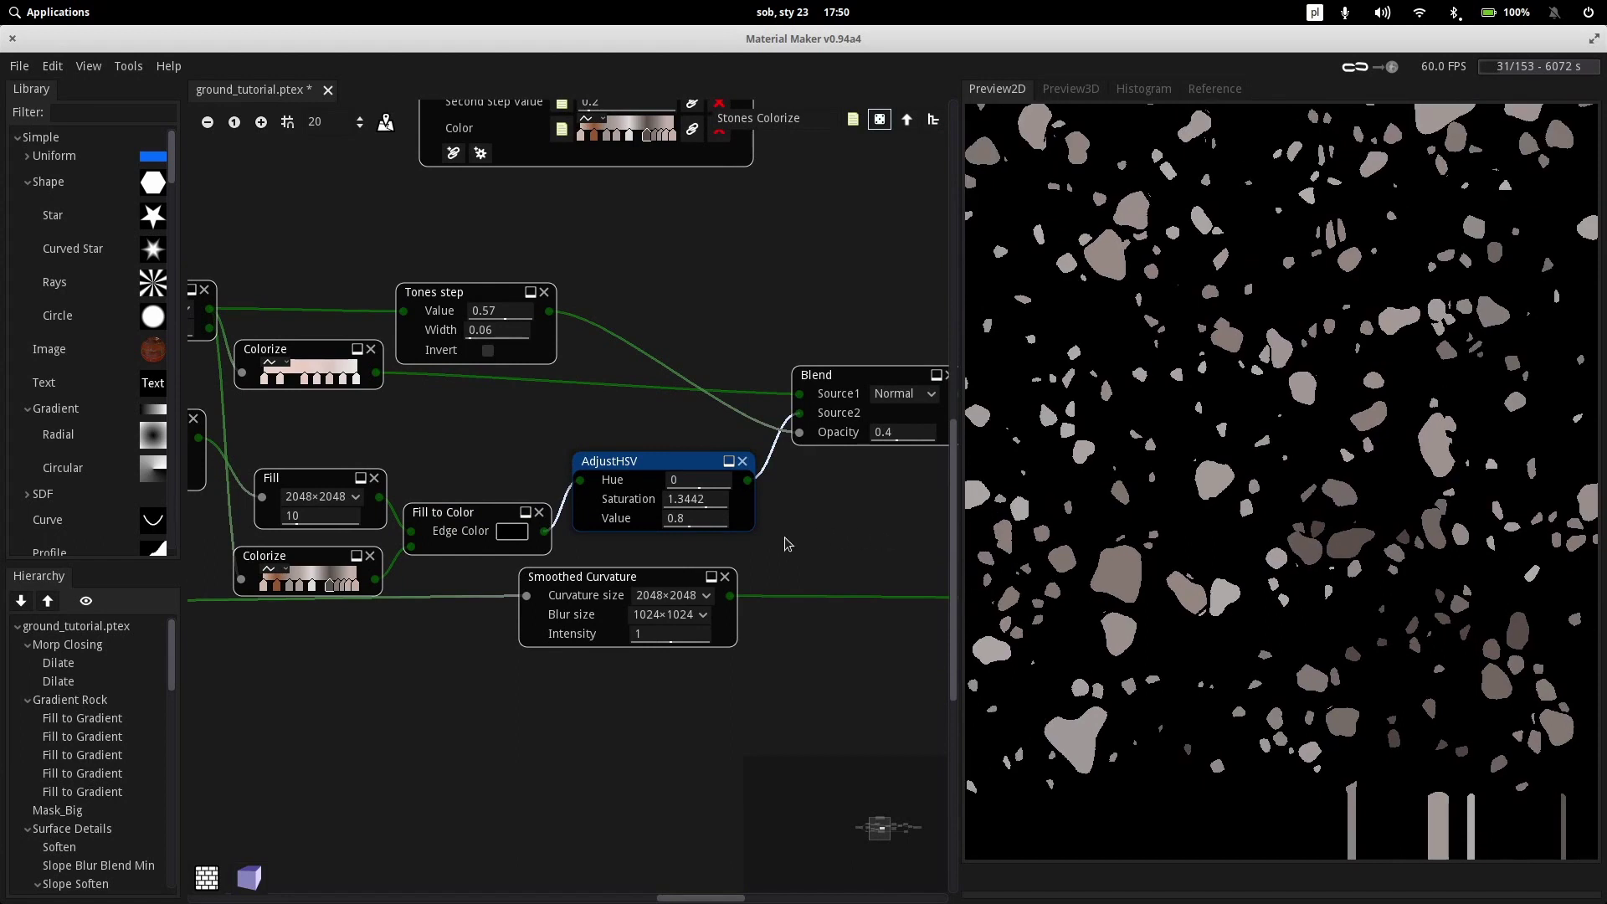
Review the branches leading into the Blend node with opacity 0.4 and preview that Blend
middle_drag(787, 544, 821, 609)
middle_drag(642, 612, 710, 625)
middle_drag(622, 545, 666, 598)
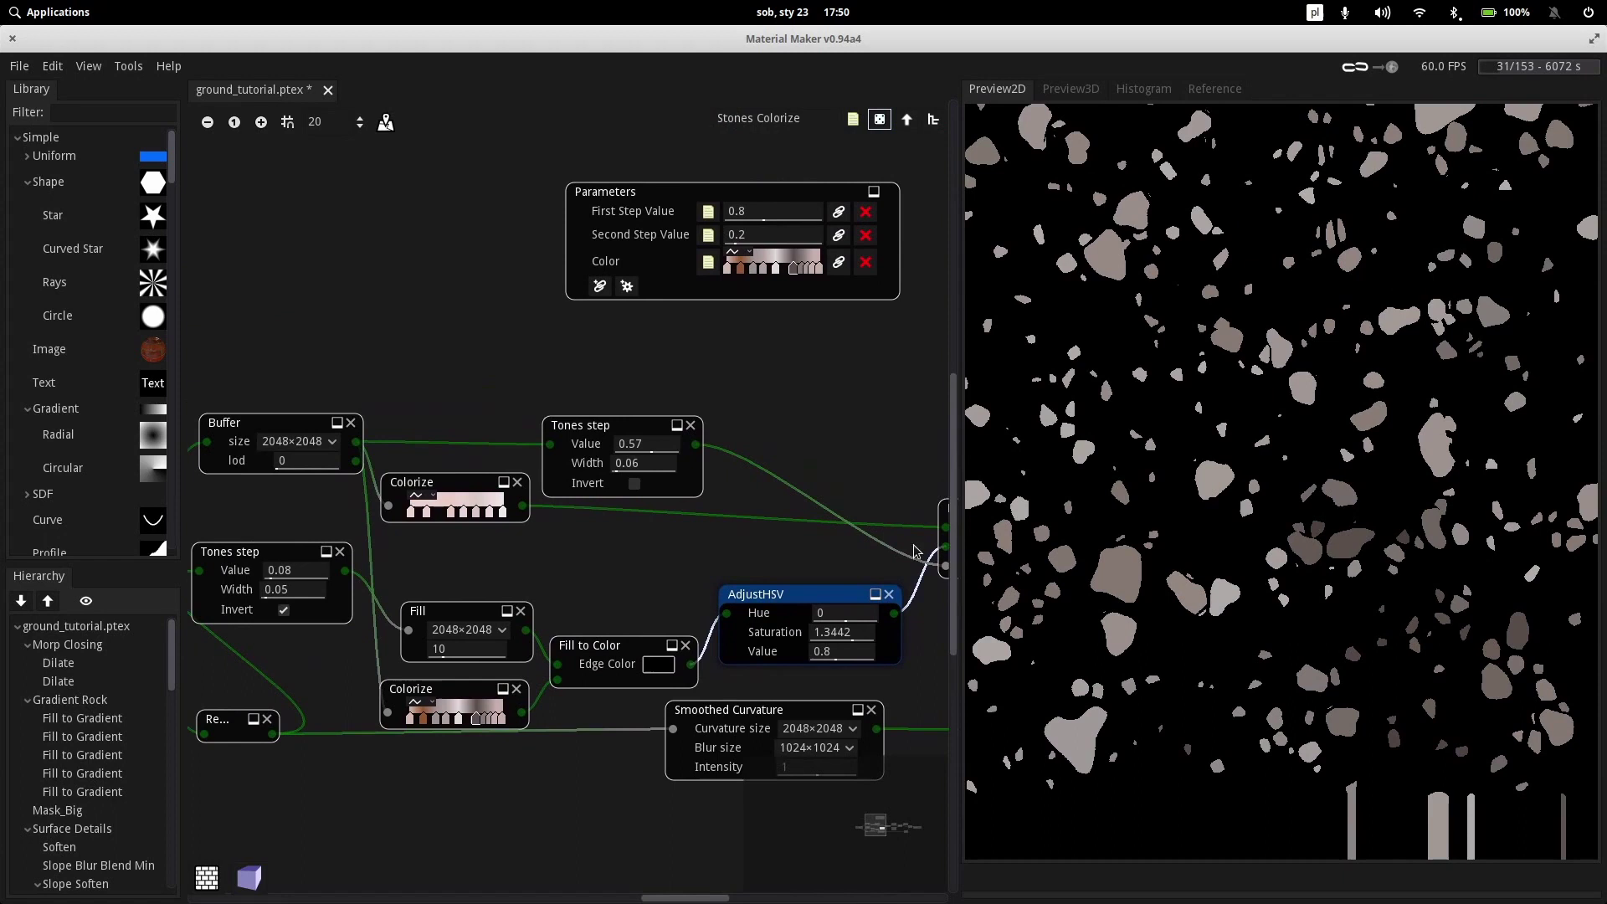
middle_drag(559, 563, 685, 608)
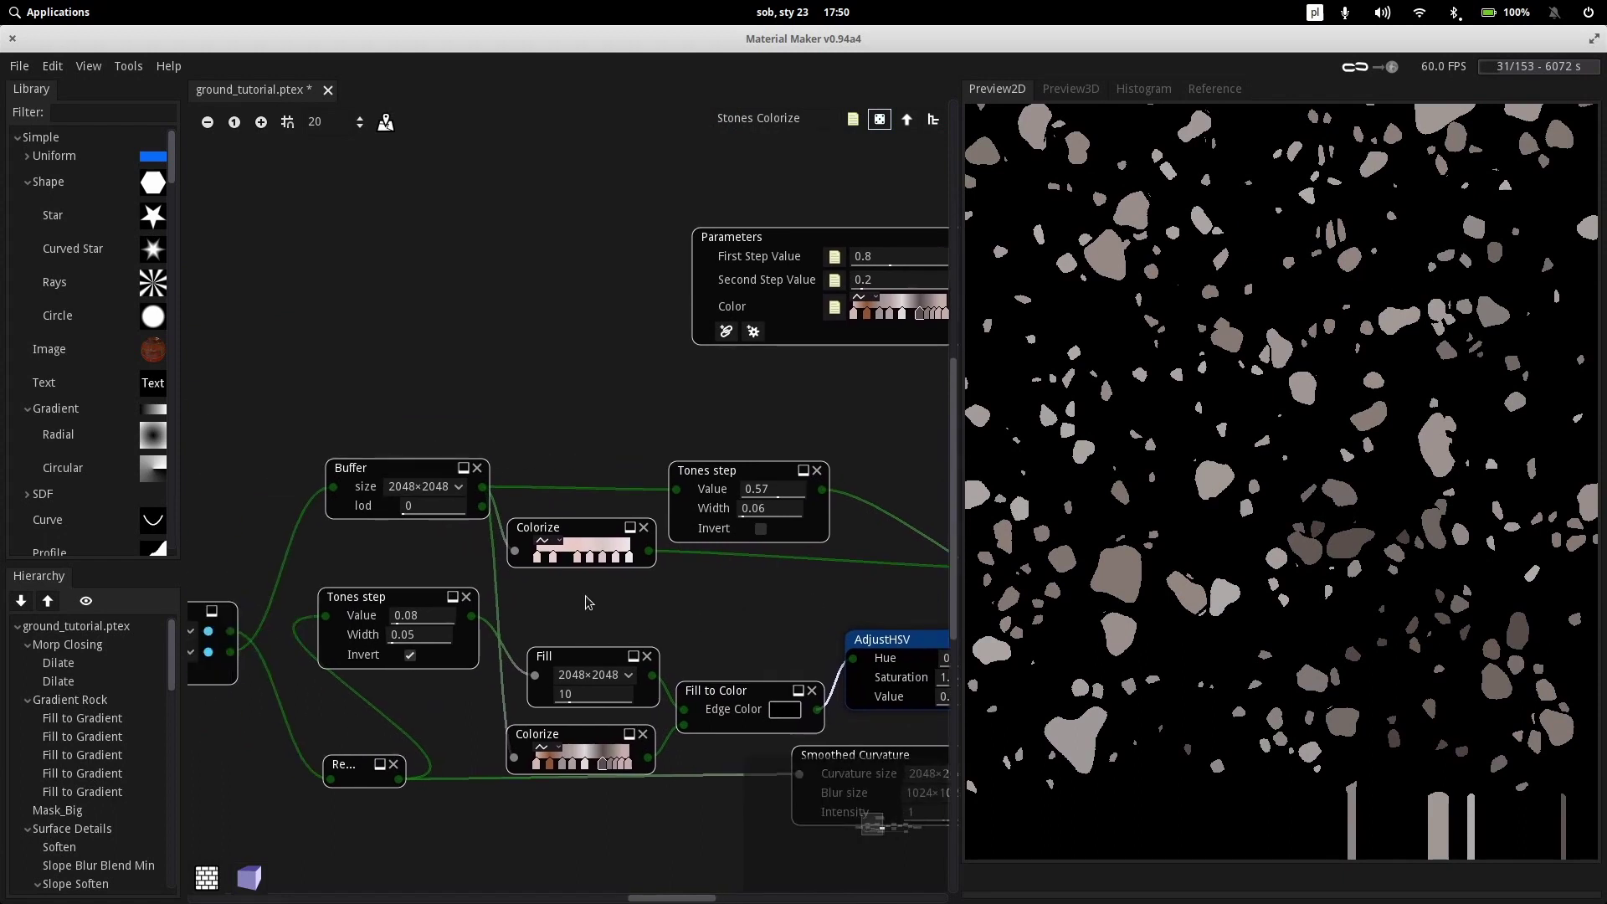
middle_drag(586, 596, 284, 528)
middle_drag(561, 557, 377, 535)
middle_drag(627, 596, 708, 650)
click(546, 503)
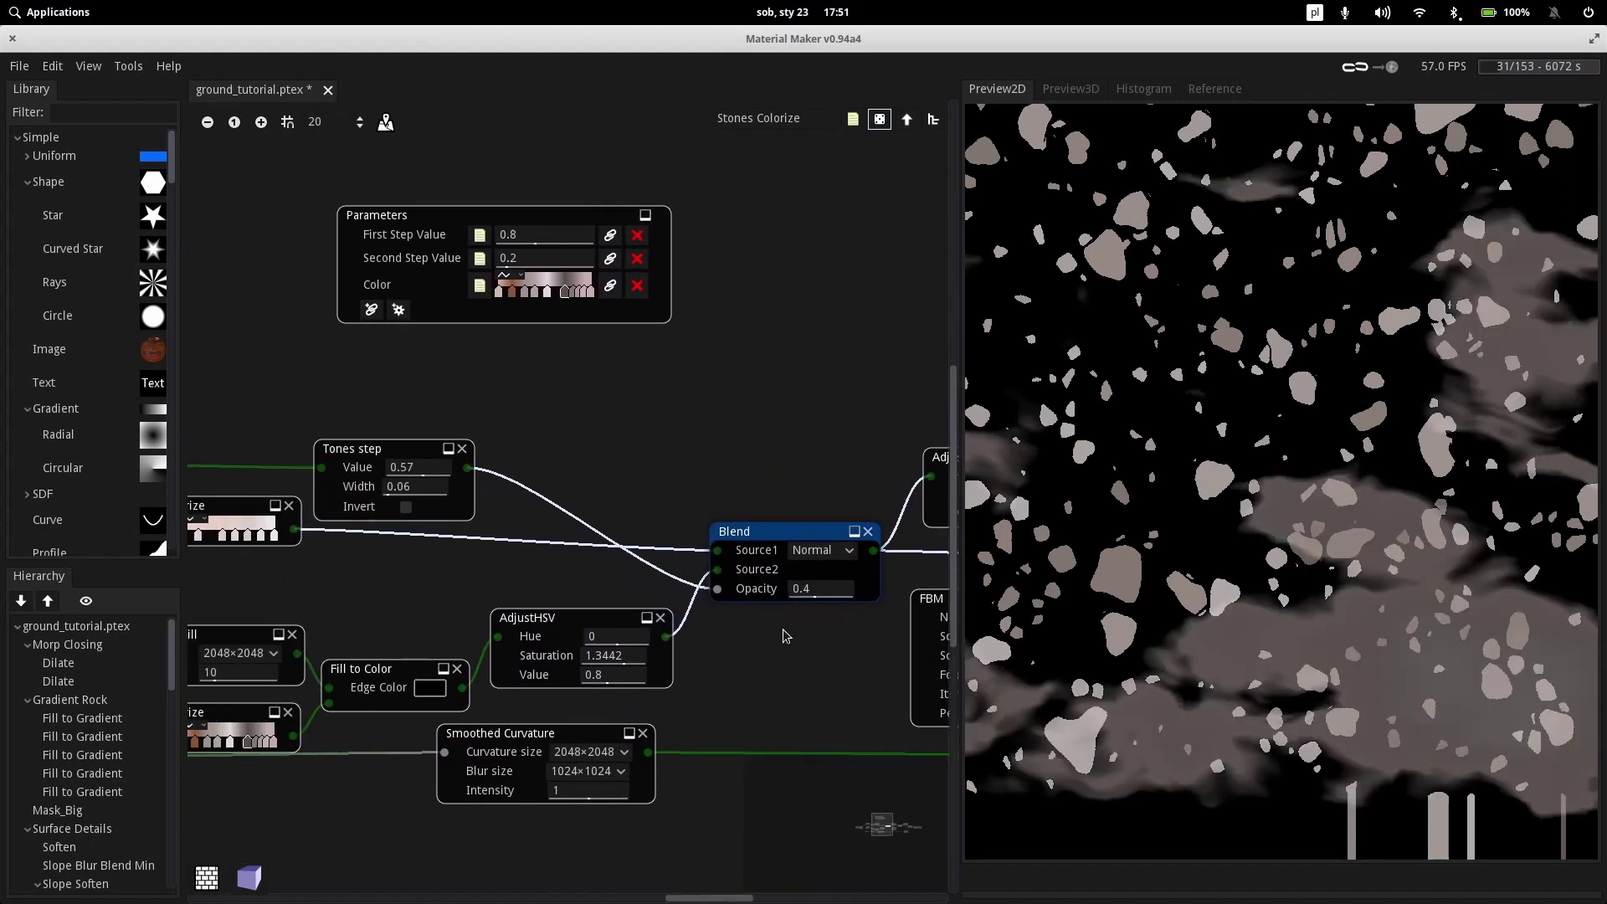
Trace the Blend's inputs back and preview the Buffer, the pink Colorize and the Tones step driving the opacity
middle_drag(769, 667, 885, 691)
middle_drag(529, 612, 758, 632)
middle_drag(648, 635, 736, 659)
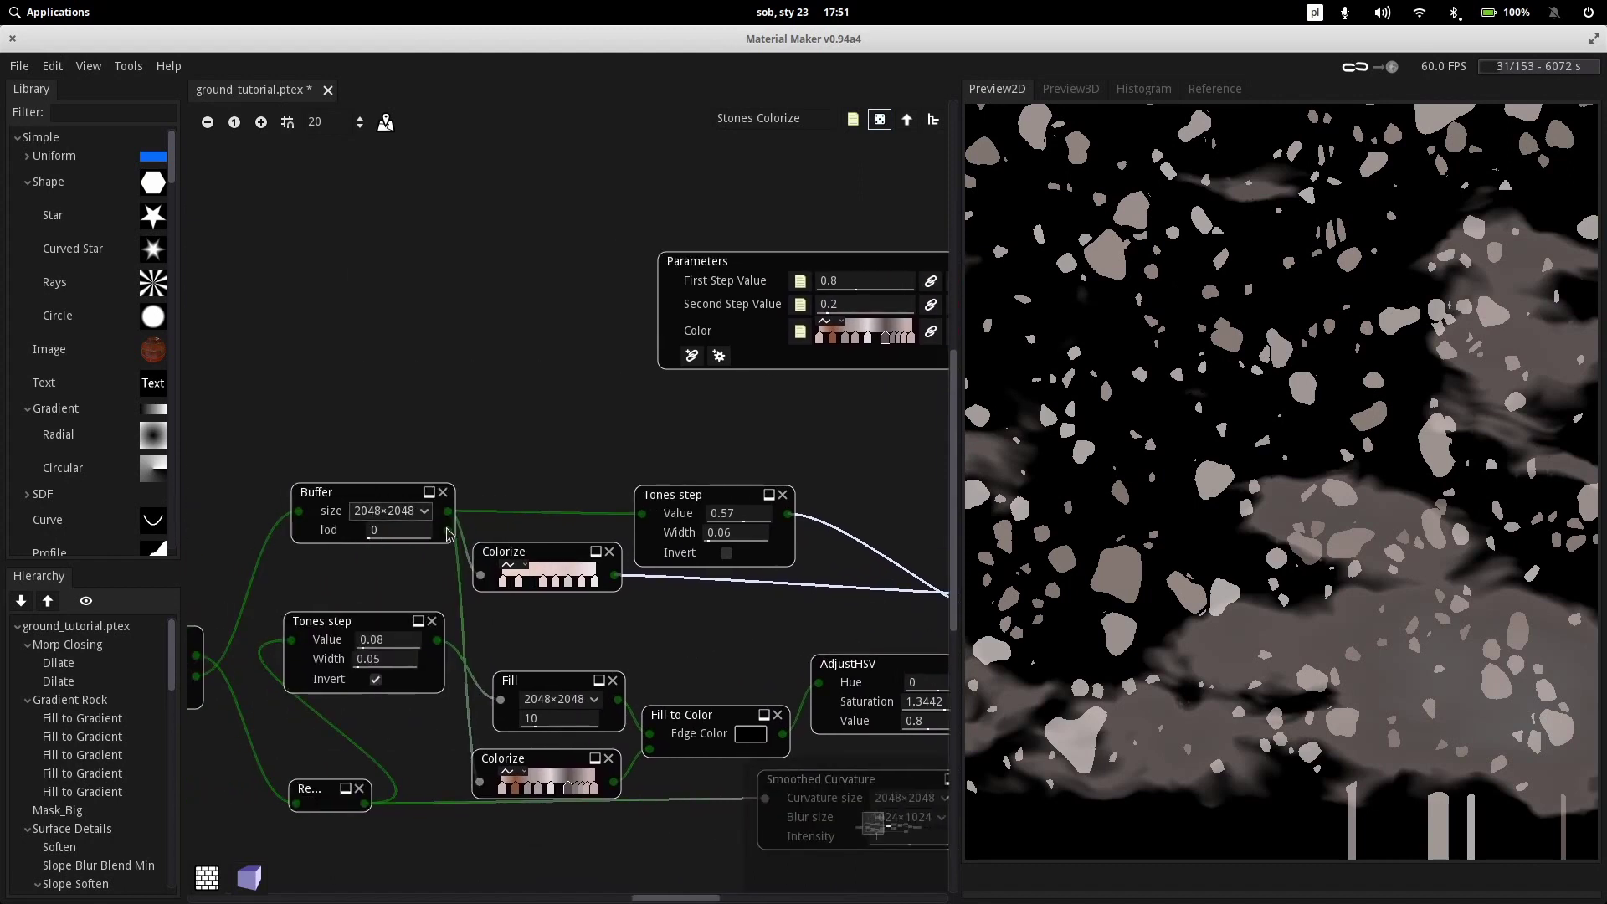
middle_drag(362, 590, 478, 577)
click(473, 480)
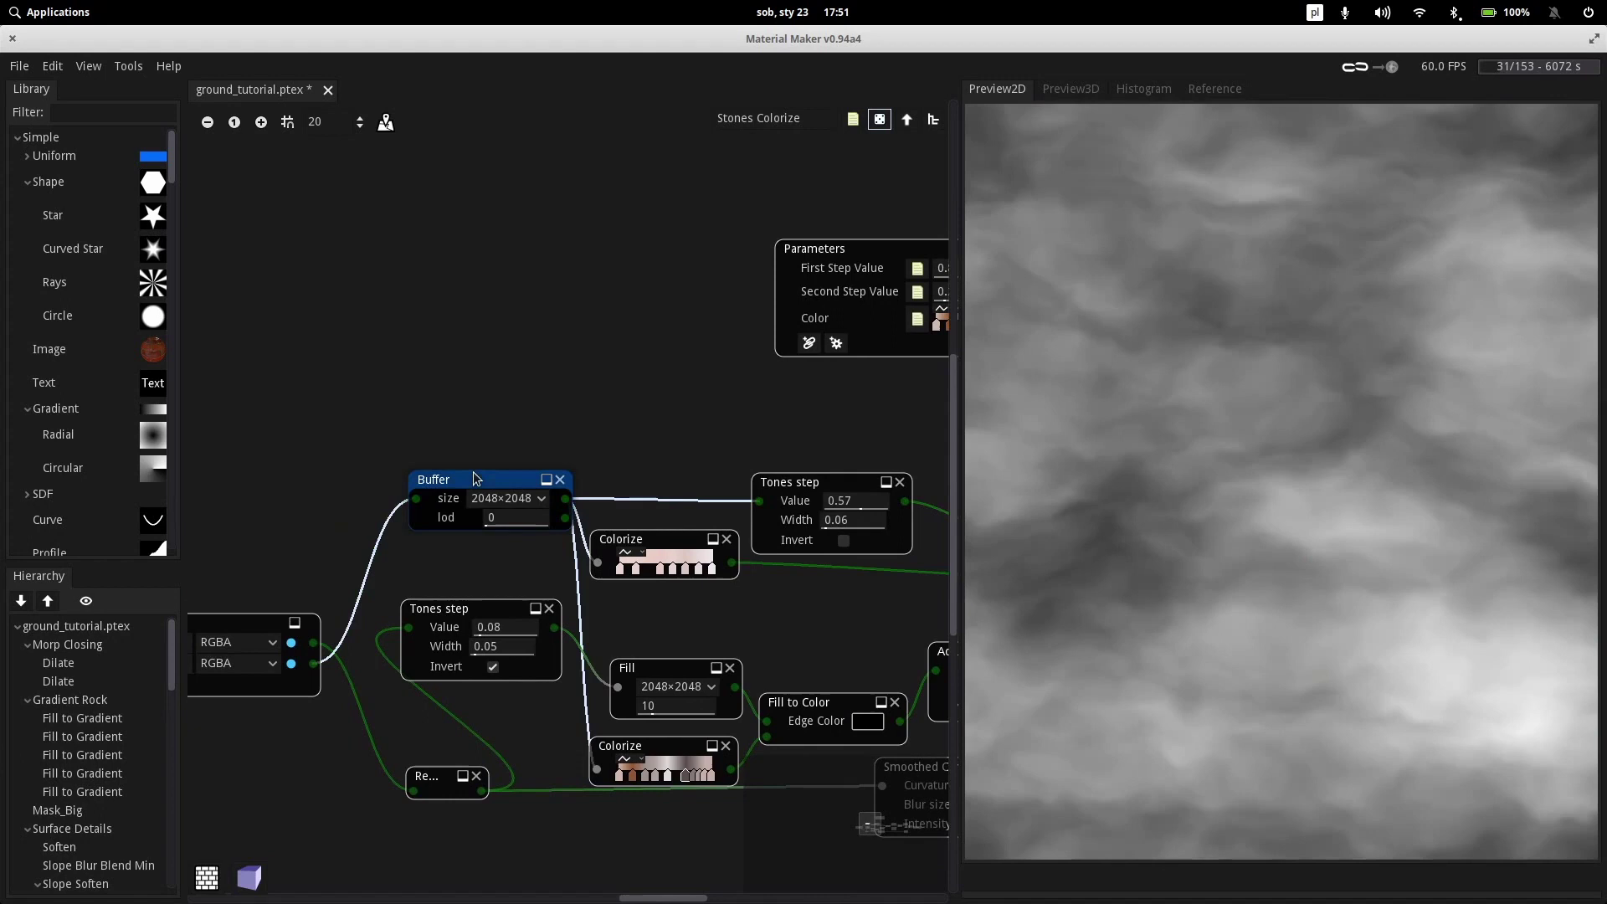
click(653, 536)
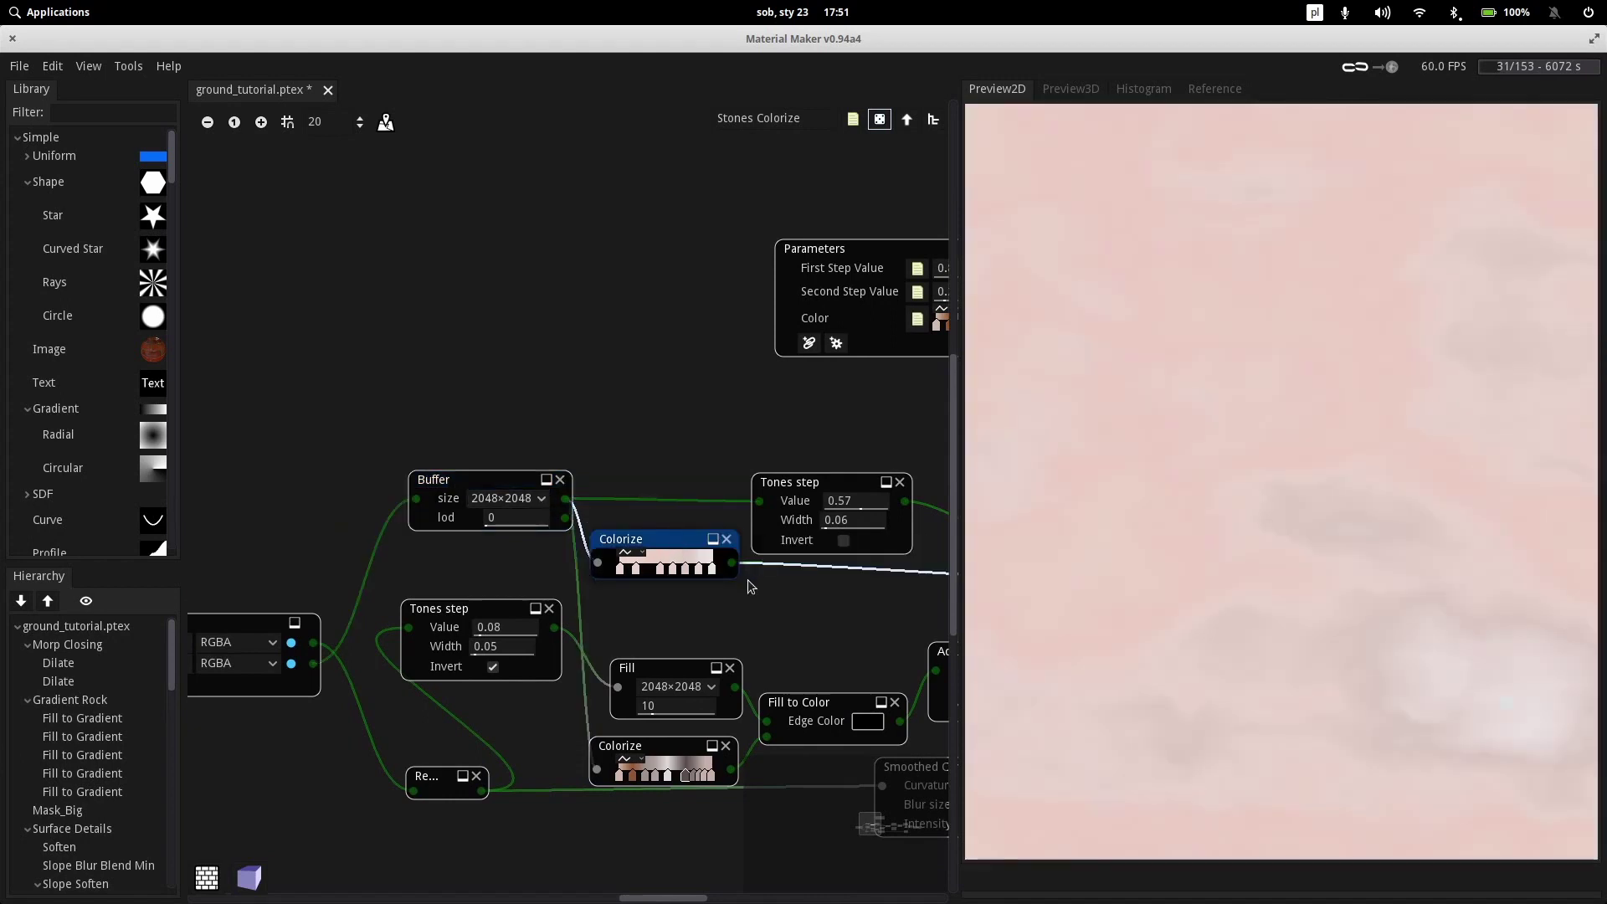
middle_drag(783, 591, 369, 527)
click(423, 427)
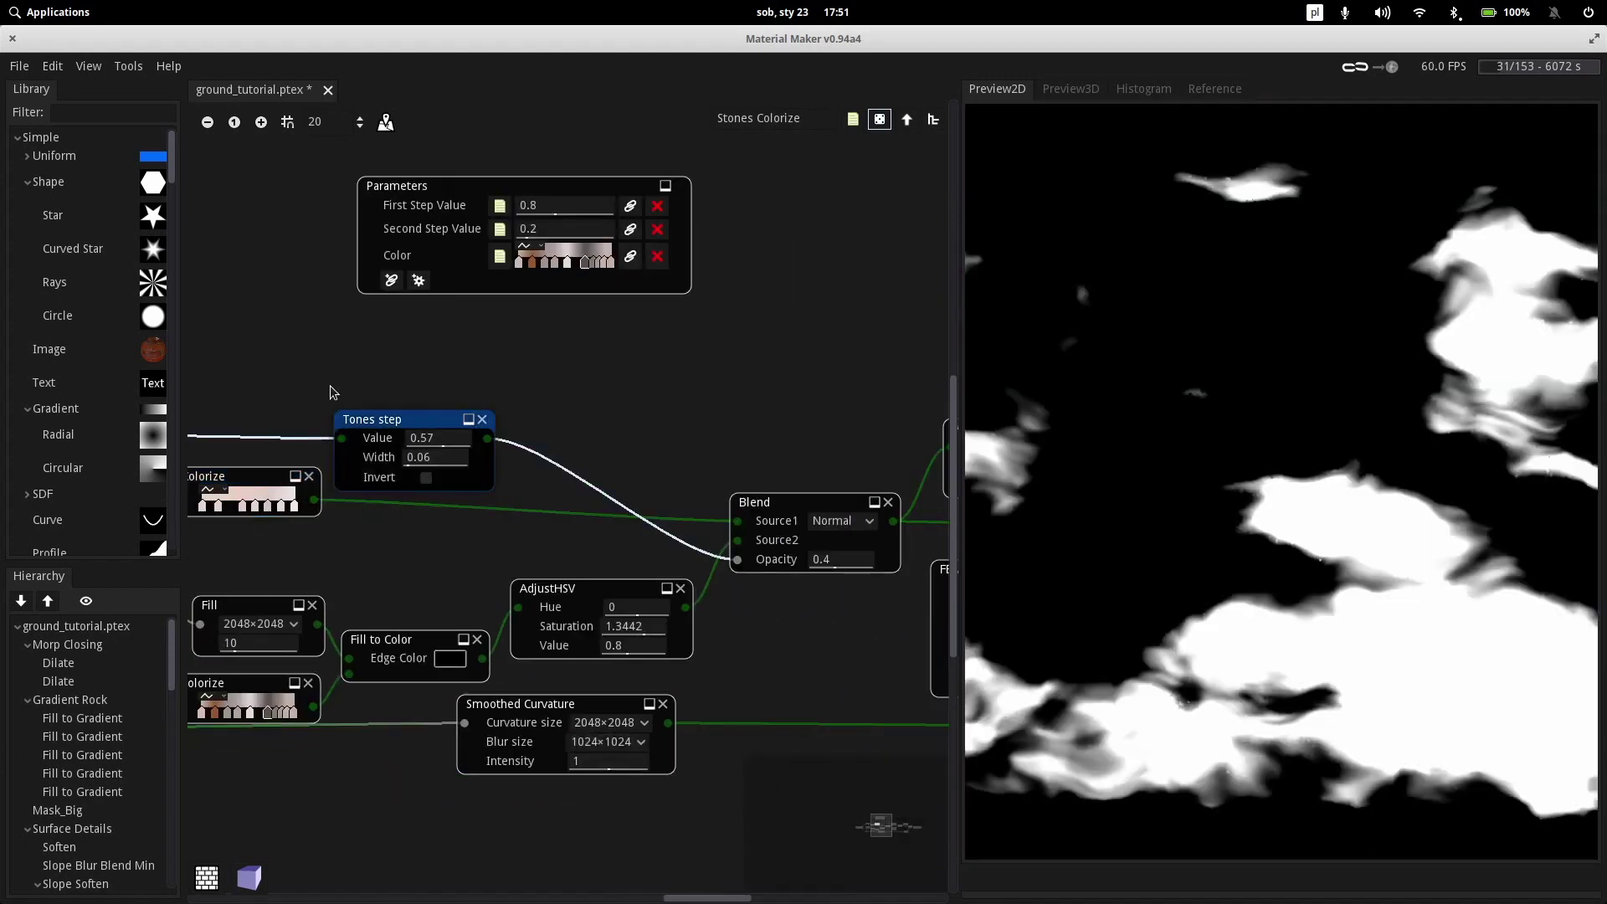
Return to the Blend with opacity 0.4, preview it and review the AdjustHSV and FBM nodes following it
middle_drag(317, 383, 796, 359)
middle_drag(585, 358, 263, 290)
middle_drag(735, 329, 377, 290)
click(524, 363)
middle_drag(609, 255, 494, 265)
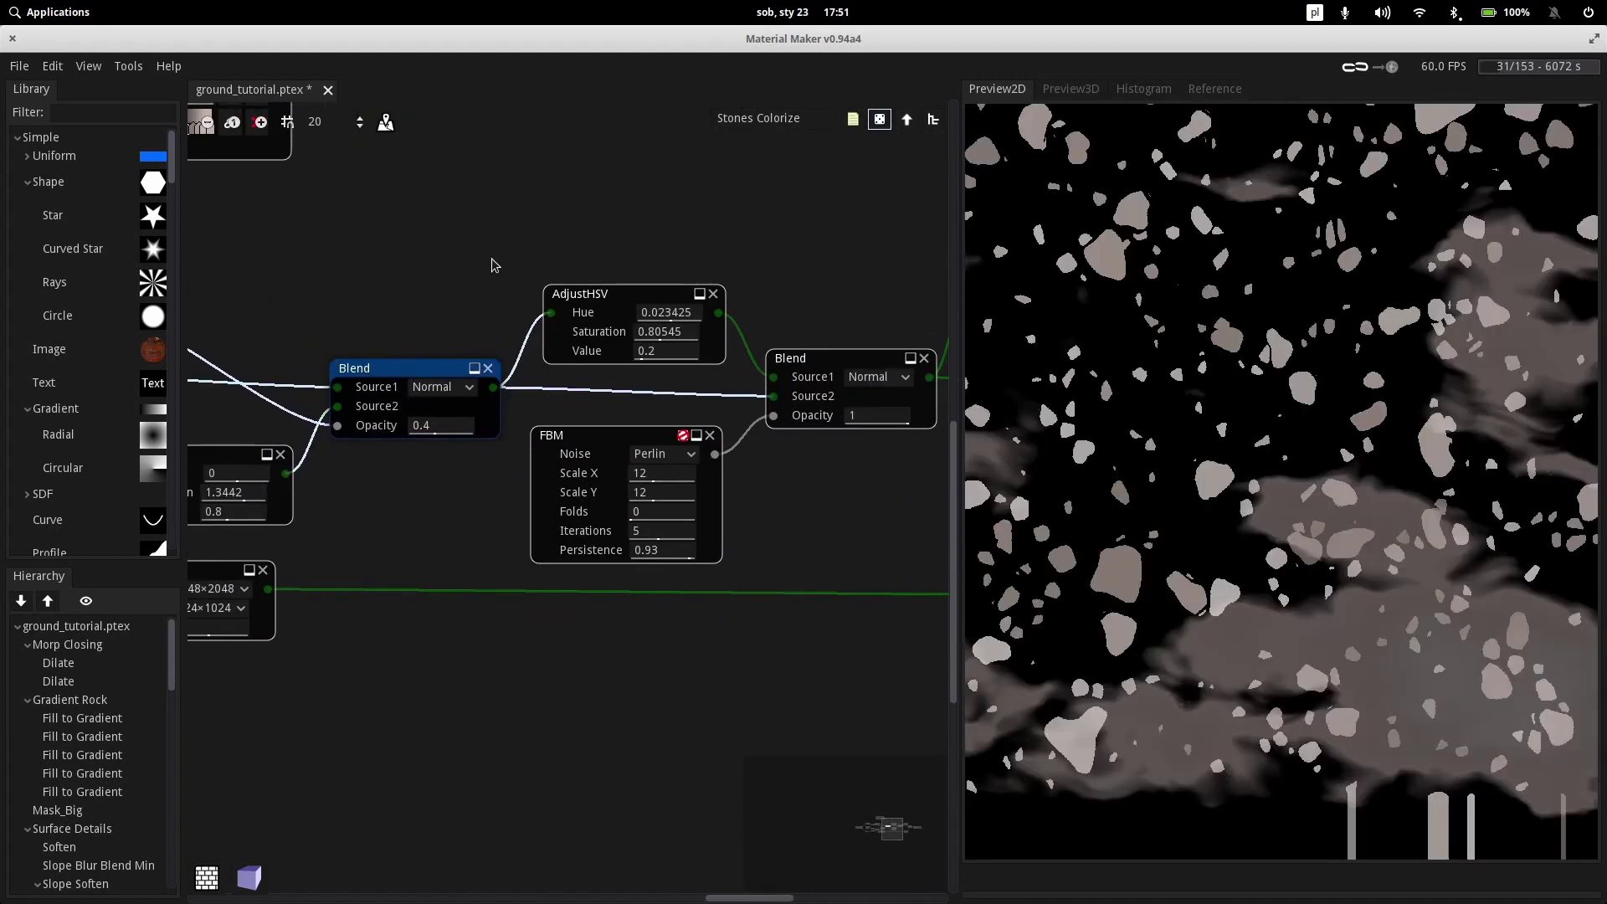
middle_drag(509, 435, 444, 525)
scroll(694, 232, down, 3)
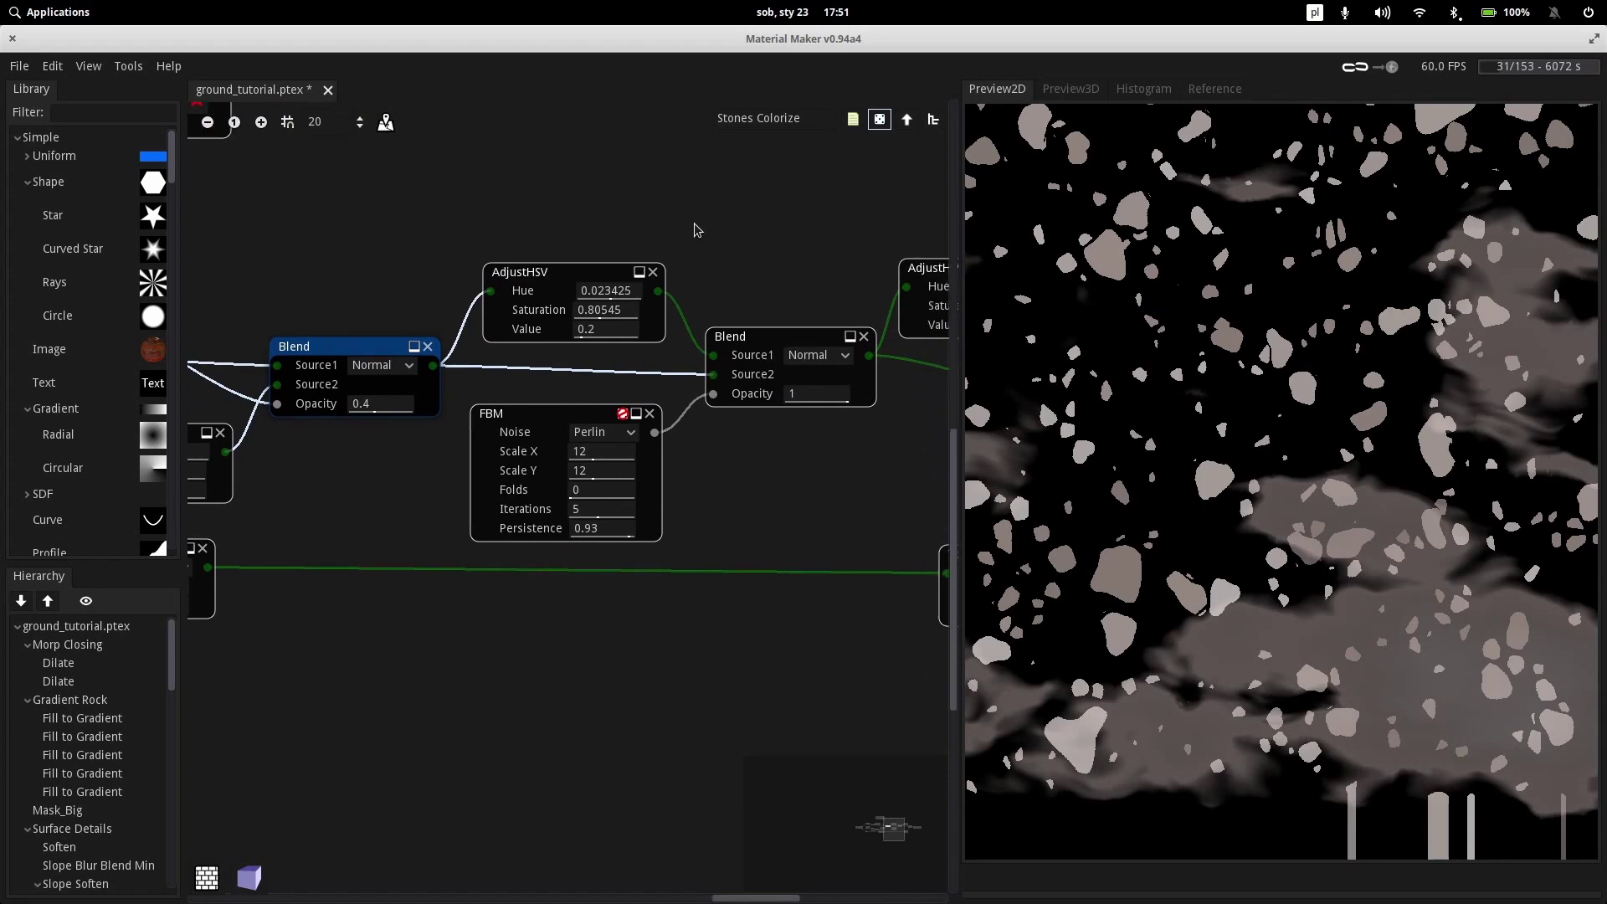
middle_drag(727, 471, 650, 508)
middle_drag(364, 435, 516, 486)
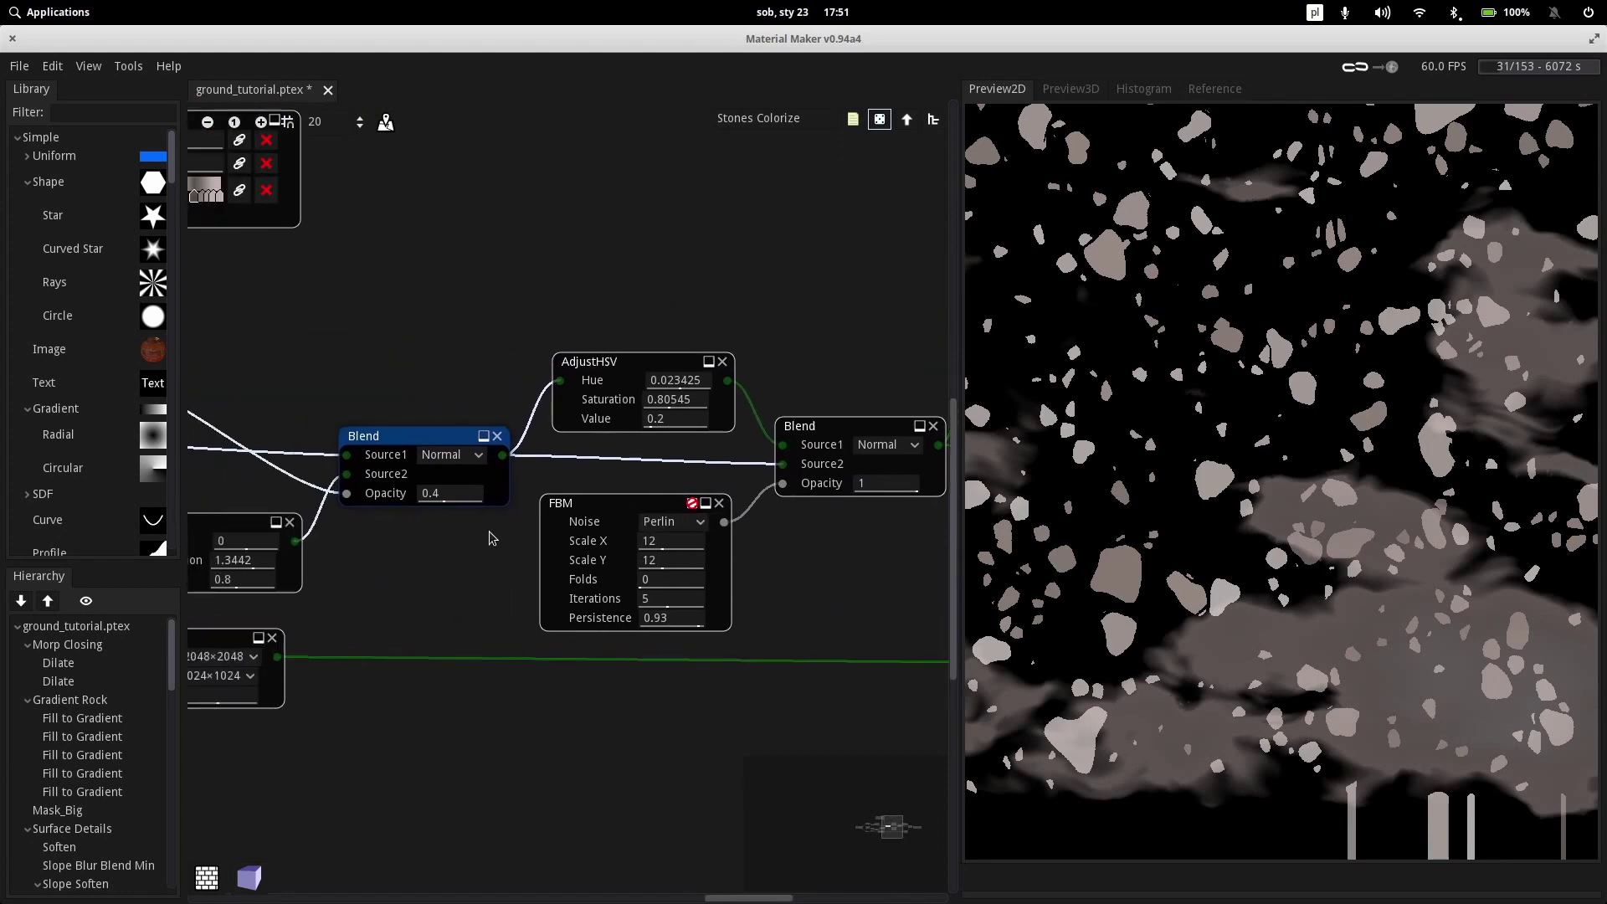
Compare the preview of the 0.4-opacity Blend with that of the AdjustHSV node it feeds
click(630, 366)
click(544, 386)
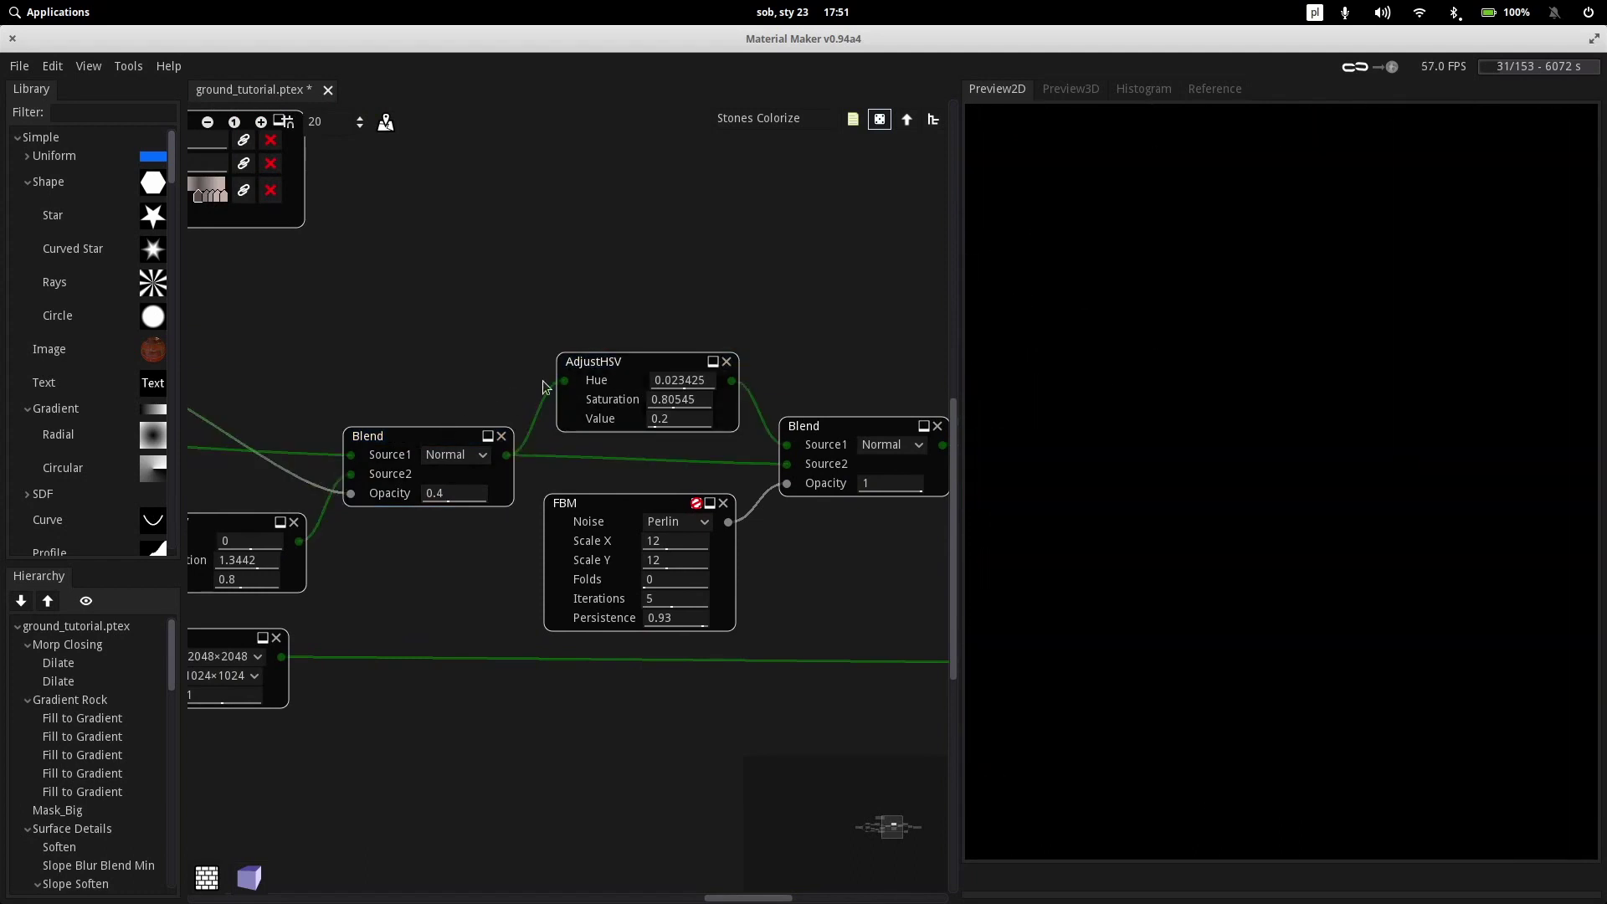
click(608, 366)
click(432, 439)
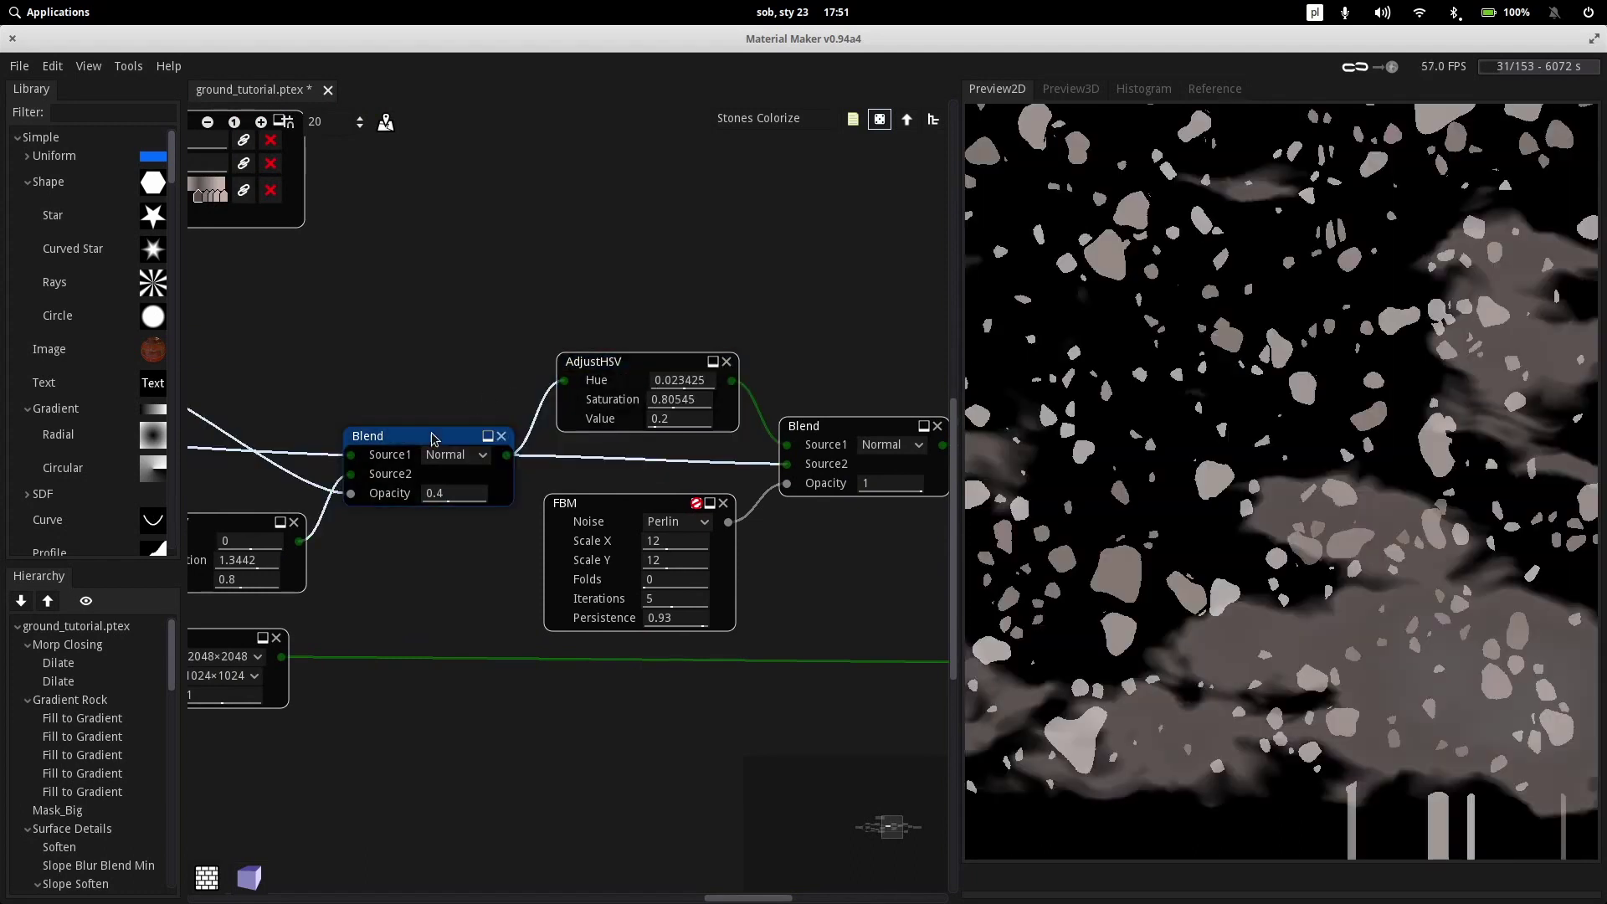
click(634, 360)
middle_drag(845, 317, 620, 211)
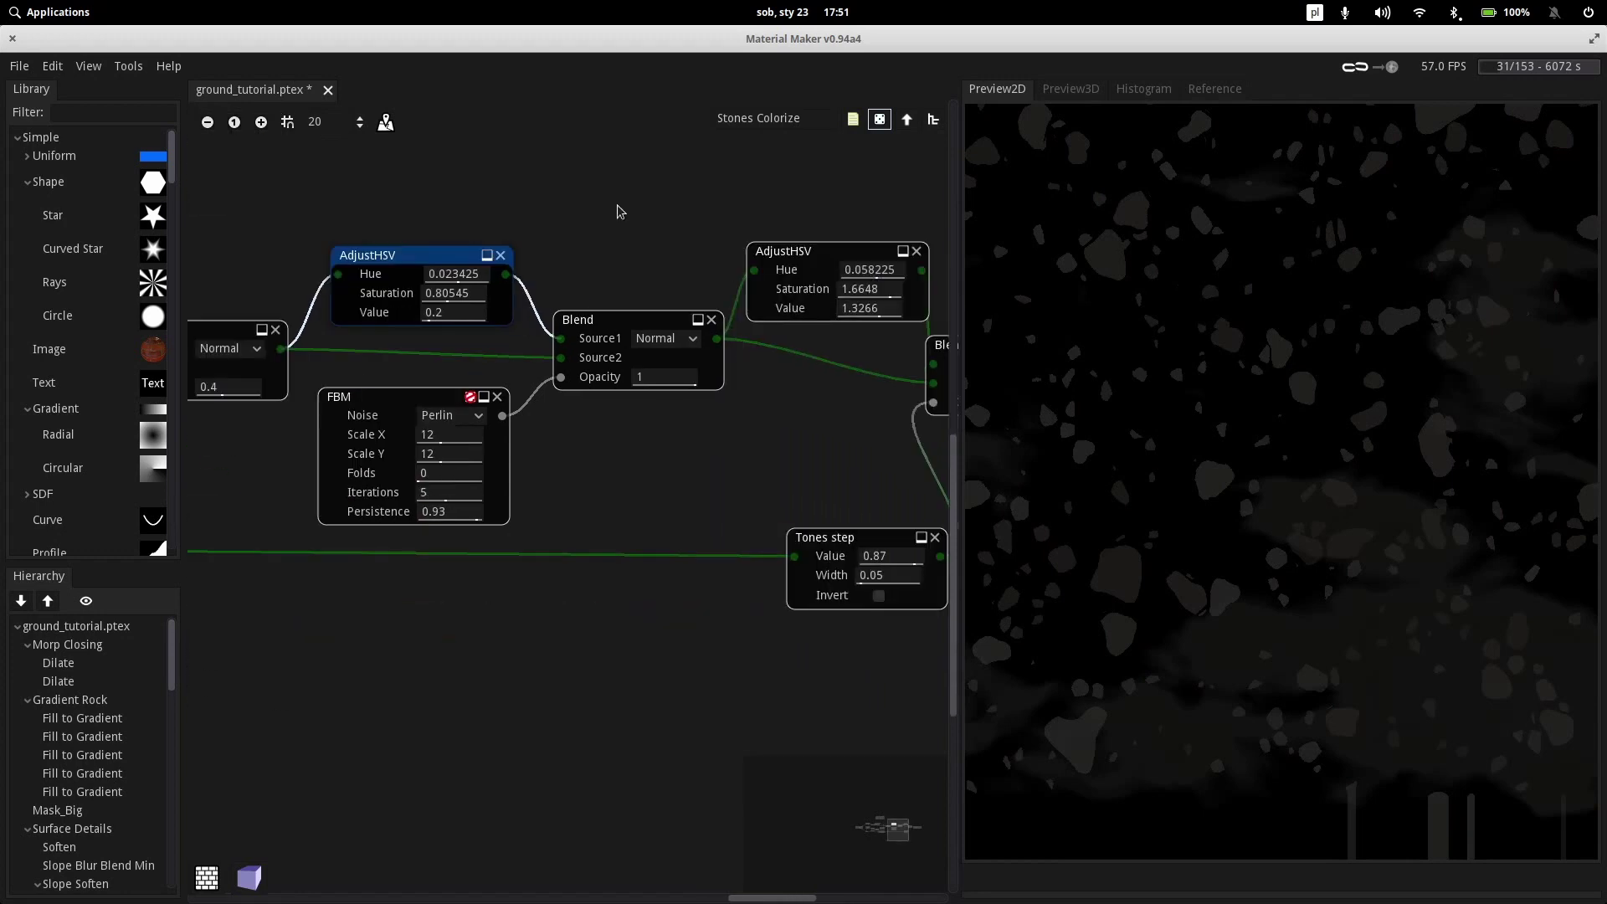
Preview the FBM Perlin noise that masks the second Blend and review its settings
middle_drag(550, 397, 674, 443)
click(536, 455)
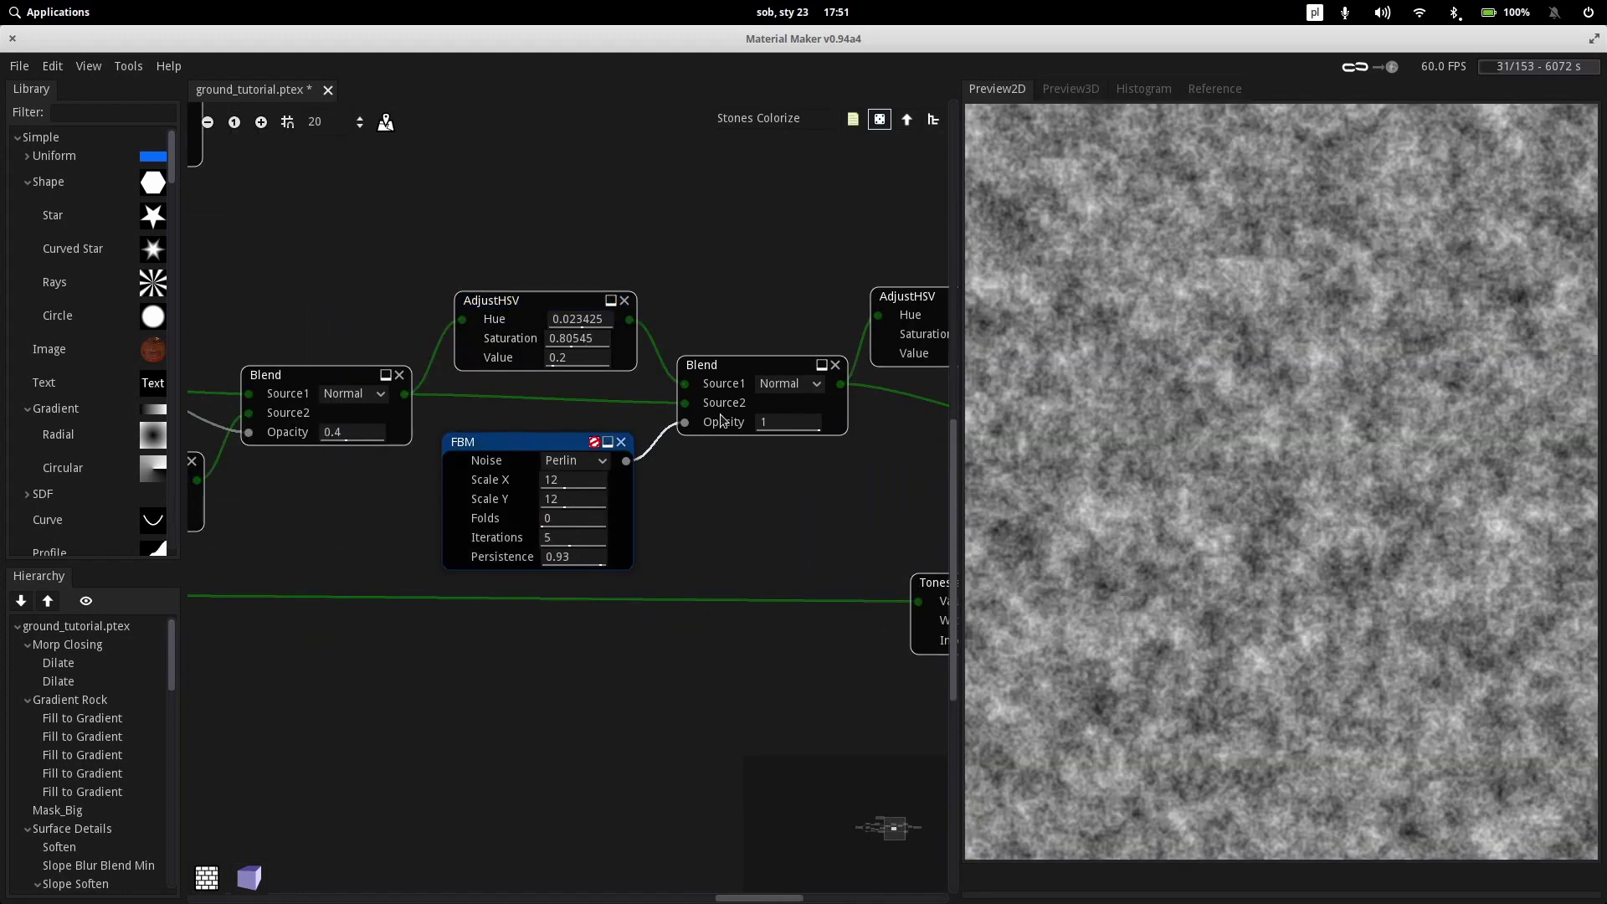
scroll(721, 416, down, 4)
scroll(735, 344, up, 4)
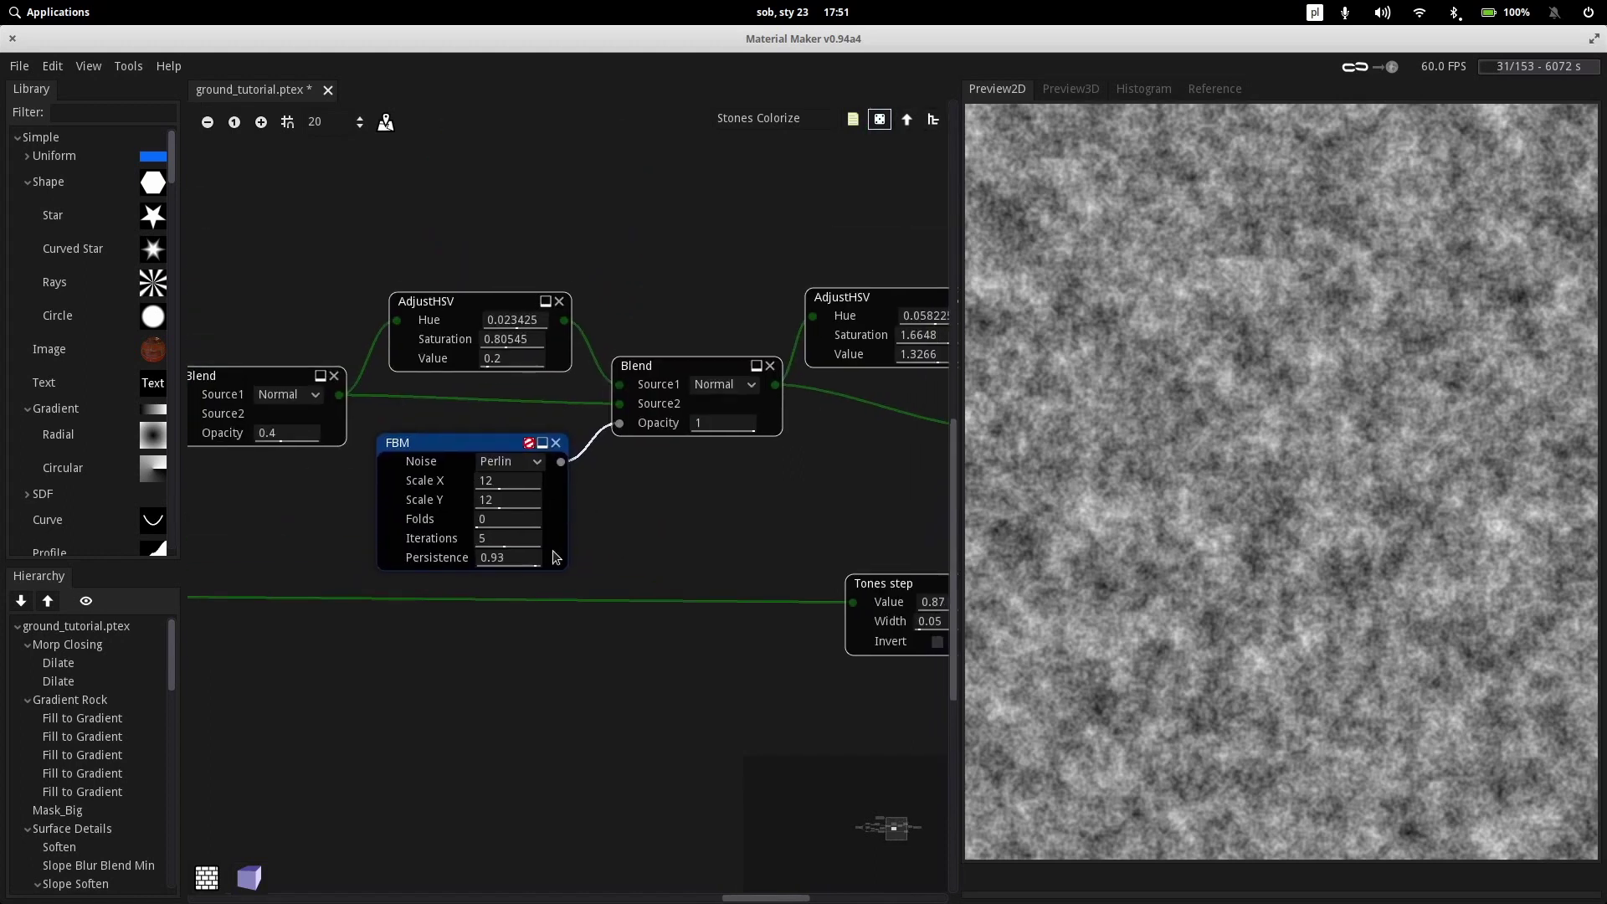
scroll(661, 506, up, 2)
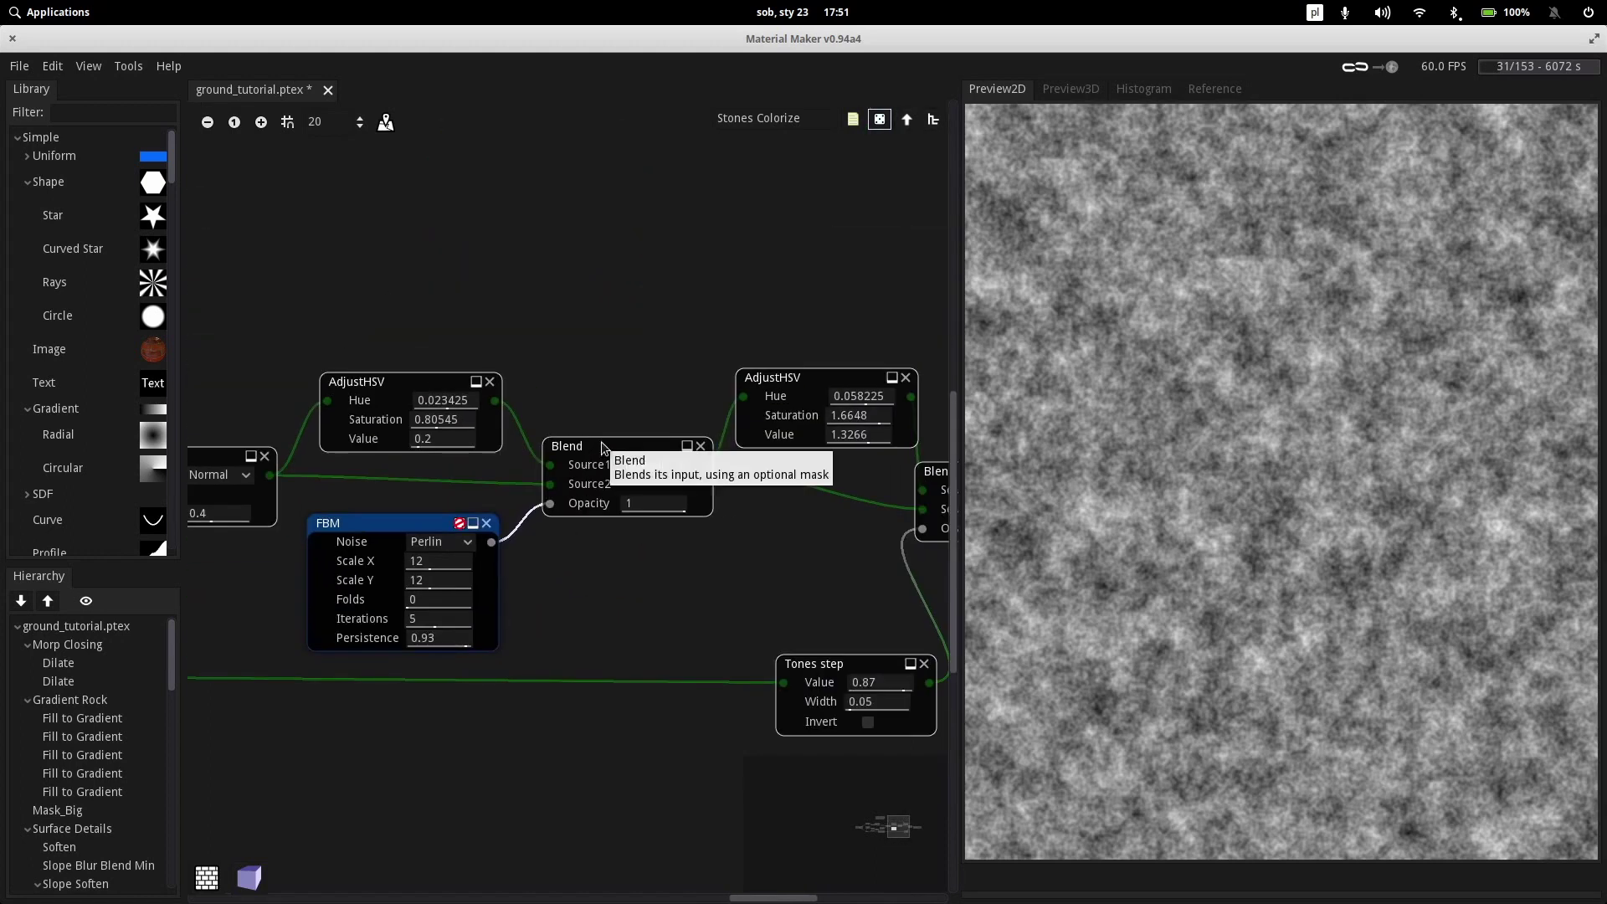
Preview the FBM-masked Blend and the final Blend that feeds Outputs
click(603, 448)
middle_drag(644, 378, 417, 403)
middle_drag(806, 305, 744, 253)
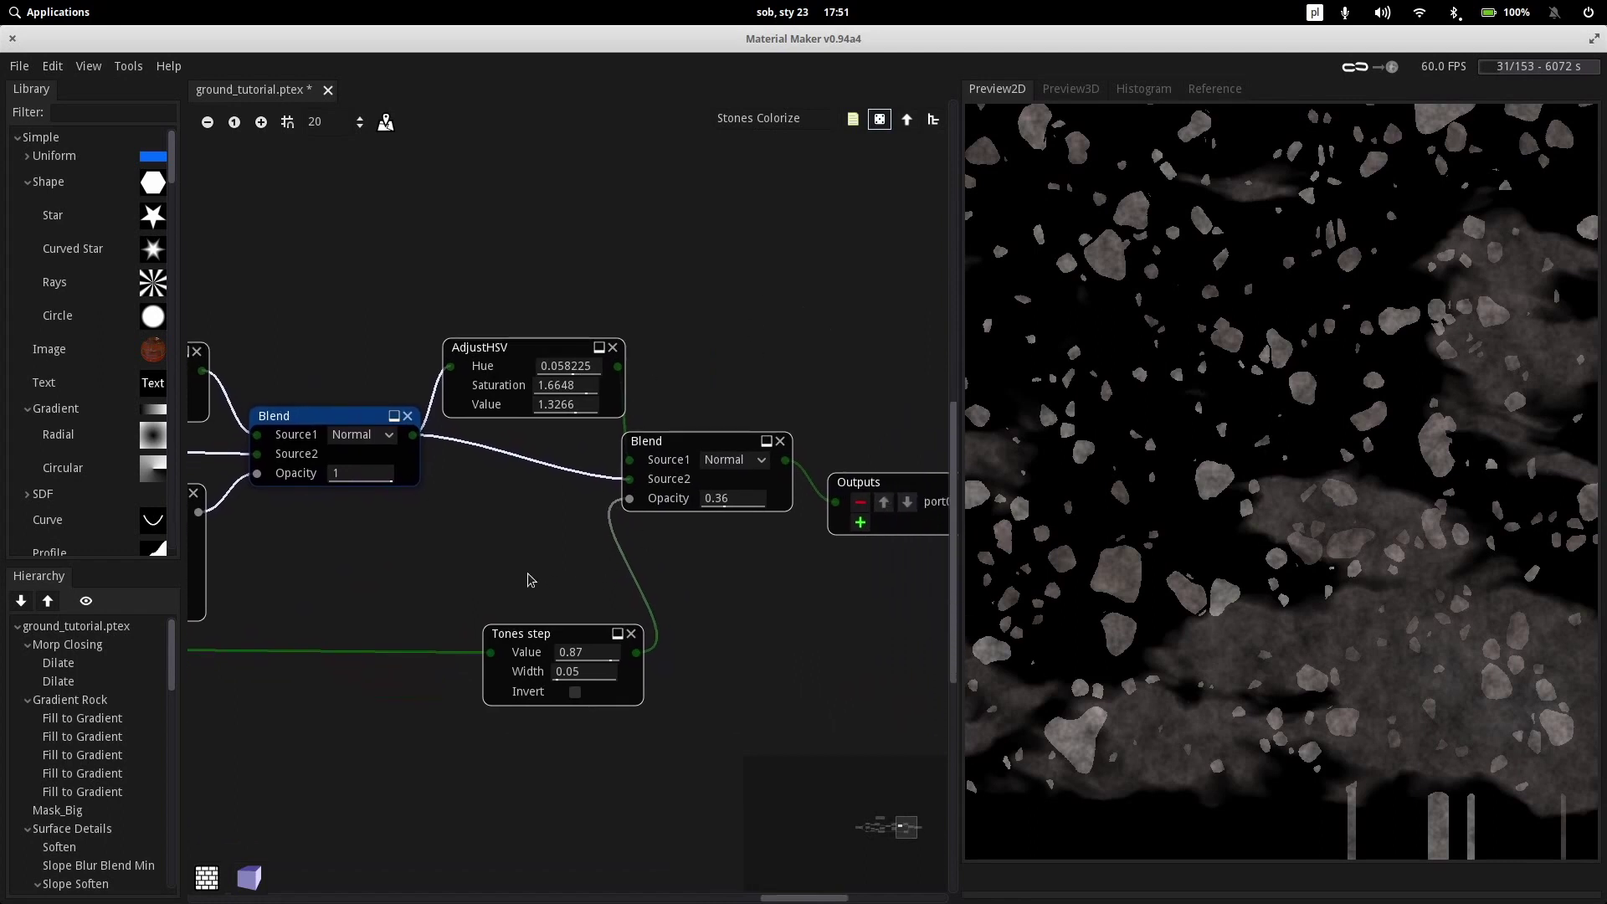
middle_drag(532, 580, 477, 502)
click(715, 329)
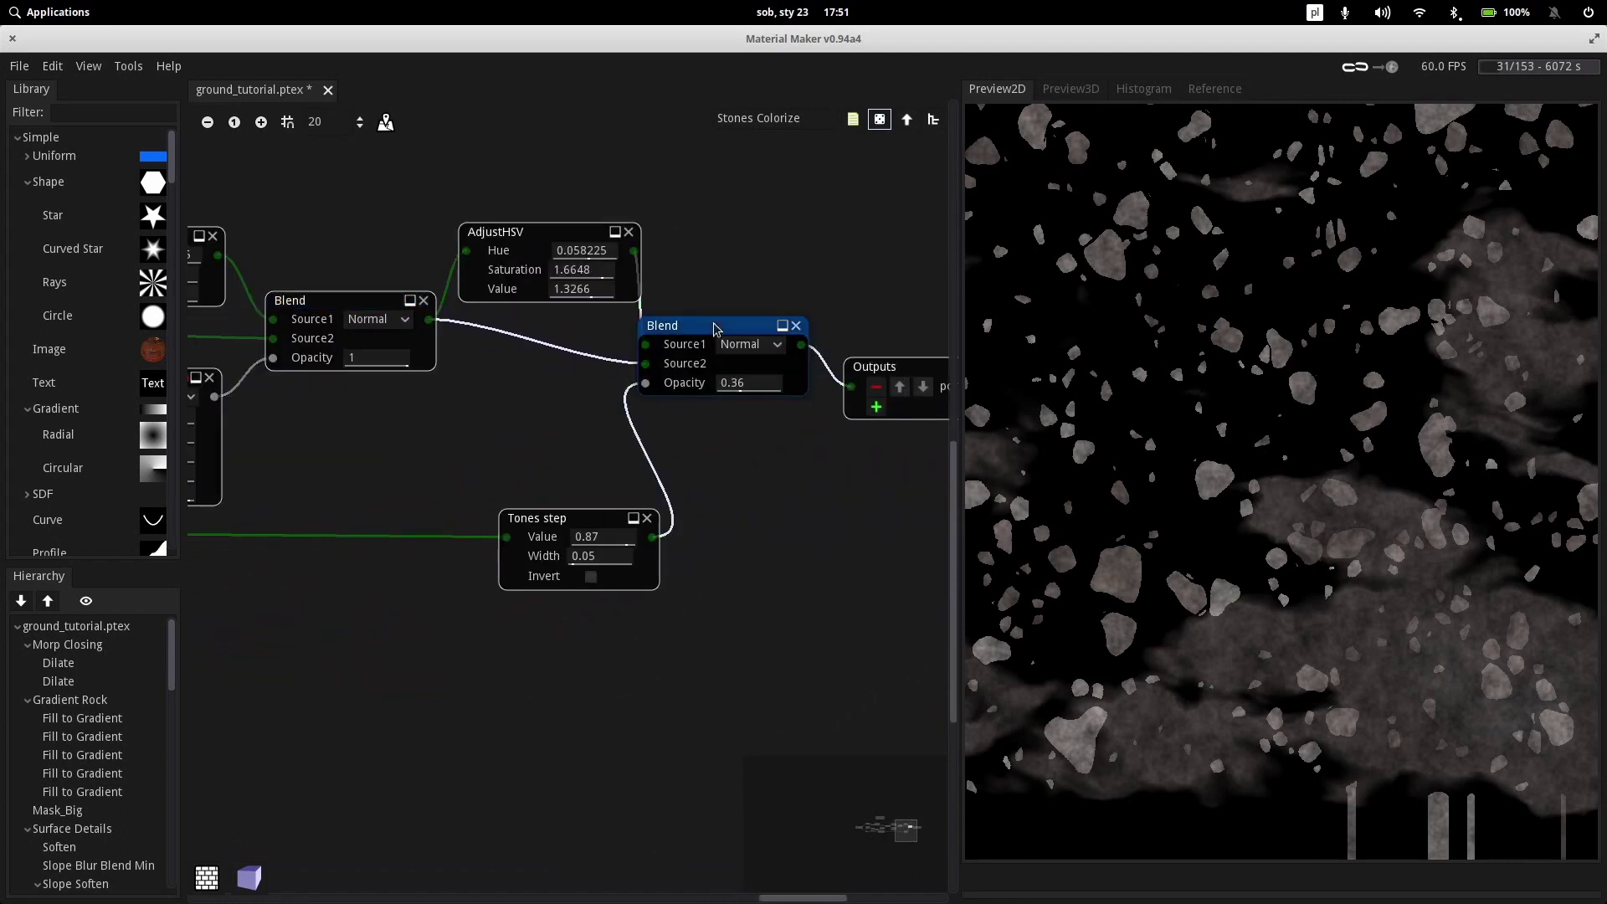
Preview the Tones step masking the final Blend, and trace its input back to Smoothed Curvature and preview that node
click(559, 522)
middle_drag(310, 661, 729, 661)
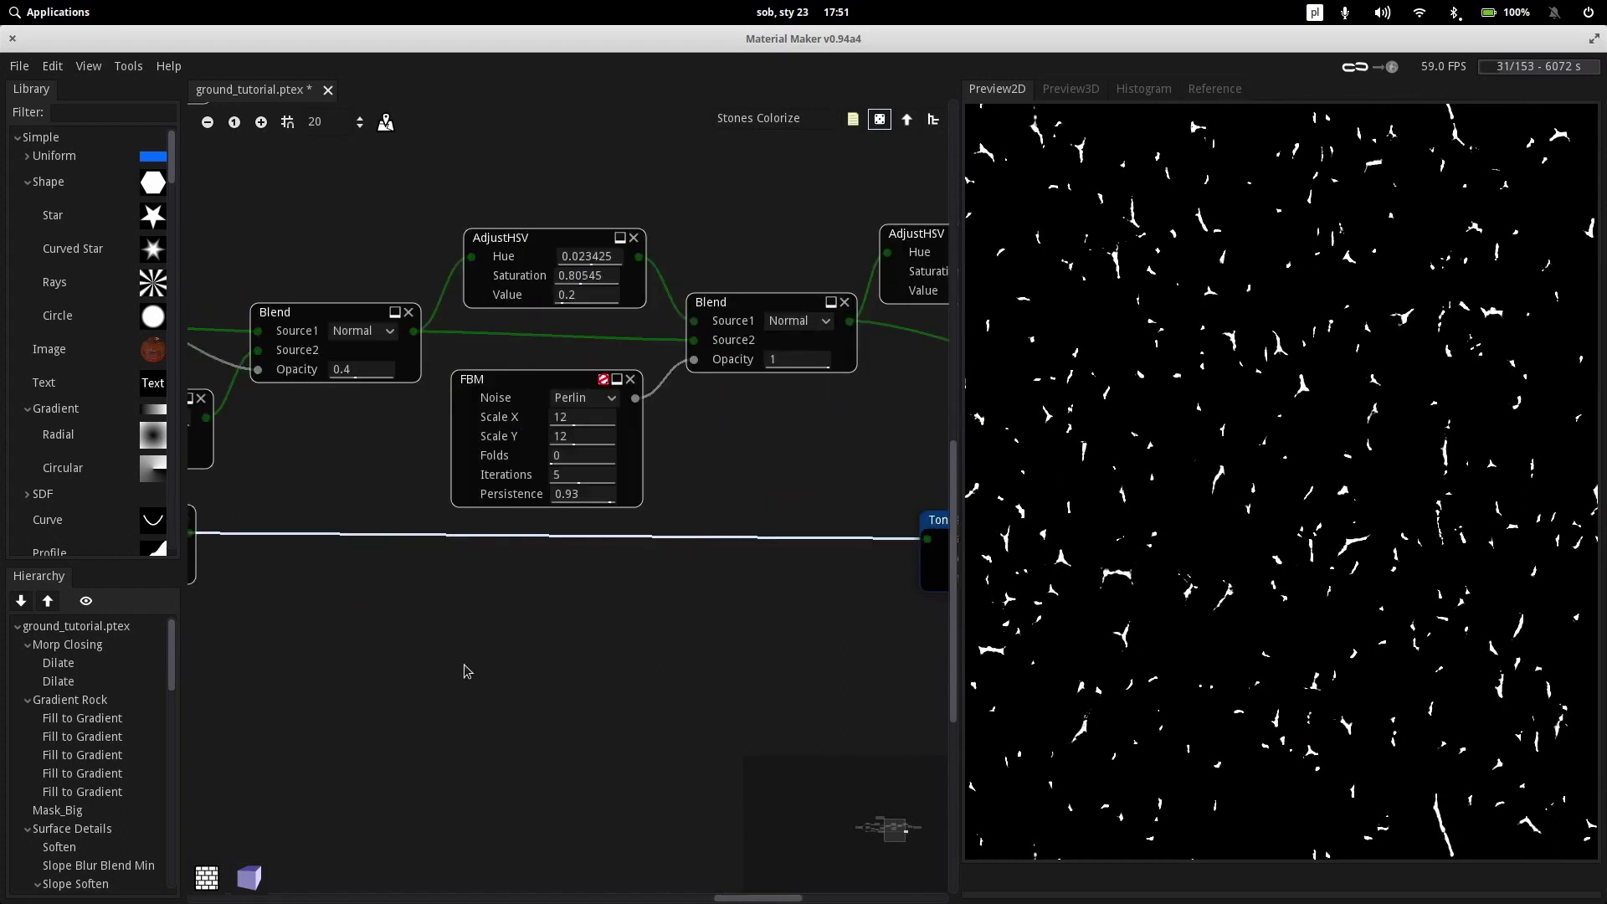
middle_drag(221, 667, 706, 653)
middle_drag(483, 667, 804, 676)
mouse_move(365, 659)
middle_down()
mouse_move(563, 661)
mouse_move(335, 639)
middle_up()
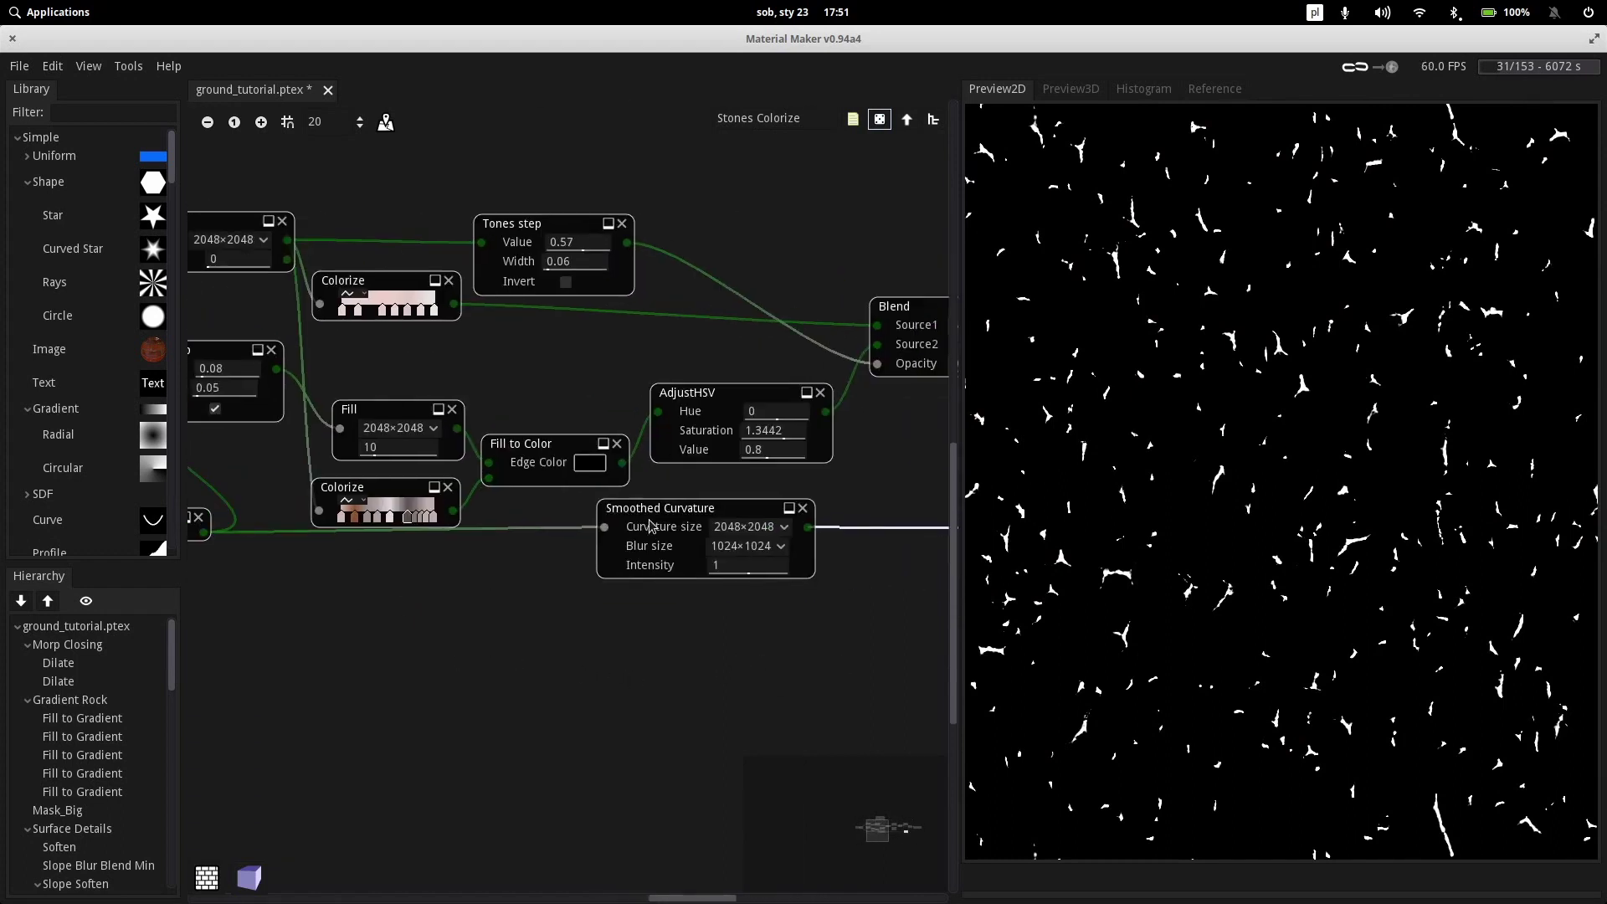
click(703, 508)
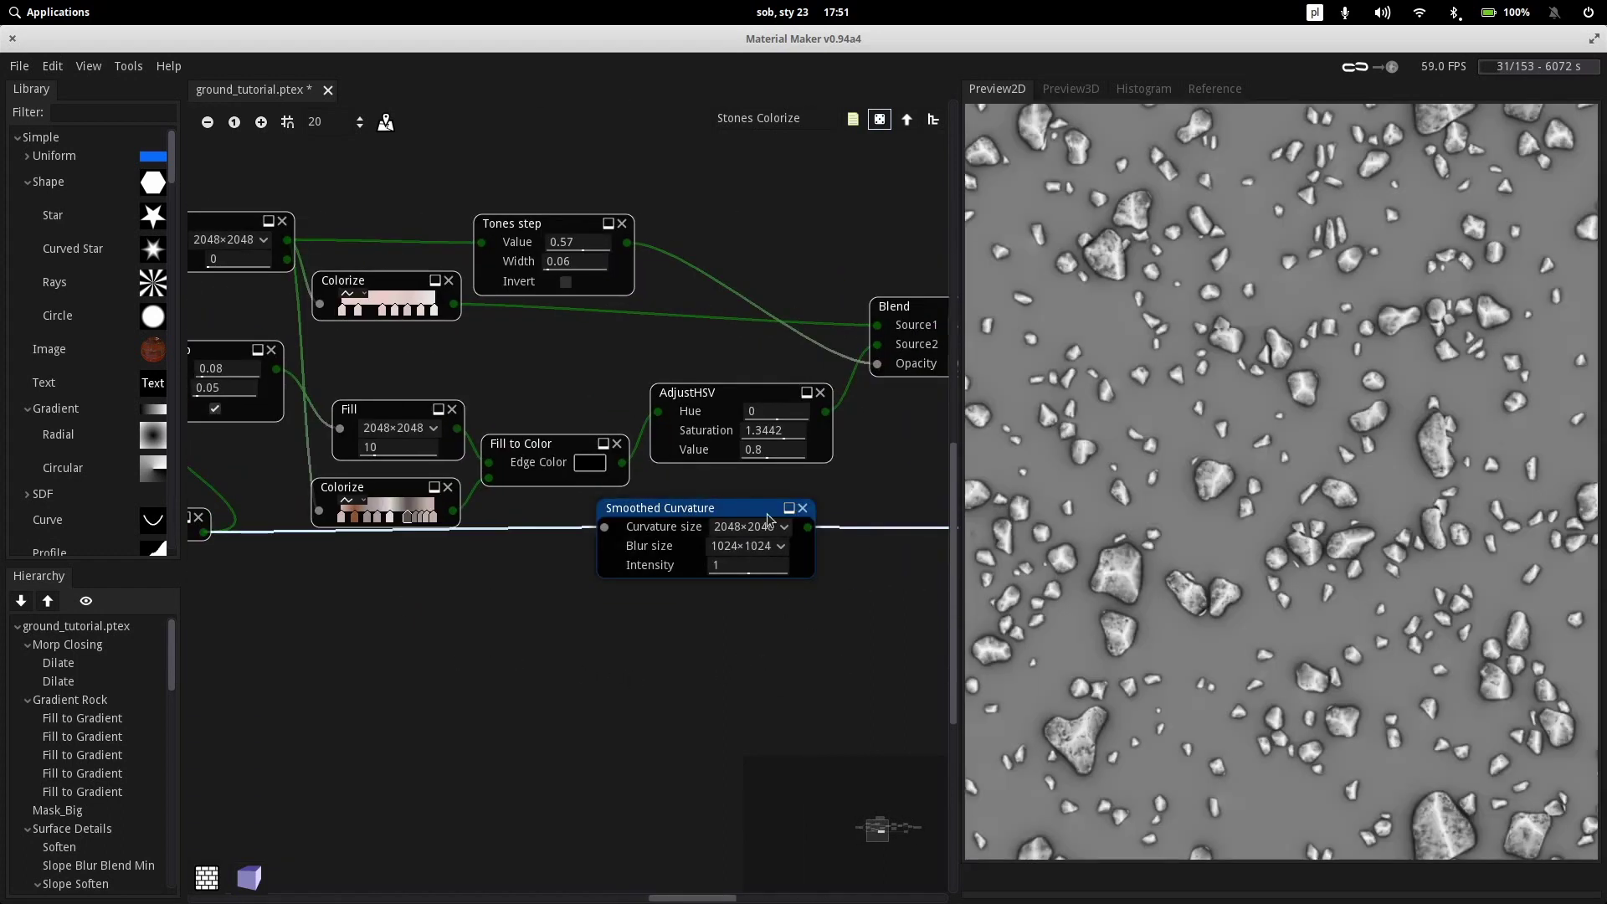
Follow Smoothed Curvature forward to its Tones step, and preview that mask and the final Blend it controls
middle_drag(907, 577, 360, 617)
mouse_move(867, 647)
middle_down()
mouse_move(453, 617)
mouse_move(334, 638)
middle_up()
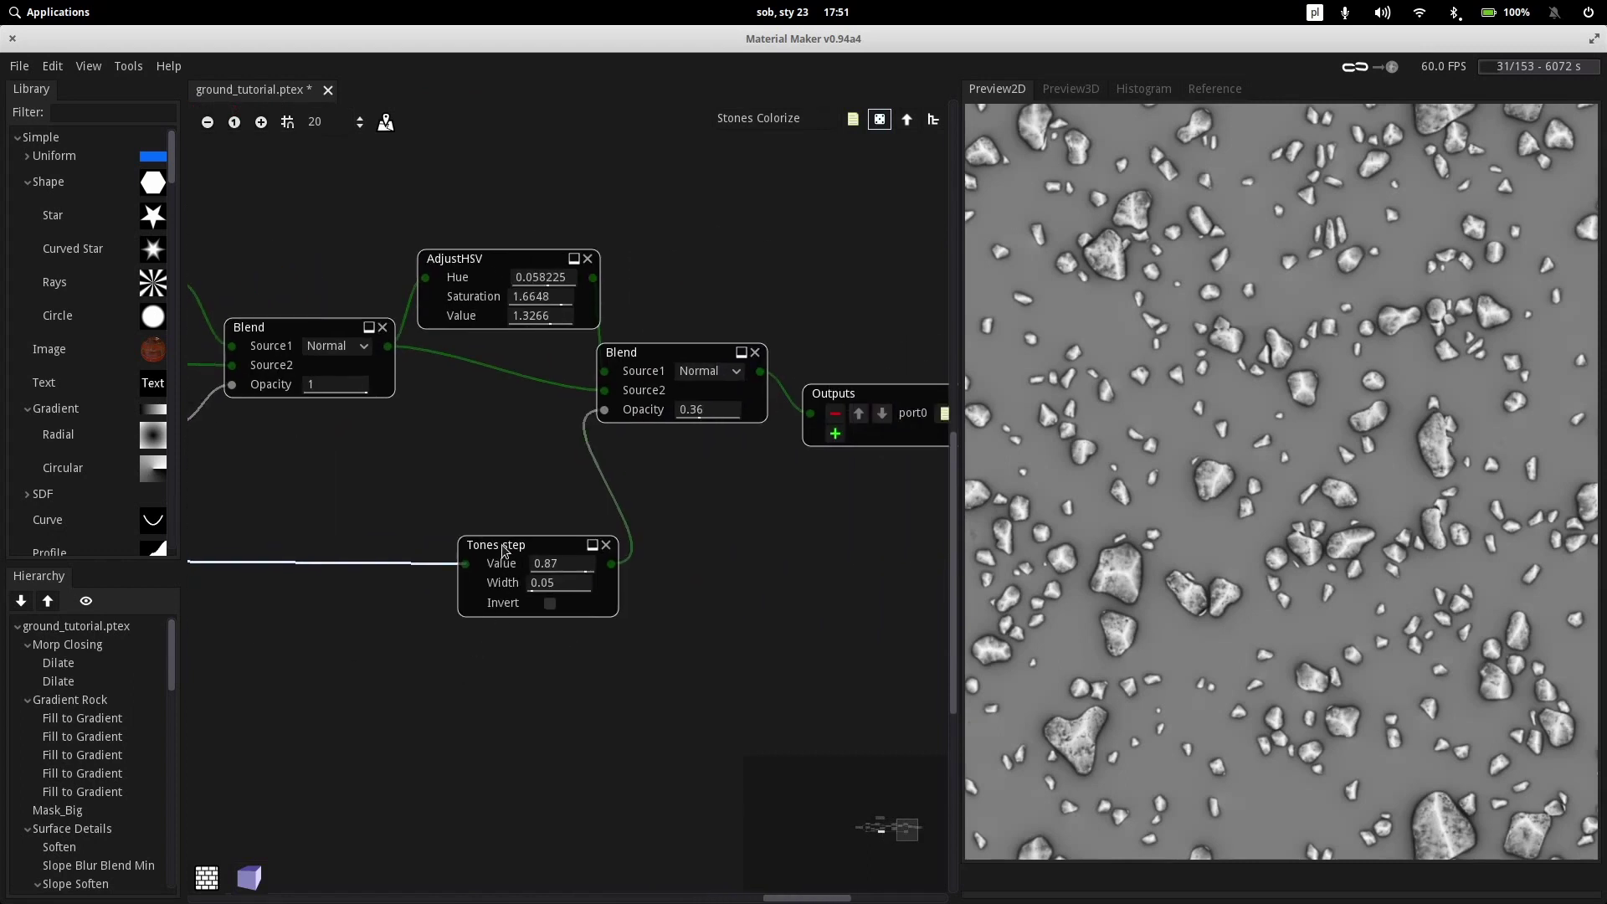
click(505, 552)
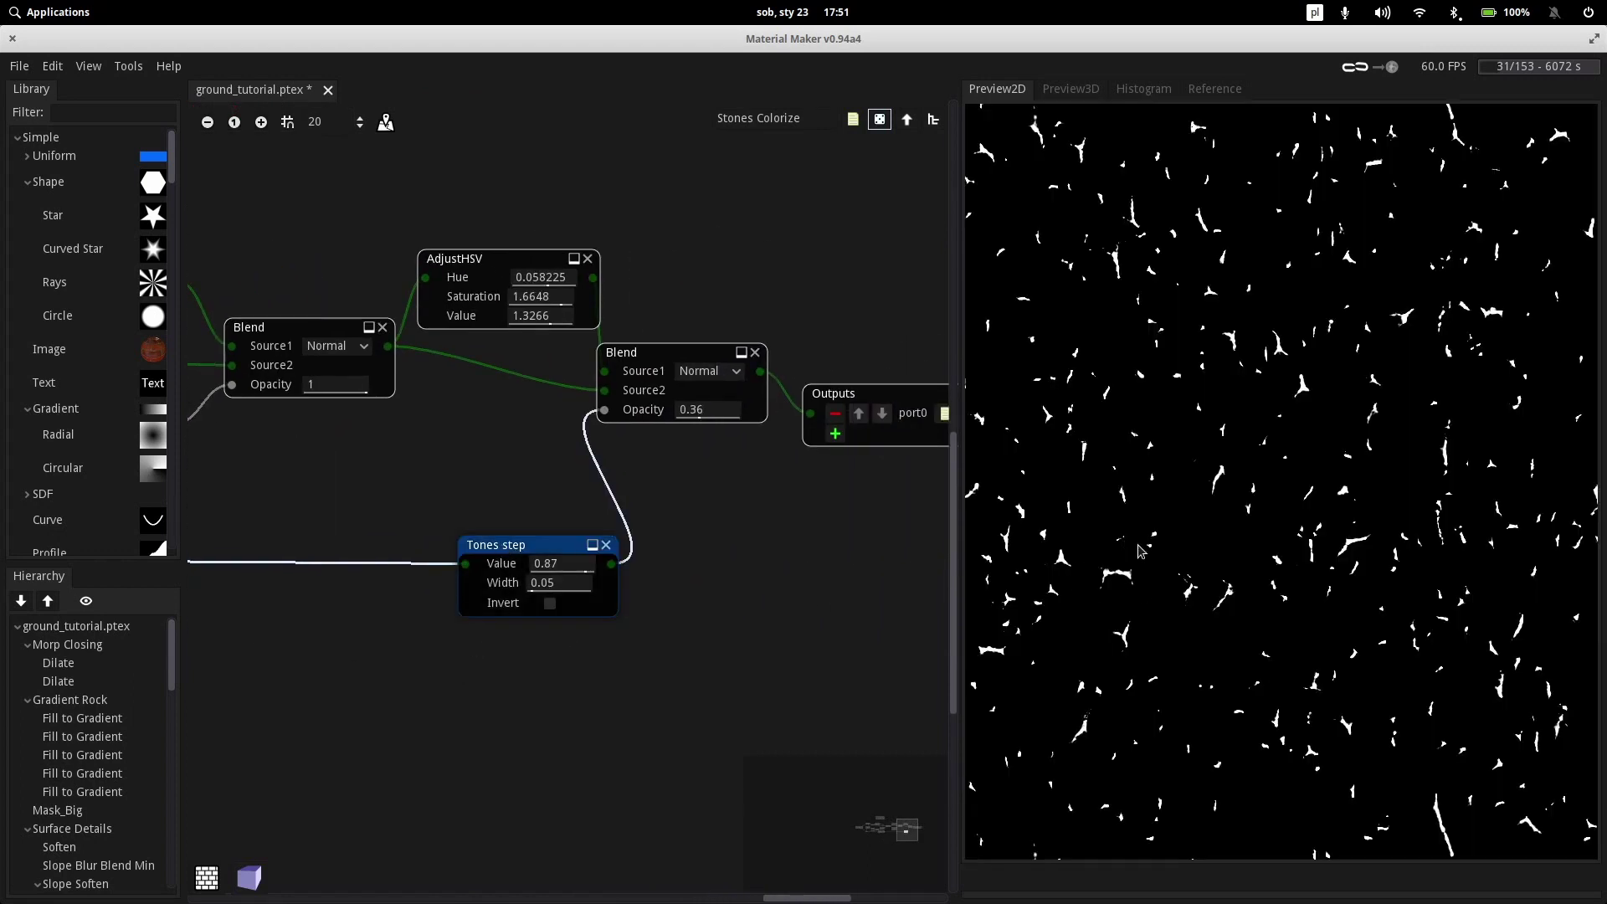
middle_drag(689, 421, 634, 495)
click(609, 432)
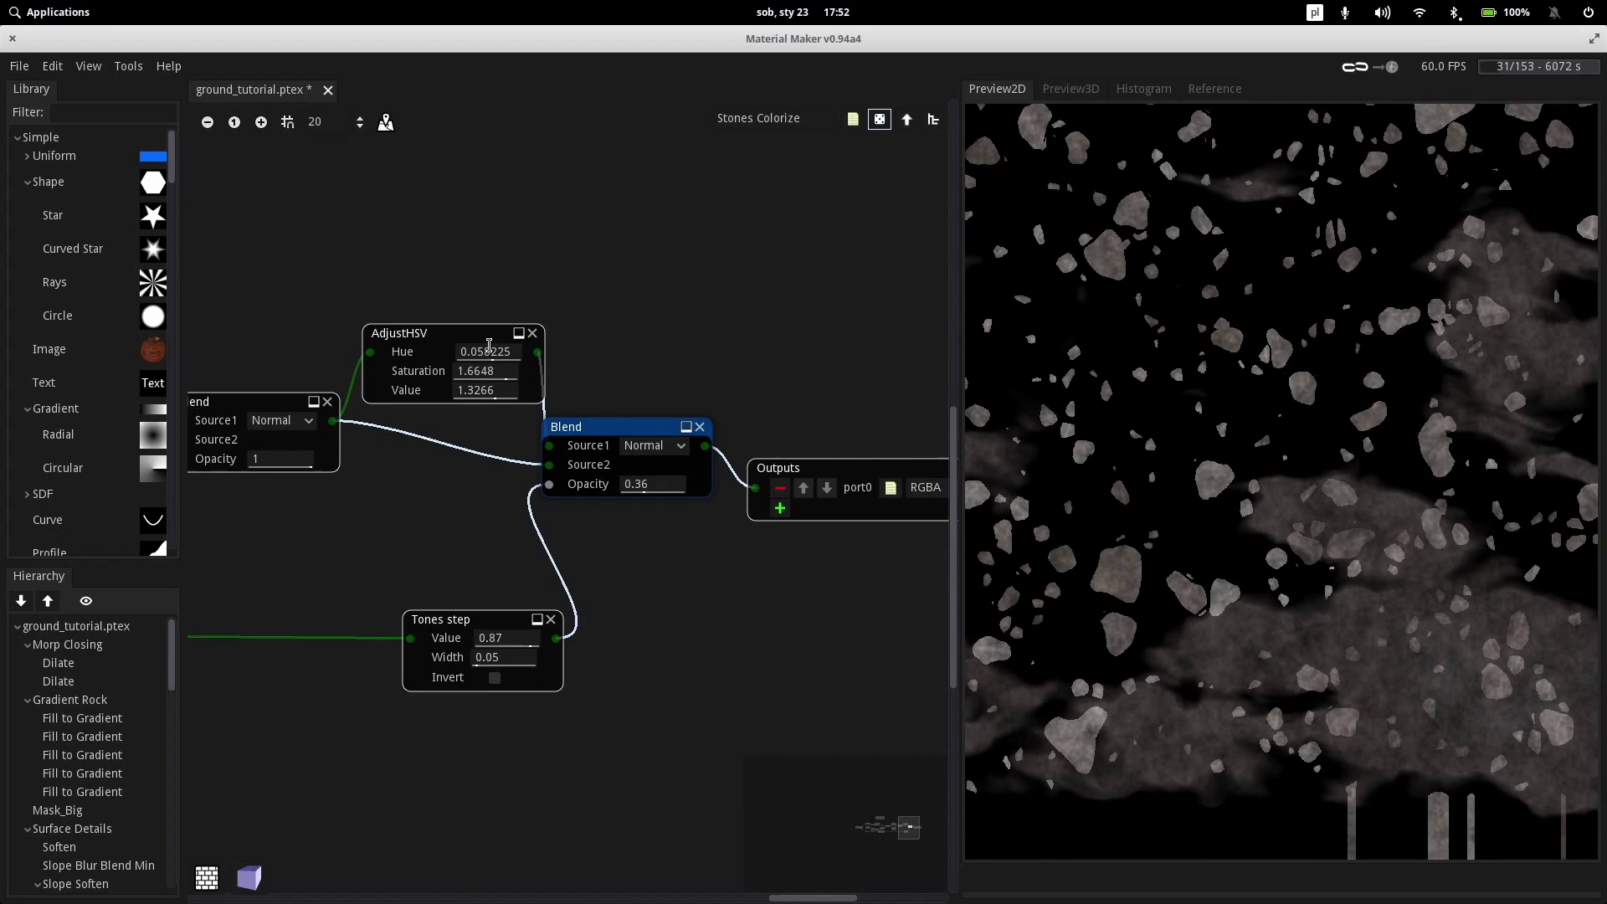
Preview the AdjustHSV node feeding the final Blend and examine the stones' tint up close
click(457, 333)
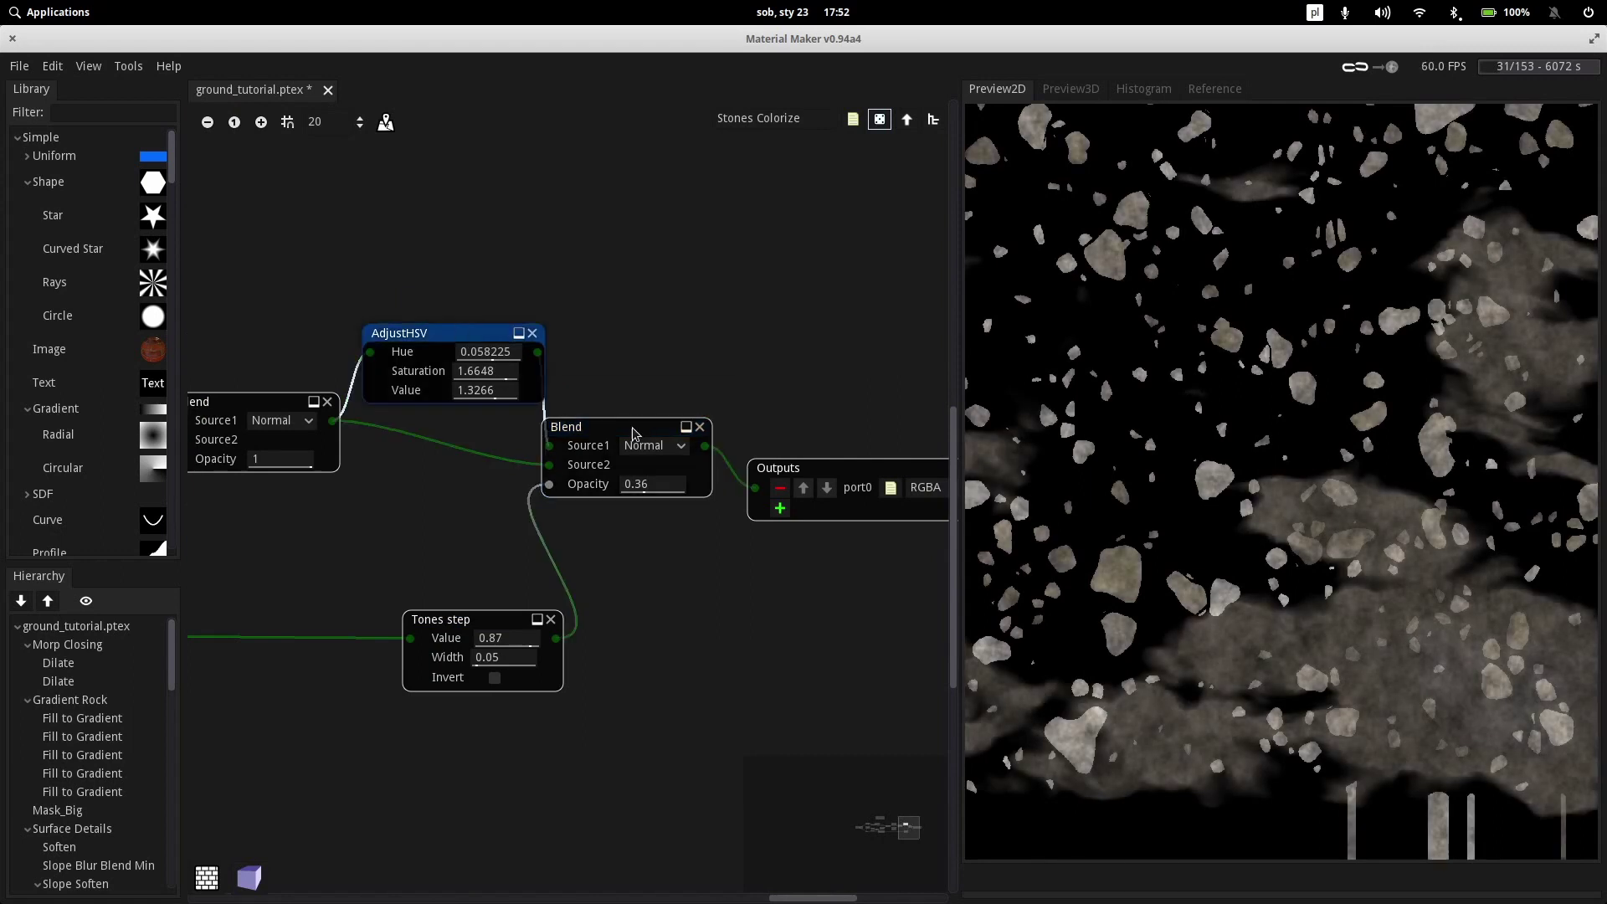
scroll(1360, 660, up, 4)
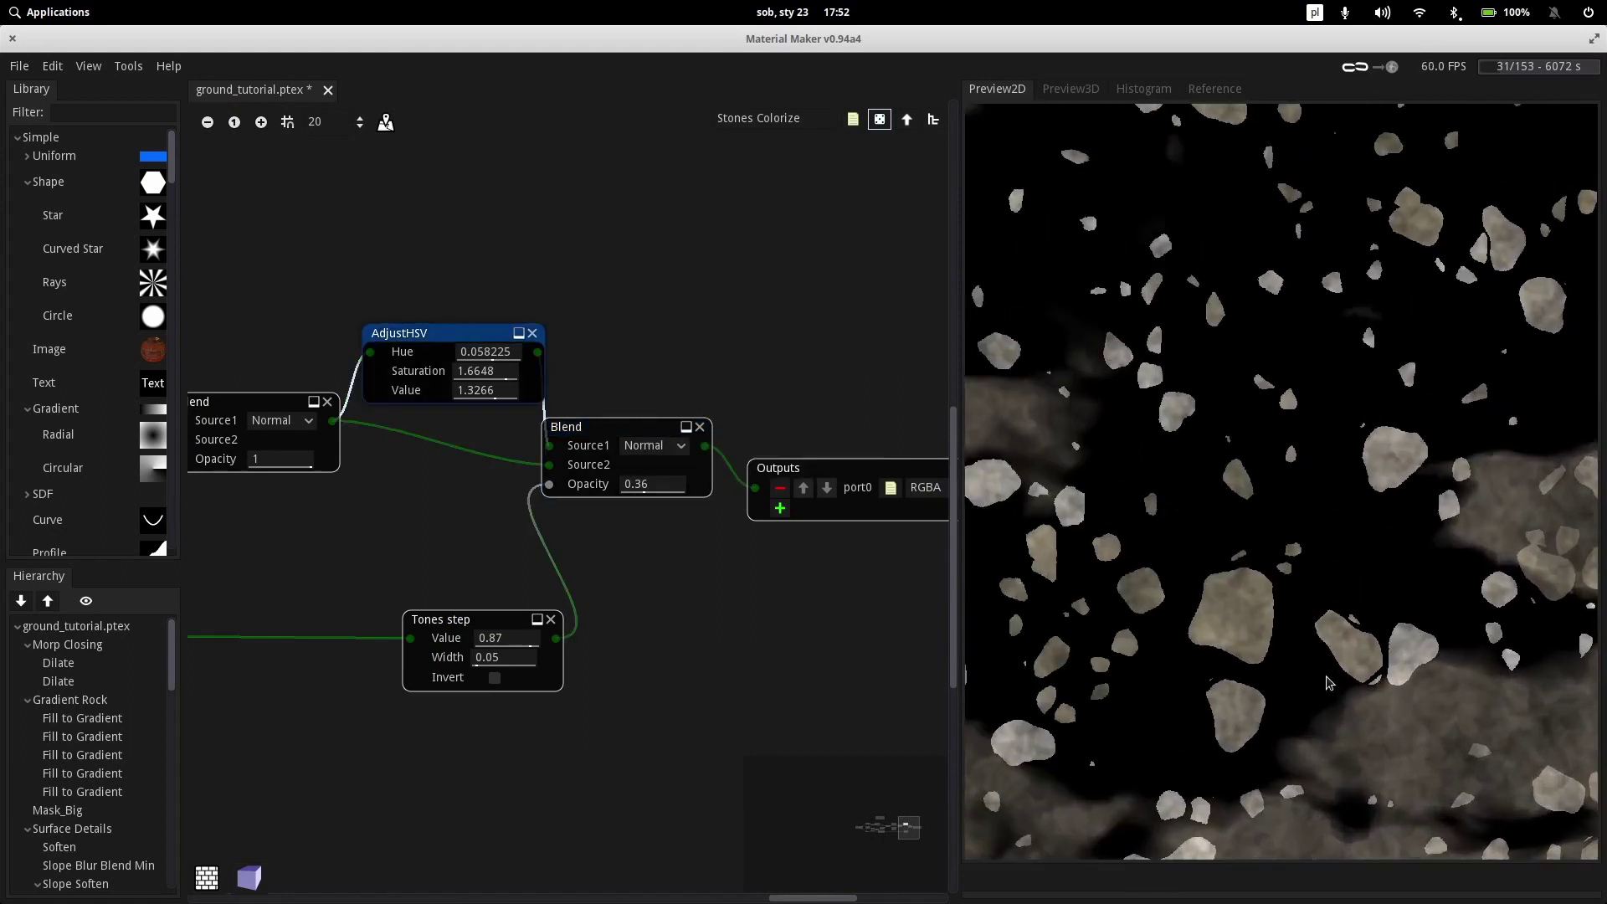
scroll(1327, 678, up, 4)
middle_drag(759, 665, 1009, 734)
middle_drag(740, 481, 474, 458)
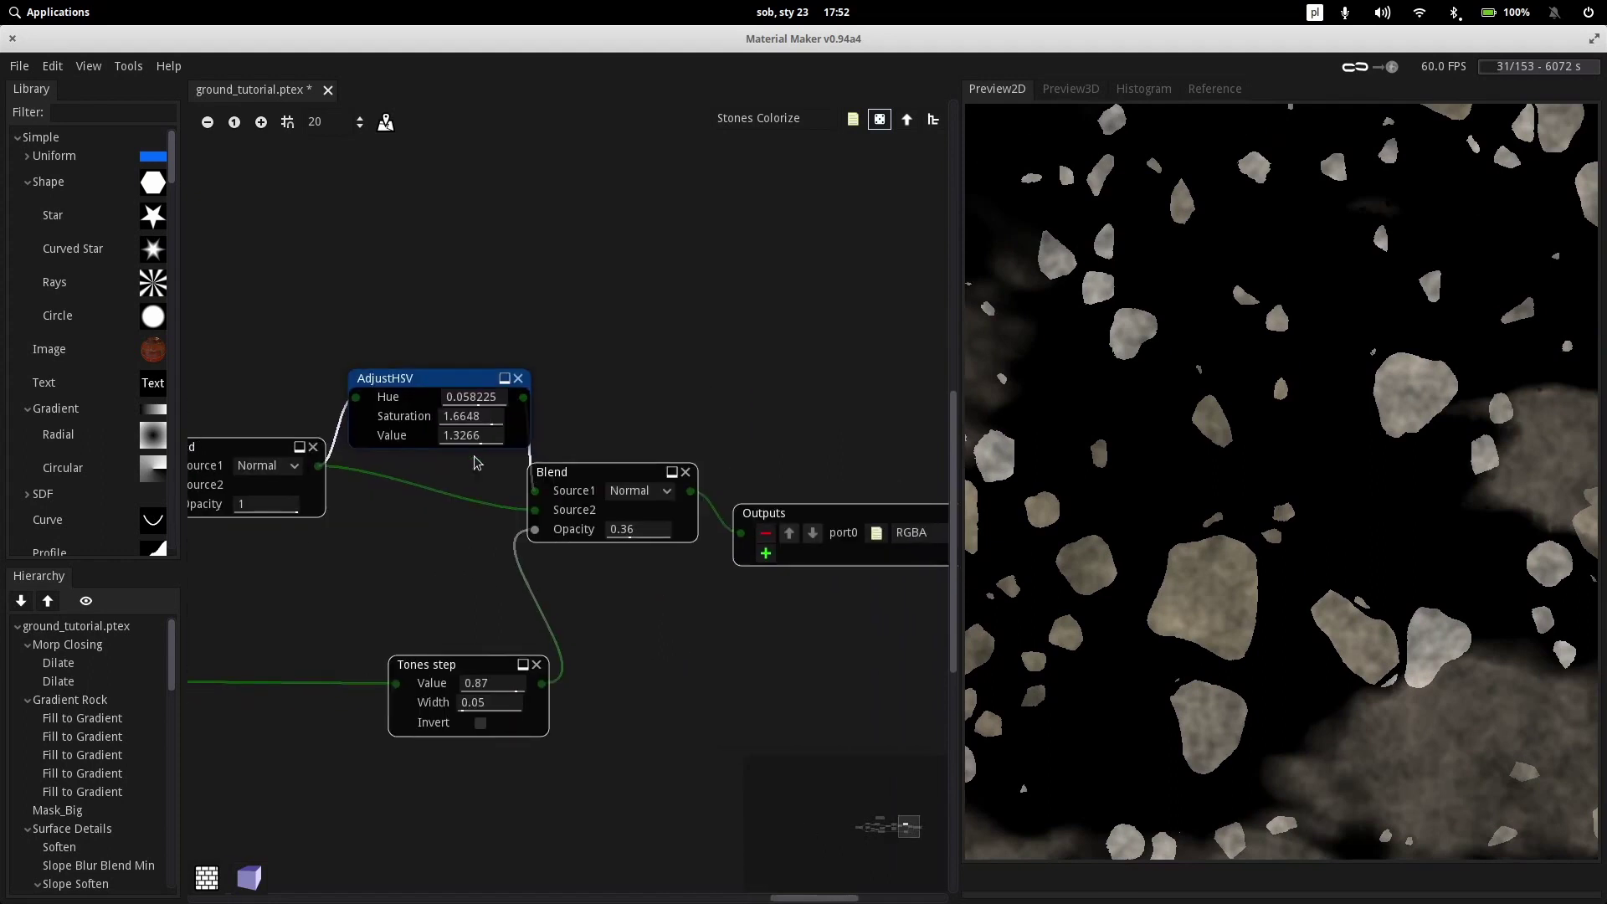
Preview the final Blend feeding Outputs as a whole texture, and return to the main graph
click(599, 471)
scroll(1276, 632, down, 2)
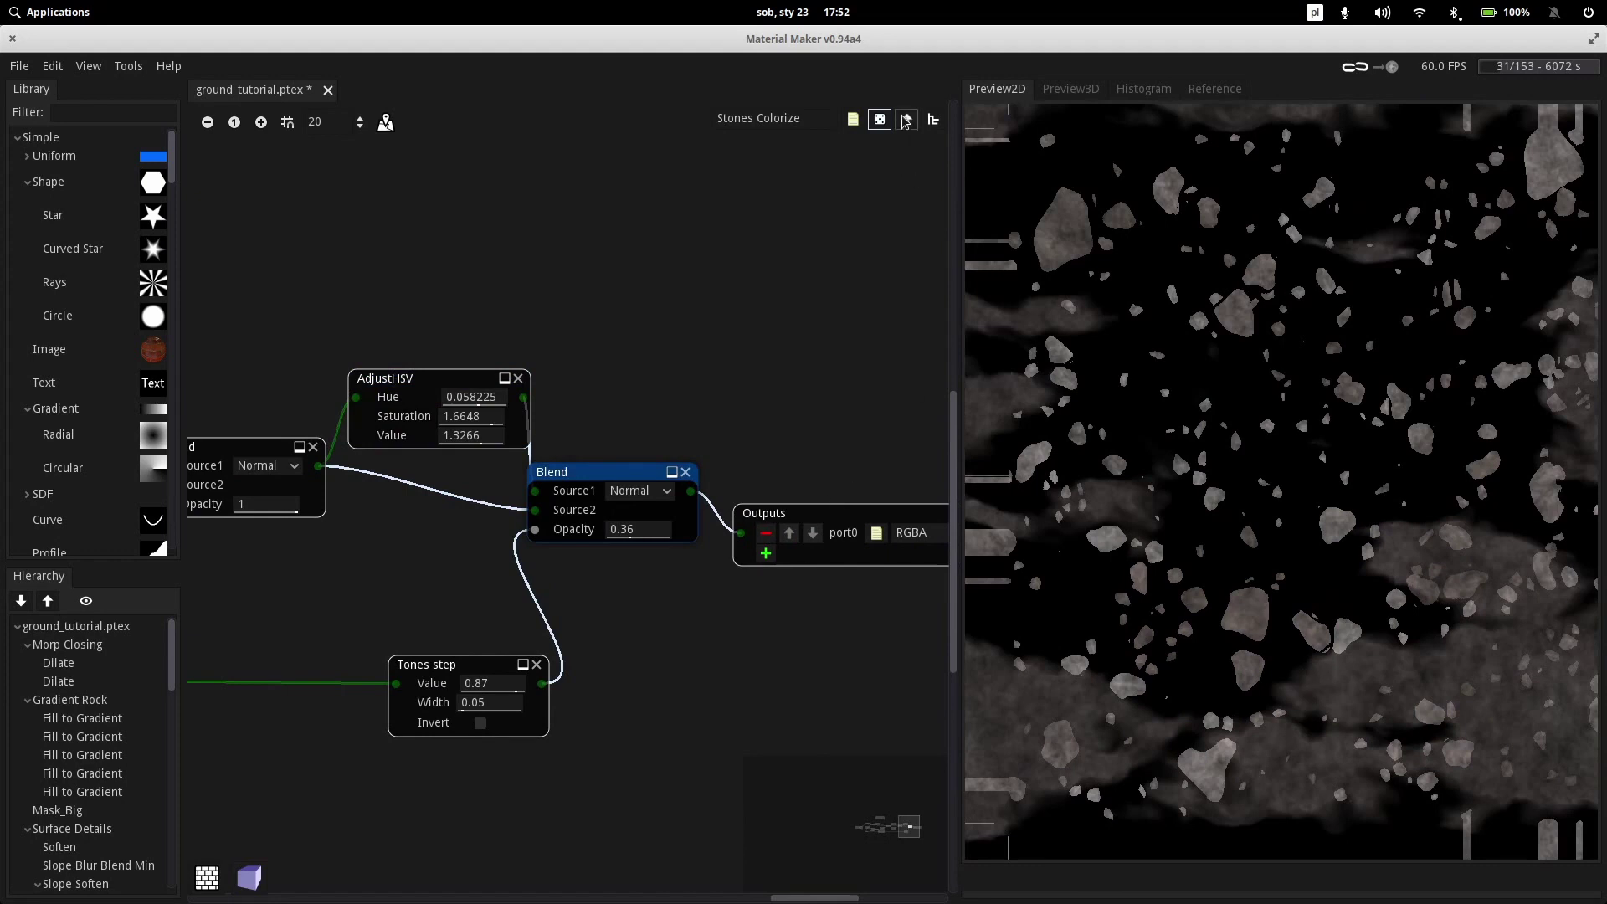
middle_drag(690, 321, 325, 301)
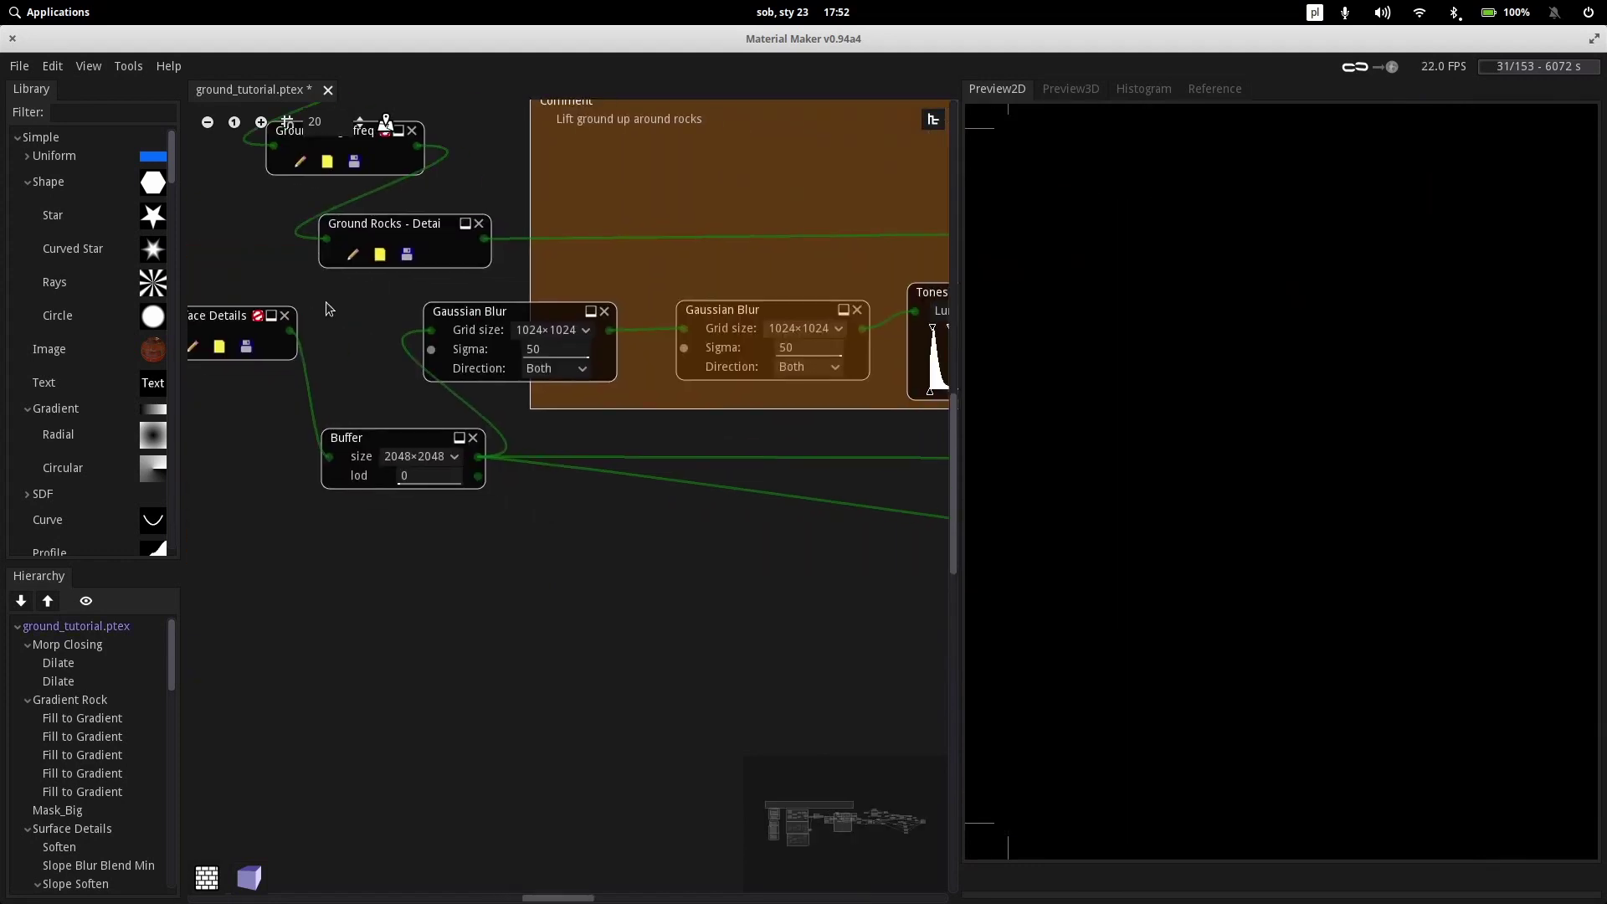
Follow the main graph past Dirt Color to the Blend that combines the dirt with the coloured stones, and preview it
middle_drag(712, 426, 482, 637)
middle_drag(921, 380, 335, 383)
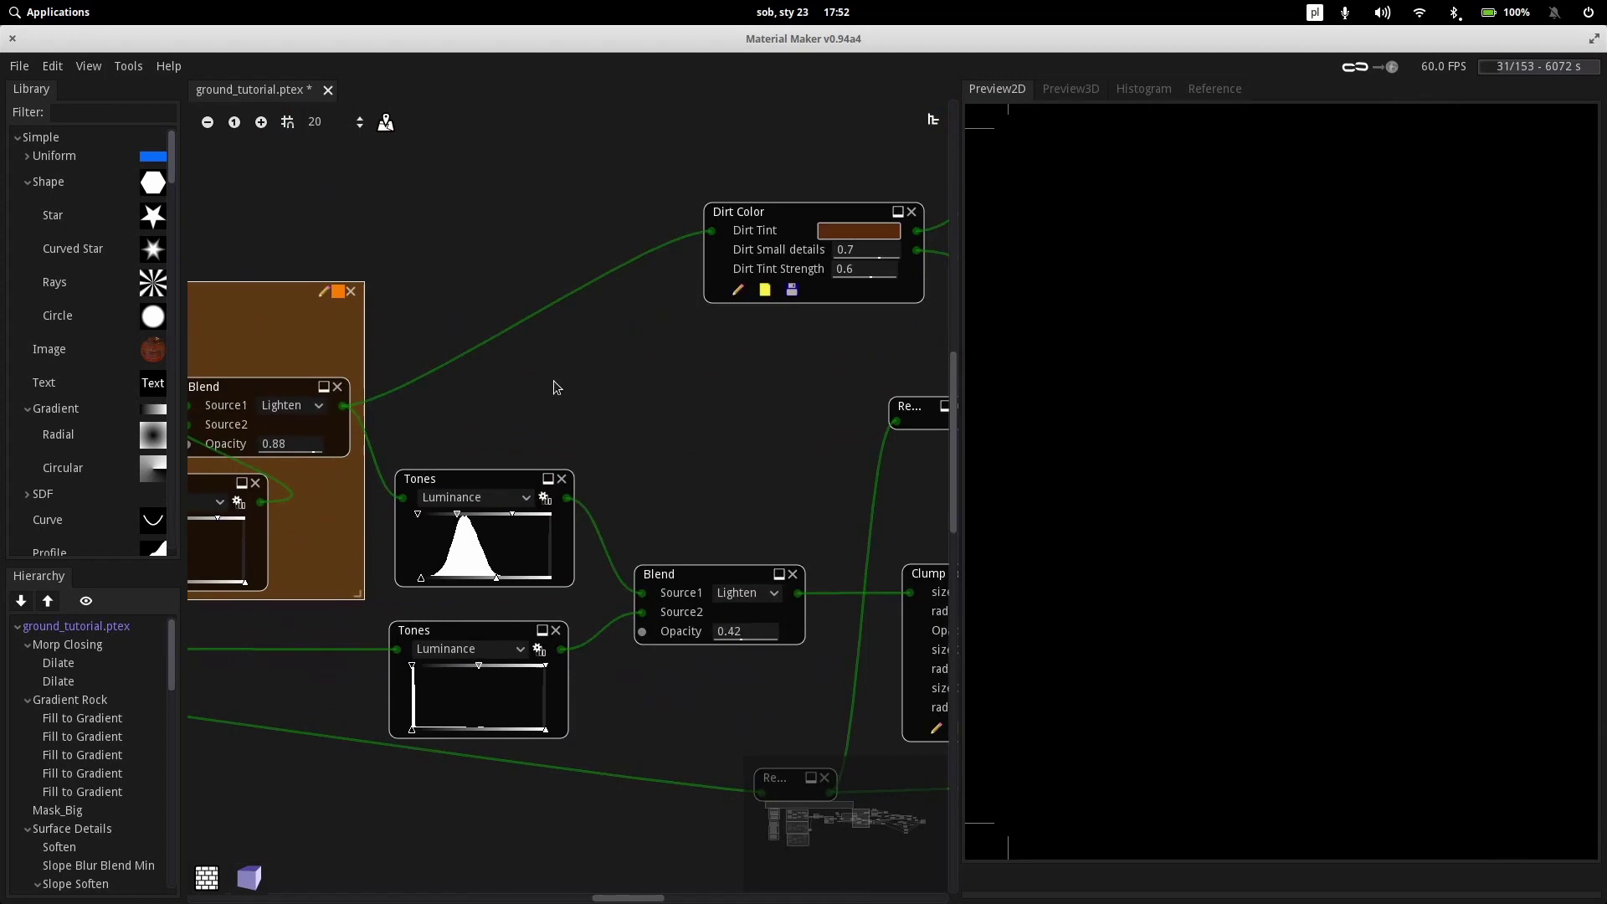
middle_drag(930, 415, 436, 516)
middle_drag(809, 442, 328, 438)
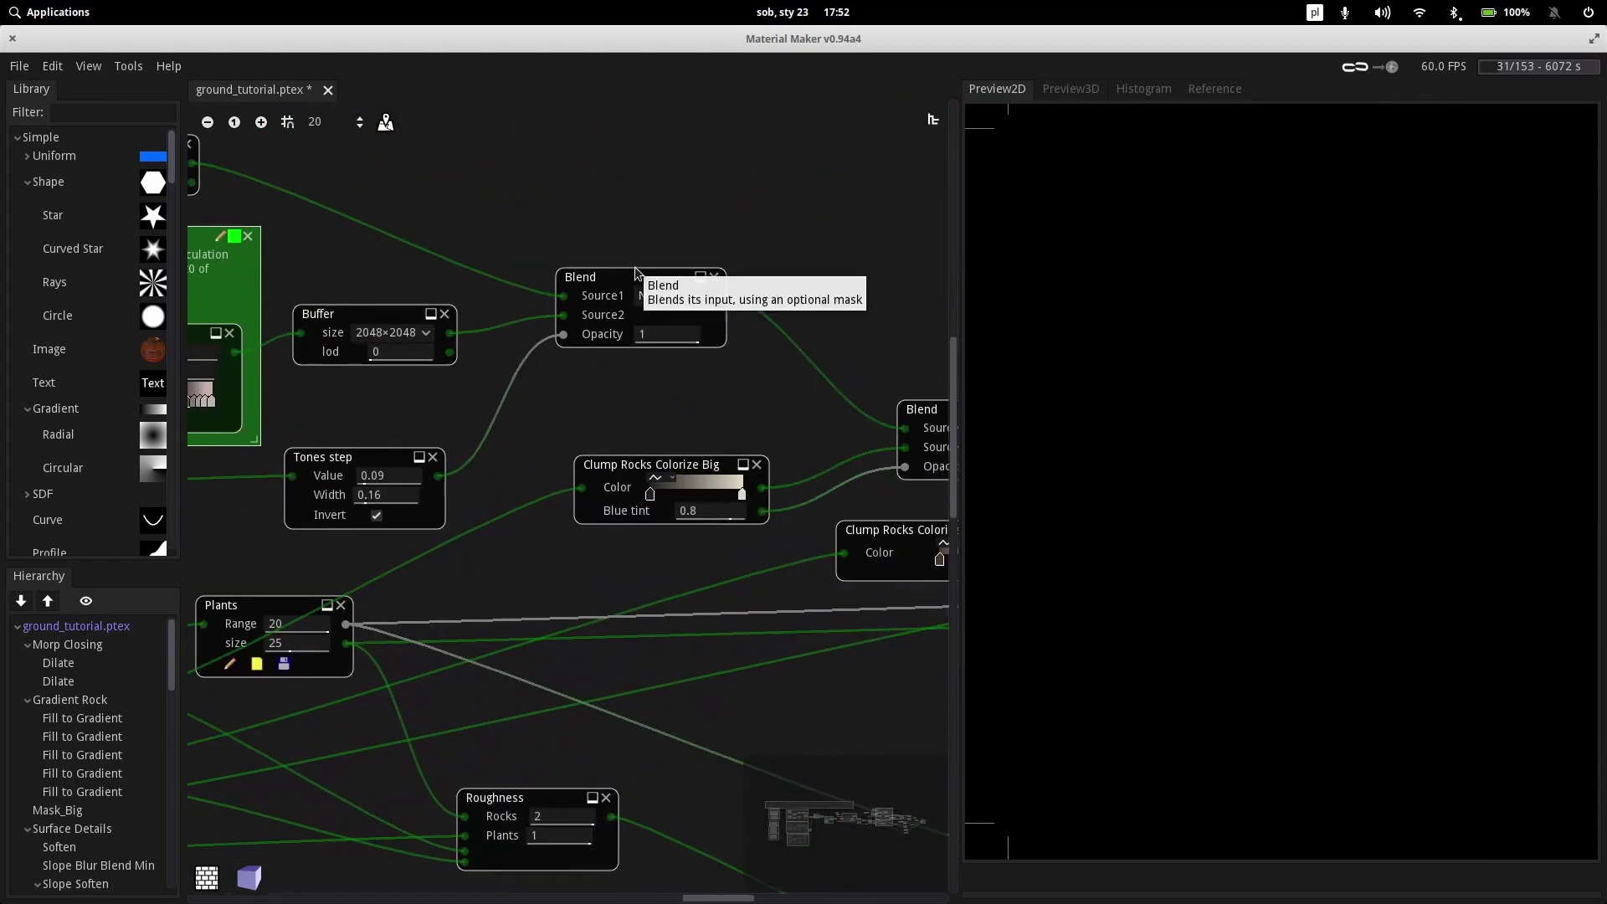
click(710, 345)
scroll(454, 372, right, 5)
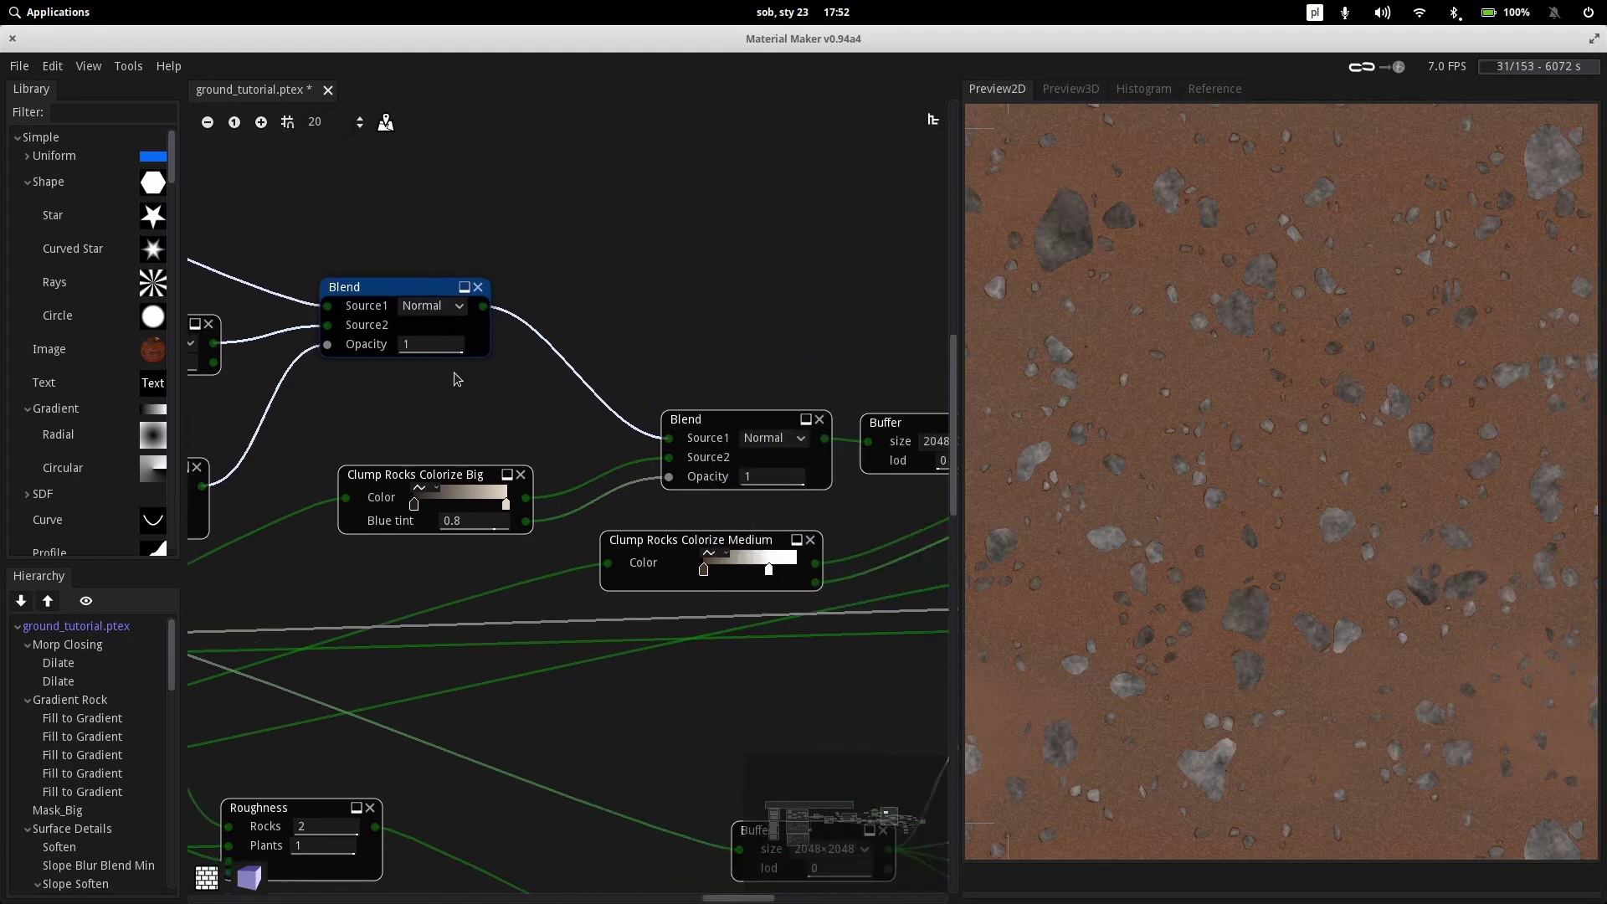
scroll(819, 189, down, 3)
scroll(819, 189, left, 2)
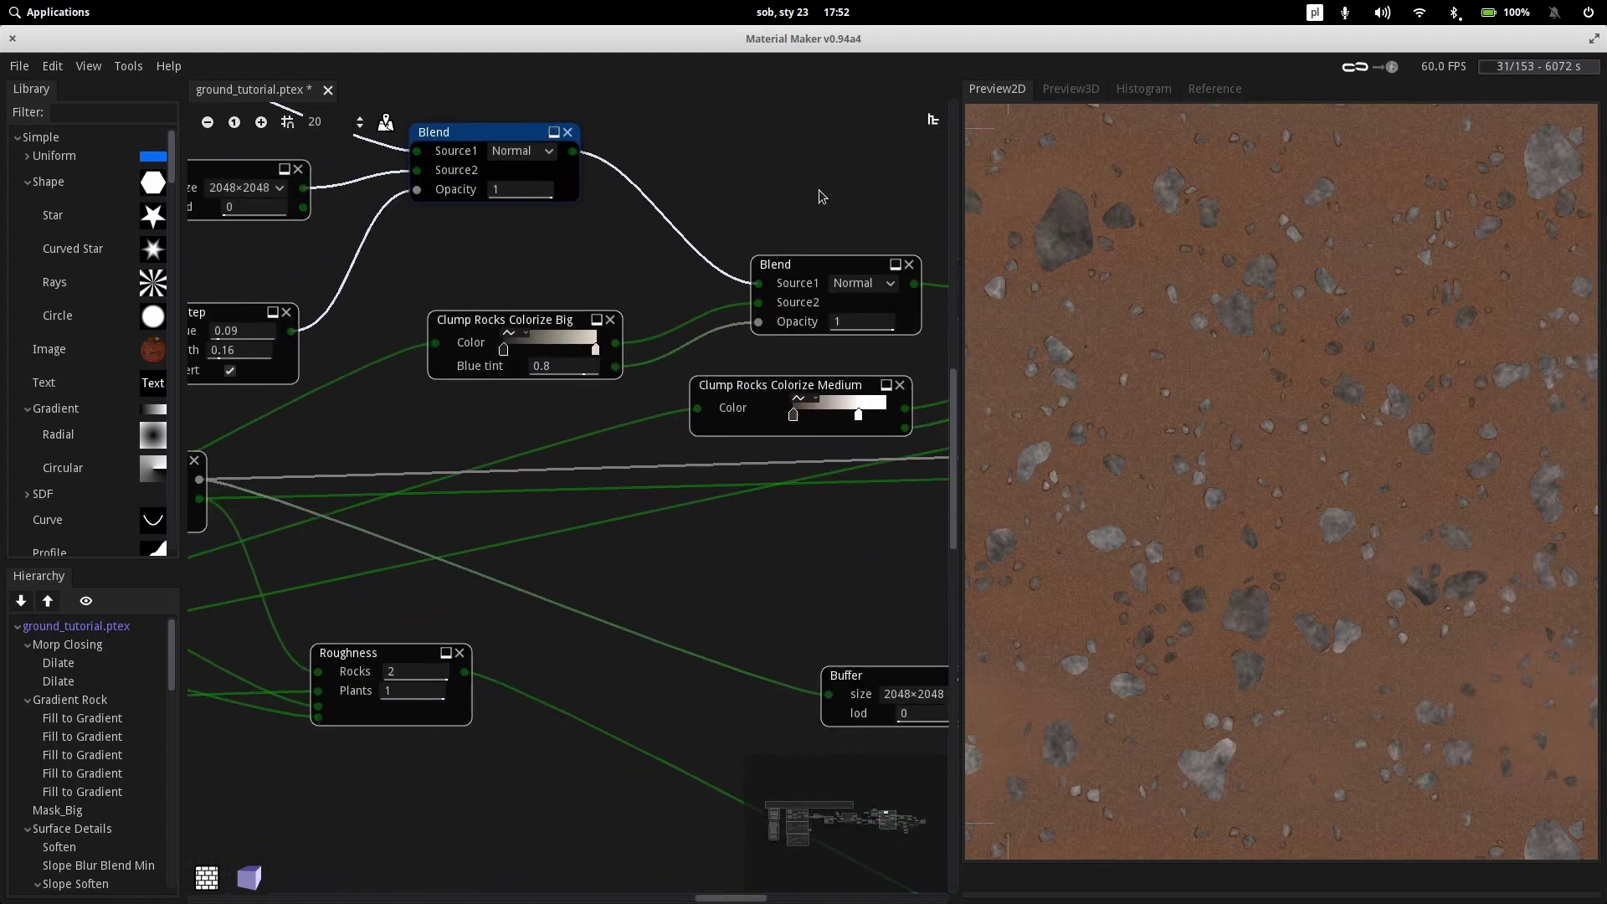
Preview the Clump Rocks Colorize Big node and examine its colouring at close and full view
click(503, 323)
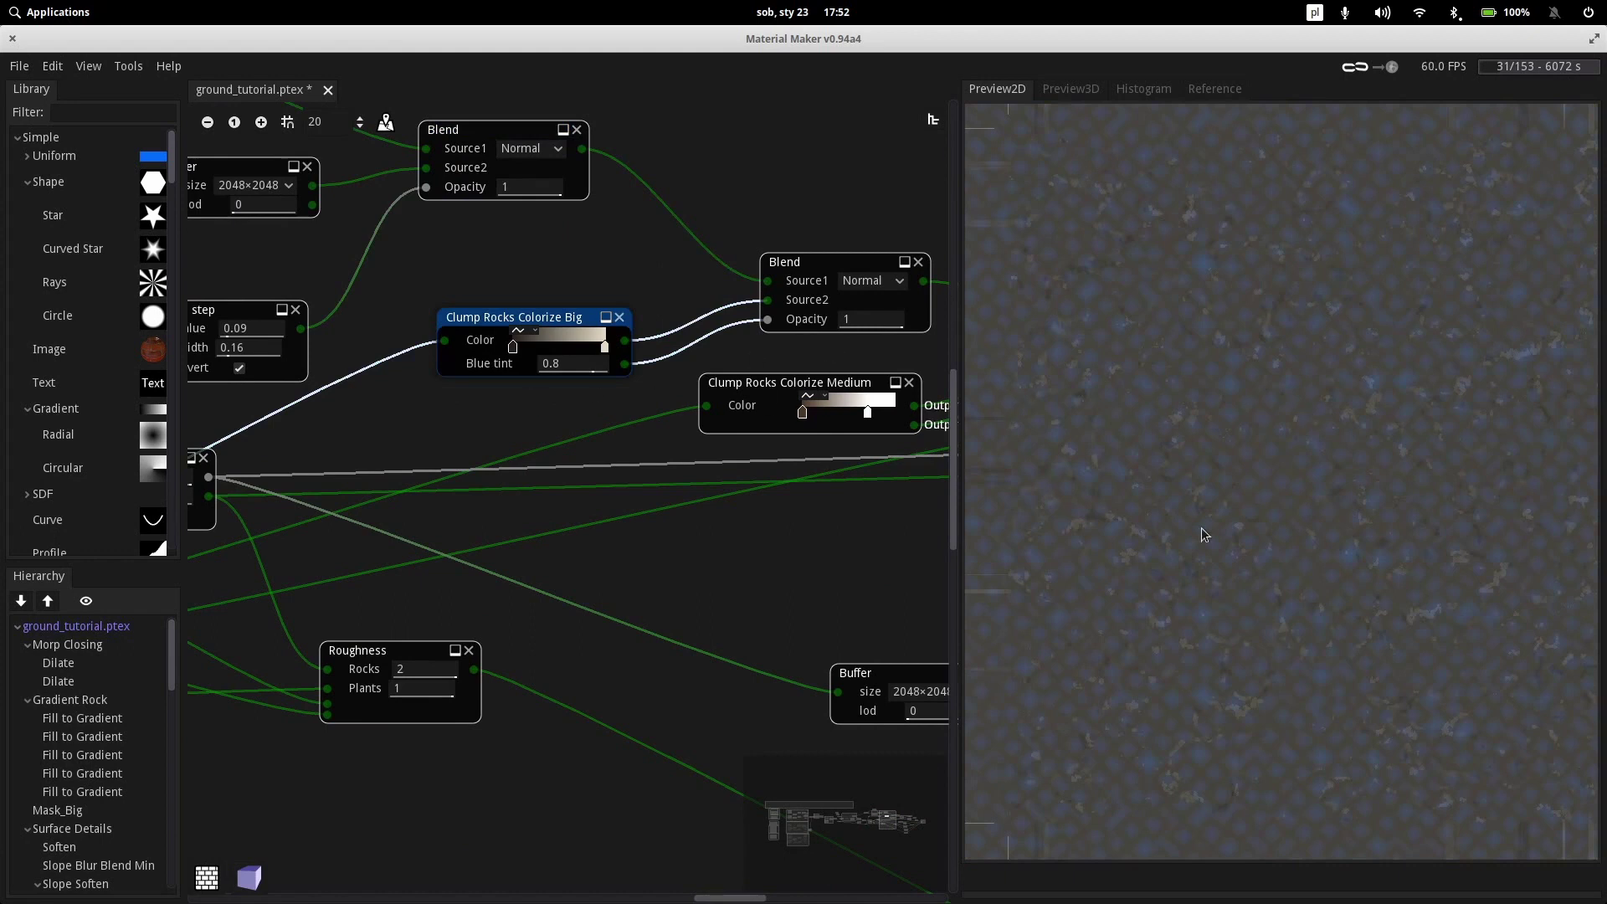
scroll(1210, 479, up, 5)
scroll(1211, 477, down, 5)
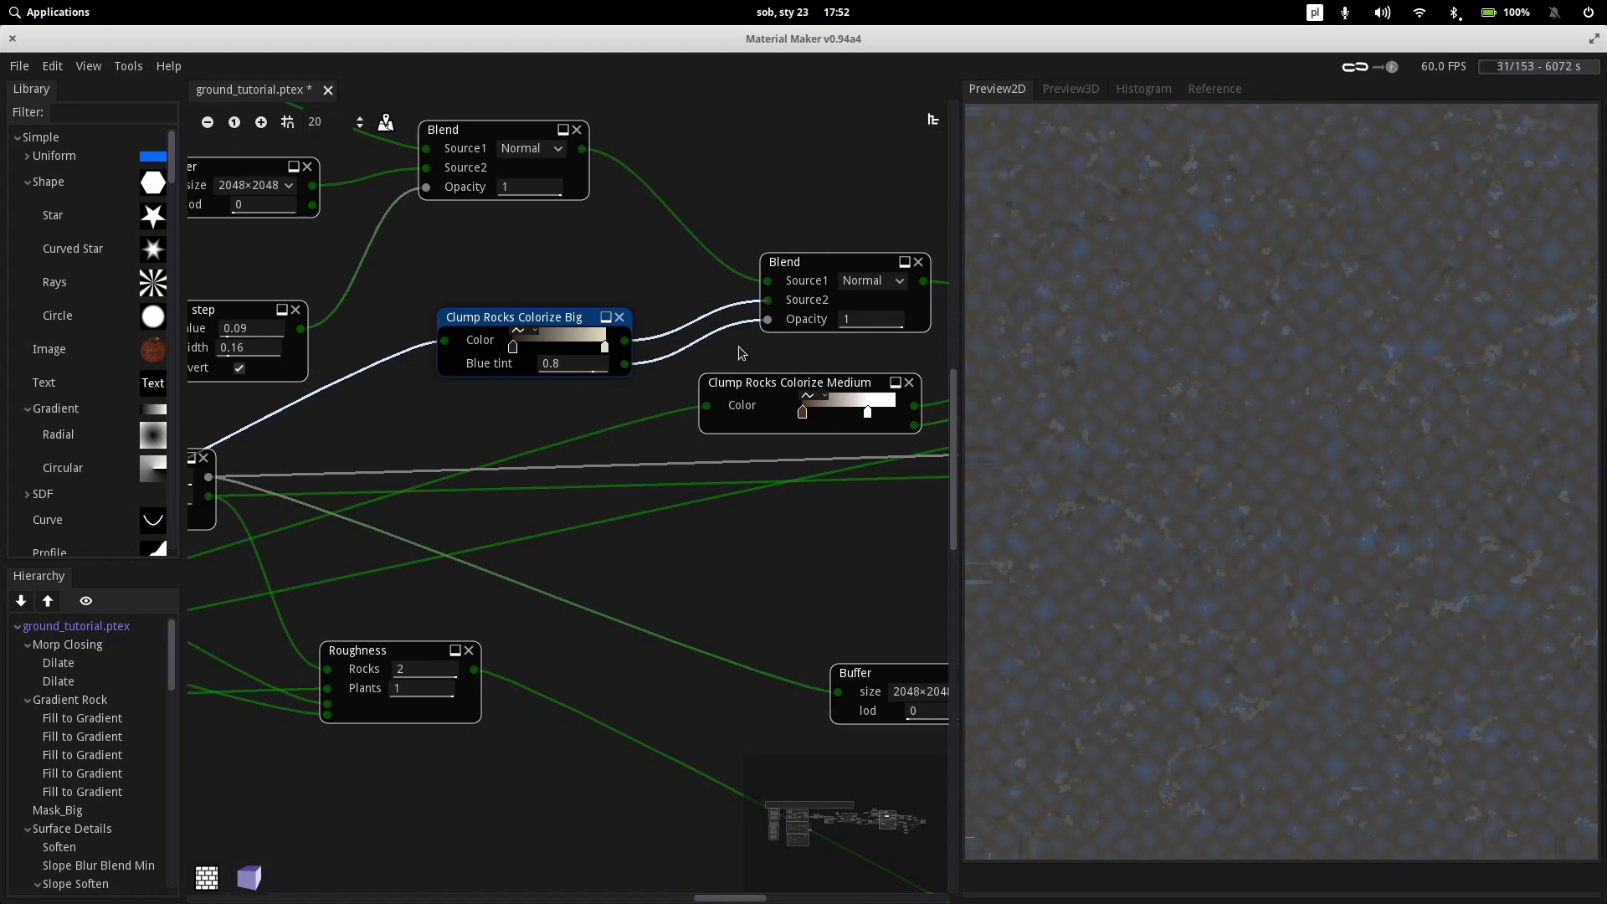
Preview the Blend that adds the big clump rocks to the ground, examining it tiled and up close
click(823, 261)
scroll(1224, 434, up, 3)
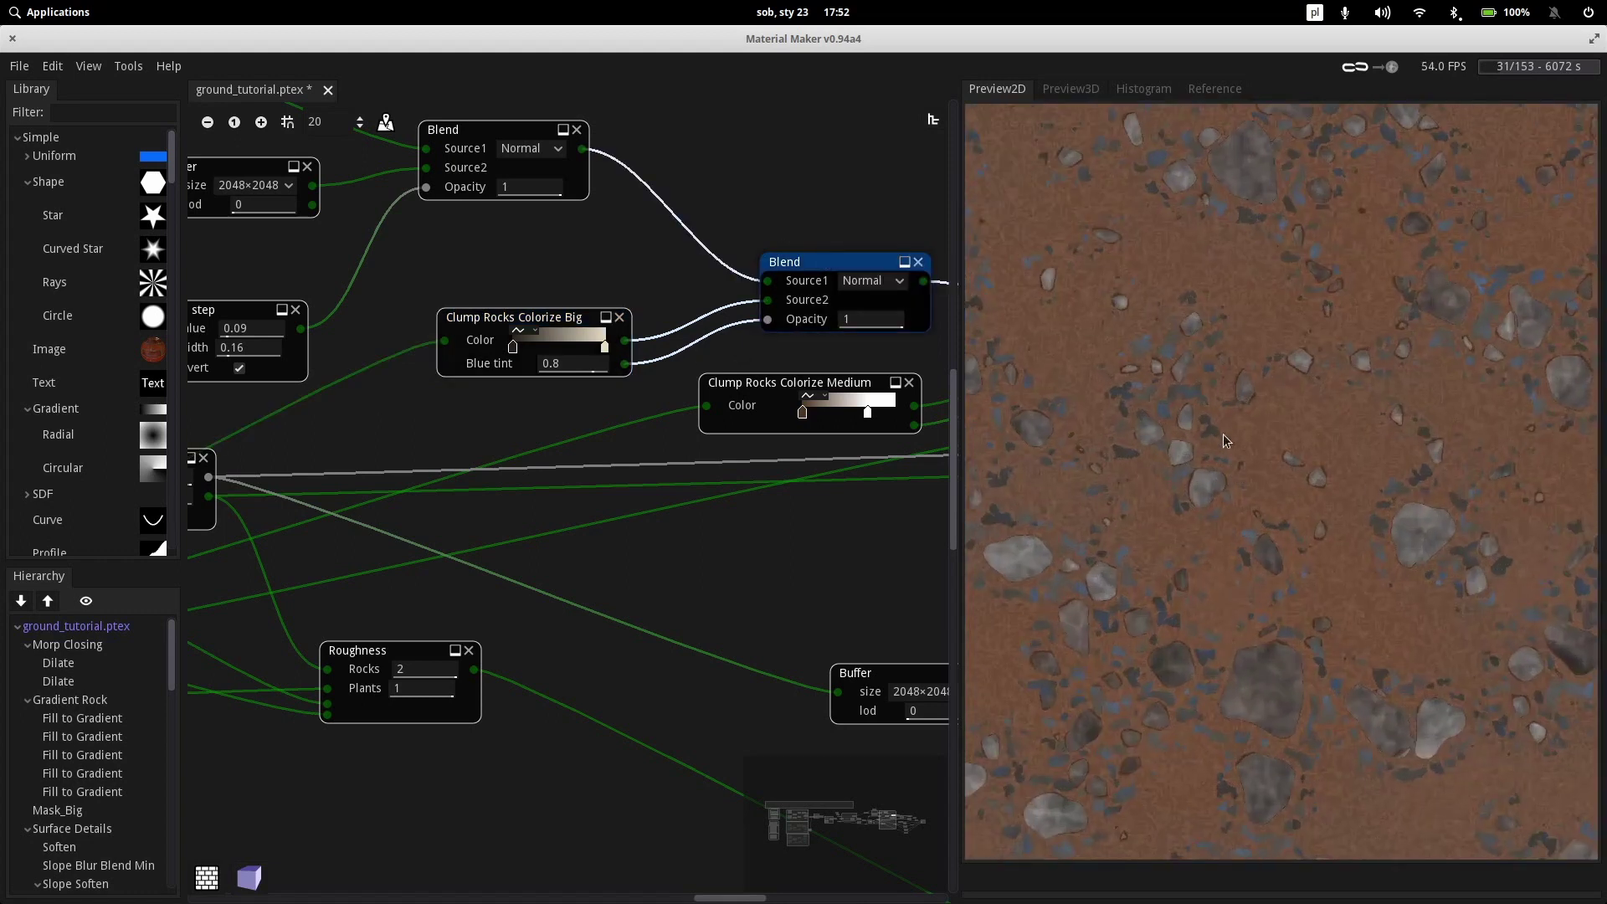
scroll(1202, 416, down, 4)
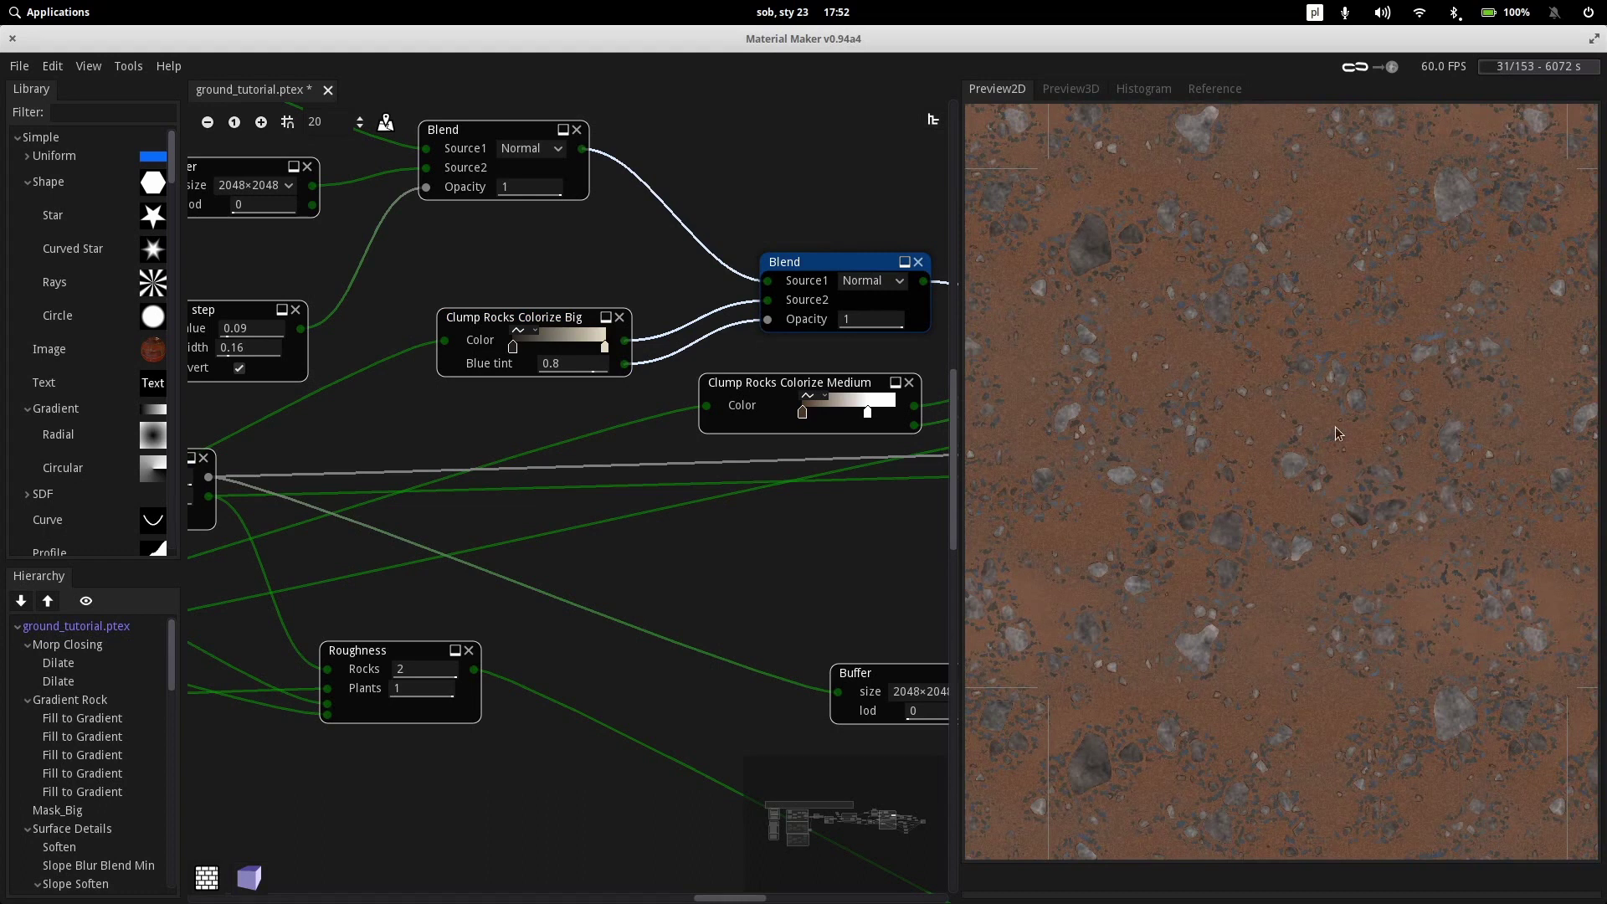
scroll(1335, 425, up, 5)
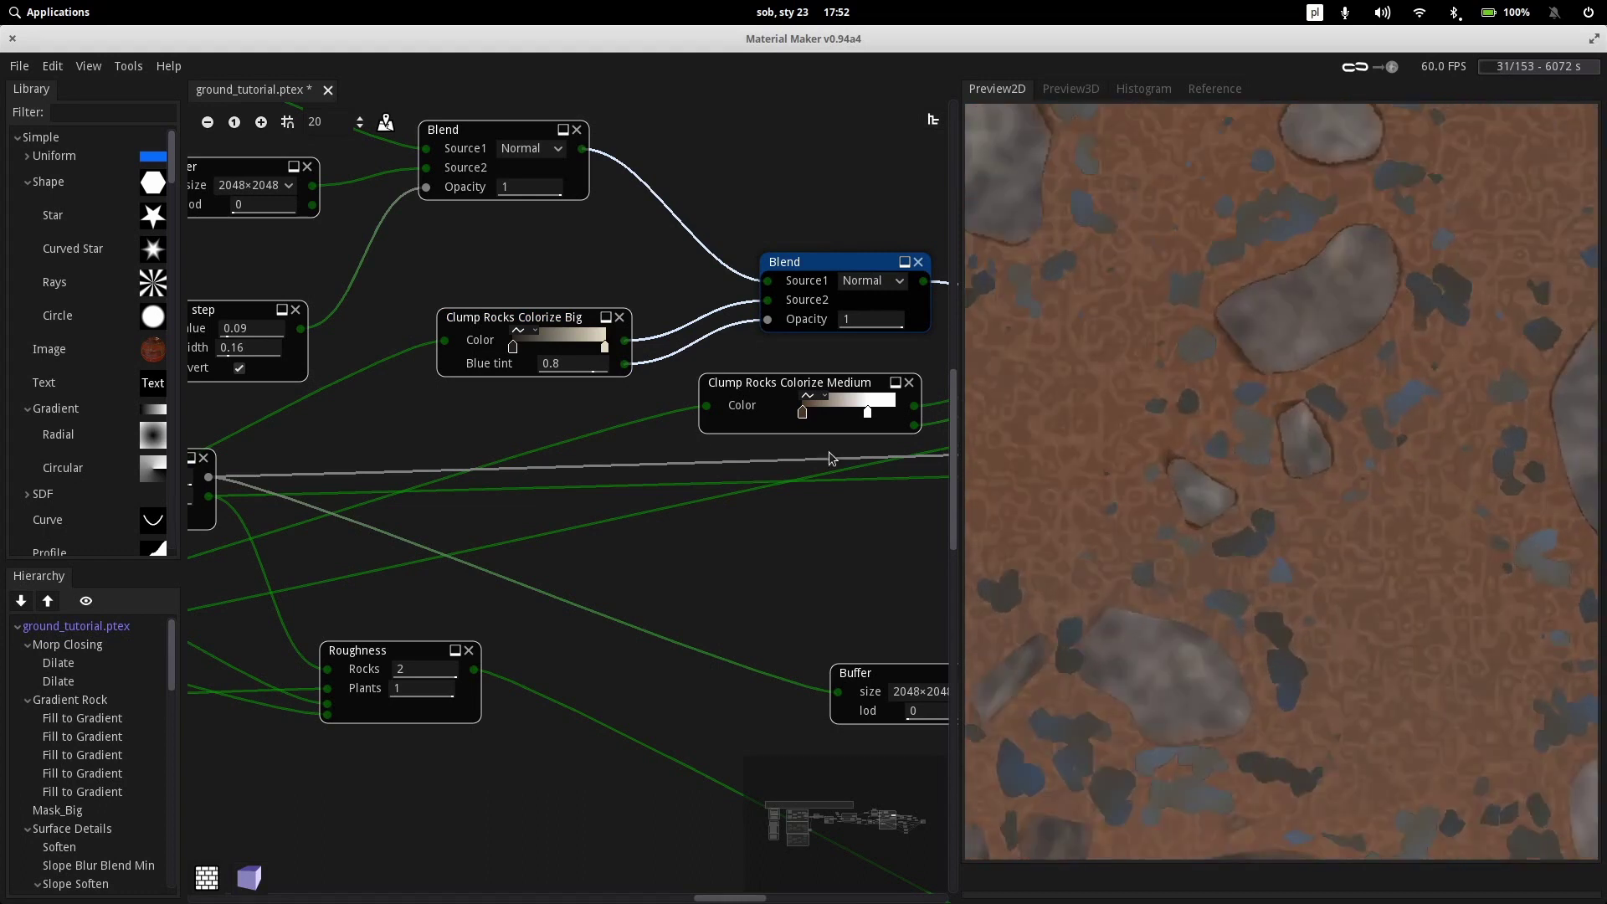
Preview the Clump Rocks Colorize Big, Medium and Small nodes in turn to compare their colours
click(481, 326)
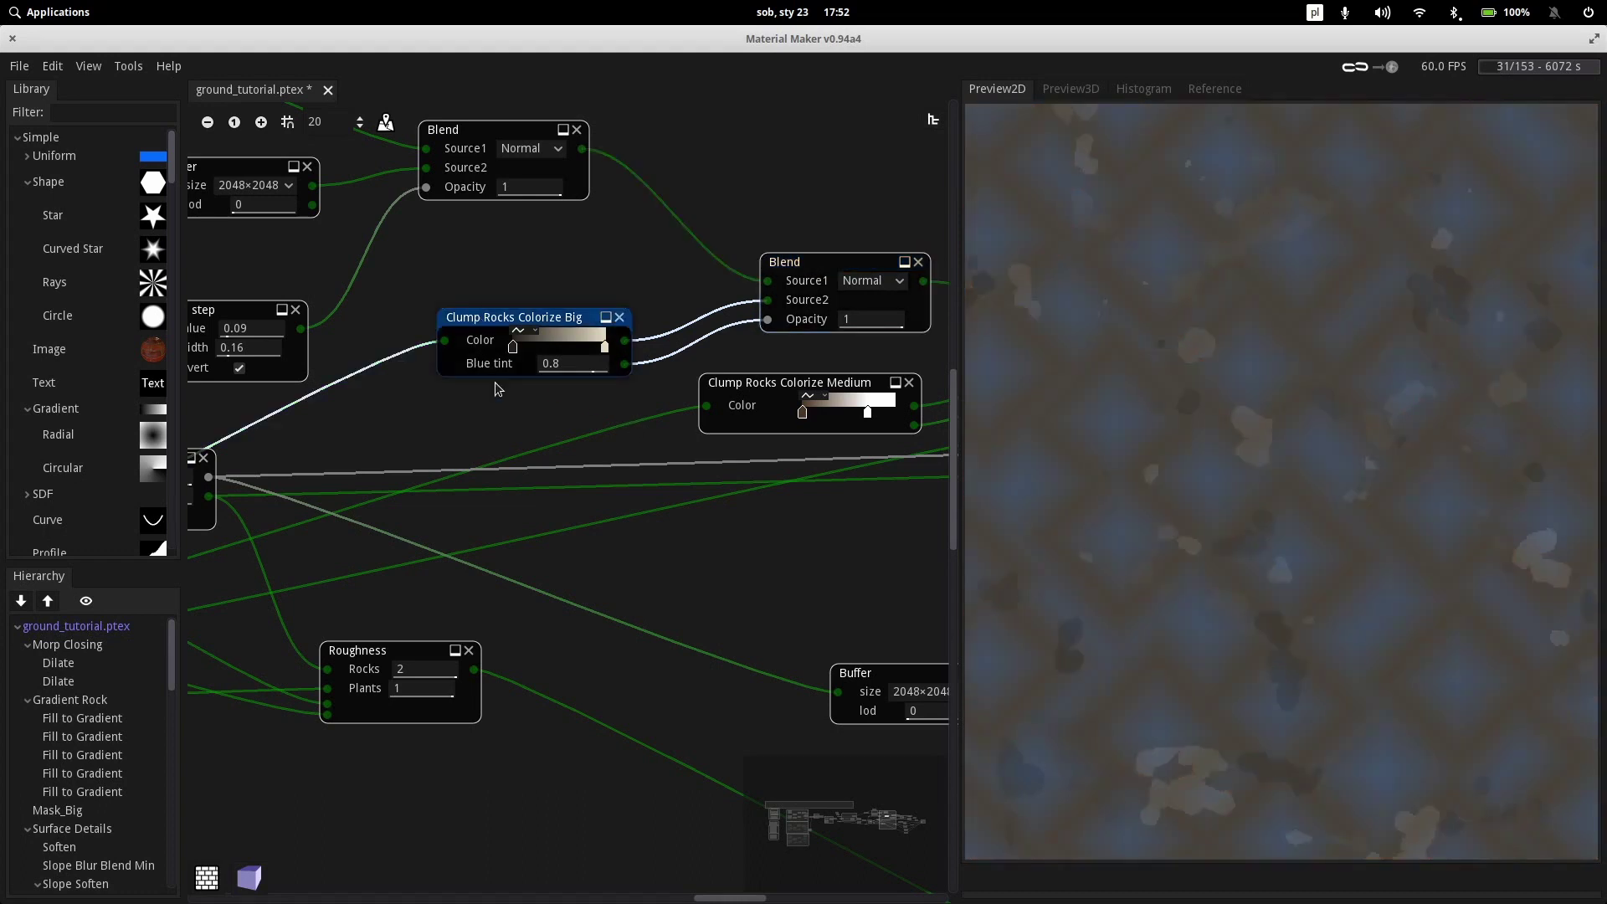
mouse_move(332, 398)
middle_down()
mouse_move(378, 387)
mouse_move(306, 413)
middle_up()
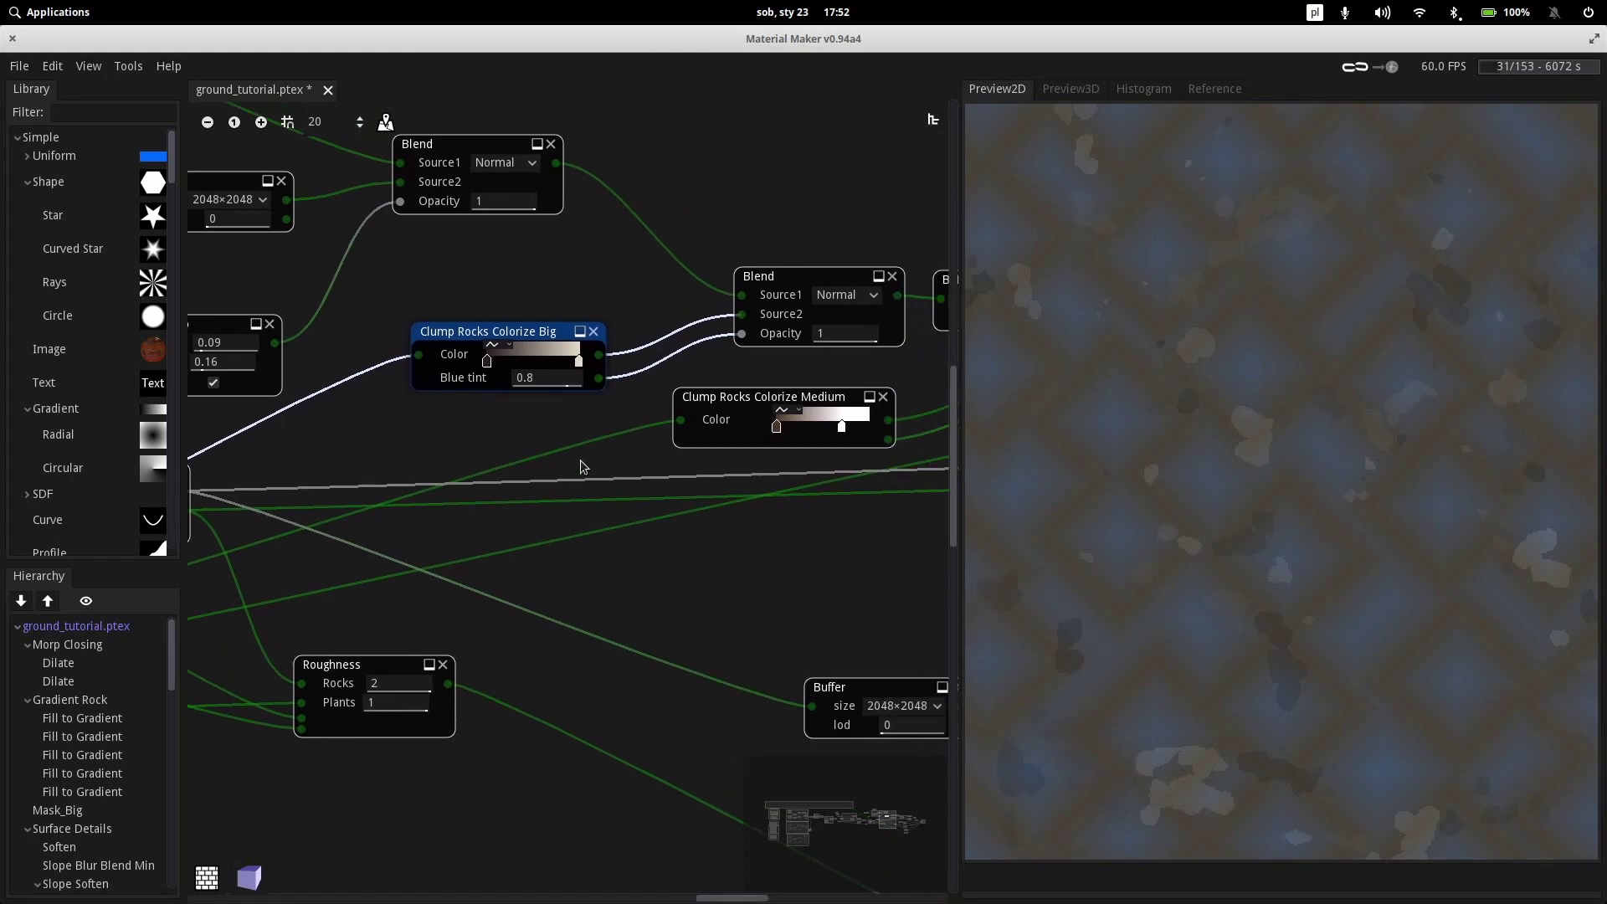
scroll(661, 448, right, 5)
scroll(545, 431, up, 1)
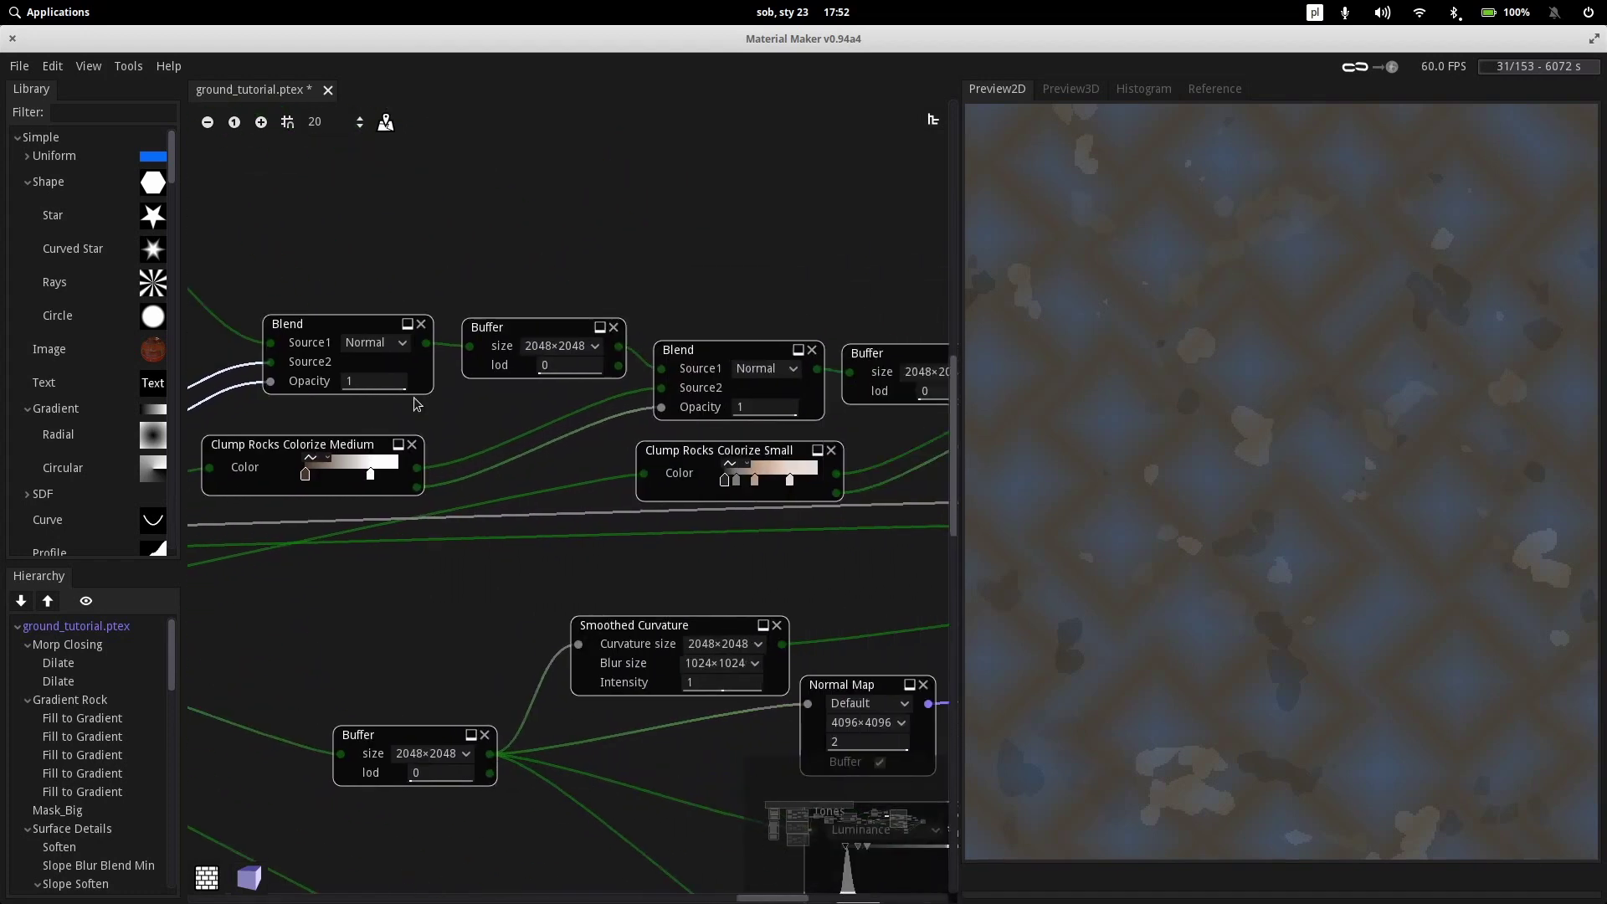
scroll(415, 404, left, 1)
scroll(402, 406, down, 1)
click(335, 437)
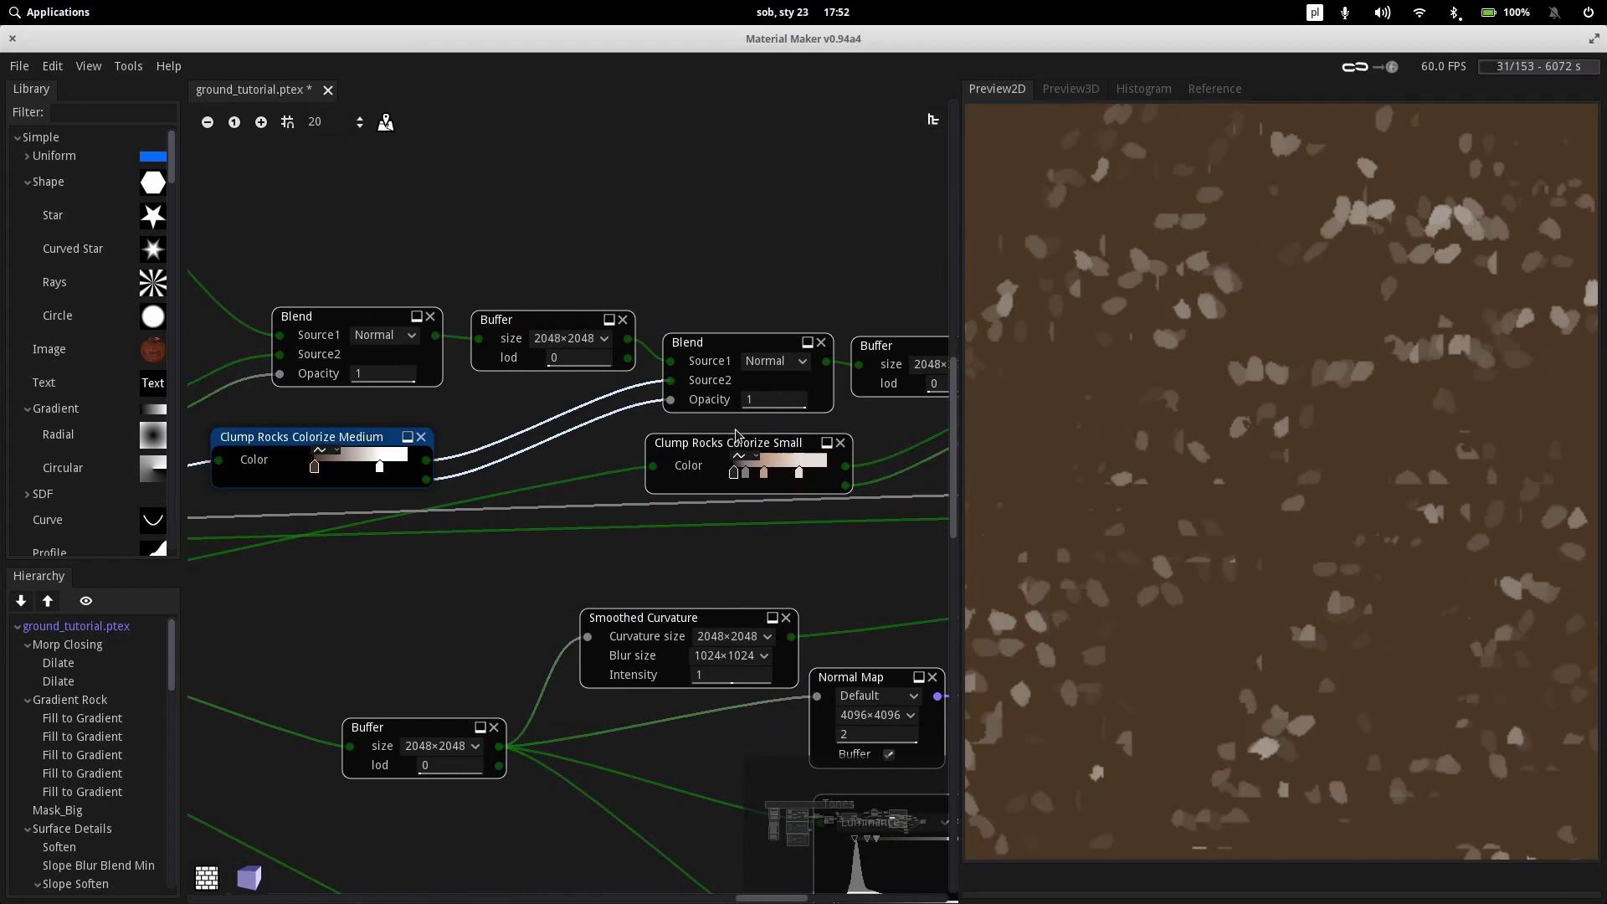
click(762, 451)
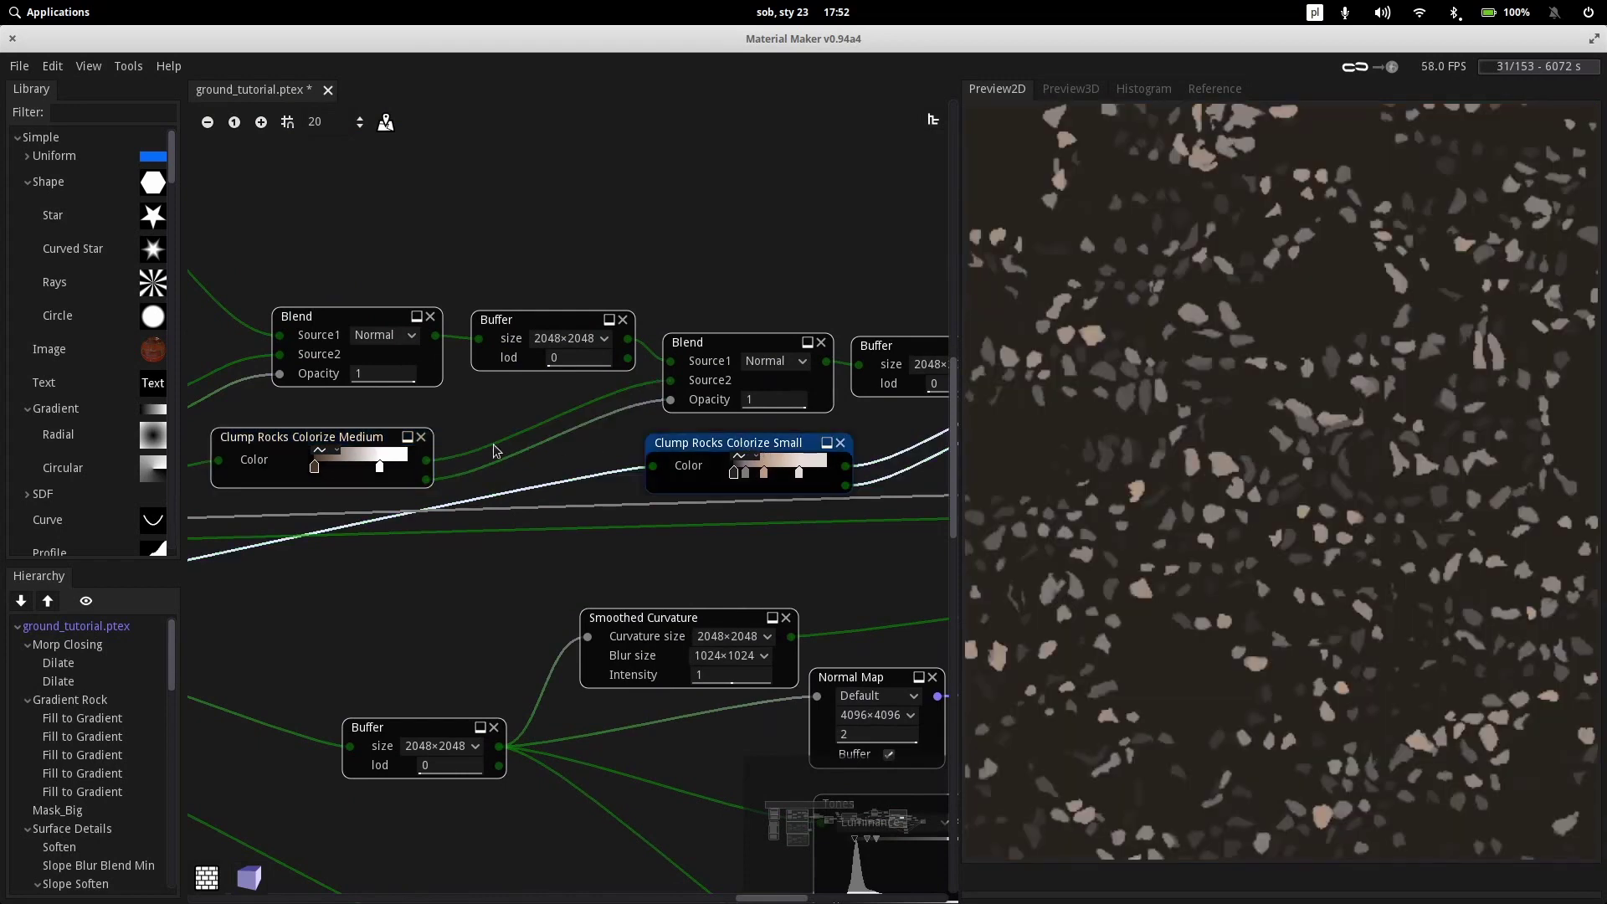
Go back to the Clump Rocks Colorize Big node and open its subgraph
scroll(494, 444, left, 10)
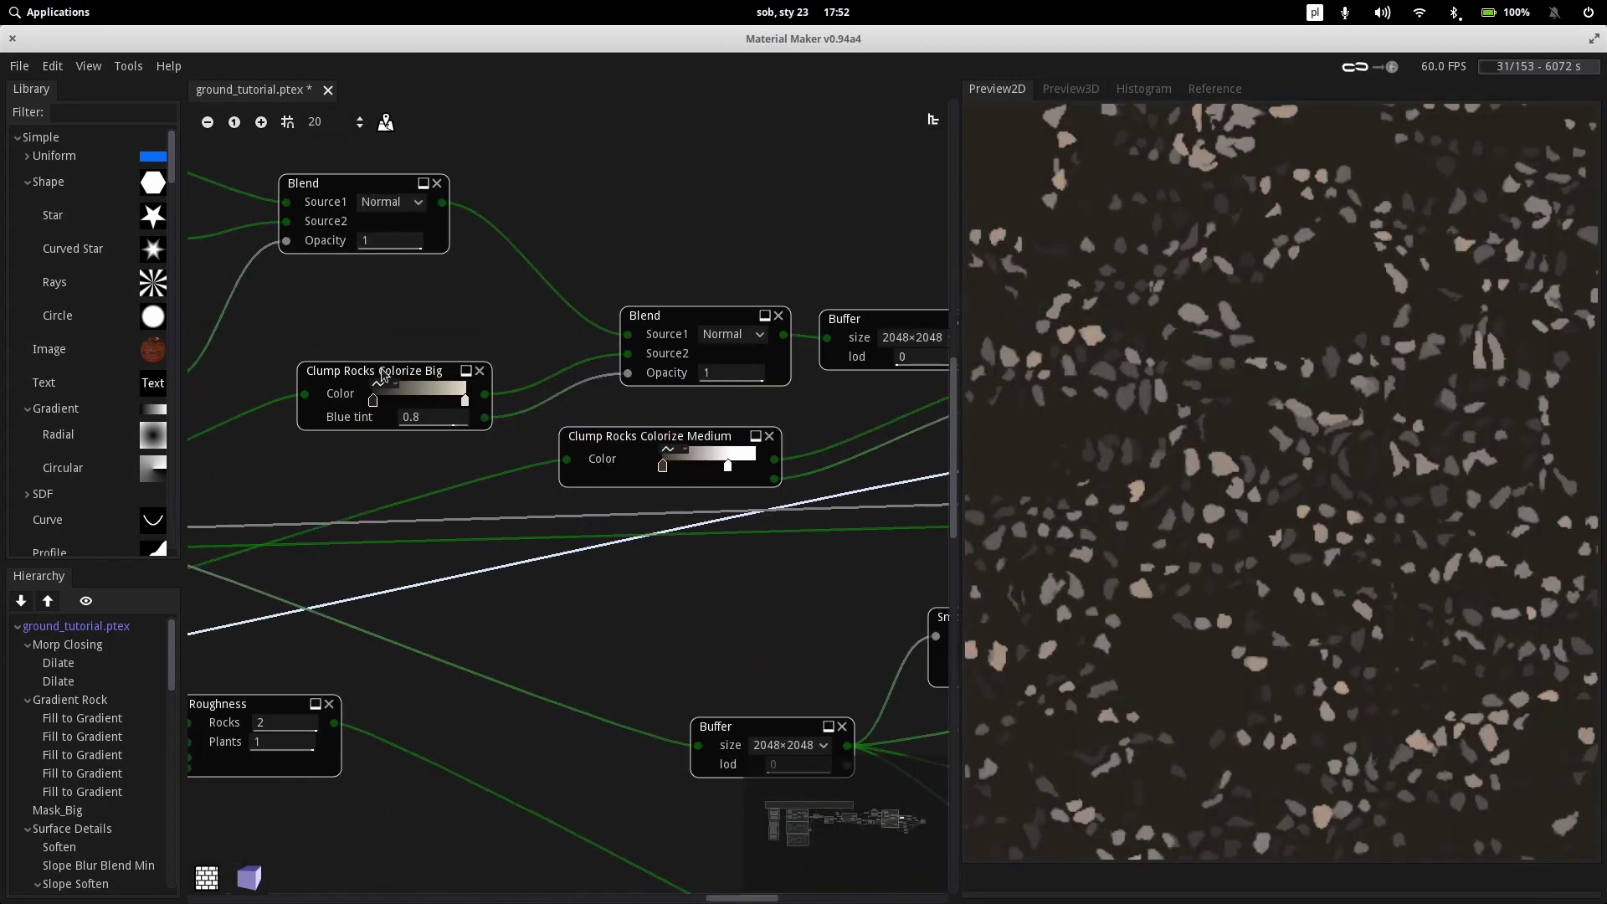
click(356, 426)
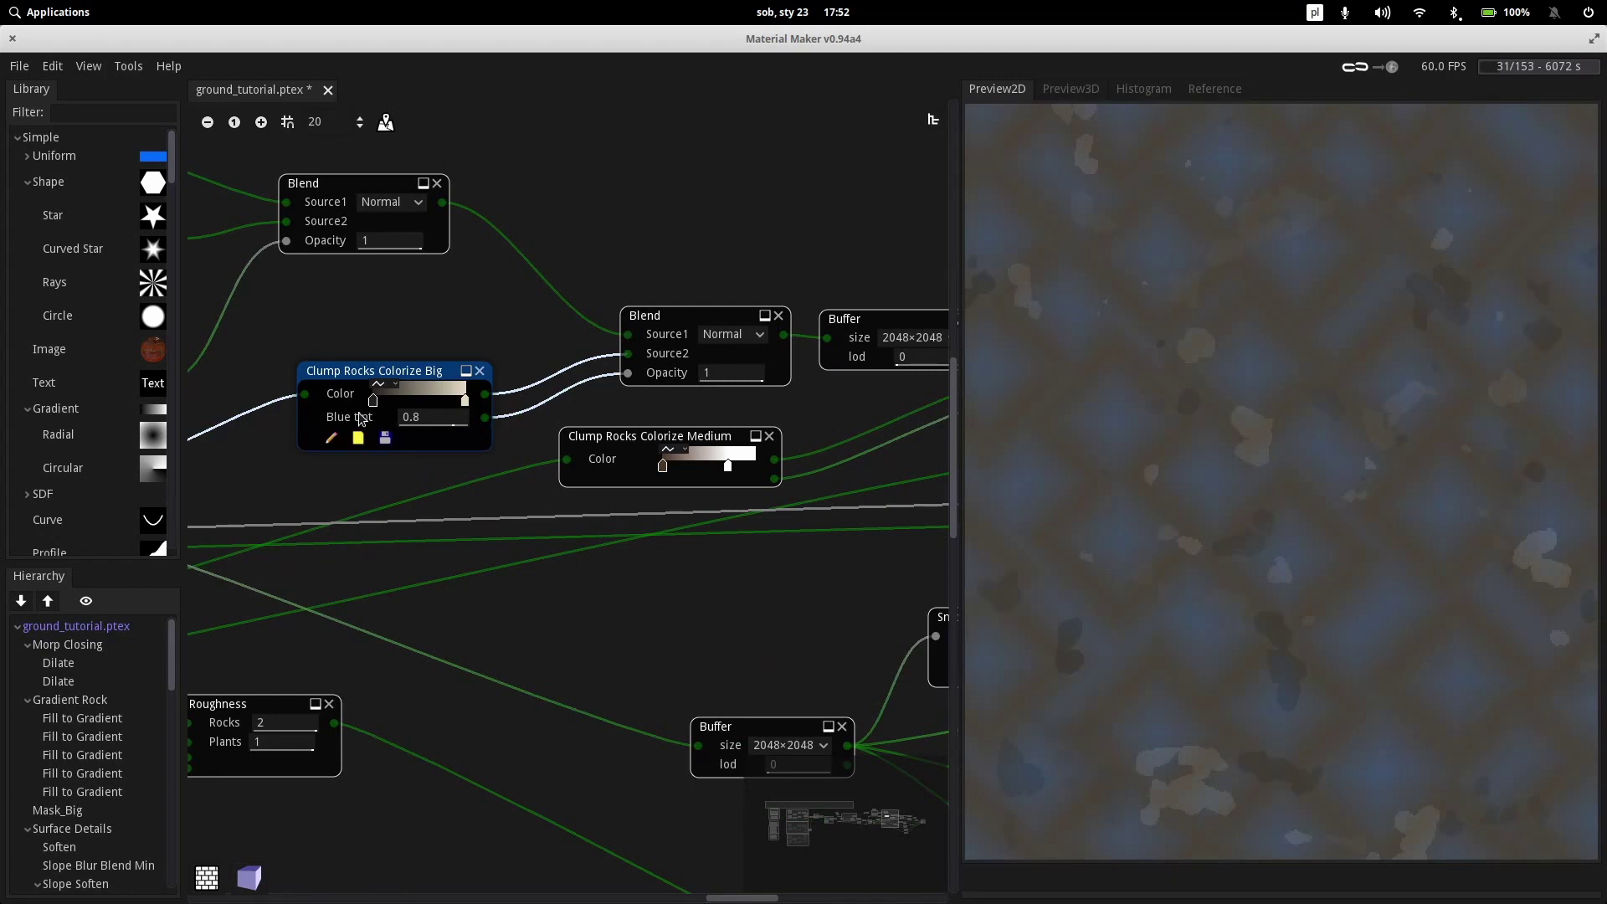
click(332, 441)
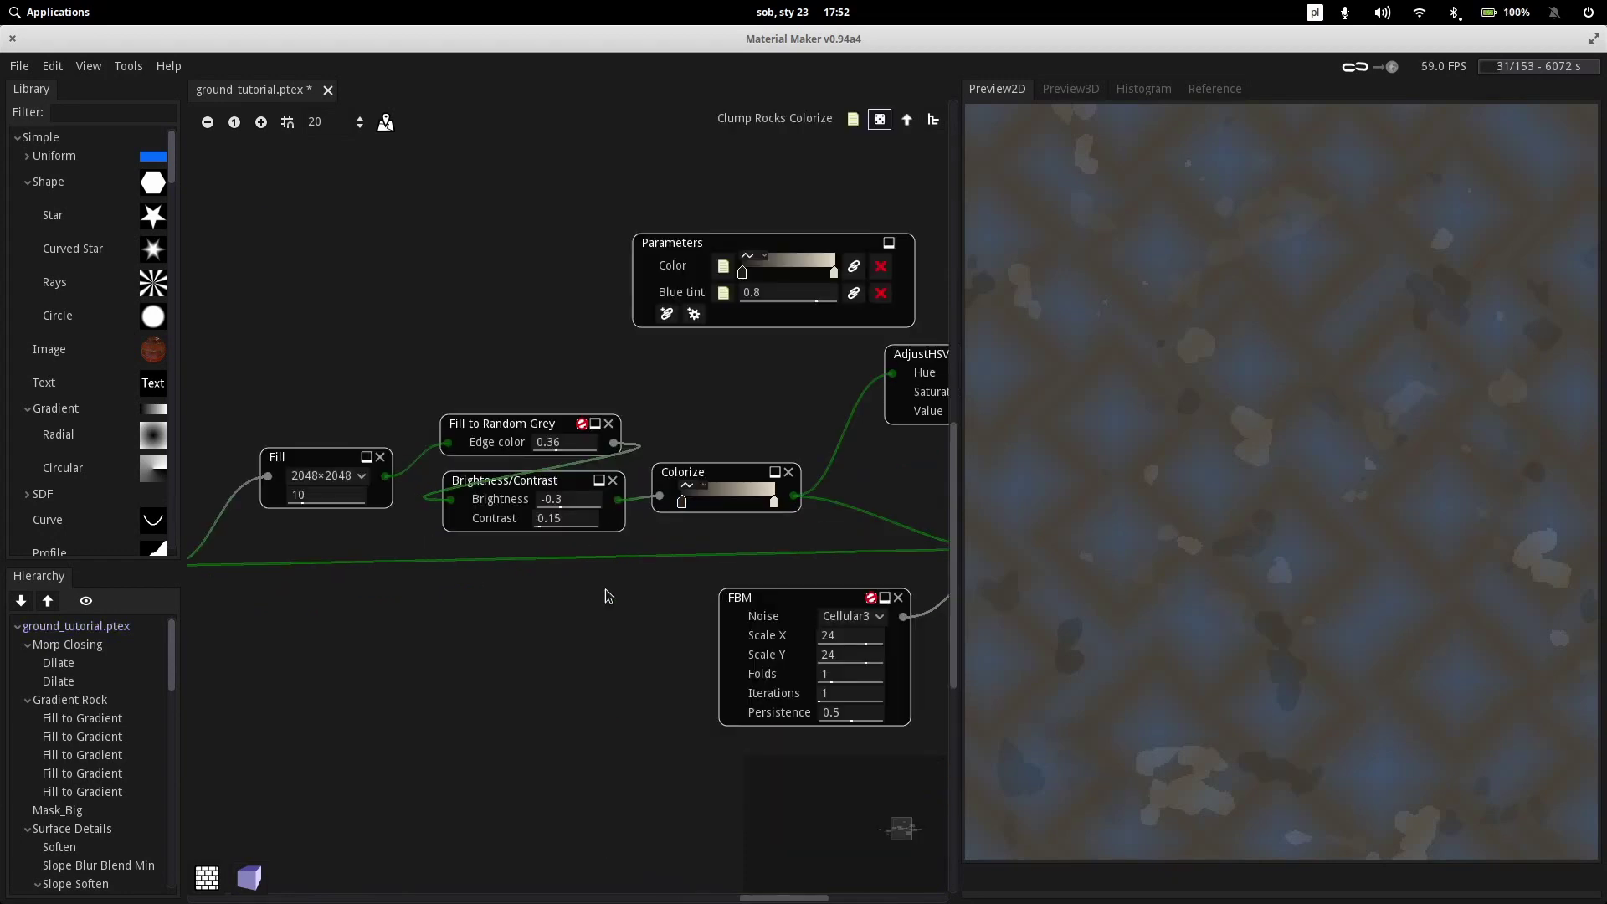
Preview the subgraph's colouring chain in order: Fill, Fill to Random Grey, Brightness/Contrast and Colorize
middle_drag(606, 590, 496, 647)
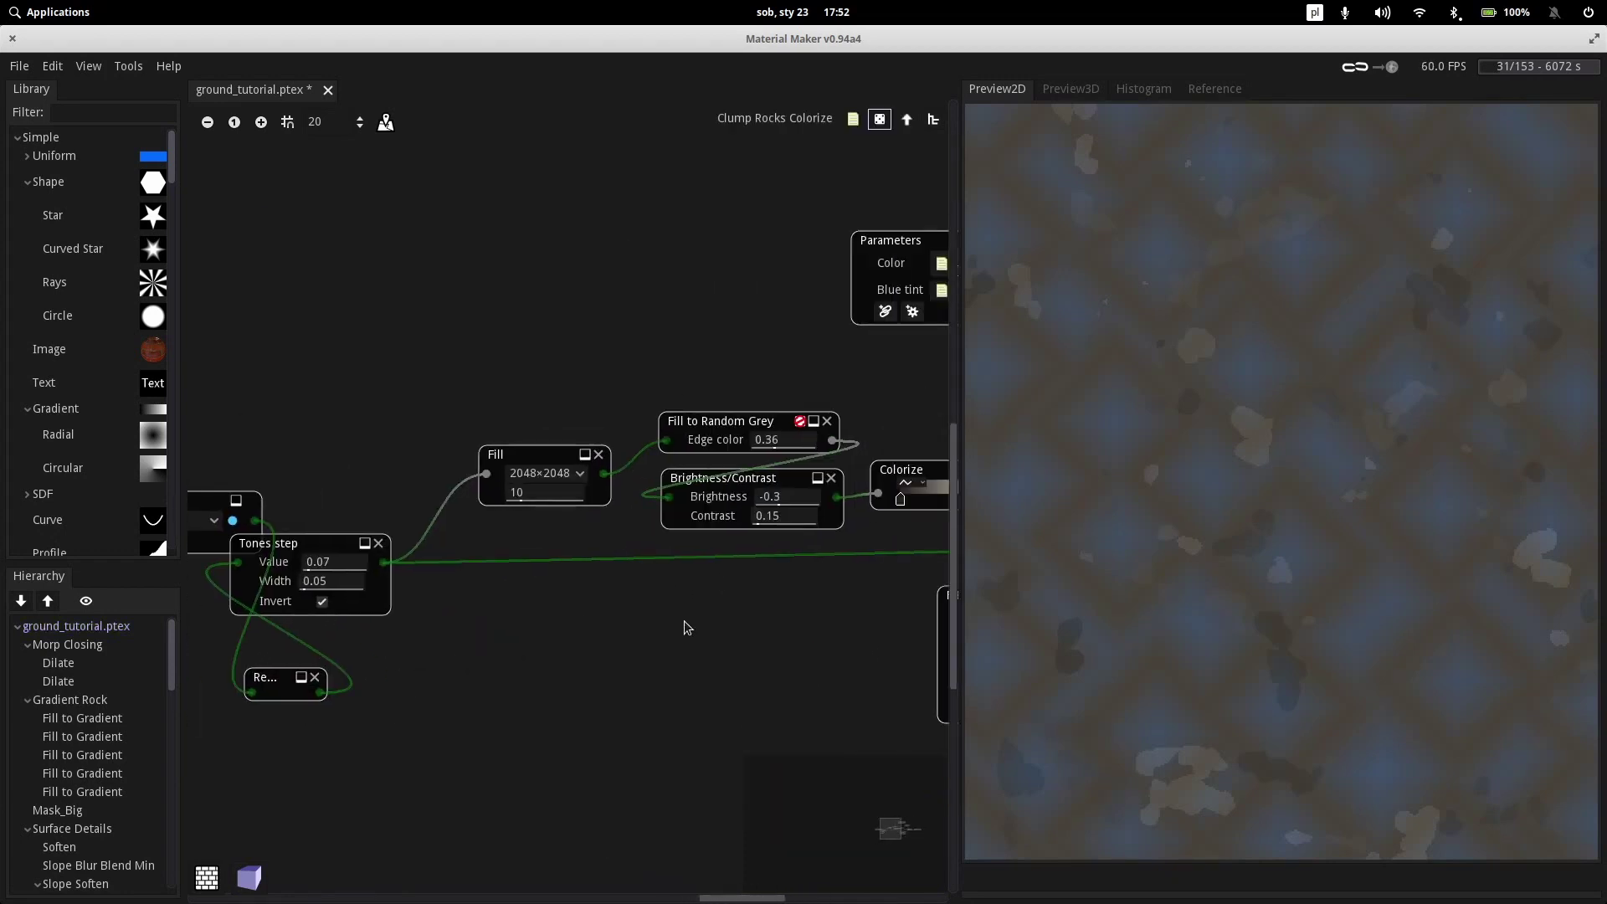
middle_drag(685, 628, 495, 618)
click(345, 446)
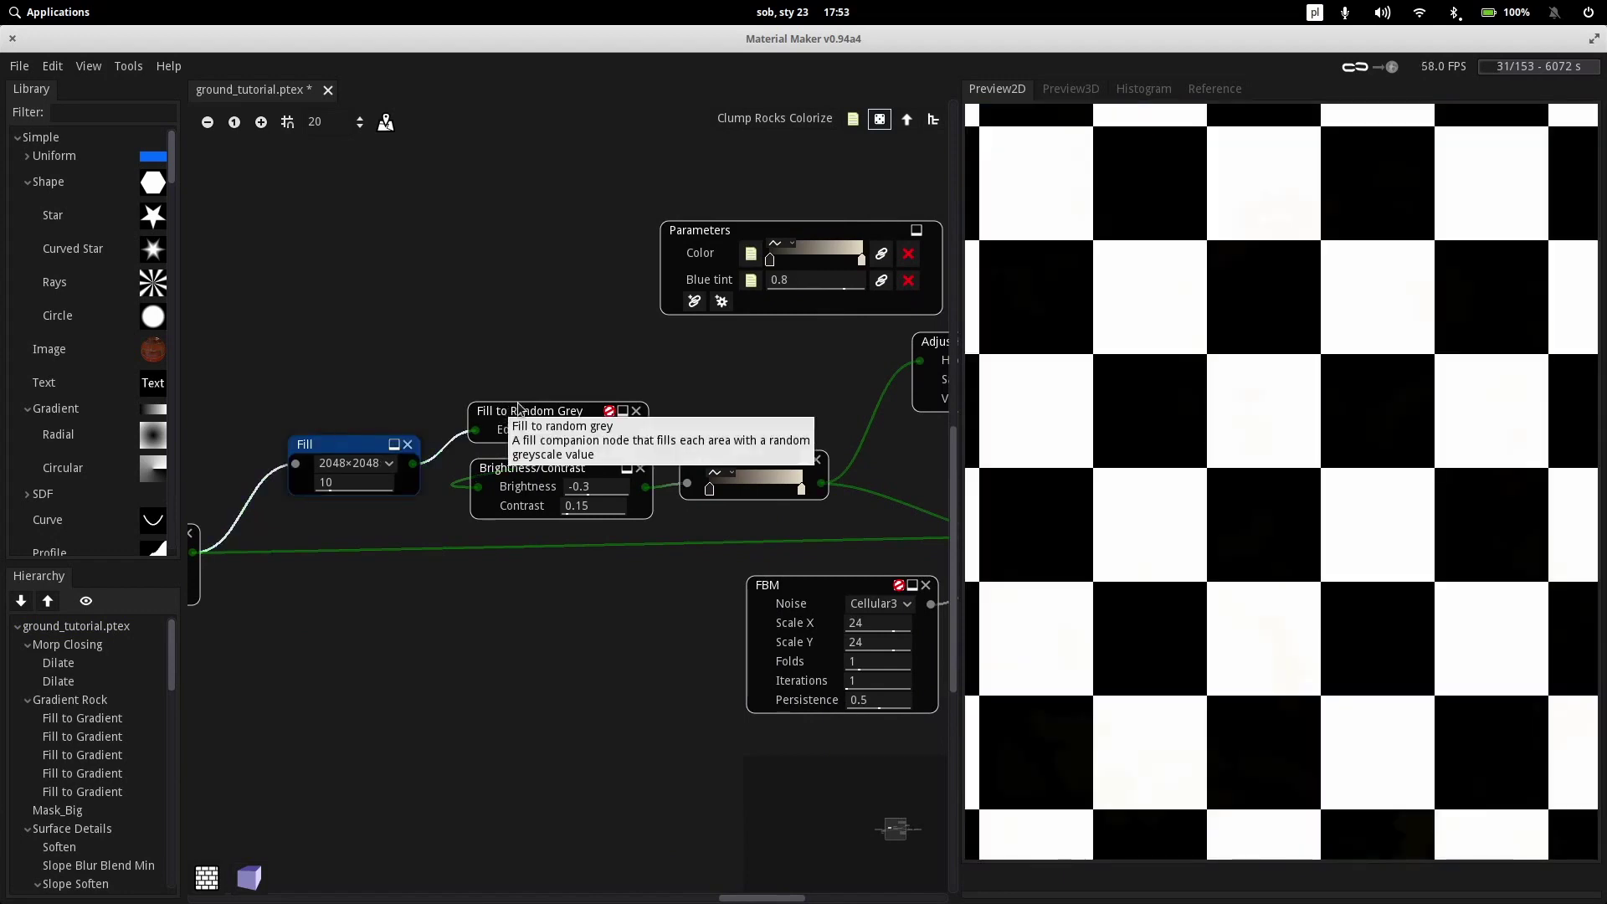
click(491, 412)
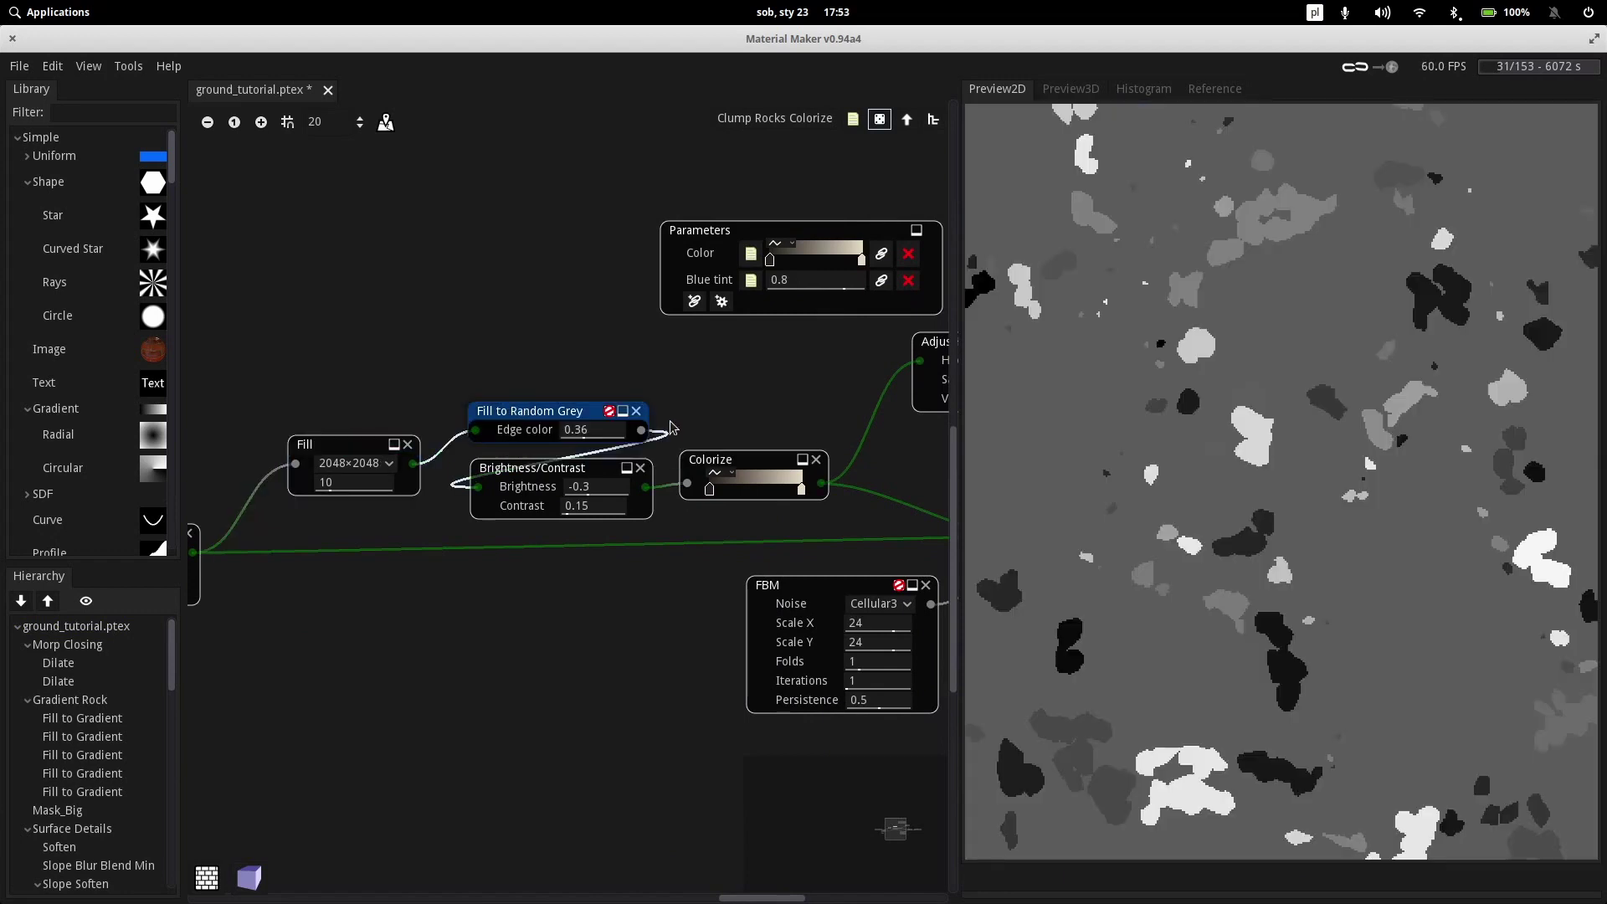
click(591, 471)
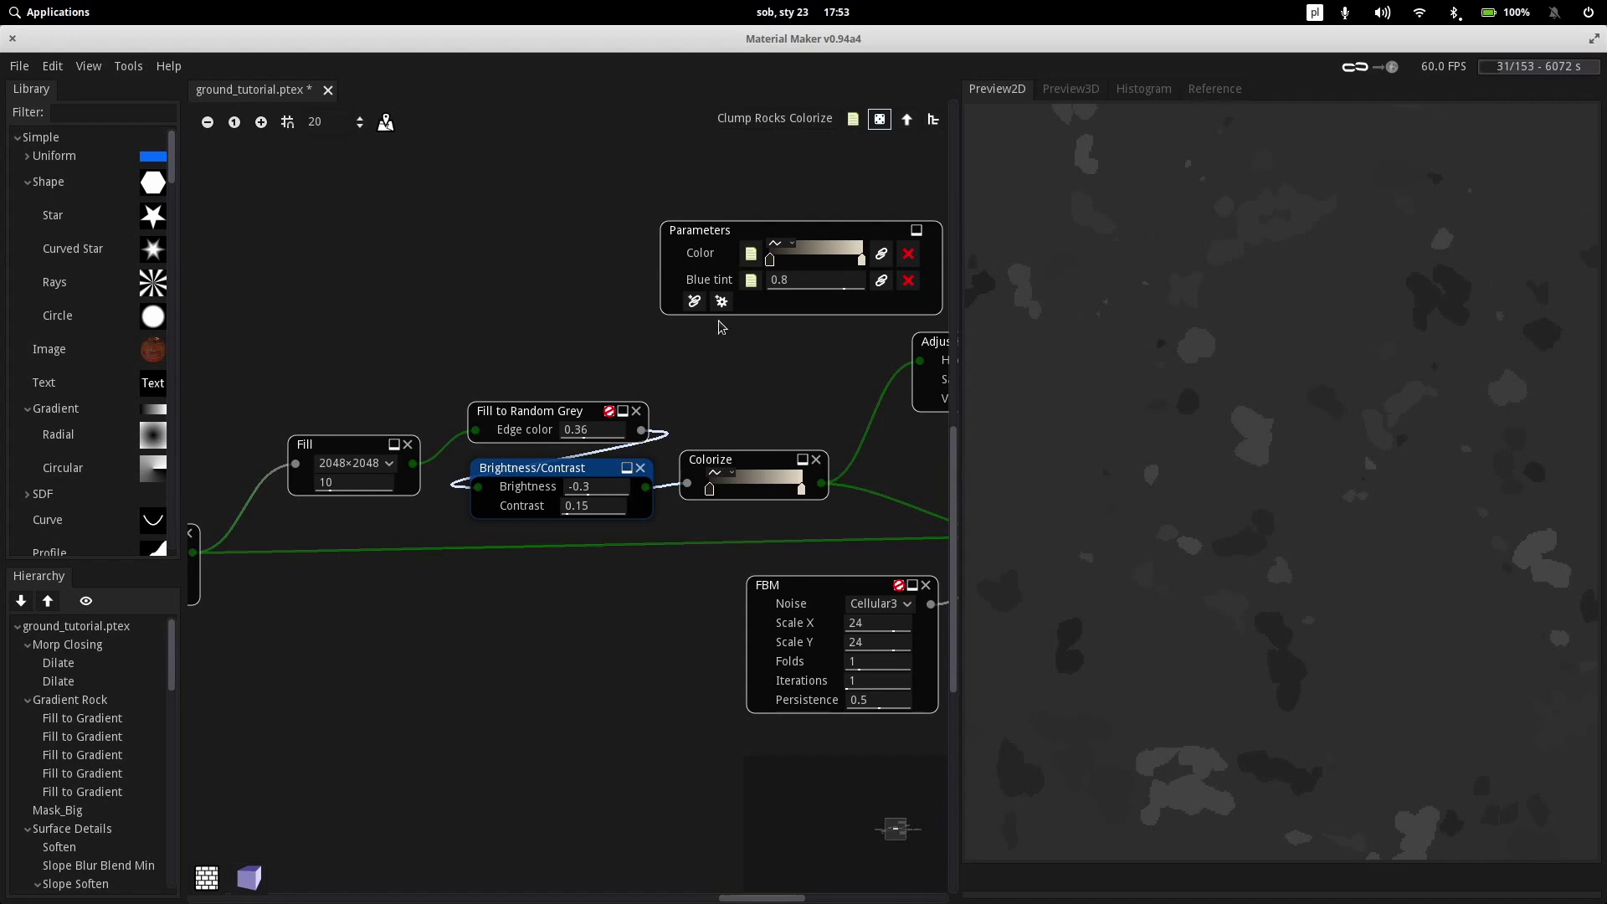
middle_drag(758, 339, 605, 325)
click(586, 446)
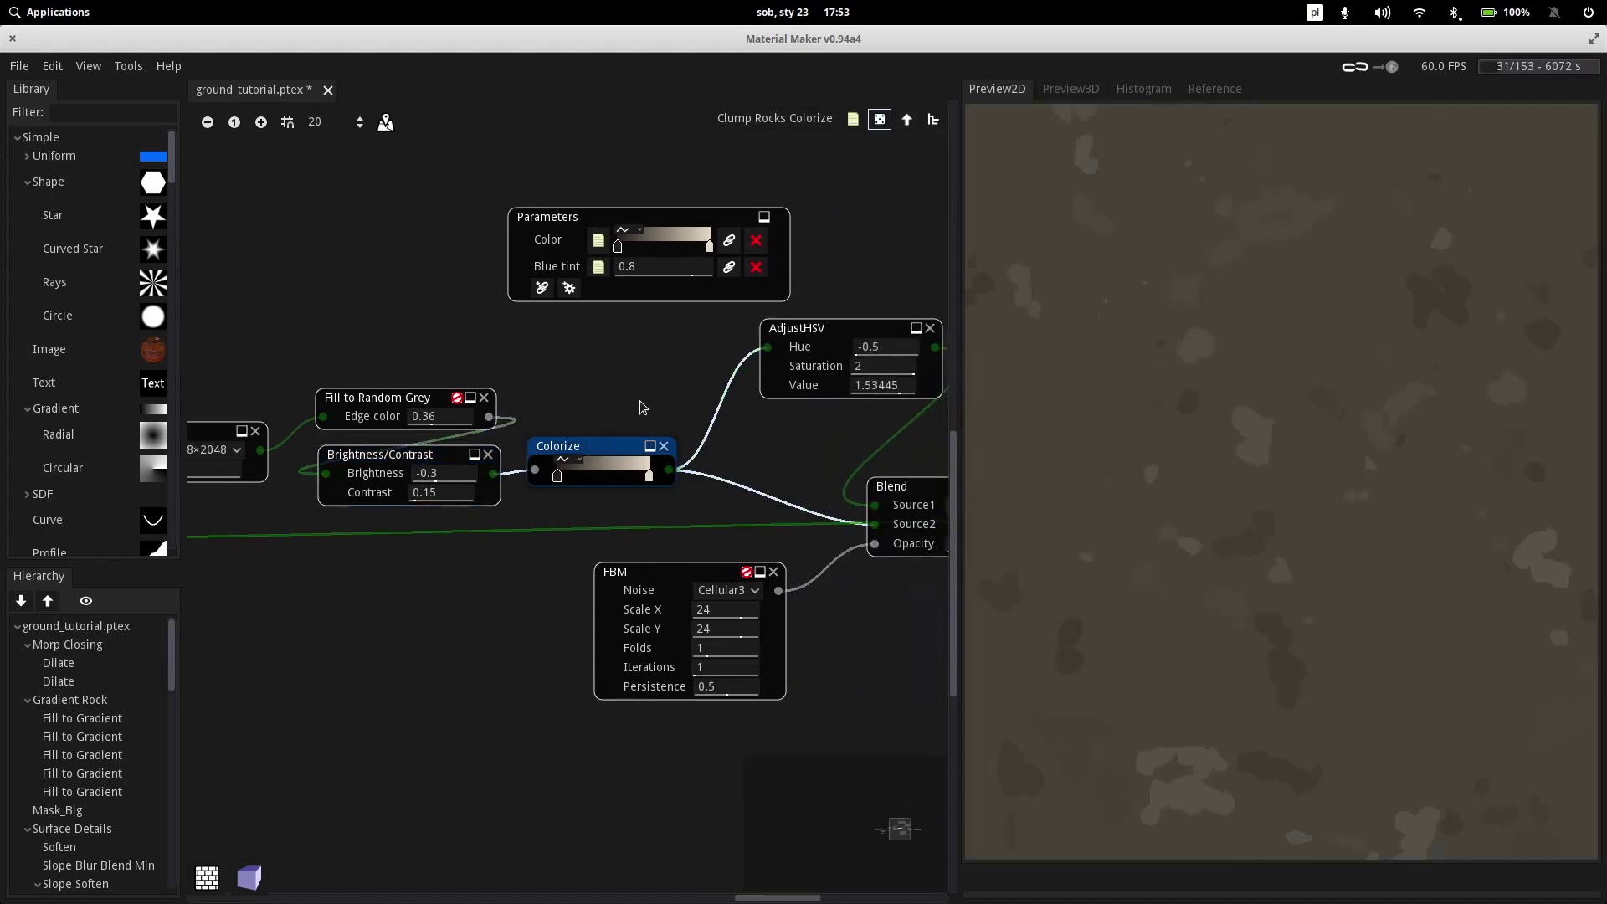
Preview the AdjustHSV blue tint, the Blend that mixes it in, and the FBM noise masking that Blend
middle_drag(671, 366, 370, 346)
middle_drag(625, 619, 680, 594)
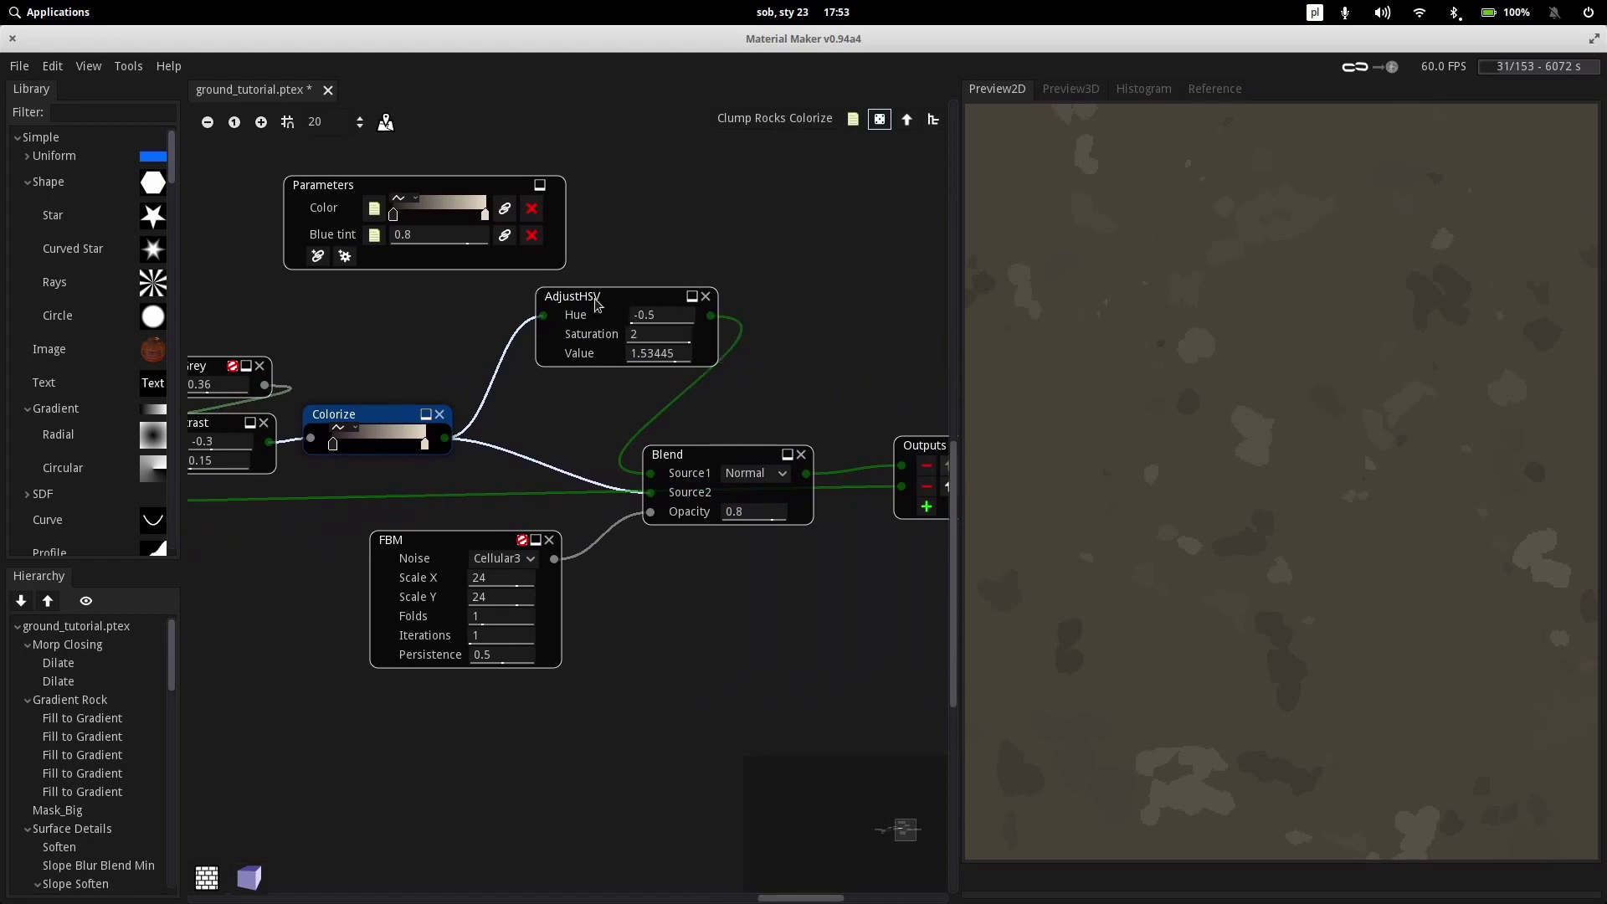
click(597, 303)
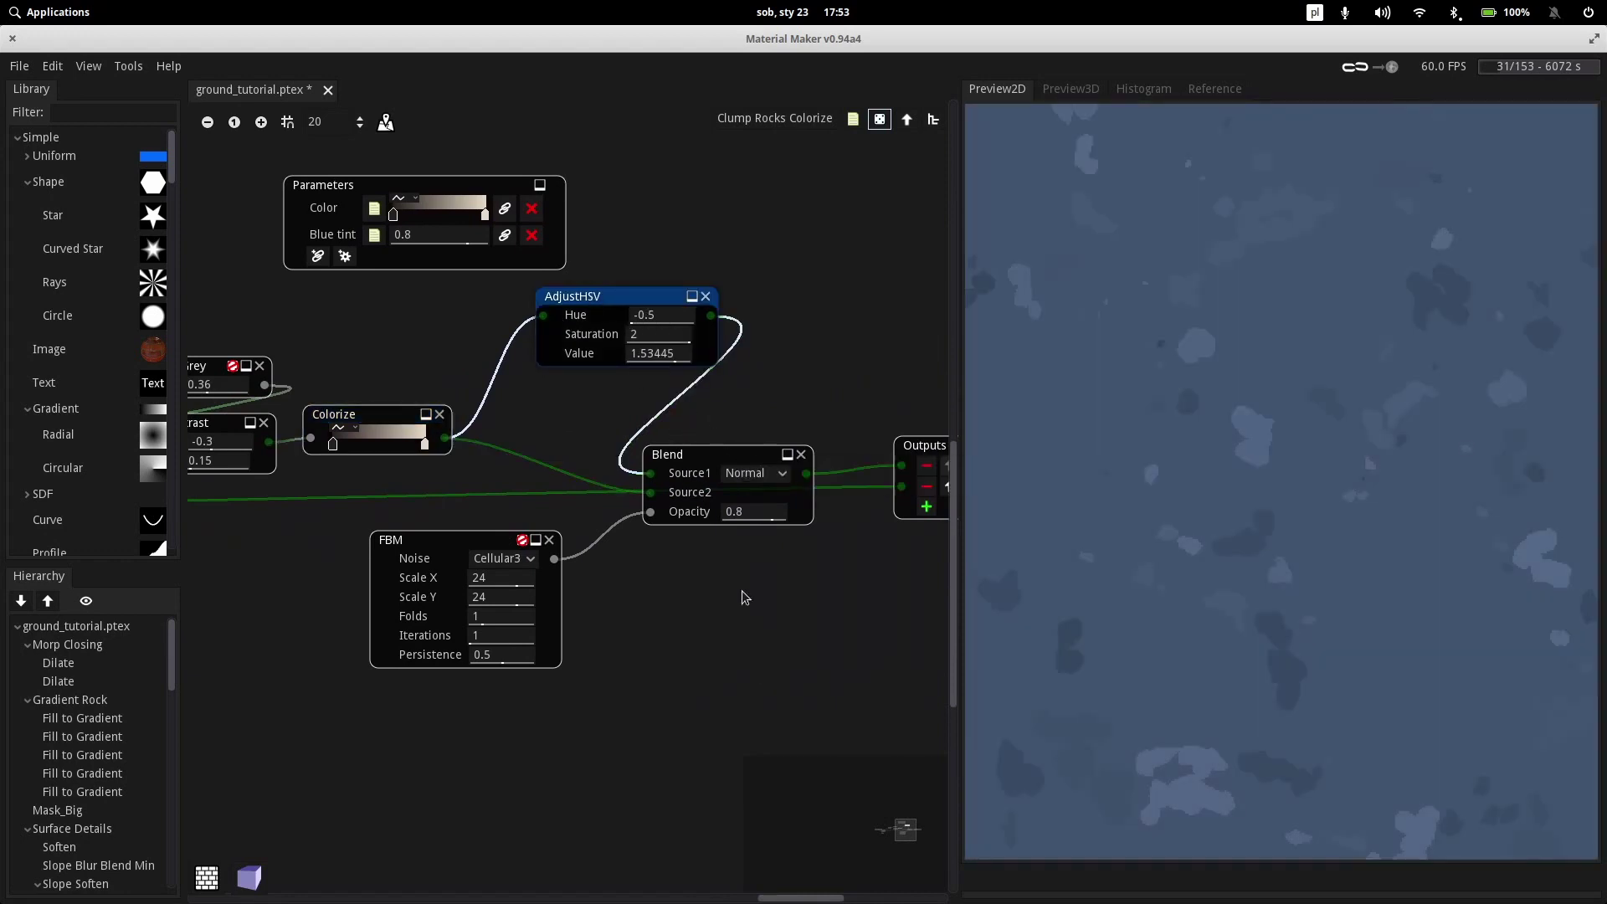
click(697, 475)
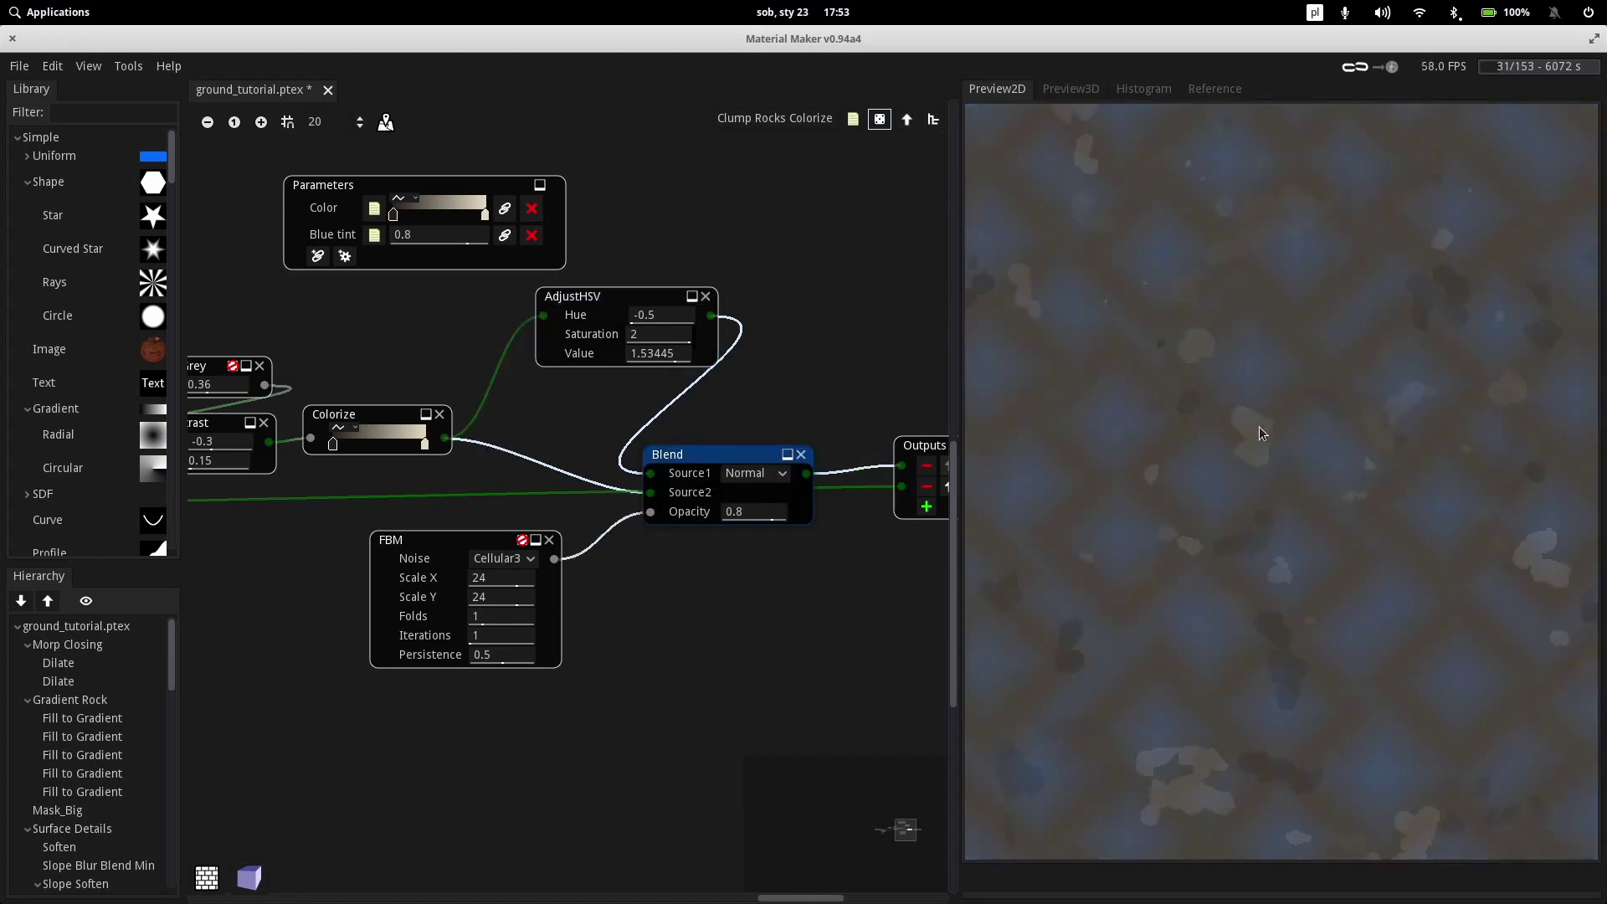
click(471, 538)
Return to the main graph, and preview the Clump Rocks Colorize Medium and Clump Rocks Colorize Small nodes
middle_drag(599, 554, 342, 573)
click(904, 120)
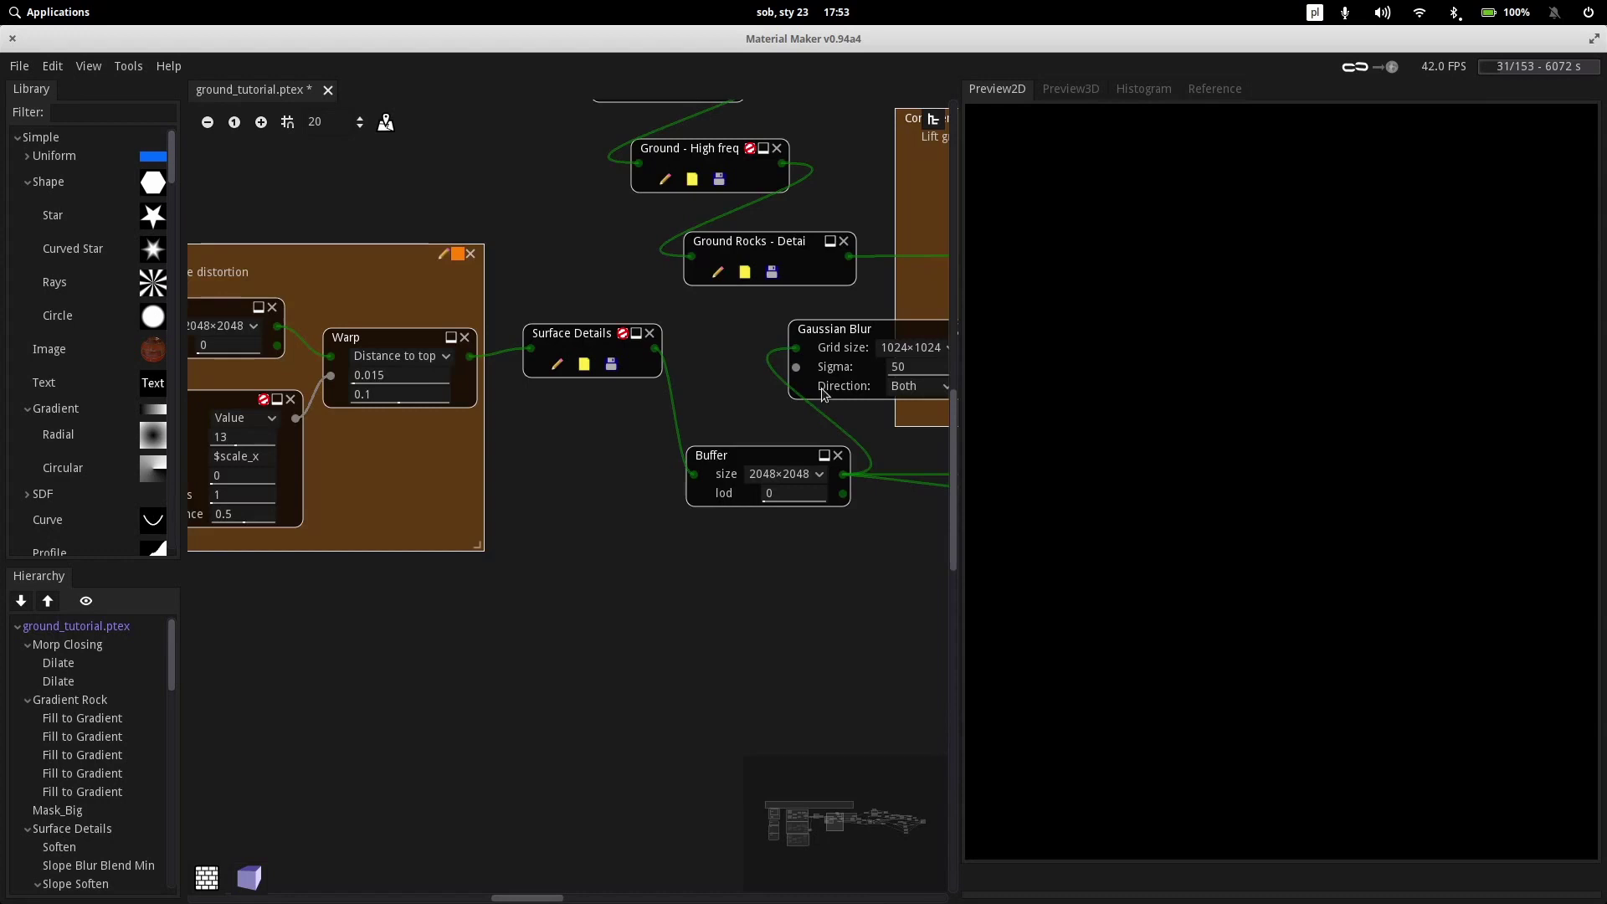
middle_drag(712, 423, 360, 508)
middle_drag(876, 293, 361, 331)
middle_drag(778, 419, 183, 506)
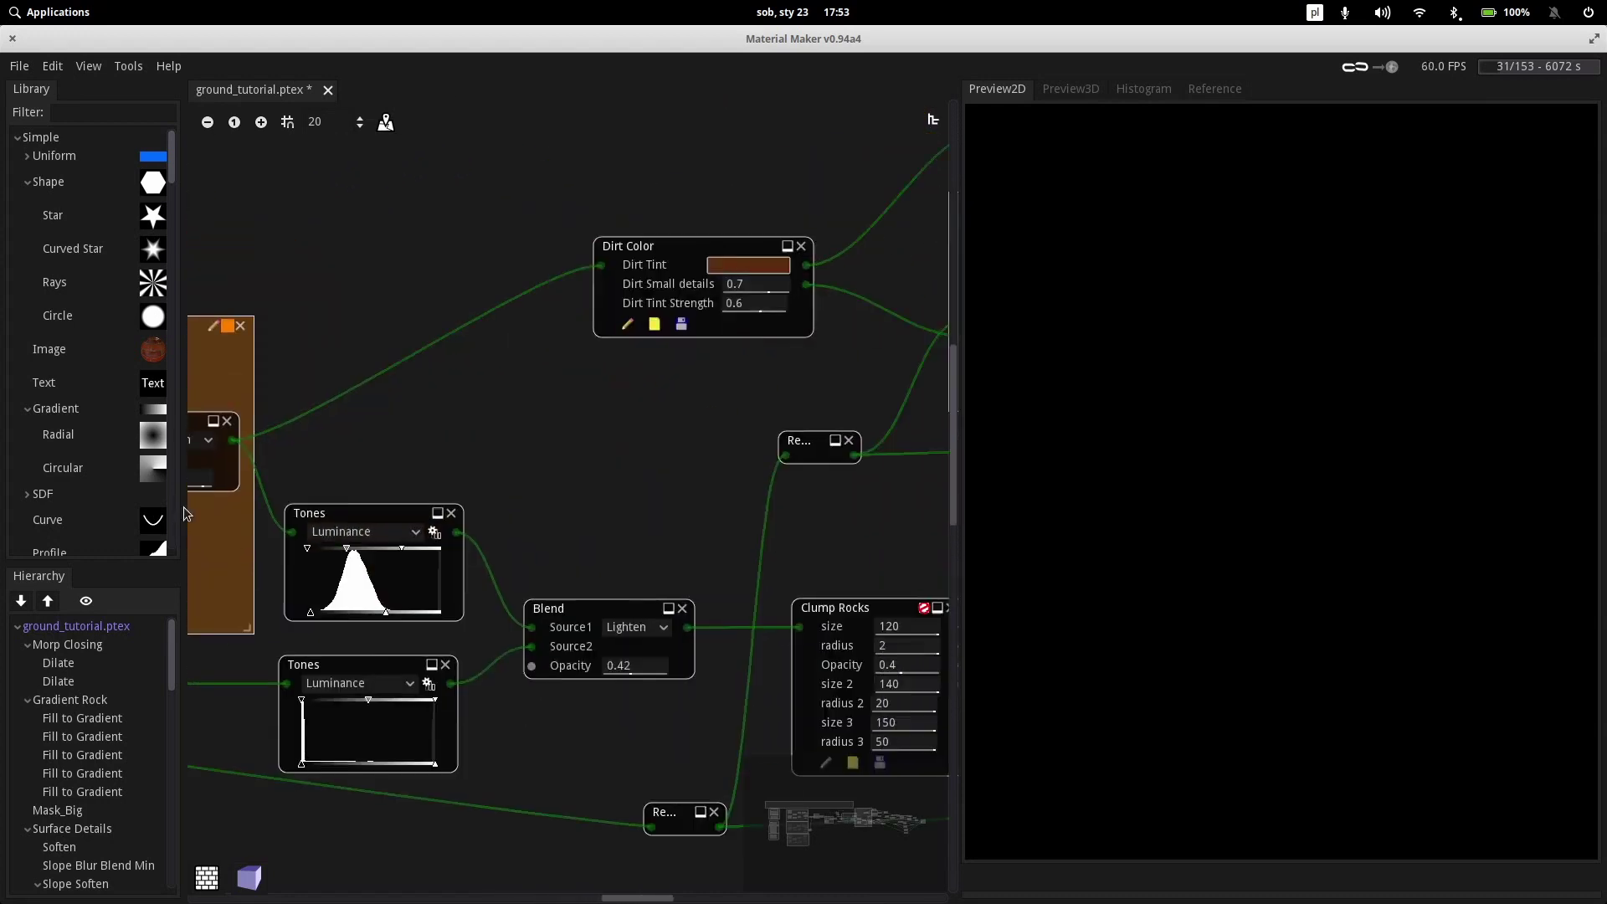
middle_drag(712, 409, 221, 427)
middle_drag(795, 452, 205, 466)
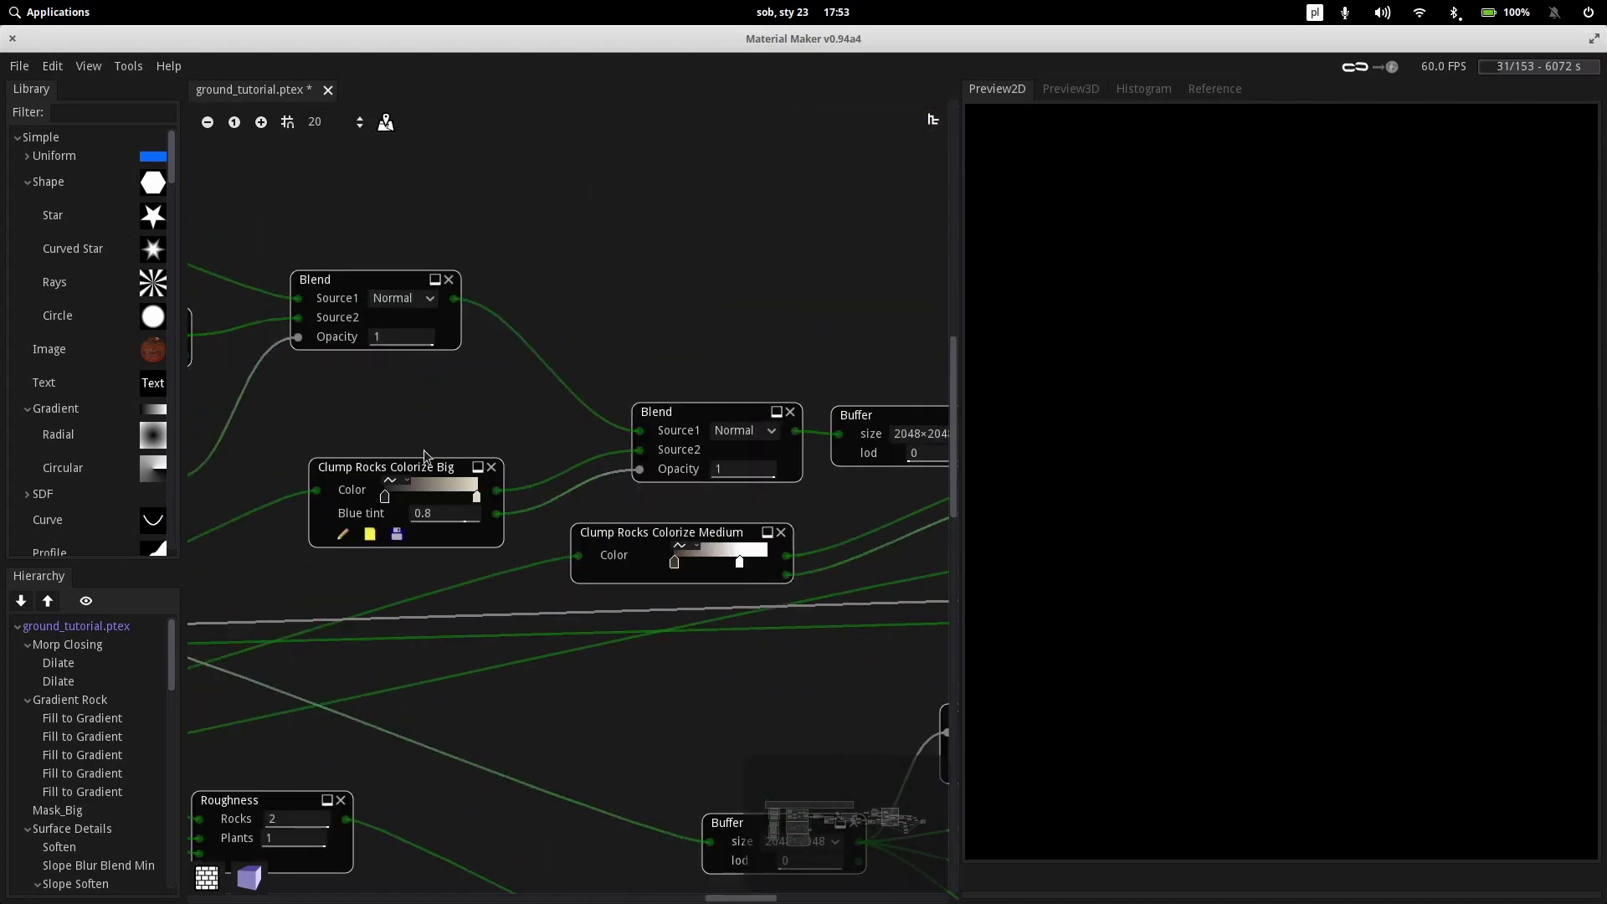
middle_drag(686, 501, 428, 492)
click(402, 527)
middle_drag(696, 533, 544, 538)
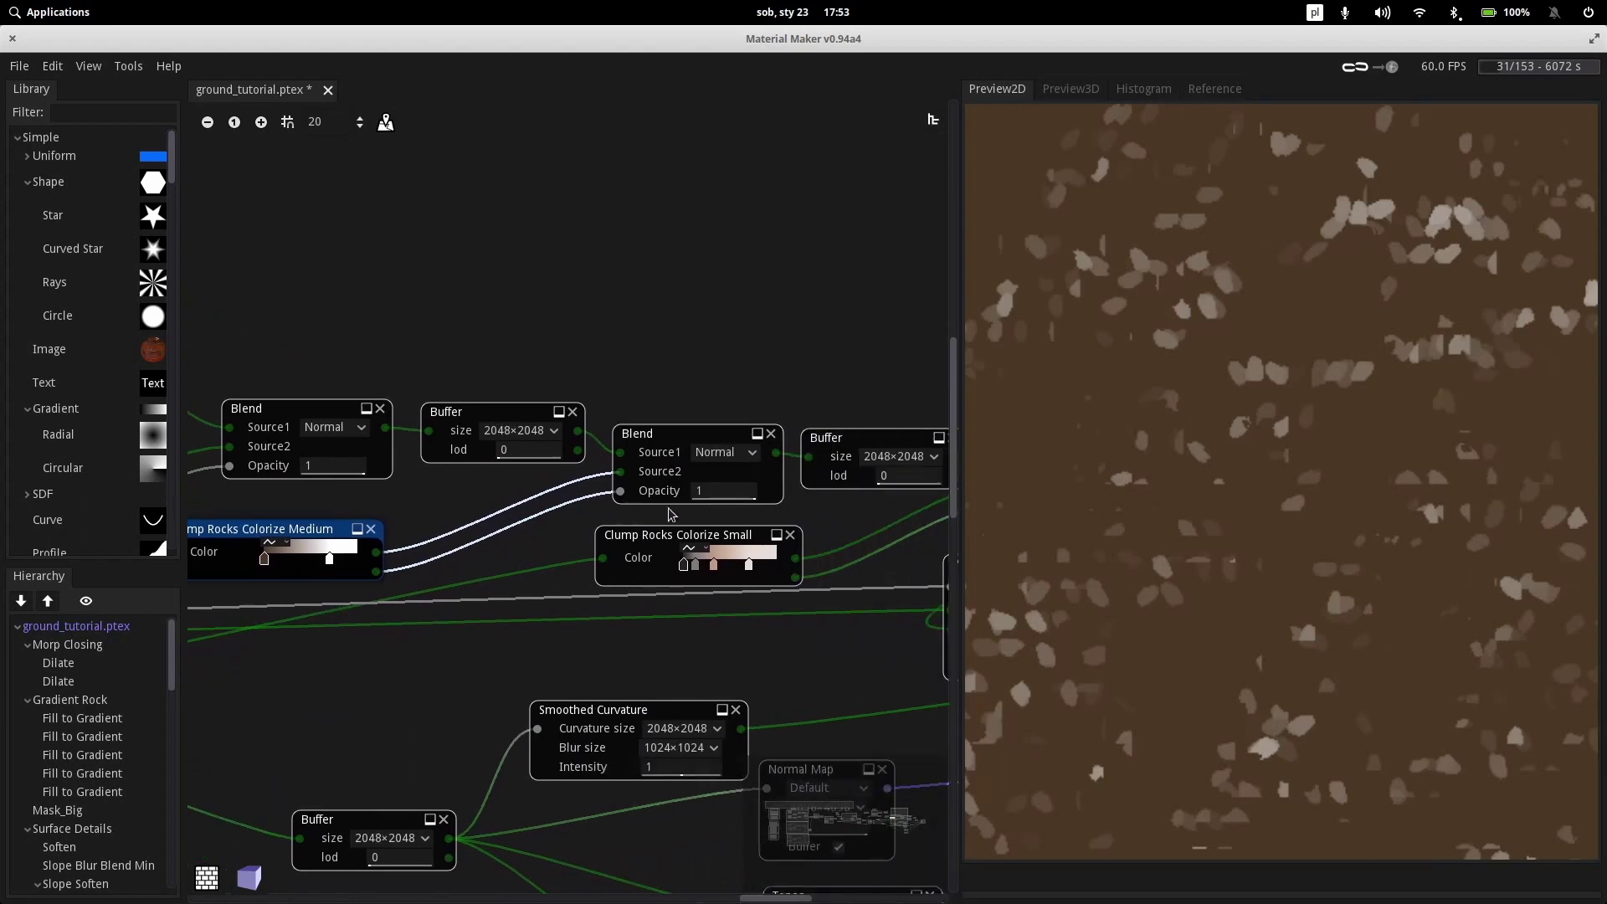
click(666, 536)
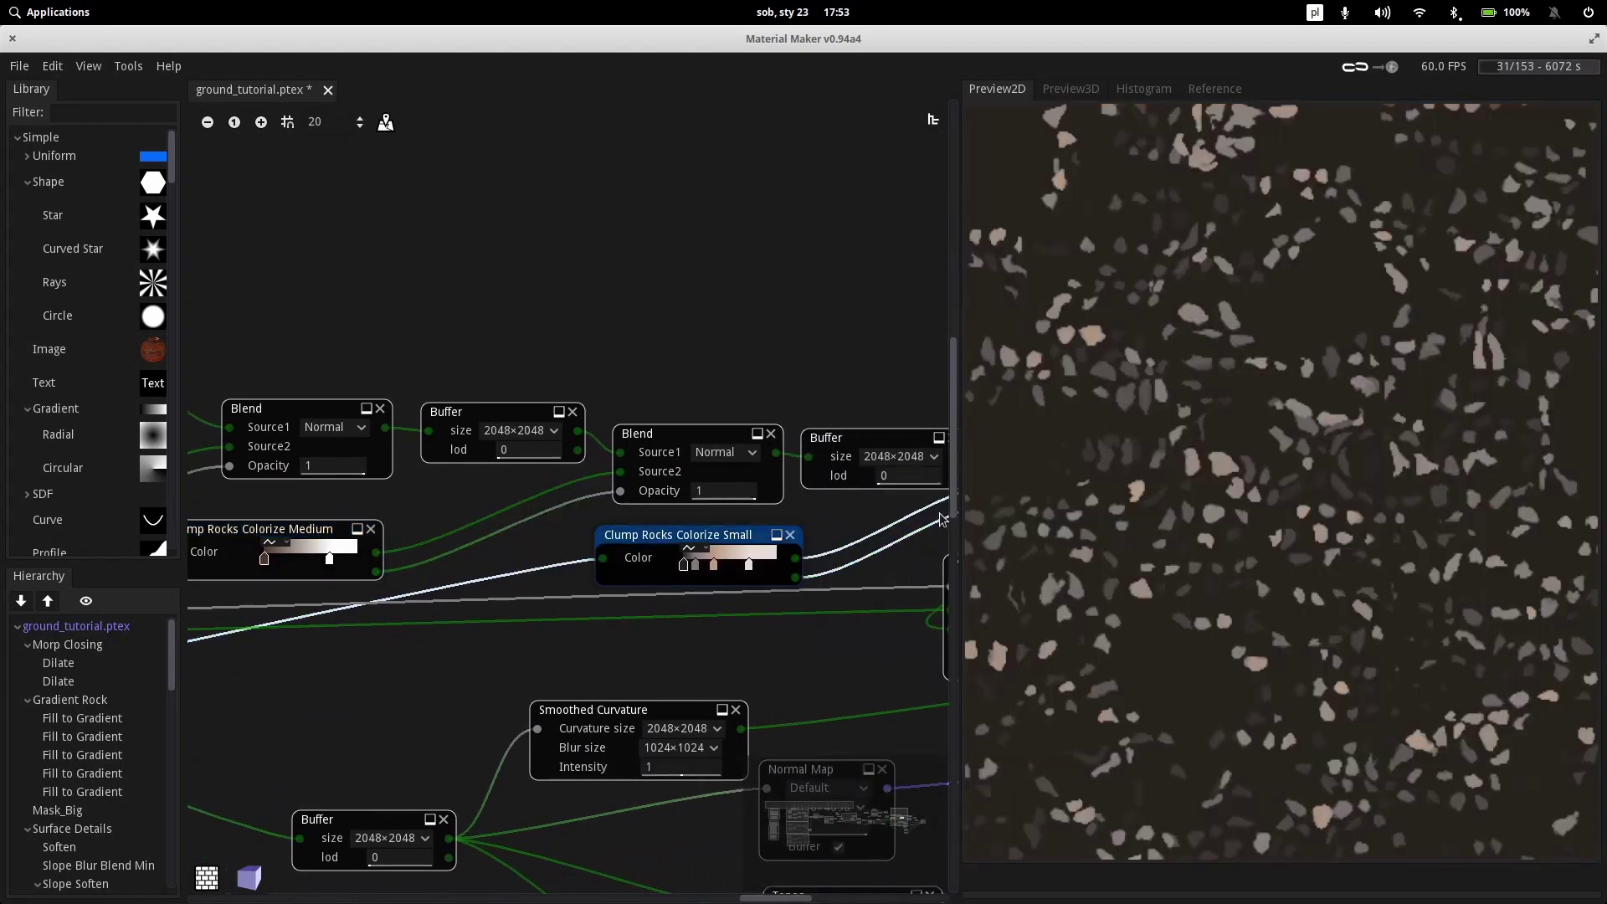
Preview the Blend that adds the small clump rocks before Plants Colorize, and examine the ground up close
middle_drag(901, 544, 796, 609)
middle_drag(614, 577, 333, 578)
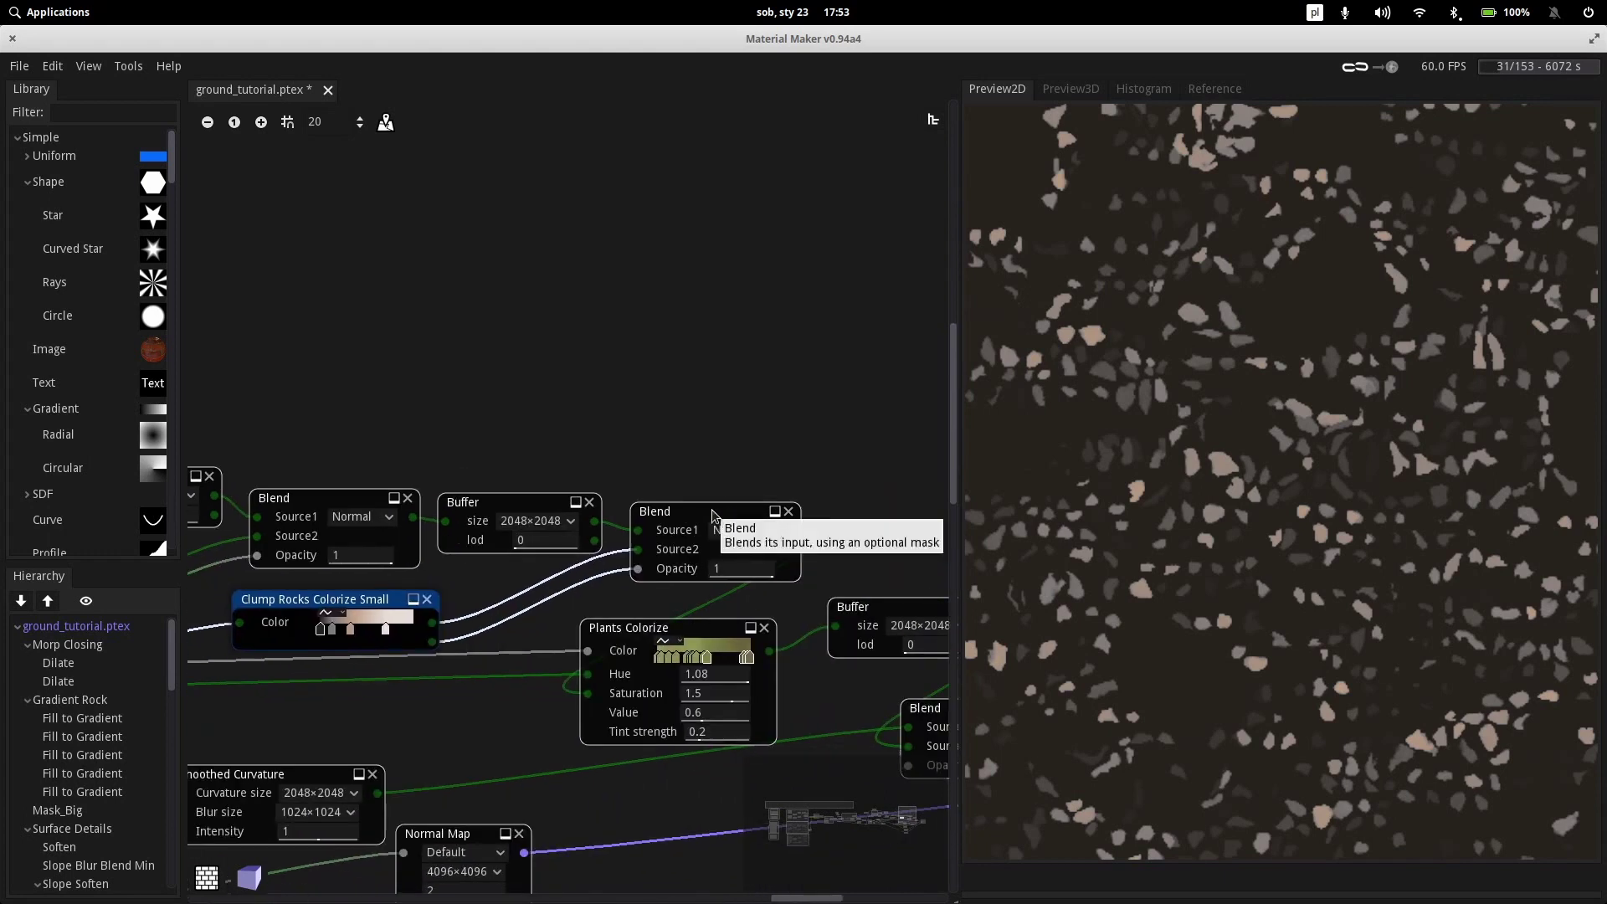
click(713, 515)
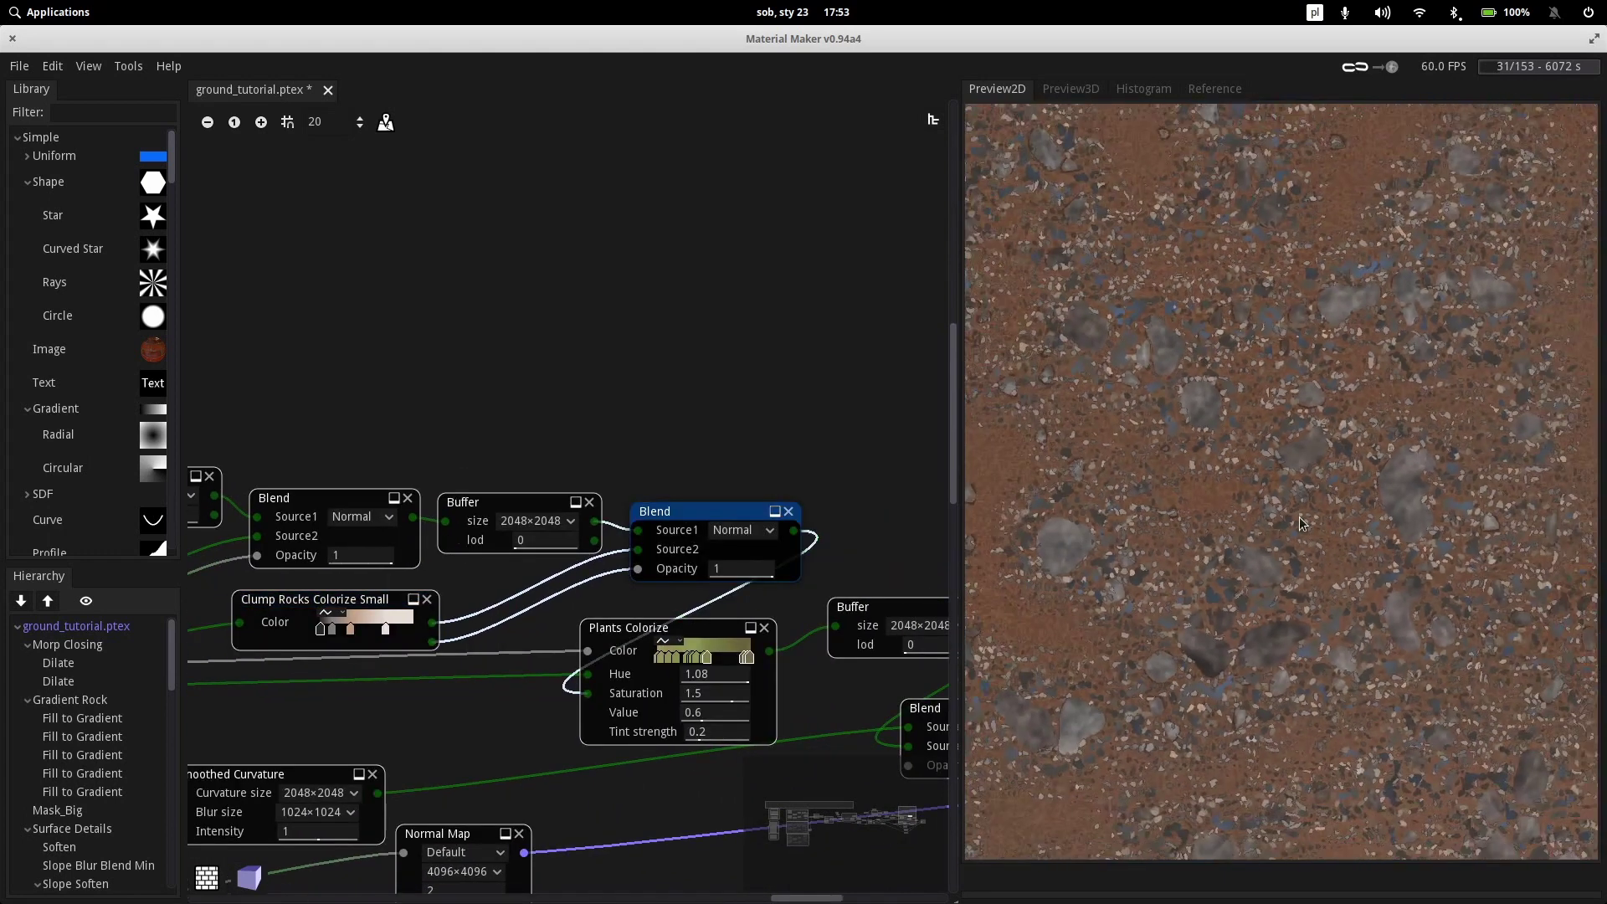
scroll(1307, 536, up, 5)
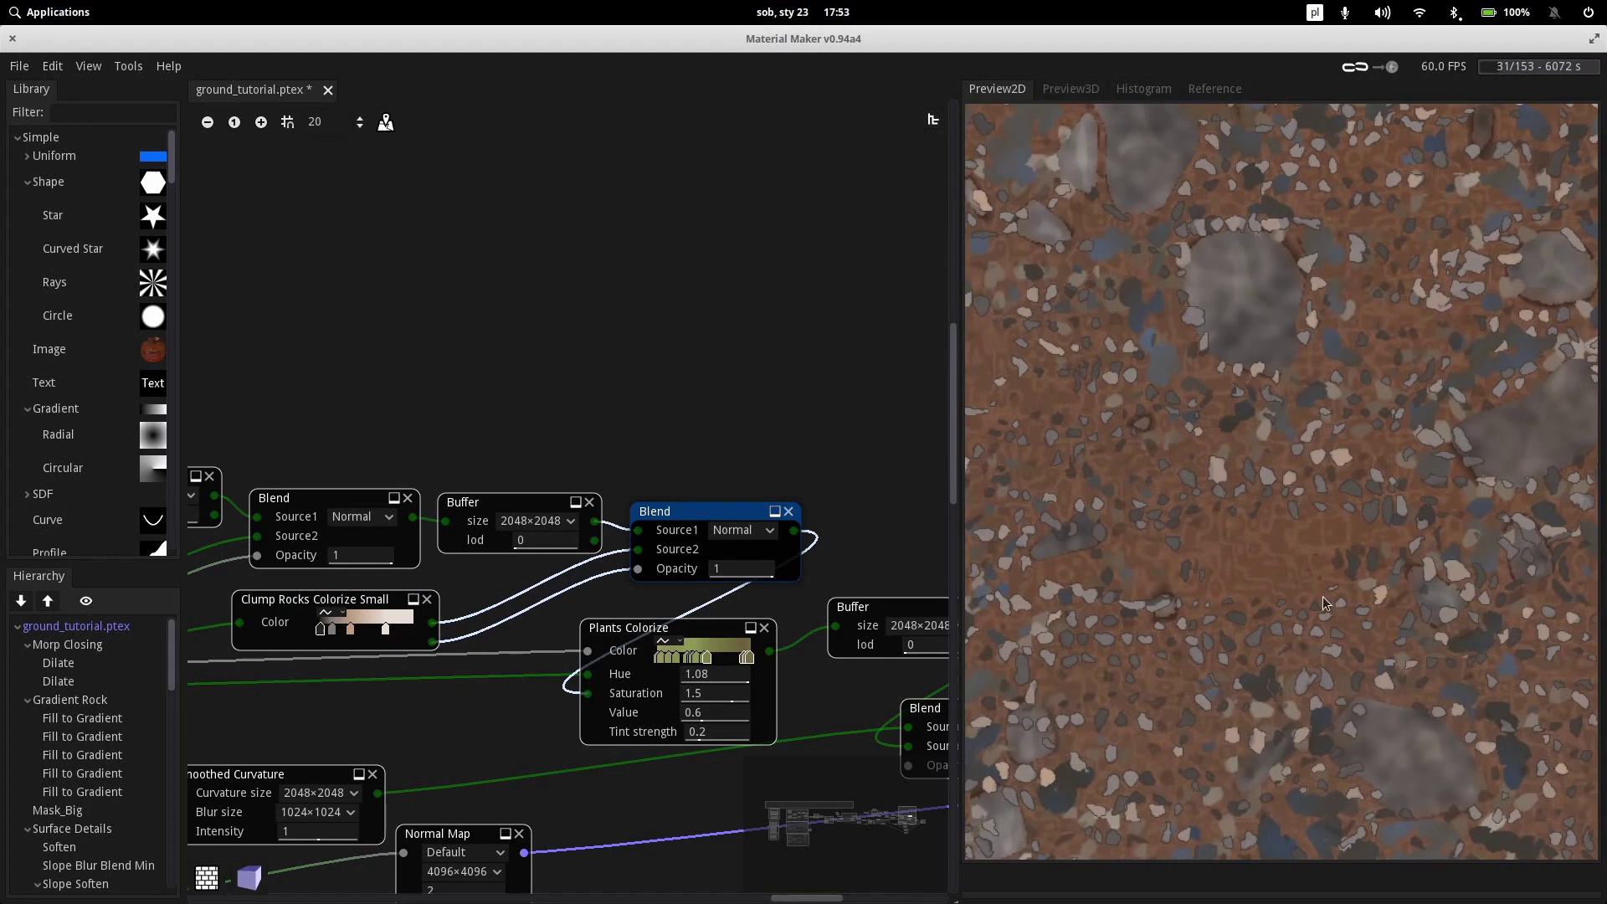
Examine the ground with all clump rocks blended in, from afar and up close, and preview the Plants Colorize node
scroll(1324, 603, down, 4)
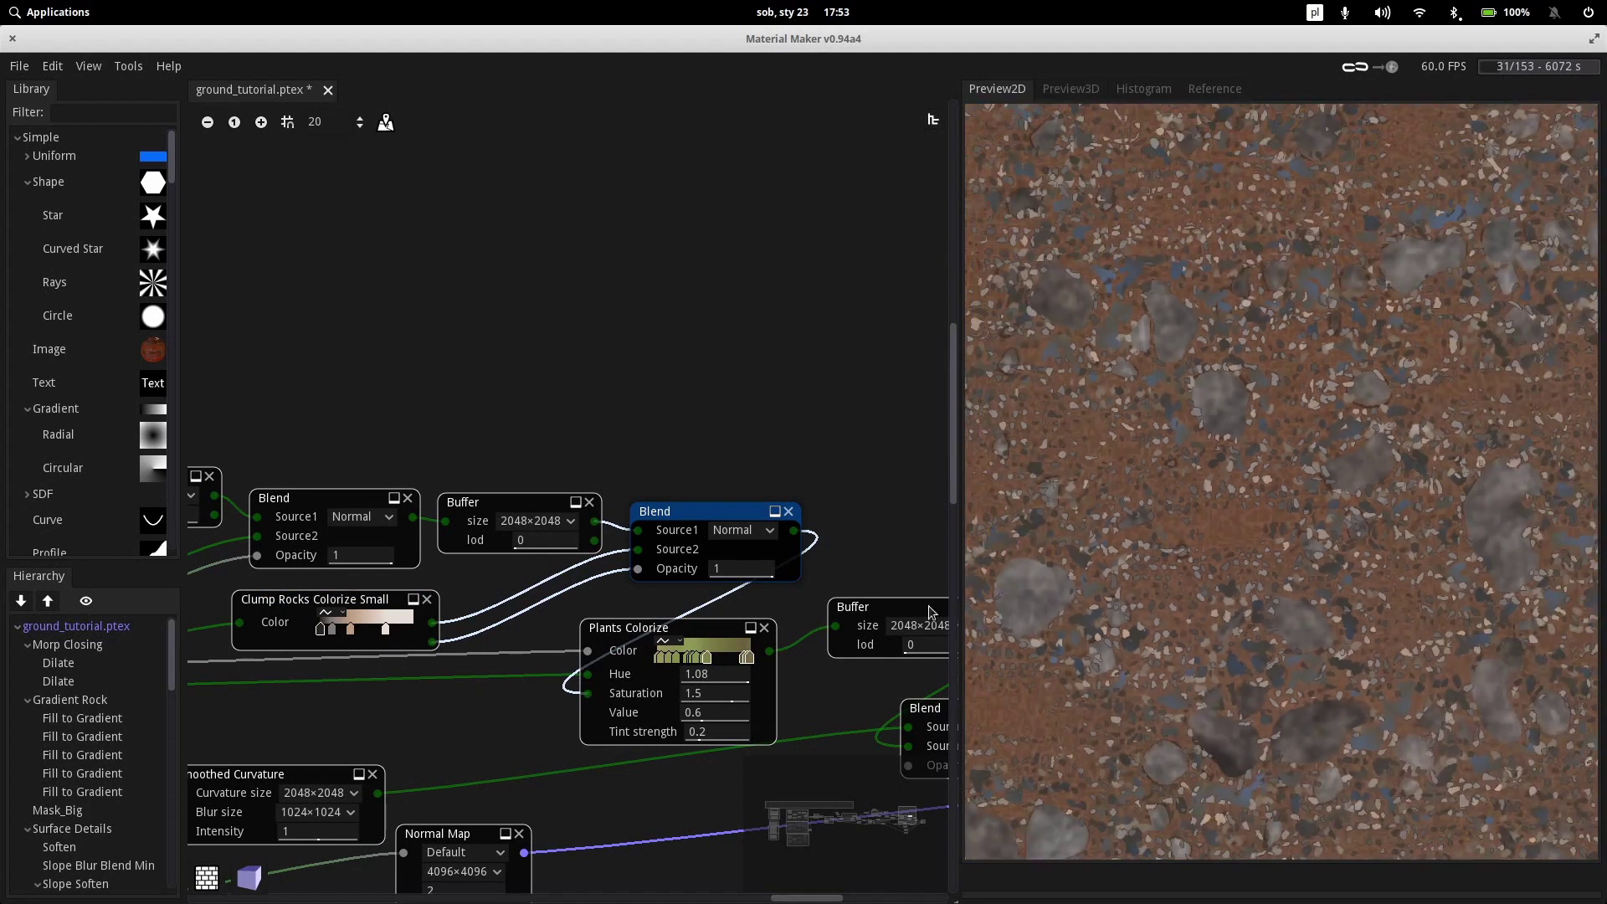
scroll(1108, 578, down, 4)
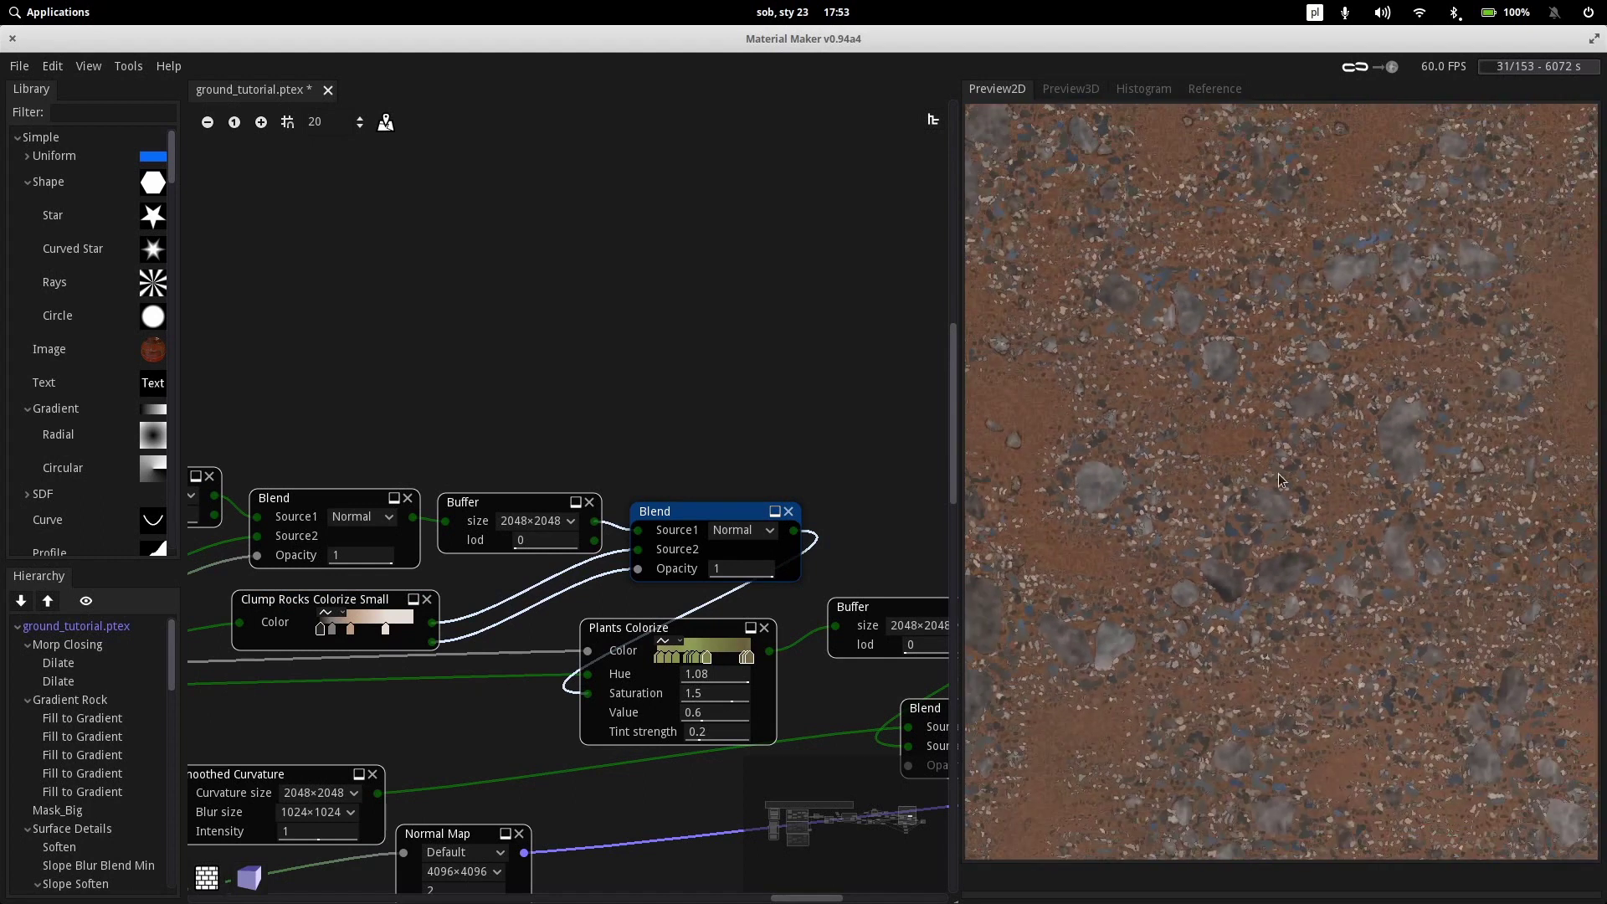
scroll(1271, 506, up, 5)
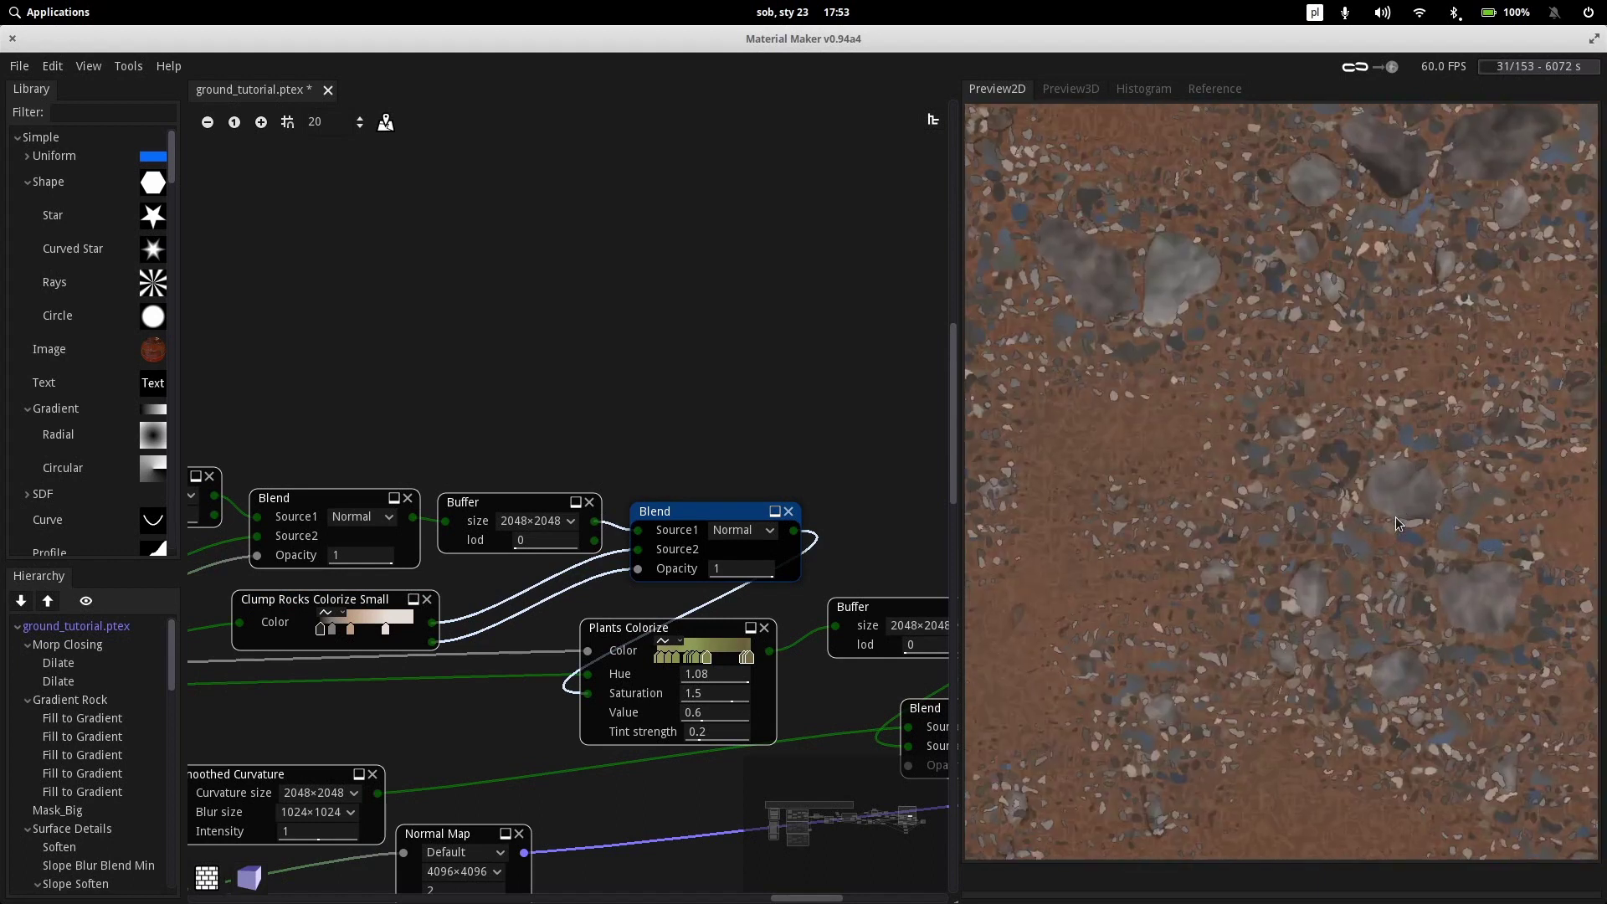
middle_drag(921, 547, 837, 353)
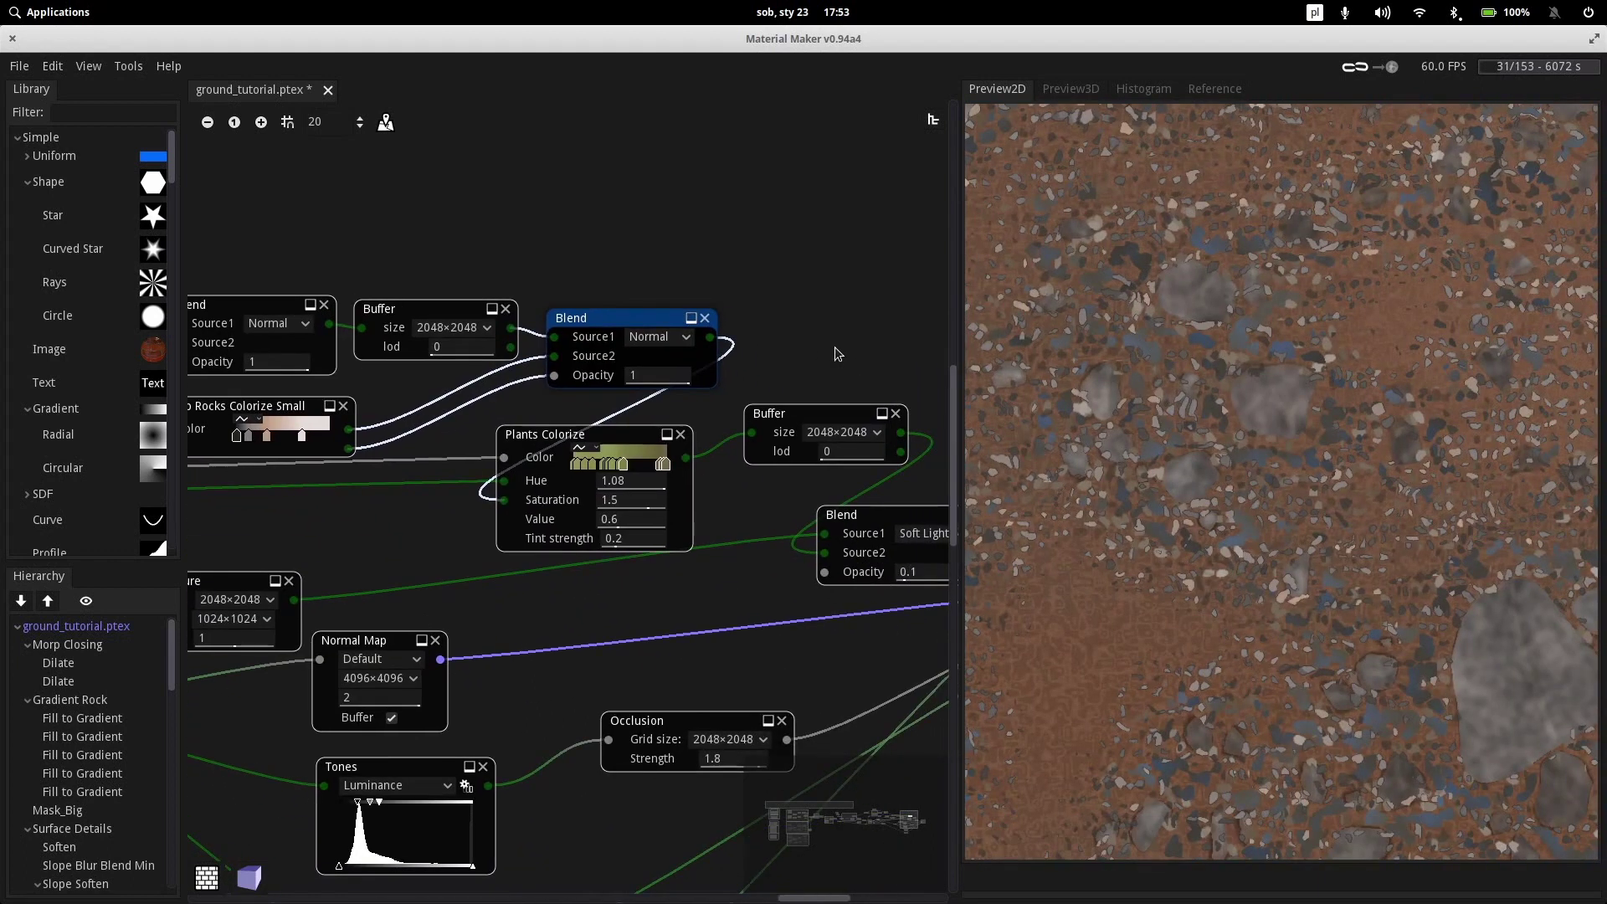
click(597, 437)
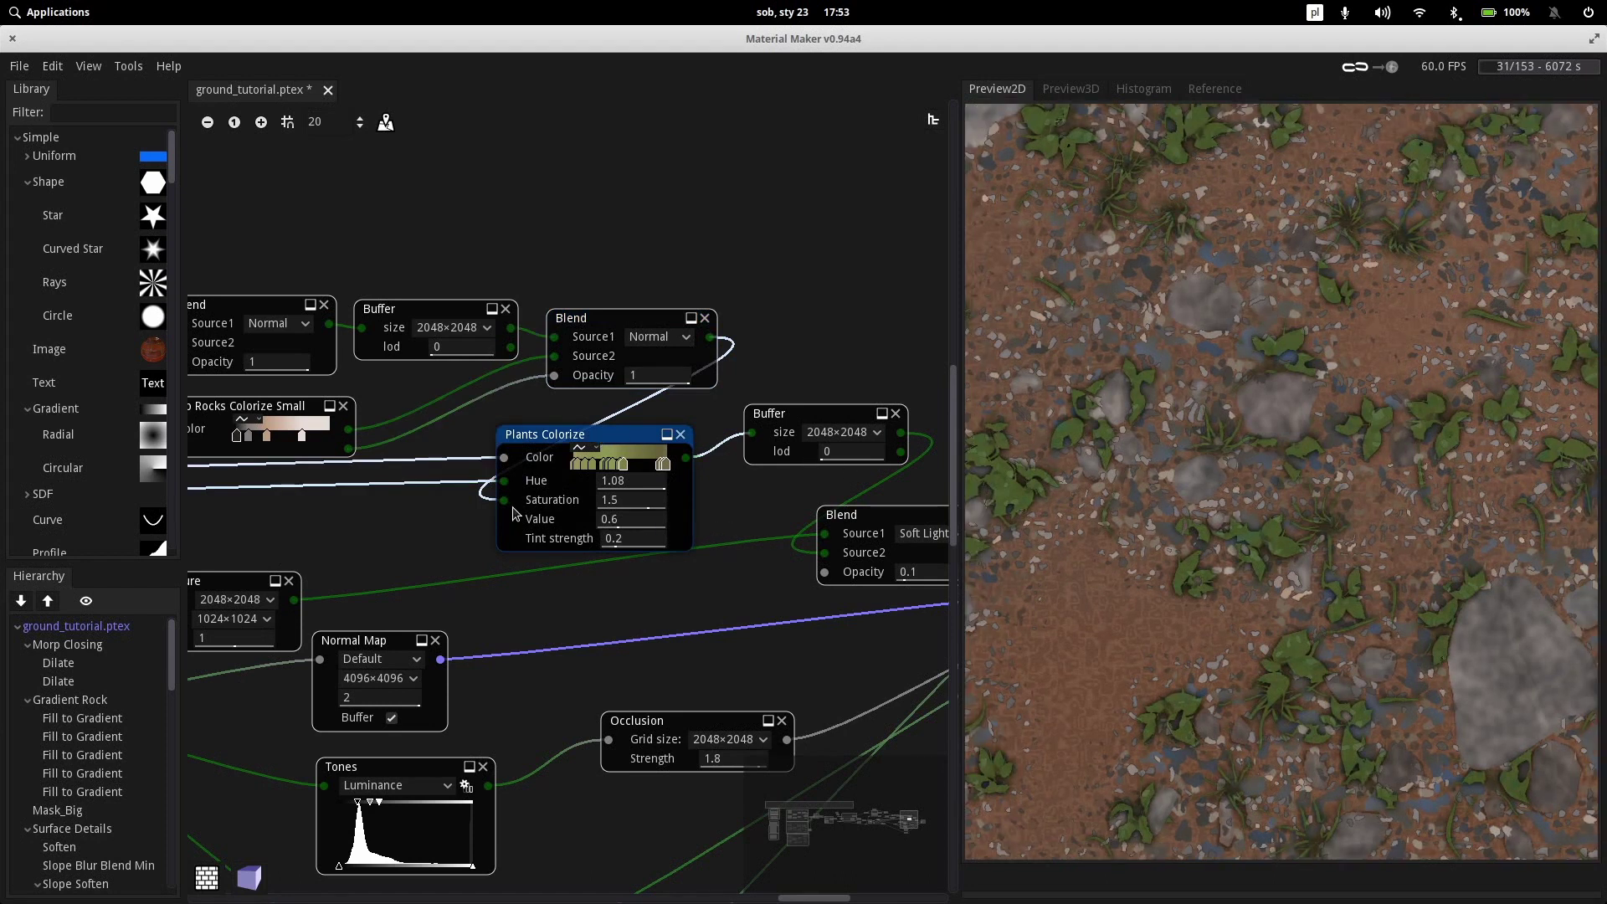
Open the Plants Colorize subgraph and preview its Colorize node fed by the greyscale port0 input
mouse_move(516, 513)
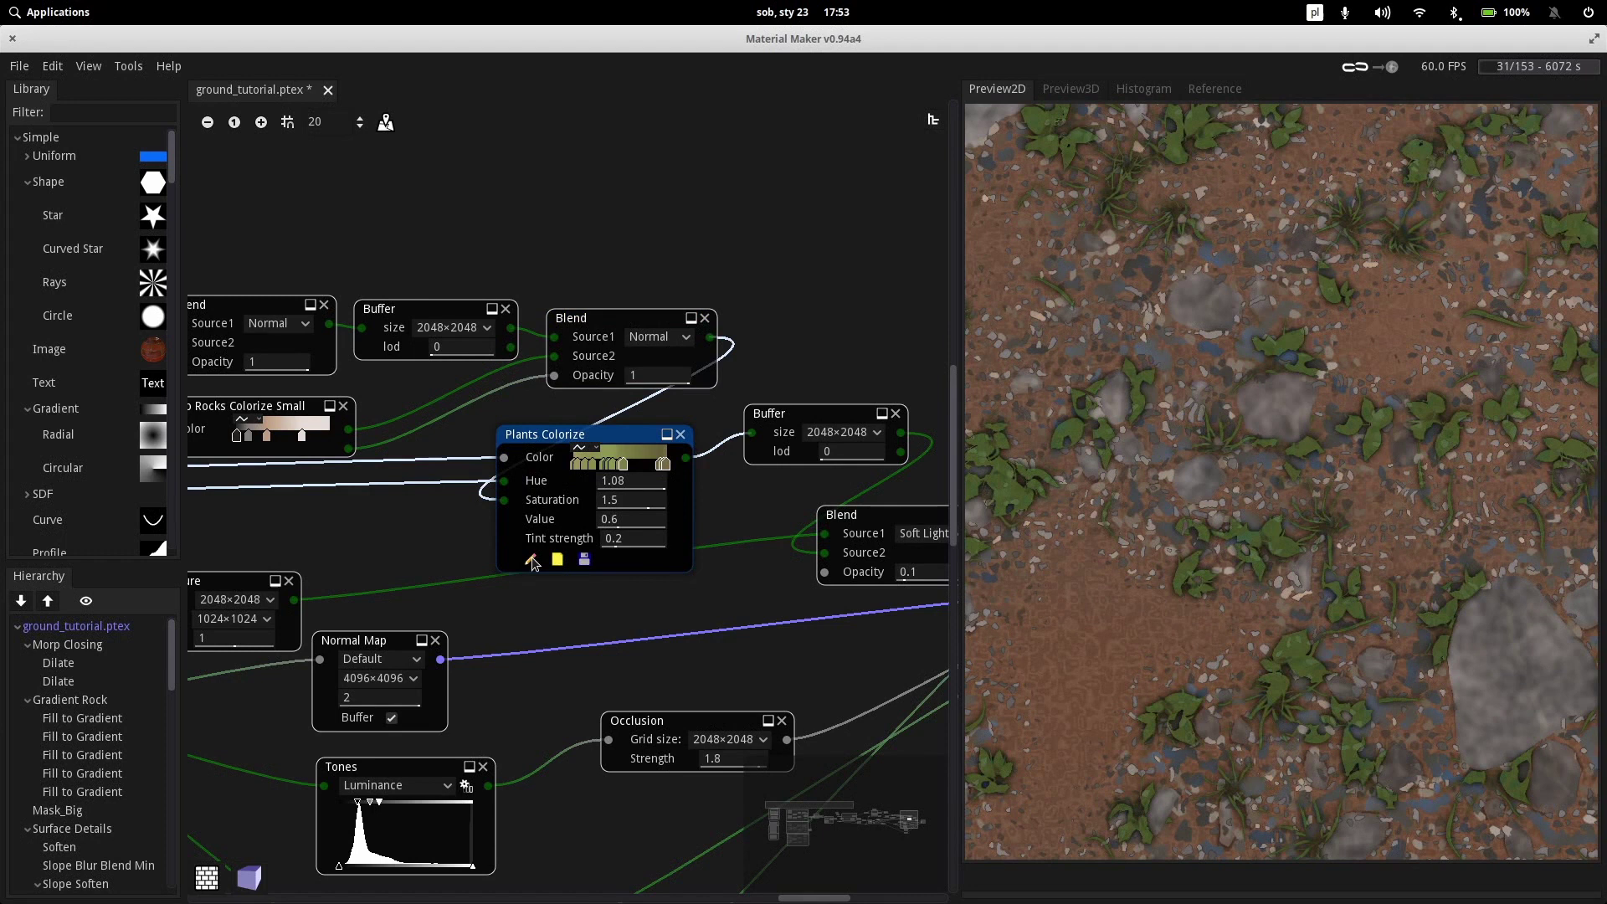
click(531, 560)
middle_drag(351, 459, 917, 430)
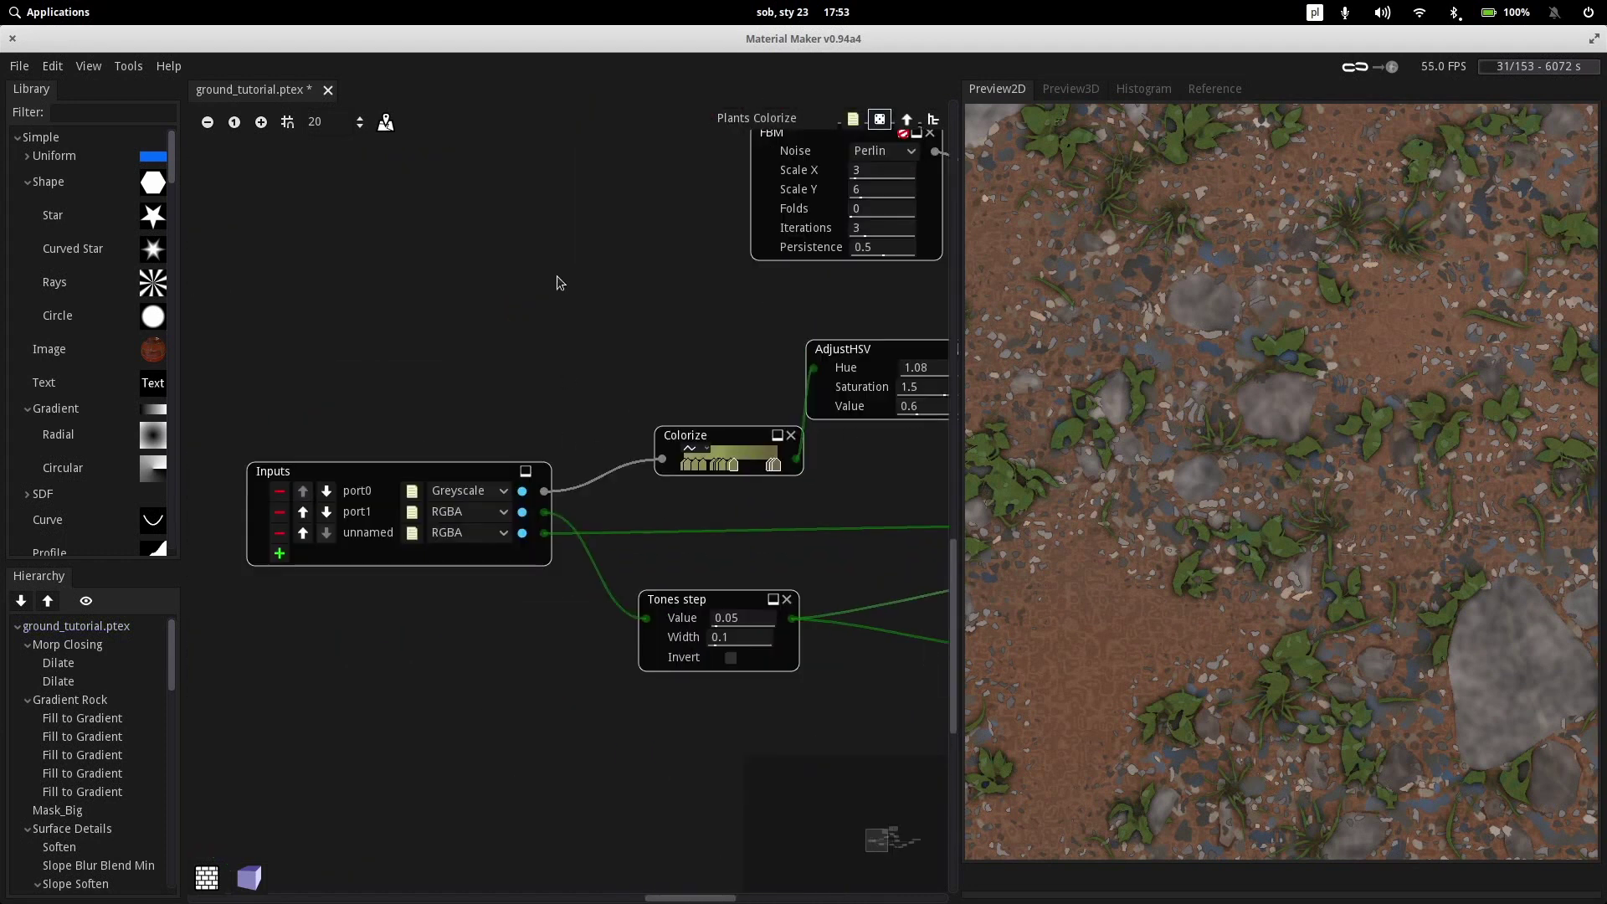
middle_drag(557, 277, 502, 298)
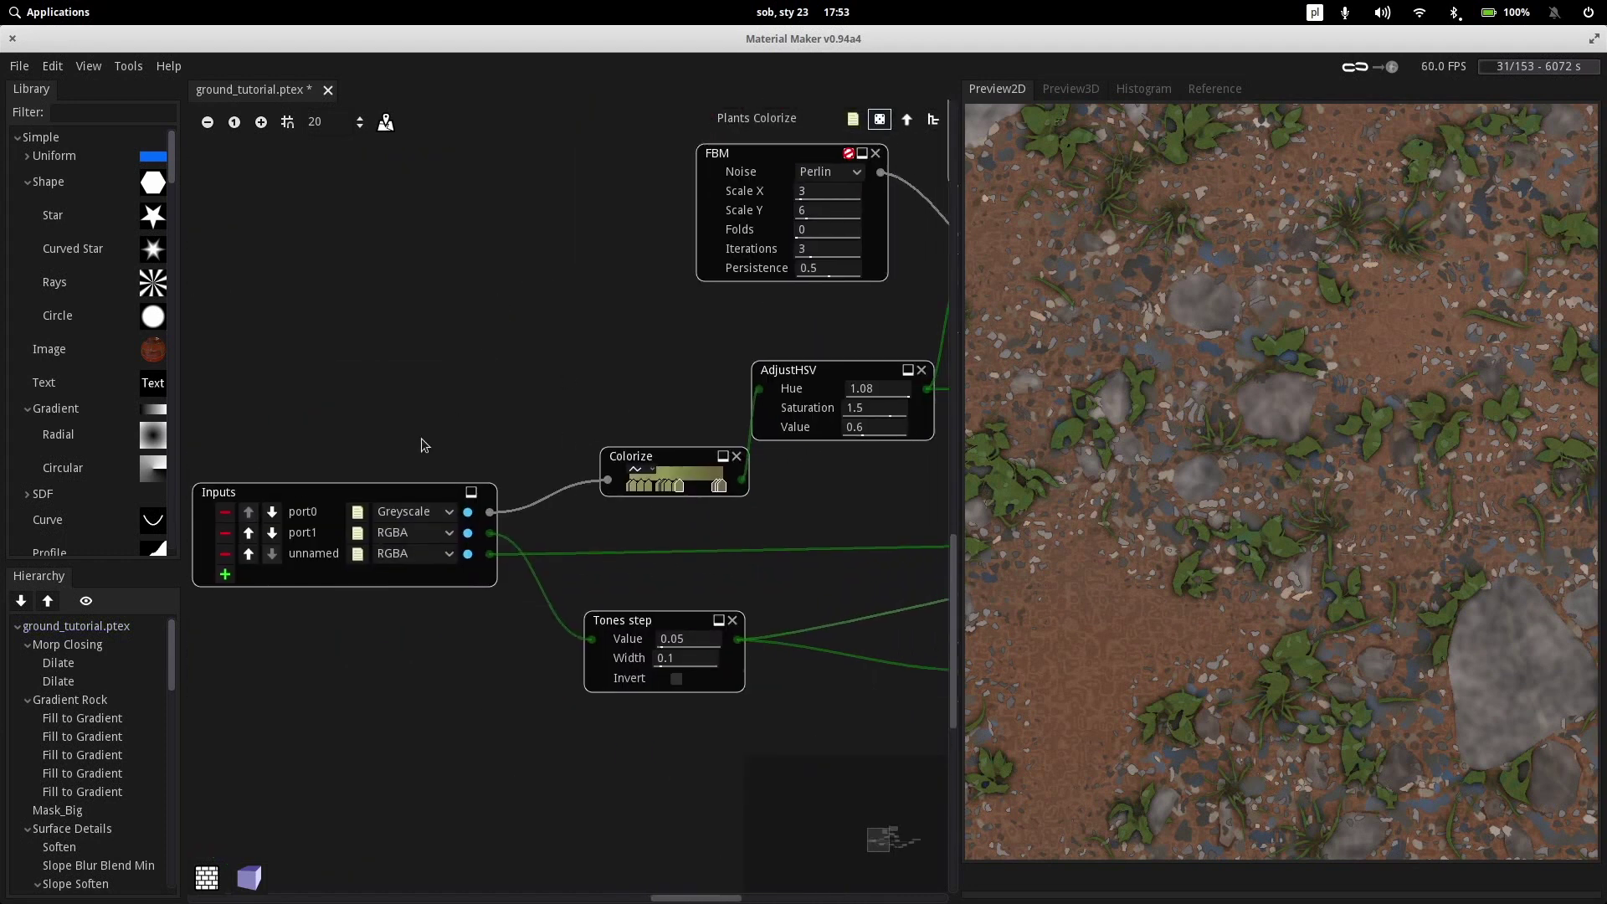
click(653, 454)
scroll(1318, 601, down, 10)
middle_drag(1317, 510, 1246, 622)
scroll(1246, 625, up, 9)
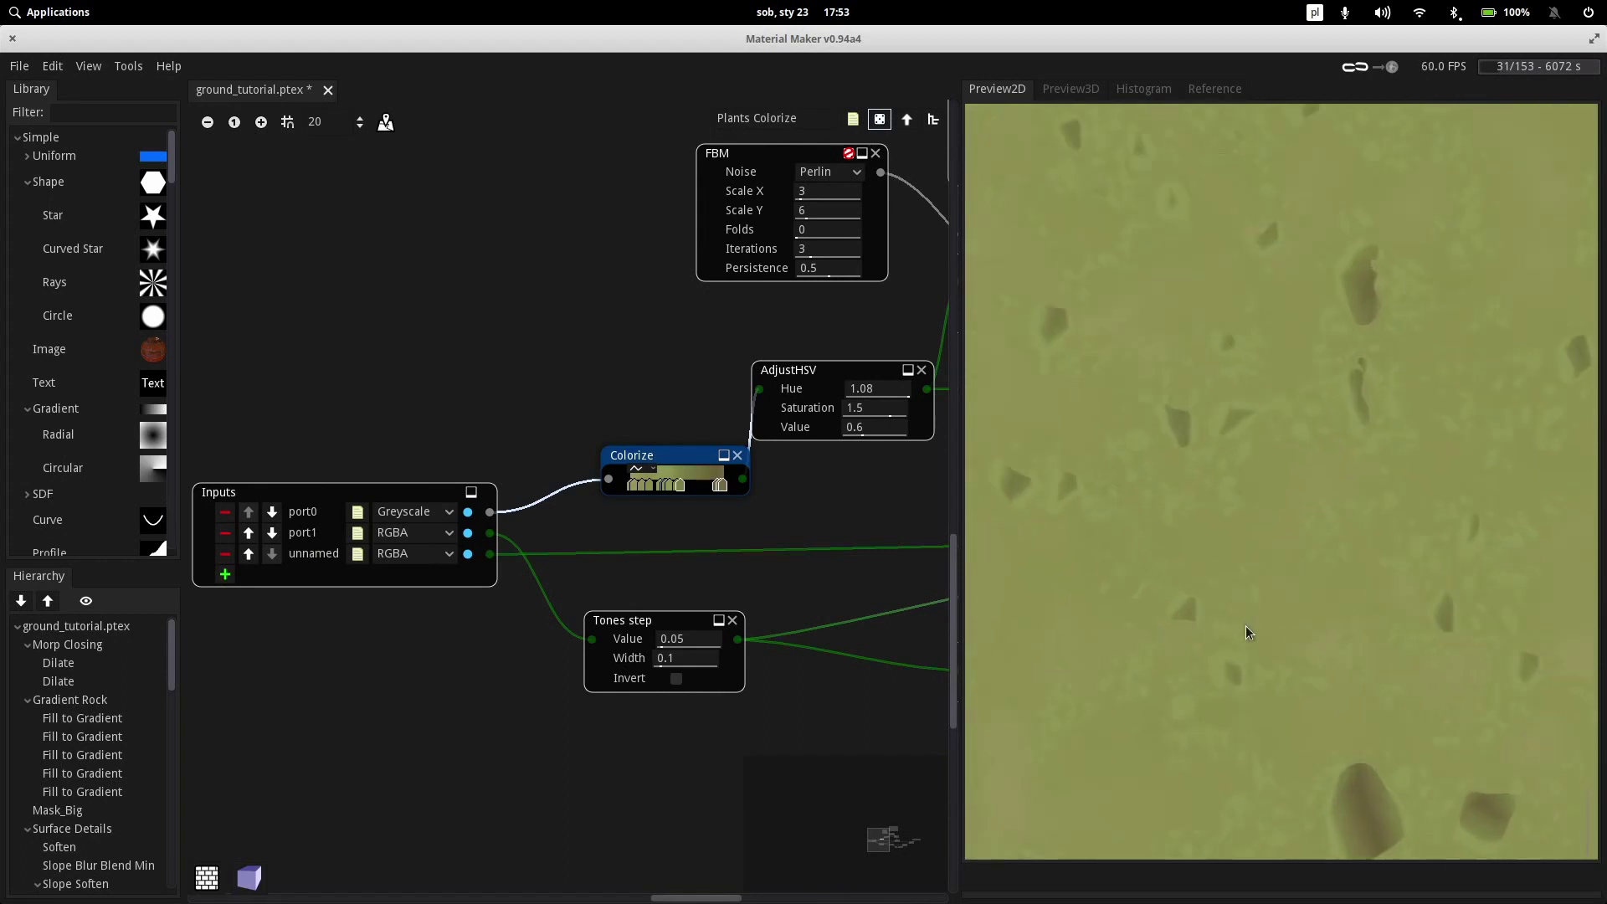
Examine the colour variation that the Colorize gradient gives the plants, up close and across the whole texture
middle_drag(872, 499, 934, 507)
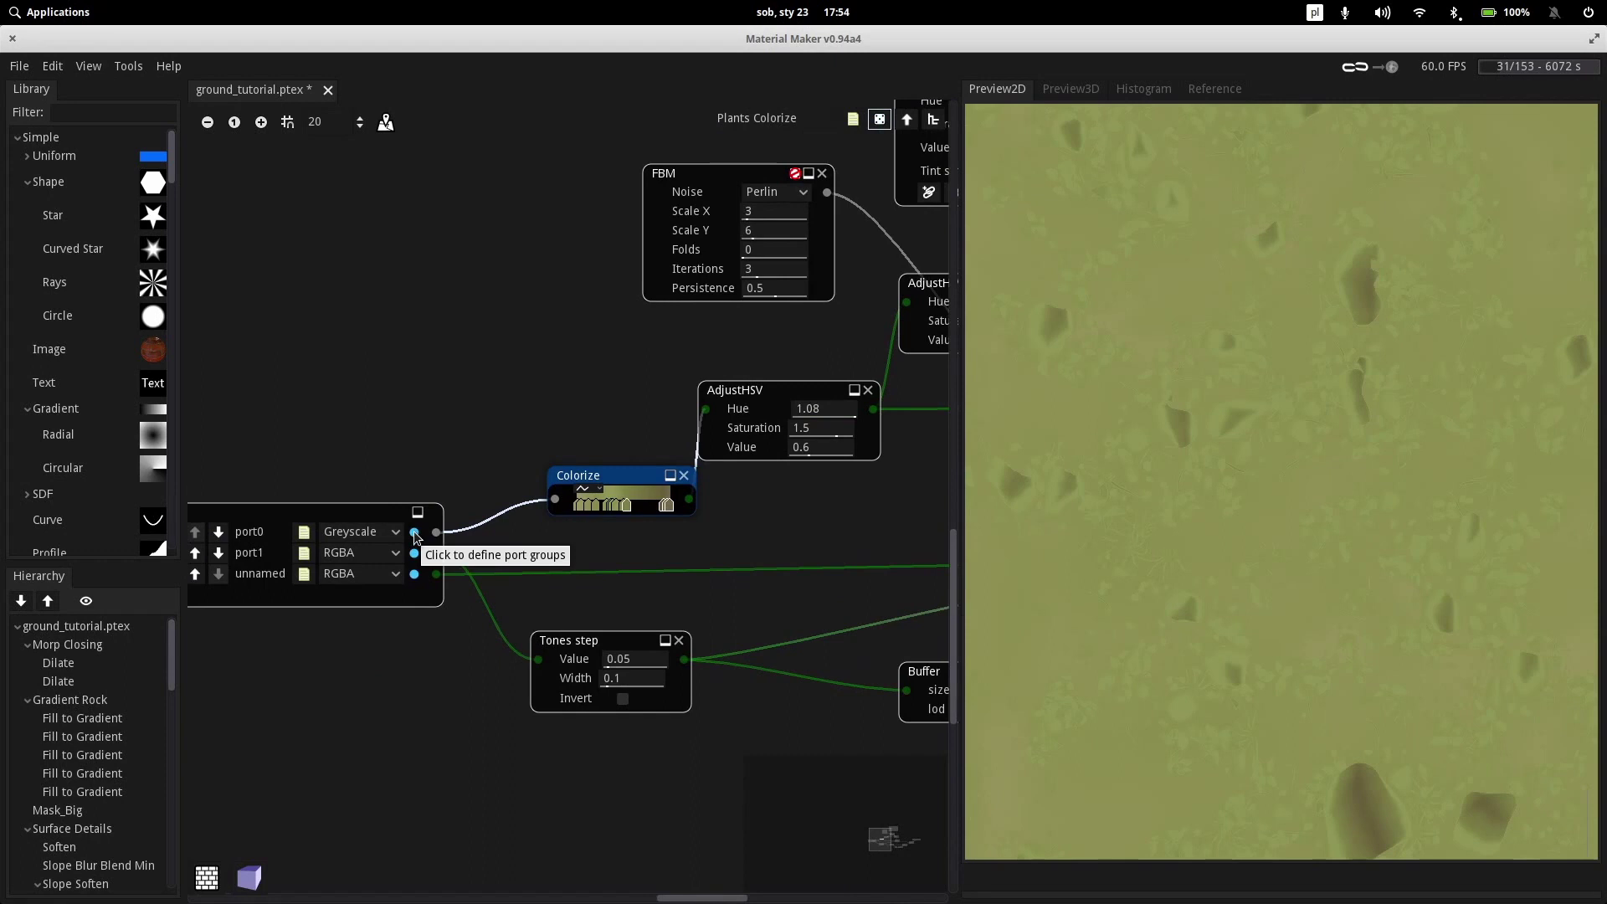
scroll(1351, 478, down, 12)
scroll(1351, 477, up, 14)
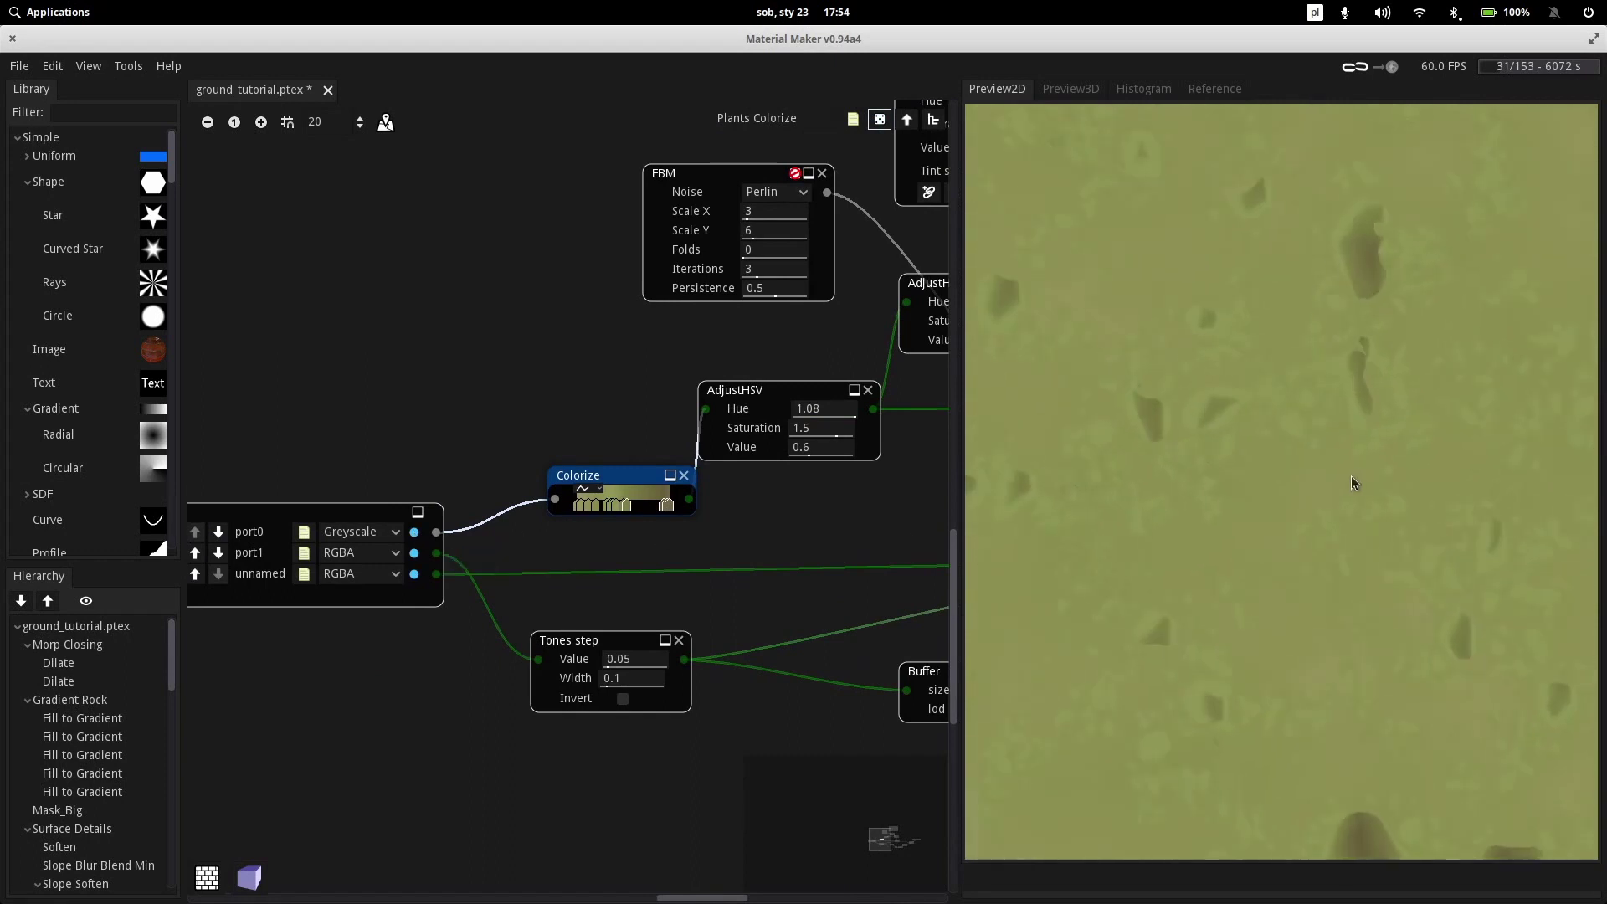
scroll(1349, 474, up, 4)
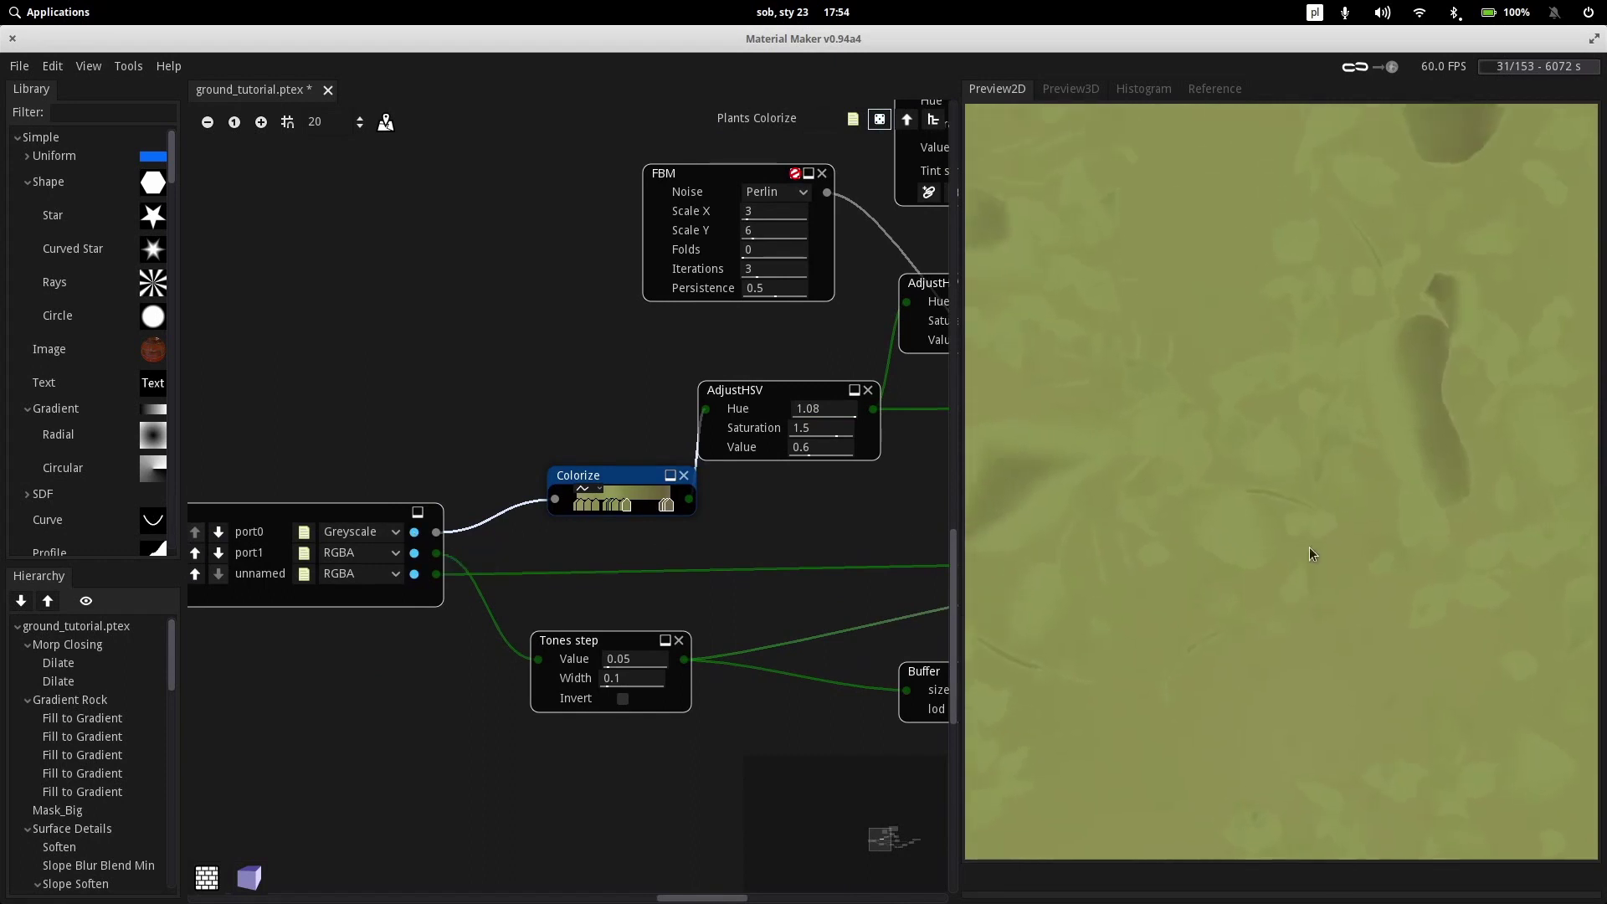
middle_drag(1267, 484, 1361, 725)
scroll(1303, 626, down, 9)
middle_drag(1279, 472, 1294, 546)
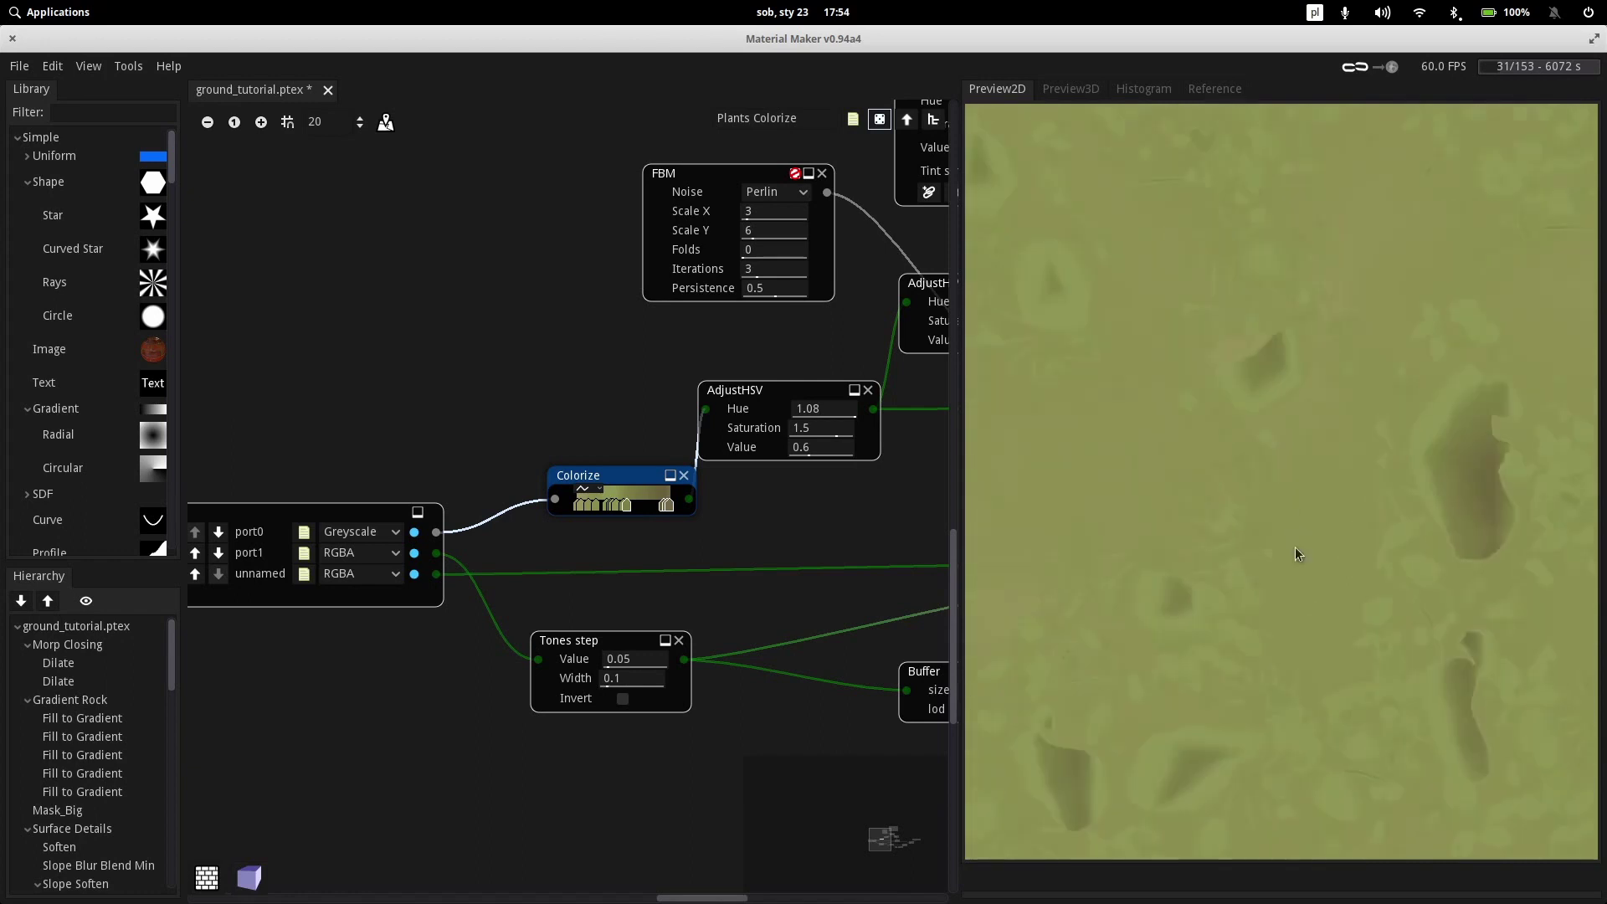
scroll(1299, 551, down, 2)
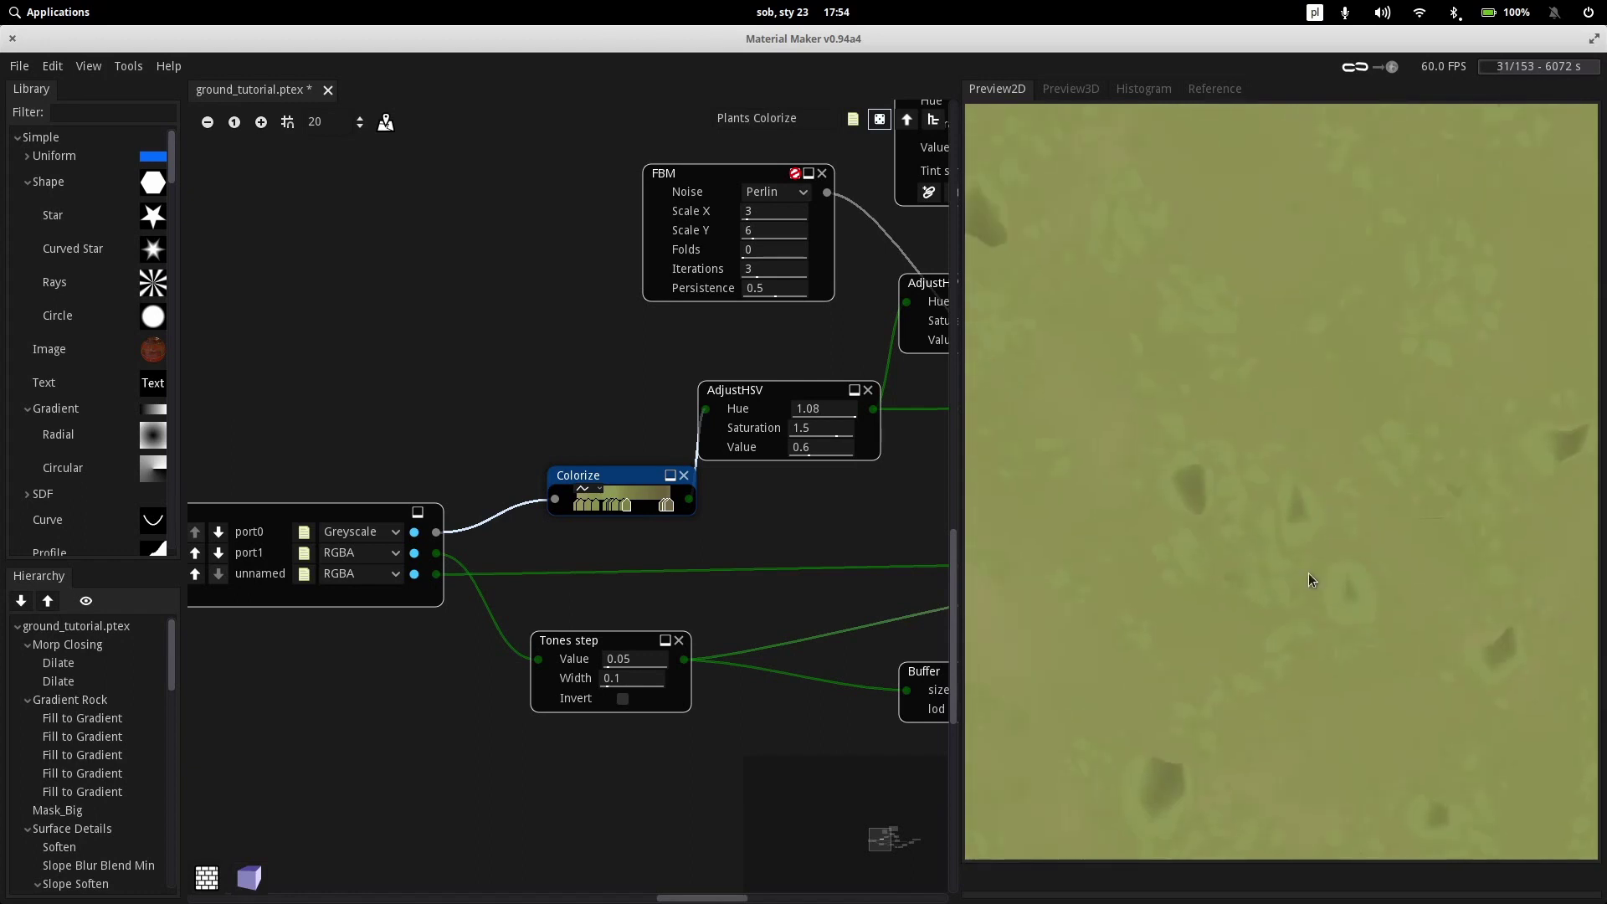
scroll(1311, 524, up, 3)
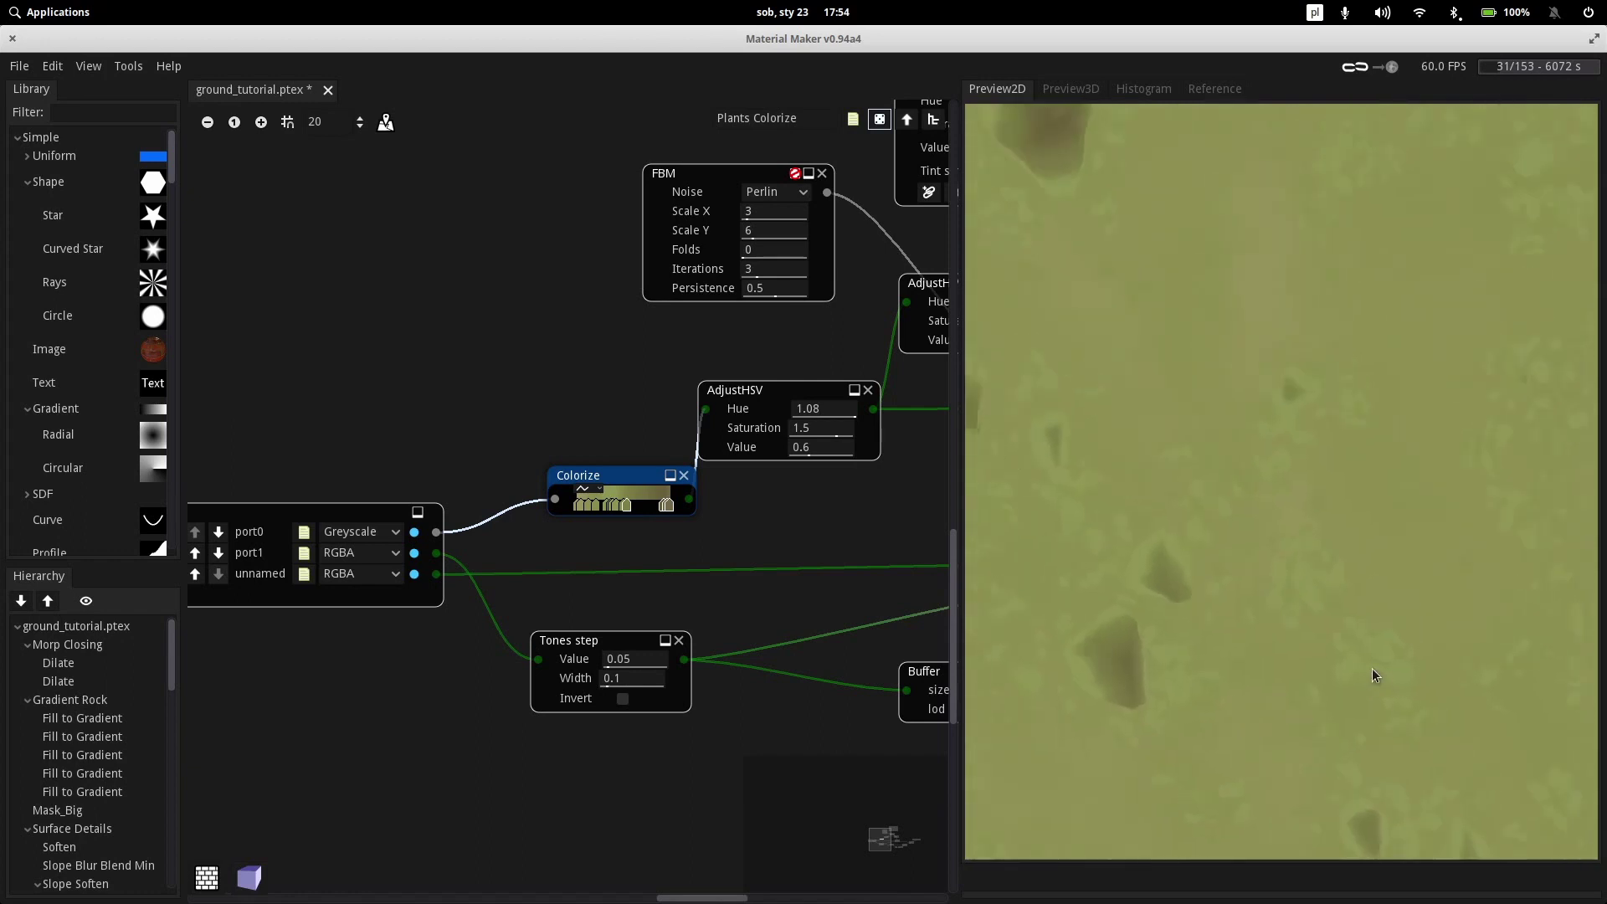
scroll(1373, 675, down, 3)
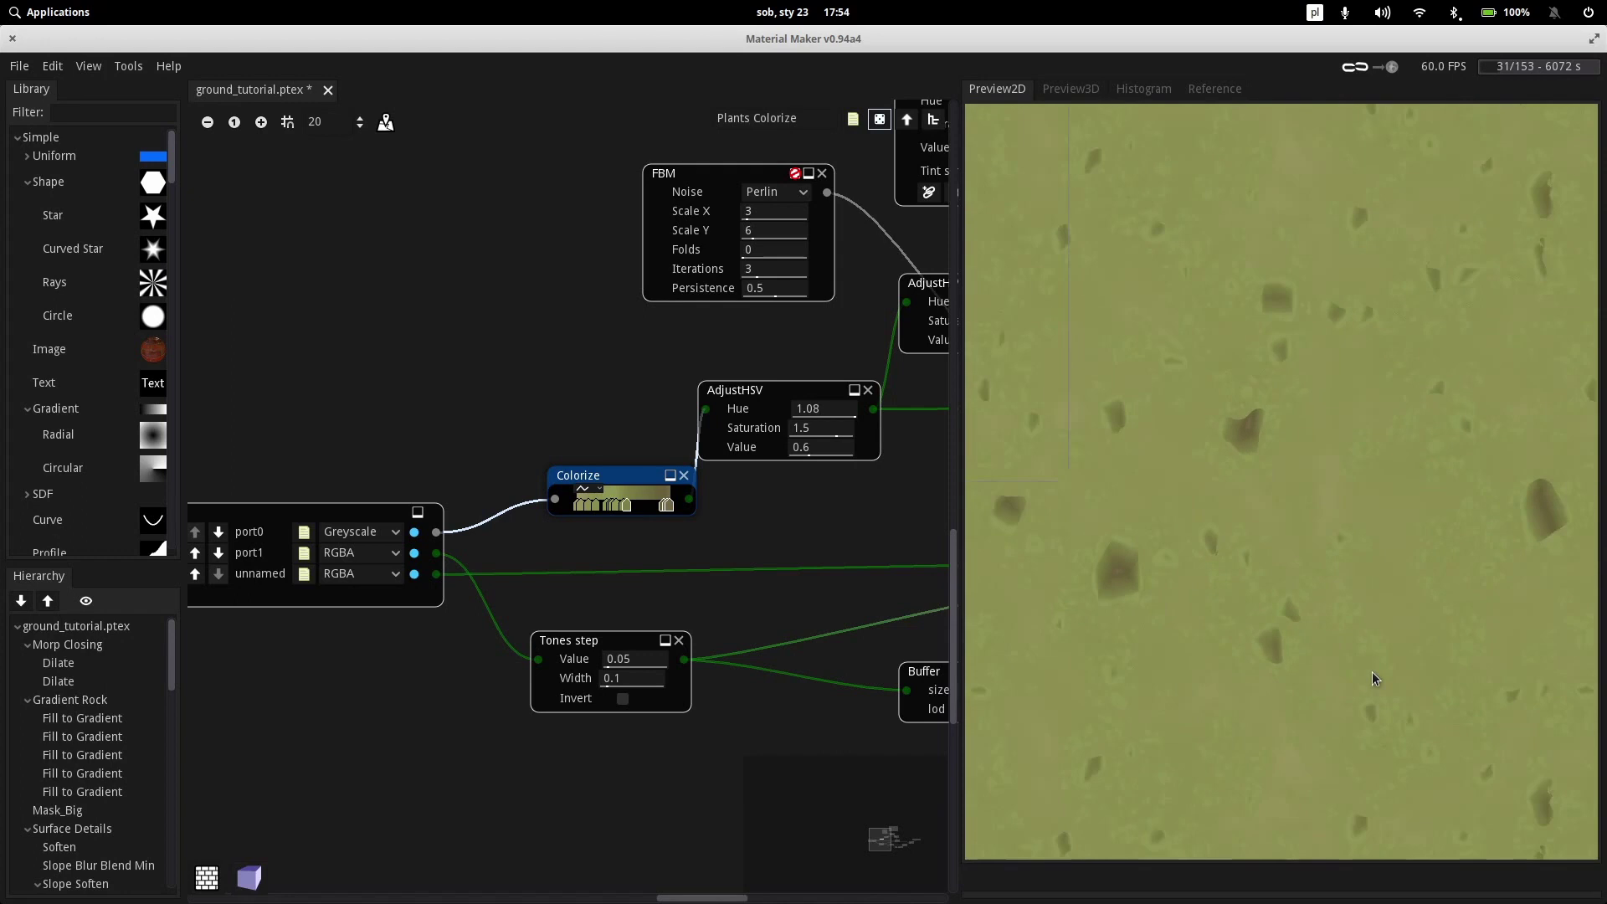
Preview the Tones step node fed by port1 and examine the plant mask it produces
click(599, 642)
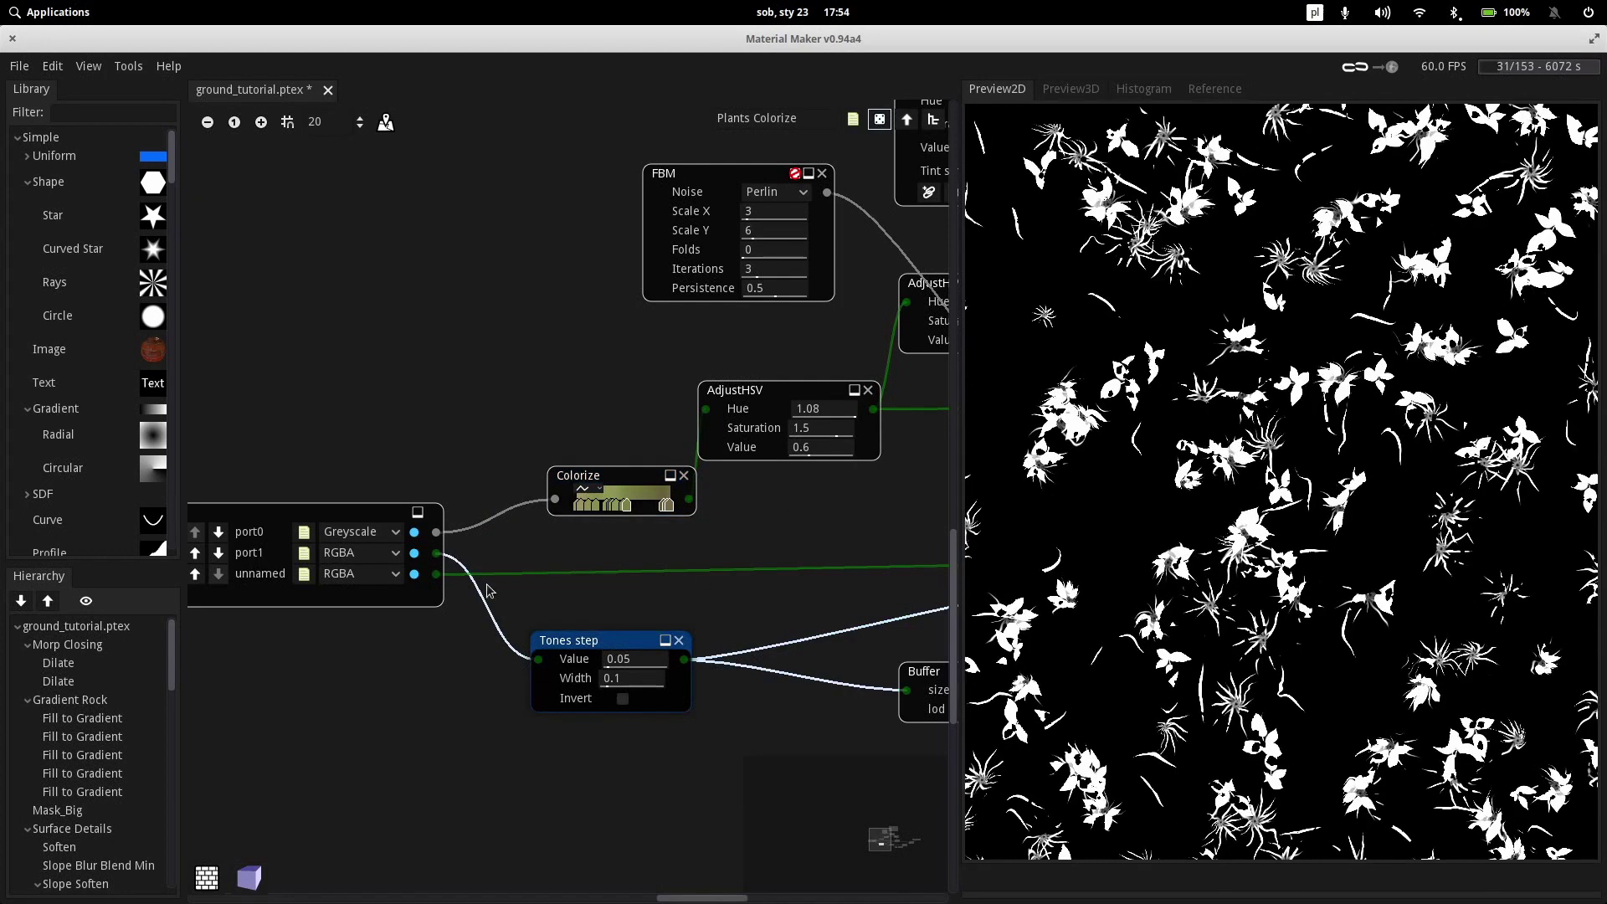
scroll(707, 604, up, 5)
scroll(701, 618, down, 6)
scroll(667, 564, up, 2)
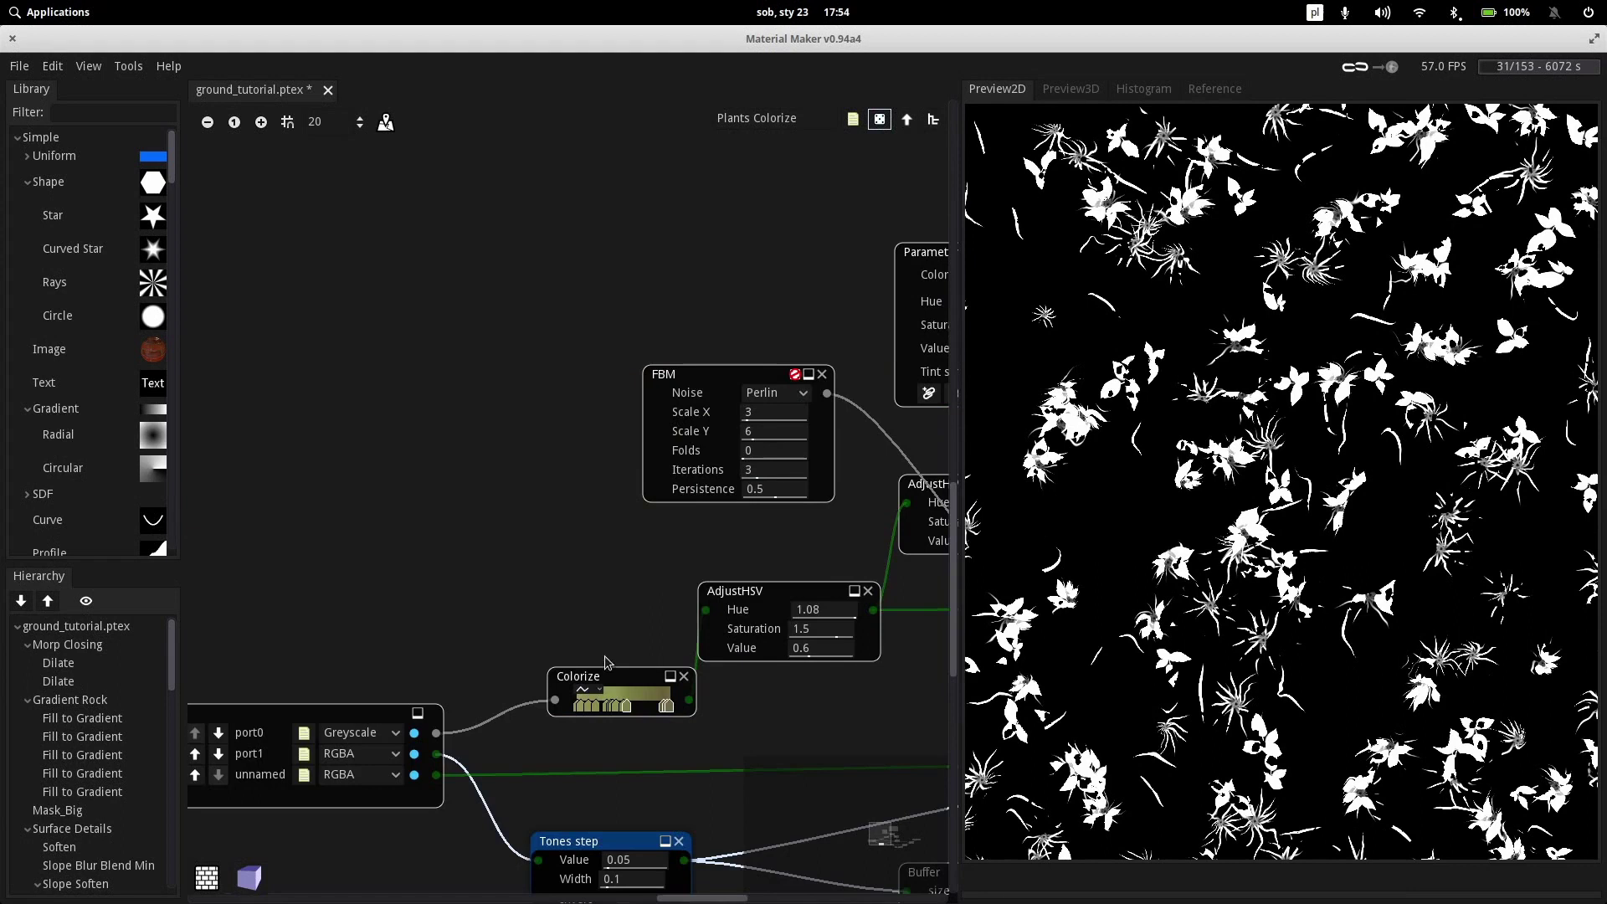
middle_drag(607, 661, 475, 304)
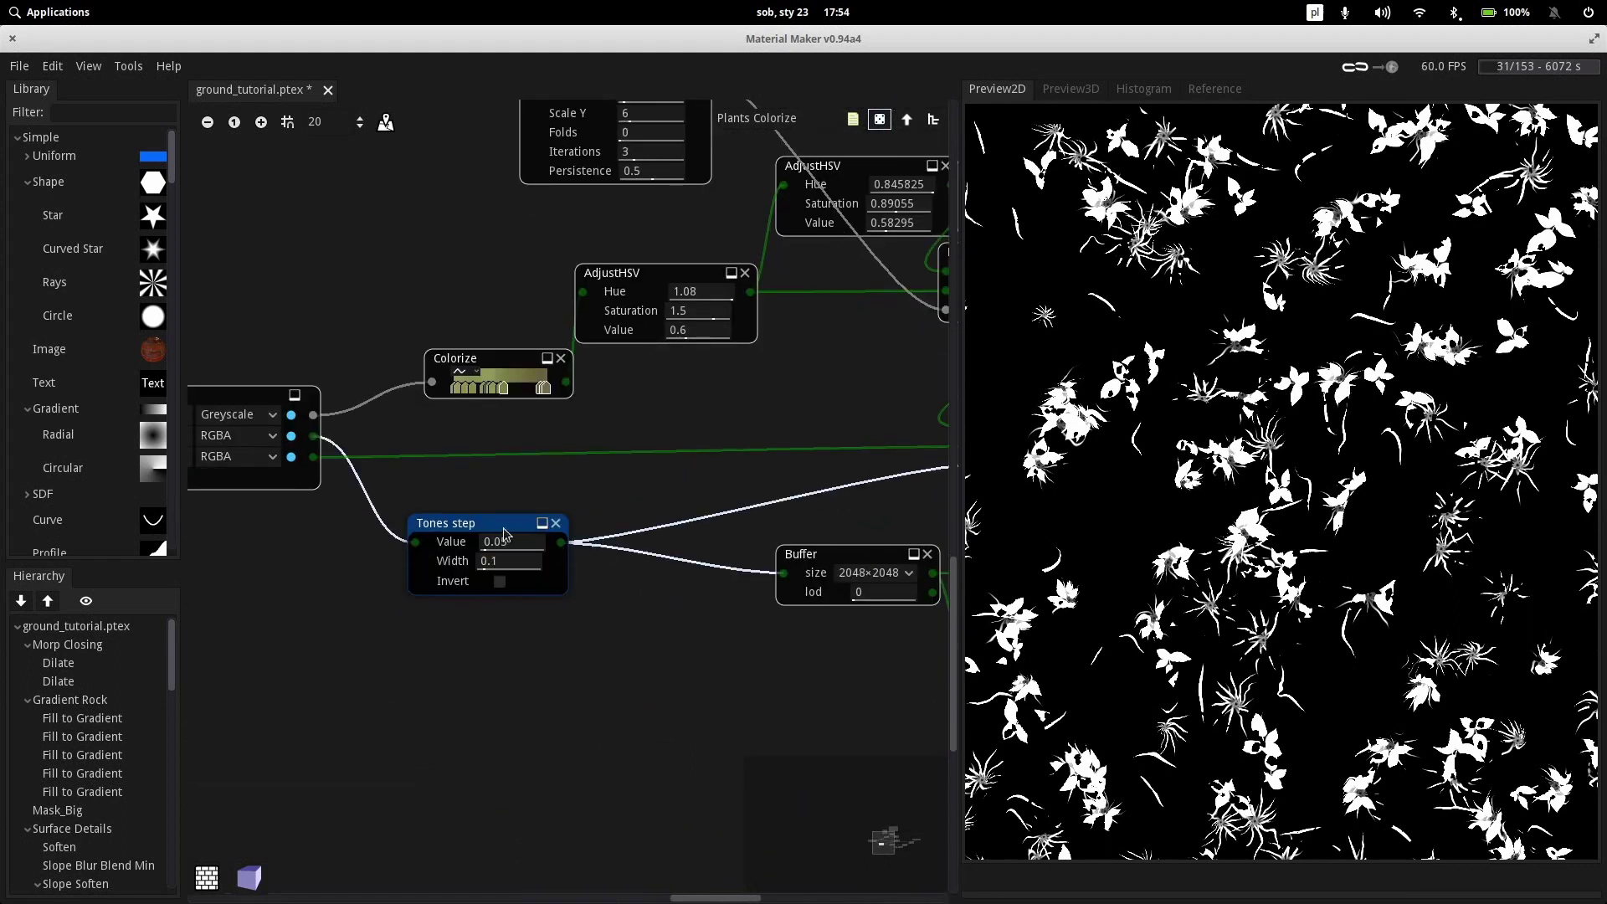
scroll(1303, 533, up, 2)
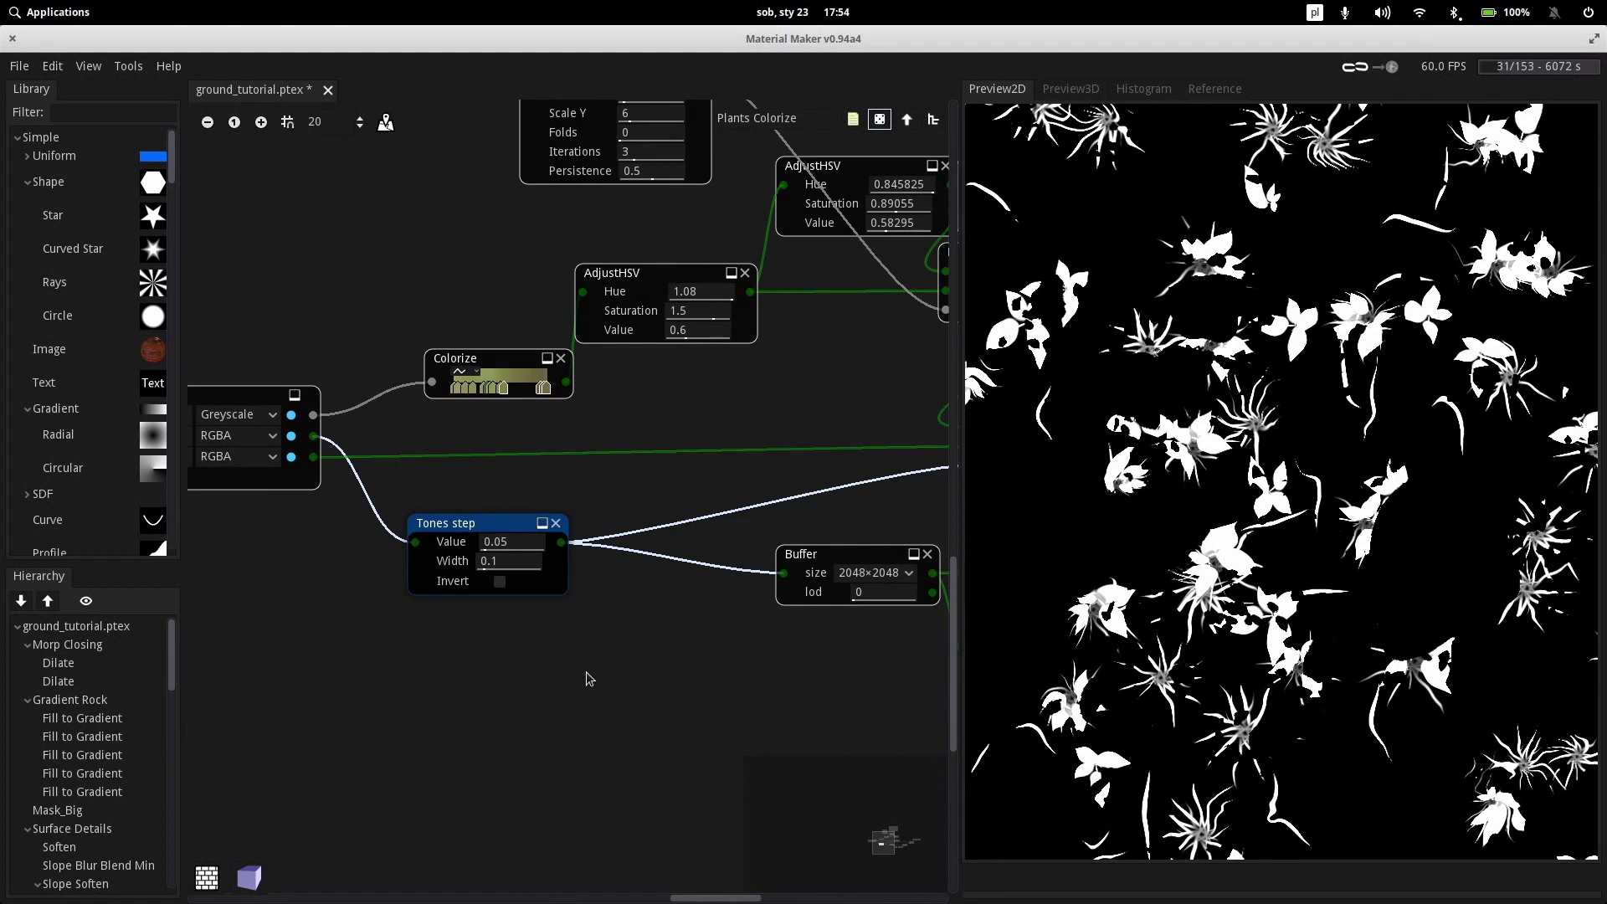
Compare the Colorize output with the Tones step mask by previewing the two nodes in turn
middle_drag(496, 697, 204, 852)
middle_drag(344, 668, 760, 654)
middle_drag(640, 428, 360, 410)
click(544, 505)
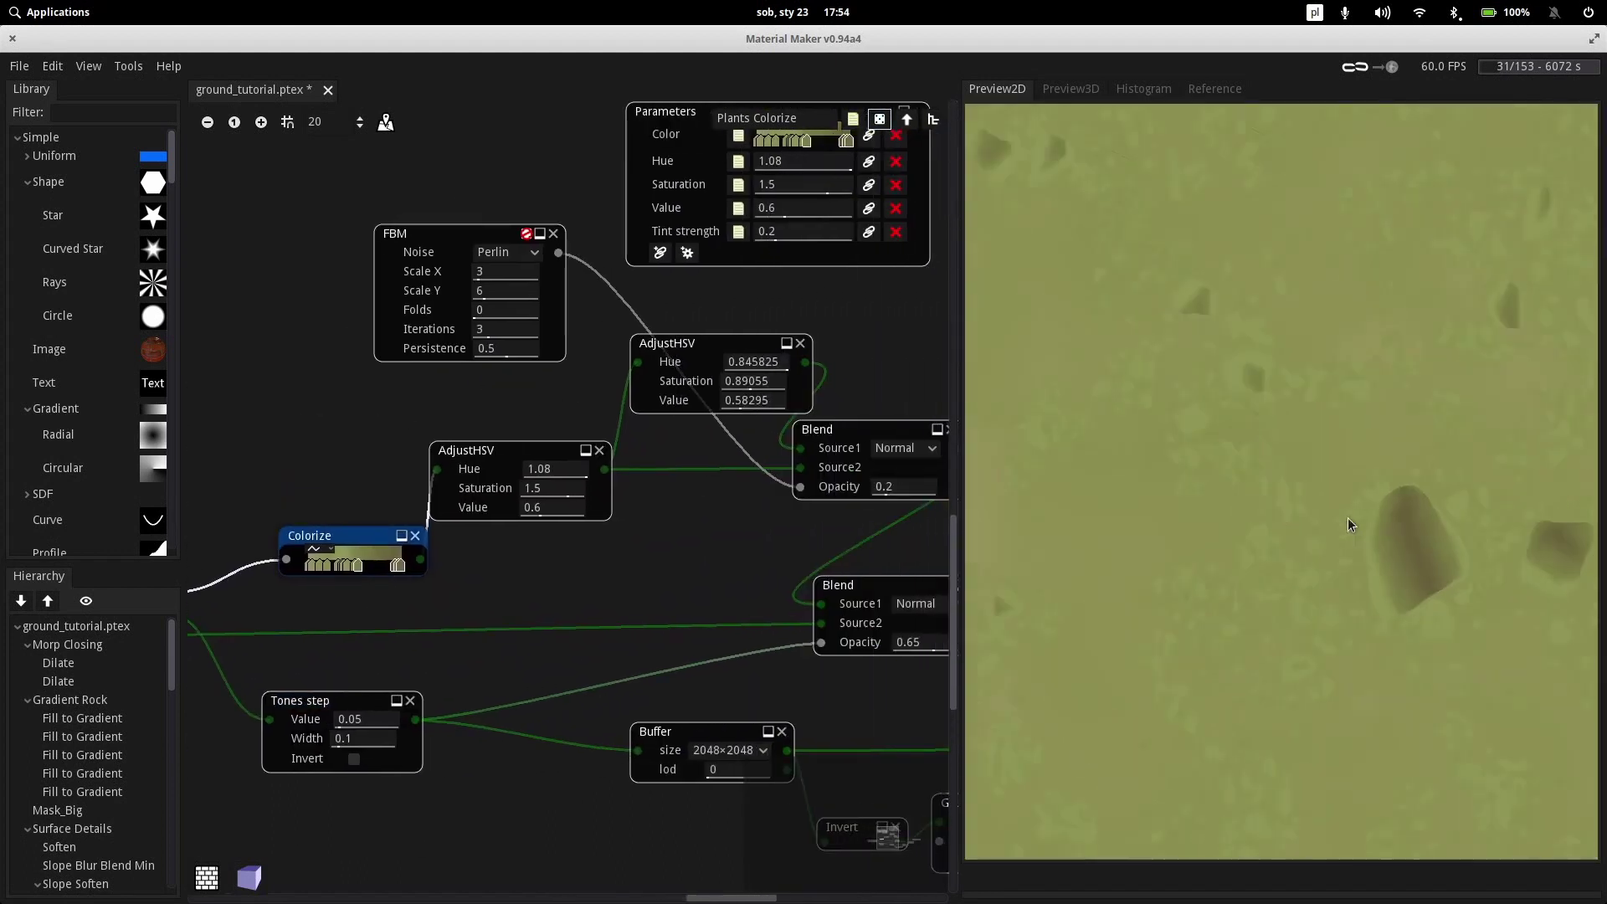
scroll(1347, 517, down, 1)
scroll(1375, 540, down, 4)
middle_drag(595, 535, 619, 388)
click(350, 546)
middle_drag(350, 546, 426, 590)
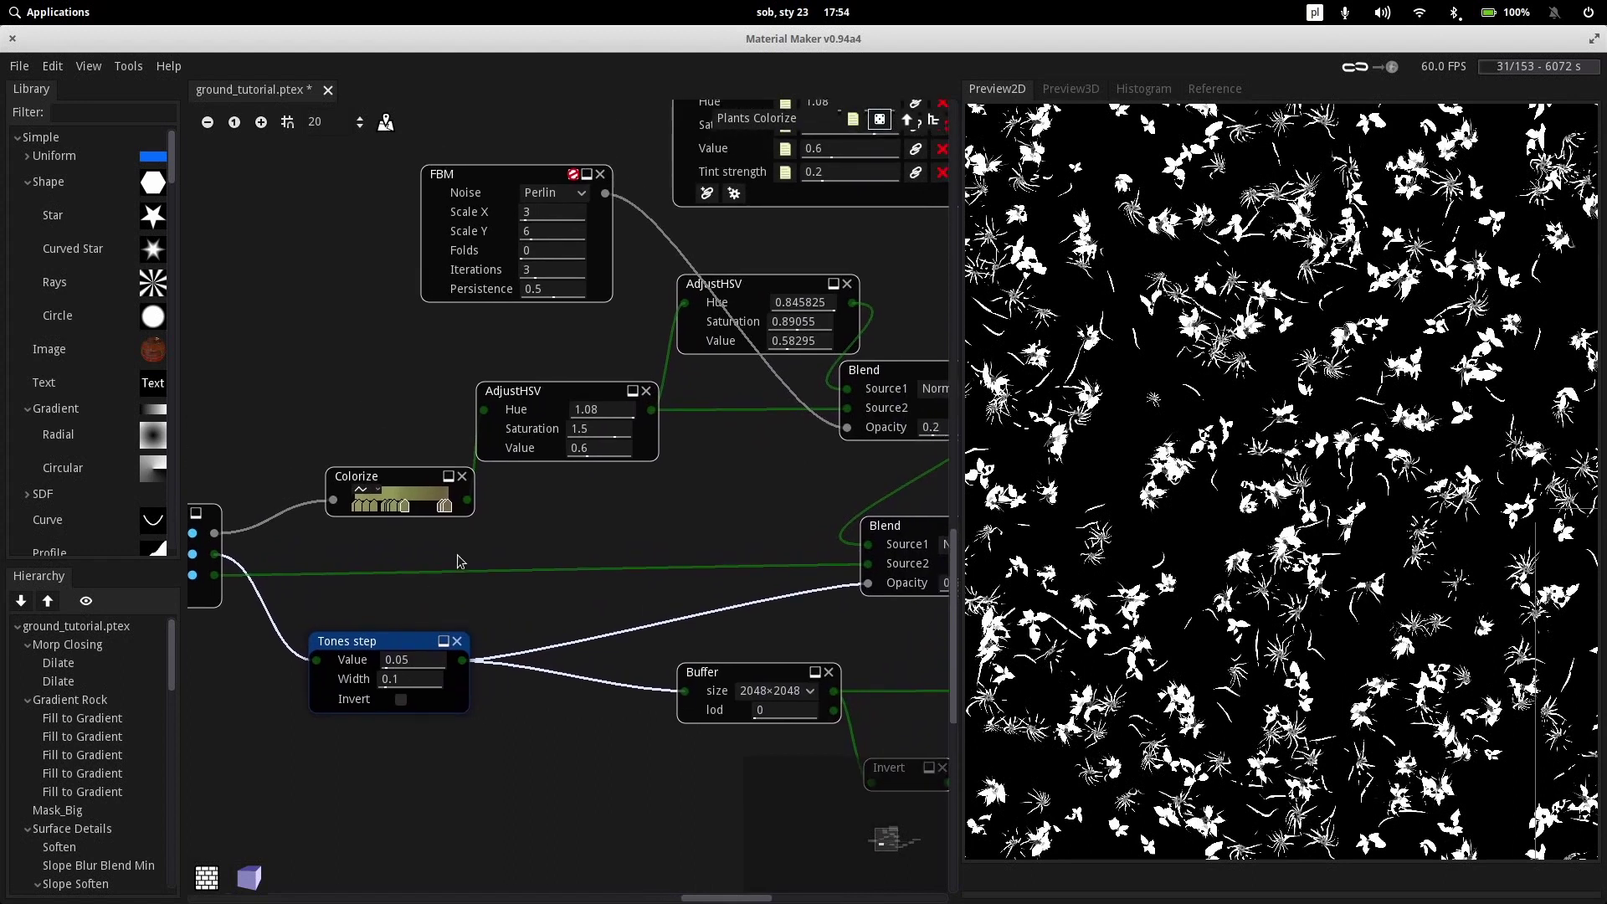
Preview the AdjustHSV after Colorize, the FBM noise and the second AdjustHSV, shifting both AdjustHSV nodes slightly in the graph
middle_drag(558, 492, 537, 582)
drag(531, 486, 566, 514)
middle_drag(636, 604, 591, 574)
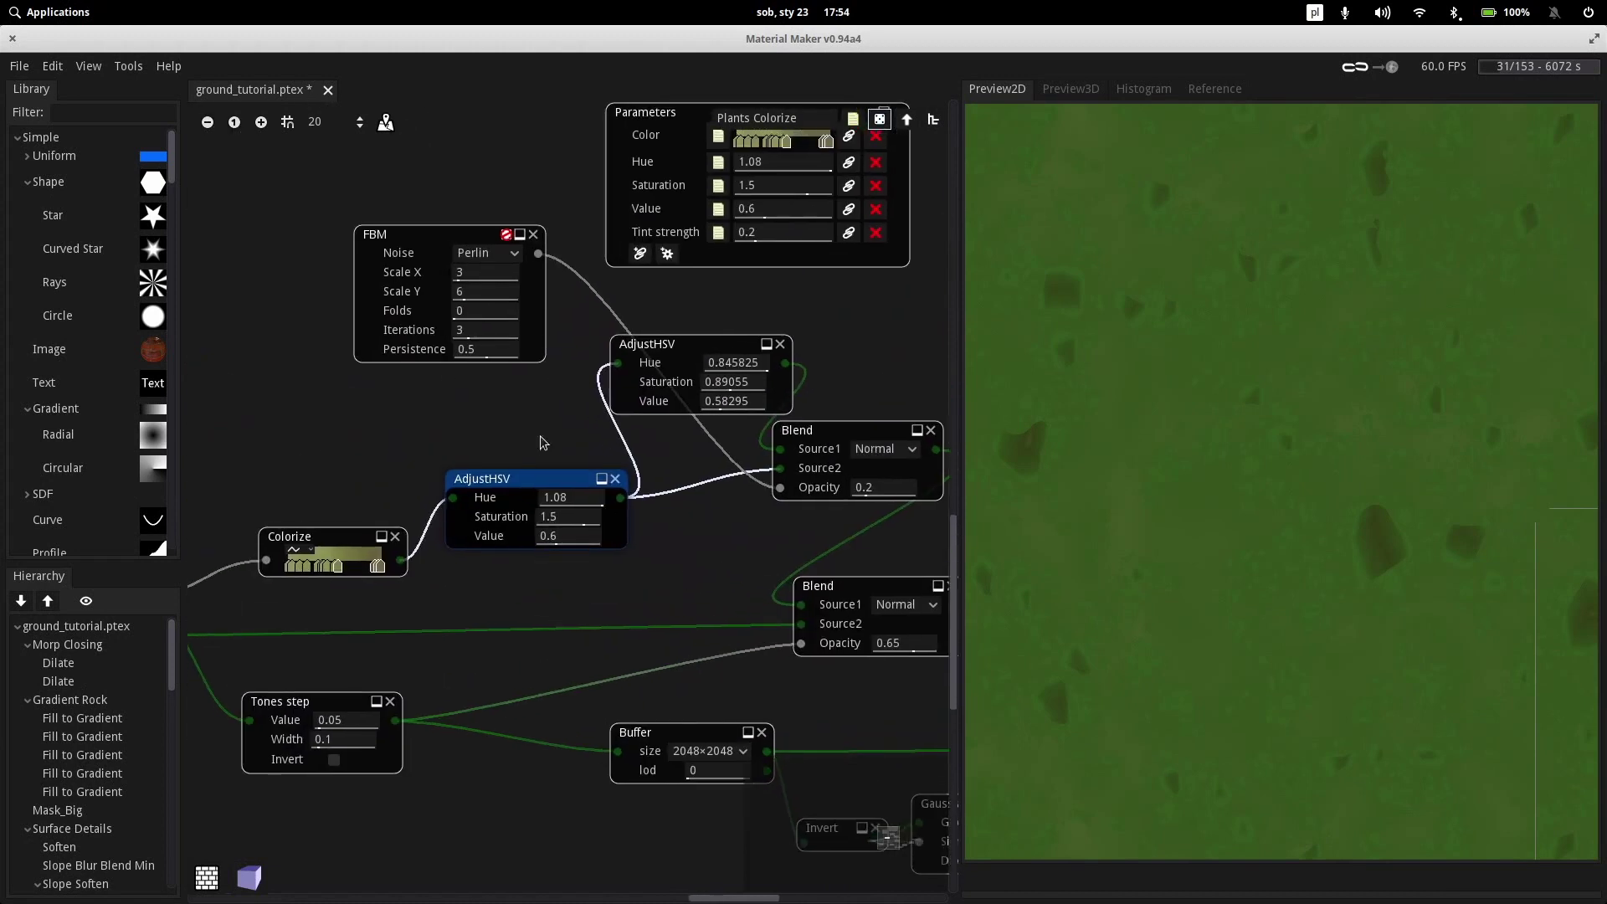
click(428, 237)
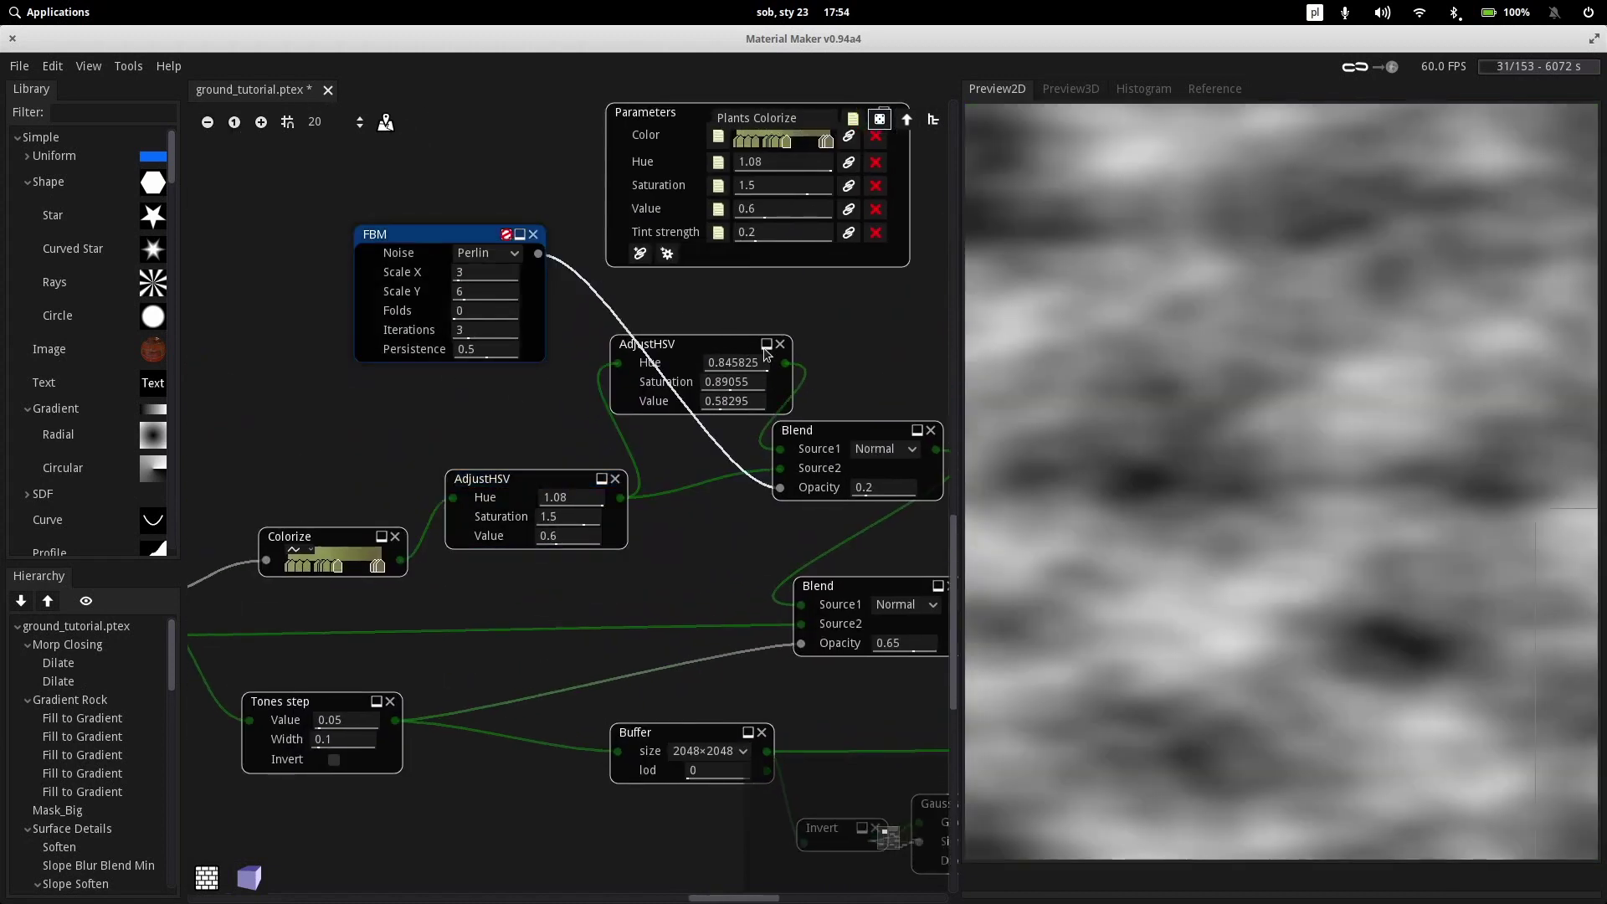
mouse_move(696, 347)
mouse_down()
mouse_move(668, 390)
mouse_move(665, 346)
mouse_up()
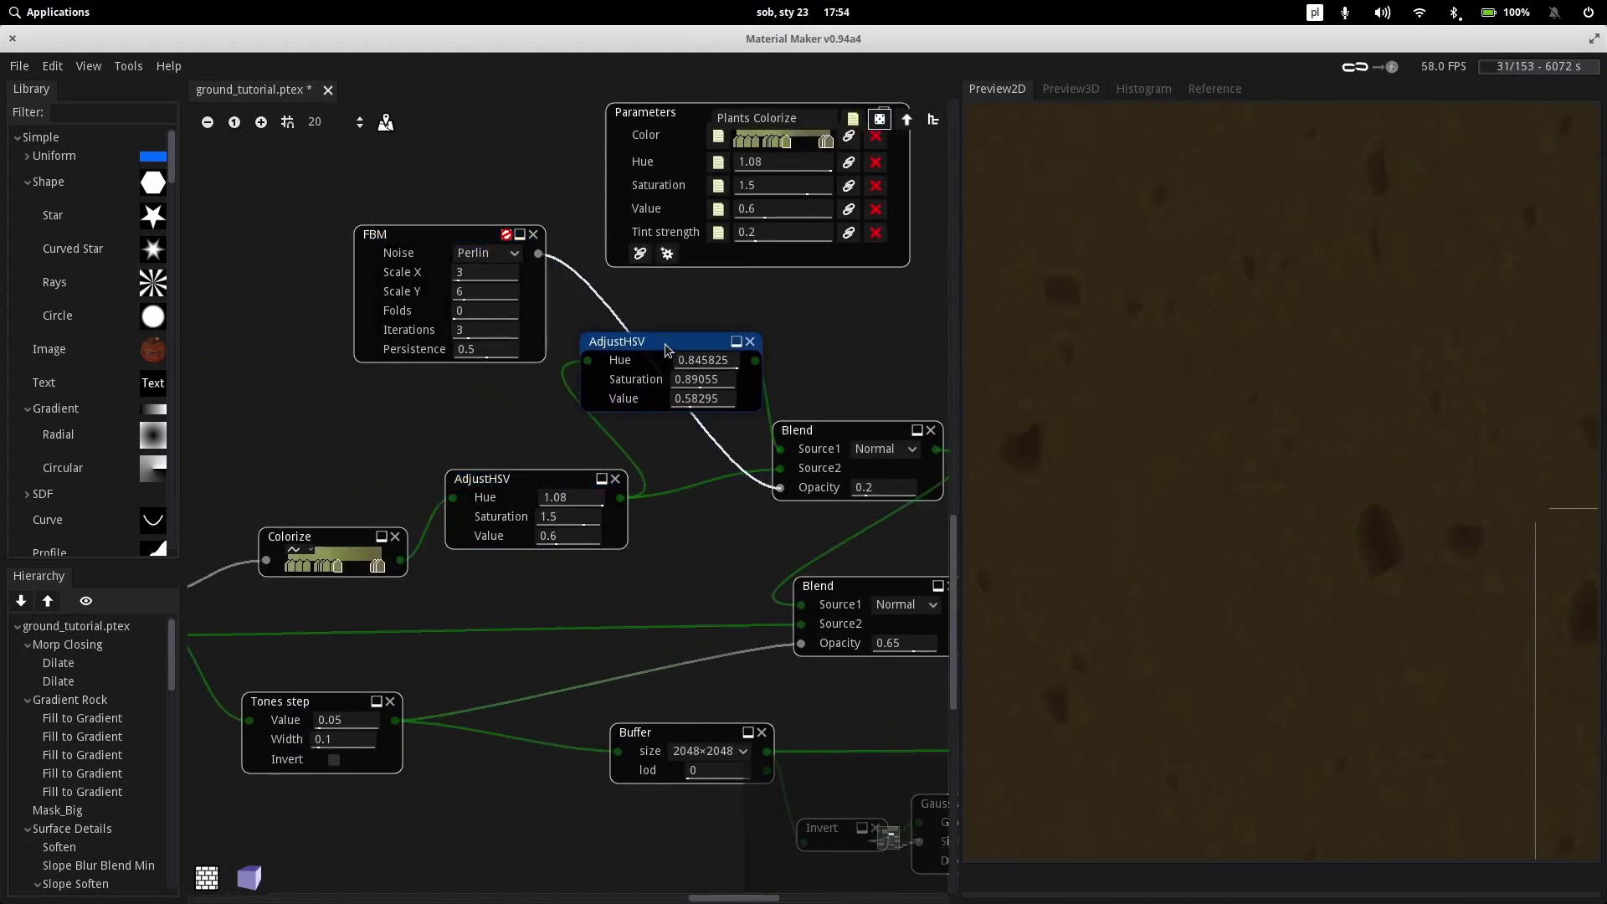
Preview the Blend that mixes both AdjustHSV outputs through the FBM noise, and examine the plants' tint variation closely
middle_drag(737, 566, 575, 526)
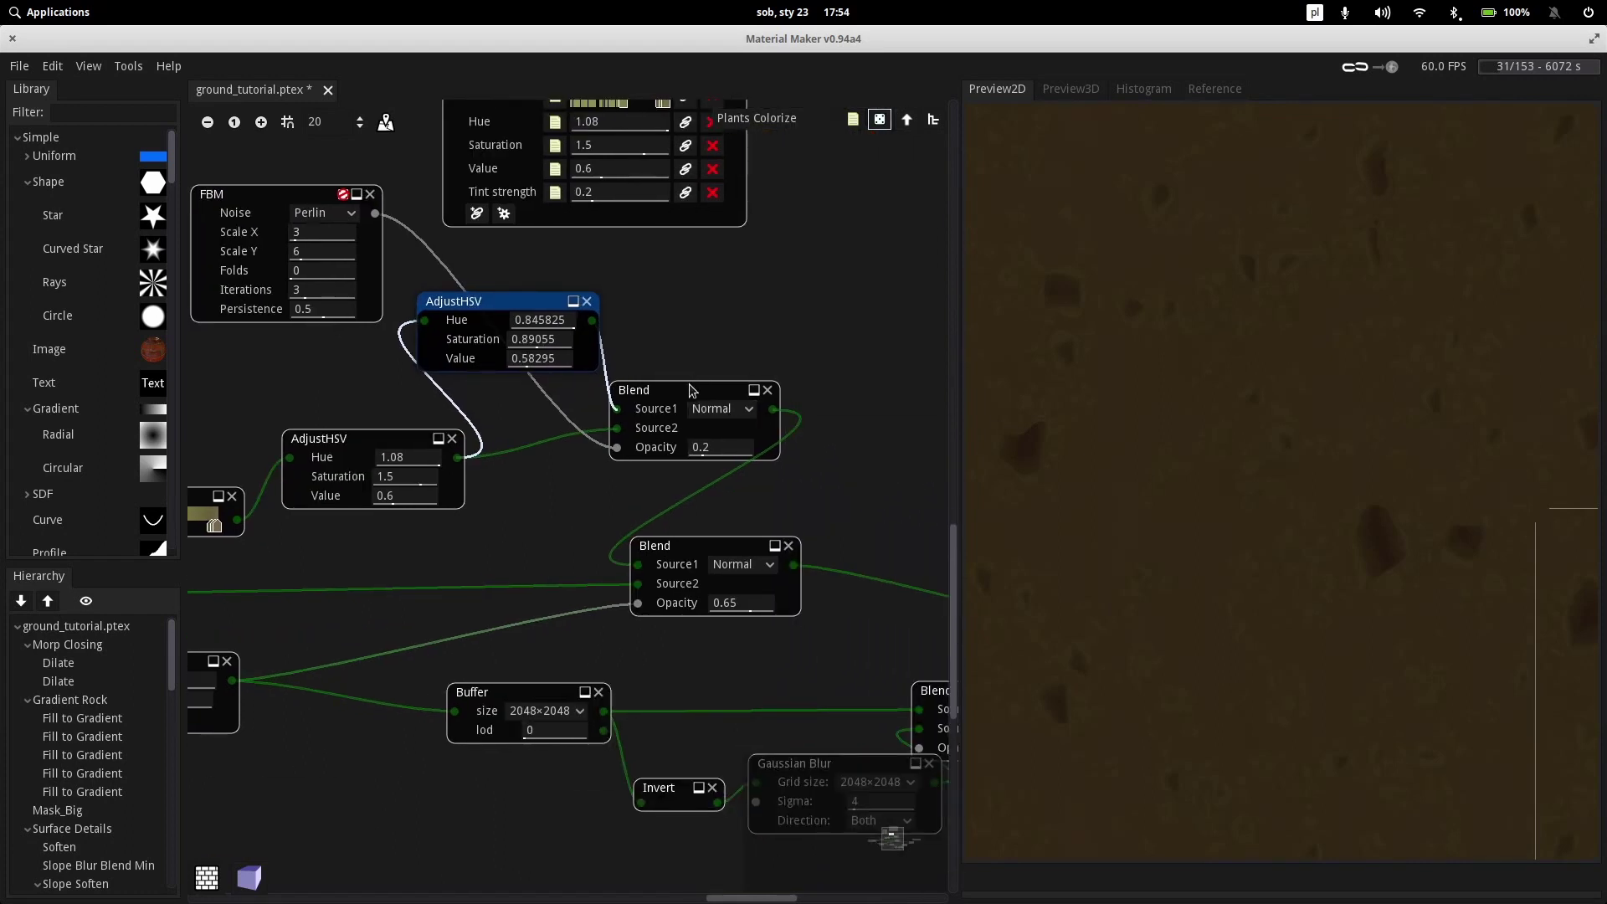
click(692, 391)
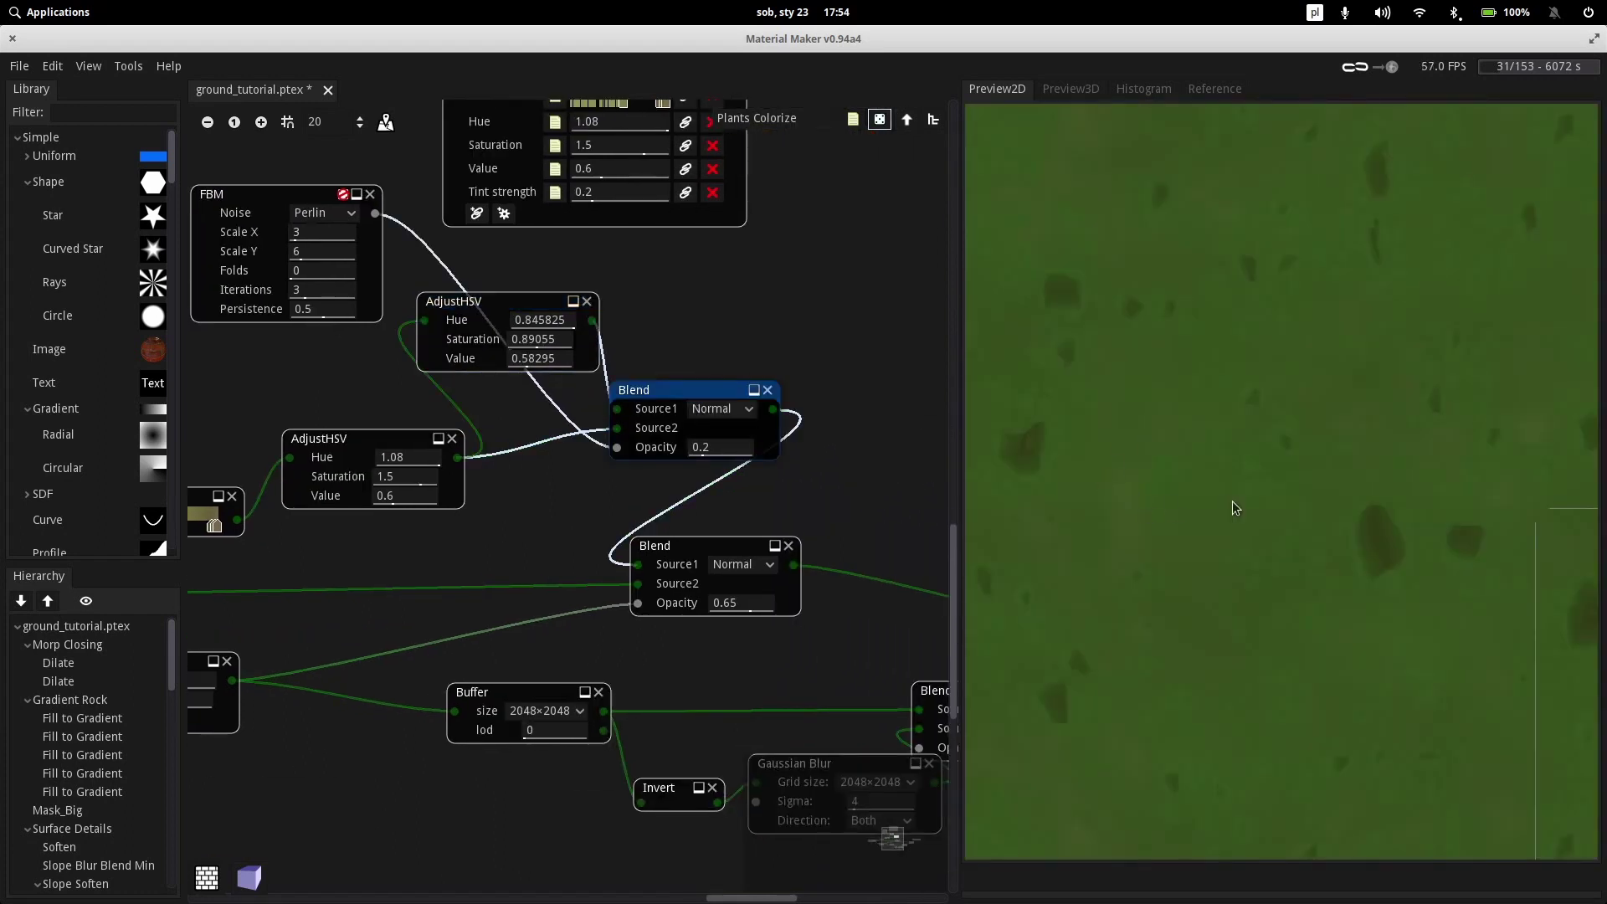
scroll(1233, 502, down, 10)
middle_drag(1230, 440, 1163, 414)
scroll(1266, 535, up, 8)
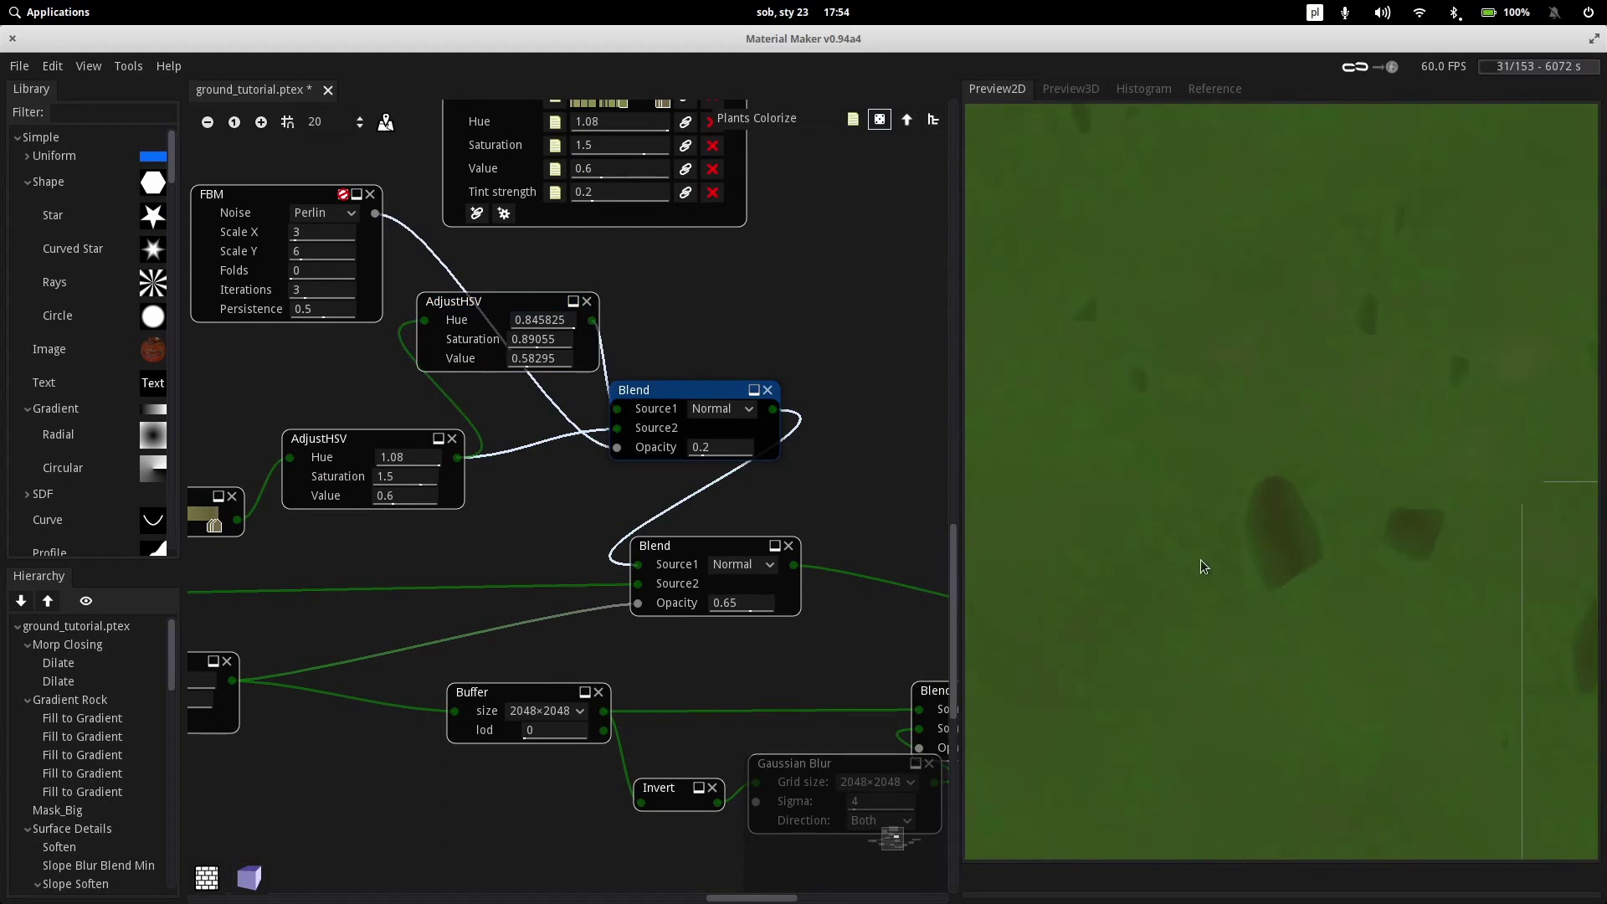
scroll(1266, 544, up, 5)
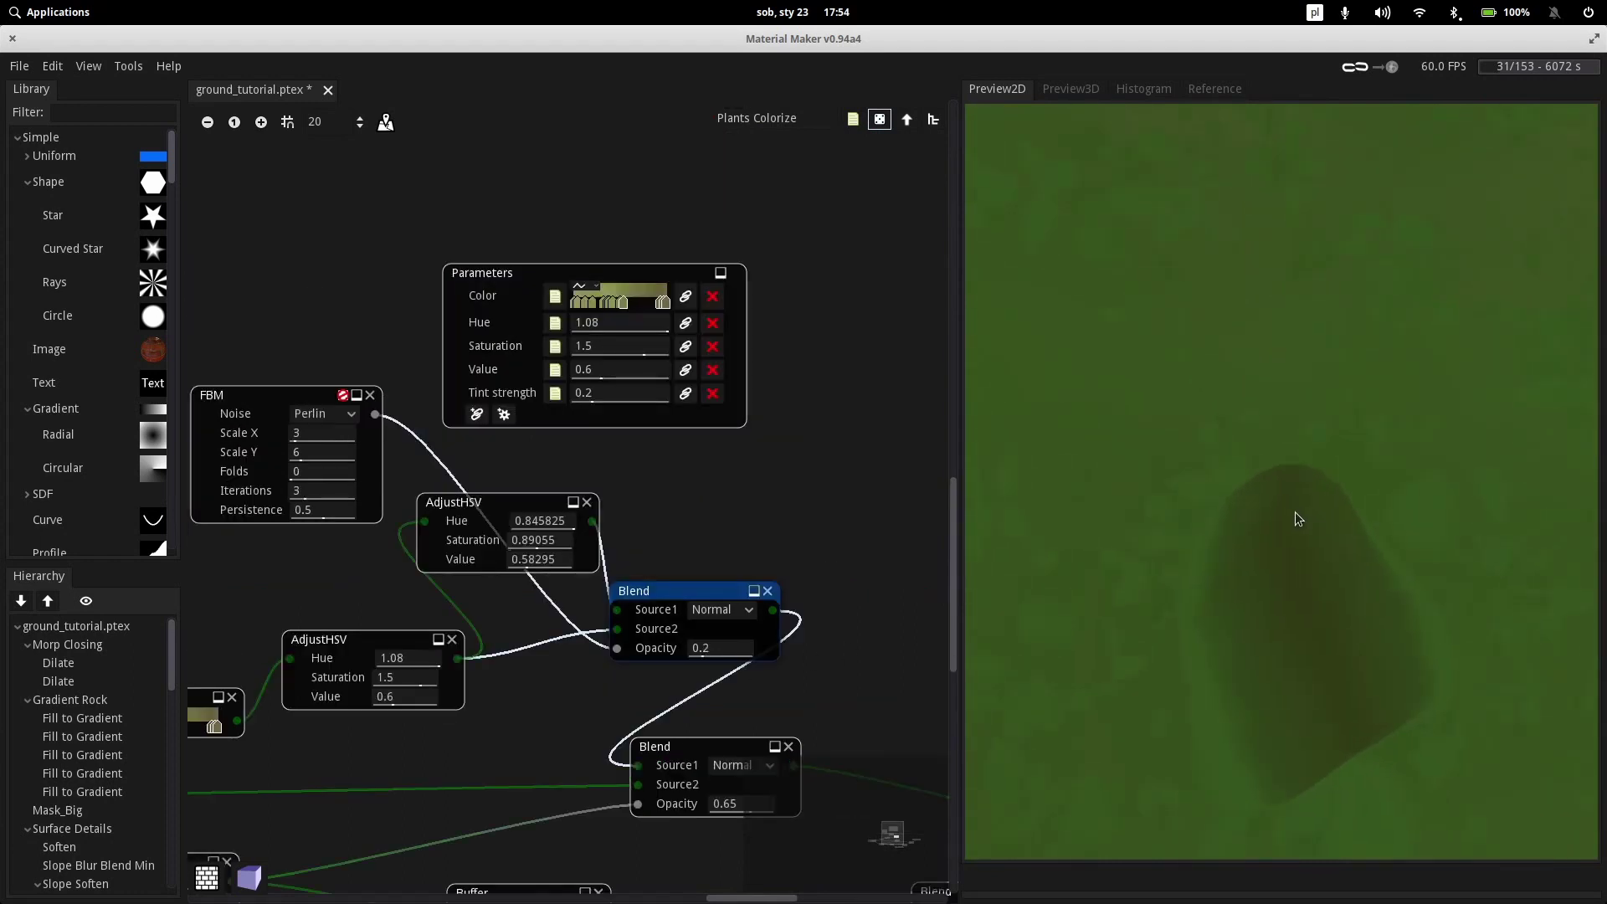
scroll(1294, 510, down, 5)
scroll(1254, 380, up, 5)
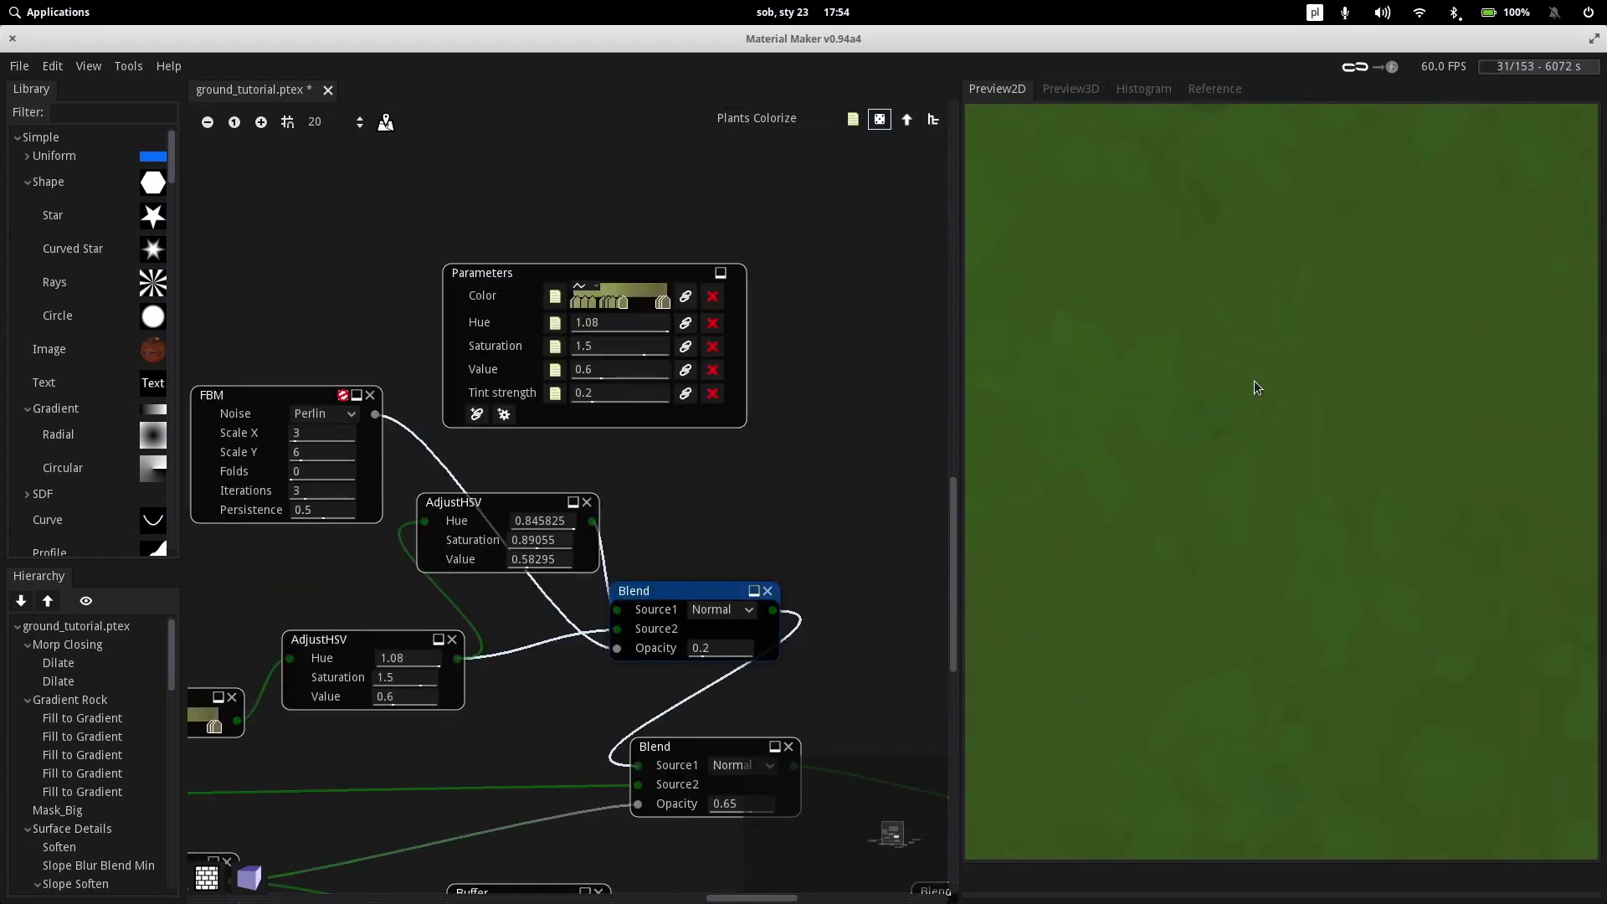
scroll(1254, 380, down, 11)
scroll(1257, 388, up, 2)
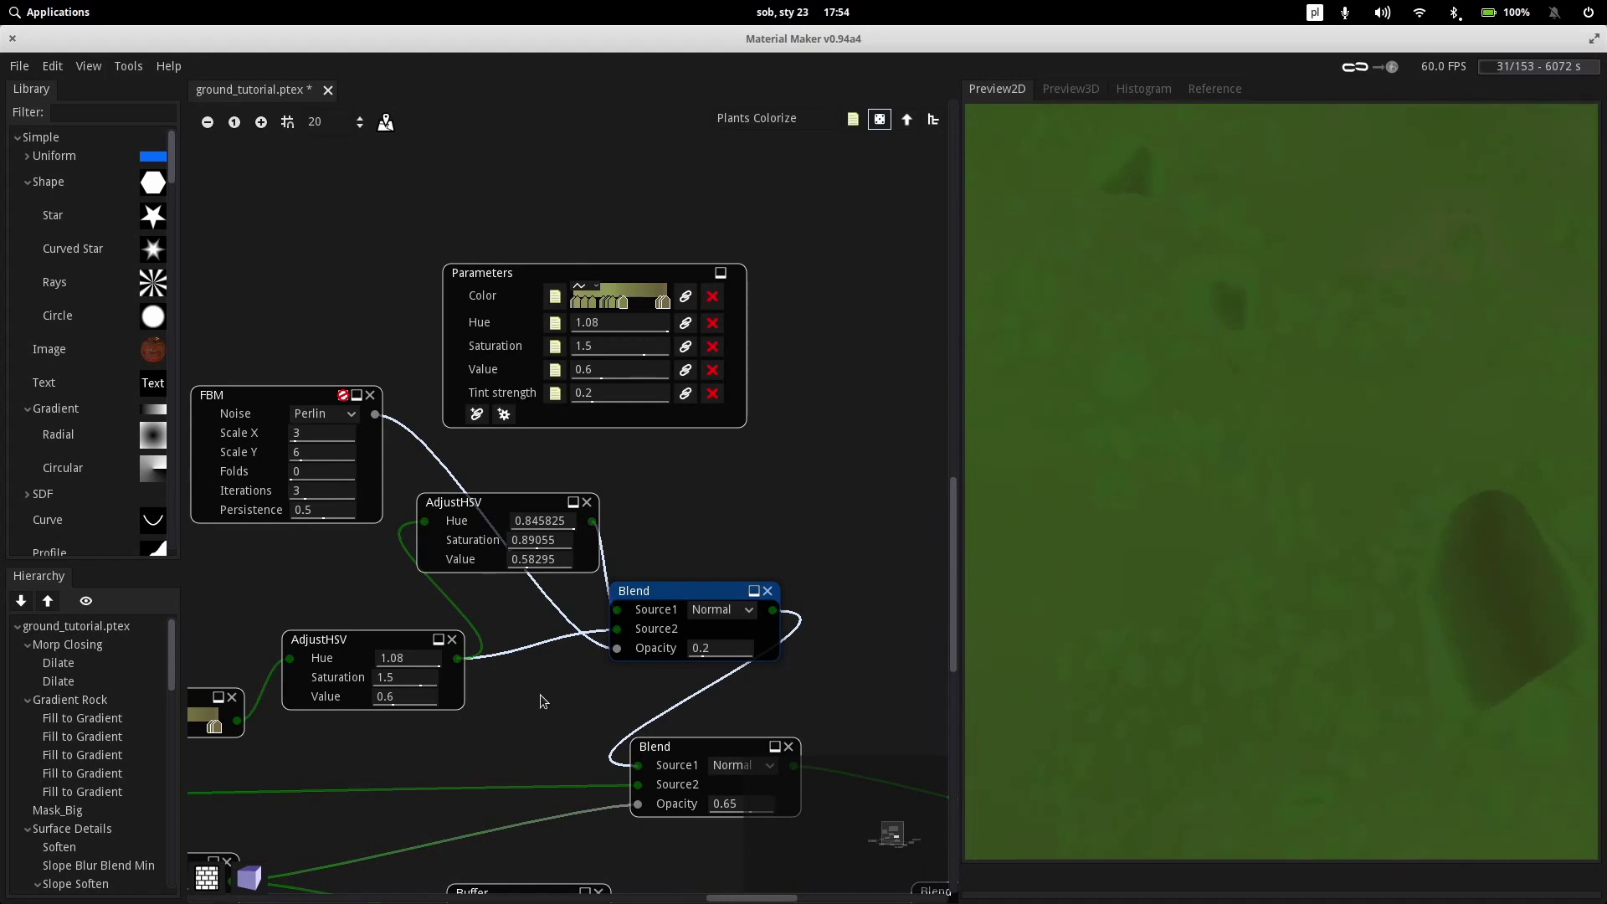
Preview the Blend with 0.65 opacity that lays the plant colour over the ground, and trace its connections back to the Inputs node
middle_drag(543, 701, 915, 400)
middle_drag(520, 528, 405, 547)
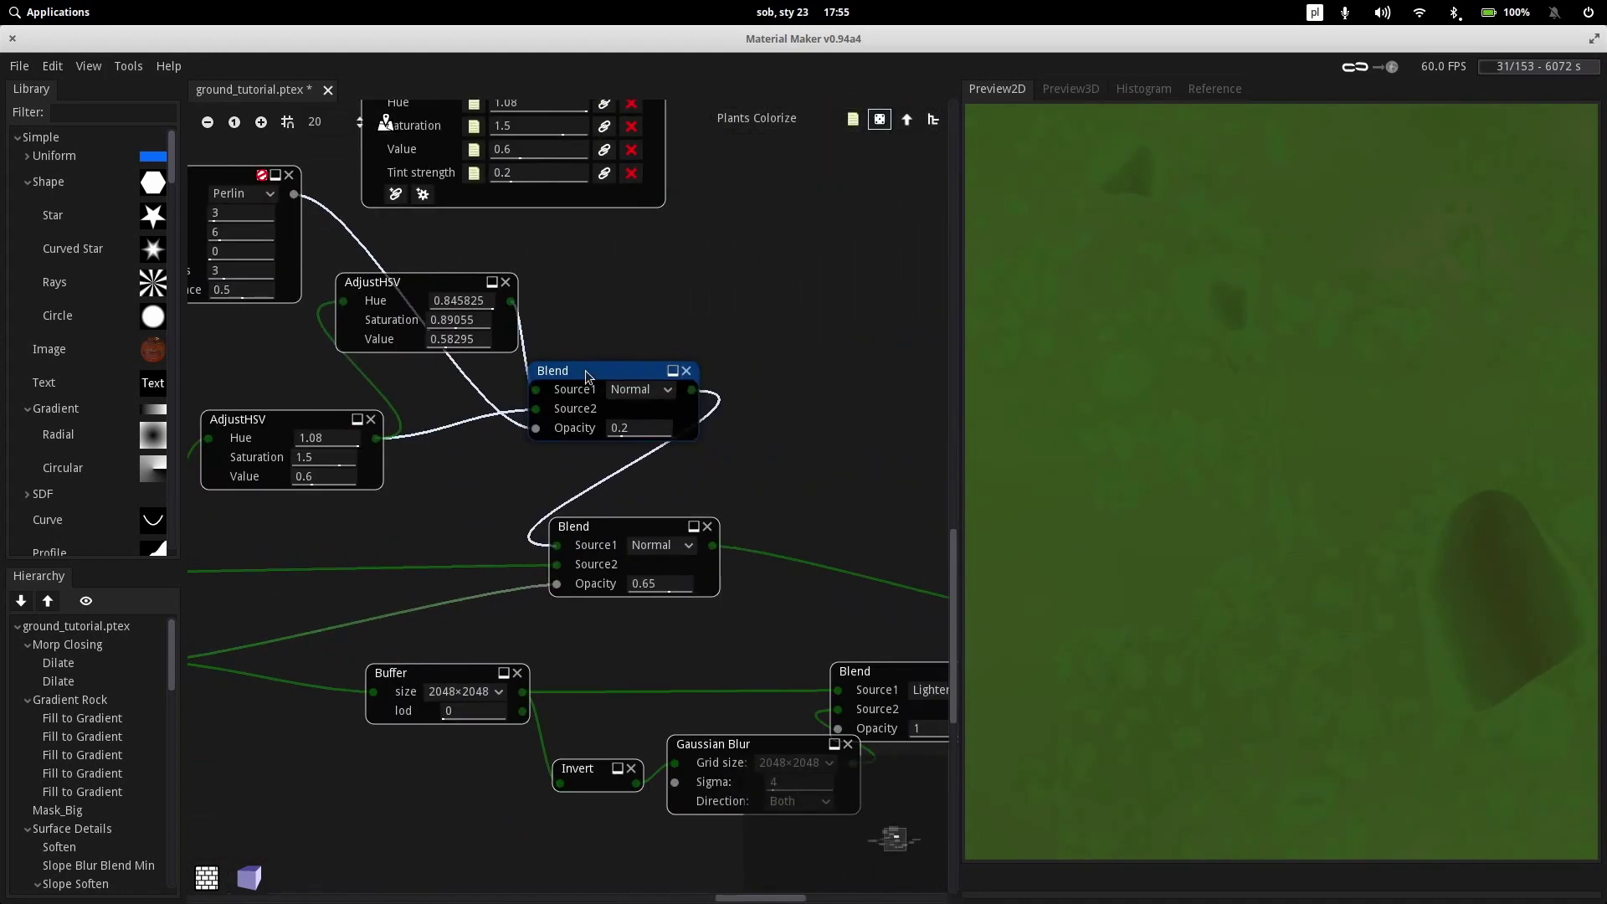
click(609, 531)
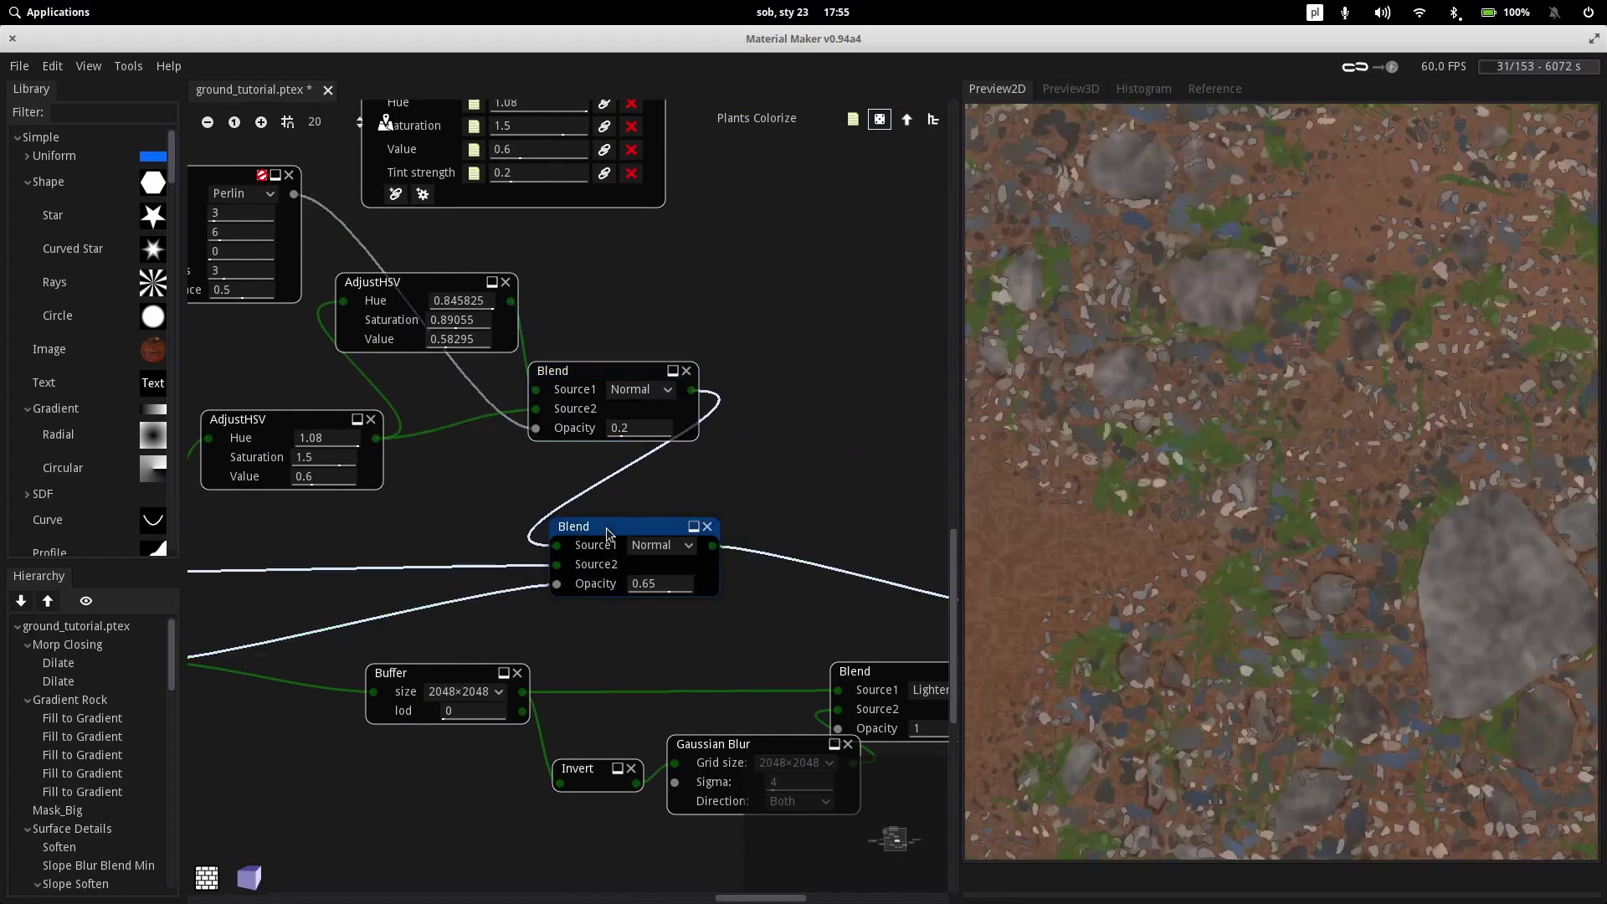
click(392, 528)
middle_drag(448, 513, 639, 506)
click(820, 519)
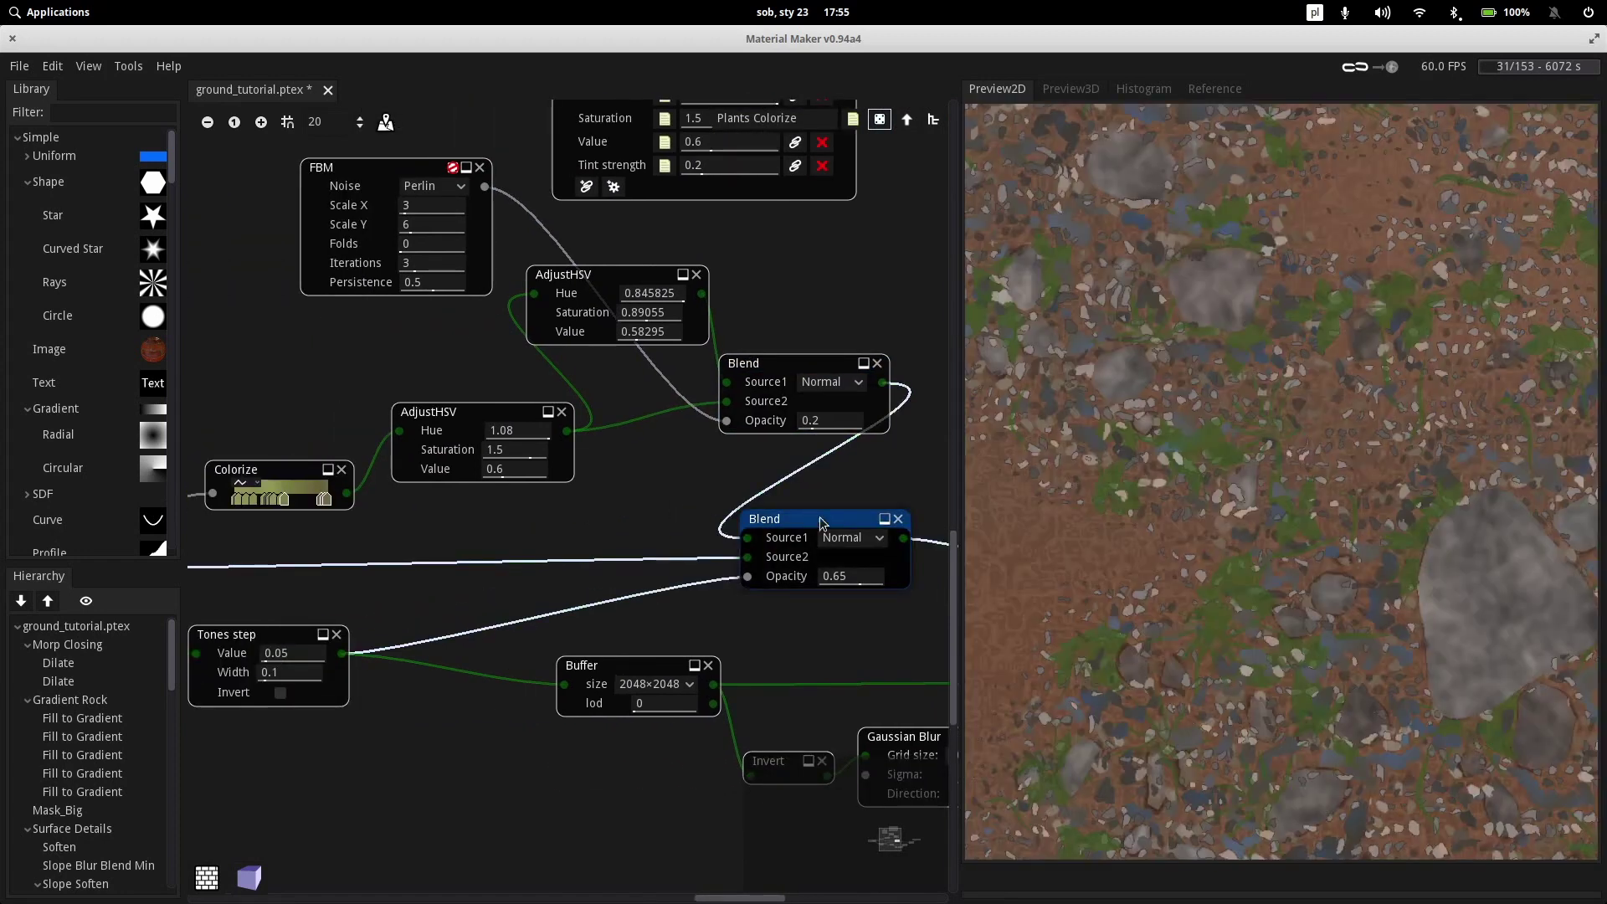
middle_drag(483, 508, 926, 488)
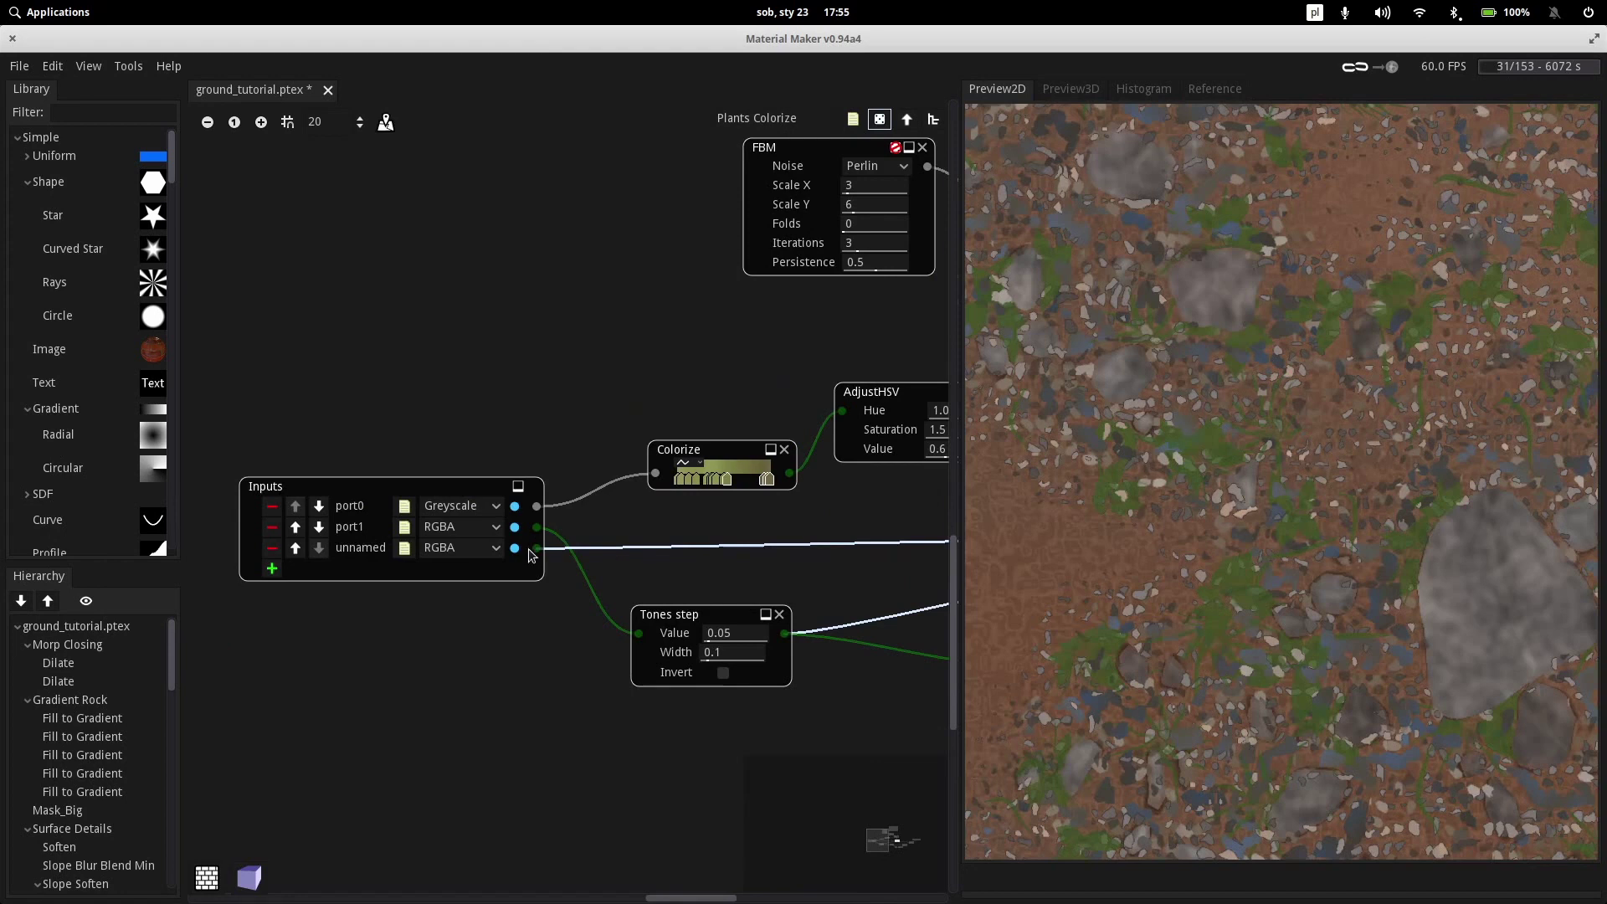
Follow the plant colour connection to the Multiply Blend before the Outputs node and preview that Blend
middle_drag(635, 549, 218, 536)
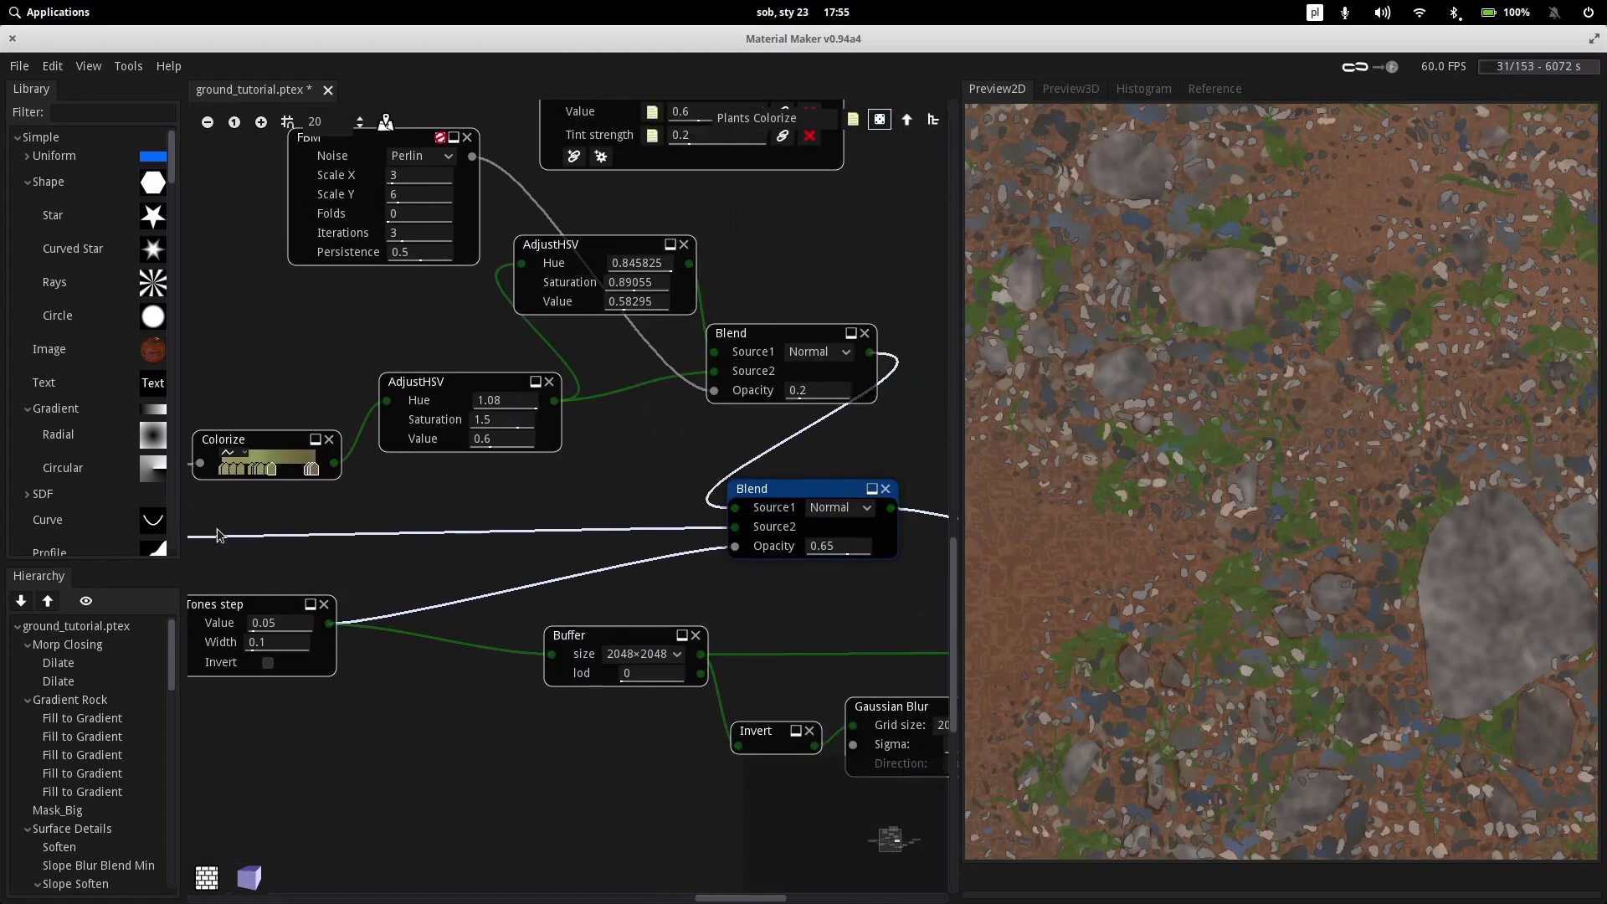
middle_drag(479, 550, 372, 477)
middle_drag(809, 541, 432, 514)
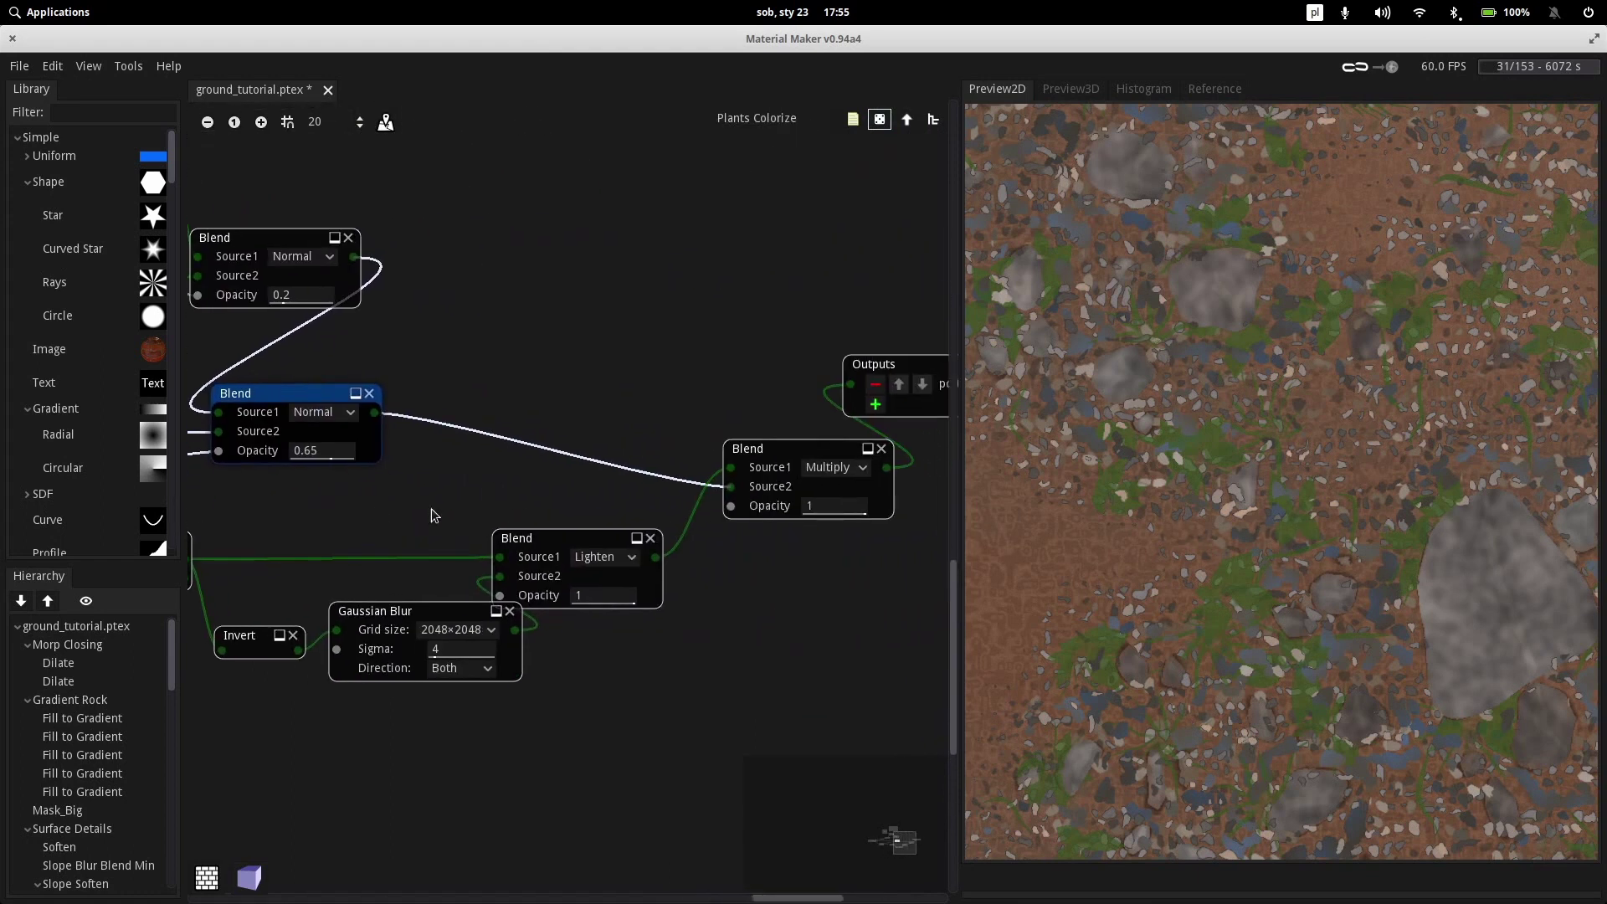
middle_drag(809, 623, 754, 663)
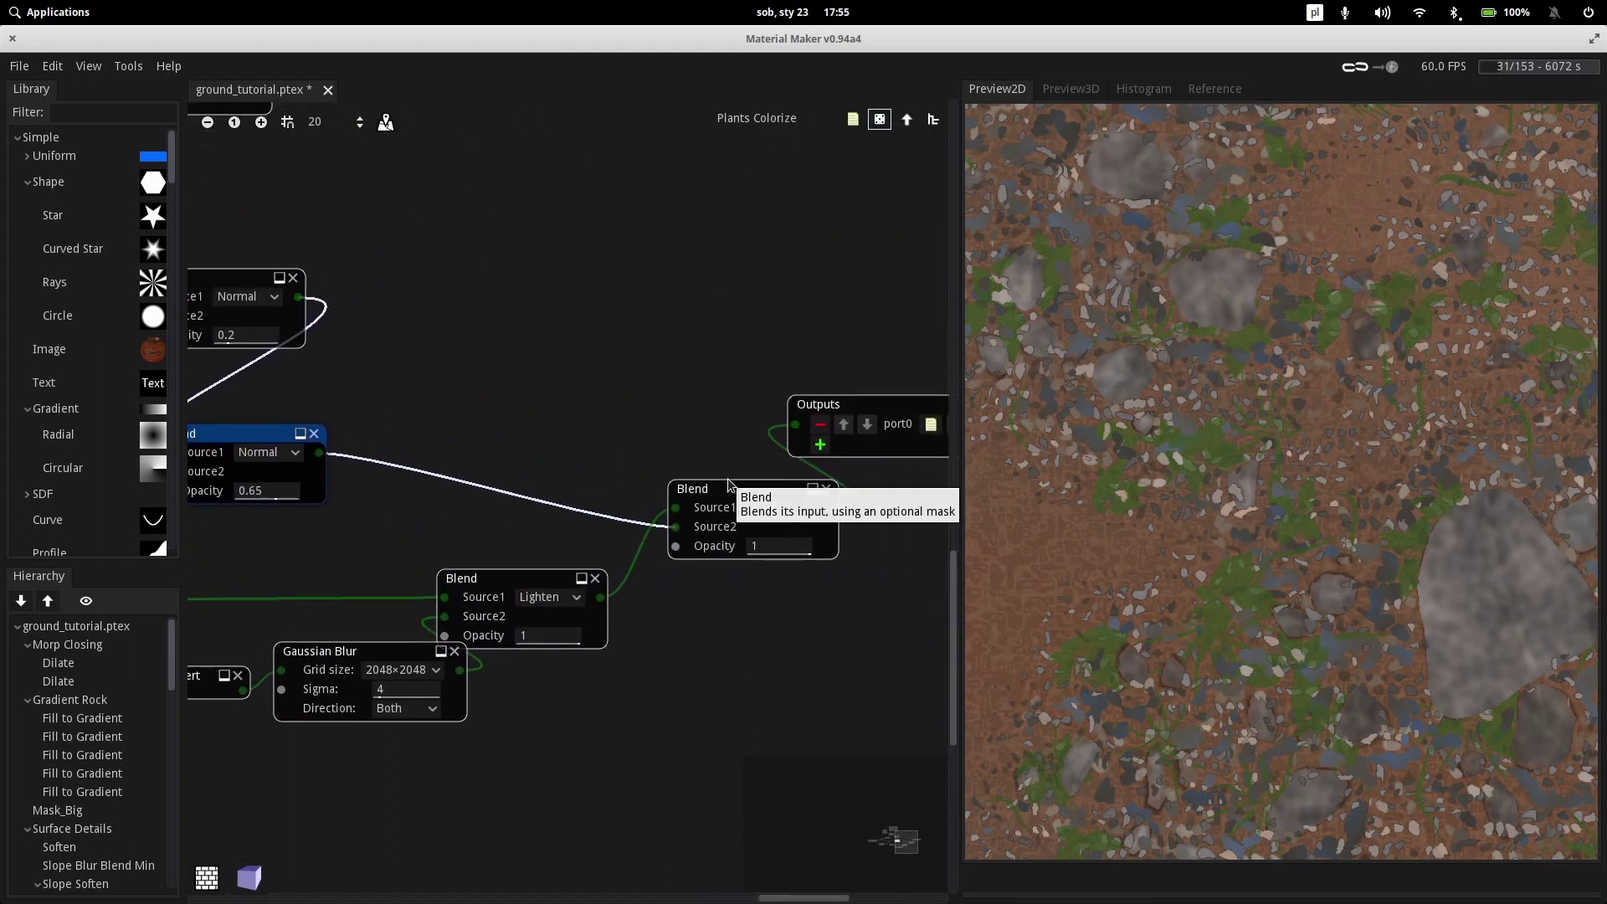
click(721, 488)
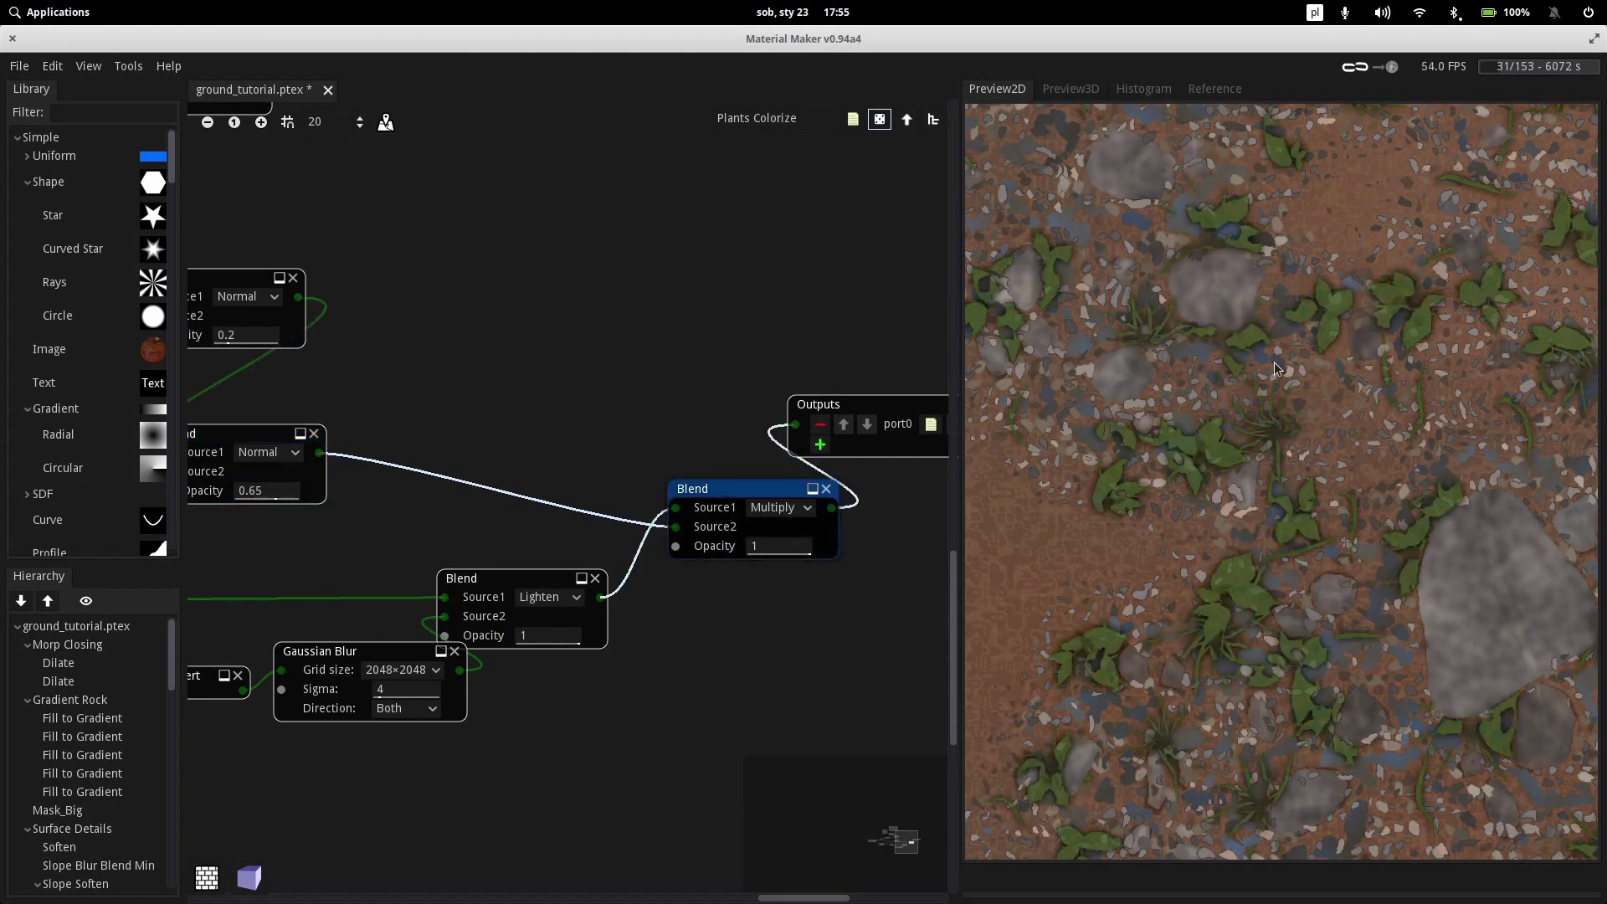
Preview the Tones step node that extracts the plant mask and examine the mask's leaf shapes closely
middle_drag(711, 430, 907, 292)
middle_drag(307, 522, 938, 744)
middle_drag(689, 675, 579, 613)
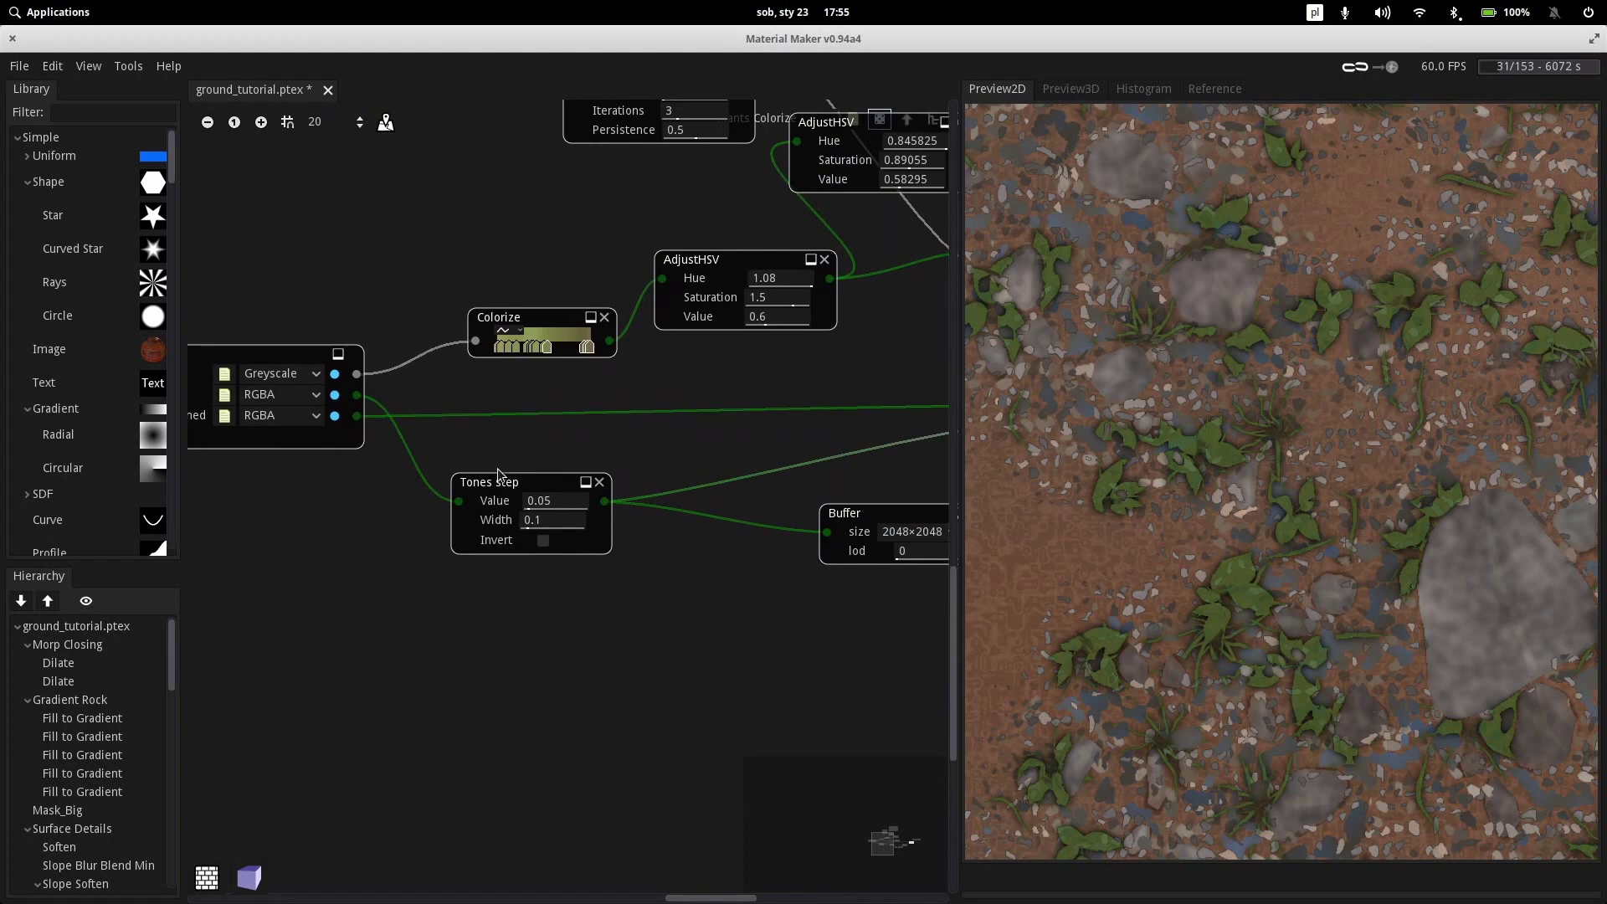
click(510, 496)
scroll(1549, 603, down, 8)
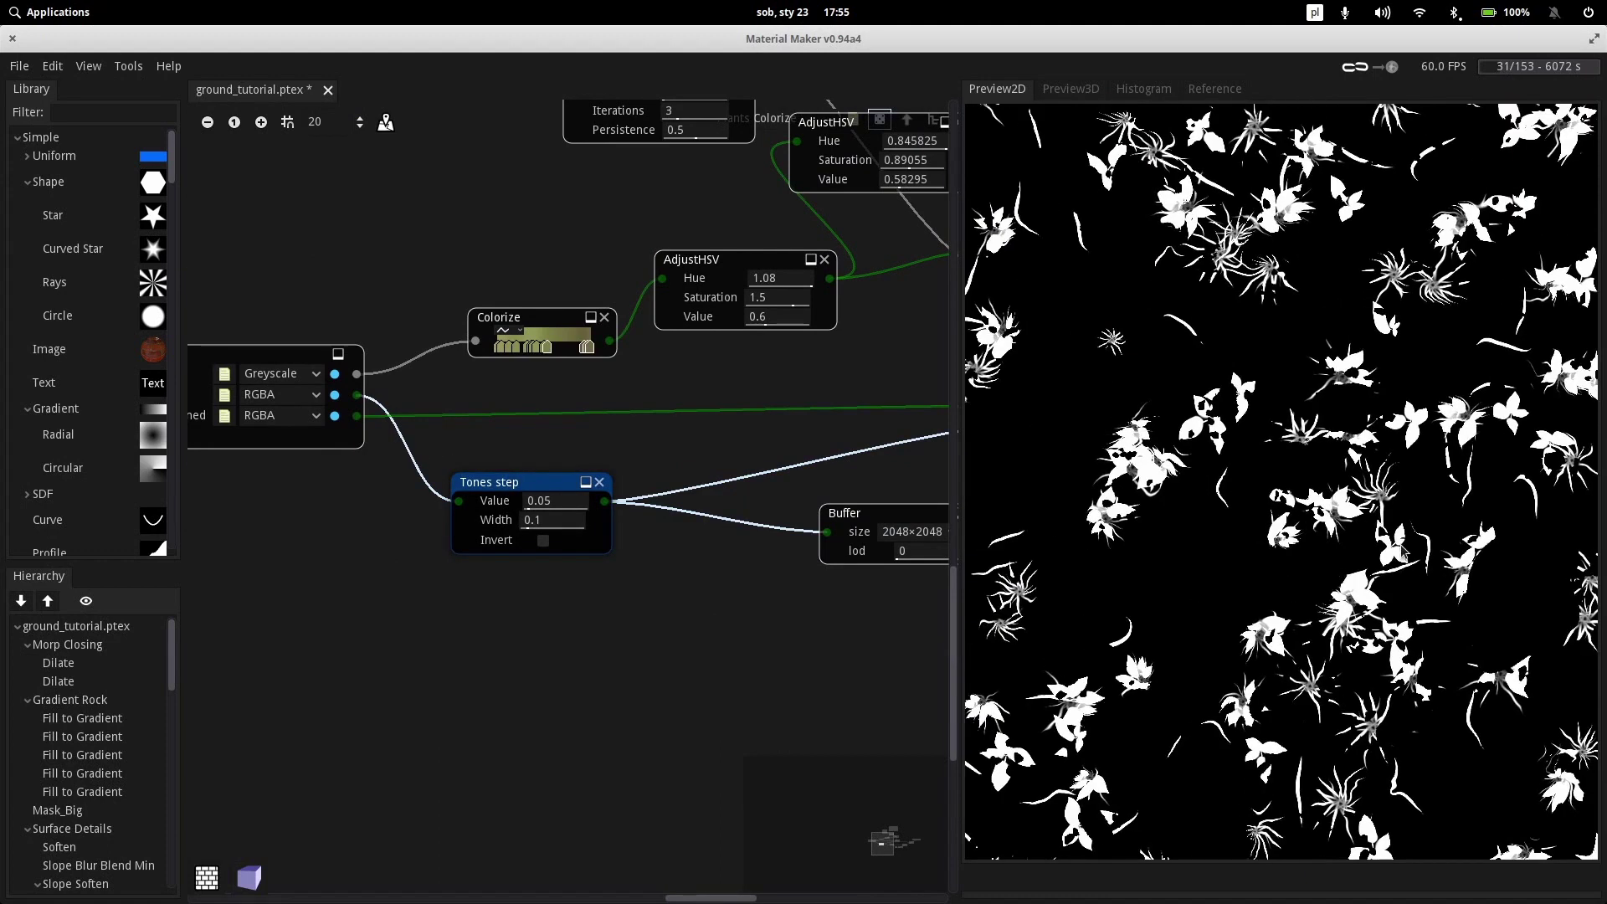
scroll(1290, 459, up, 2)
scroll(1129, 488, up, 7)
scroll(1126, 485, up, 2)
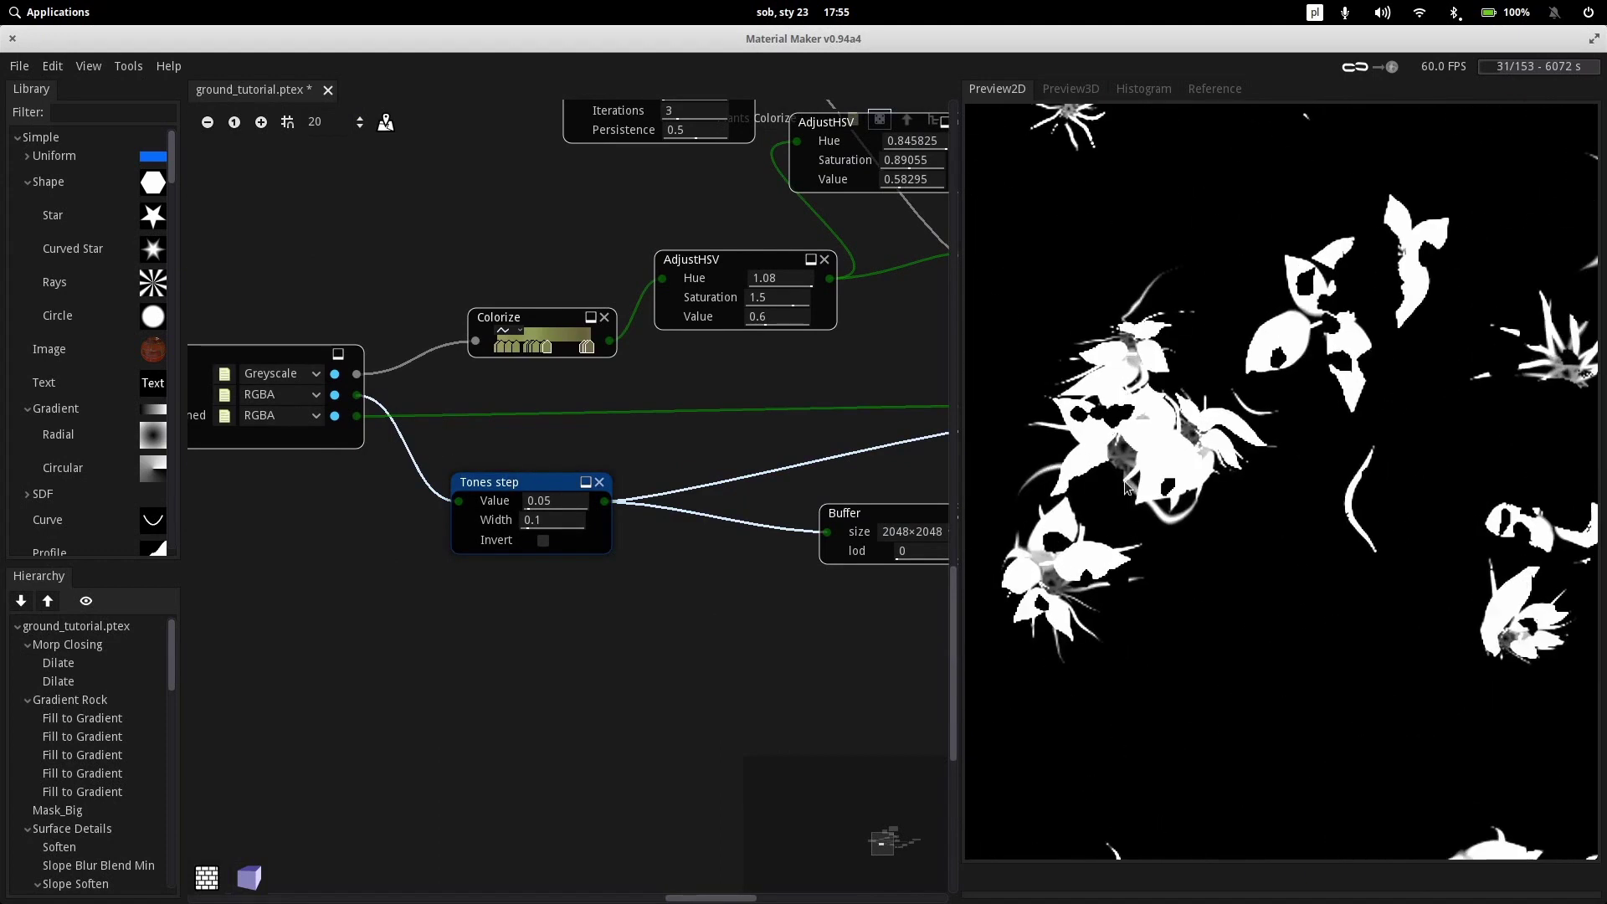
scroll(1254, 489, down, 2)
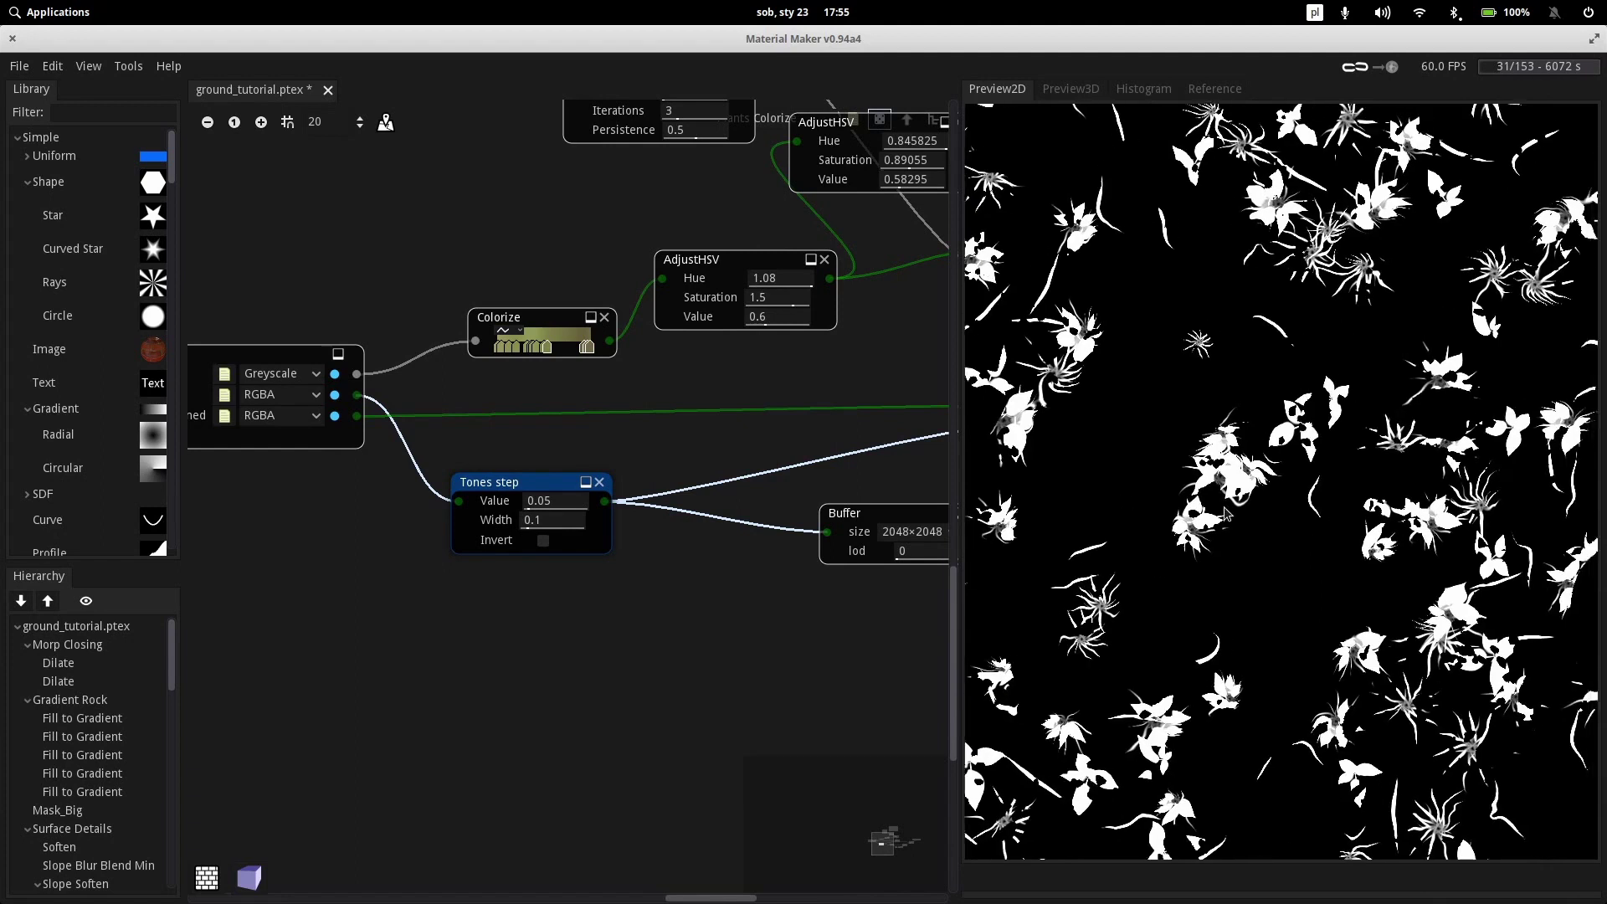
Preview the Invert node after the Buffer and the Gaussian Blur with Sigma 4 that follows it
middle_drag(698, 567, 317, 576)
middle_drag(639, 523, 362, 557)
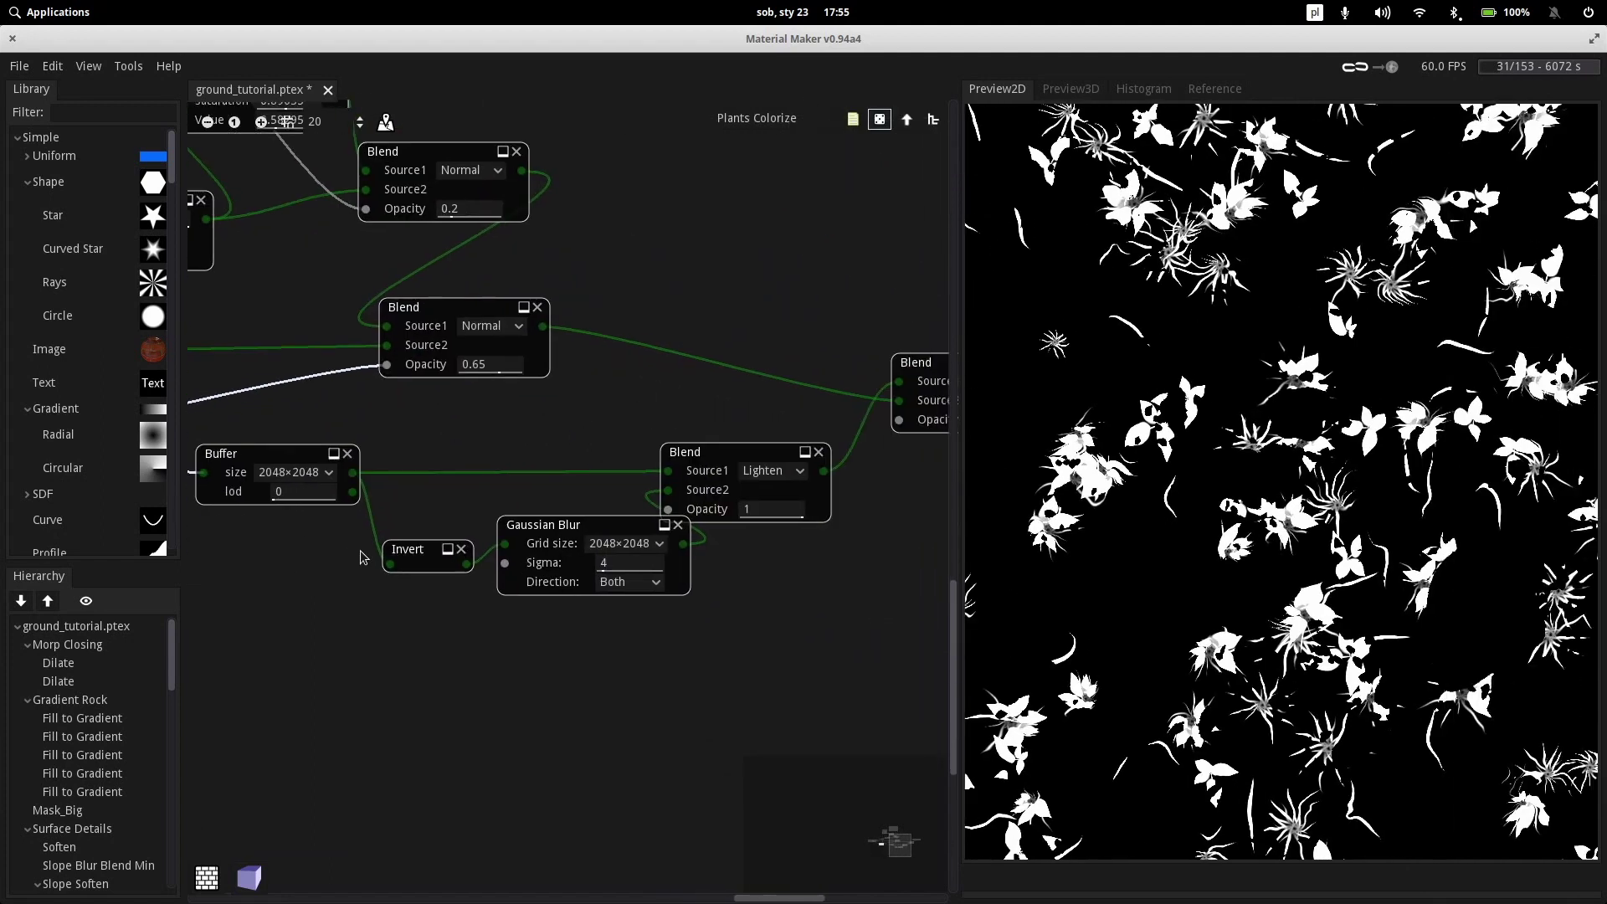
click(406, 551)
middle_drag(484, 640, 481, 591)
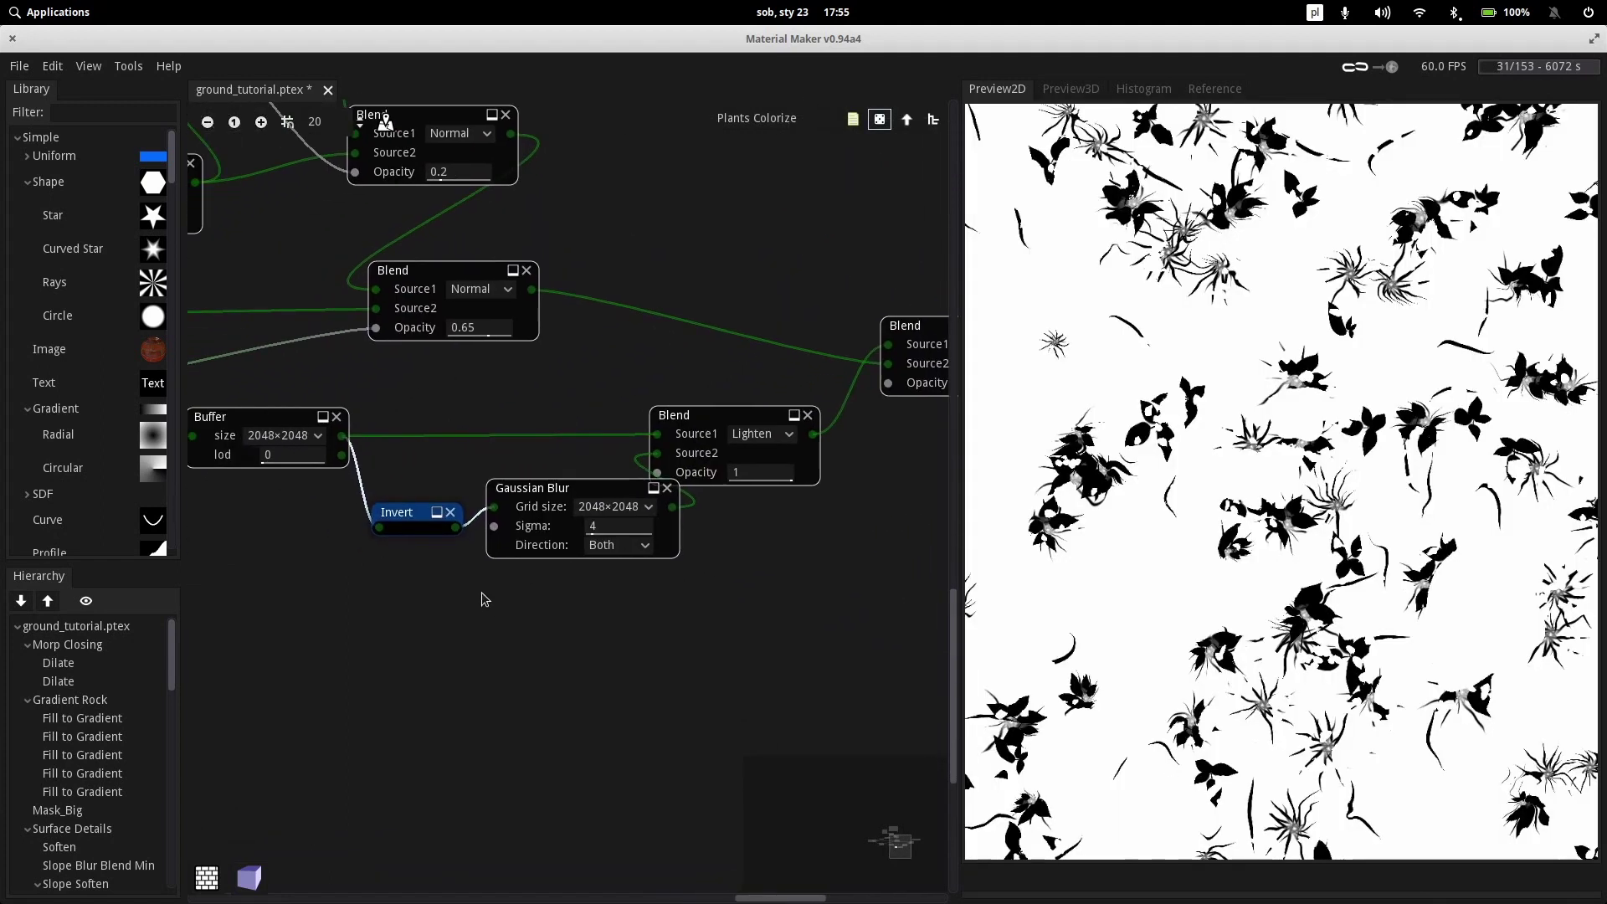
click(565, 495)
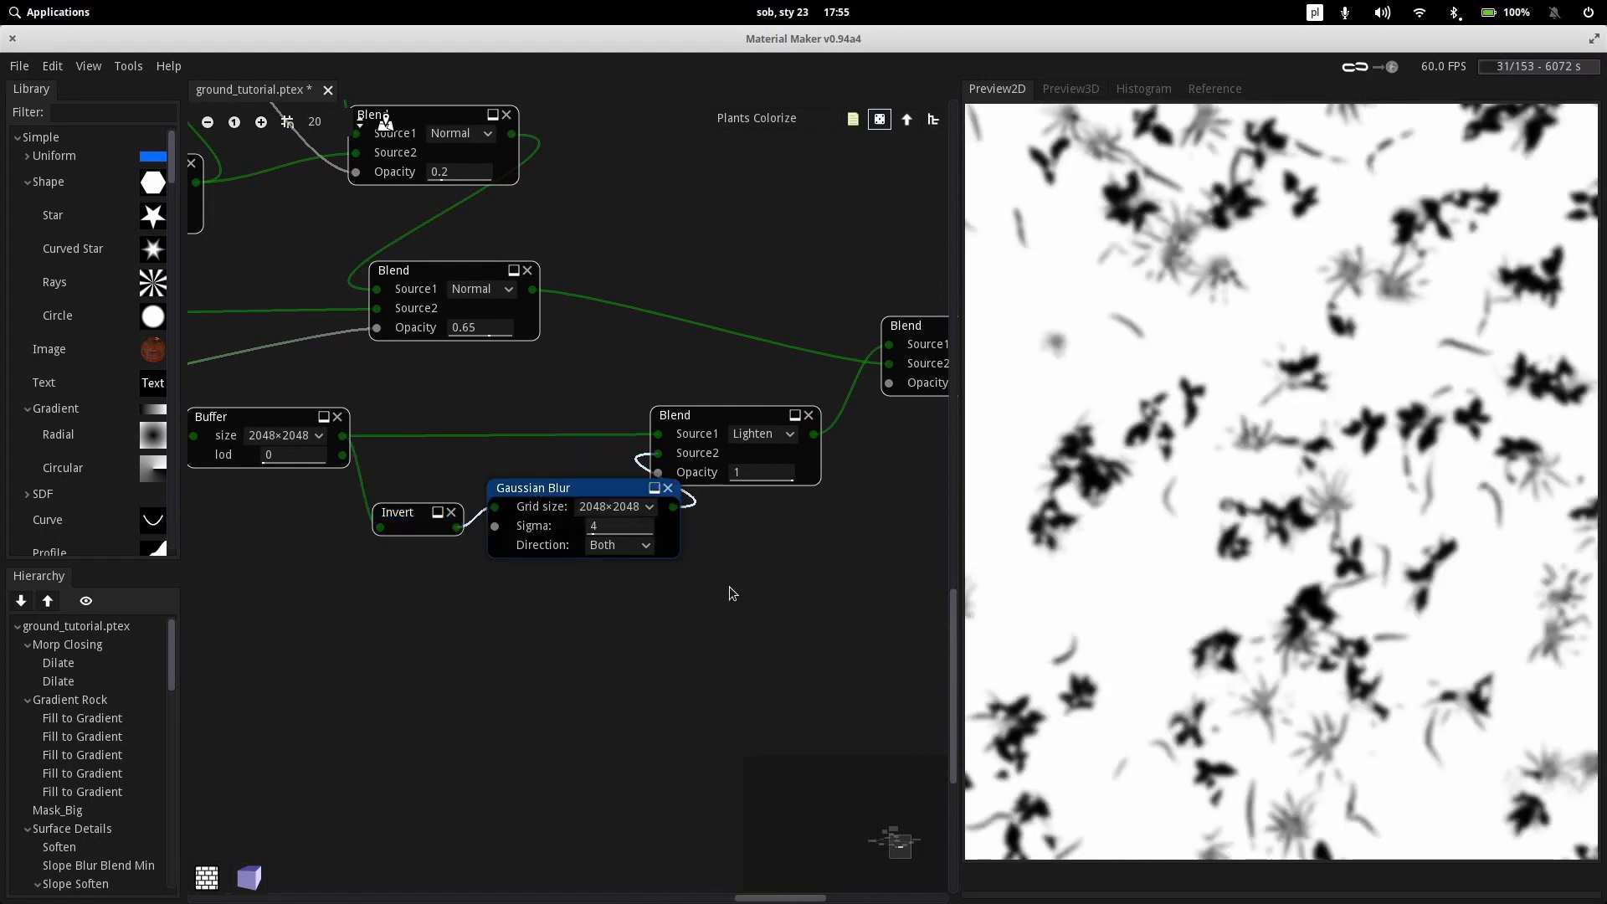
Preview the Buffer and the Lighten Blend that combines it with the blurred mask, shifting this Blend slightly up in the graph
middle_drag(730, 593, 701, 716)
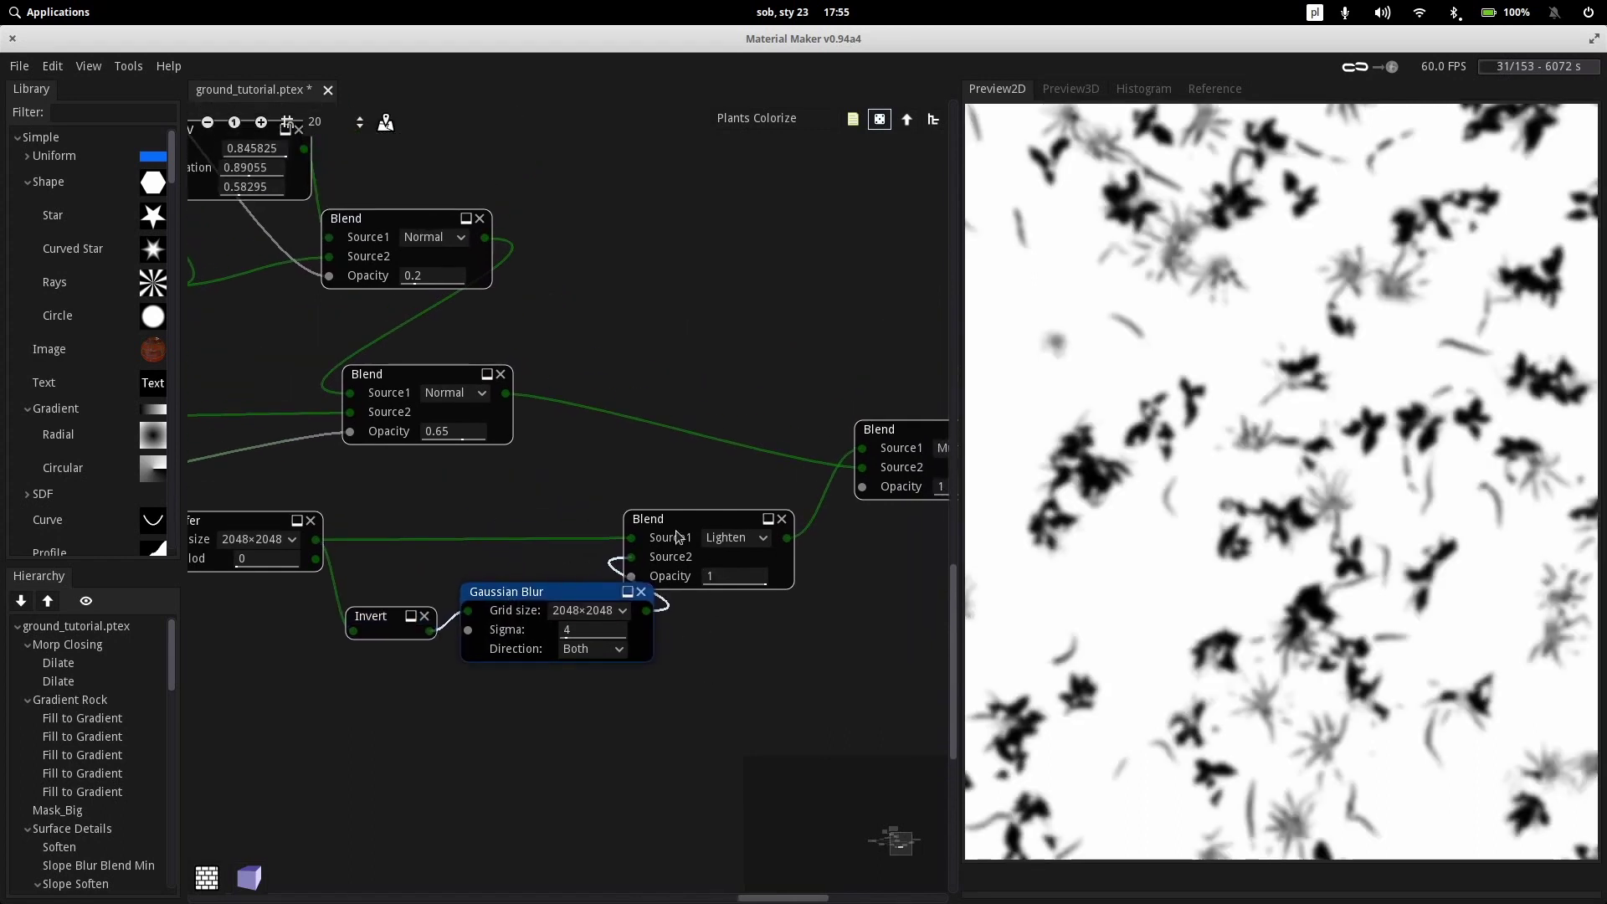
middle_drag(452, 500, 563, 476)
click(509, 482)
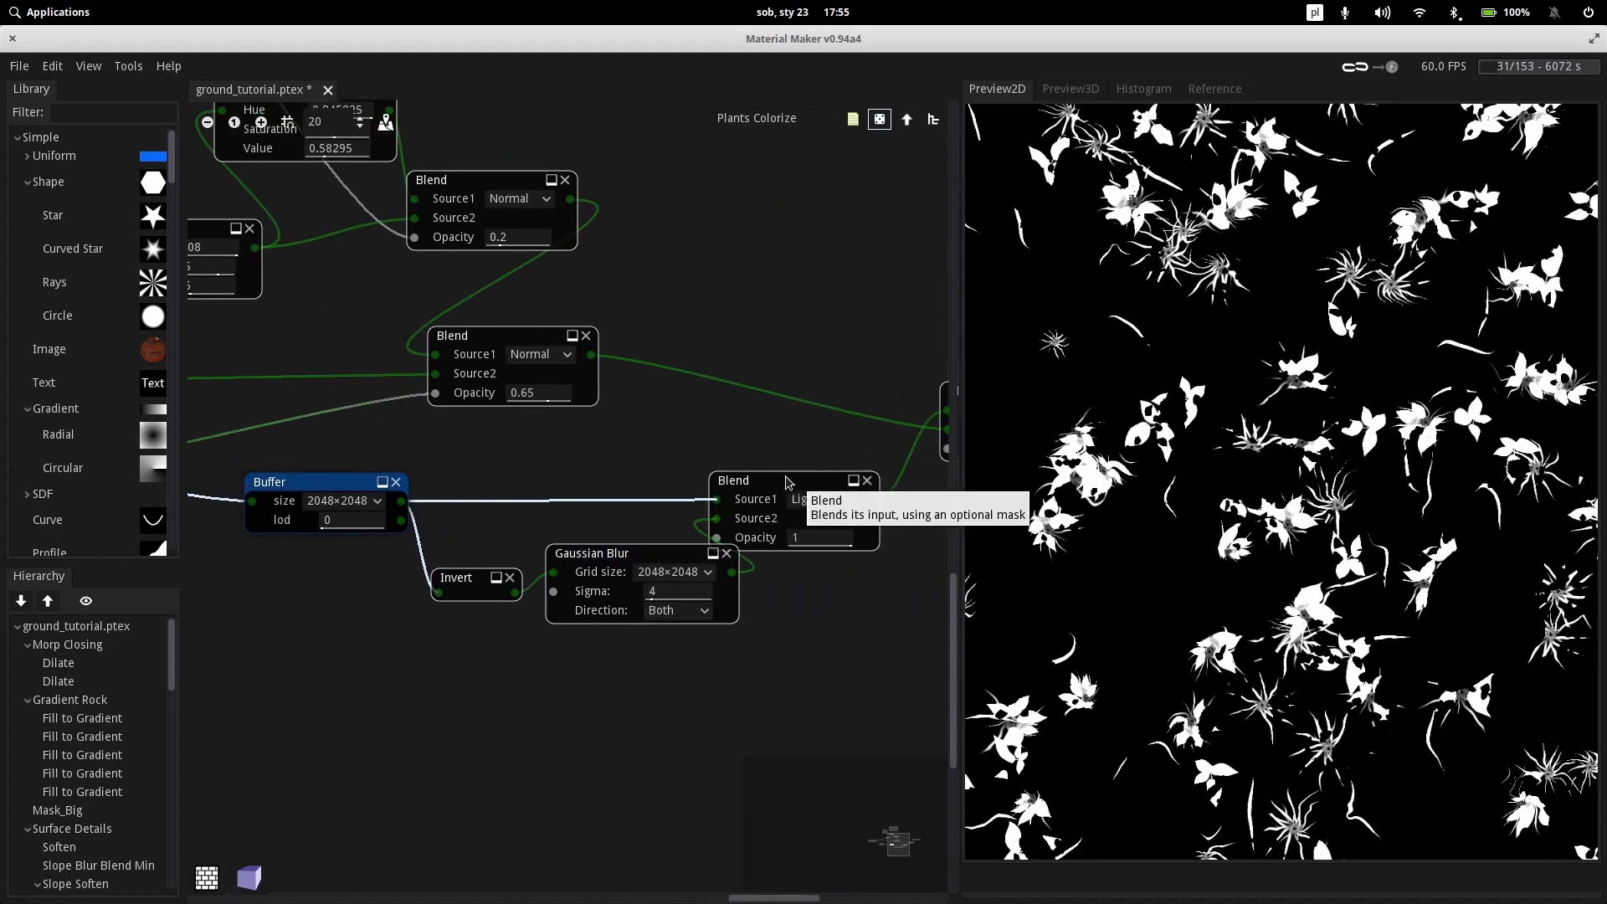
drag(787, 481, 812, 466)
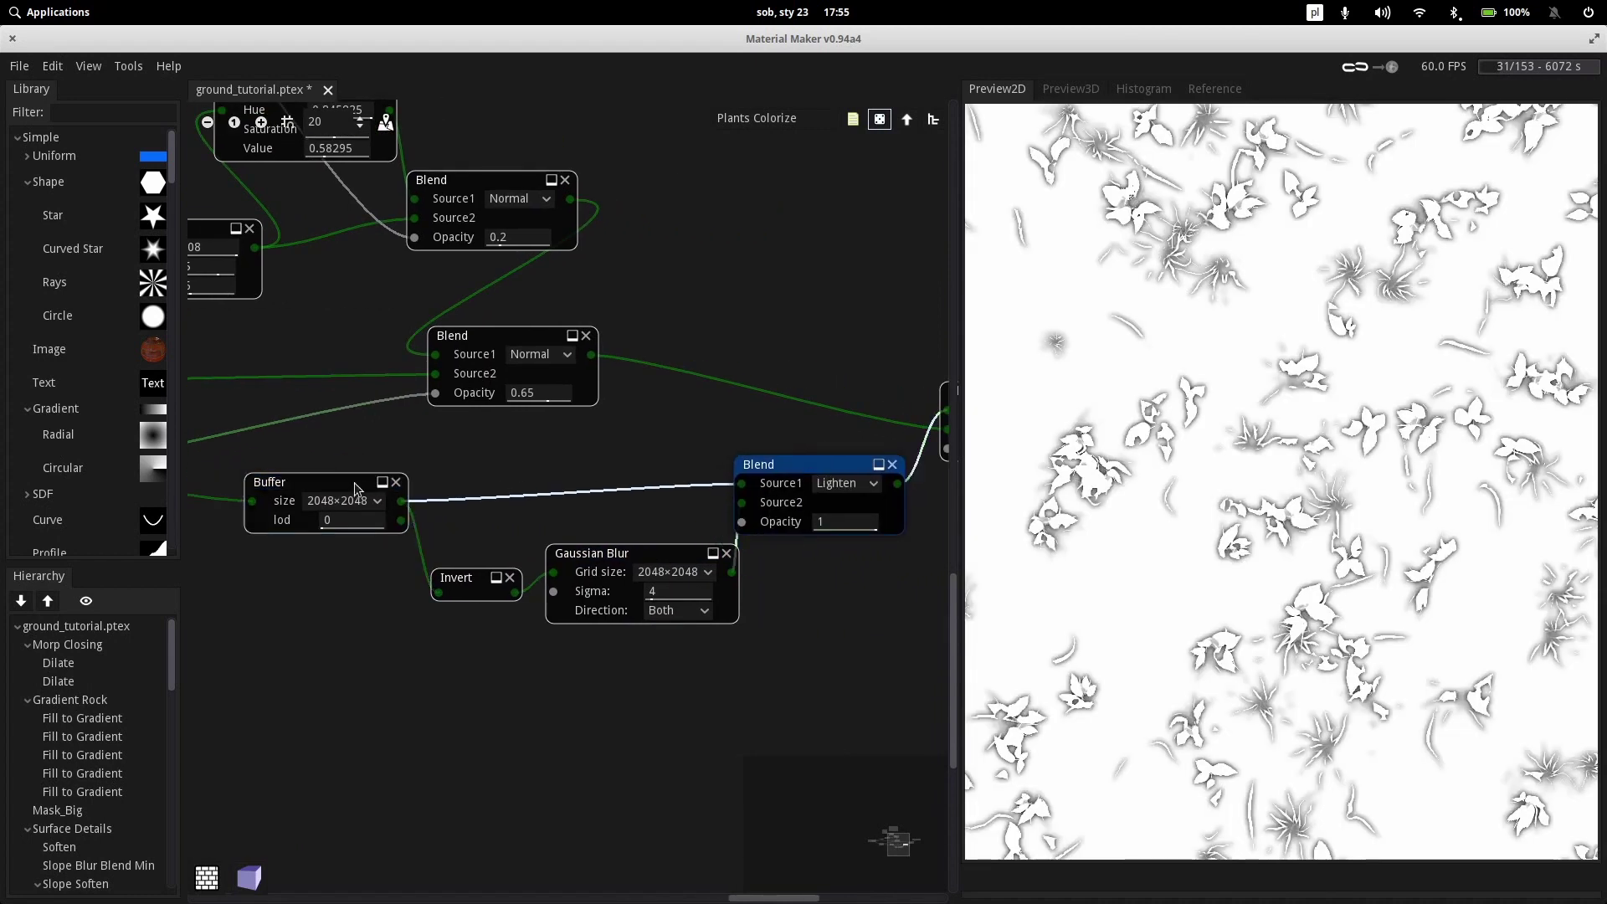
Preview the Multiply Blend fed by the Lighten Blend and examine the shading around plants, both close up and from afar
middle_drag(611, 452, 334, 484)
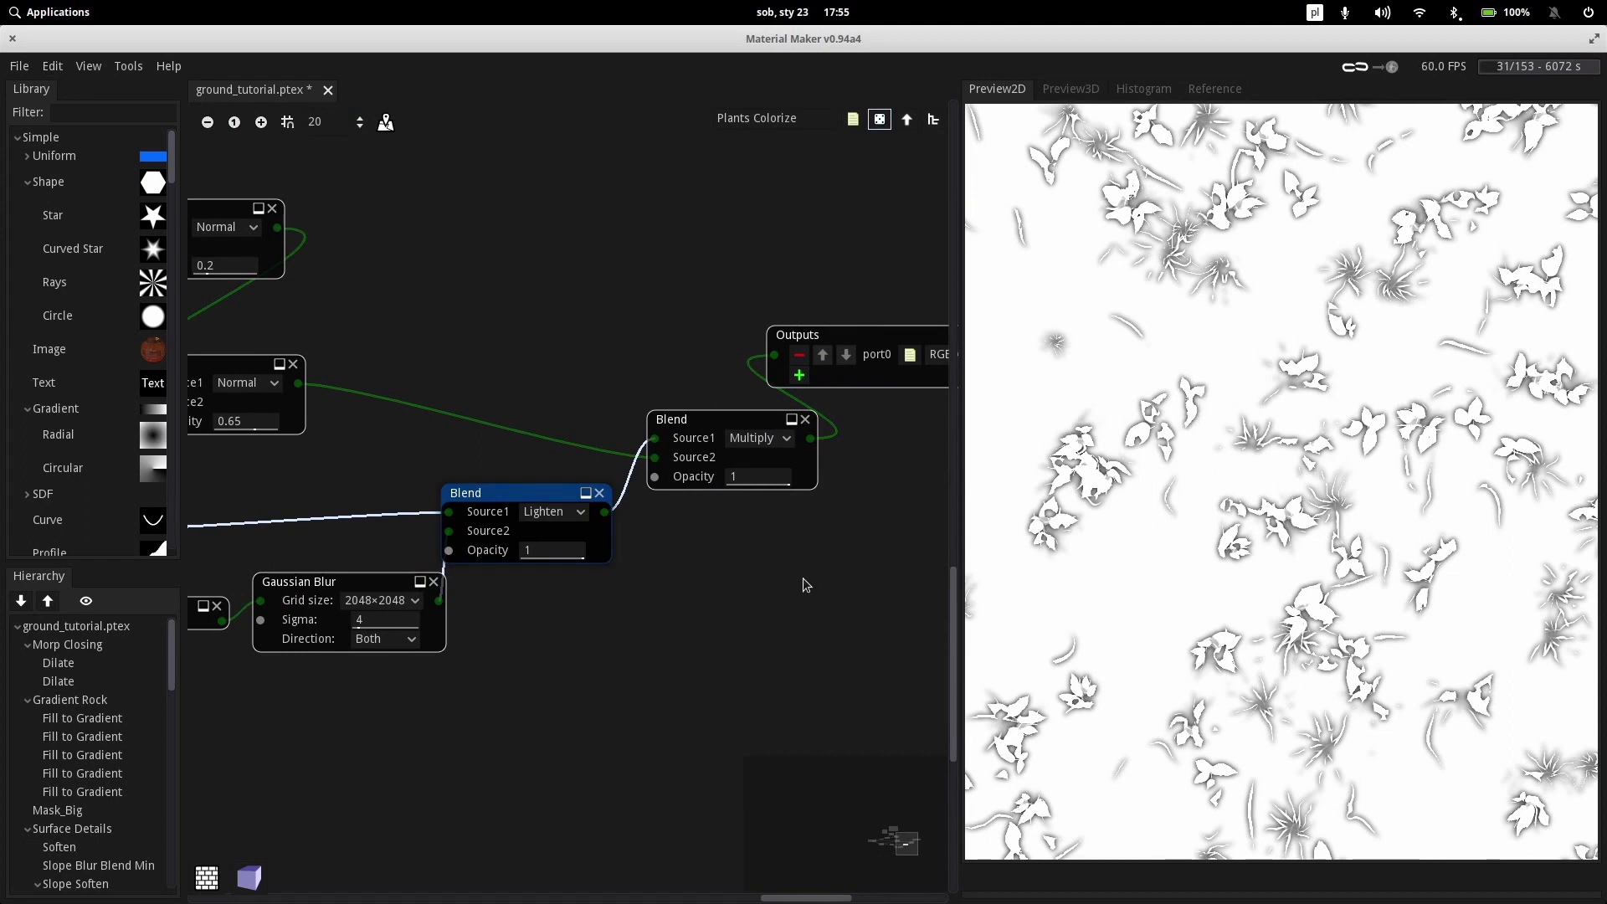
middle_drag(806, 584, 775, 601)
middle_drag(655, 610, 766, 699)
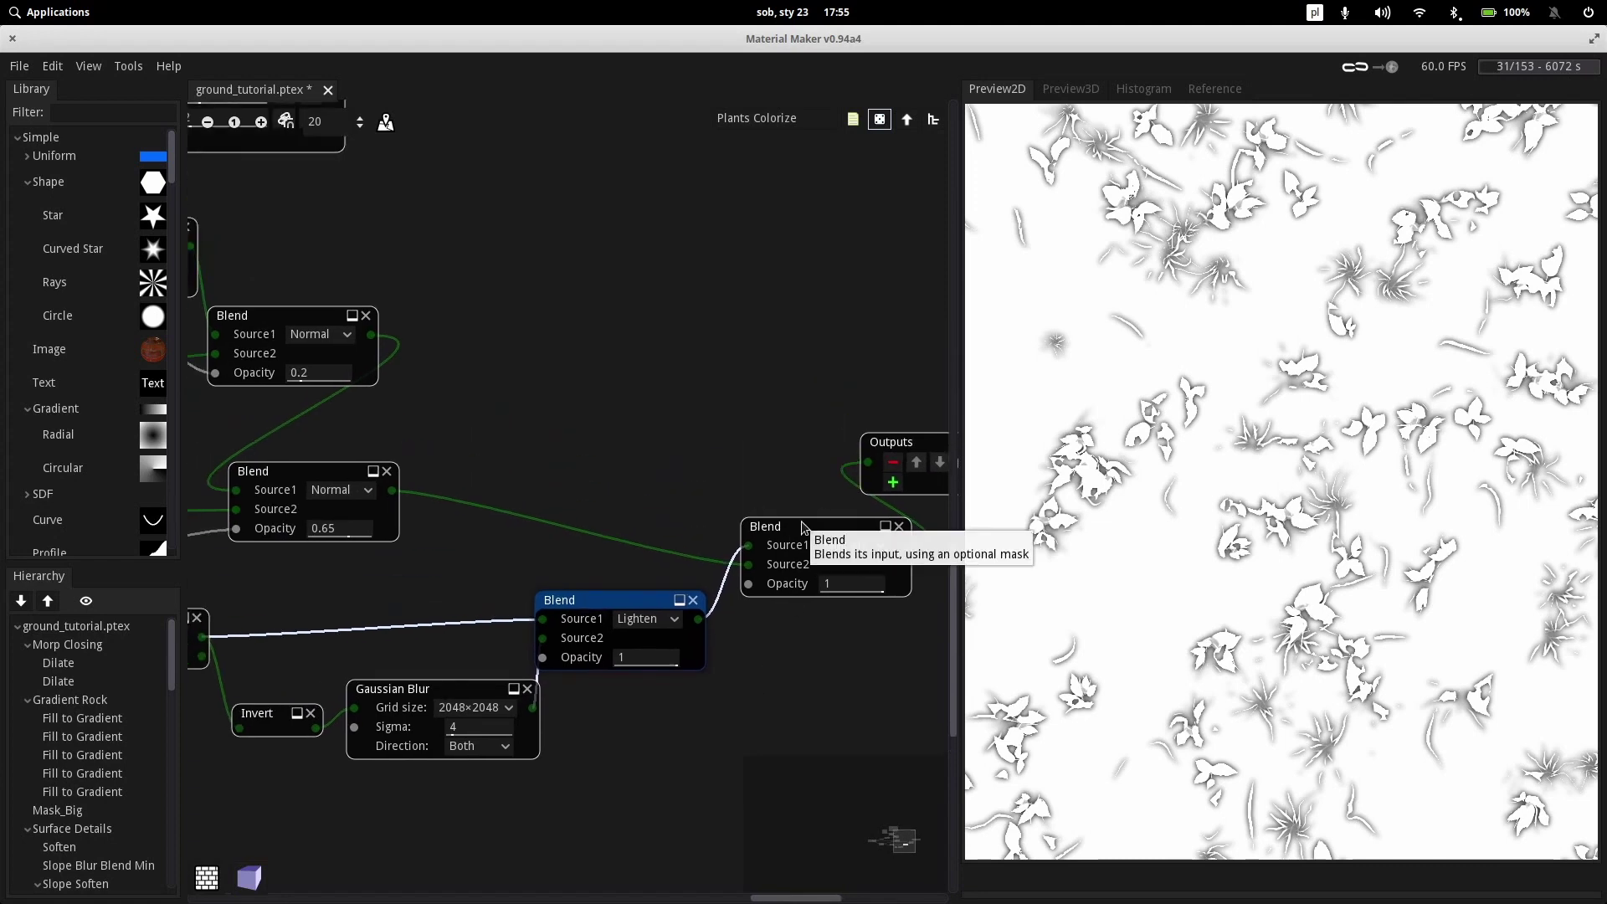
click(802, 527)
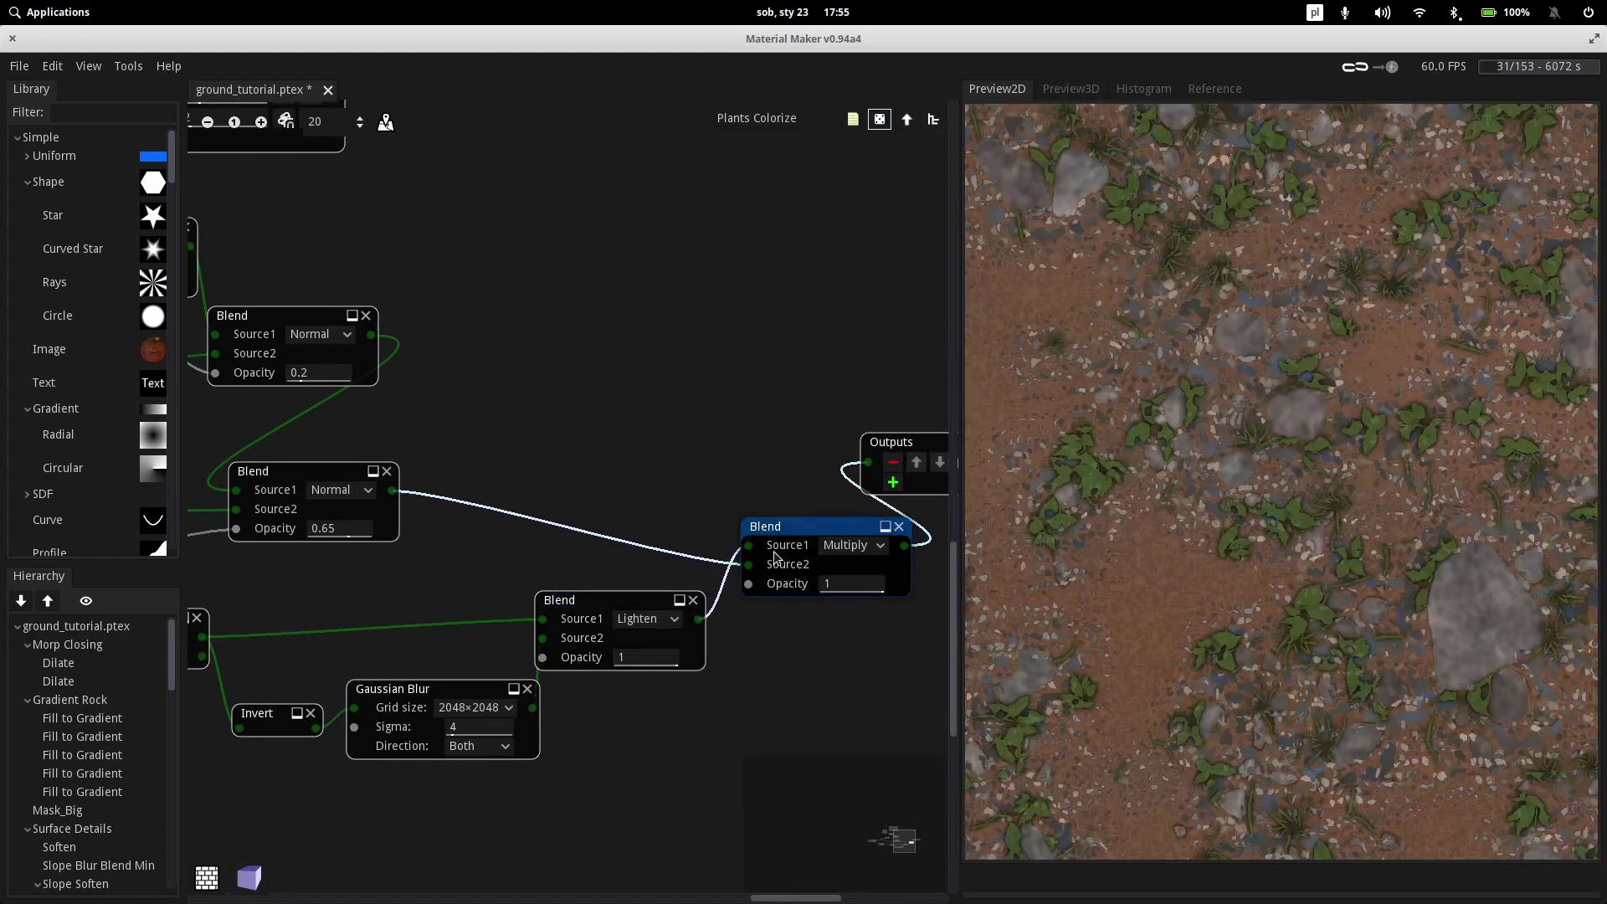
scroll(1195, 456, up, 5)
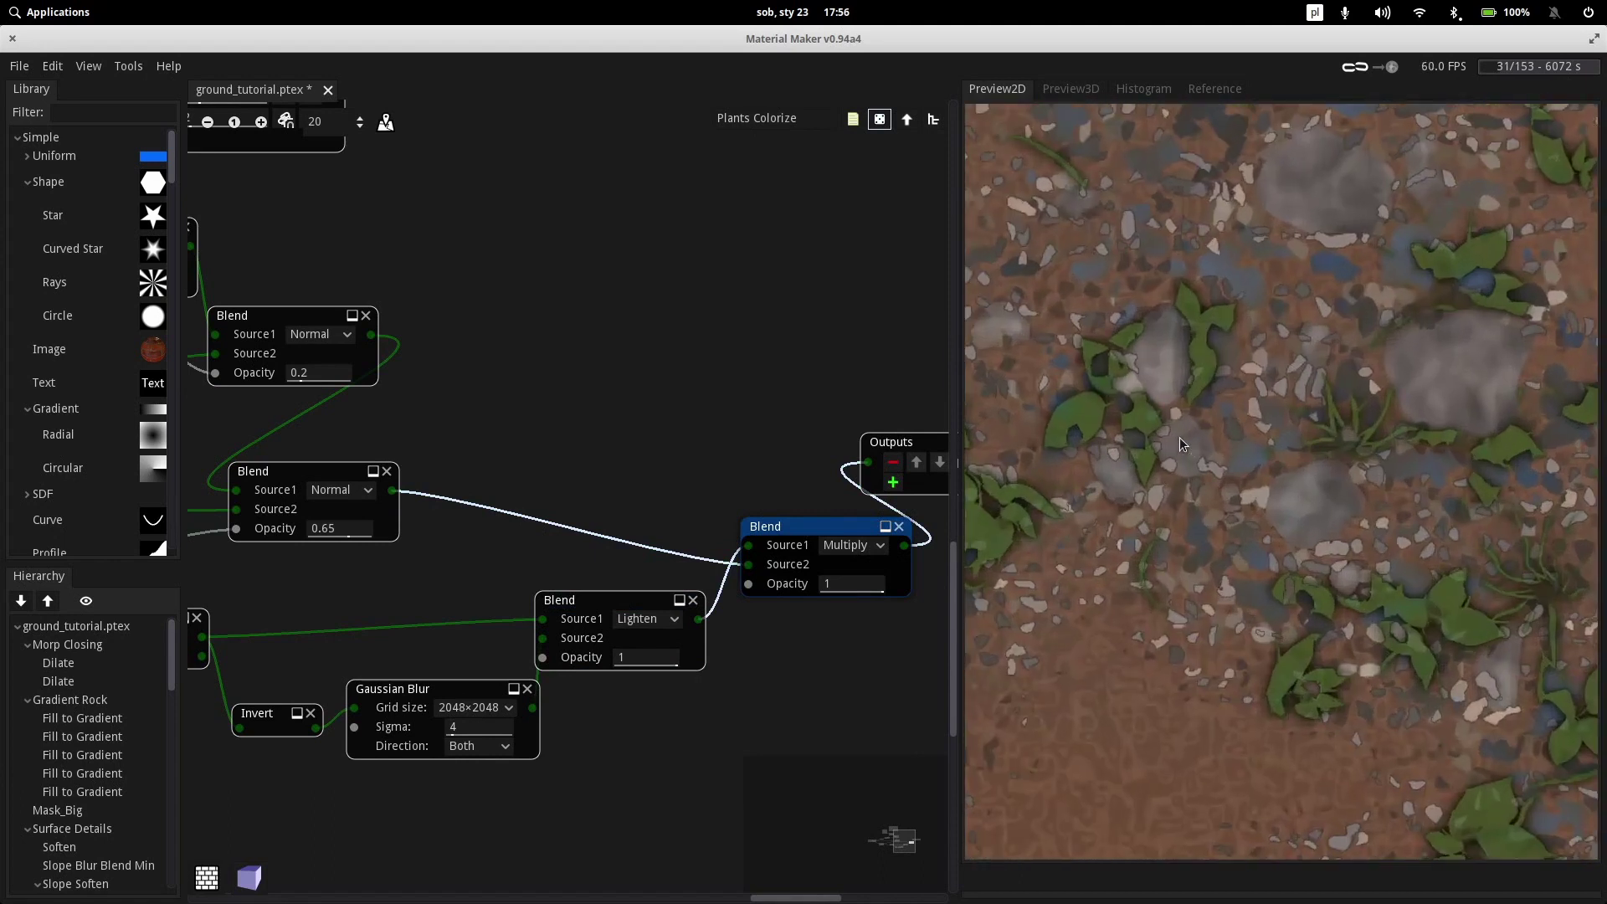
scroll(1173, 400, up, 3)
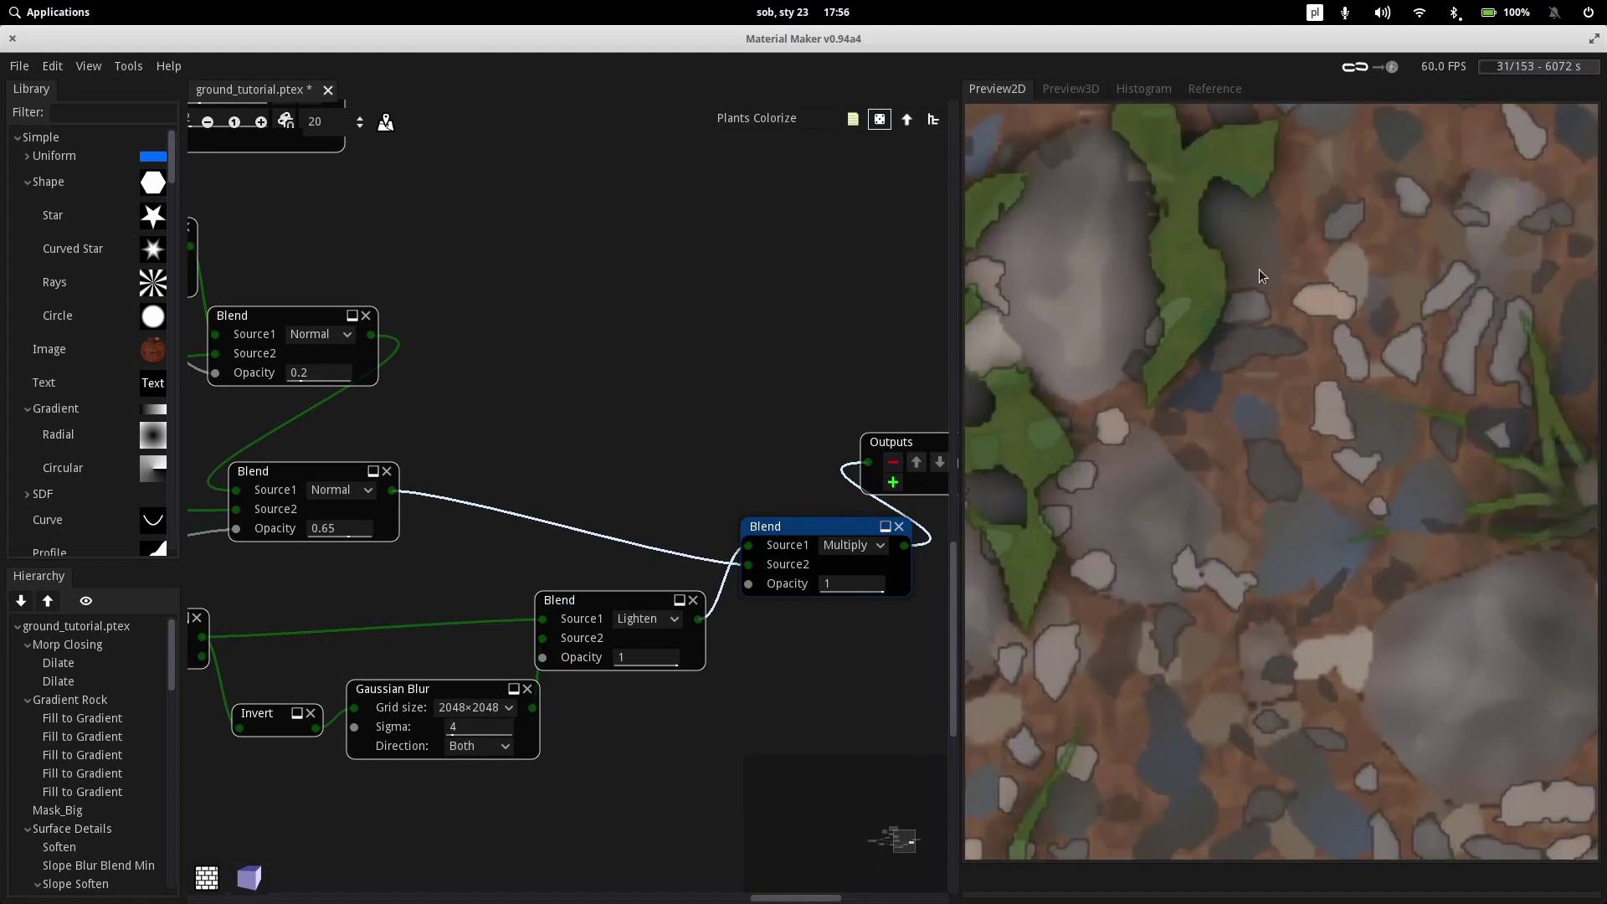
scroll(1408, 479, down, 8)
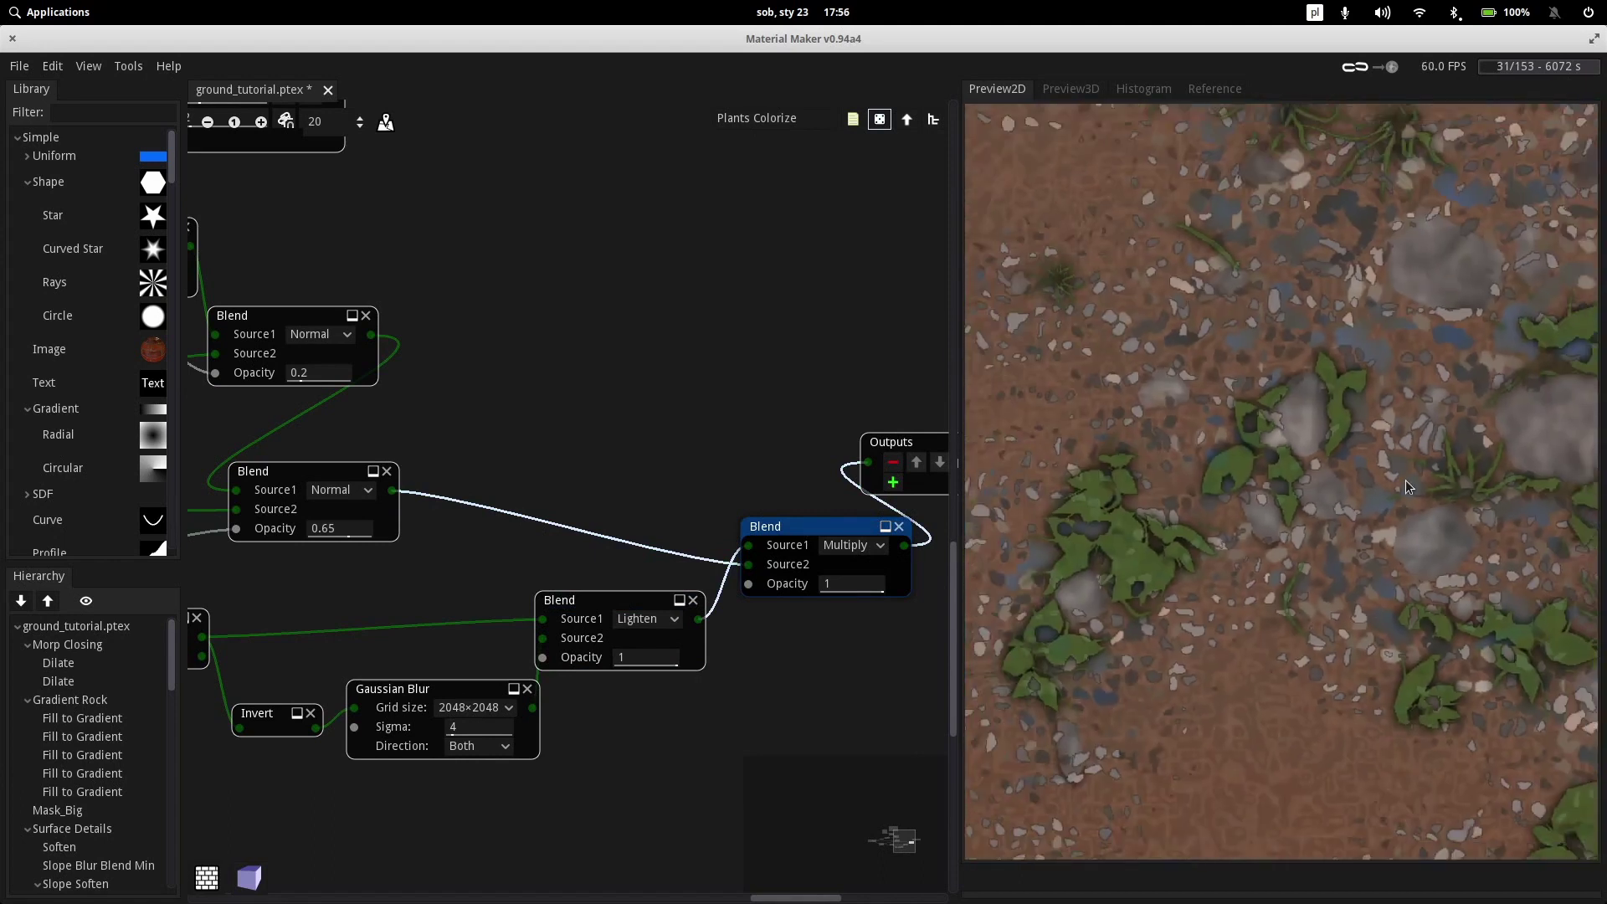
scroll(1393, 514, down, 4)
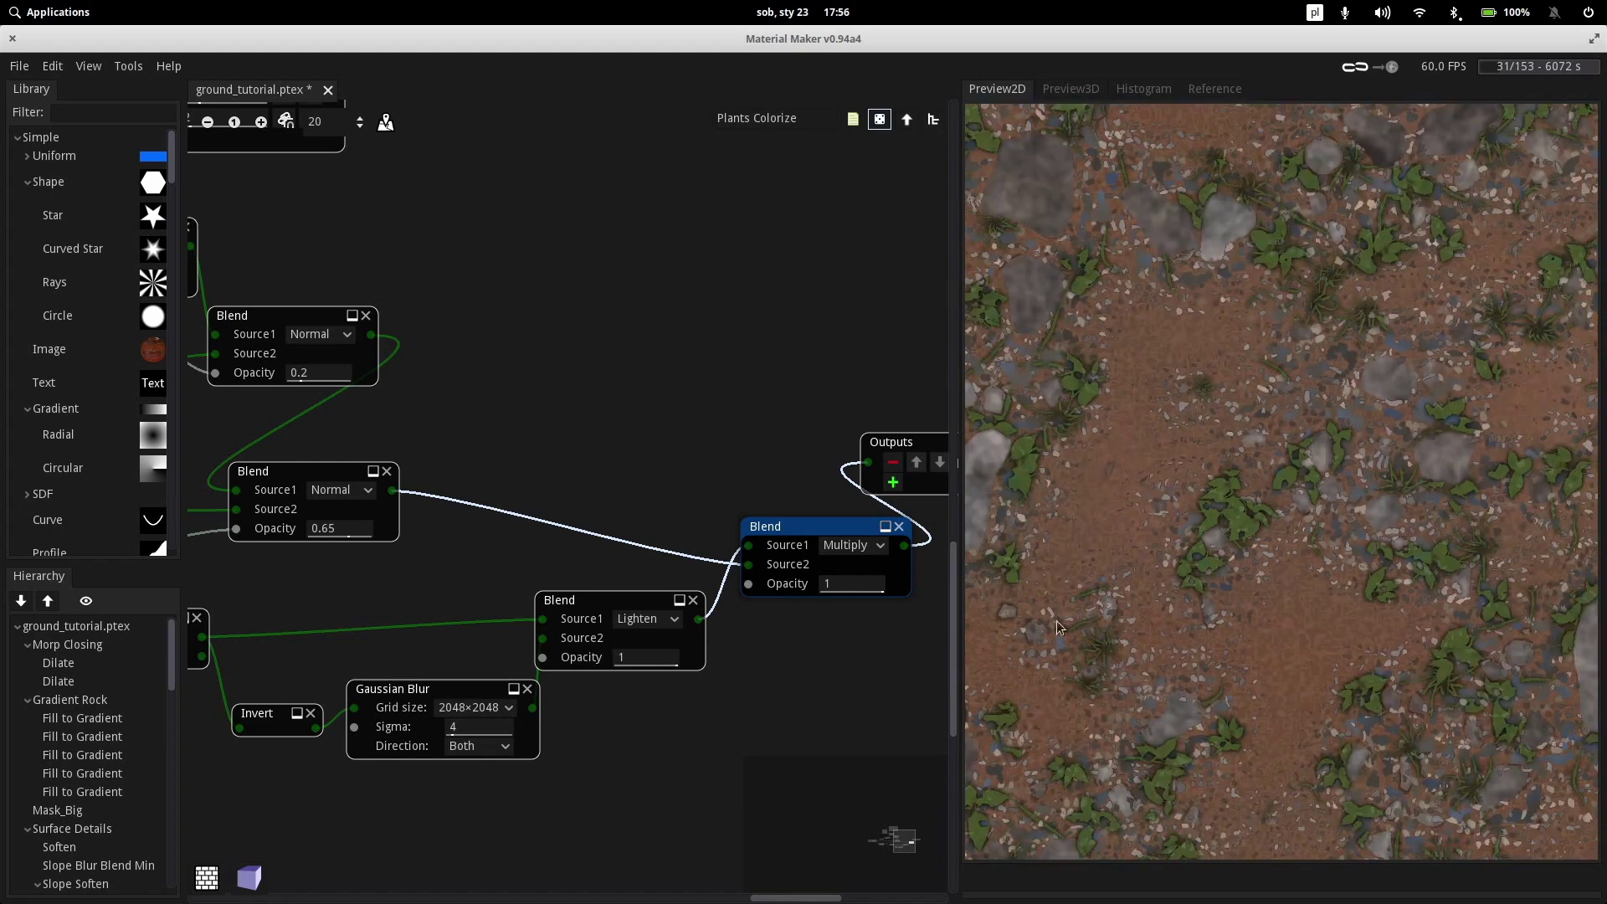
Check the Outputs node and leave the Plants Colorize subgraph for the parent graph
middle_drag(685, 697, 437, 700)
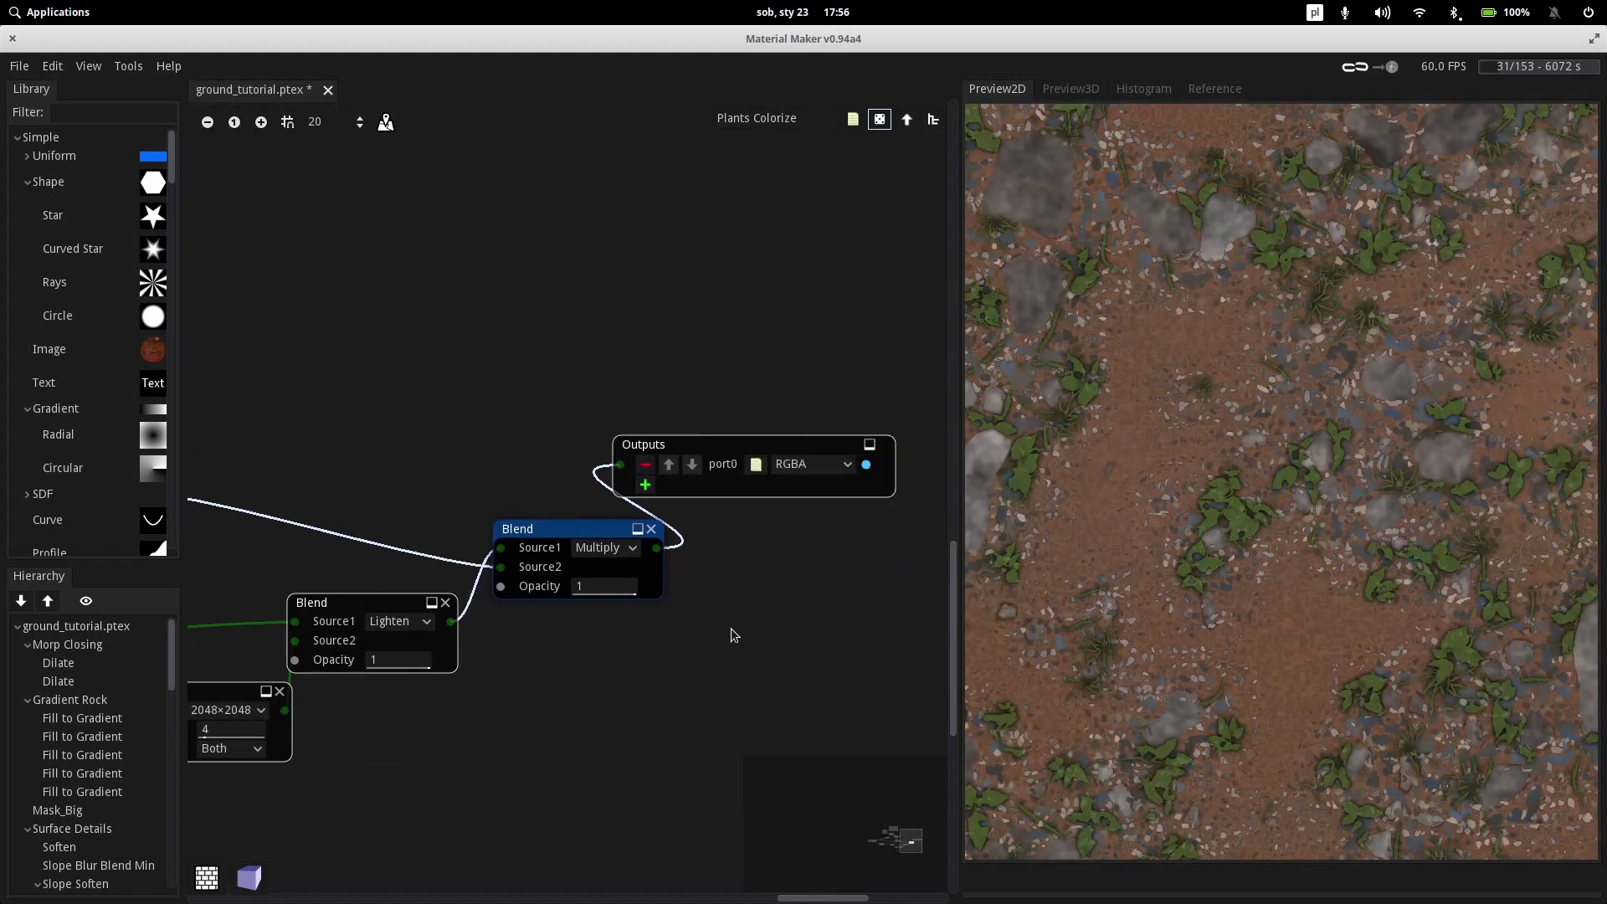
scroll(731, 634, left, 1)
click(906, 119)
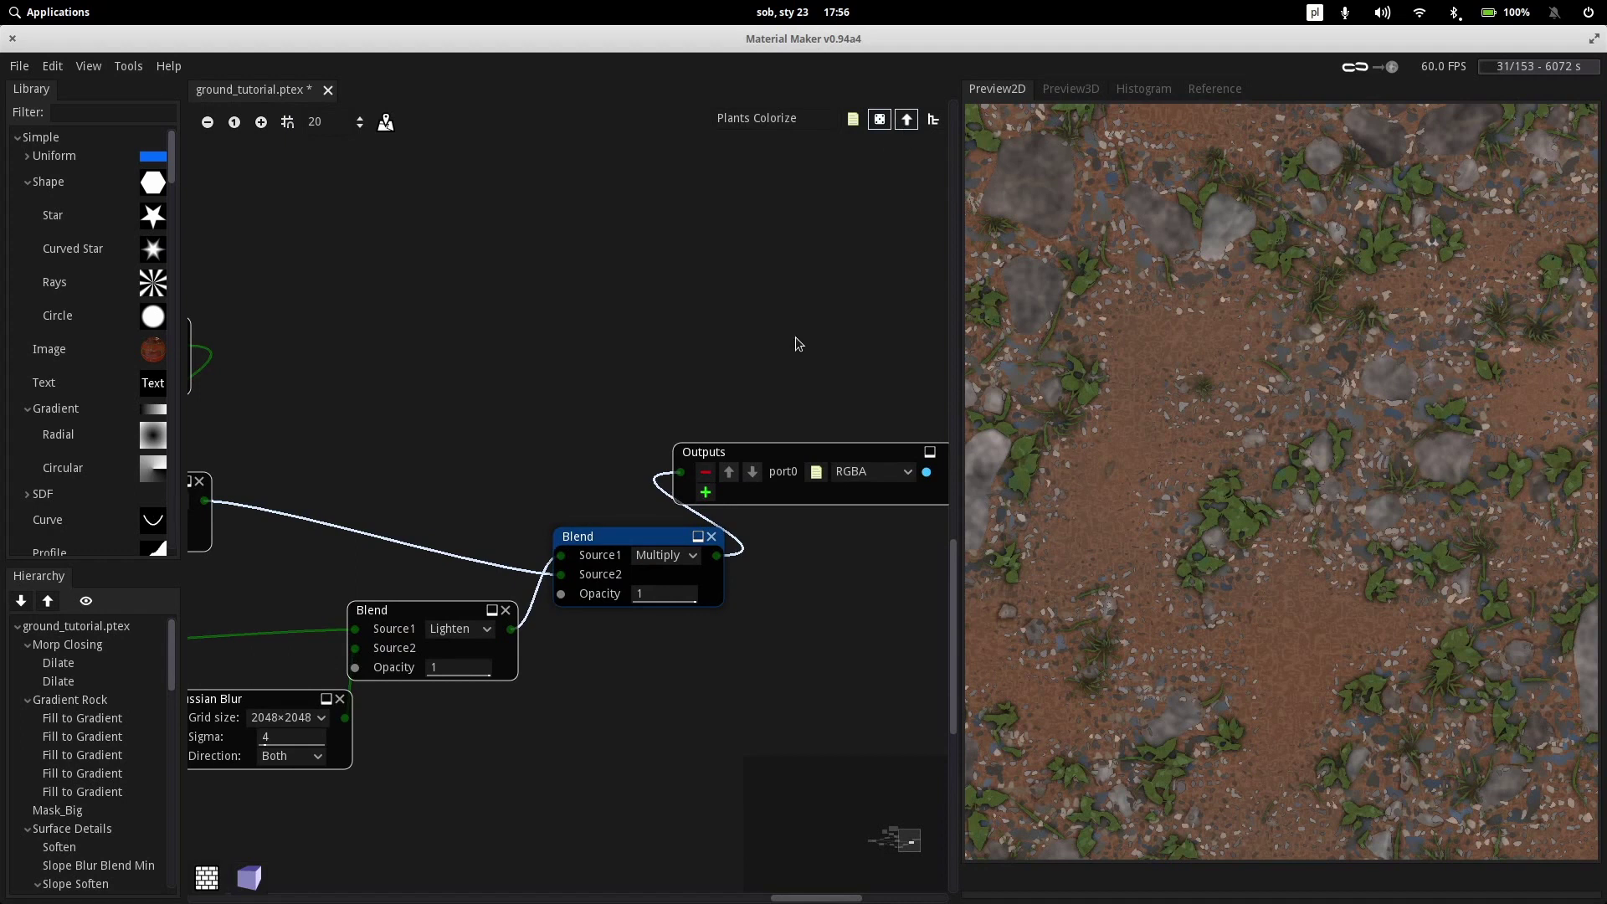
Locate the Soft Light Blend with 0.1 opacity between Plants Colorize's Buffer and the Material node, and preview it
middle_drag(767, 546, 144, 649)
middle_drag(754, 460, 126, 477)
middle_drag(650, 396, 50, 396)
middle_drag(573, 458, 139, 460)
scroll(591, 482, right, 10)
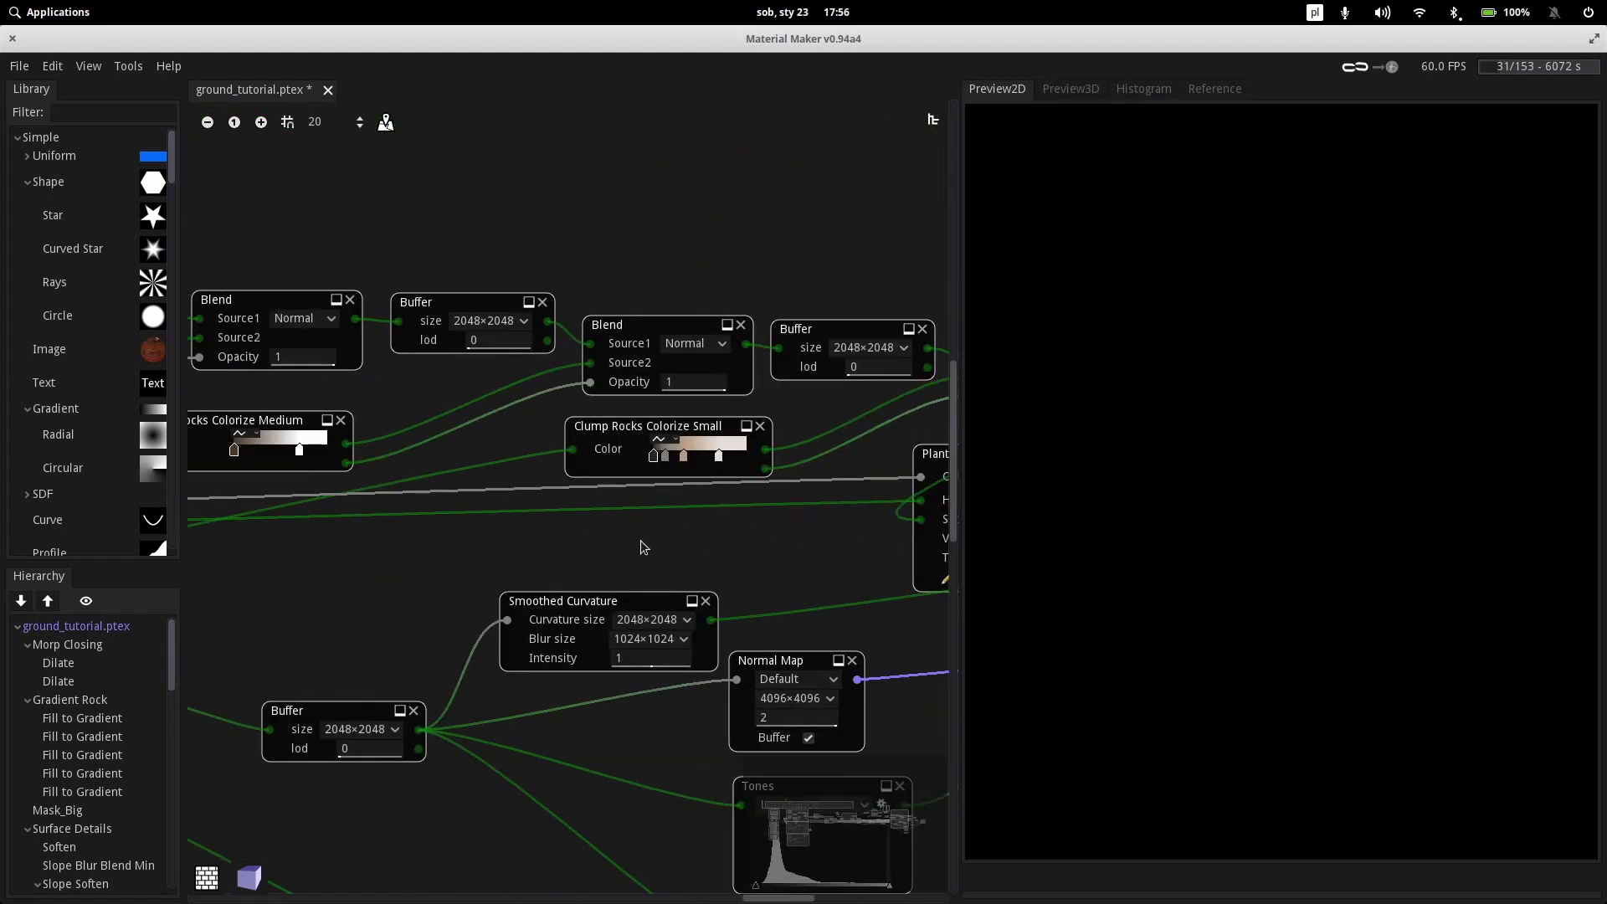
middle_drag(606, 526, 505, 365)
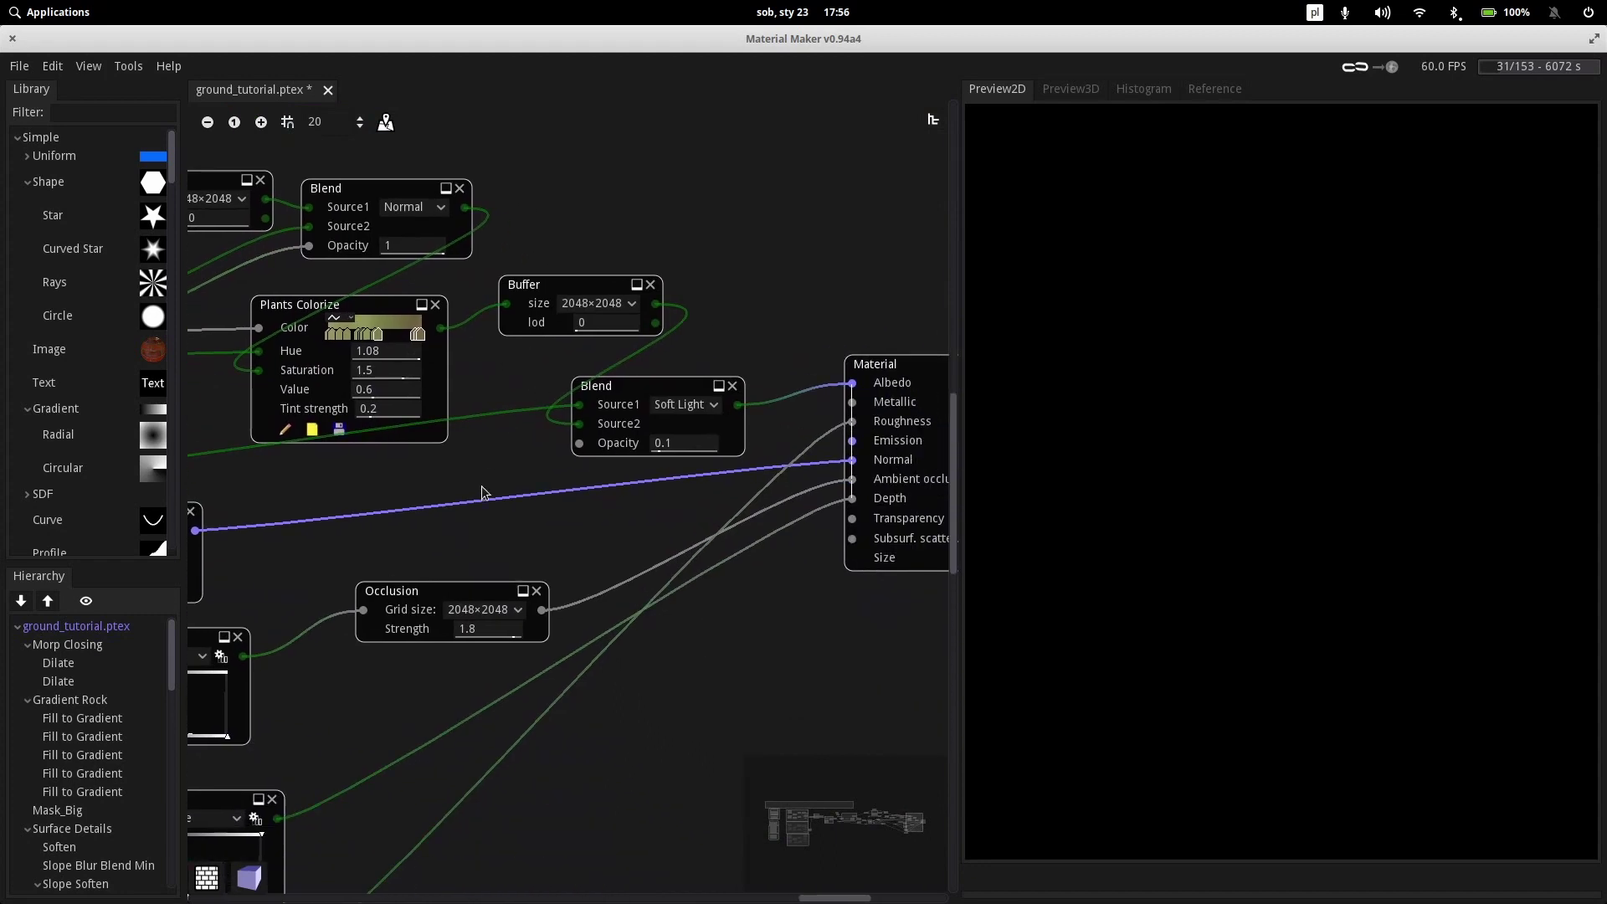
middle_drag(485, 492, 626, 456)
click(830, 467)
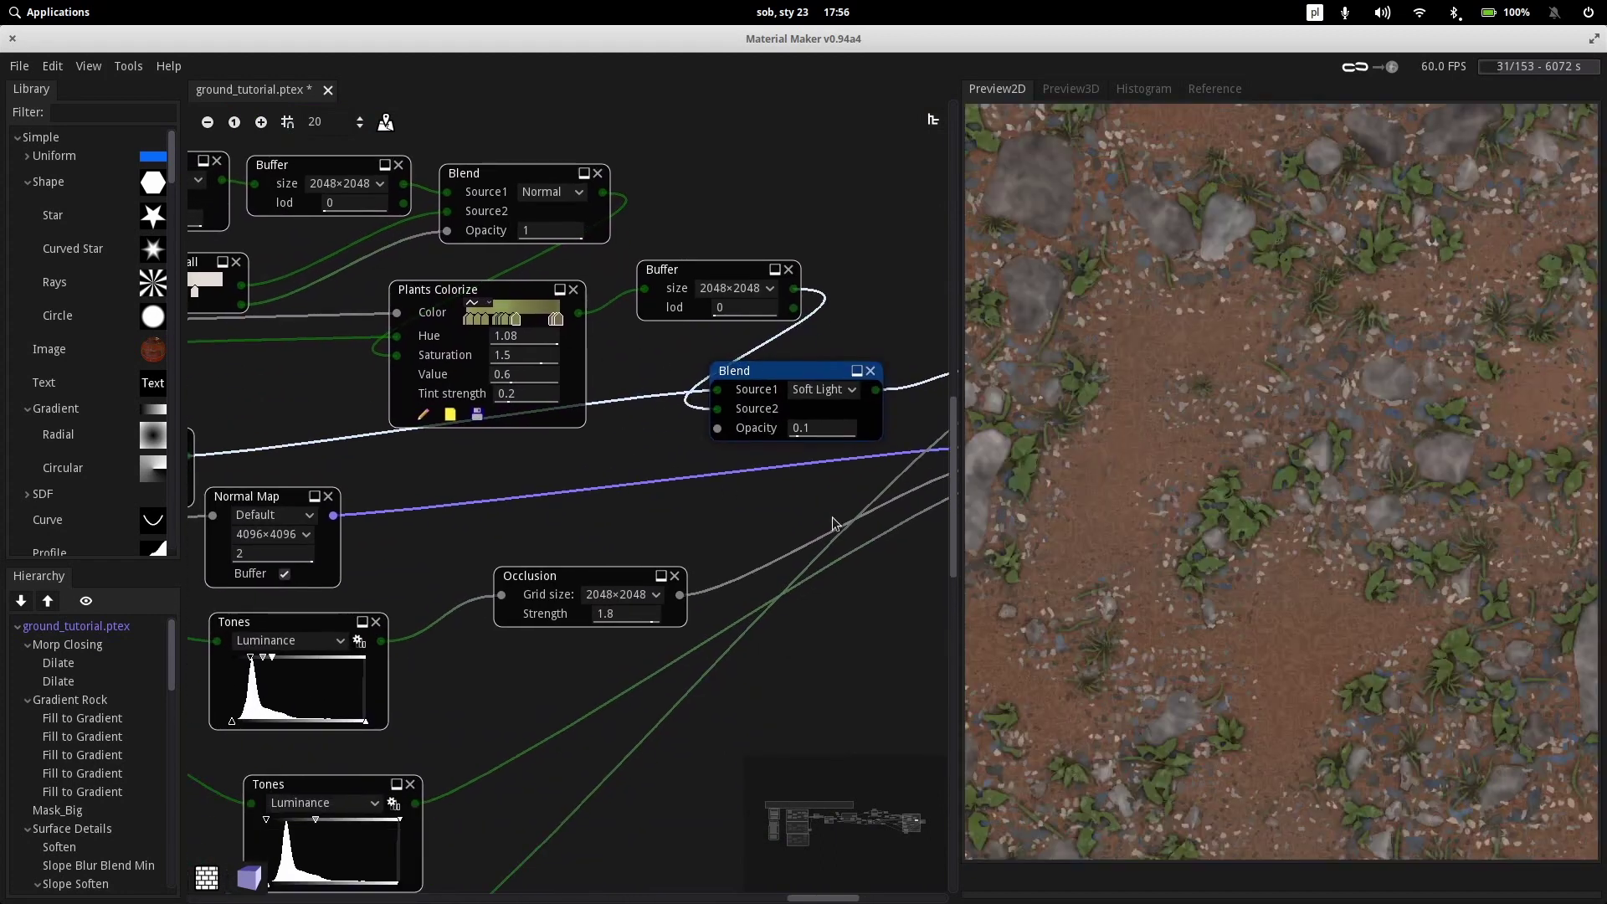
Trace the Soft Light Blend's Source1 back to Smoothed Curvature, preview that node and examine the tiled curvature map
middle_drag(833, 523, 546, 604)
middle_drag(315, 540, 560, 609)
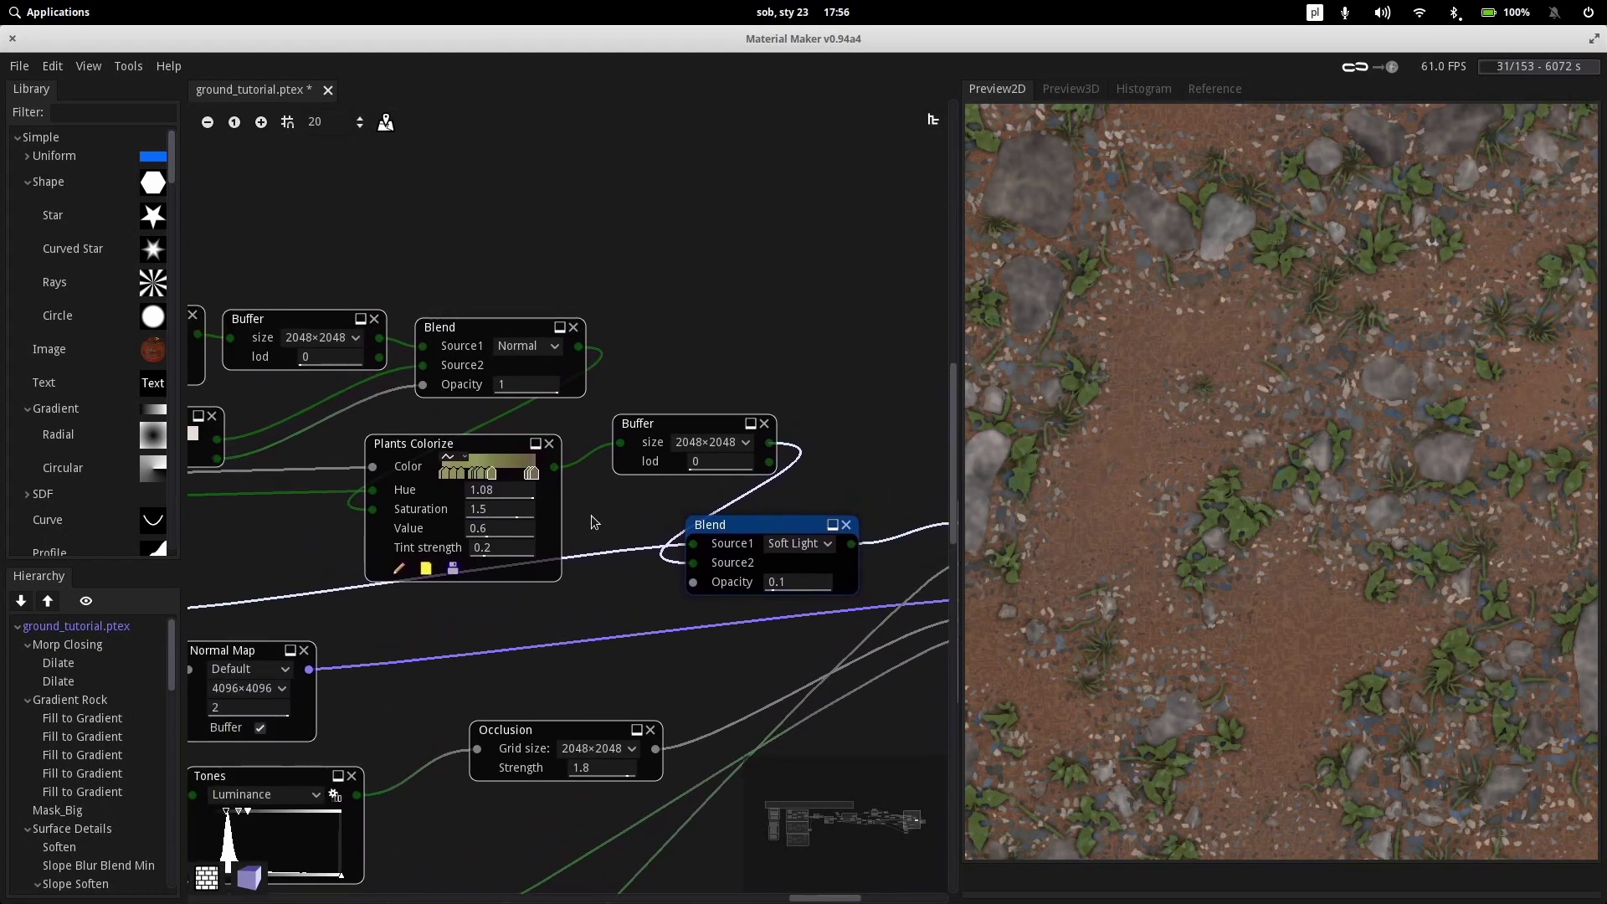
middle_drag(592, 522, 733, 514)
click(569, 455)
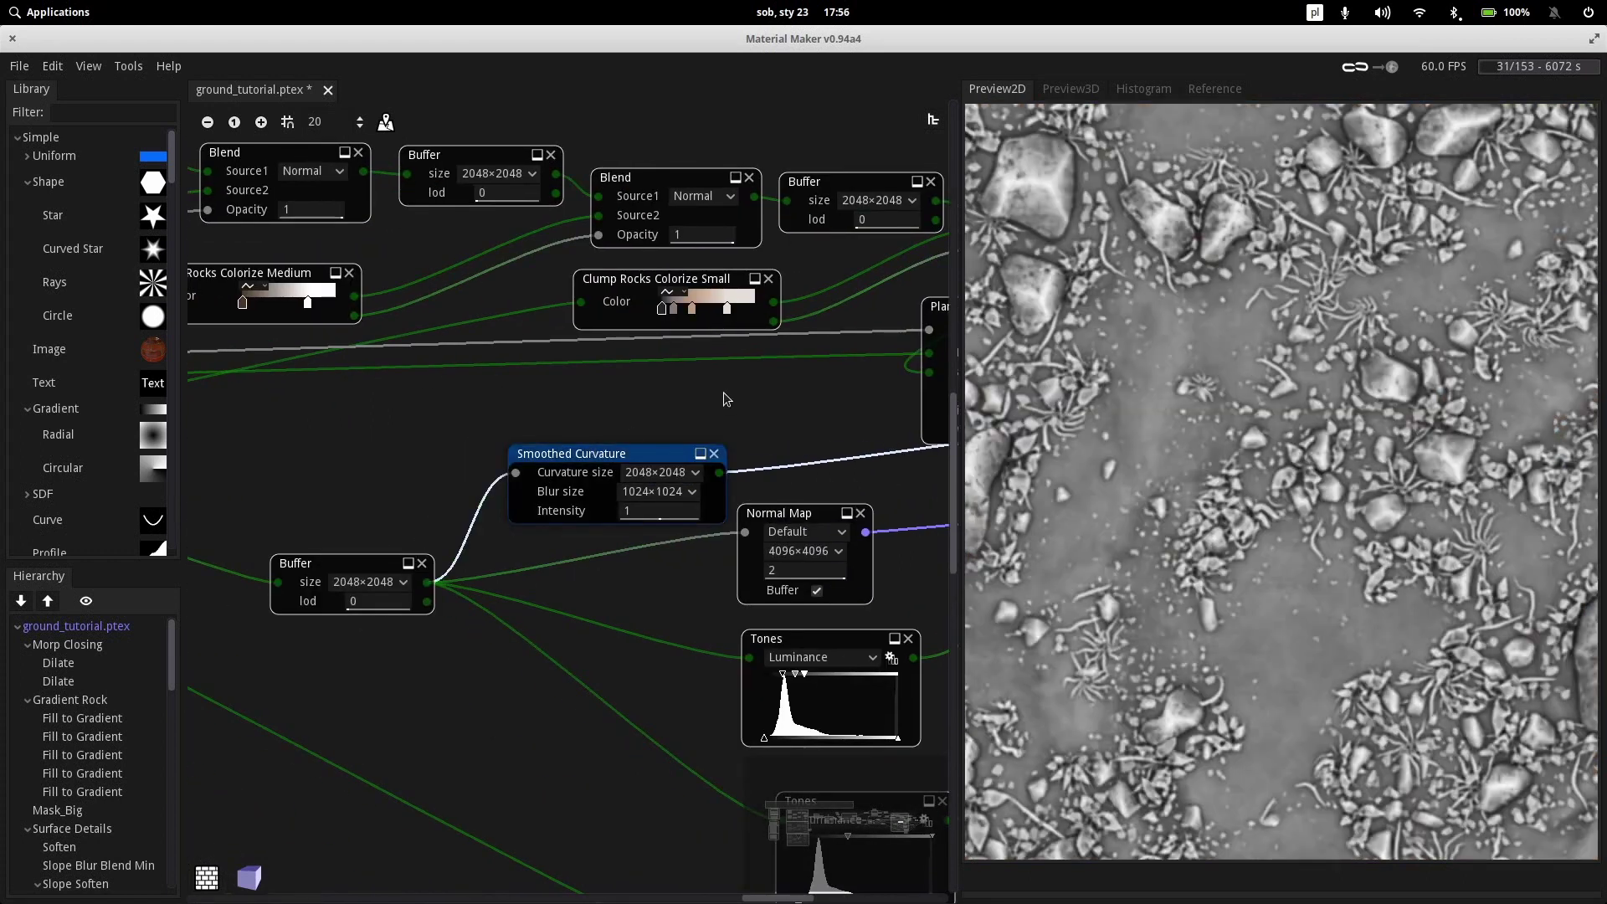
middle_drag(725, 395, 335, 467)
middle_drag(891, 436, 703, 442)
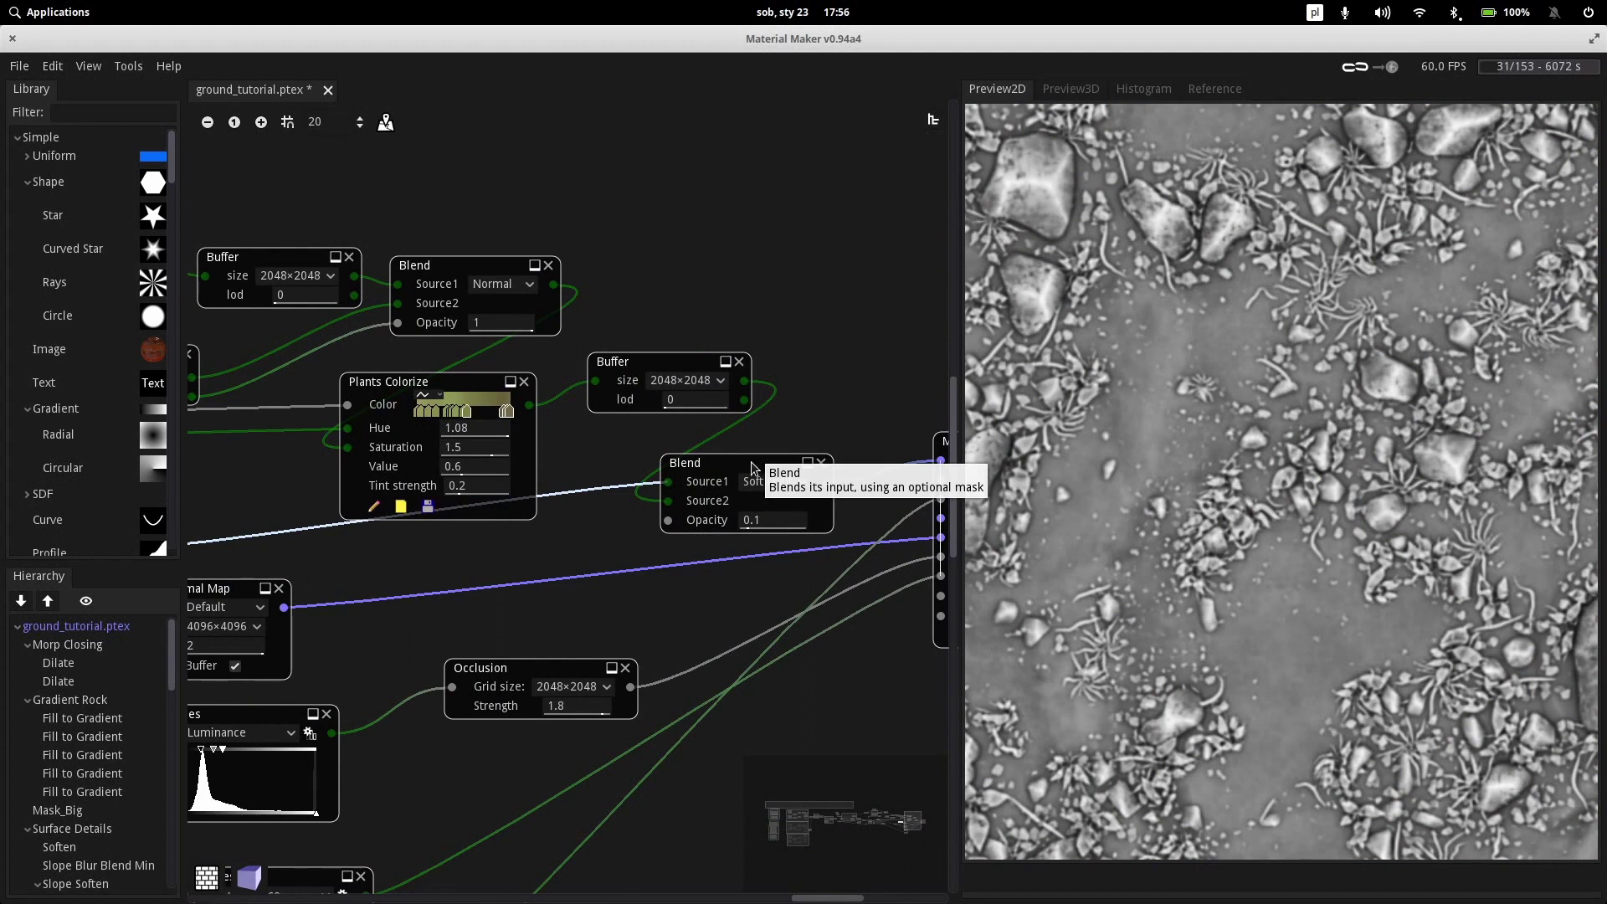
scroll(1312, 455, down, 2)
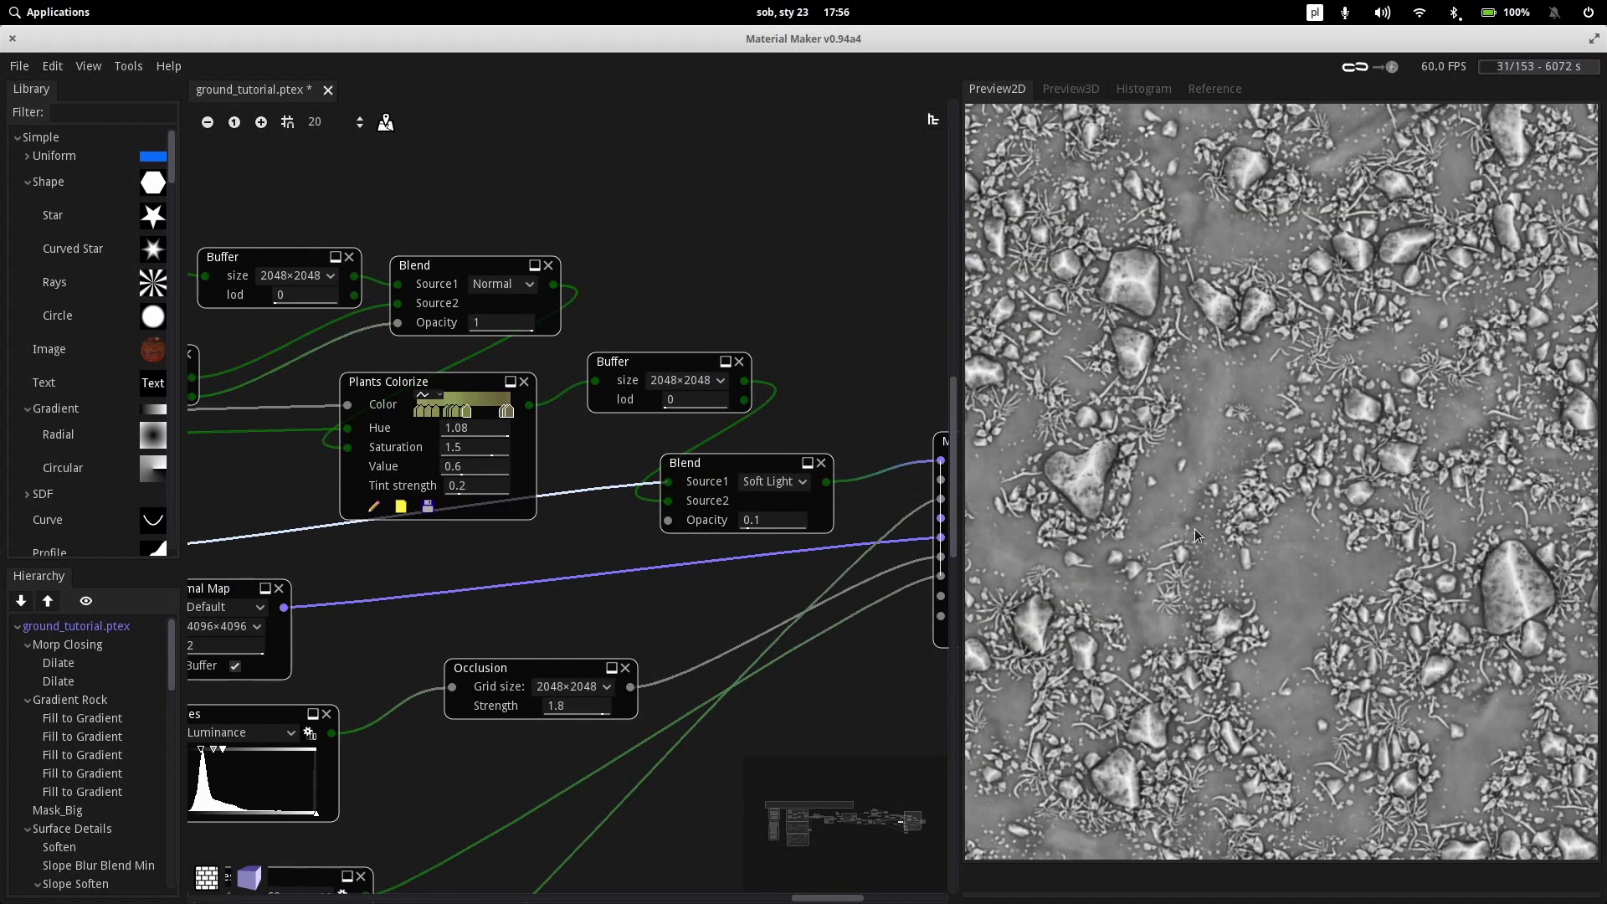
scroll(1194, 529, down, 1)
scroll(1148, 533, down, 1)
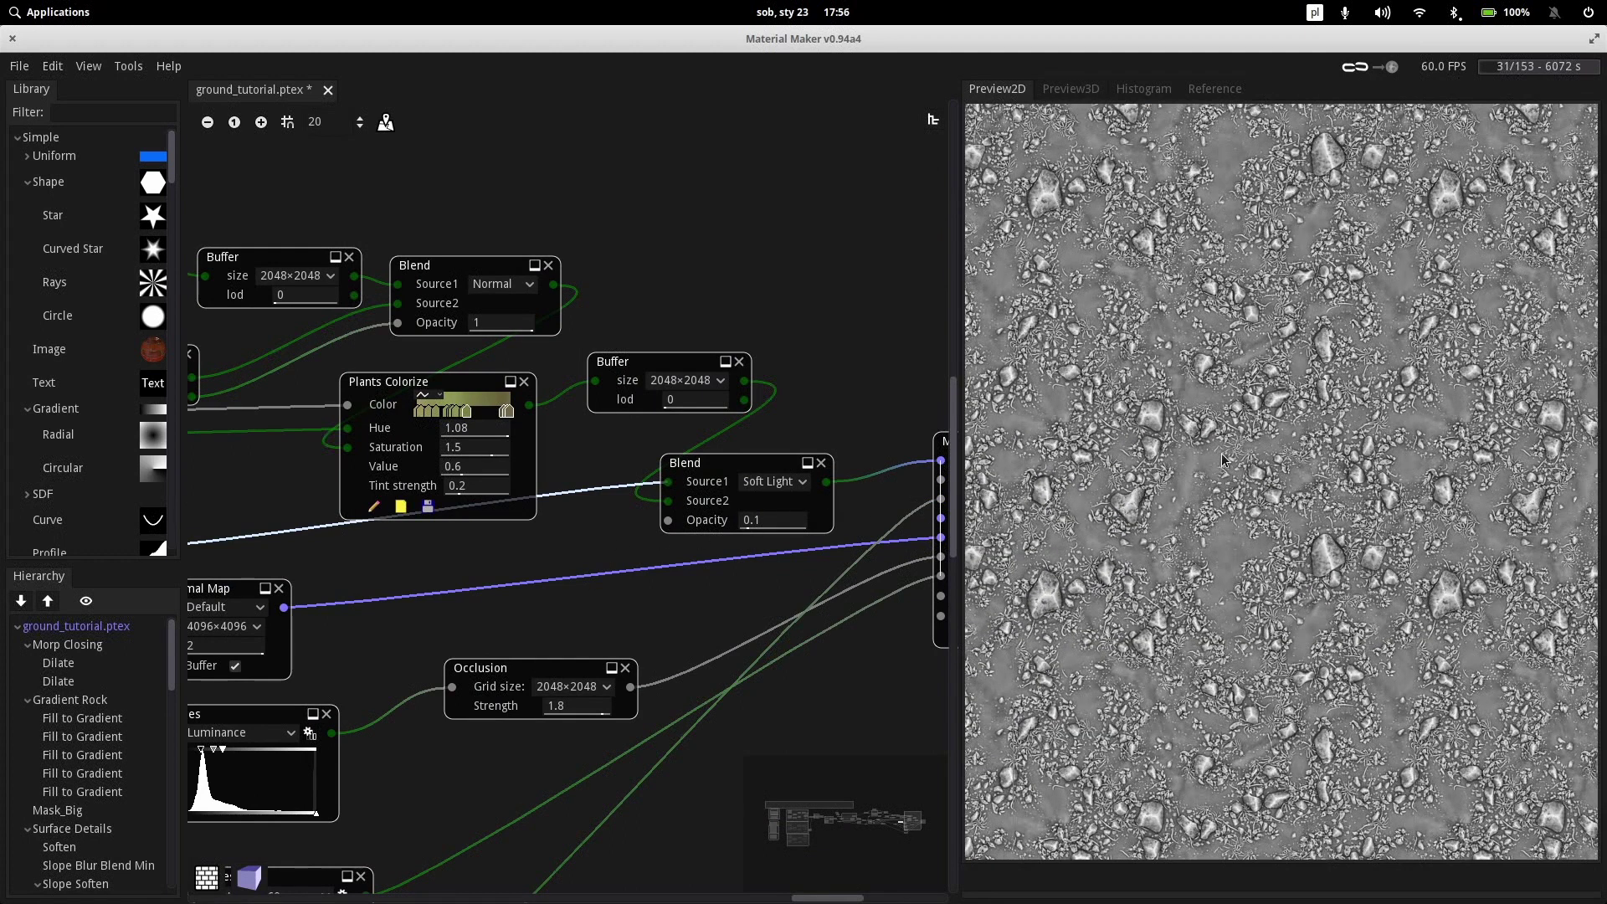
scroll(1222, 459, up, 2)
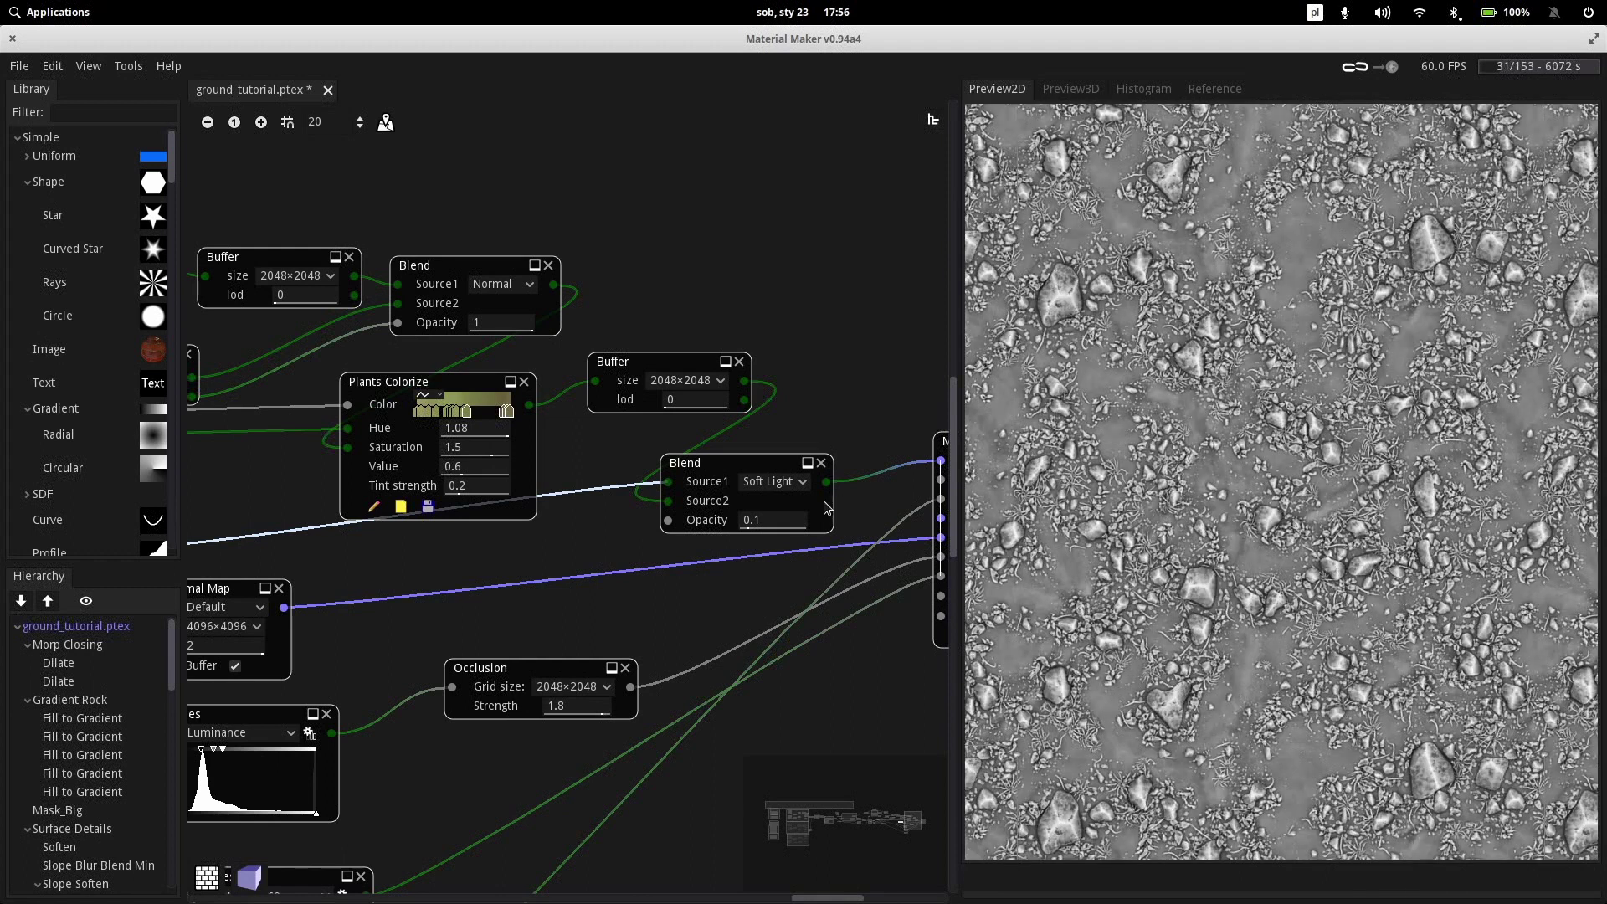
Compare the Soft Light Blend with the Buffer after Plants Colorize by previewing them in turn
click(728, 460)
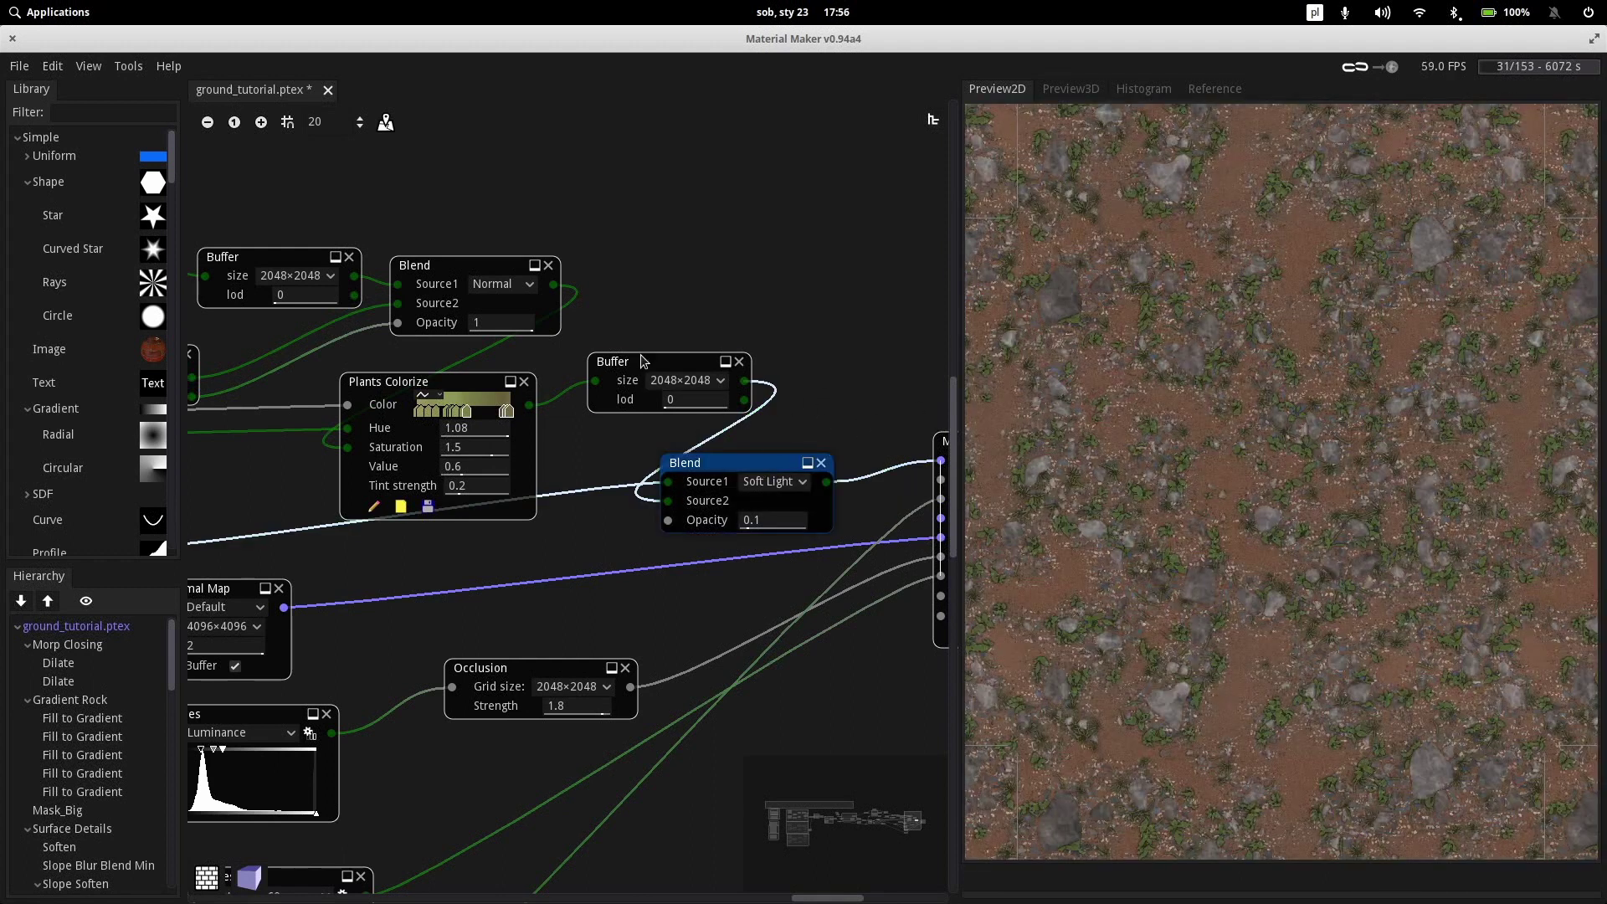
click(643, 362)
click(799, 461)
Check the blend mode options of the Soft Light Blend feeding the Material's Albedo and preview the node again
middle_drag(867, 417, 700, 413)
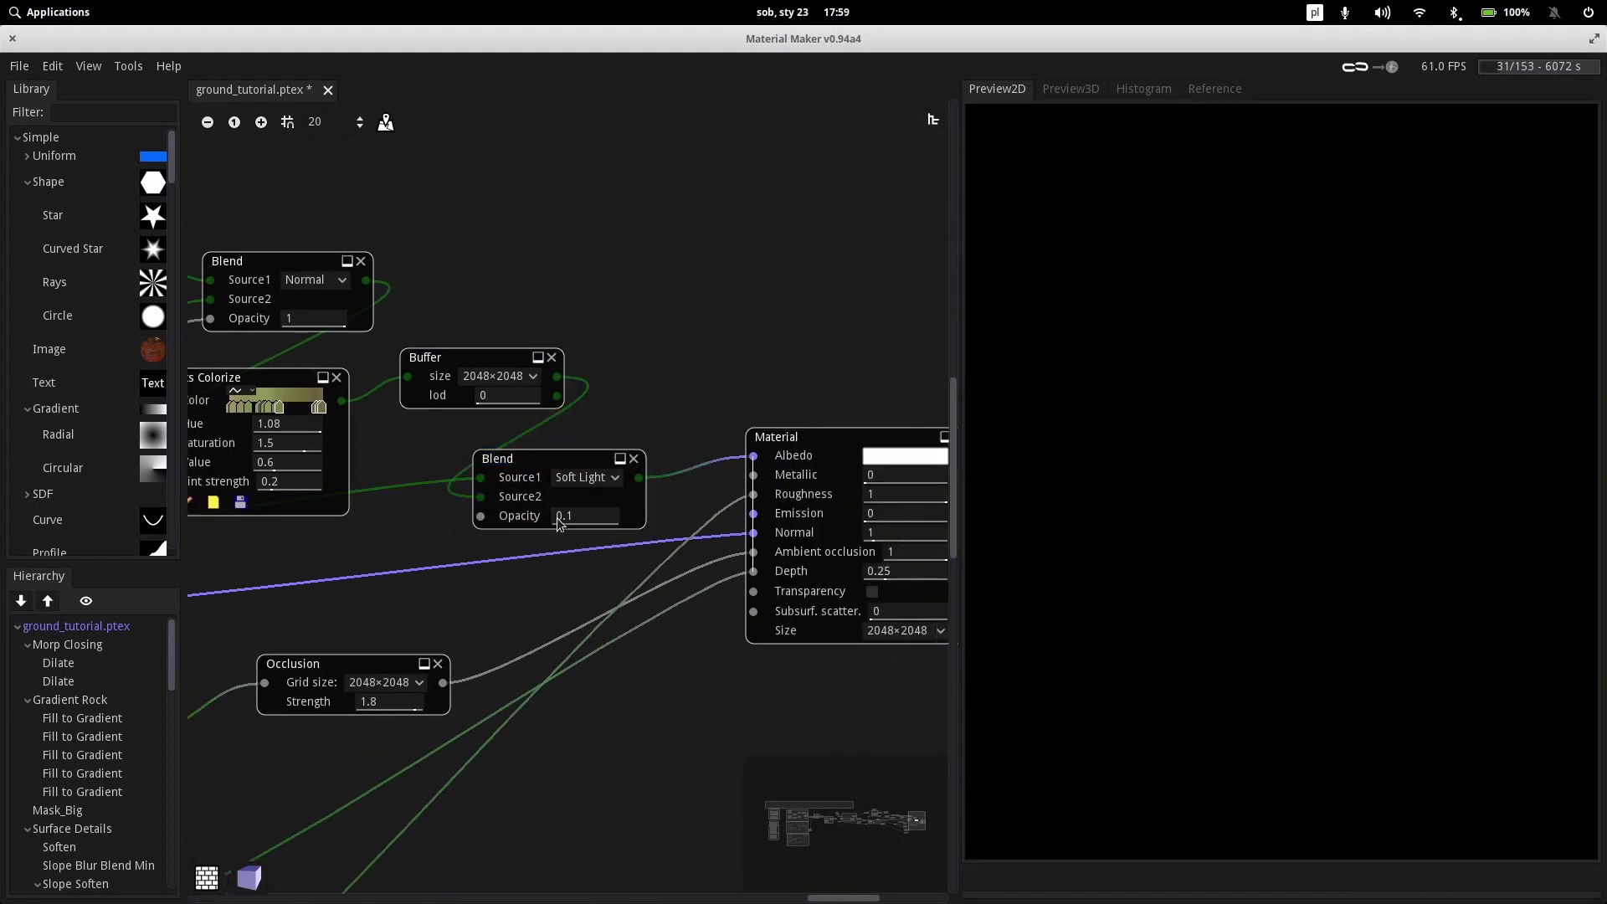
click(555, 477)
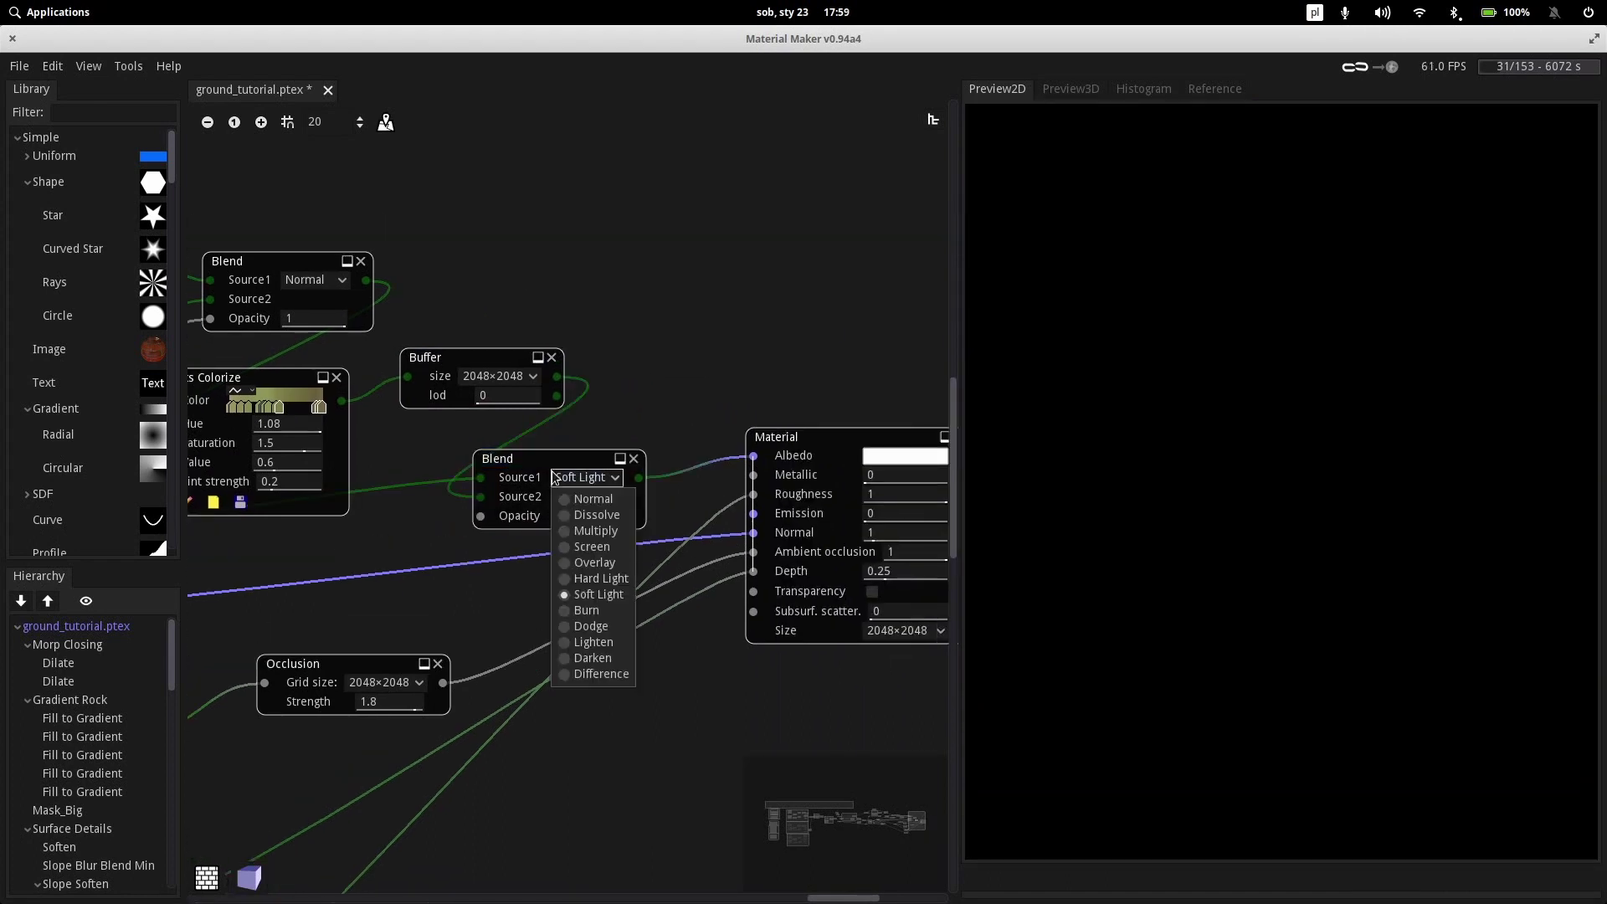
click(553, 461)
click(553, 462)
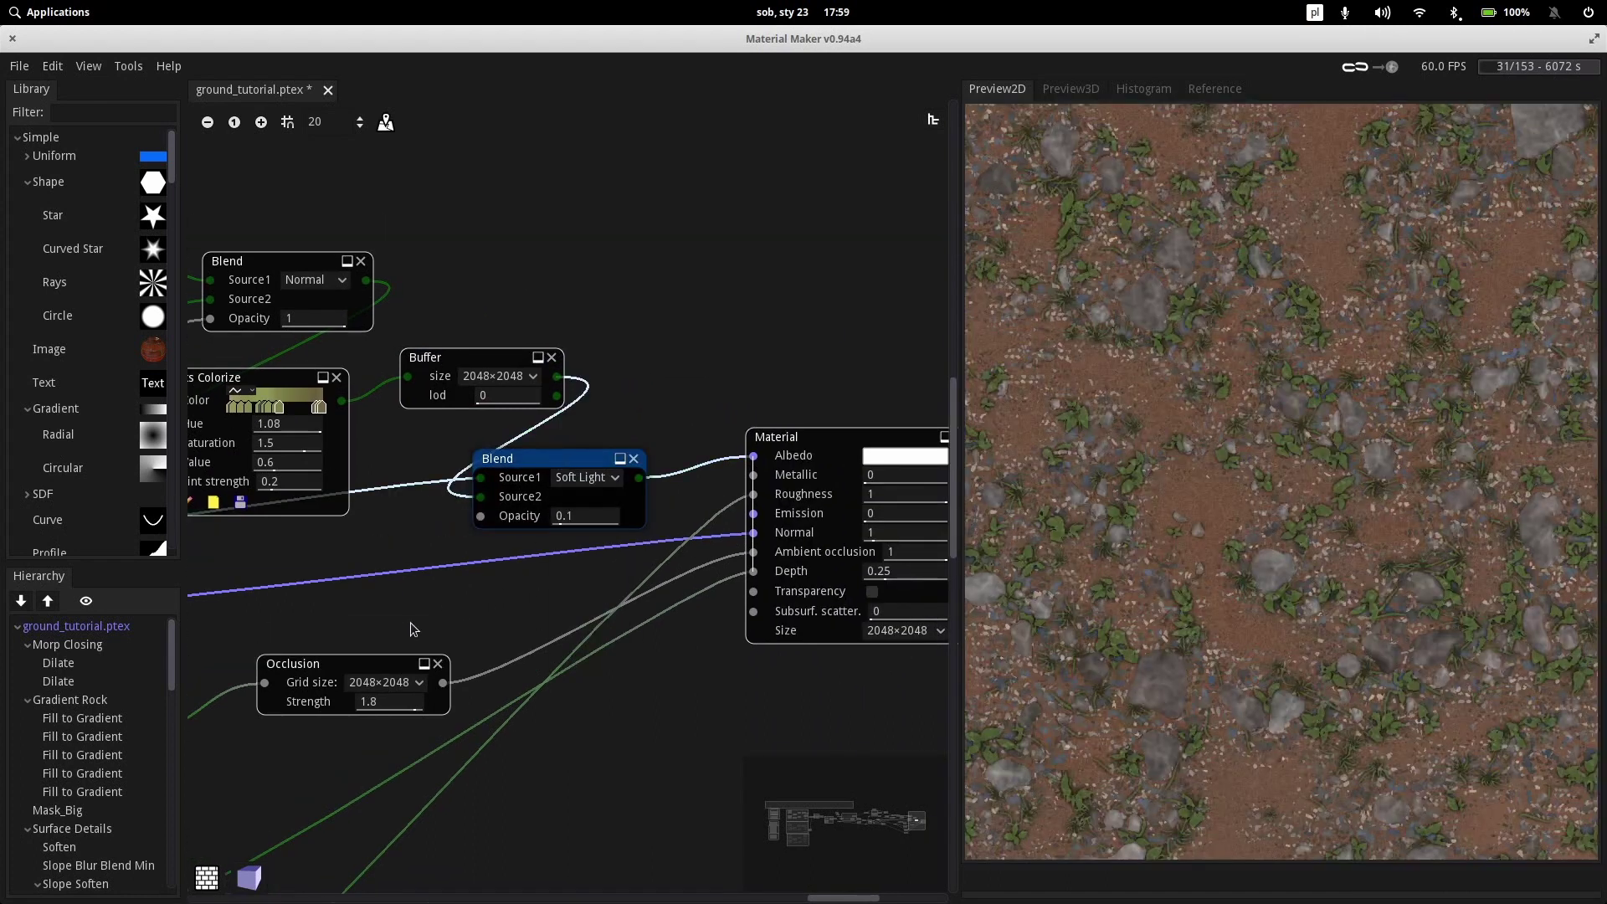
Locate the Roughness node in the parent graph and preview the Plants node that feeds its first input
middle_drag(339, 620, 745, 476)
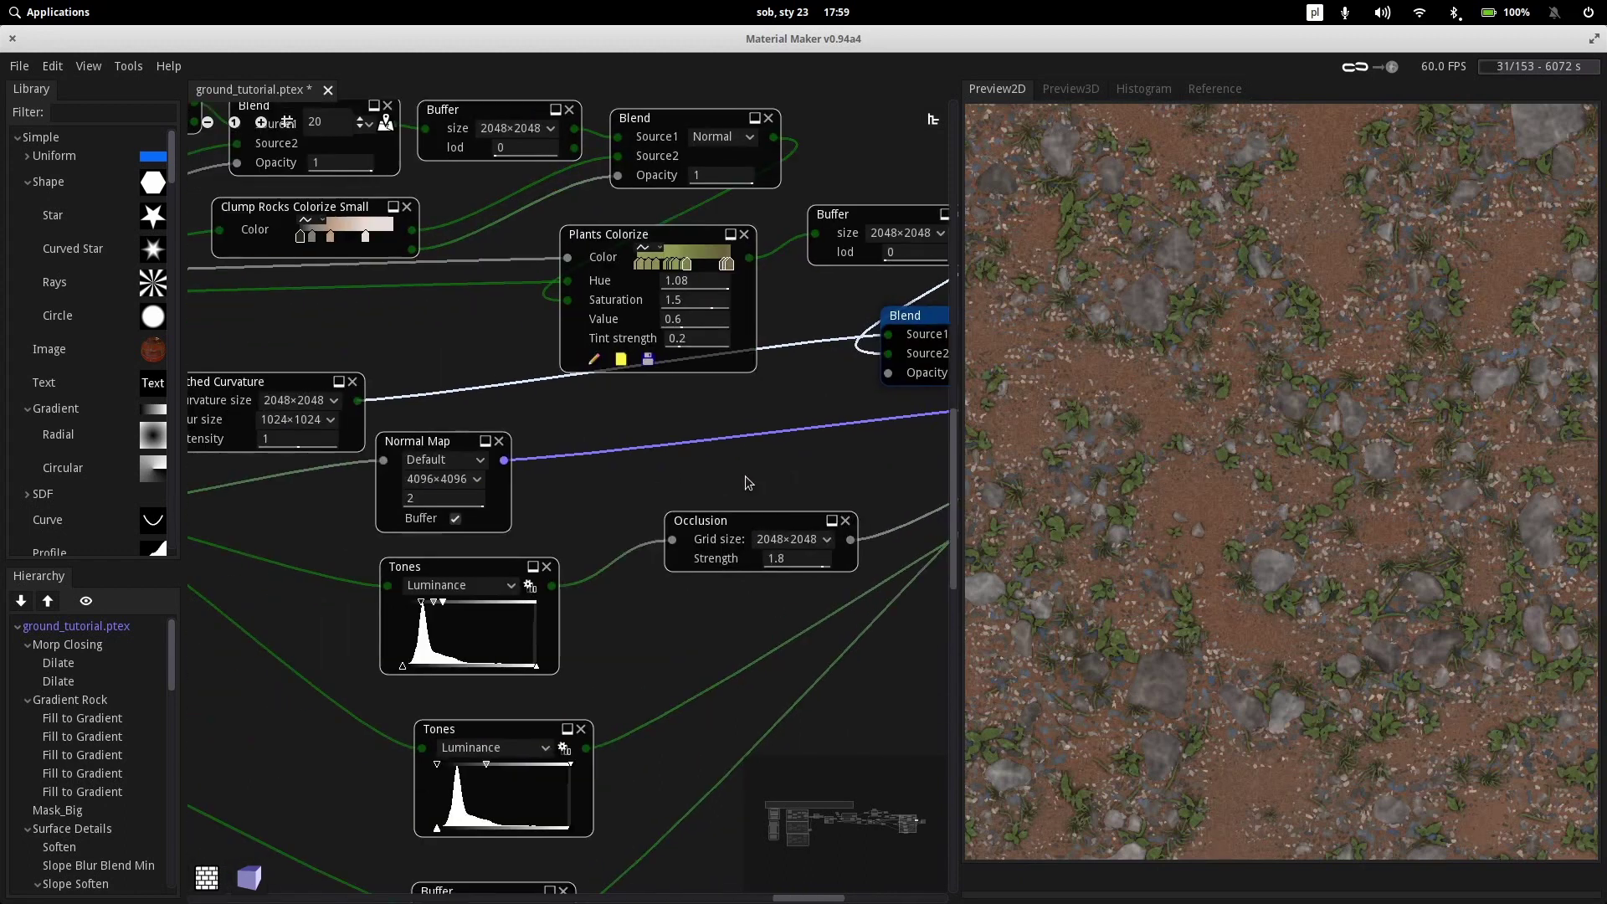
mouse_move(390, 763)
middle_down()
mouse_move(851, 408)
mouse_move(667, 420)
middle_up()
middle_drag(370, 501, 836, 533)
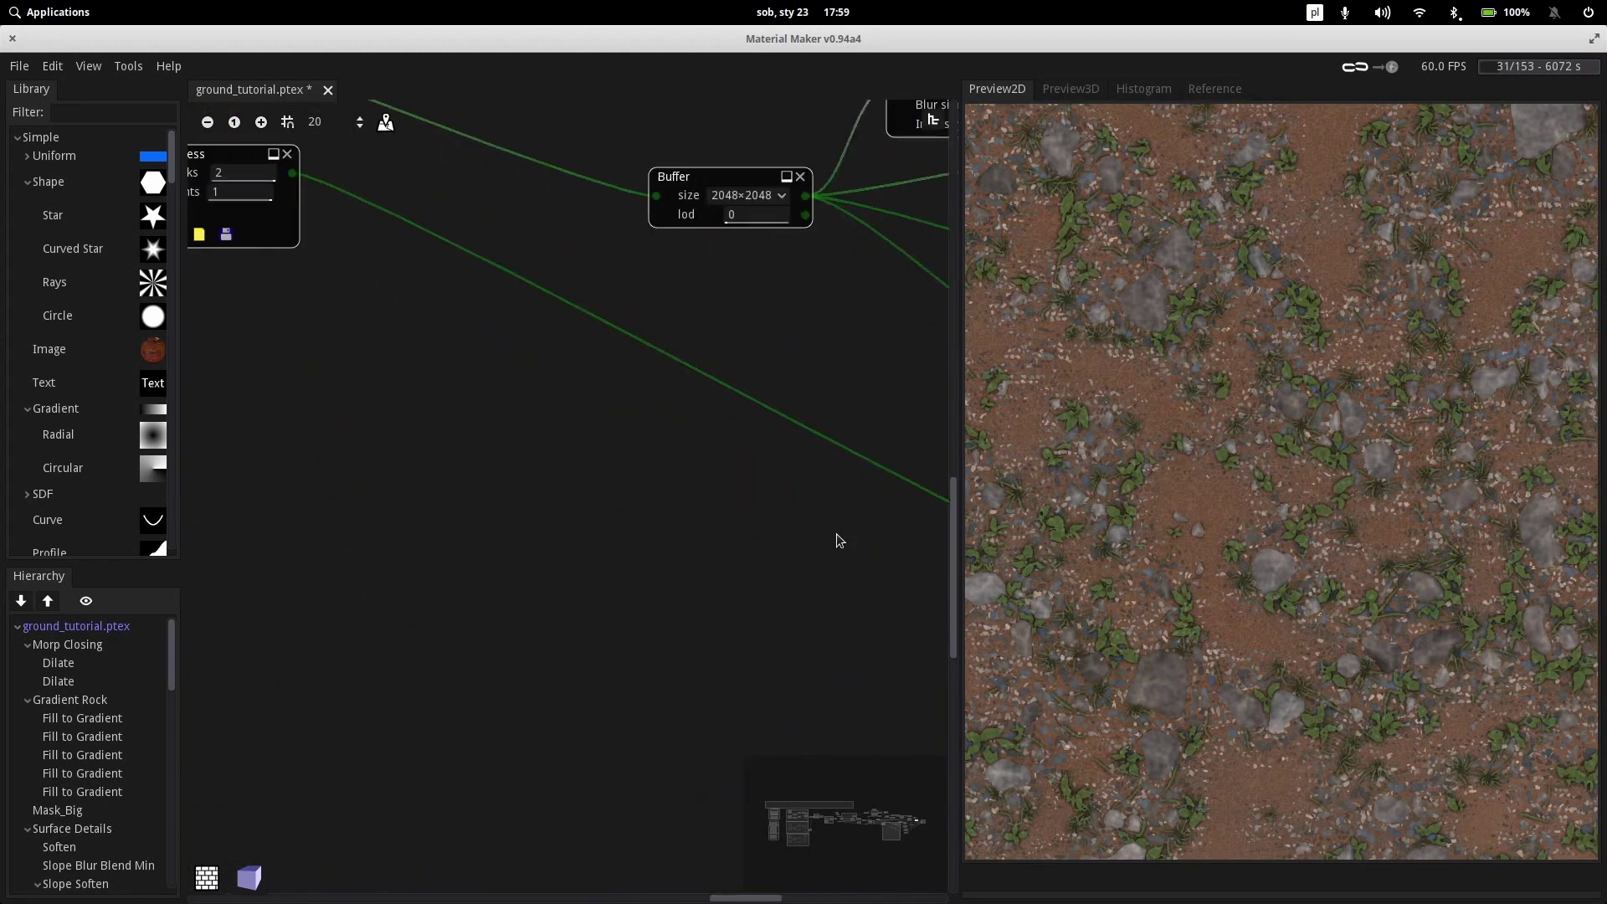
middle_drag(200, 377, 579, 558)
middle_drag(388, 530, 484, 664)
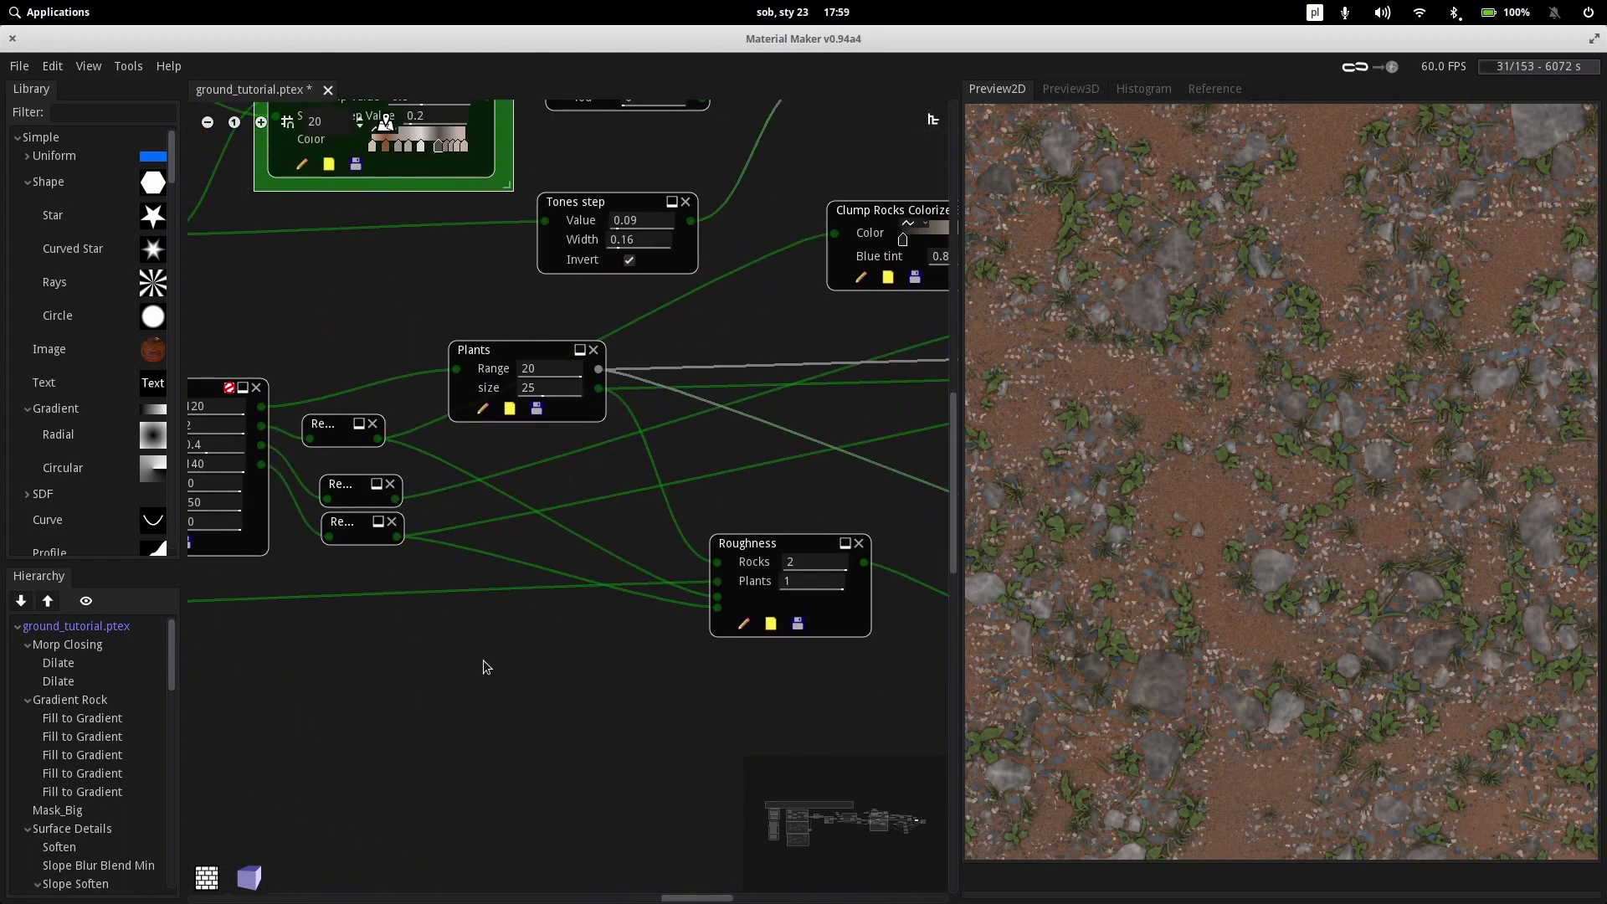
click(513, 355)
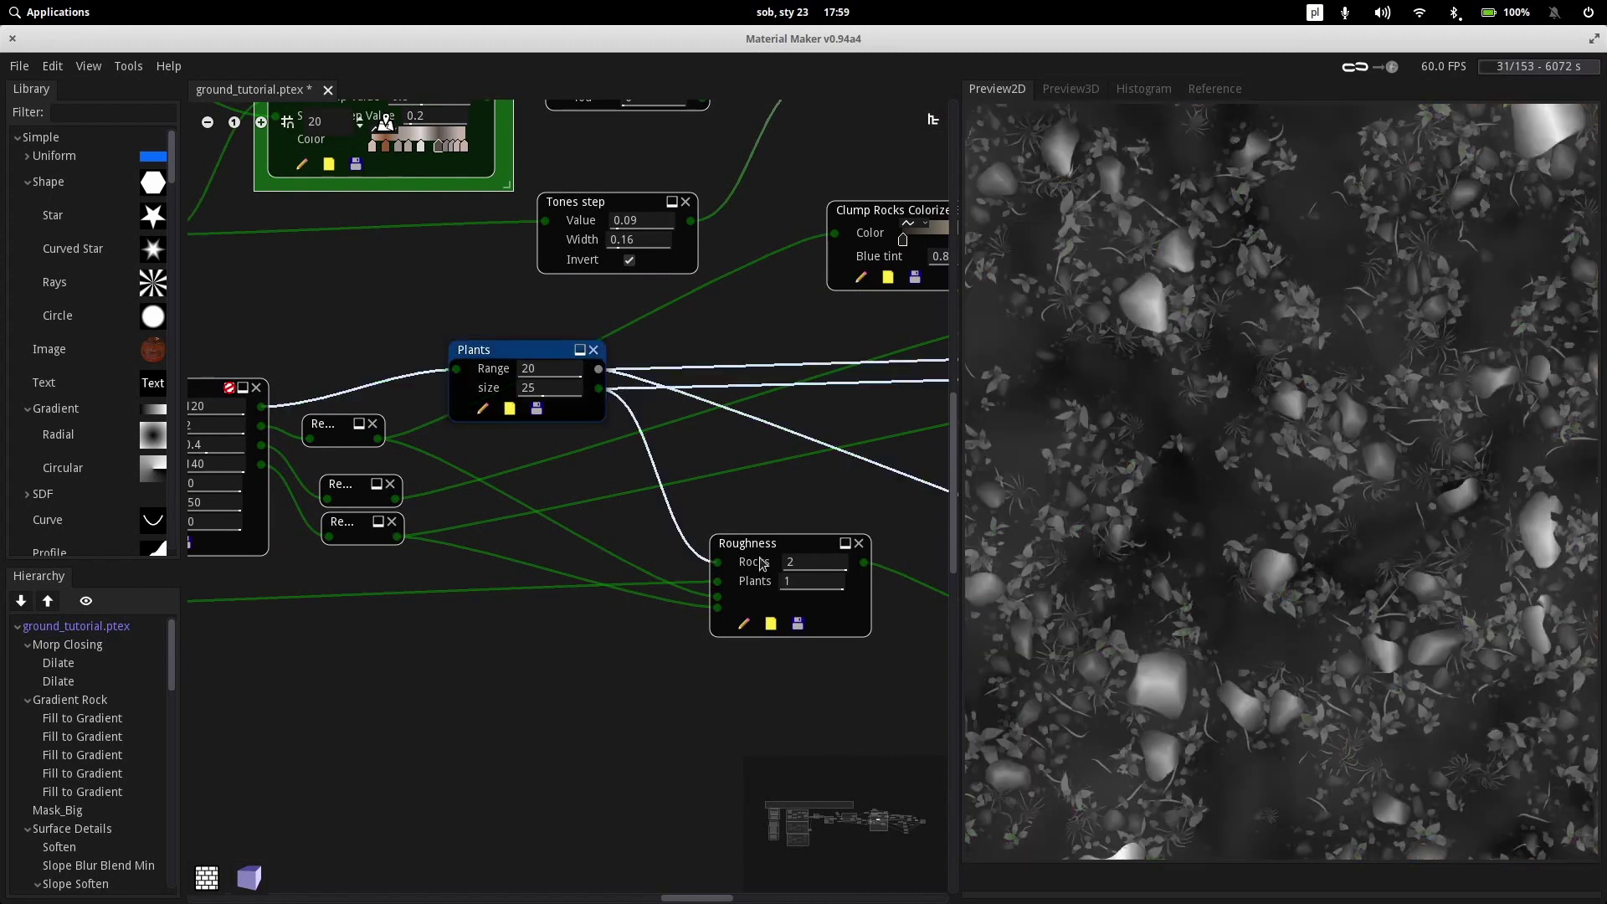
click(600, 388)
middle_drag(522, 710, 540, 674)
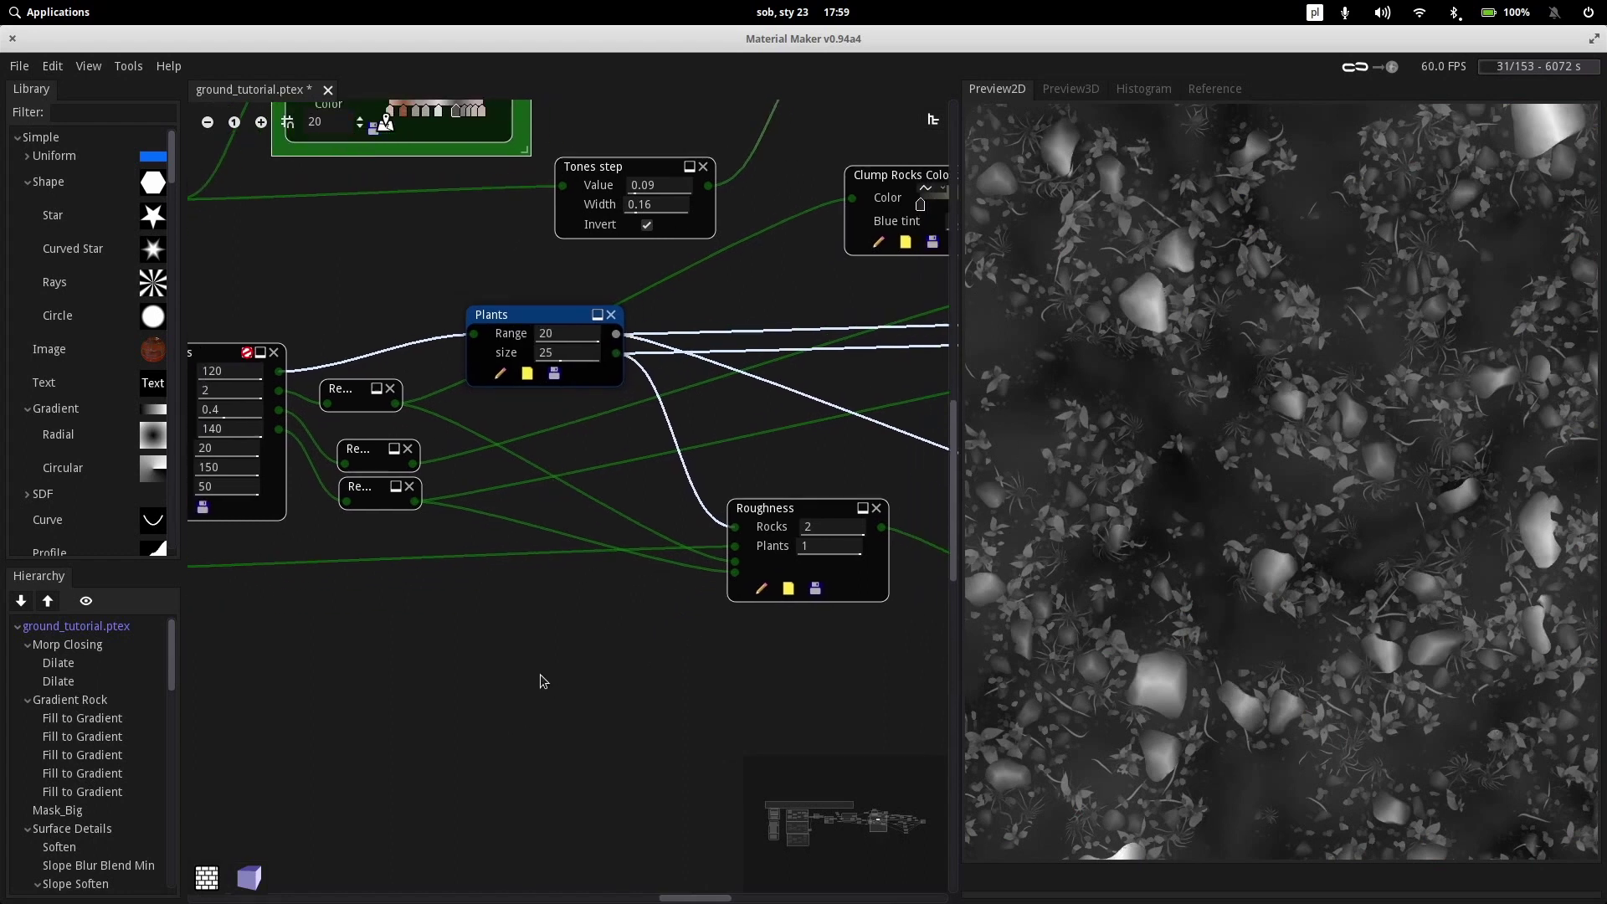
Preview the reroute nodes beside Clump Rocks and trace Roughness's second input back to its reroute, previewing that too
click(351, 392)
click(359, 451)
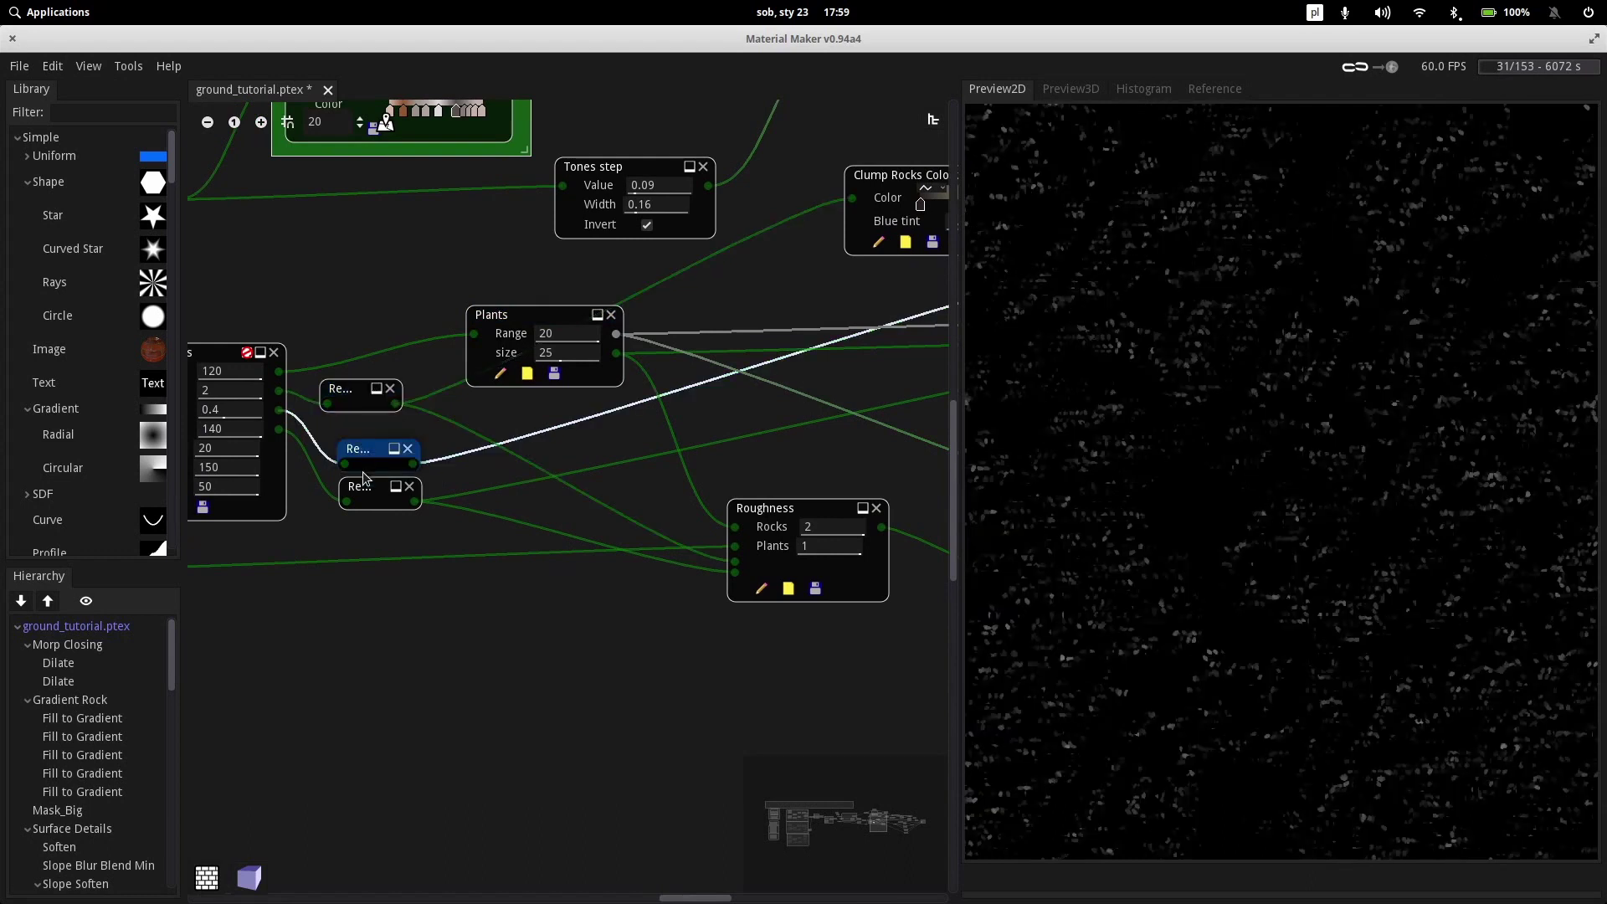
click(362, 489)
middle_drag(351, 628, 825, 656)
middle_drag(386, 683, 611, 662)
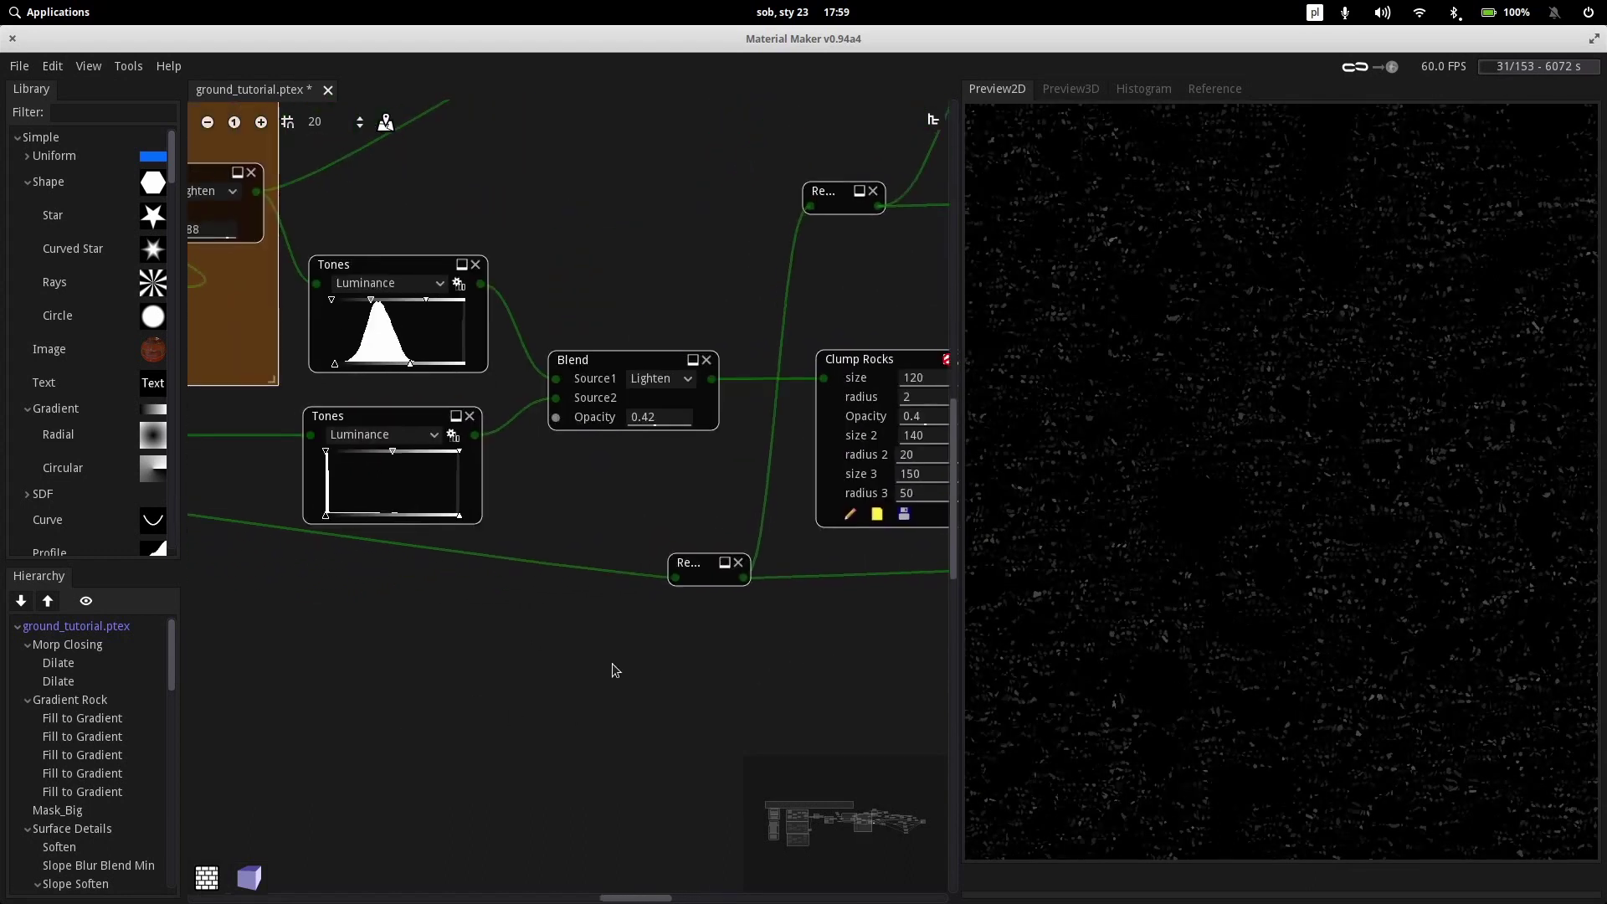
click(698, 564)
middle_drag(845, 698, 459, 710)
middle_drag(894, 636, 391, 606)
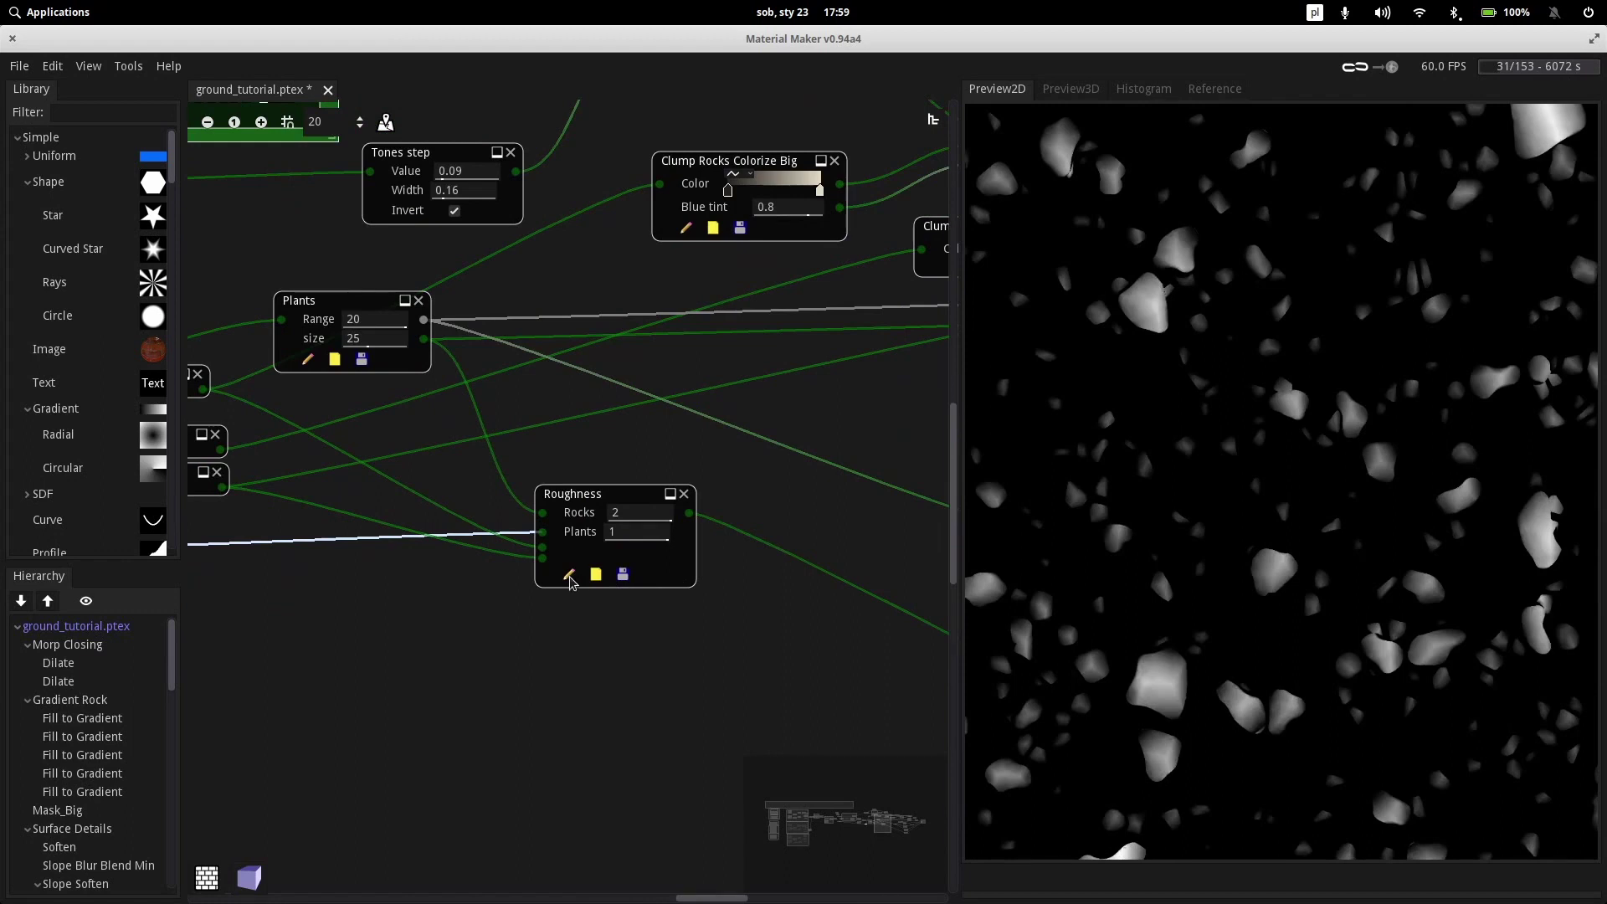
Open the Roughness subgraph, check its four input ports and preview the reroute connected to port0
click(569, 576)
middle_drag(525, 712, 932, 745)
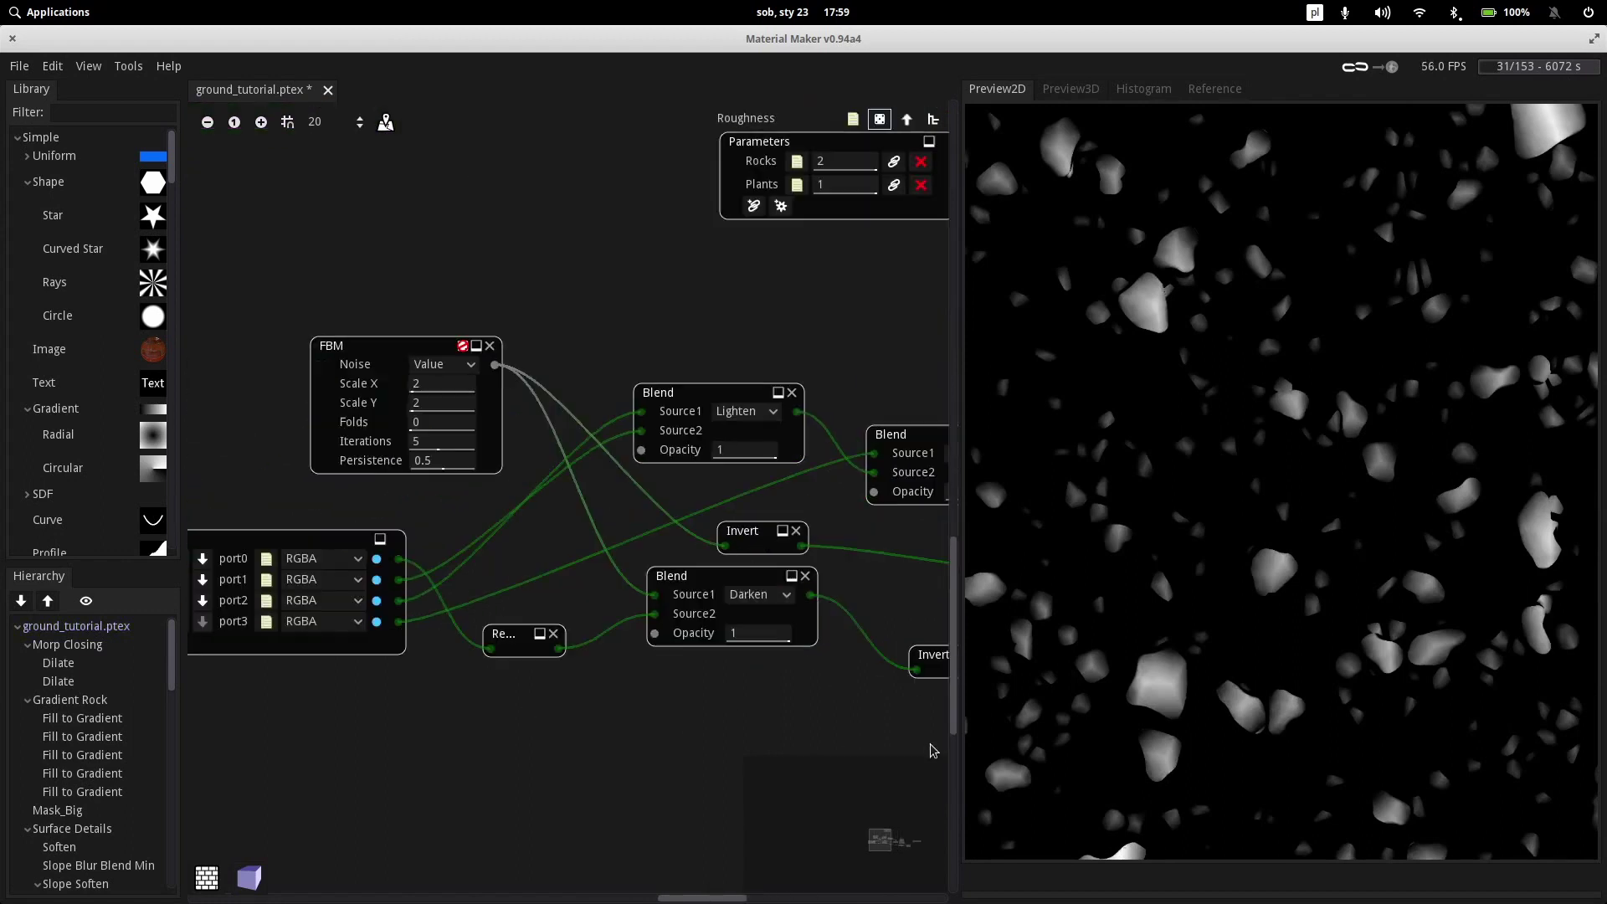
middle_drag(807, 774, 1012, 808)
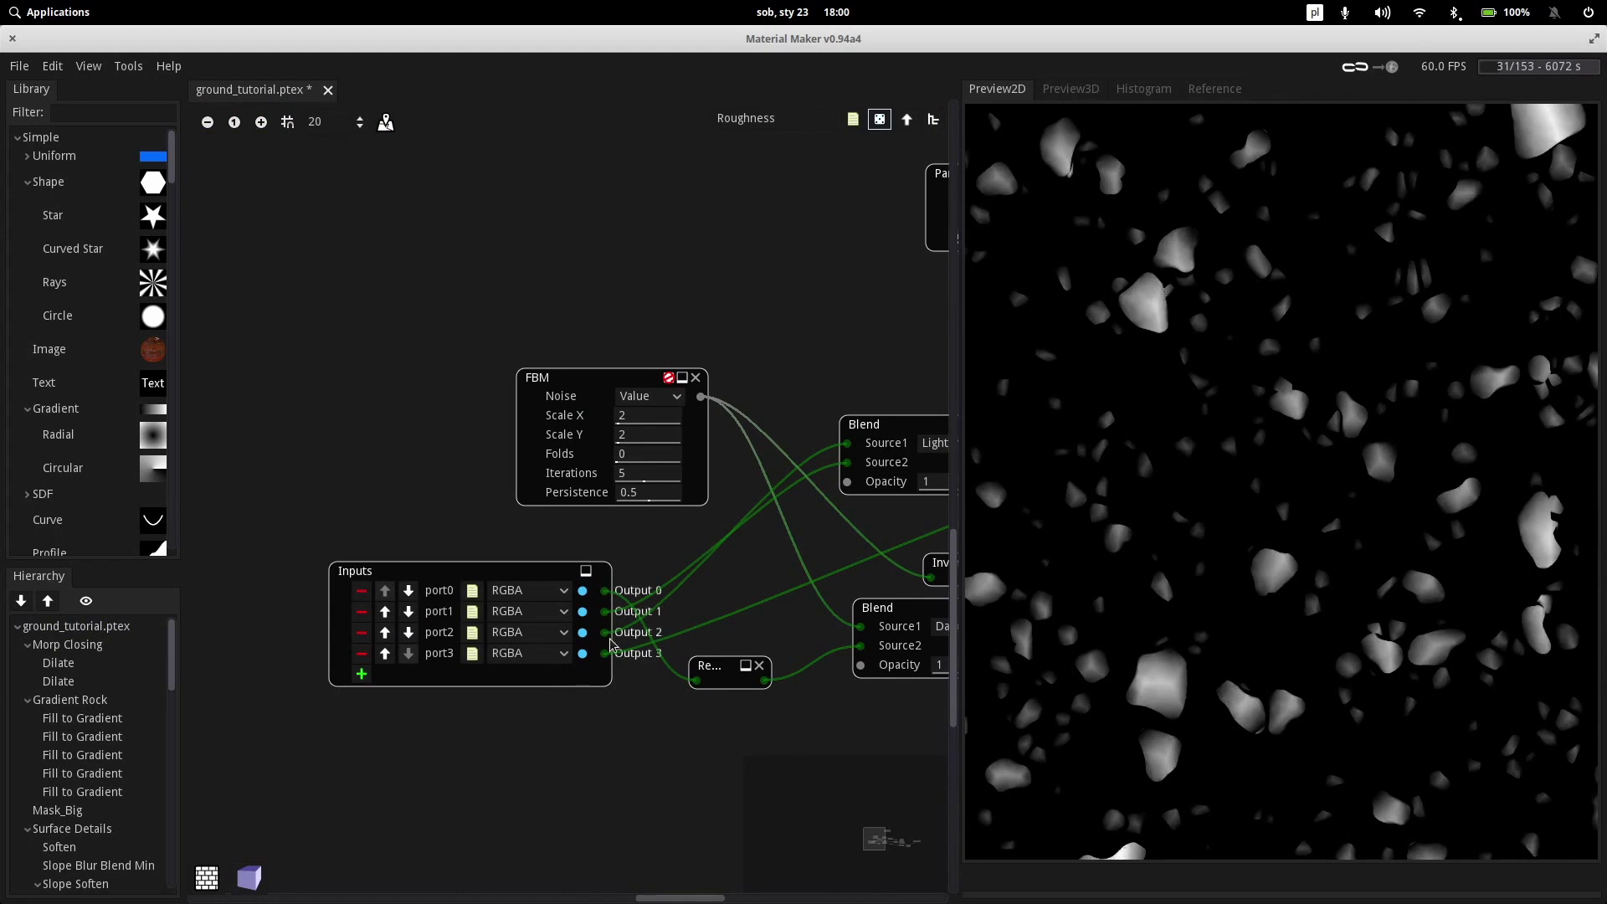
middle_drag(746, 596, 634, 496)
click(641, 576)
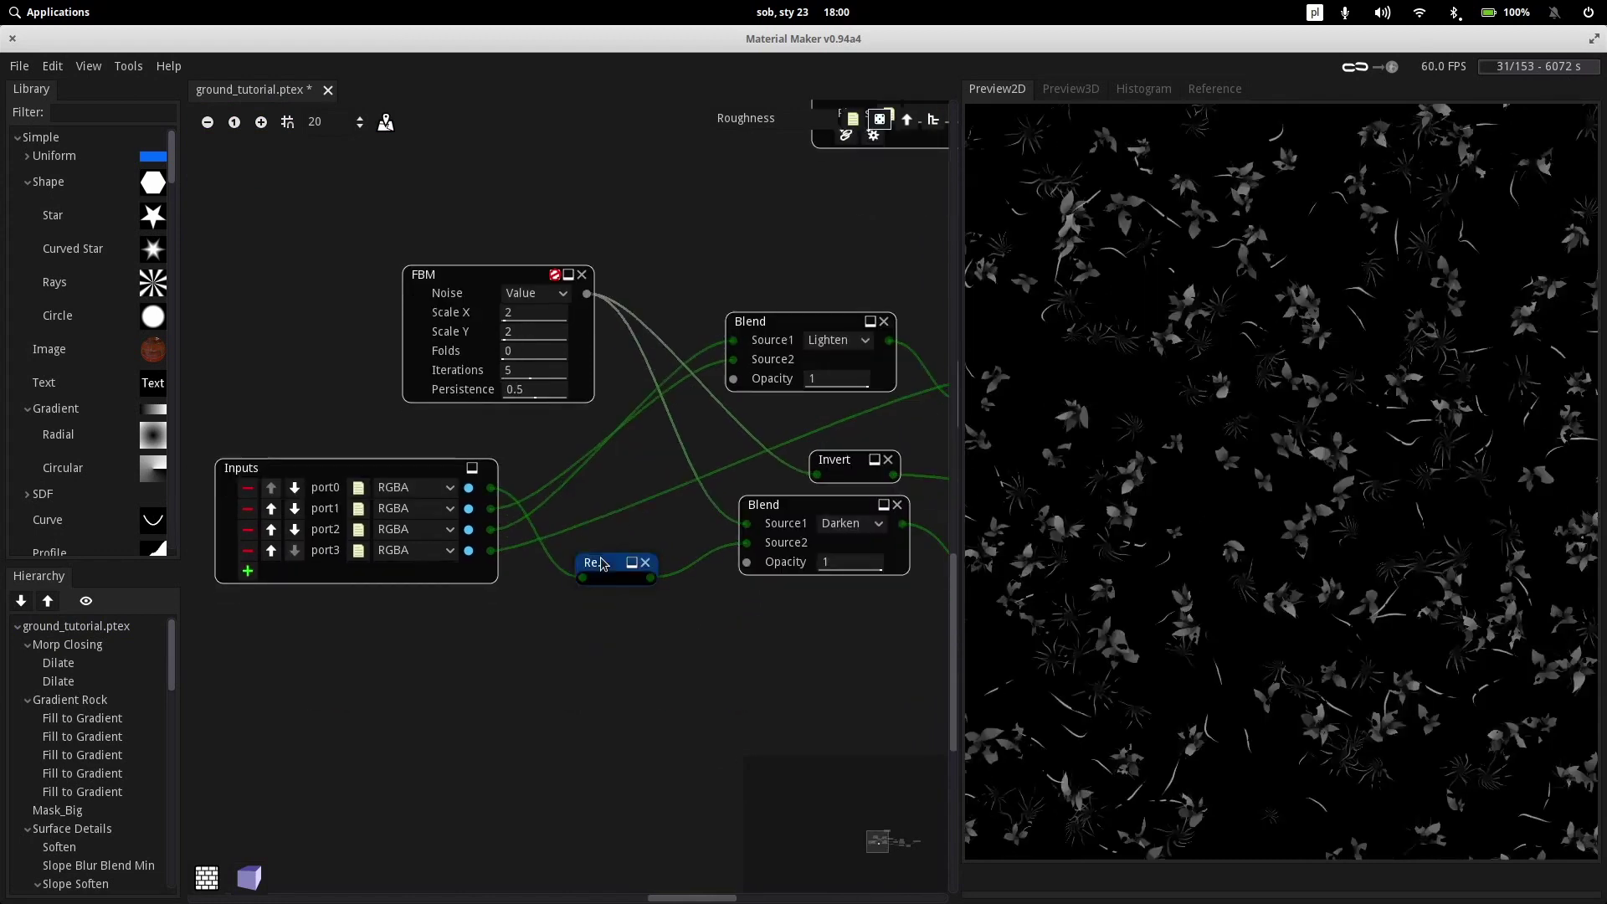
Follow port1 and port2 to the first Lighten Blend inside Roughness and preview it
scroll(586, 699, right, 3)
scroll(586, 699, up, 1)
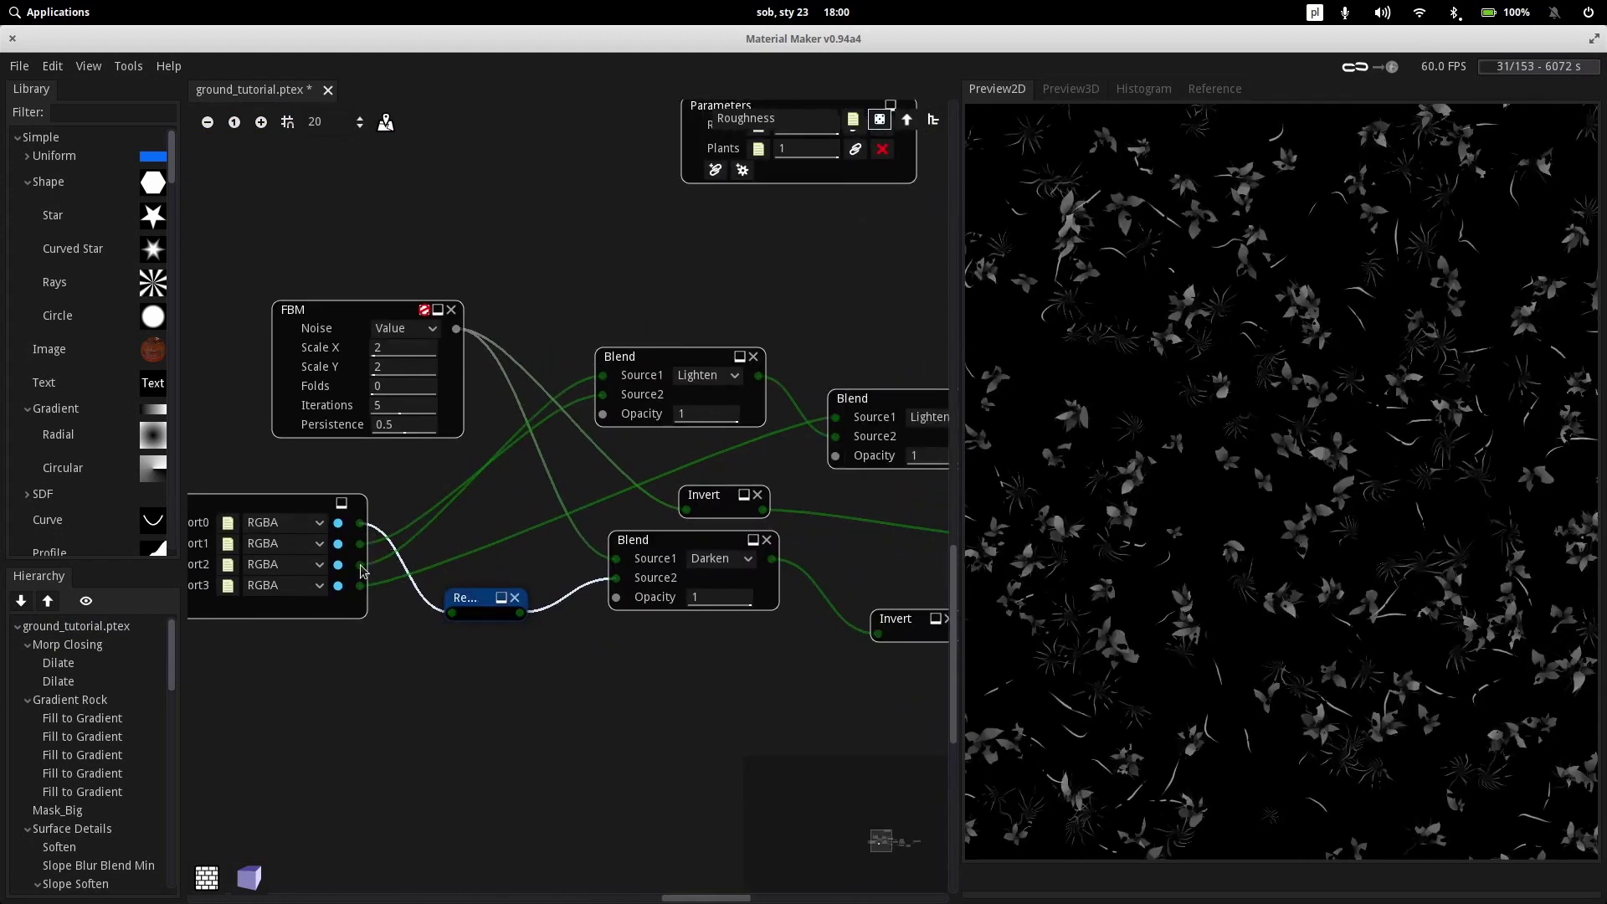
middle_drag(483, 528, 293, 563)
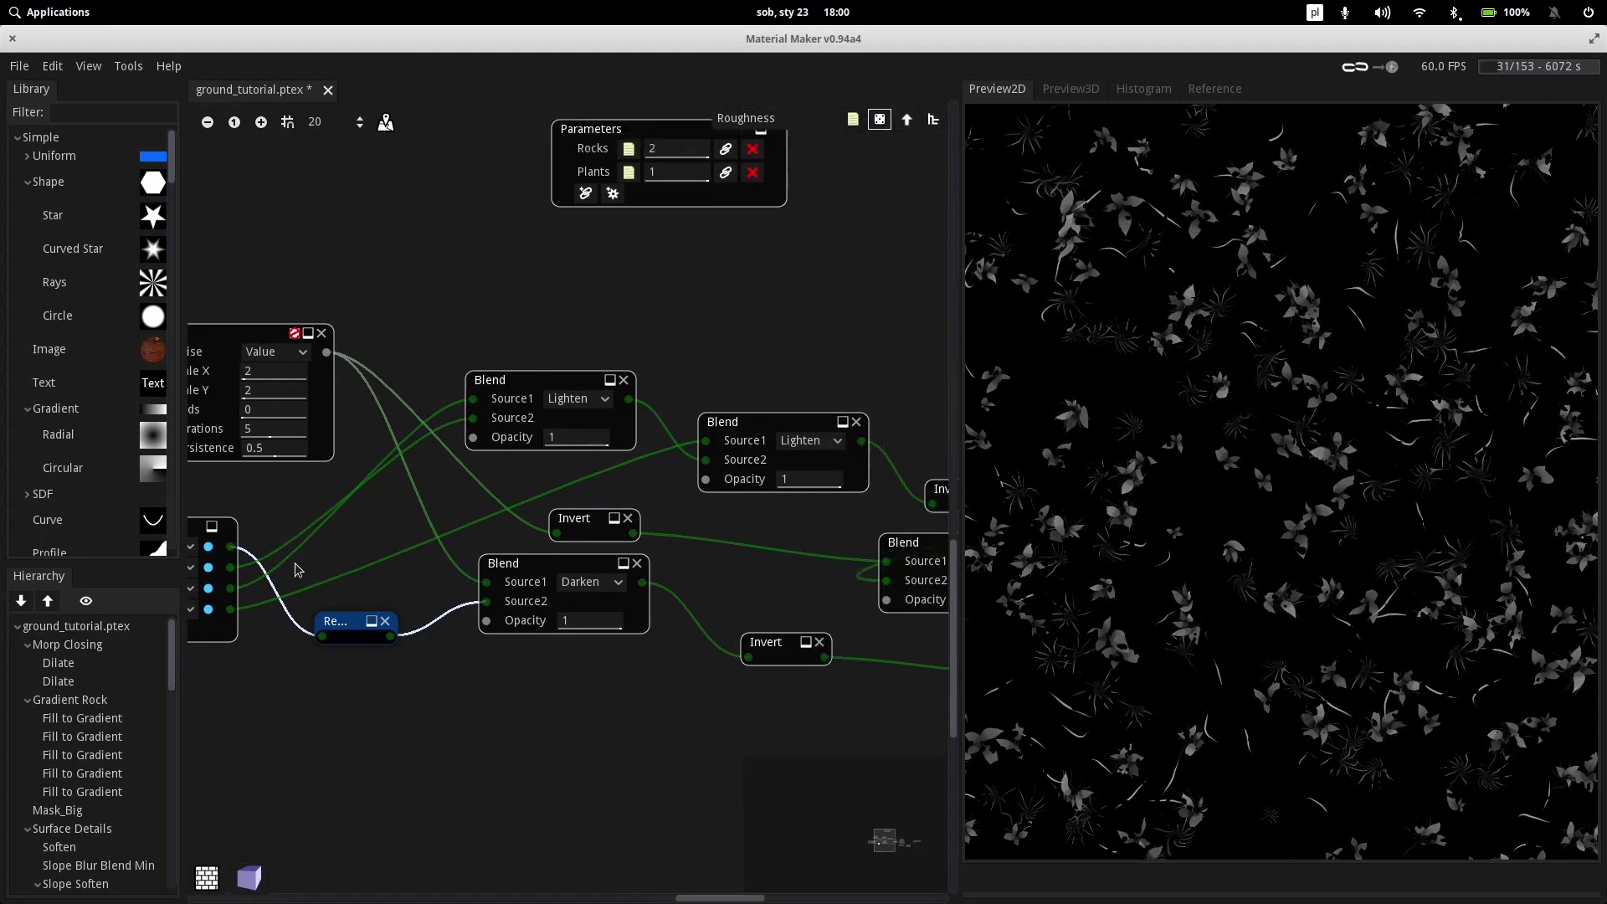
click(453, 381)
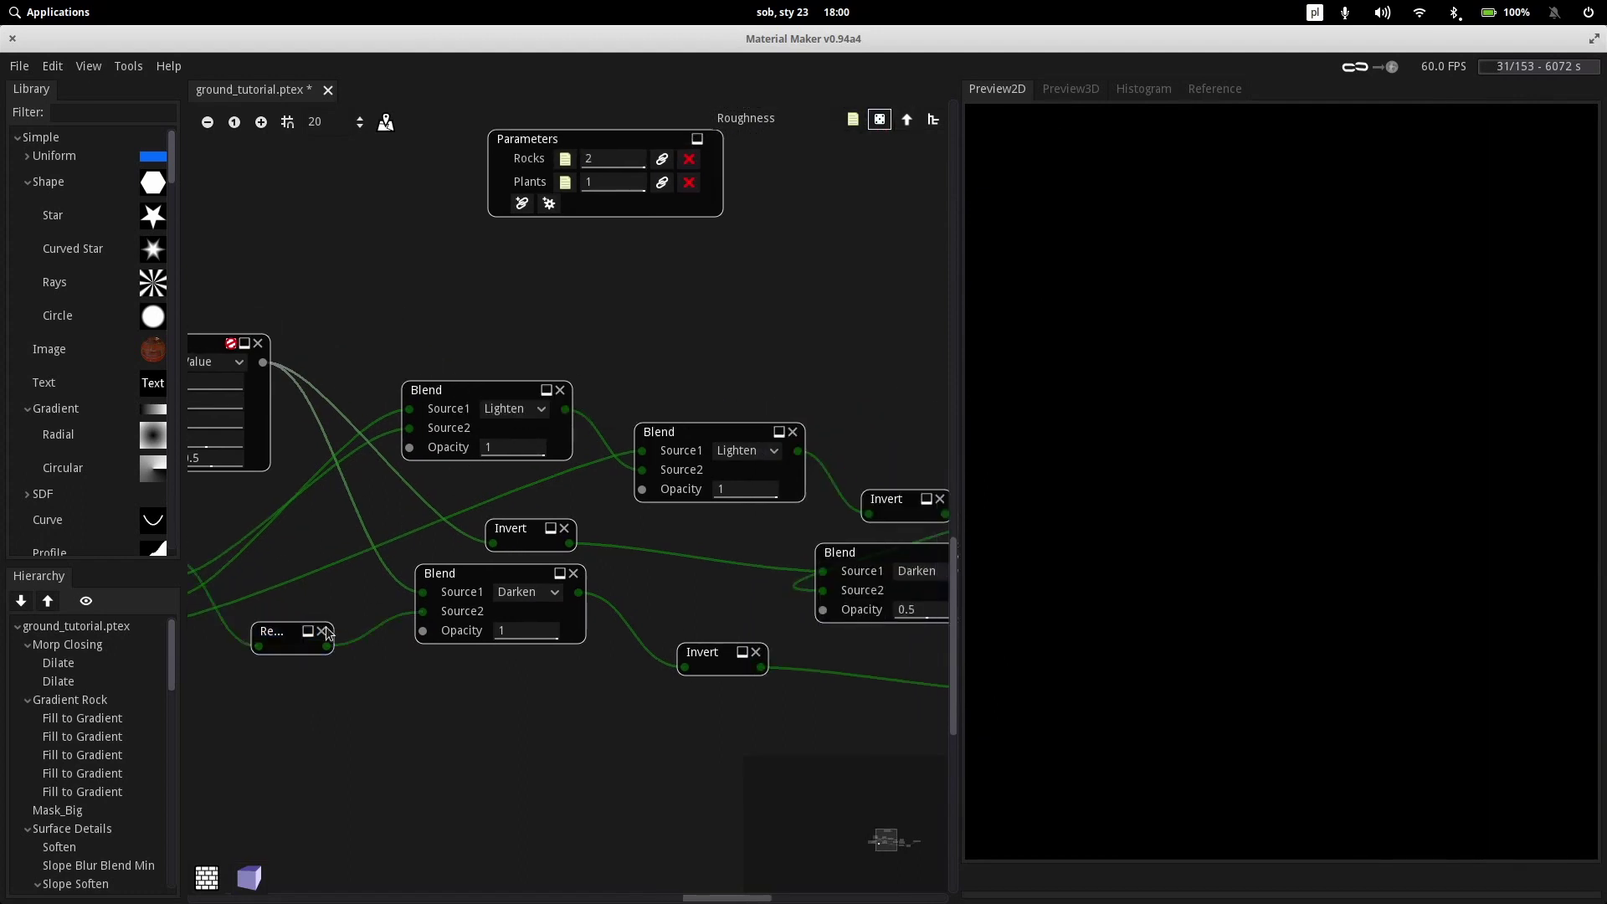
scroll(465, 536, left, 3)
scroll(465, 536, down, 3)
scroll(496, 618, up, 4)
scroll(495, 618, left, 1)
click(628, 423)
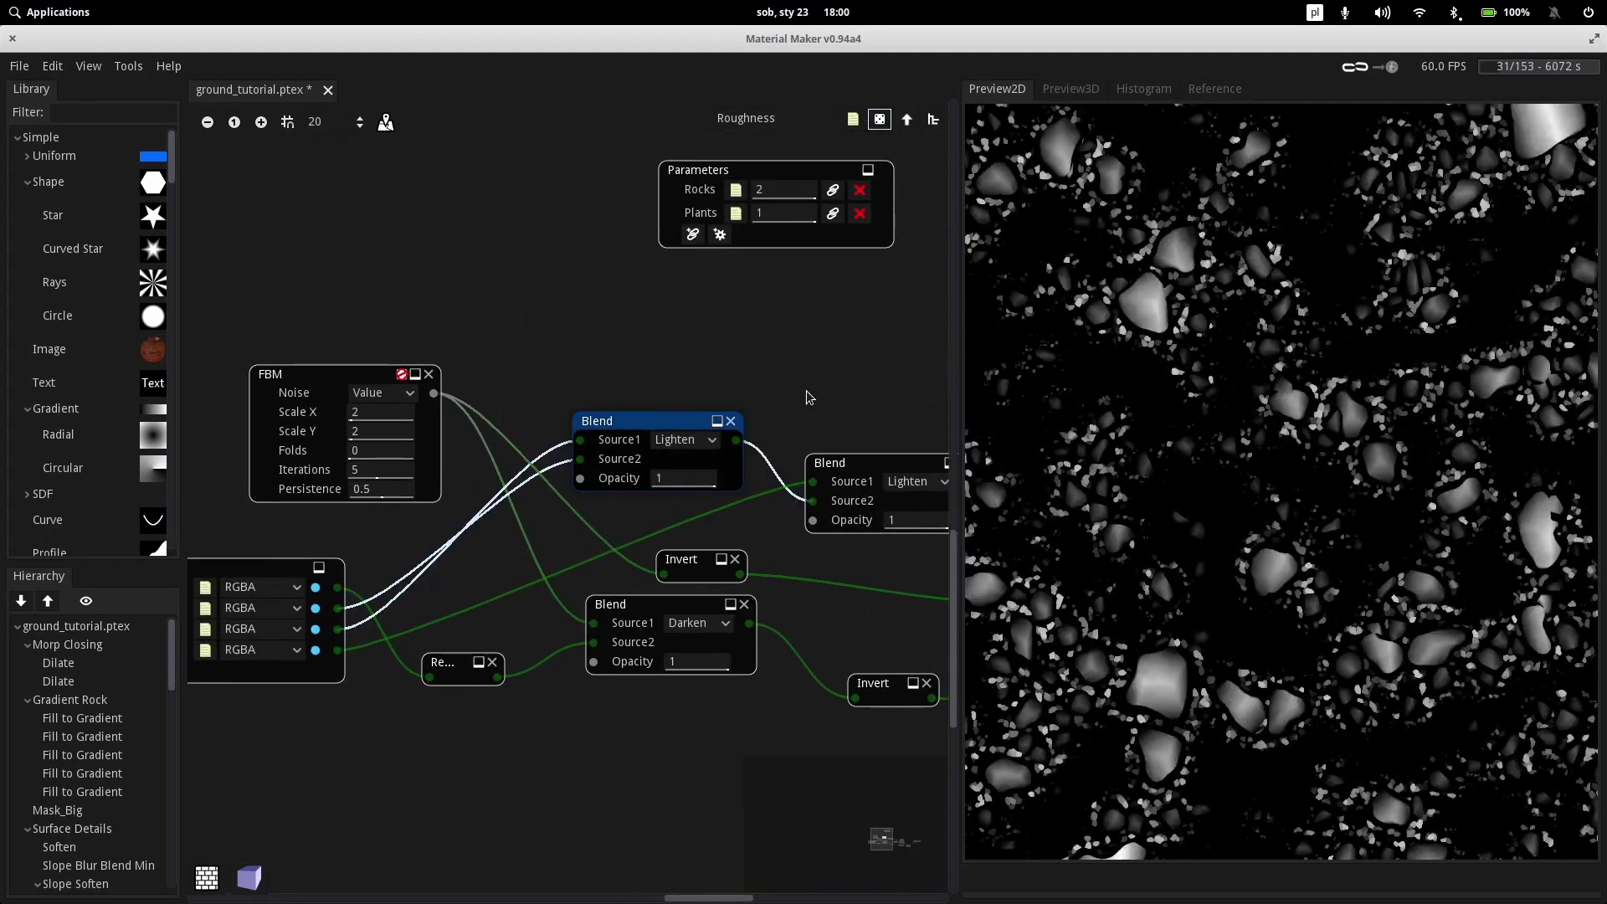
Preview the second Lighten Blend, which adds port3, and the Invert node after it
scroll(559, 391, right, 8)
scroll(559, 391, down, 1)
click(560, 423)
scroll(600, 374, right, 5)
scroll(600, 374, down, 2)
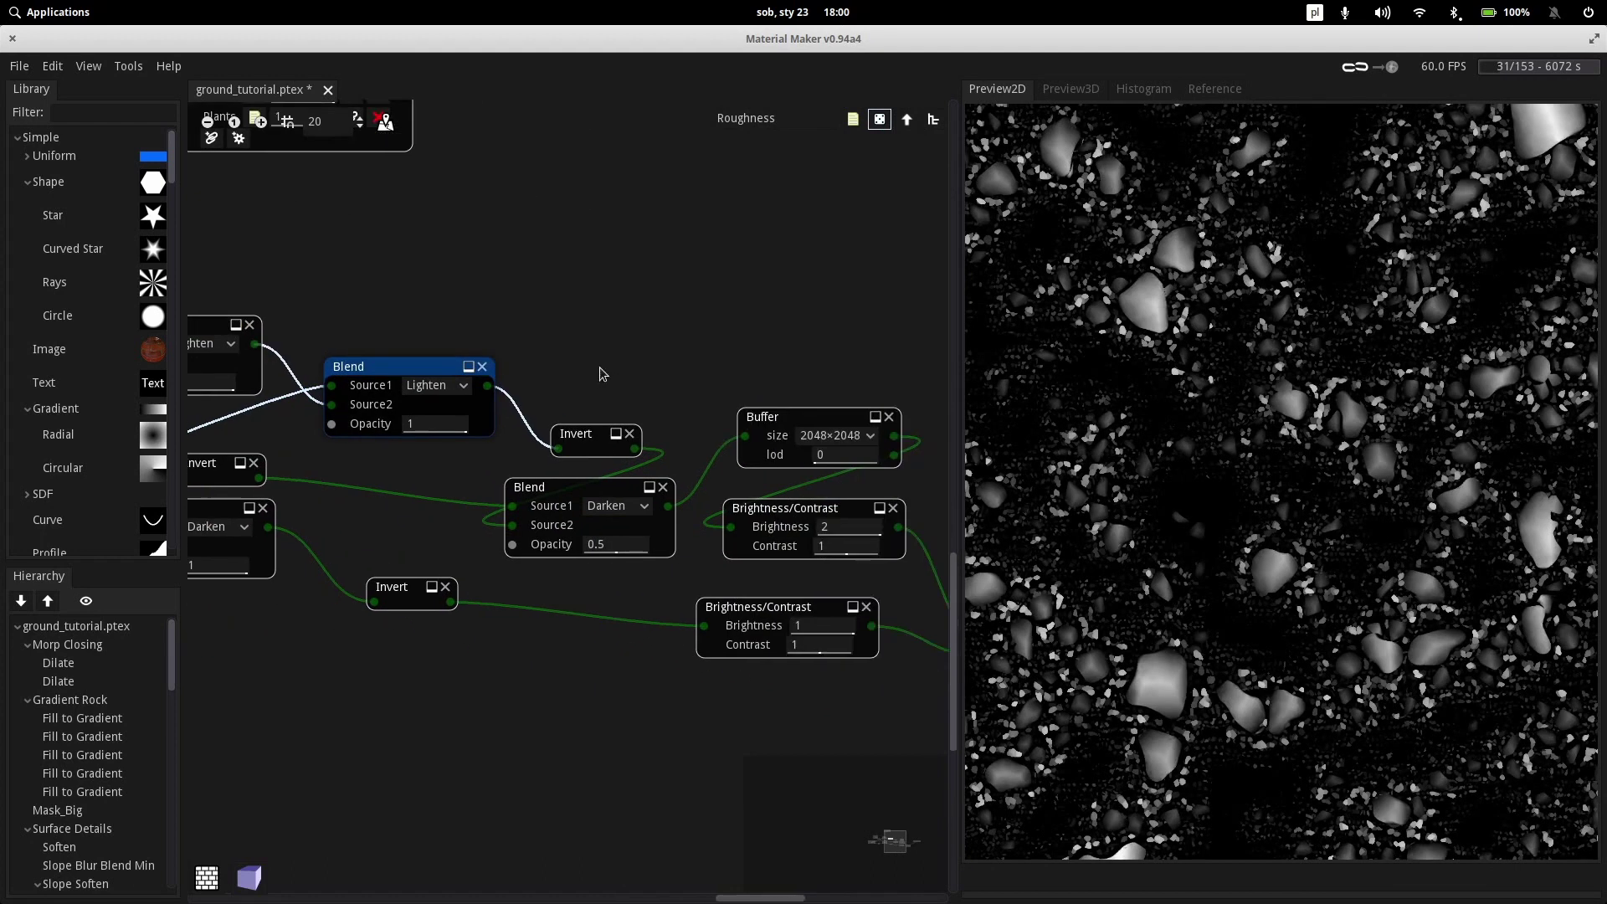
scroll(603, 394, left, 10)
scroll(603, 395, up, 1)
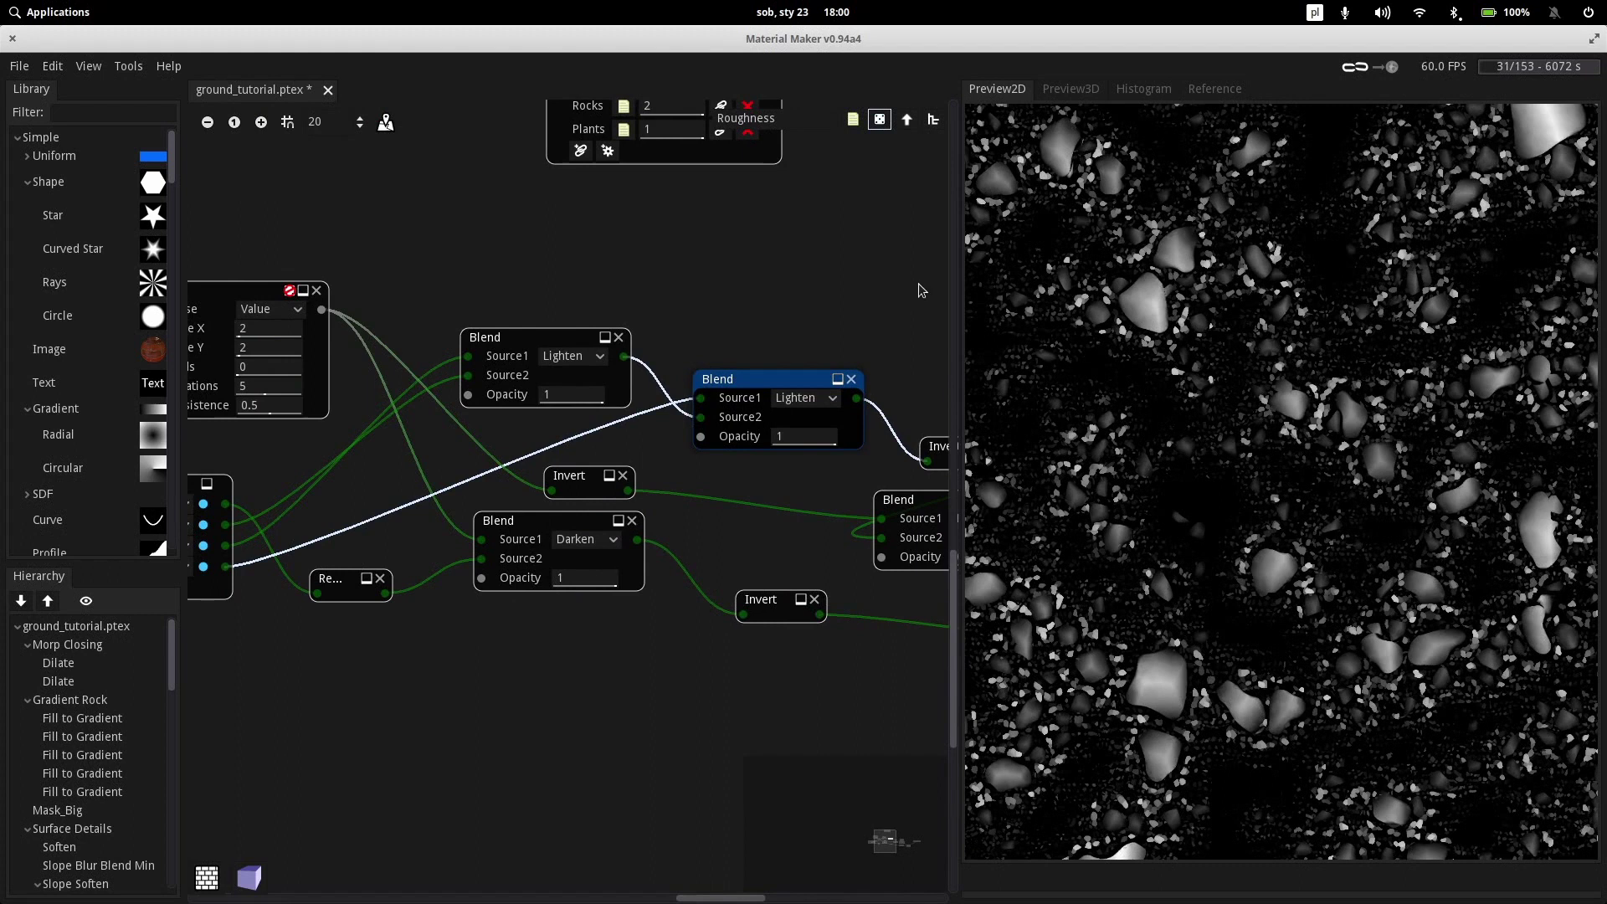
scroll(920, 290, right, 7)
scroll(921, 290, down, 1)
click(686, 419)
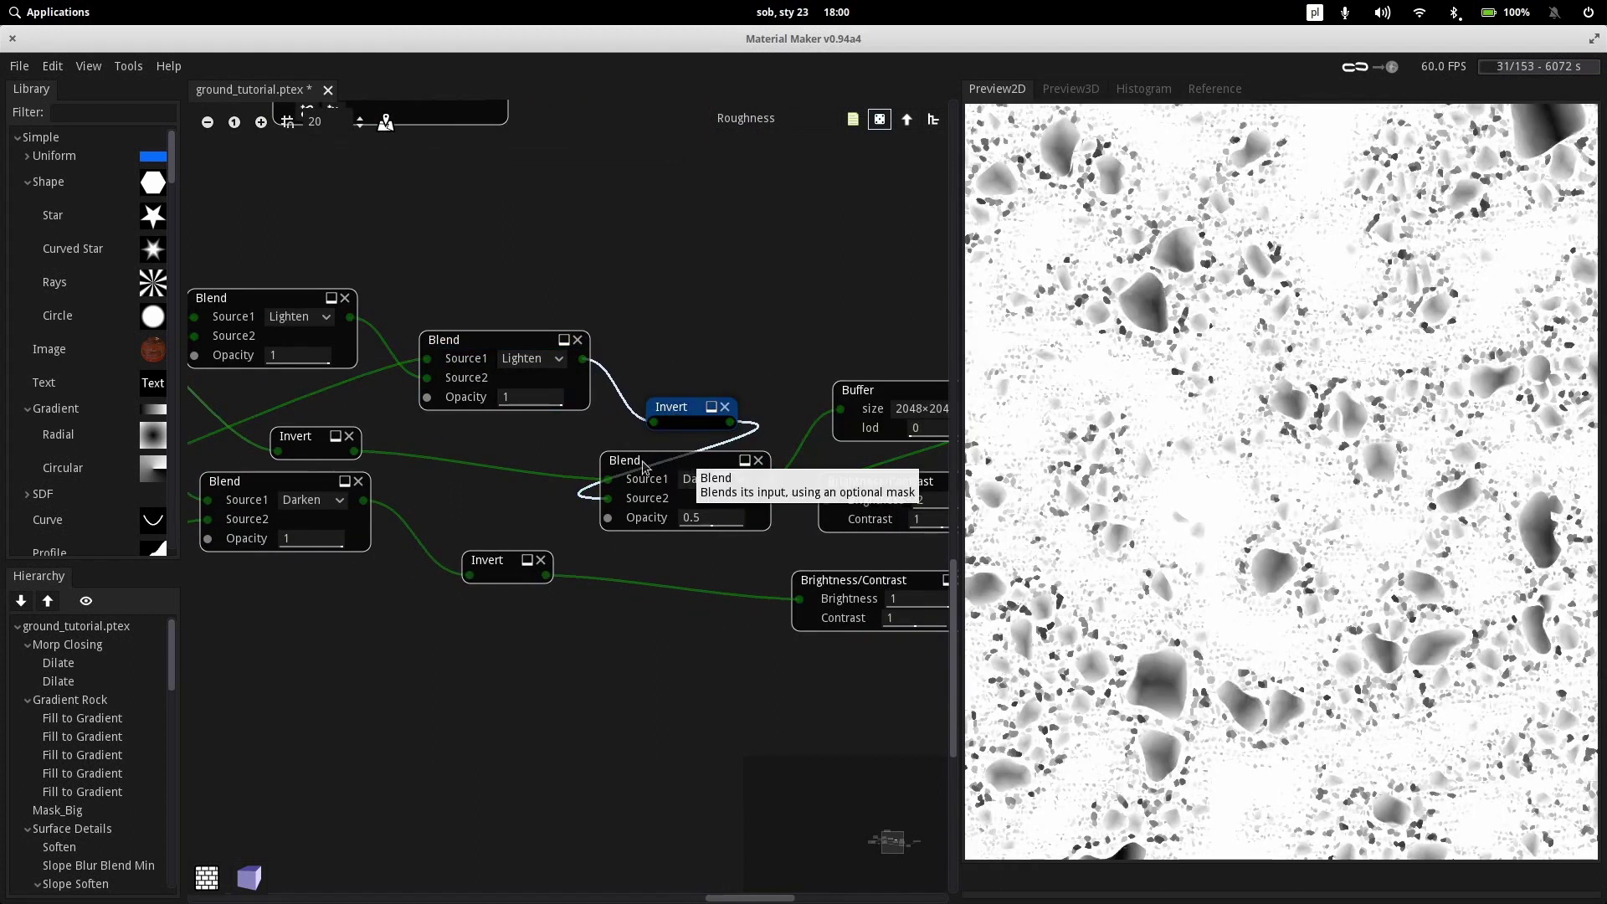
Preview the FBM noise and the Darken Blend with 0.5 opacity, and examine the blended map up close
scroll(720, 478, left, 5)
scroll(774, 471, left, 6)
scroll(618, 444, up, 2)
click(331, 327)
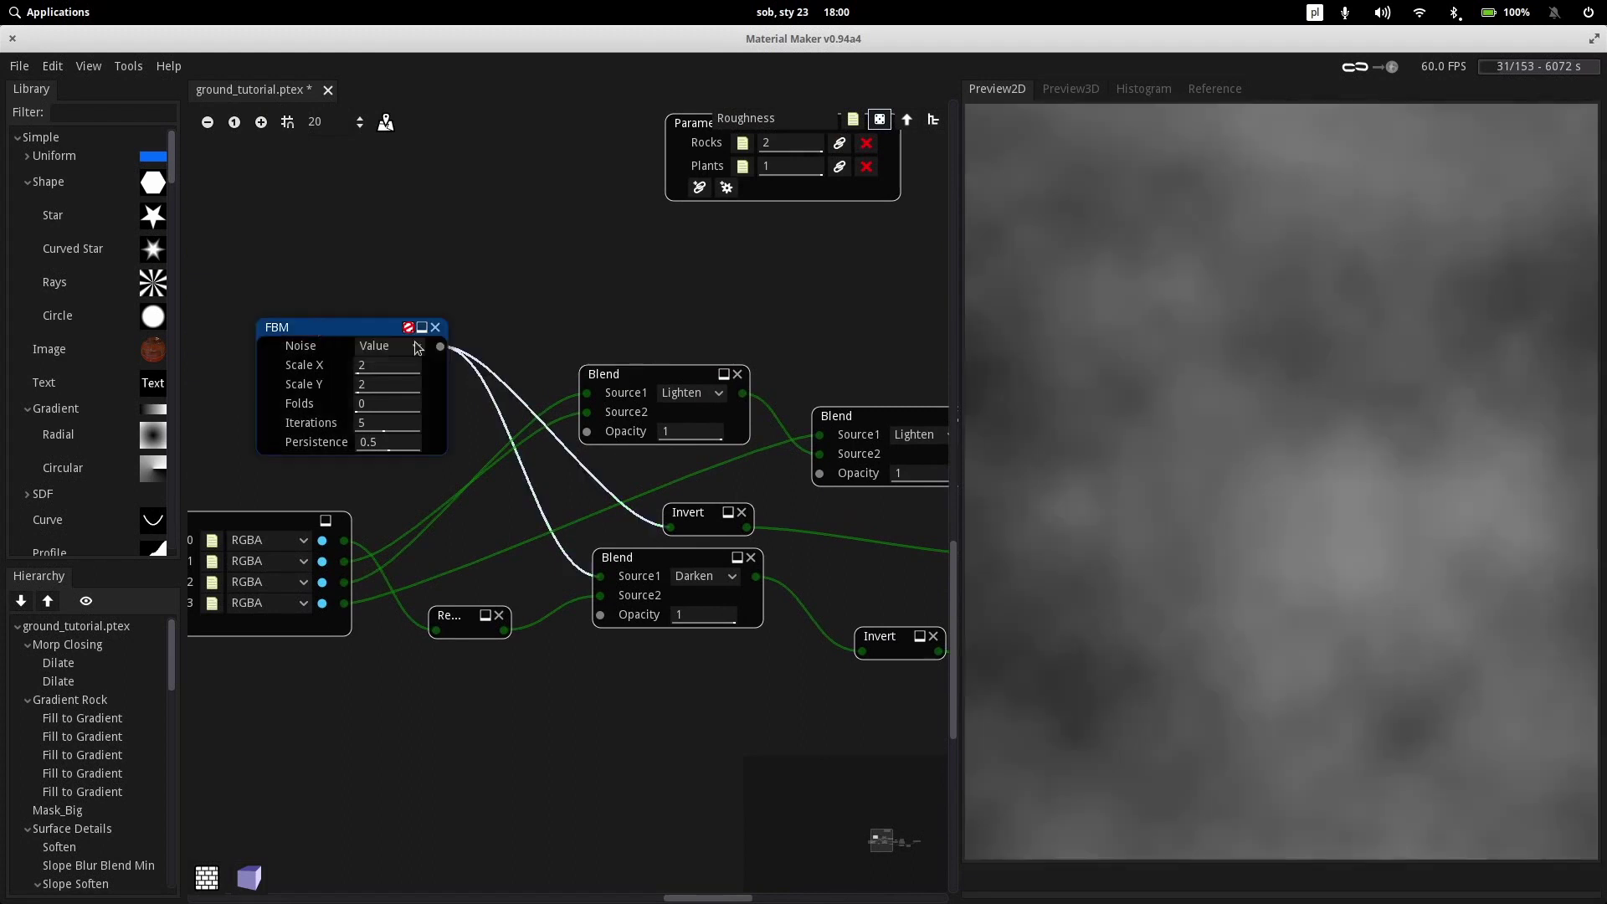
middle_drag(801, 495, 532, 396)
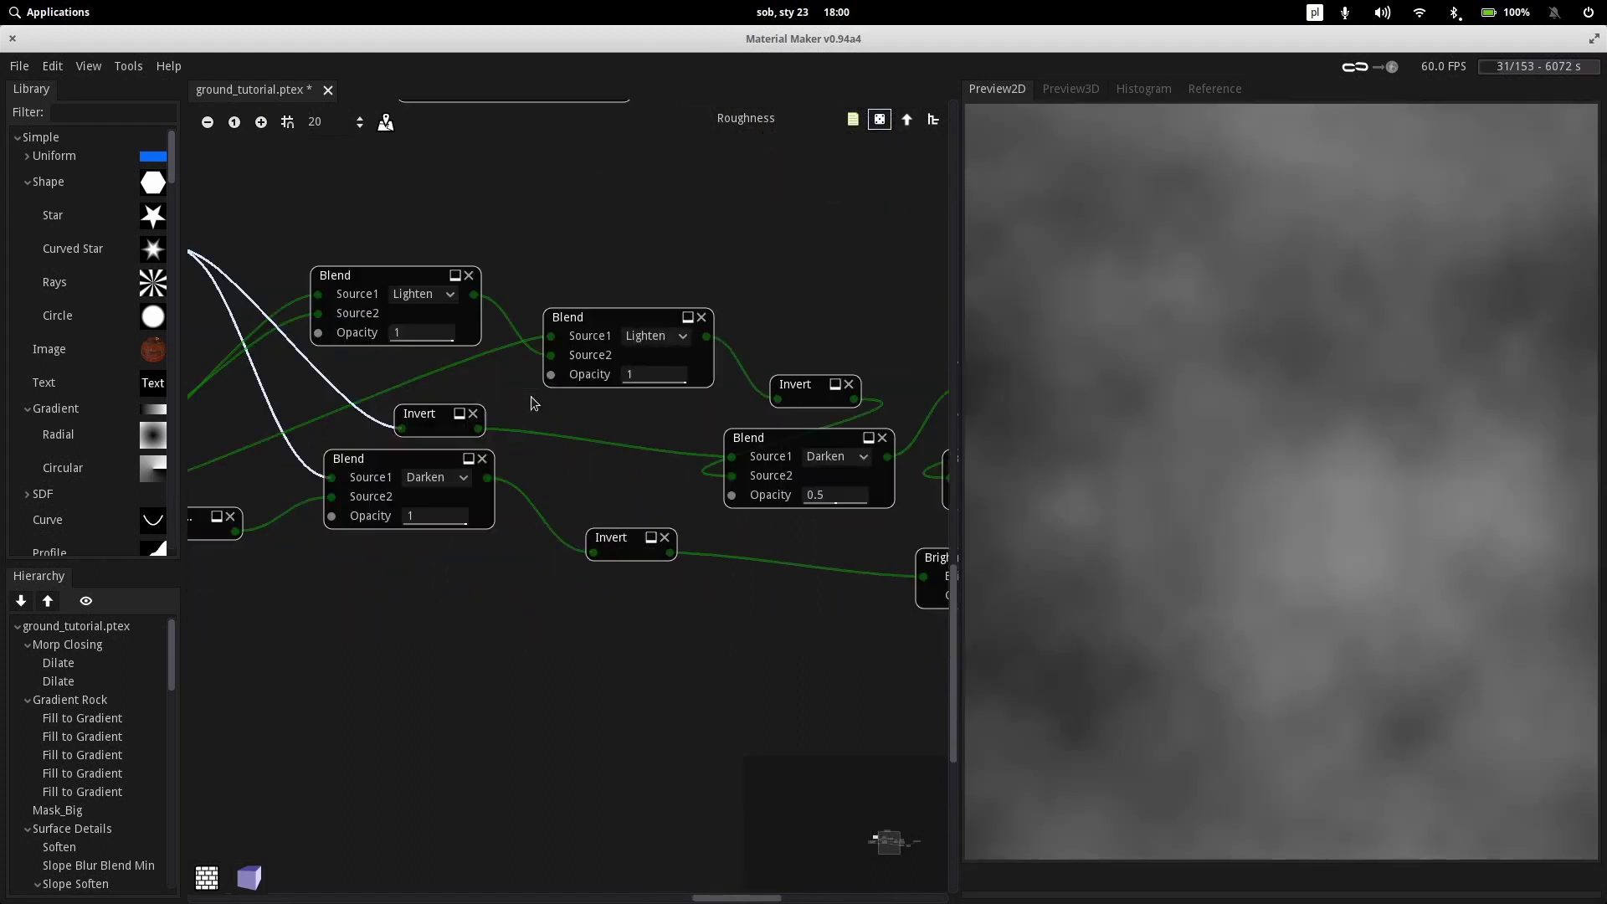
click(821, 444)
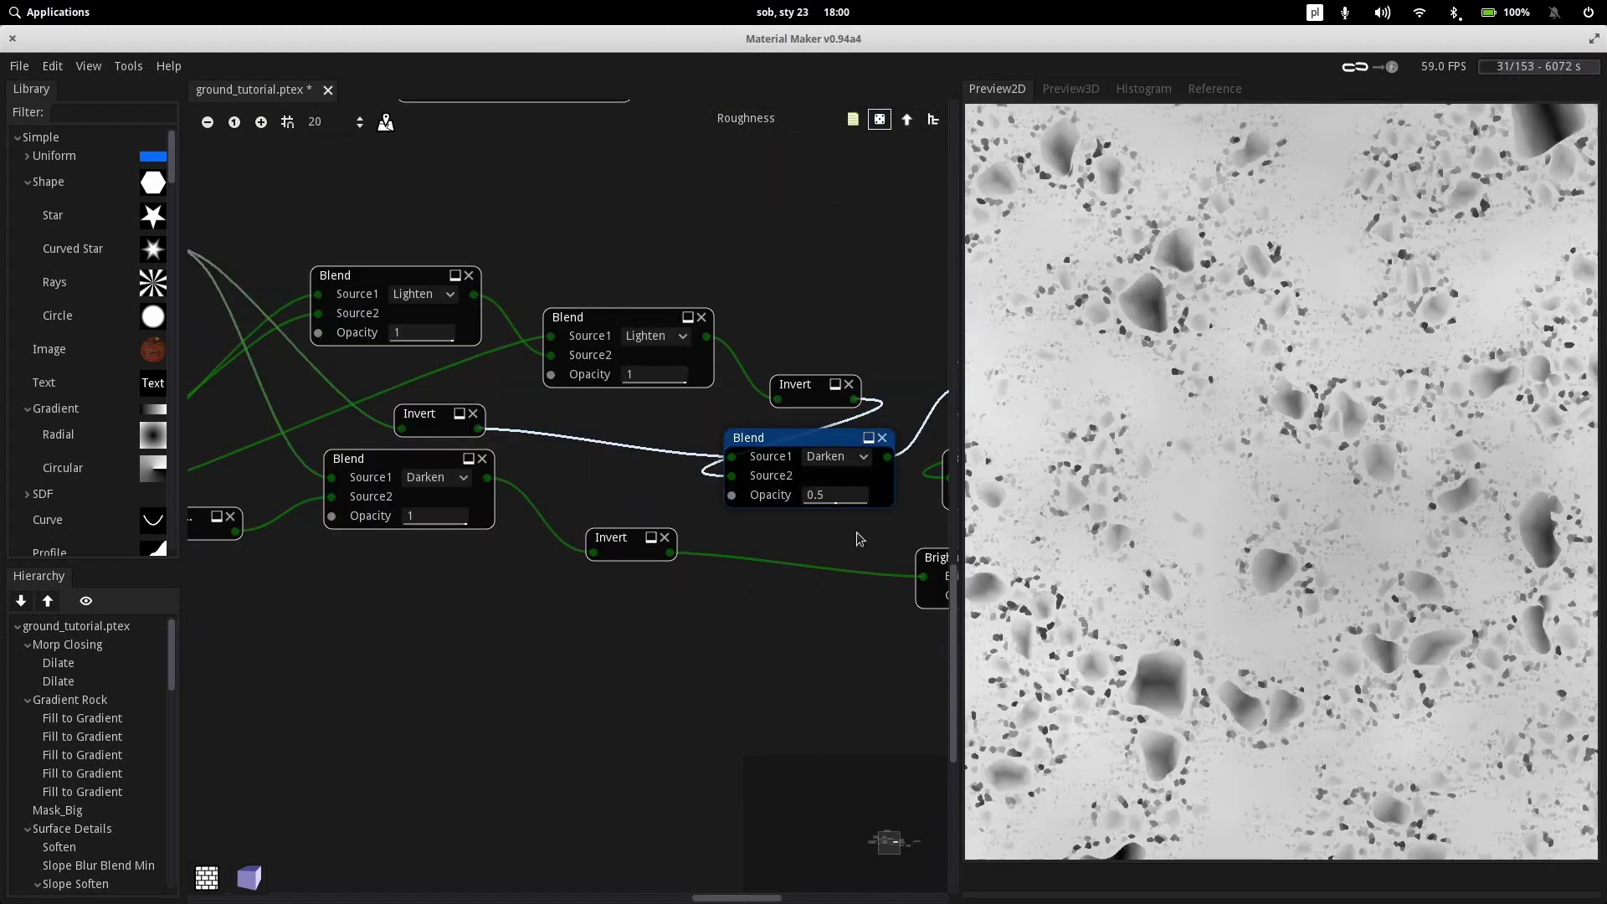
scroll(839, 508, right, 4)
scroll(1218, 285, up, 3)
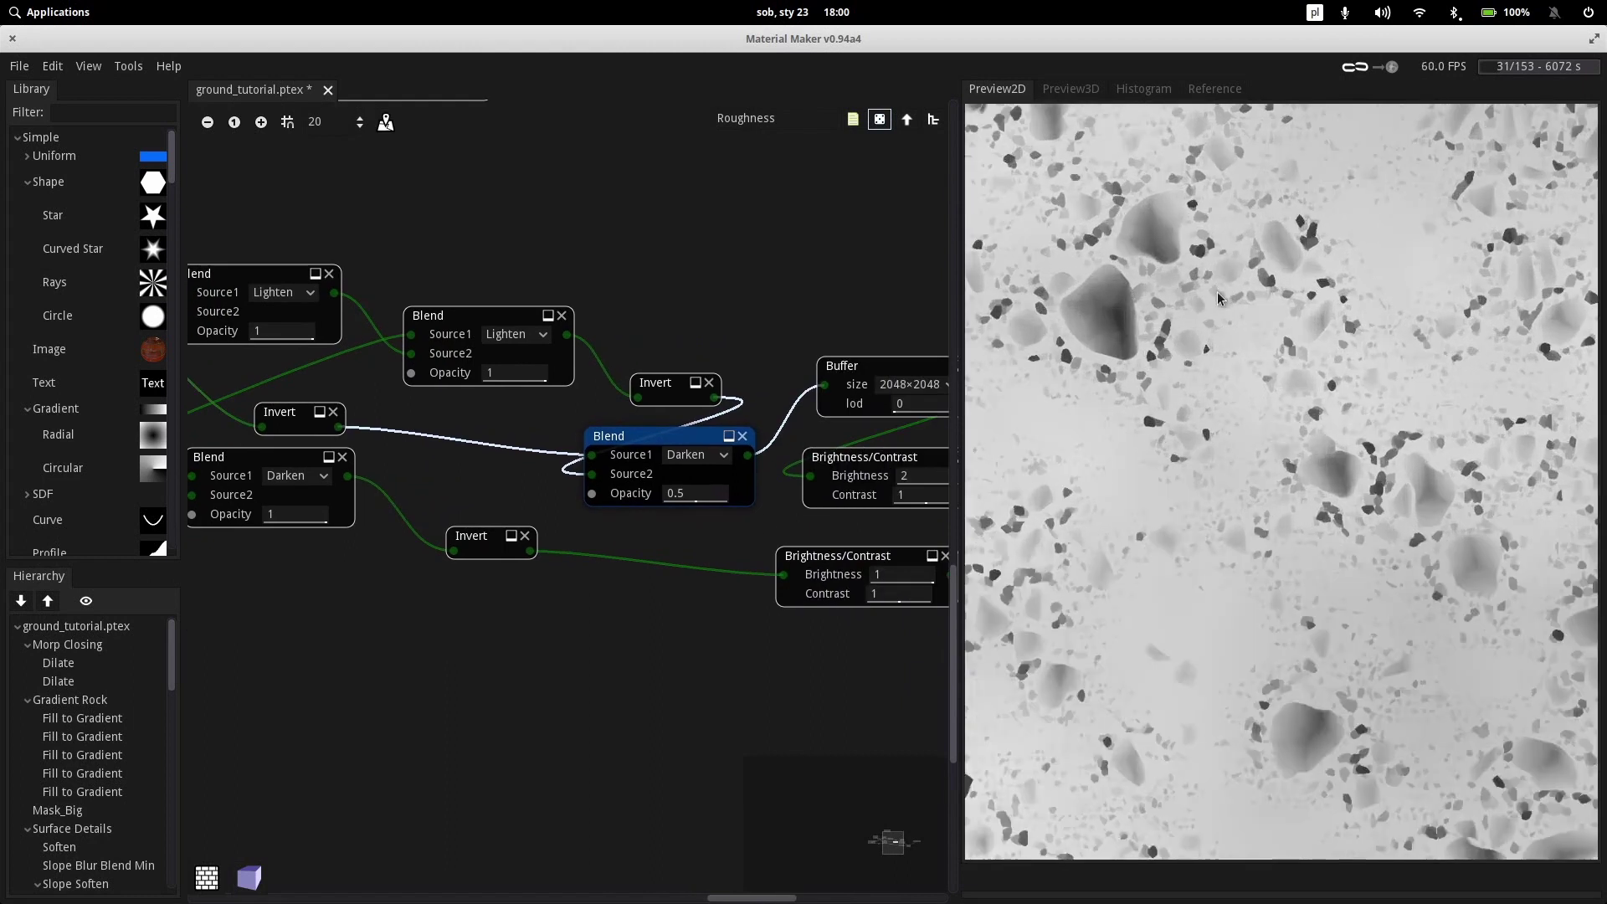
scroll(1217, 307, down, 5)
Compare the Buffer after the 0.5-opacity Darken Blend with the Brightness/Contrast node set to brightness 2 by previewing both
middle_drag(710, 544, 437, 572)
click(628, 394)
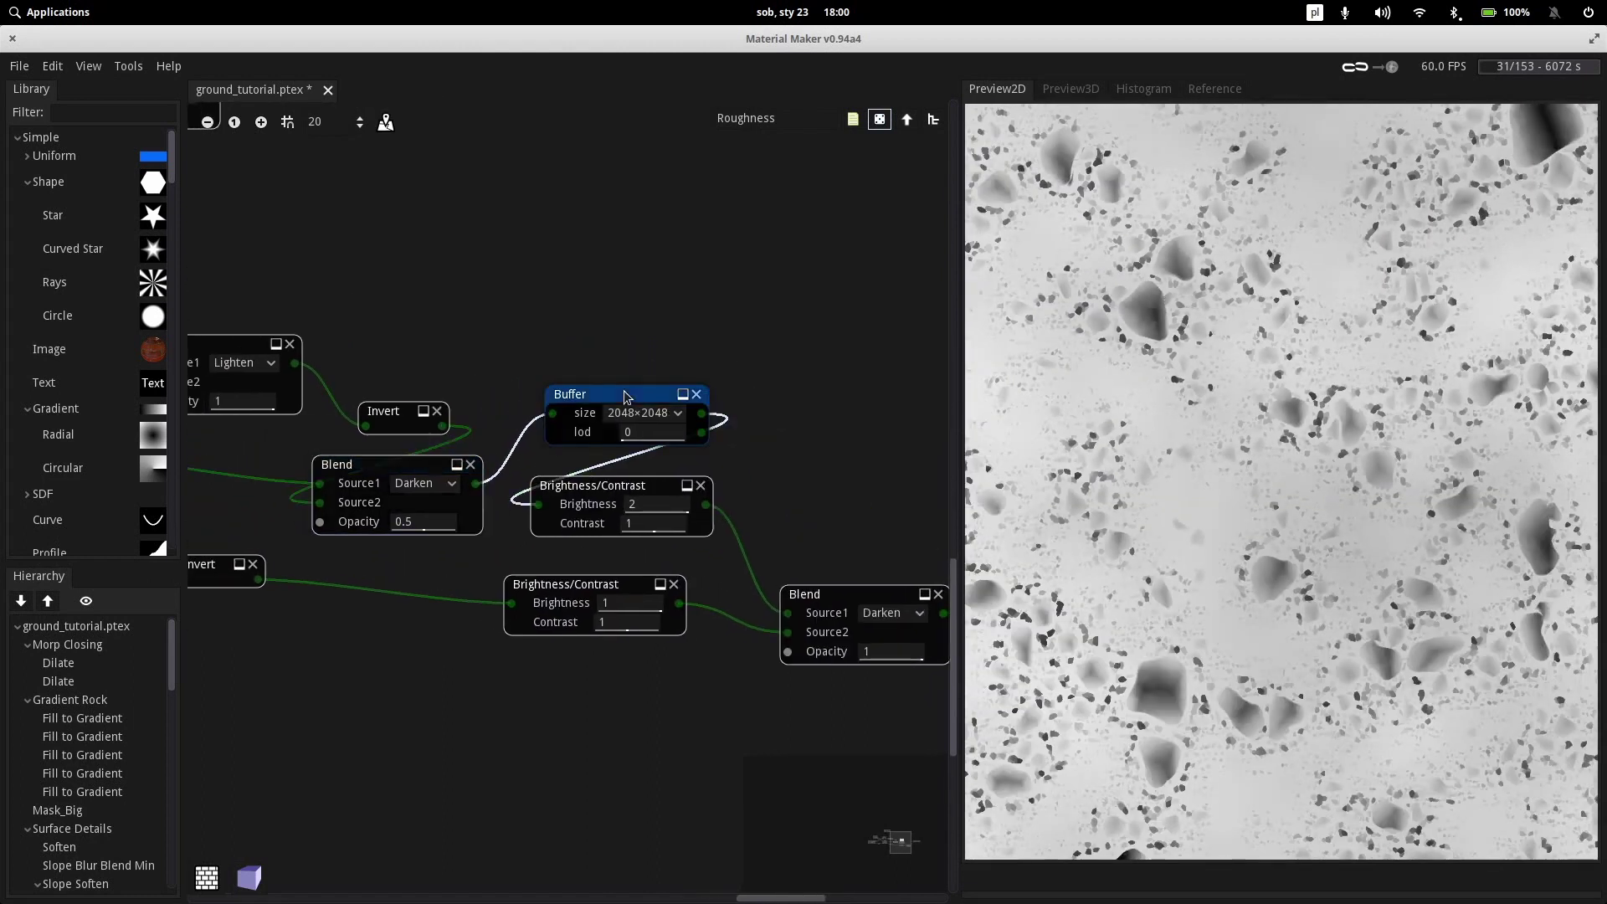
click(625, 487)
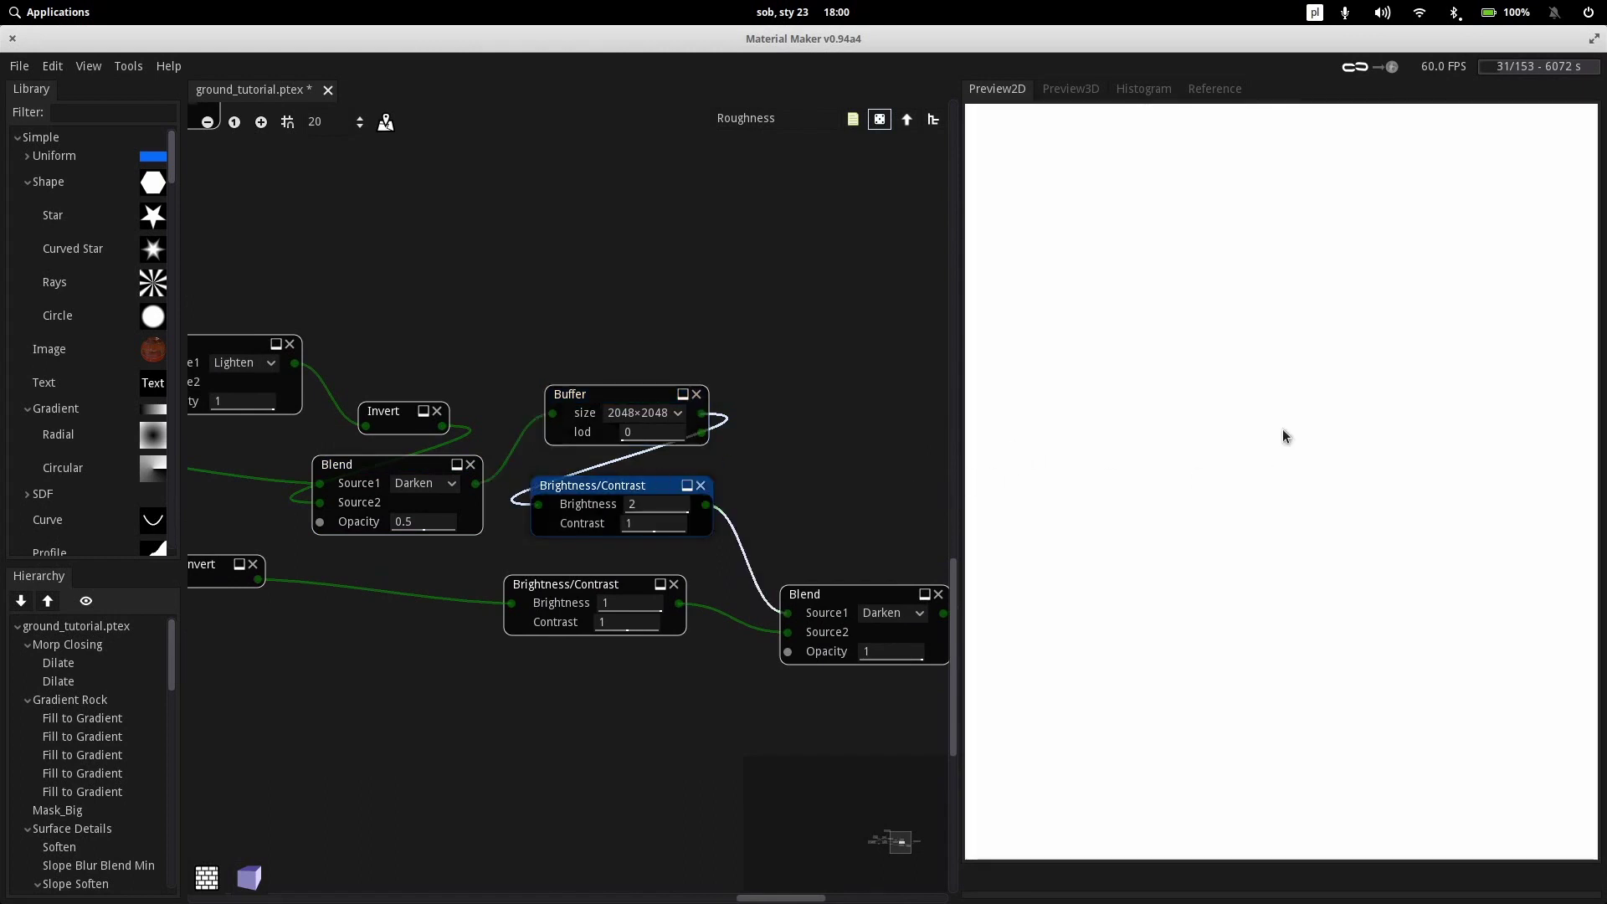
click(603, 393)
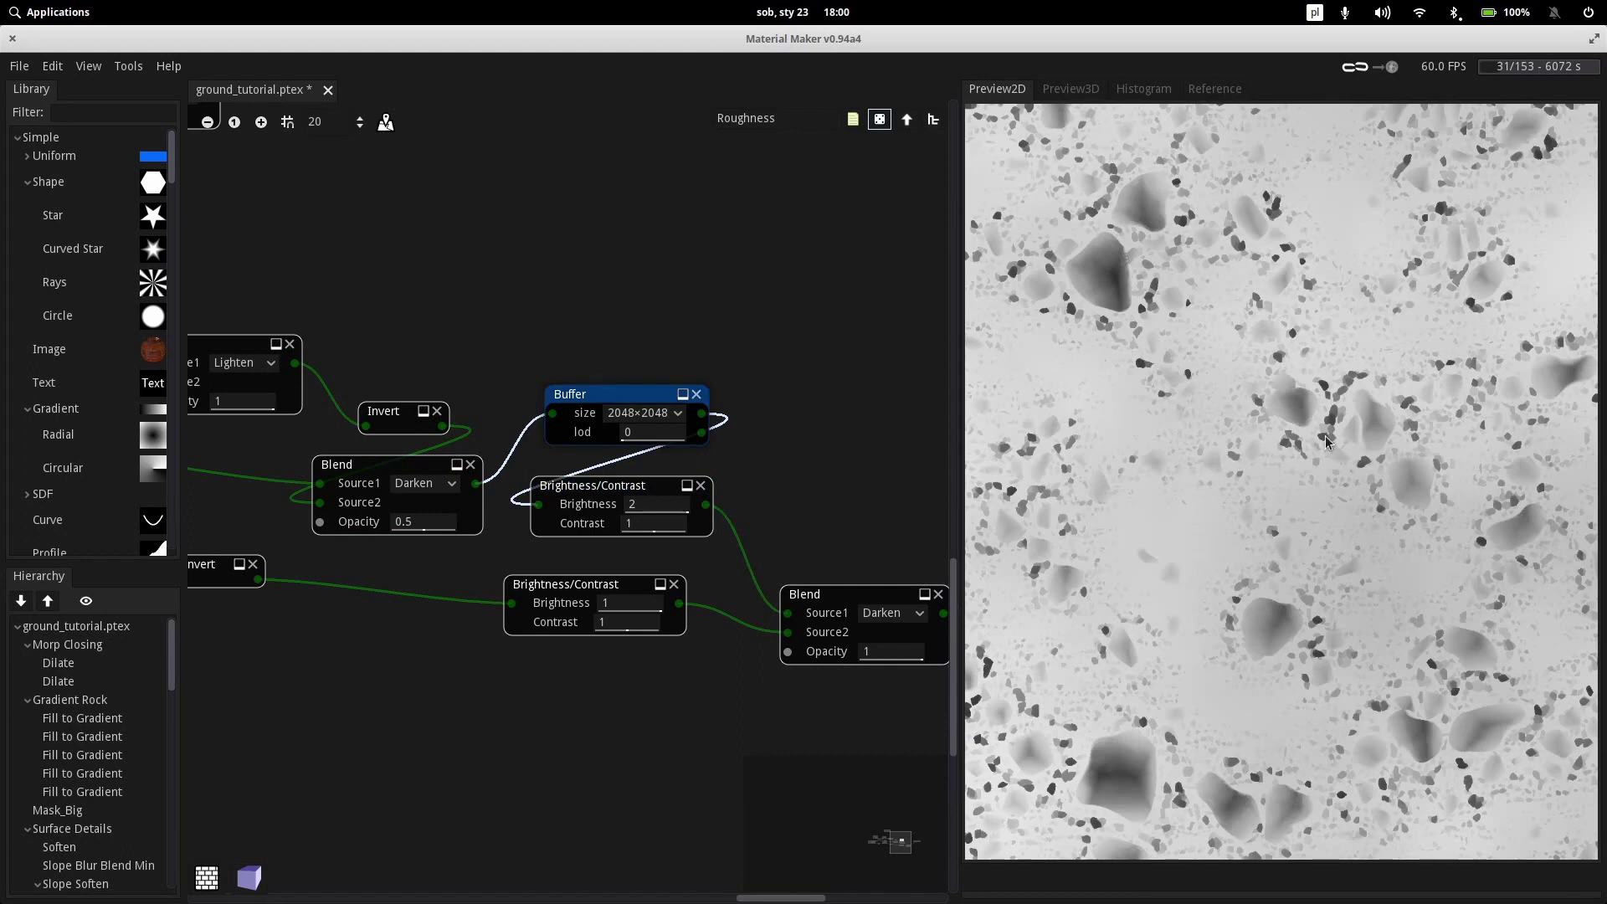
middle_drag(837, 452, 887, 427)
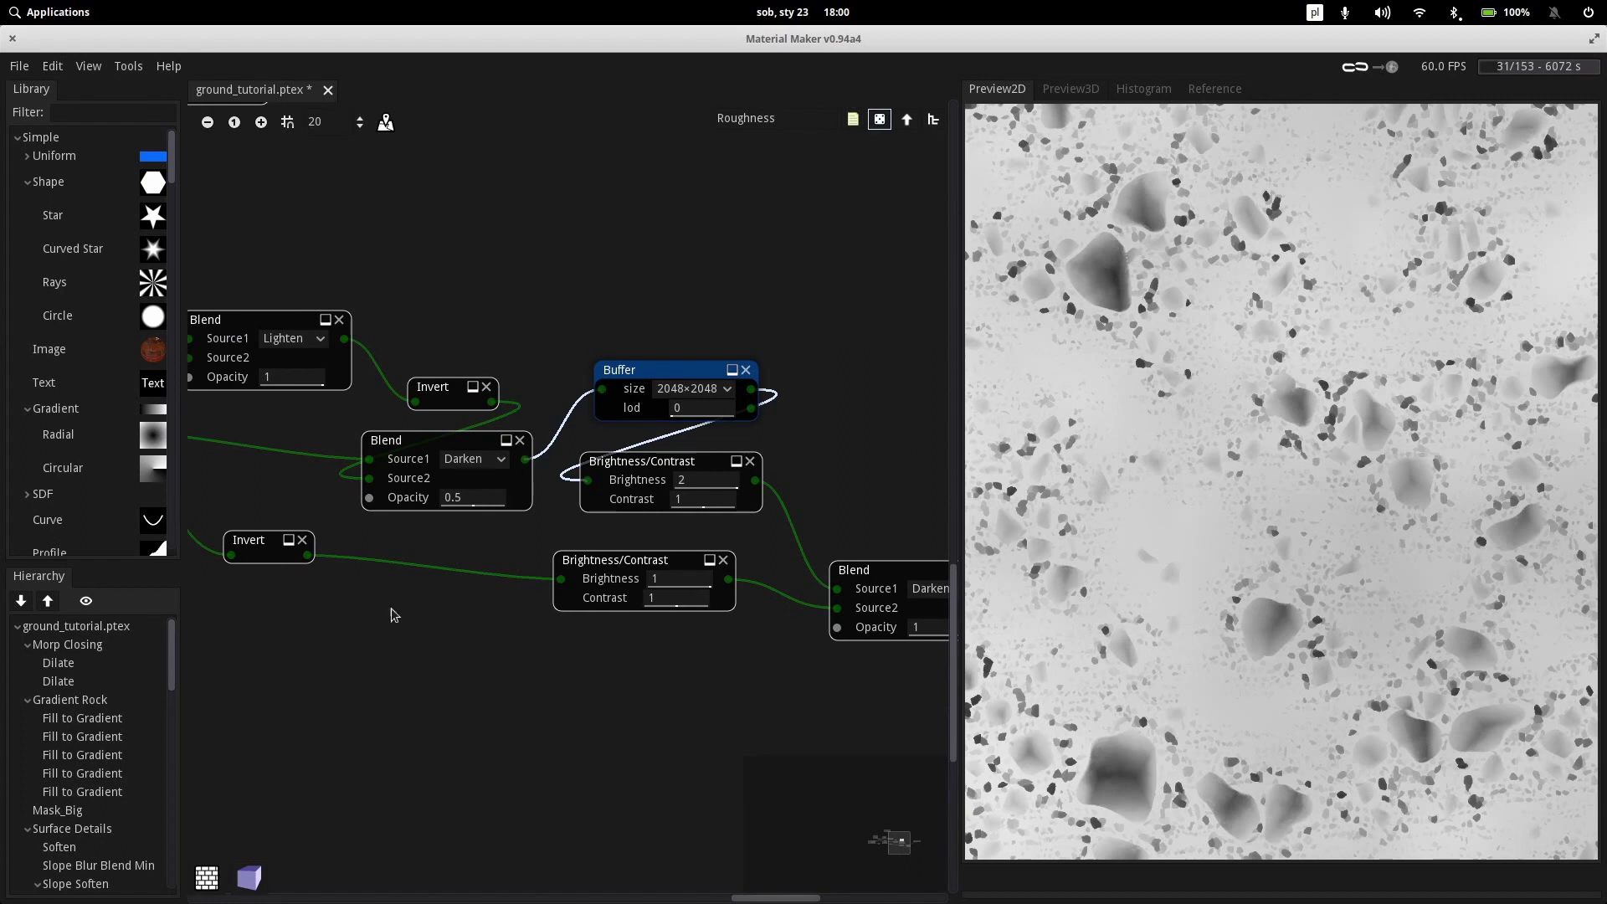
Return to the port0 reroute and preview it, followed by the Darken Blend that combines it with FBM
middle_drag(411, 667, 736, 647)
middle_drag(551, 646, 769, 646)
middle_drag(614, 649, 753, 639)
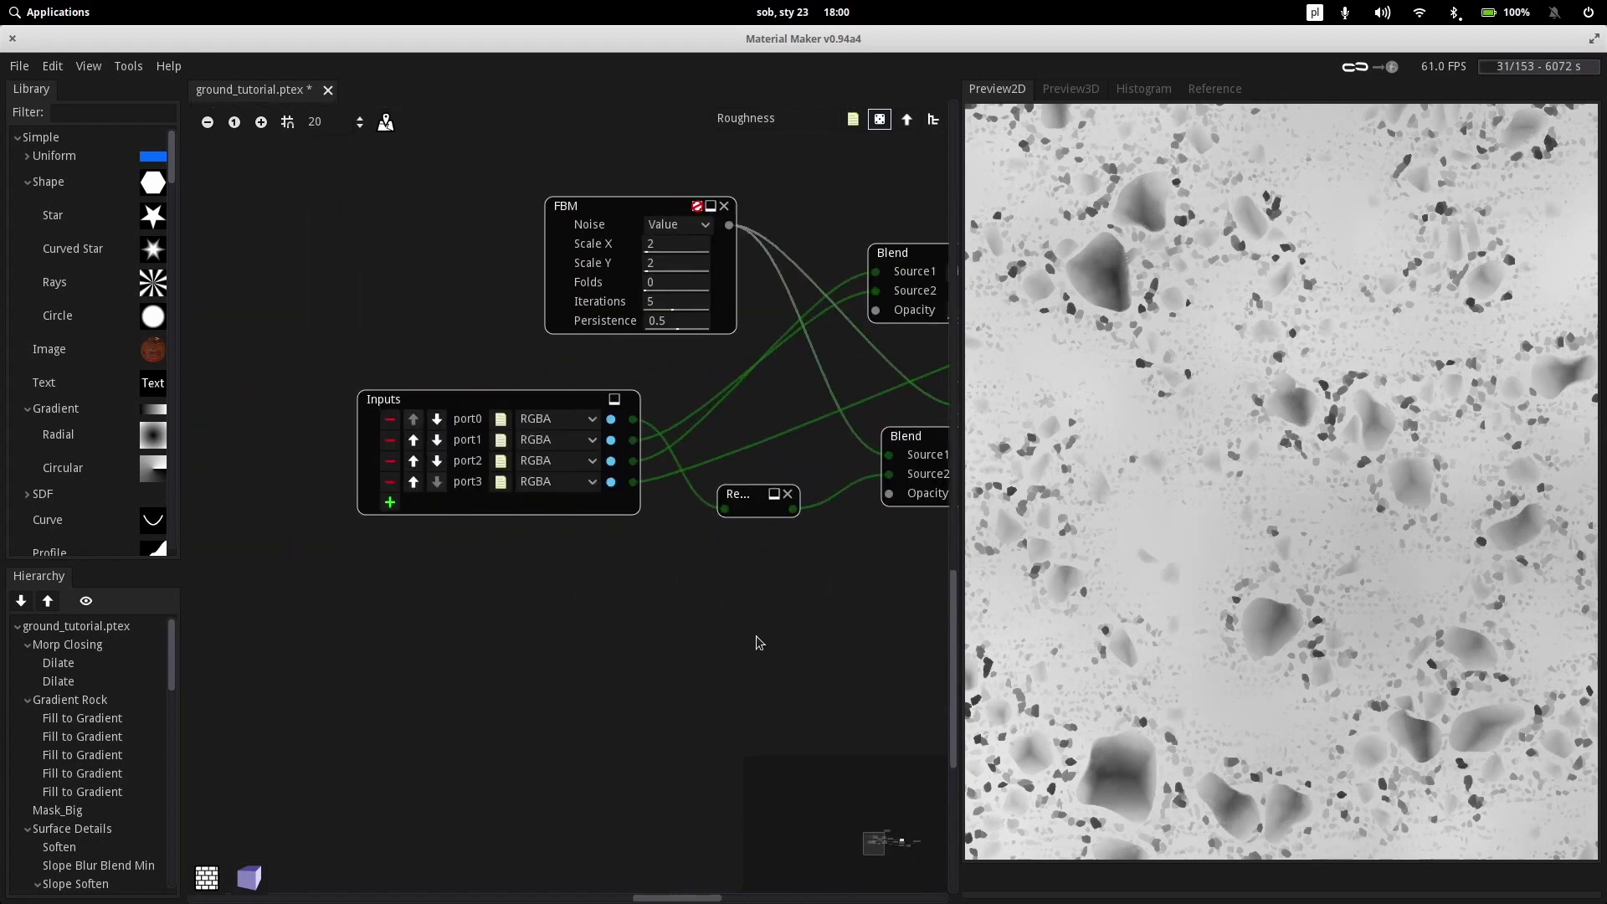
click(753, 500)
middle_drag(752, 578, 427, 592)
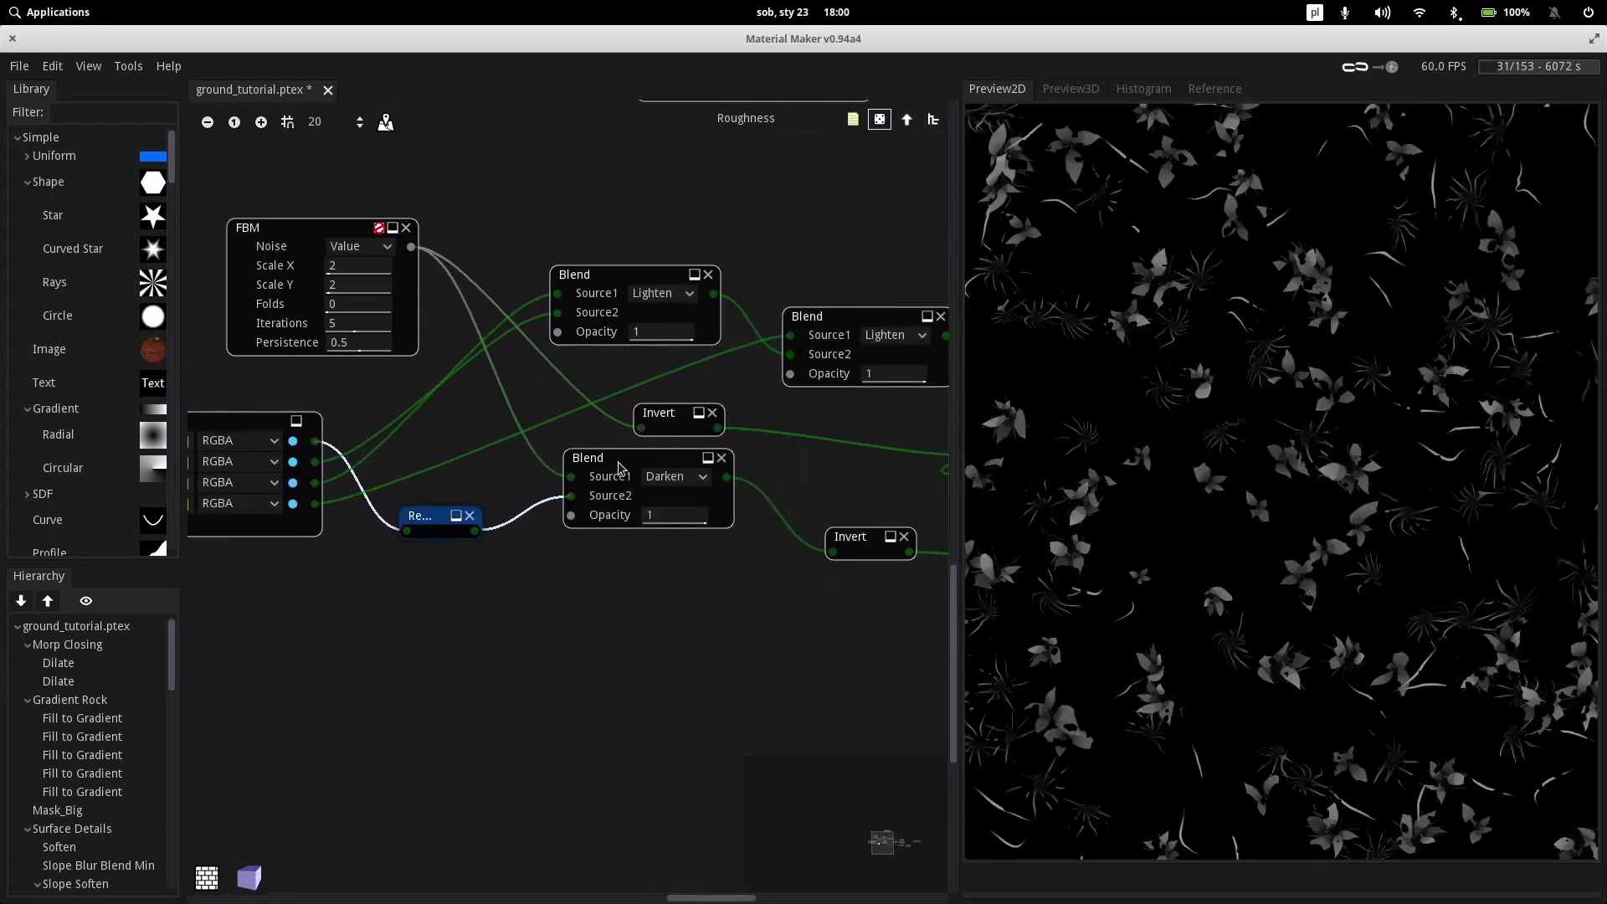
click(606, 457)
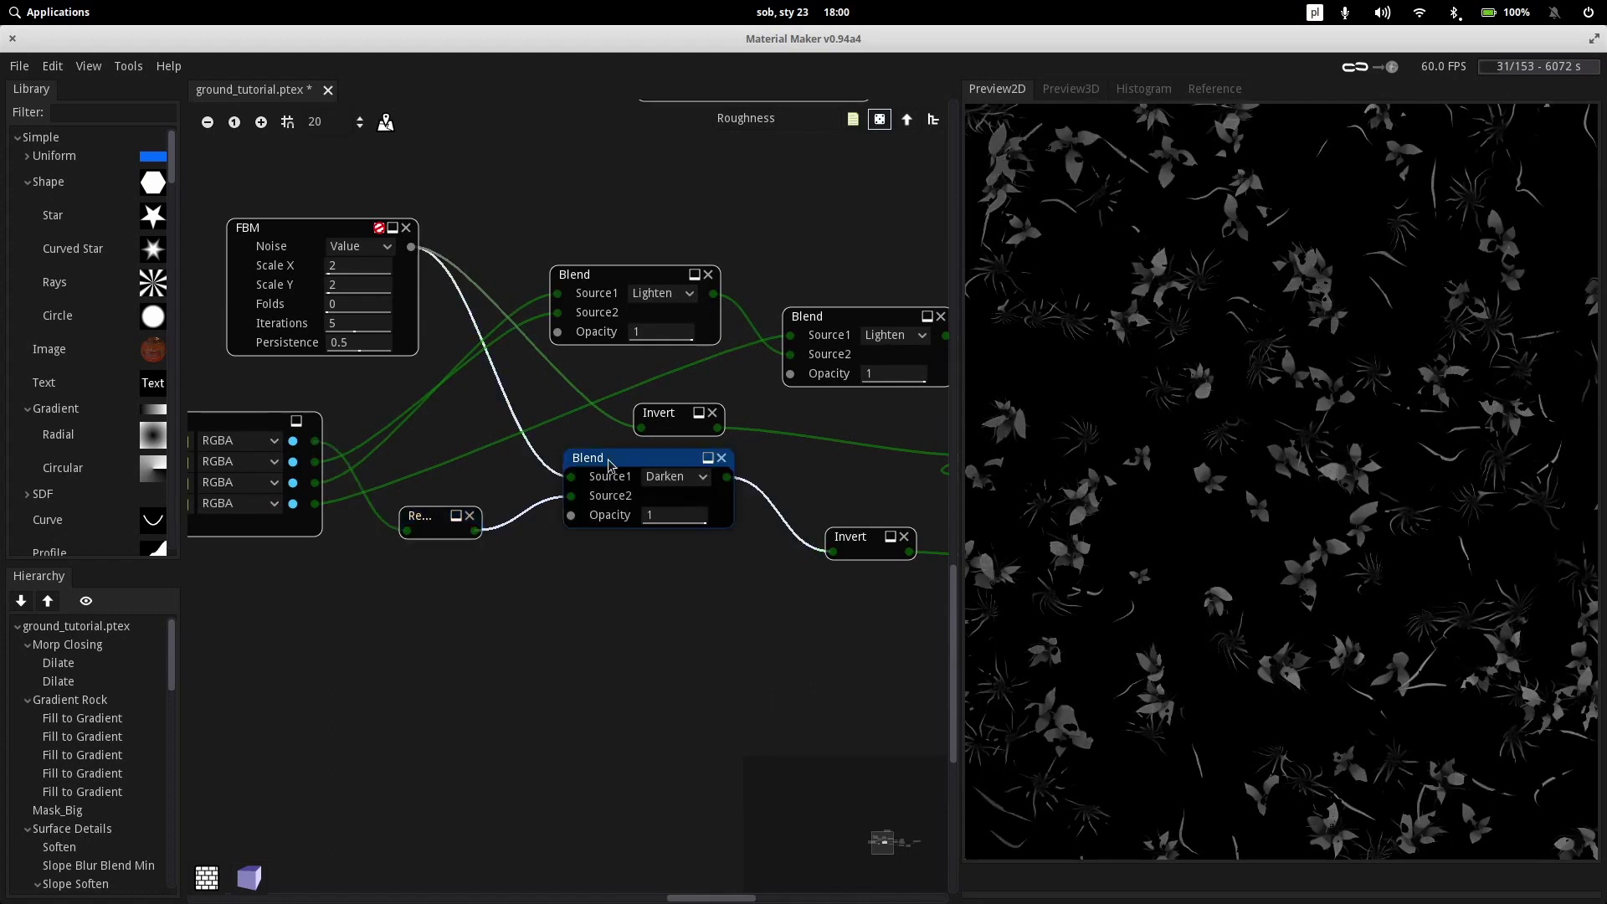
Preview the plants branch's Invert and Brightness/Contrast nodes, and follow the final Darken Blend to the Outputs node
scroll(708, 557, right, 5)
click(689, 536)
scroll(689, 544, right, 18)
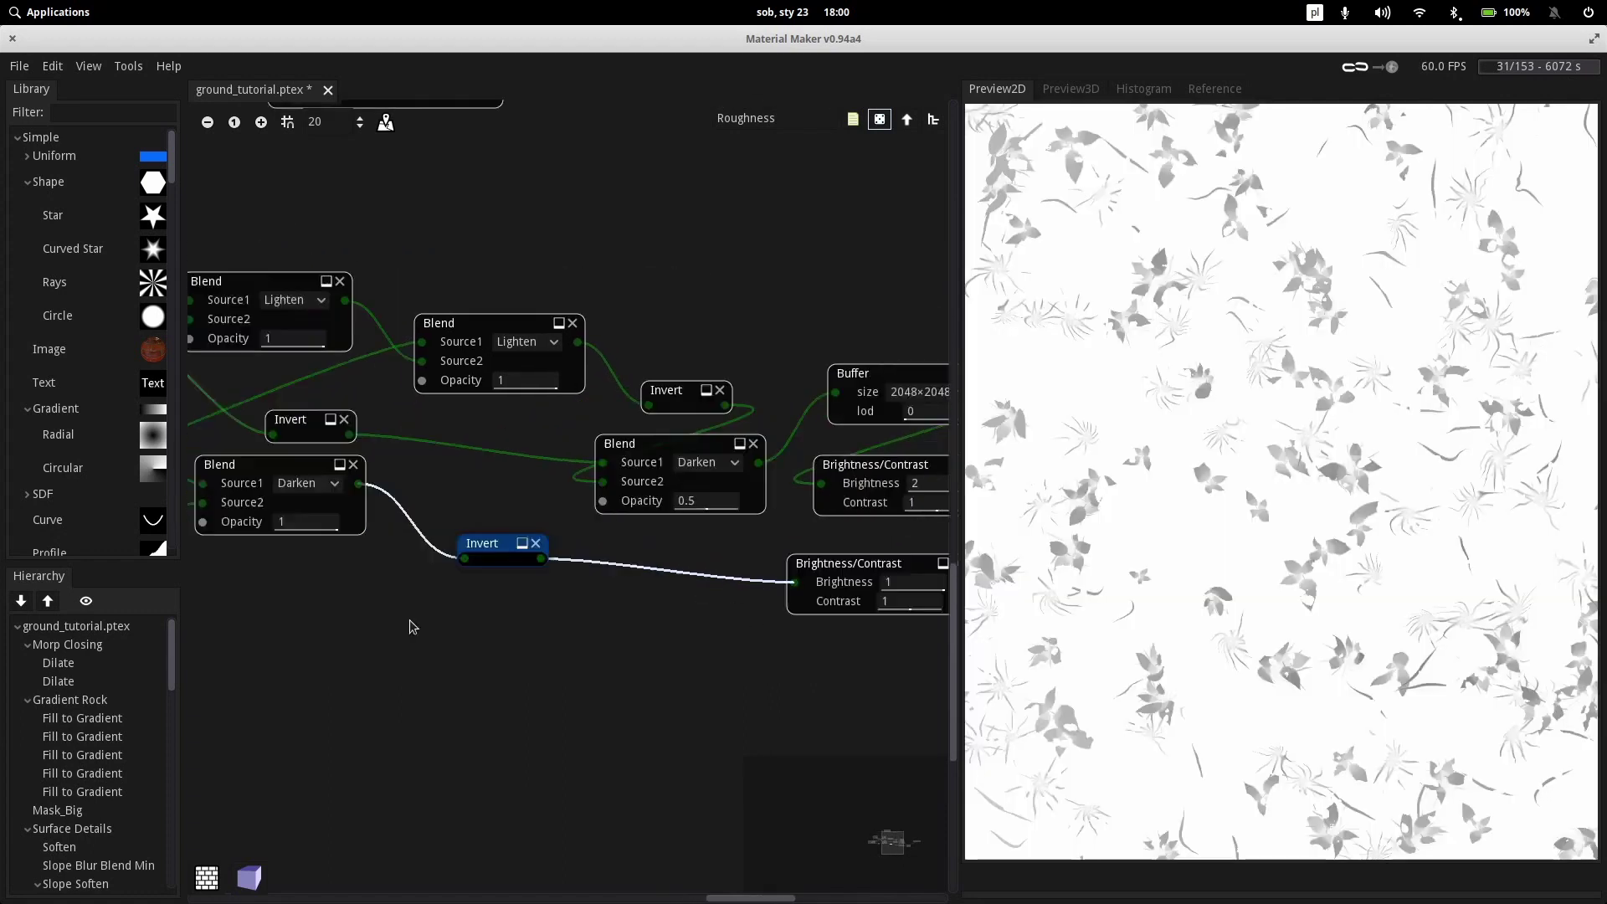
click(394, 552)
middle_drag(703, 723, 649, 656)
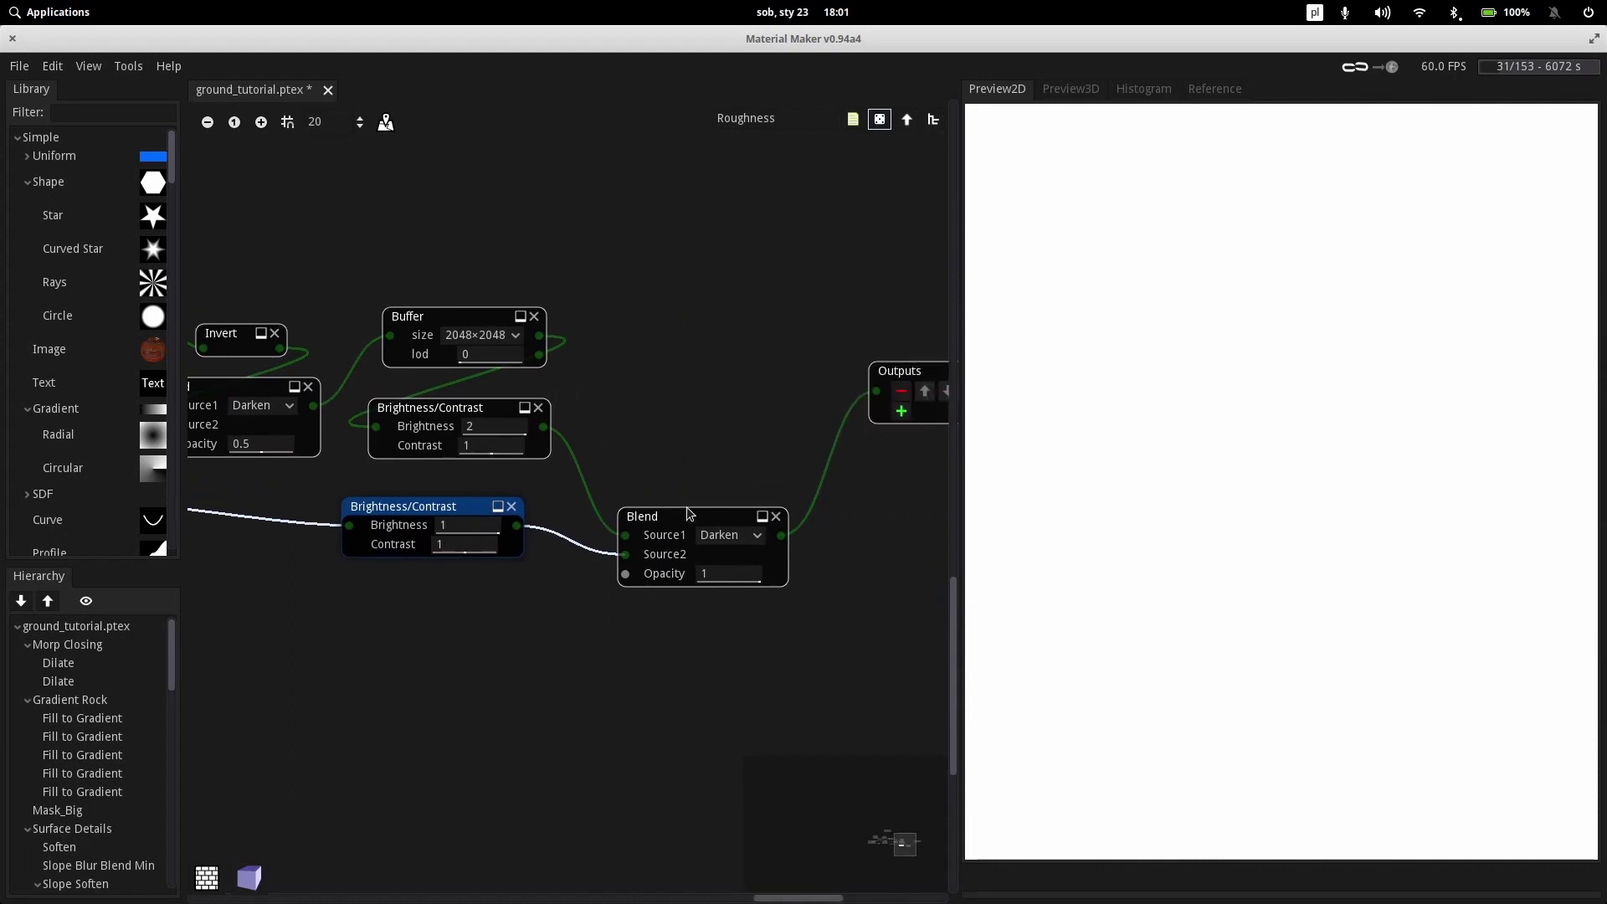
click(674, 516)
middle_drag(742, 362, 459, 395)
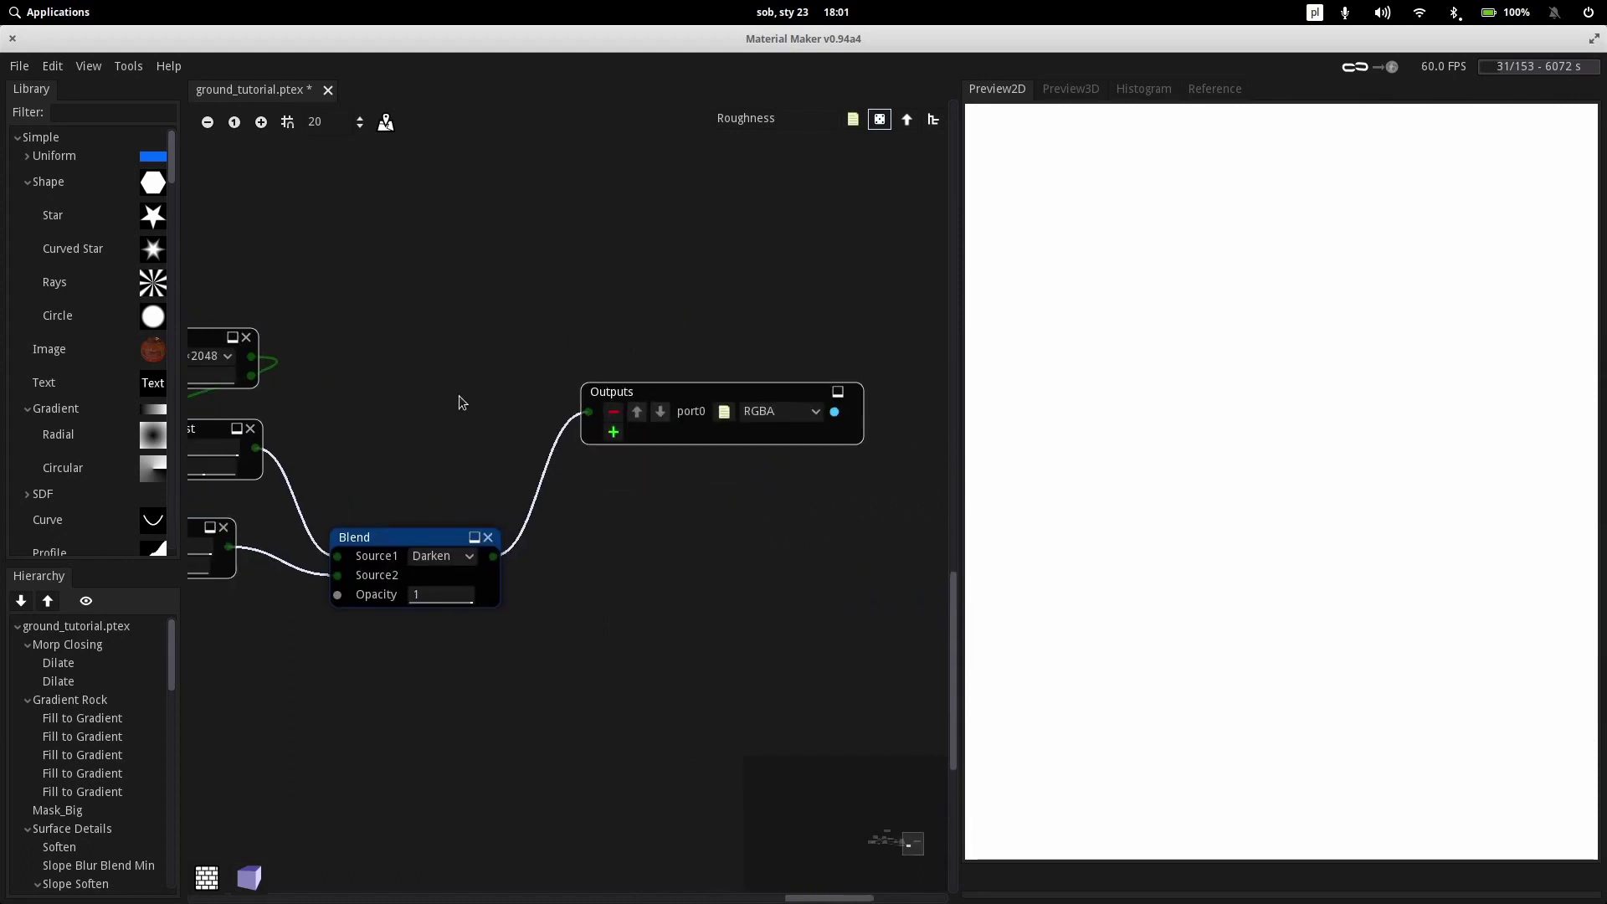
Return from the Roughness subgraph to the main graph and follow the Roughness output through the Buffer to the Material node
middle_drag(800, 533, 731, 586)
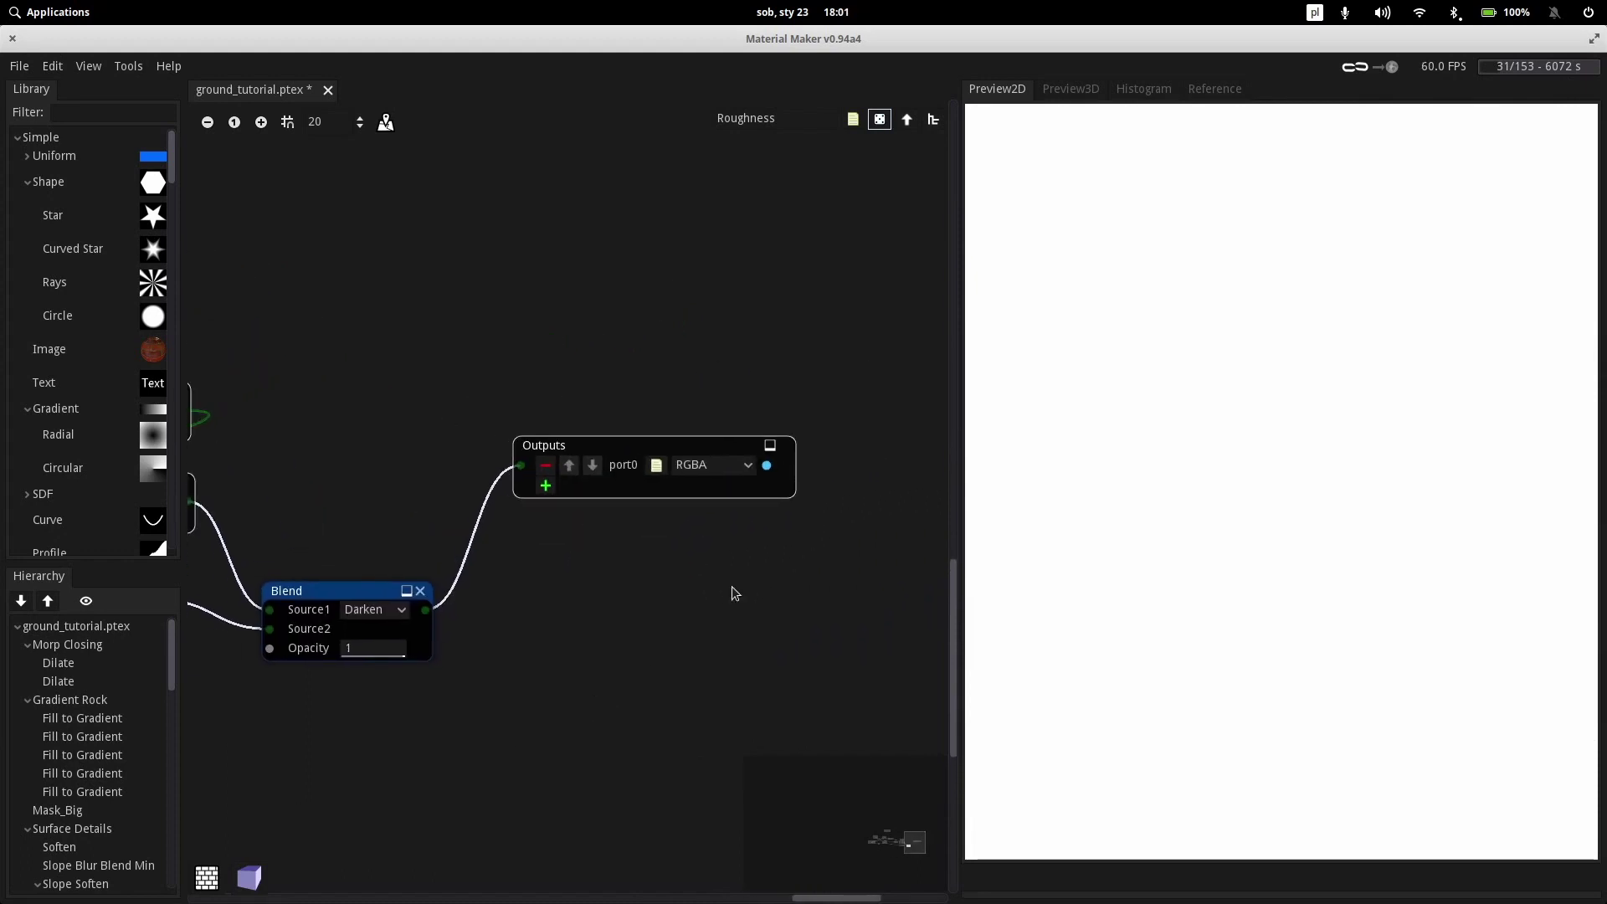
click(907, 119)
middle_drag(610, 627, 545, 632)
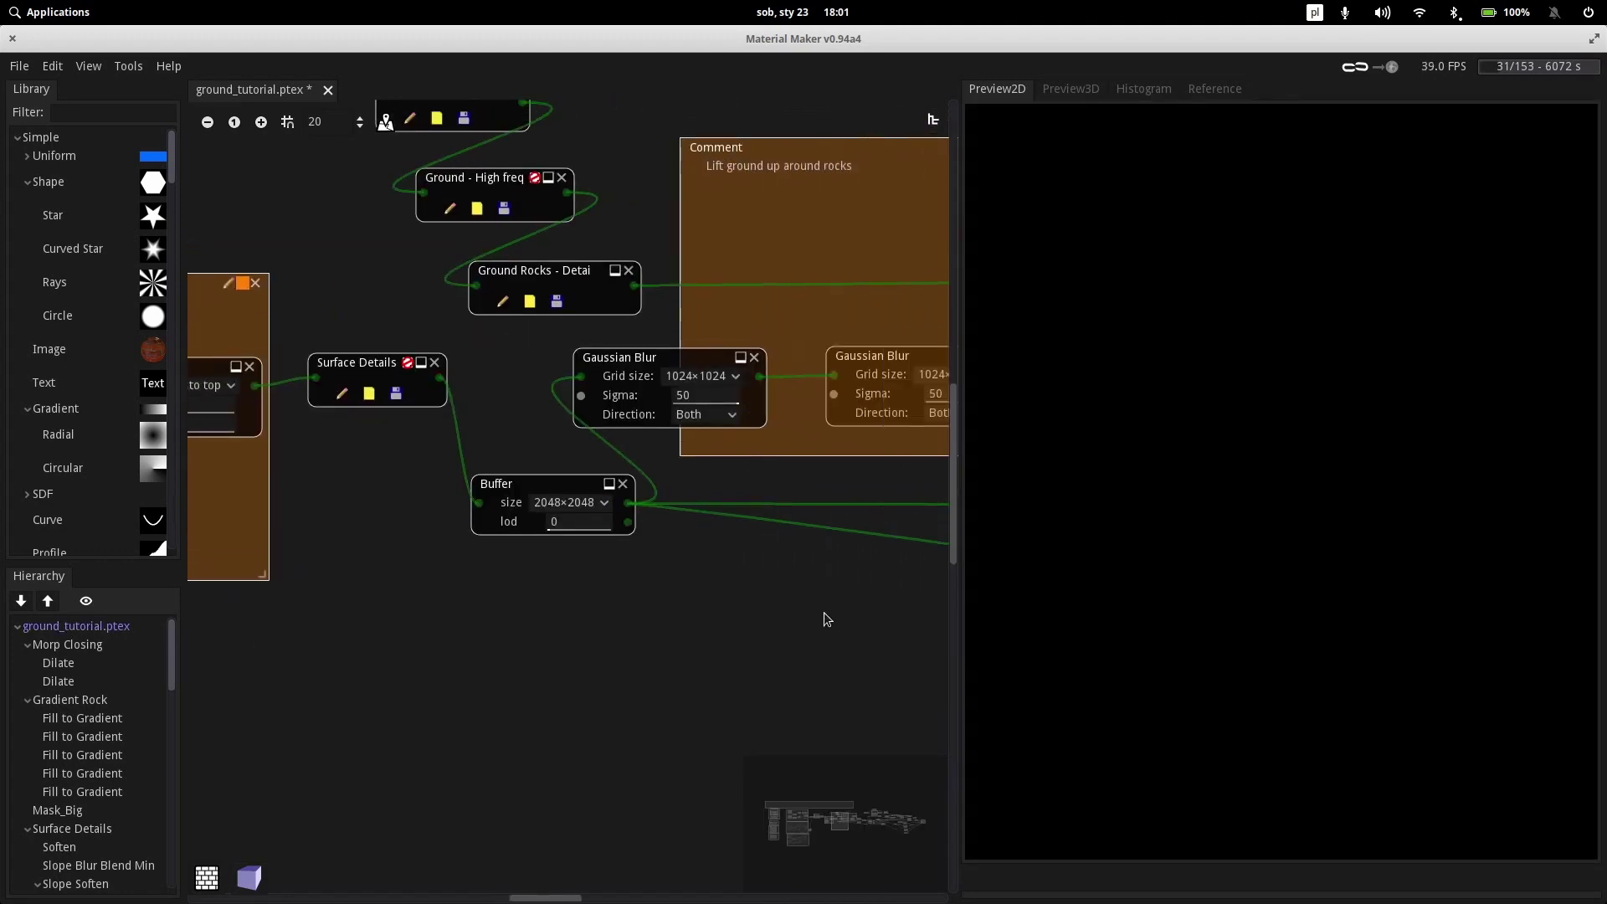
middle_drag(824, 613, 343, 545)
mouse_move(795, 640)
middle_down()
mouse_move(311, 629)
mouse_move(401, 671)
middle_up()
scroll(400, 678, right, 10)
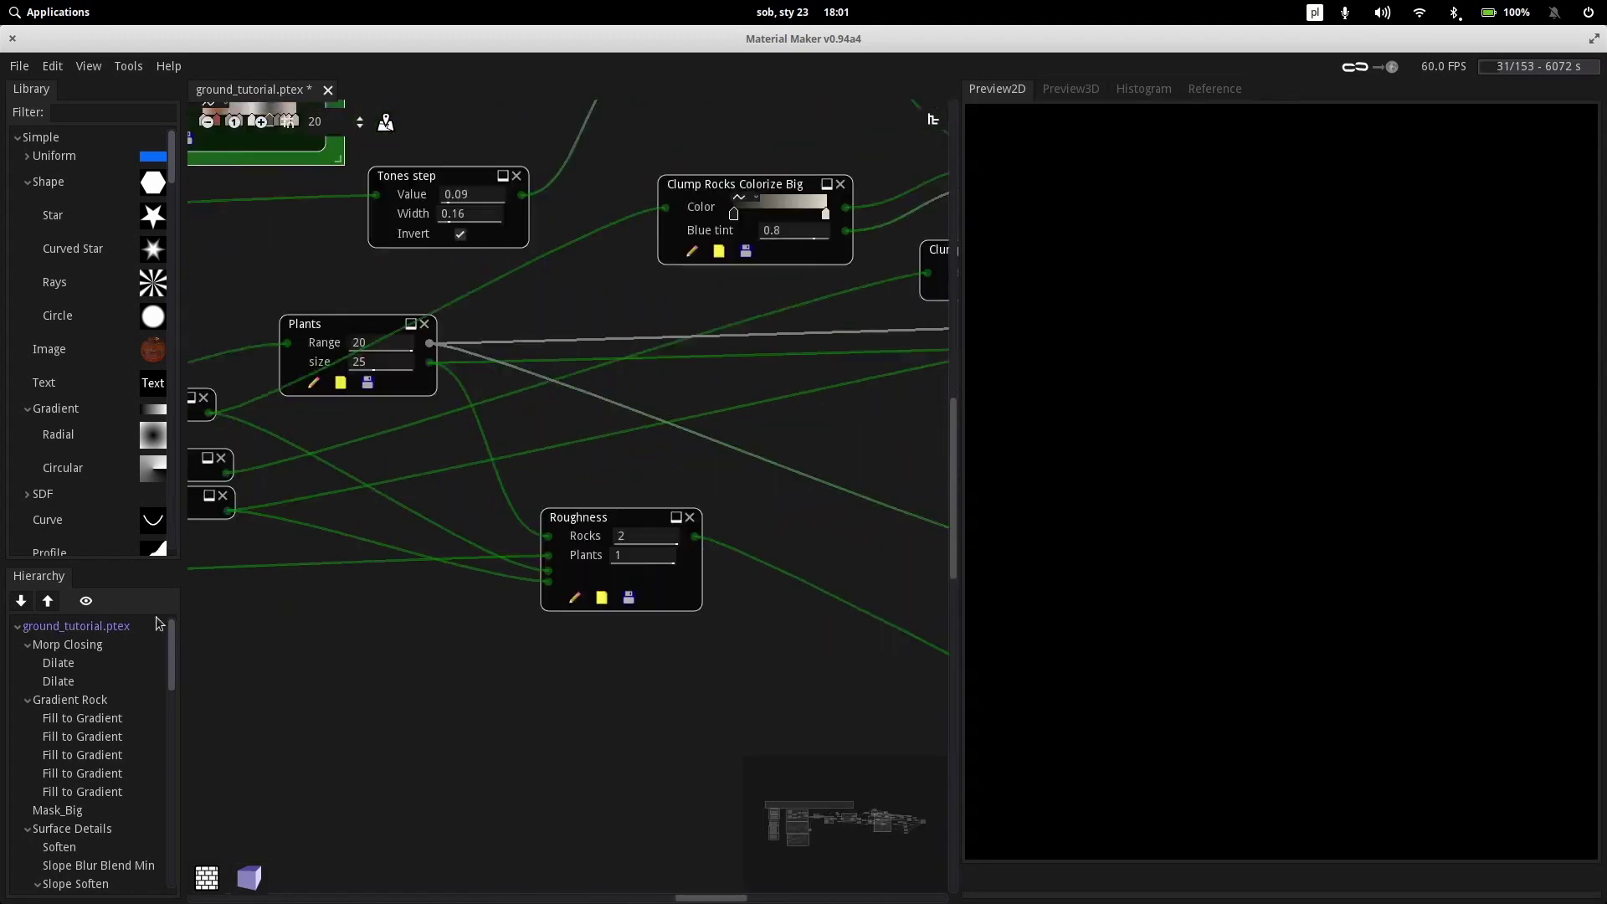
scroll(562, 630, right, 5)
scroll(546, 575, down, 3)
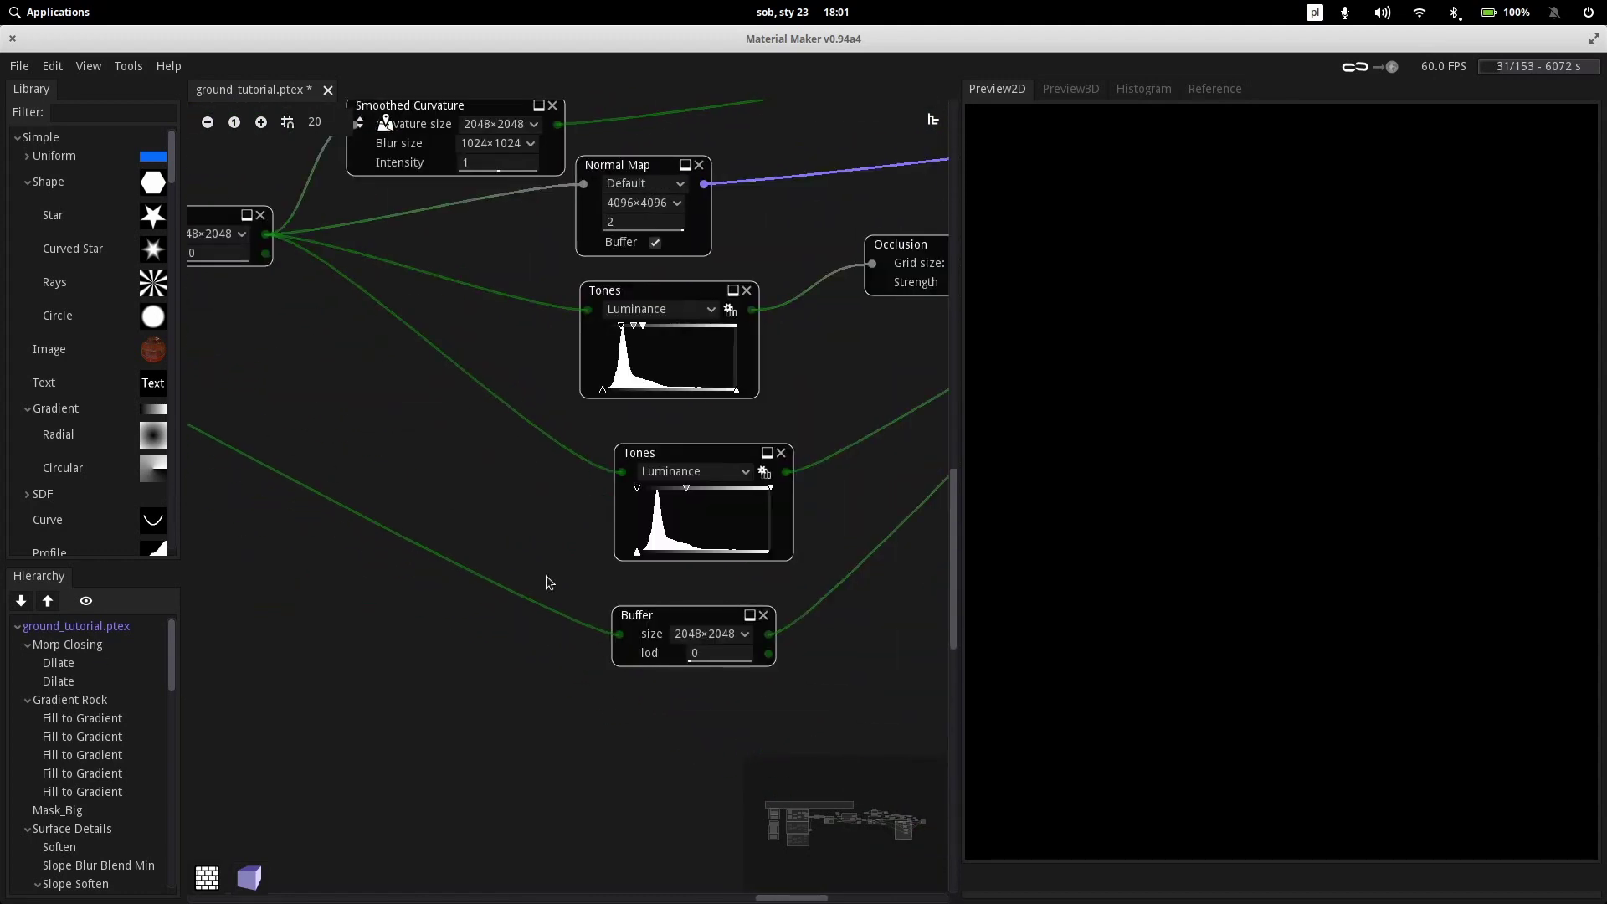
scroll(861, 668, right, 10)
scroll(702, 626, up, 5)
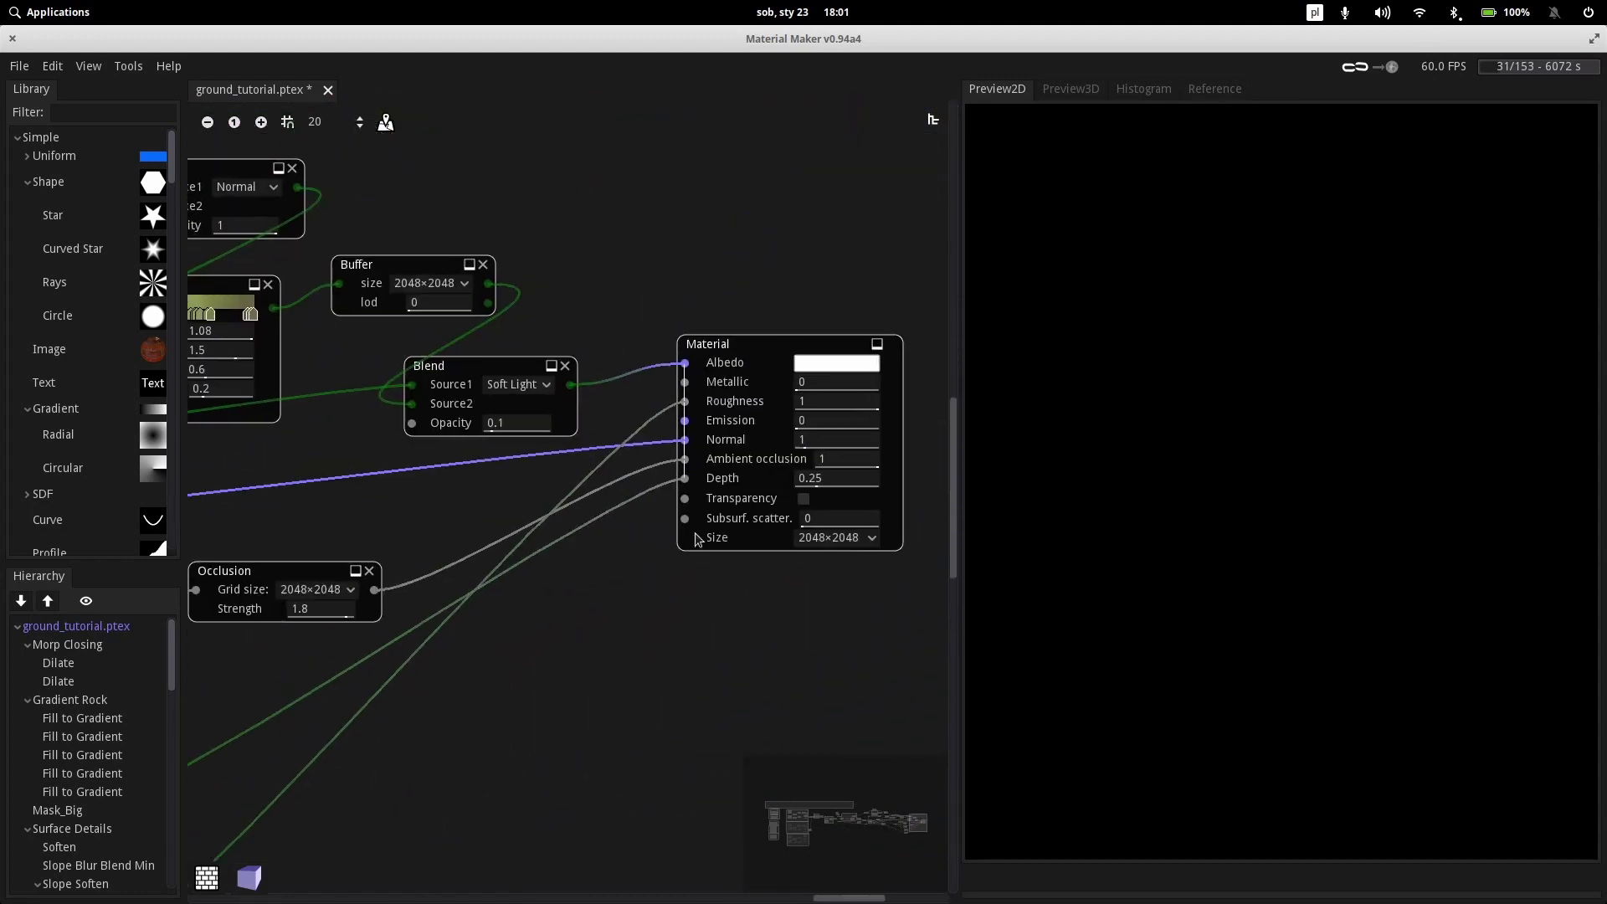
Show the finished ground material in the 3D preview and examine its rocks, plants and dirt up close from different angles
click(1071, 90)
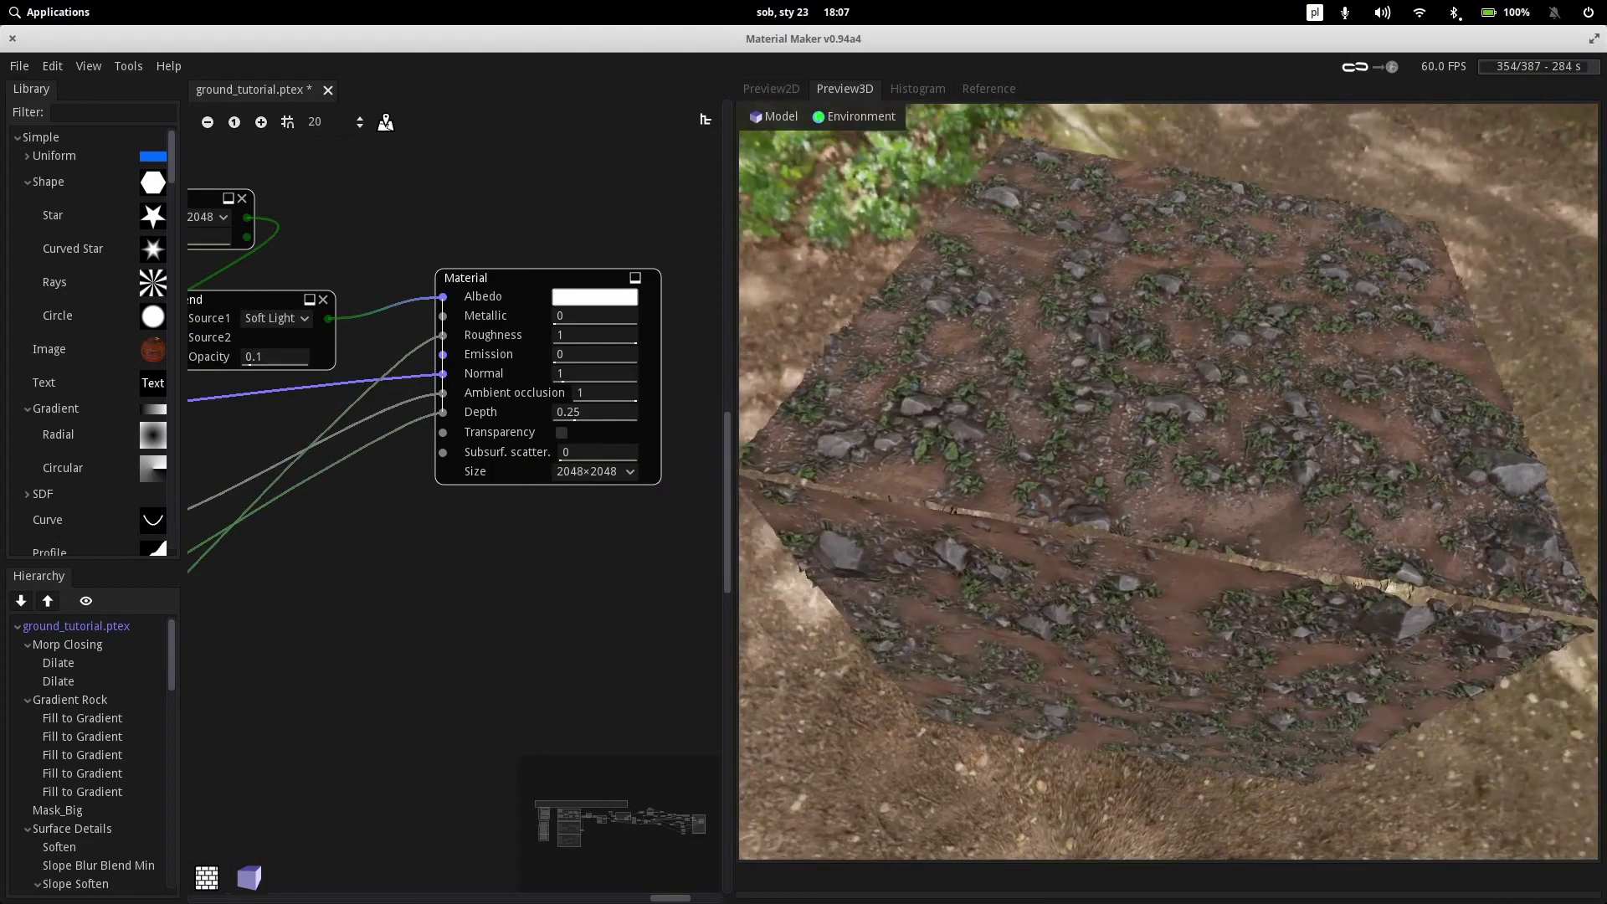
drag(1169, 468, 1159, 527)
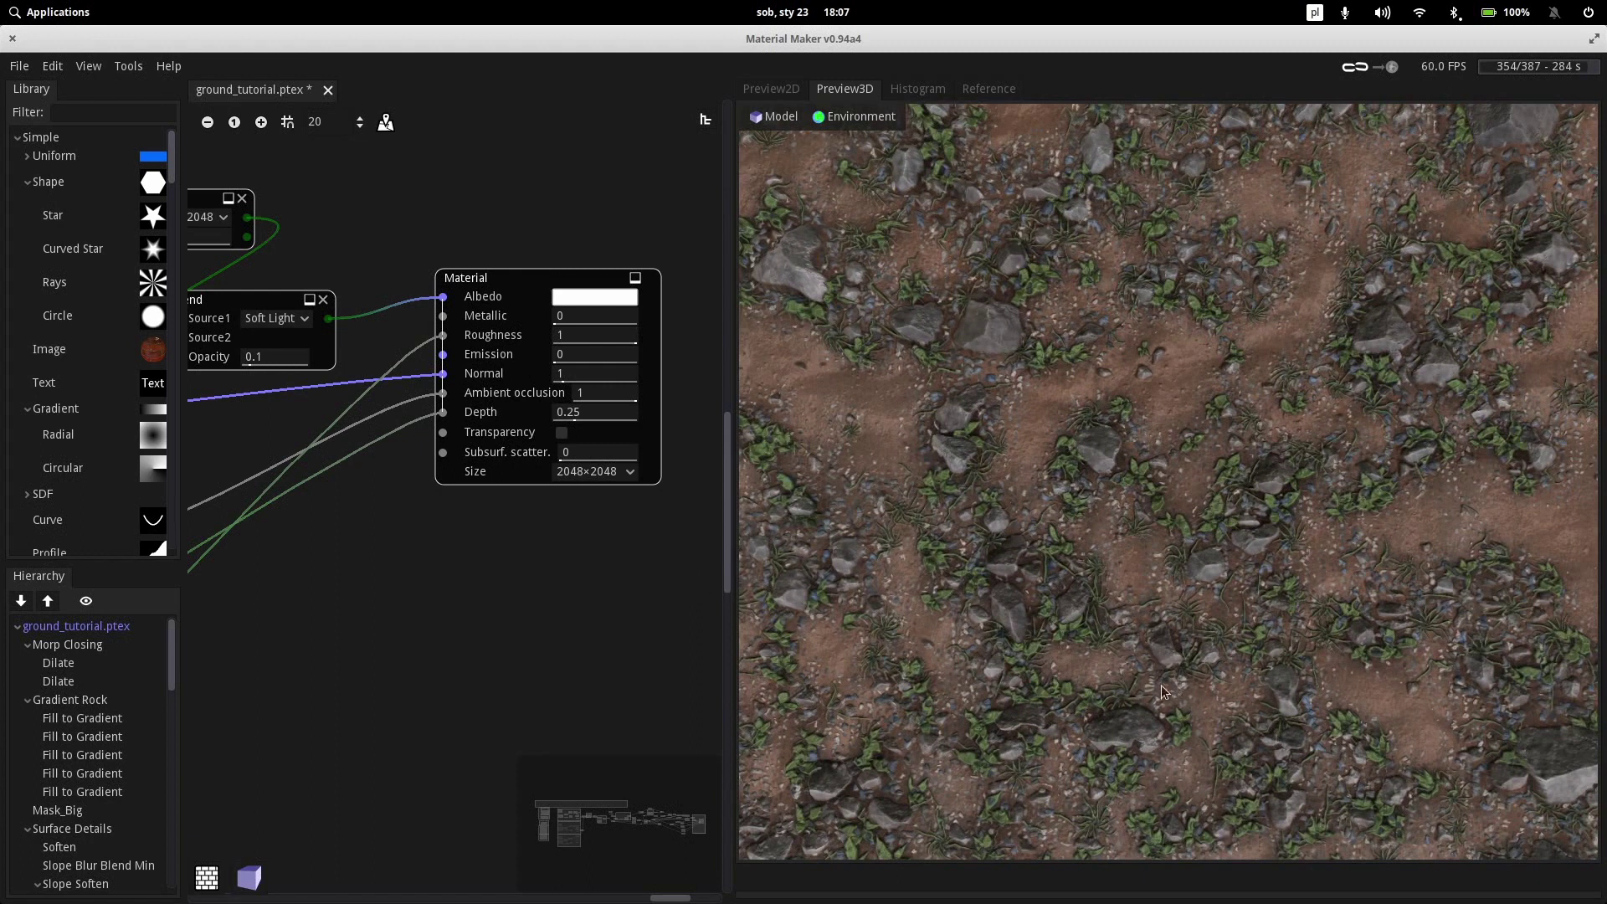
scroll(957, 601, down, 5)
scroll(957, 601, up, 5)
drag(981, 600, 1026, 594)
drag(1130, 591, 856, 367)
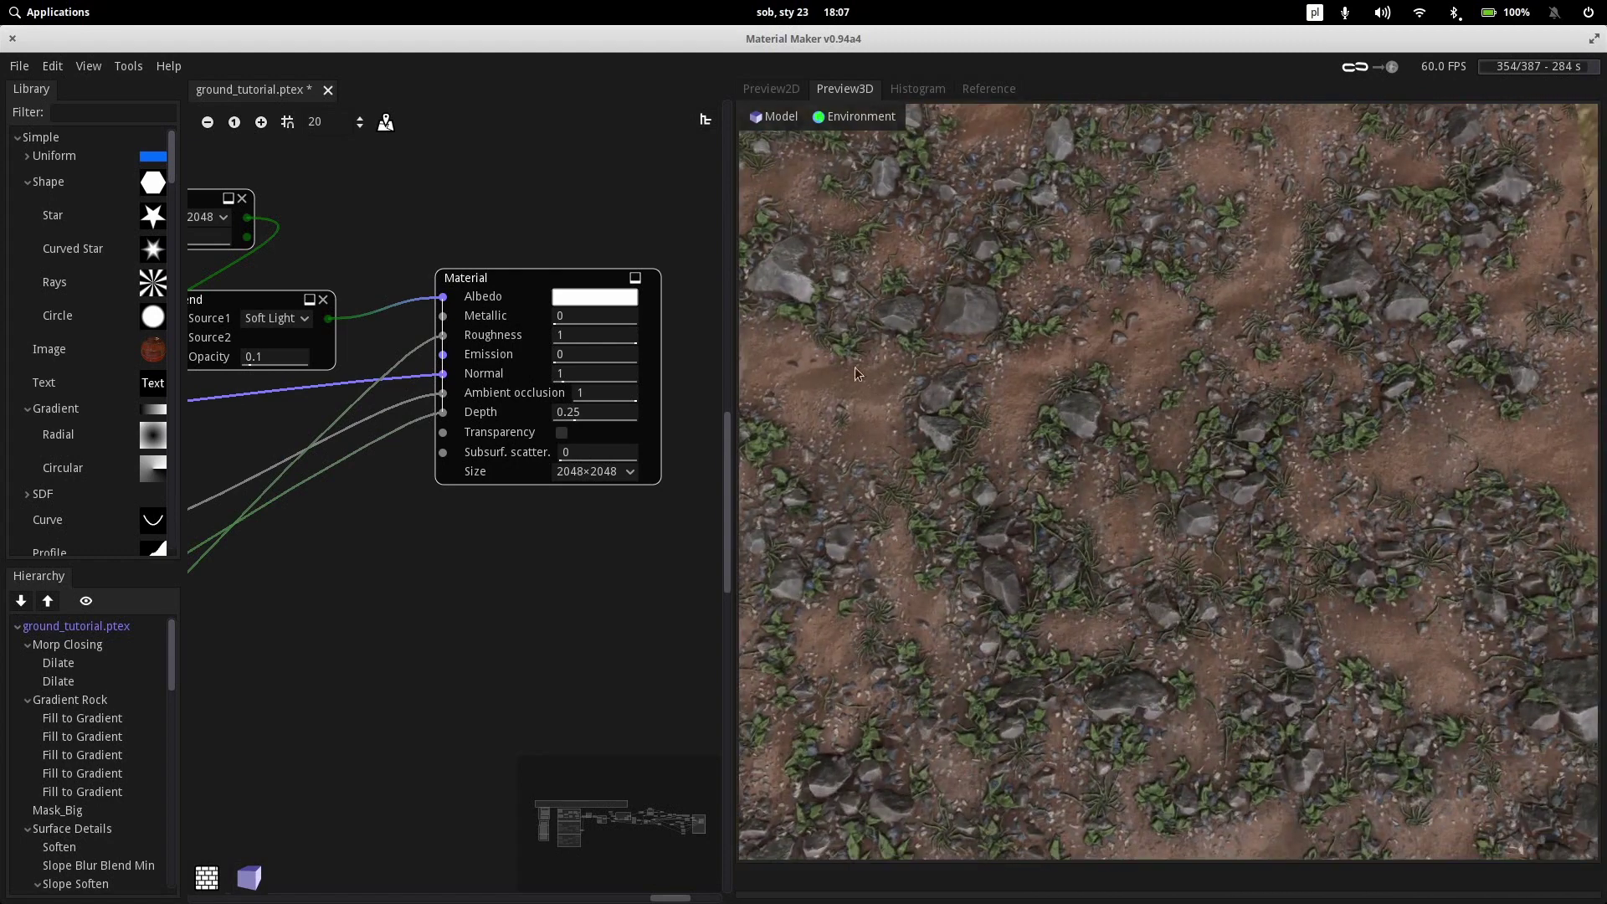
Change the 3D preview's environment to the third preset, shown as a plain light-grey sphere
click(862, 122)
mouse_move(872, 138)
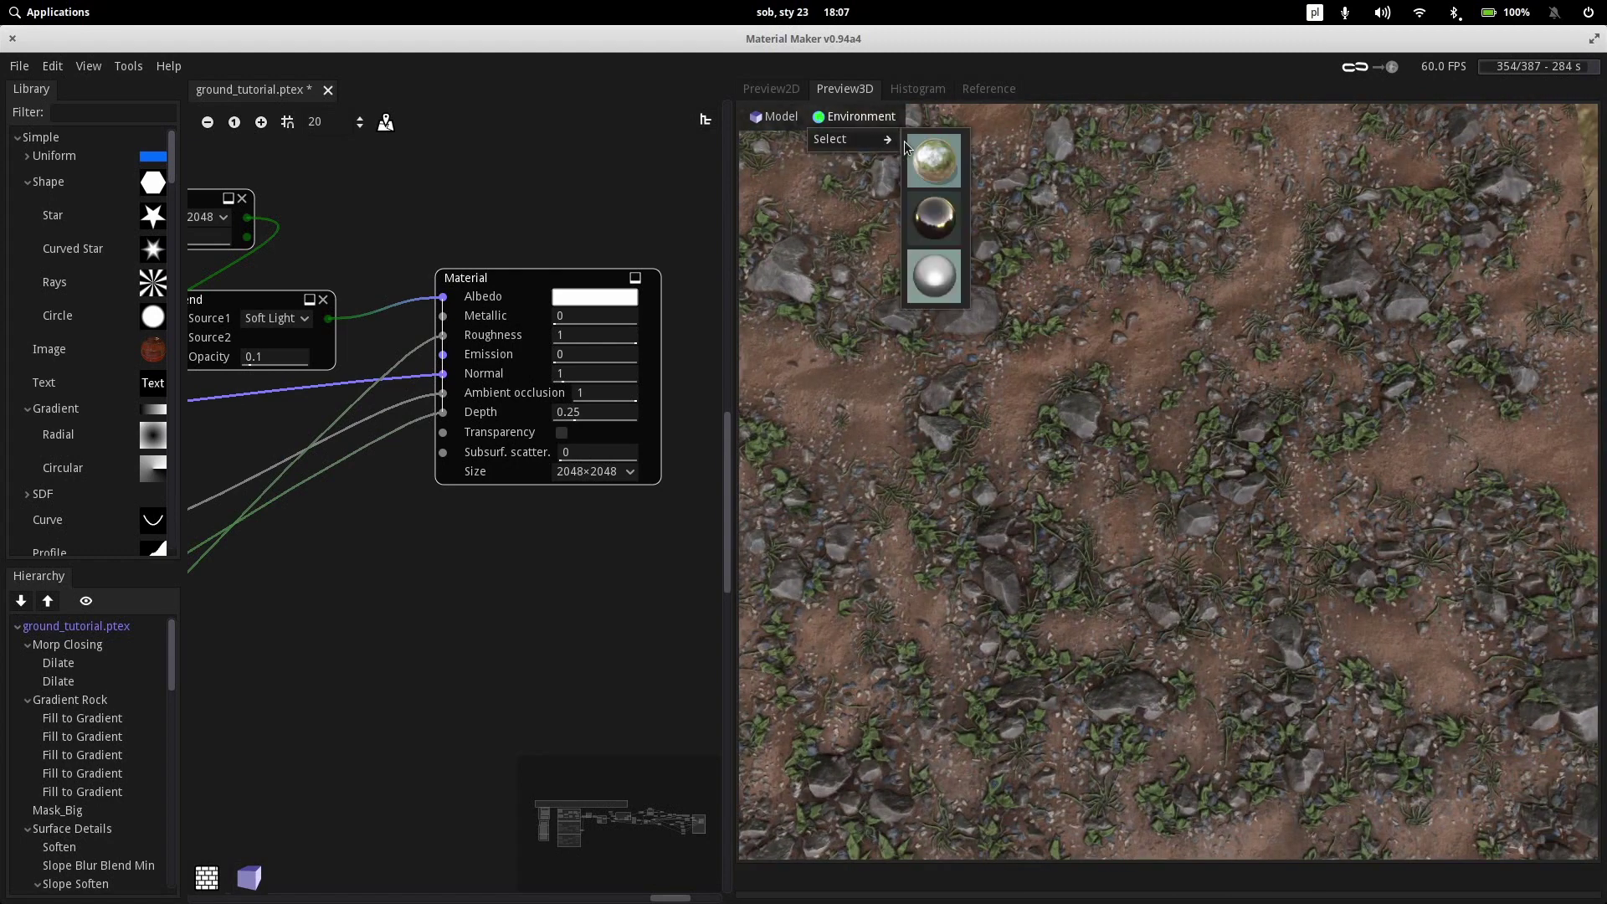
click(939, 274)
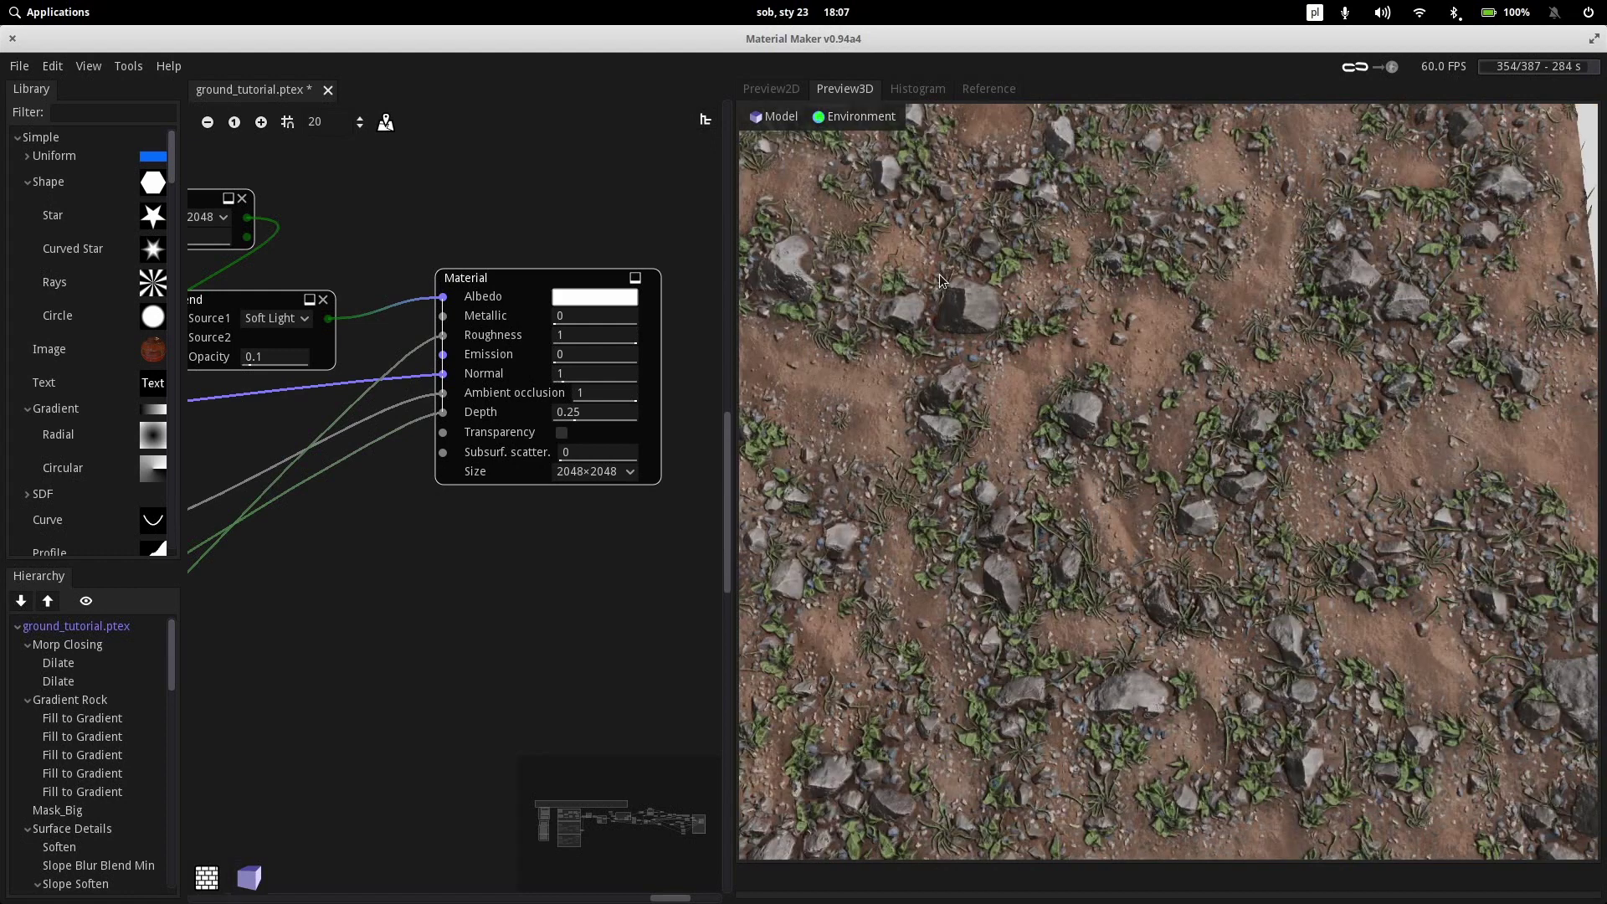